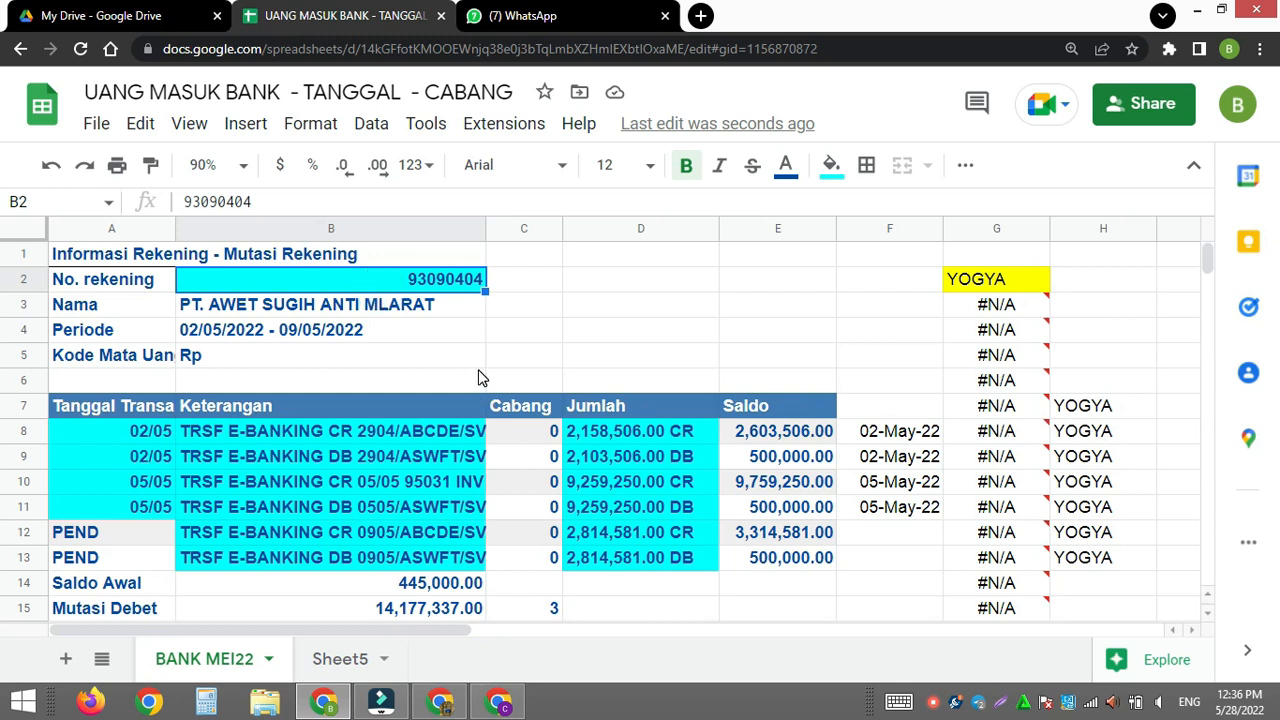
{"action": "key", "text": "ctrl+backslash"}
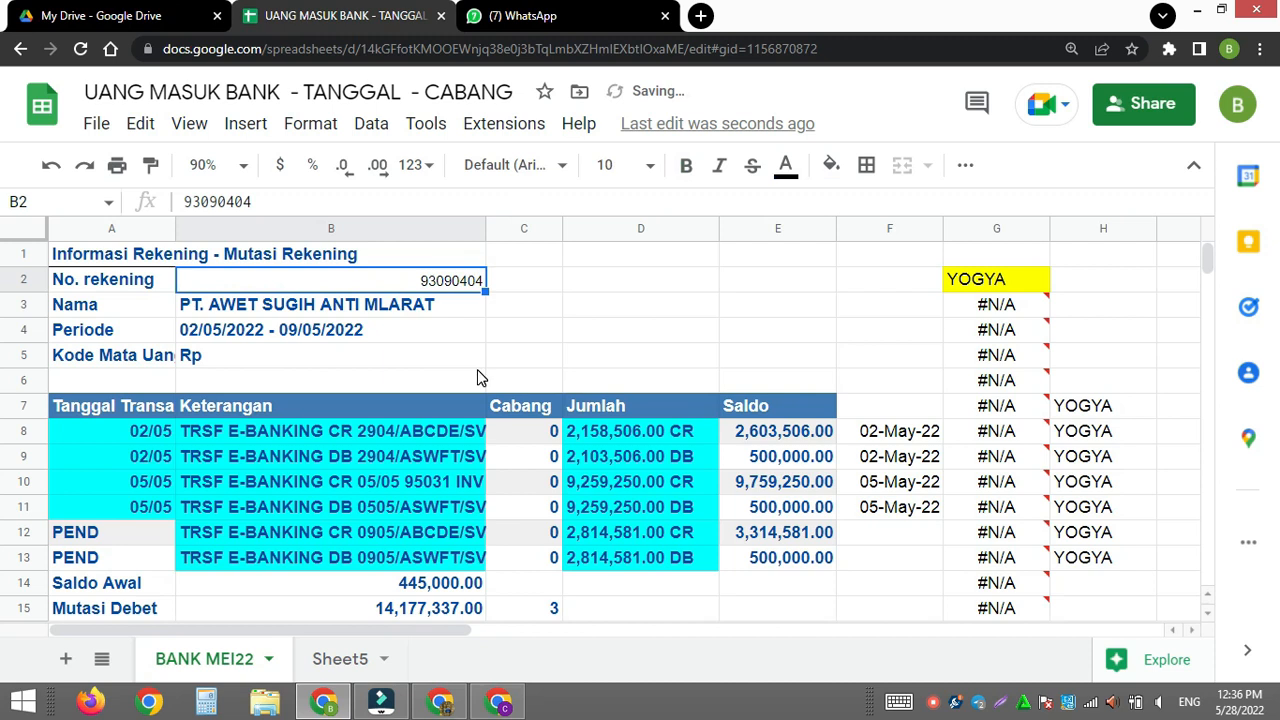
{"action": "left_click_drag", "start_coordinate": [130, 435], "coordinate": [665, 560]}
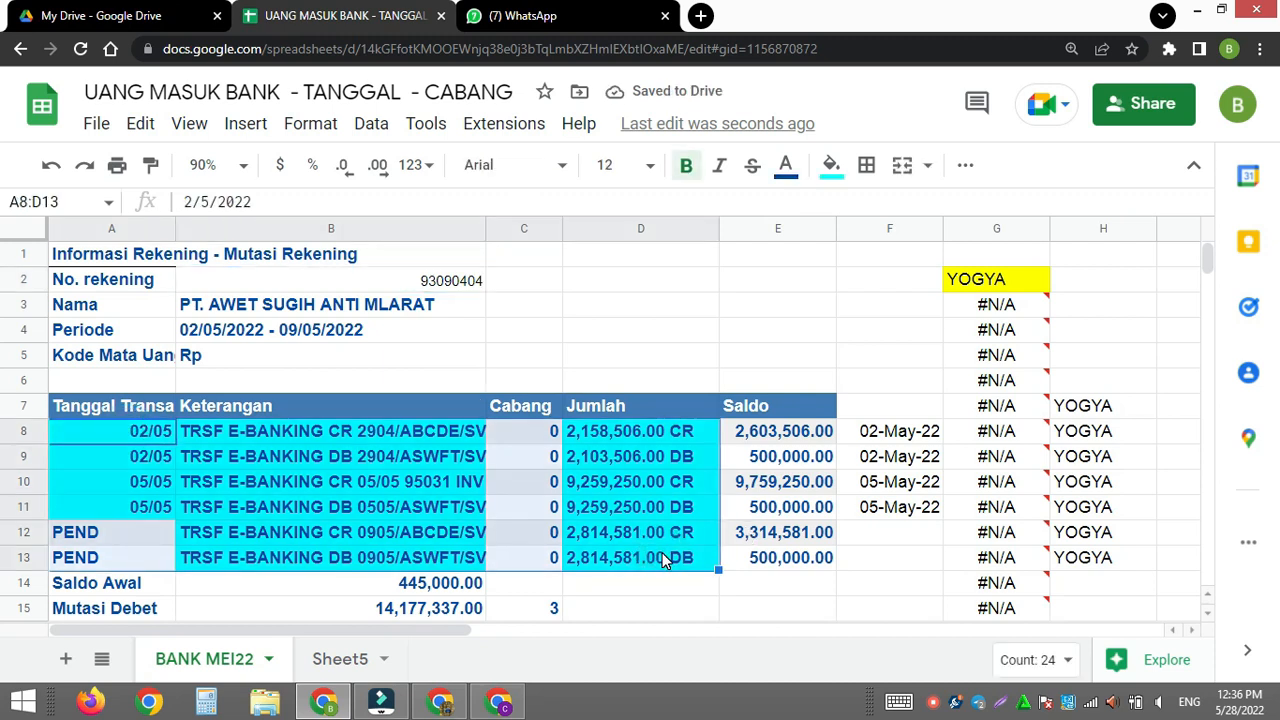
{"action": "left_click", "coordinate": [830, 165]}
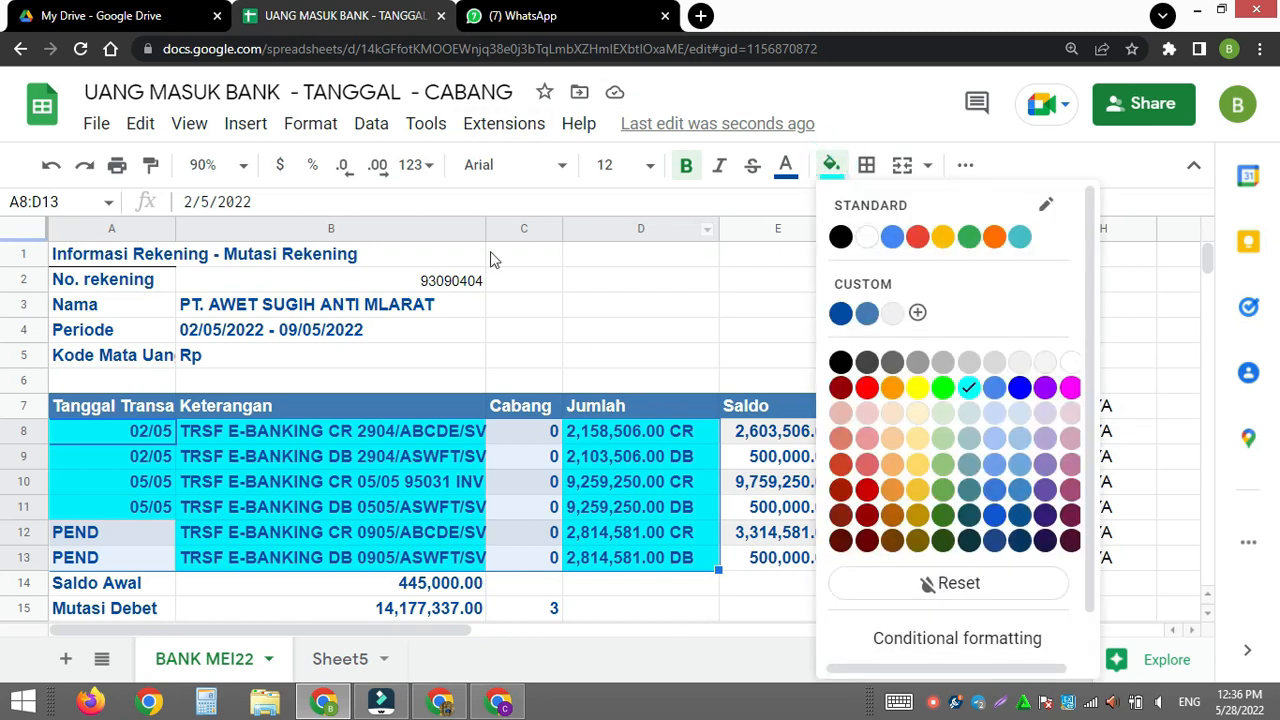
{"action": "key", "text": "ctrl+z"}
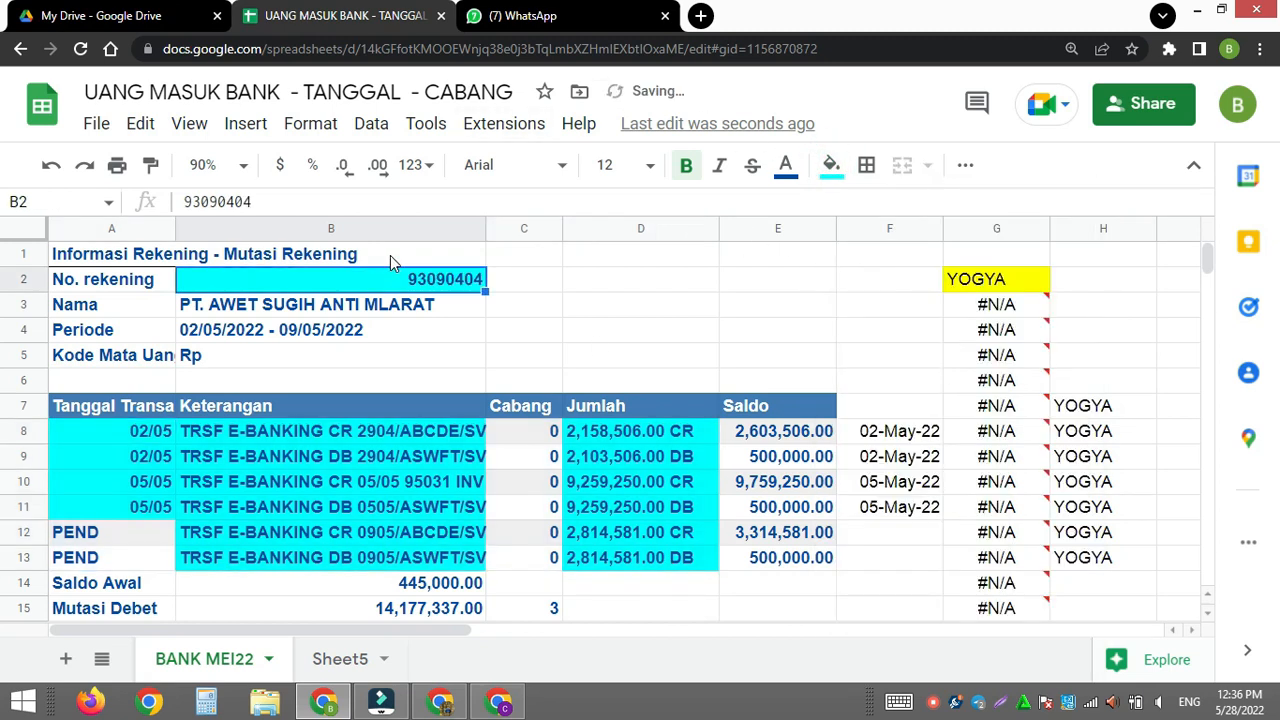
- Replace the cyan fill with white in cell B2 and in the transaction range A8:D13
{"action": "left_click", "coordinate": [830, 165]}
{"action": "left_click", "coordinate": [858, 240]}
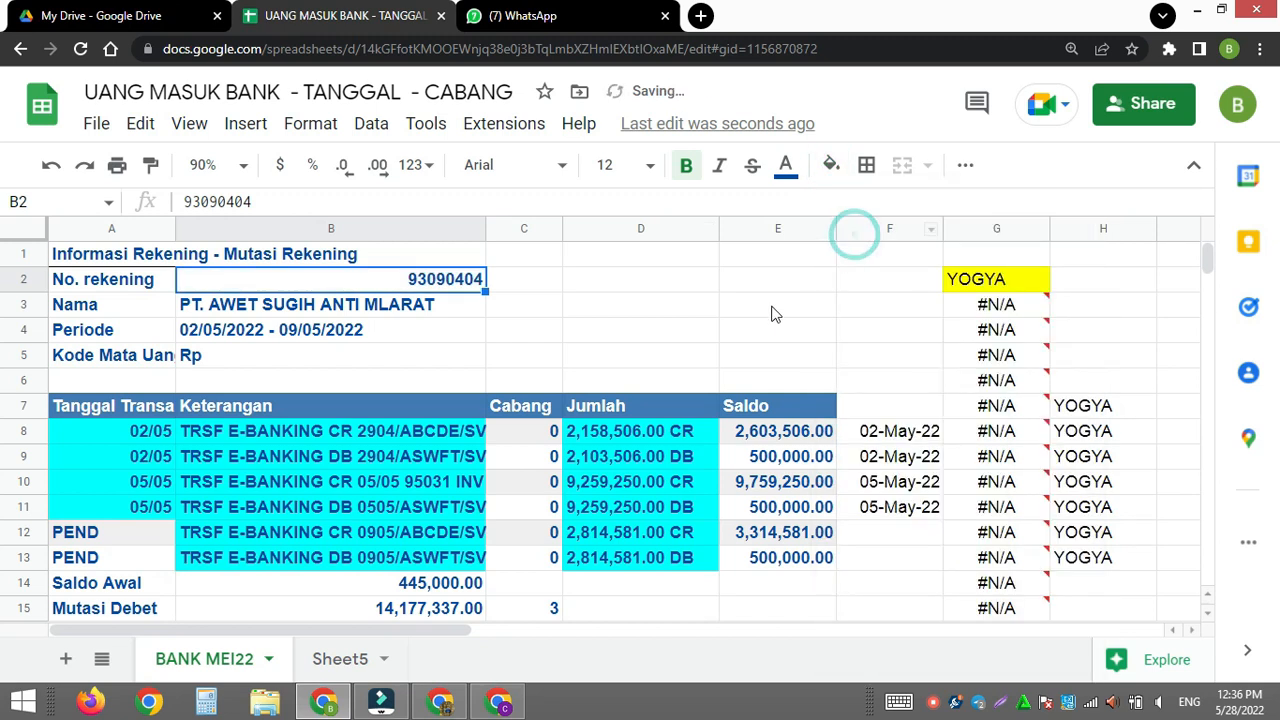
{"action": "left_click", "coordinate": [124, 436]}
{"action": "left_click", "coordinate": [639, 557], "text": "shift"}
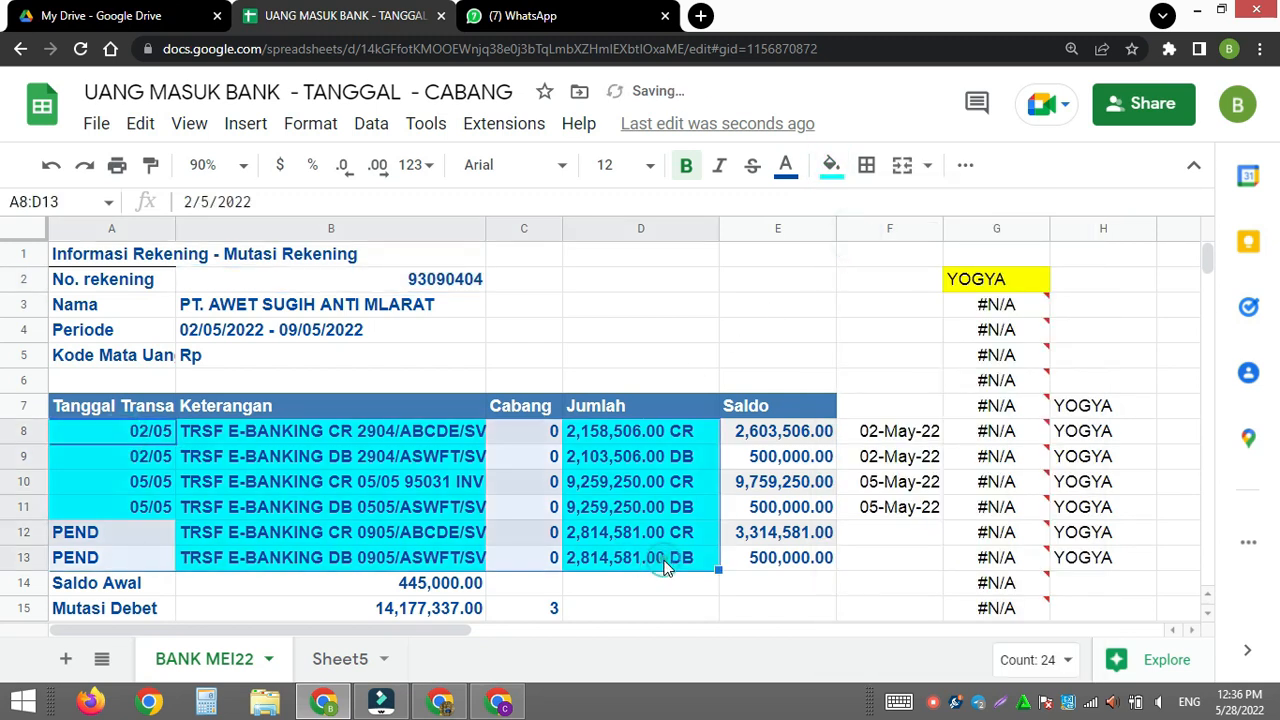
{"action": "key", "text": "ctrl+y"}
{"action": "left_click", "coordinate": [600, 515]}
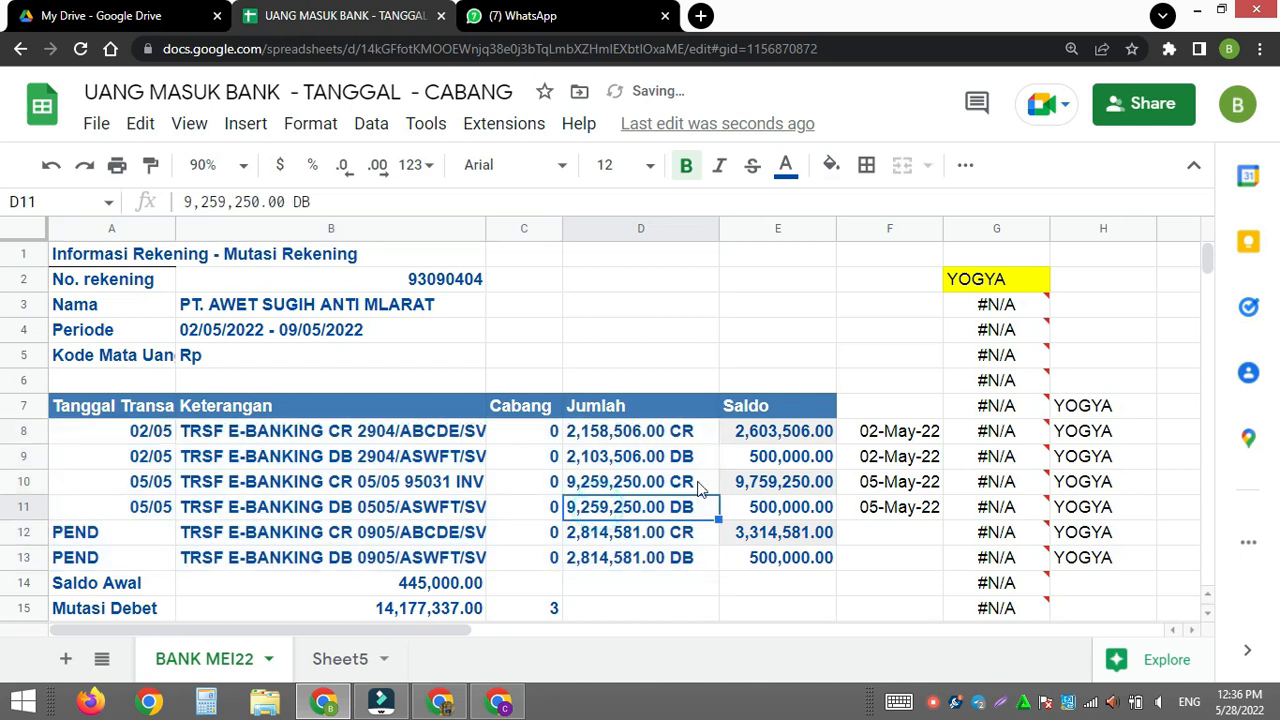
{"action": "left_click", "coordinate": [474, 313]}
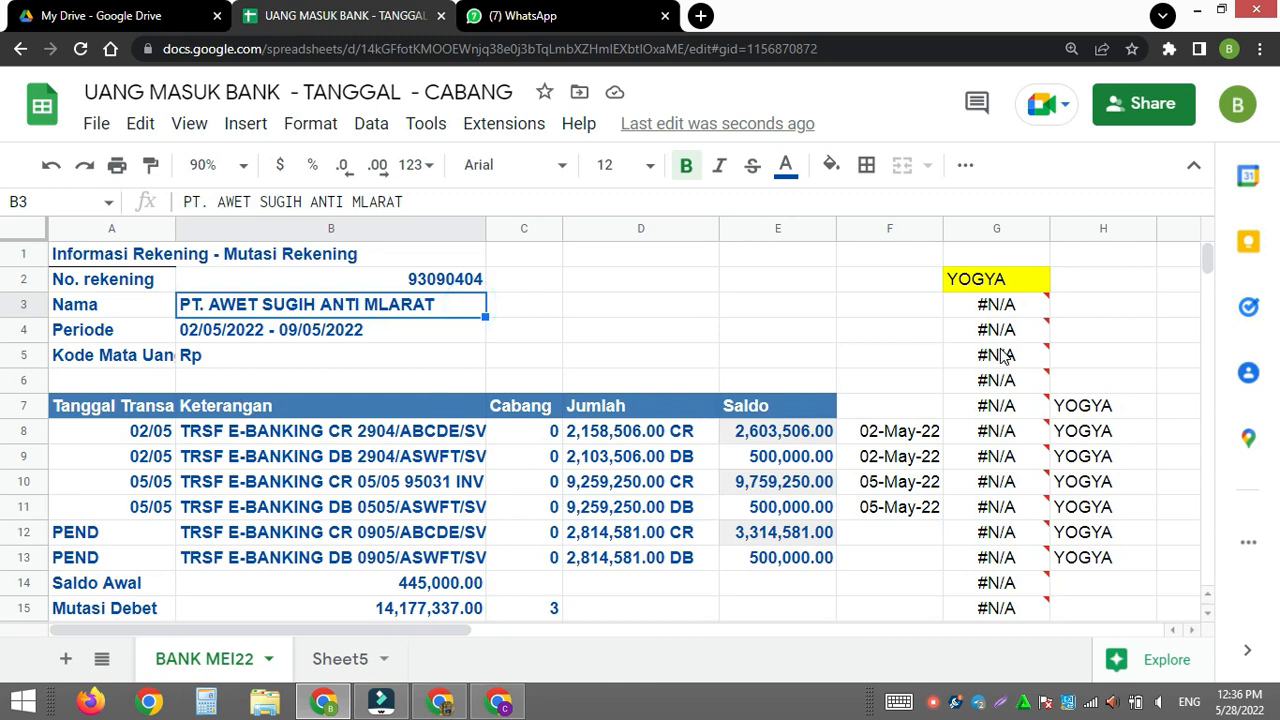
{"action": "left_click", "coordinate": [92, 424]}
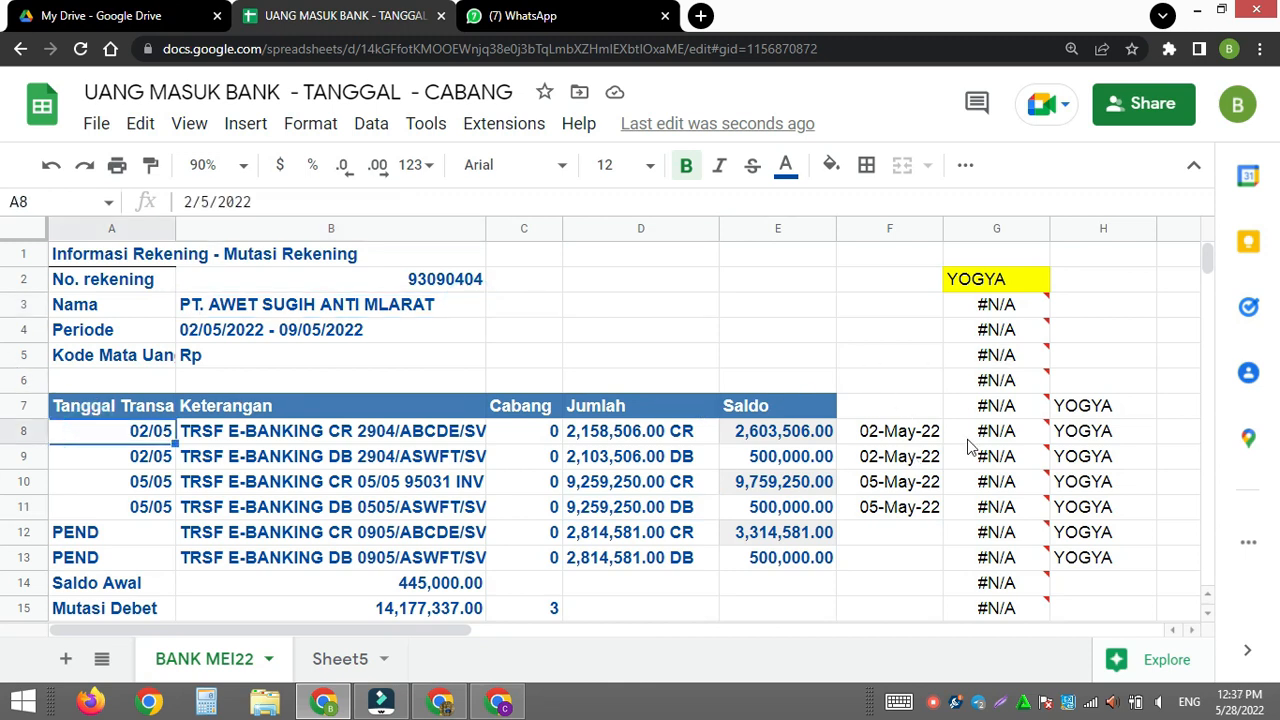
{"action": "left_click", "coordinate": [700, 300]}
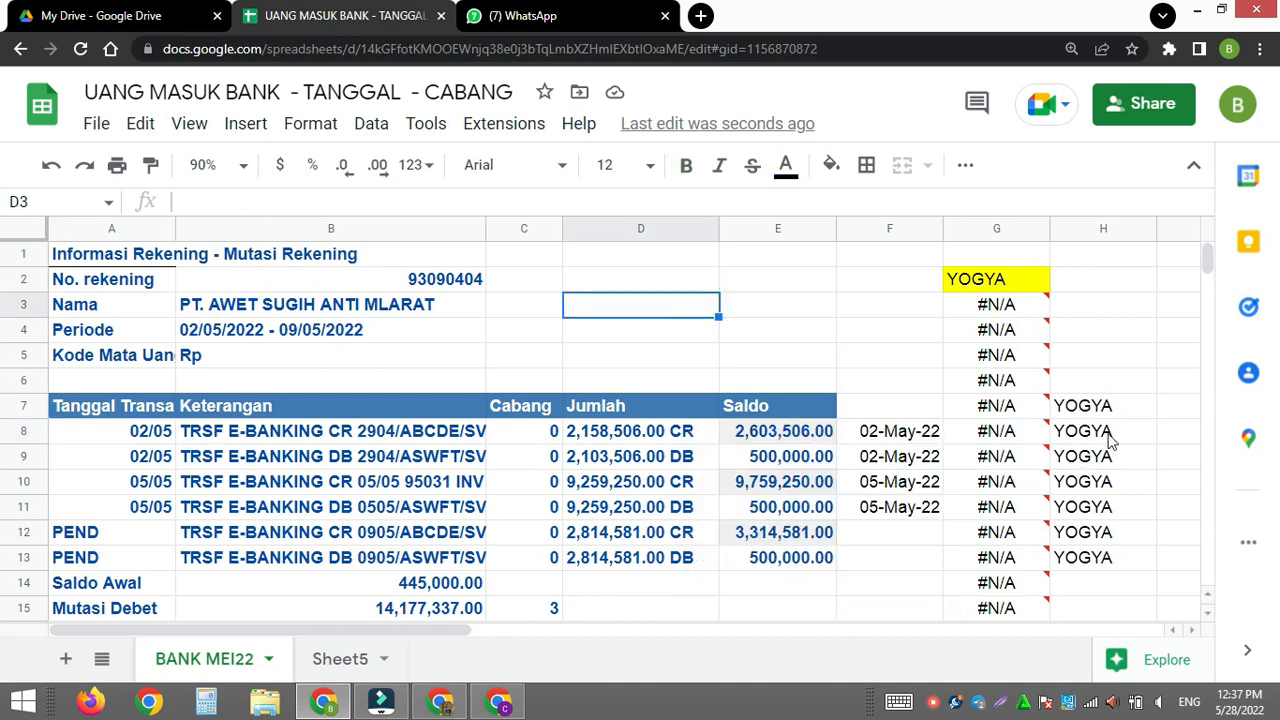
{"action": "left_click", "coordinate": [1090, 440]}
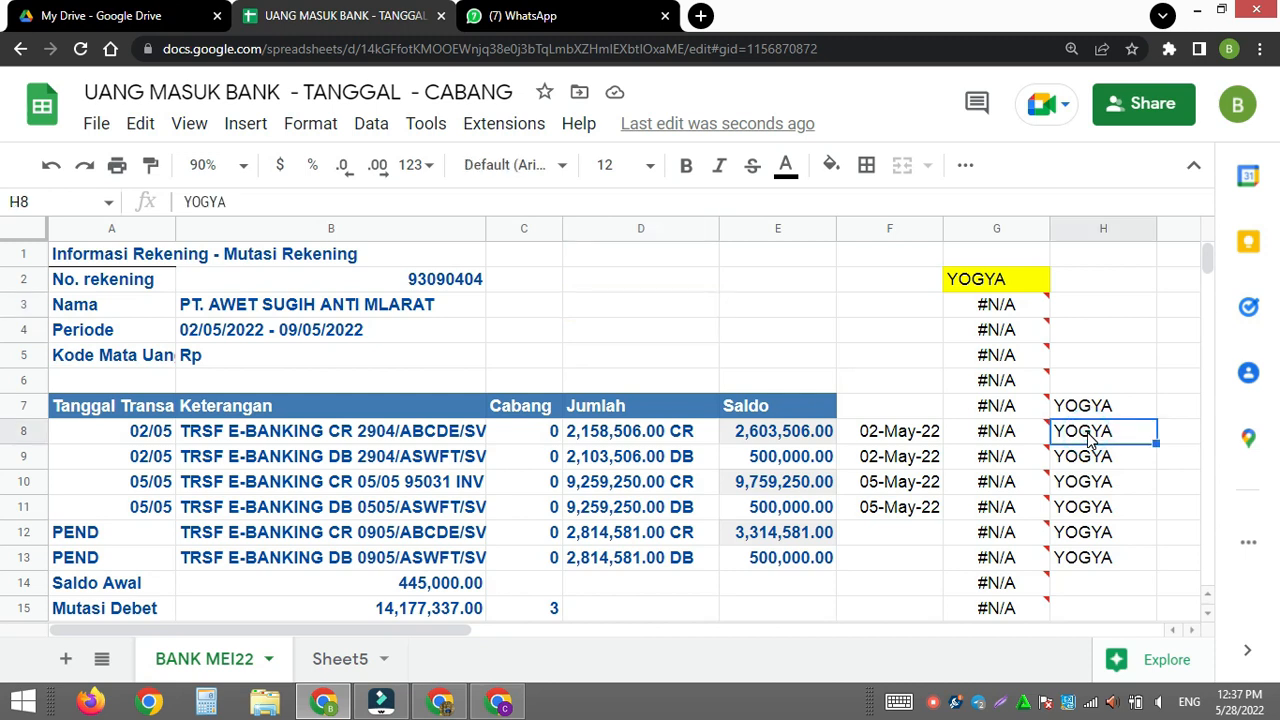
- Rename Sheet5 as SUMMARY
{"action": "left_click", "coordinate": [341, 660]}
{"action": "double_click", "coordinate": [342, 657]}
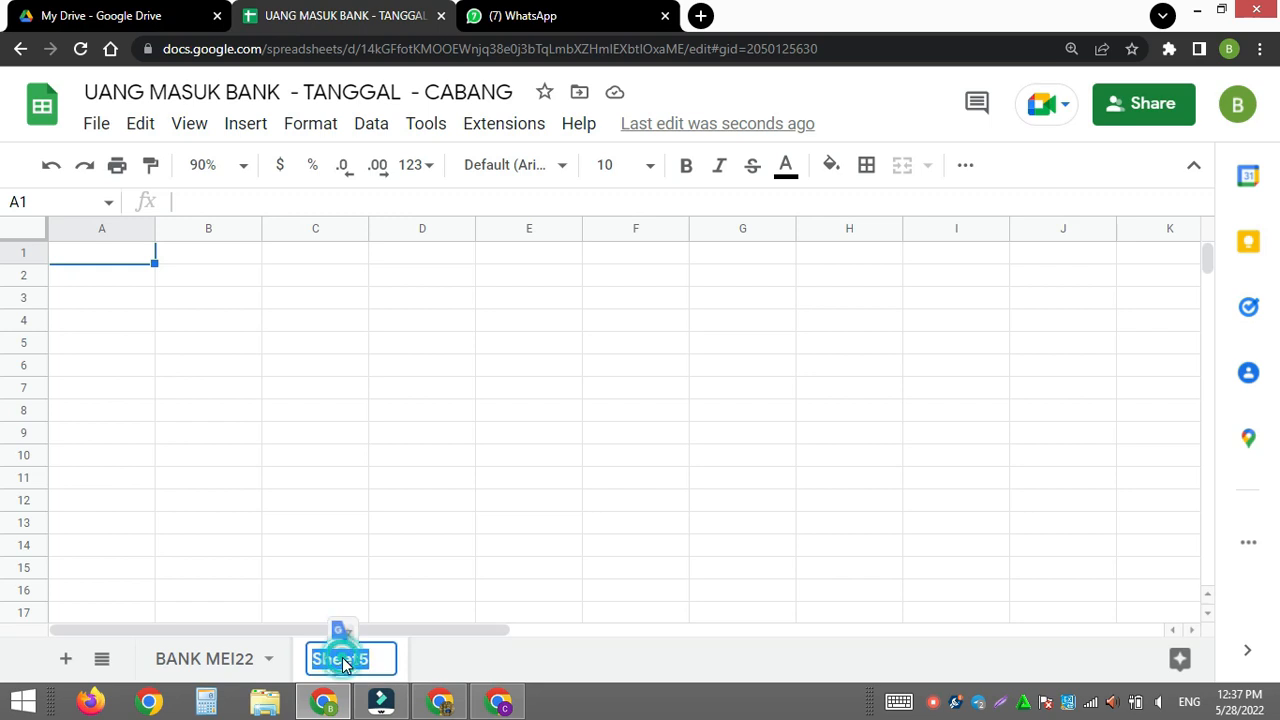
{"action": "type", "text": "SU"}
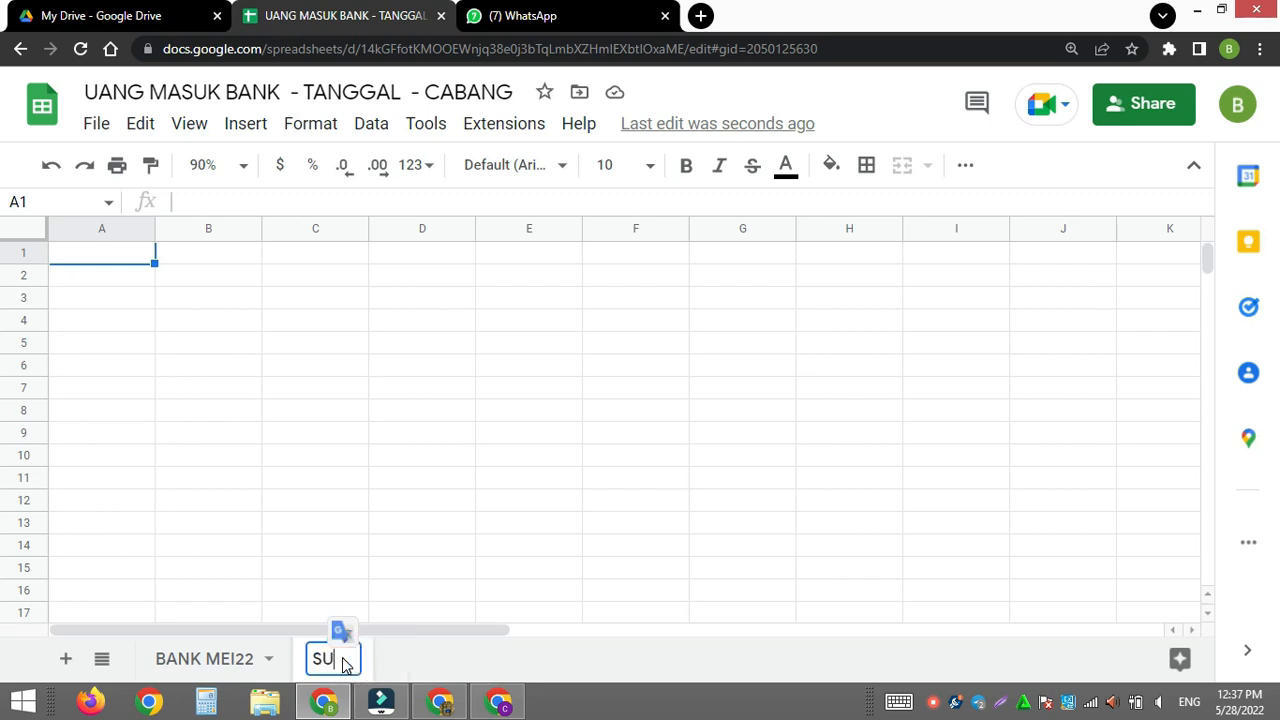
{"action": "type", "text": "MMARY"}
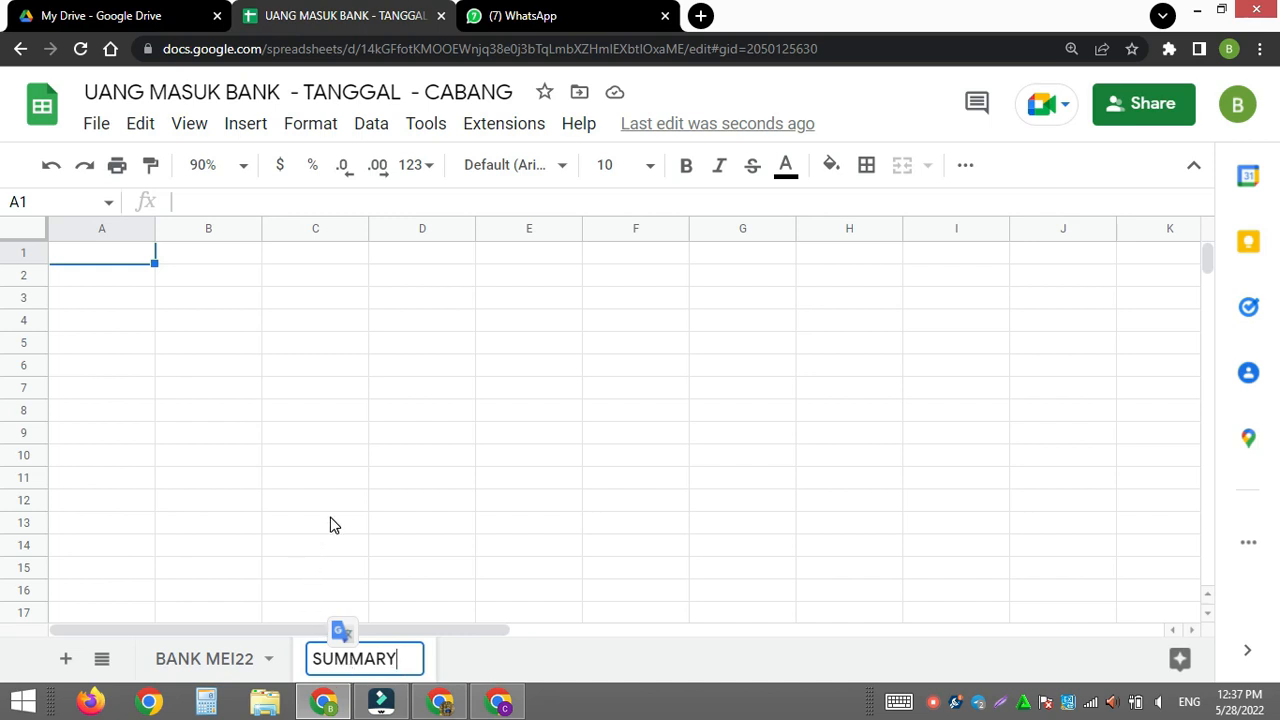
{"action": "left_click", "coordinate": [277, 523]}
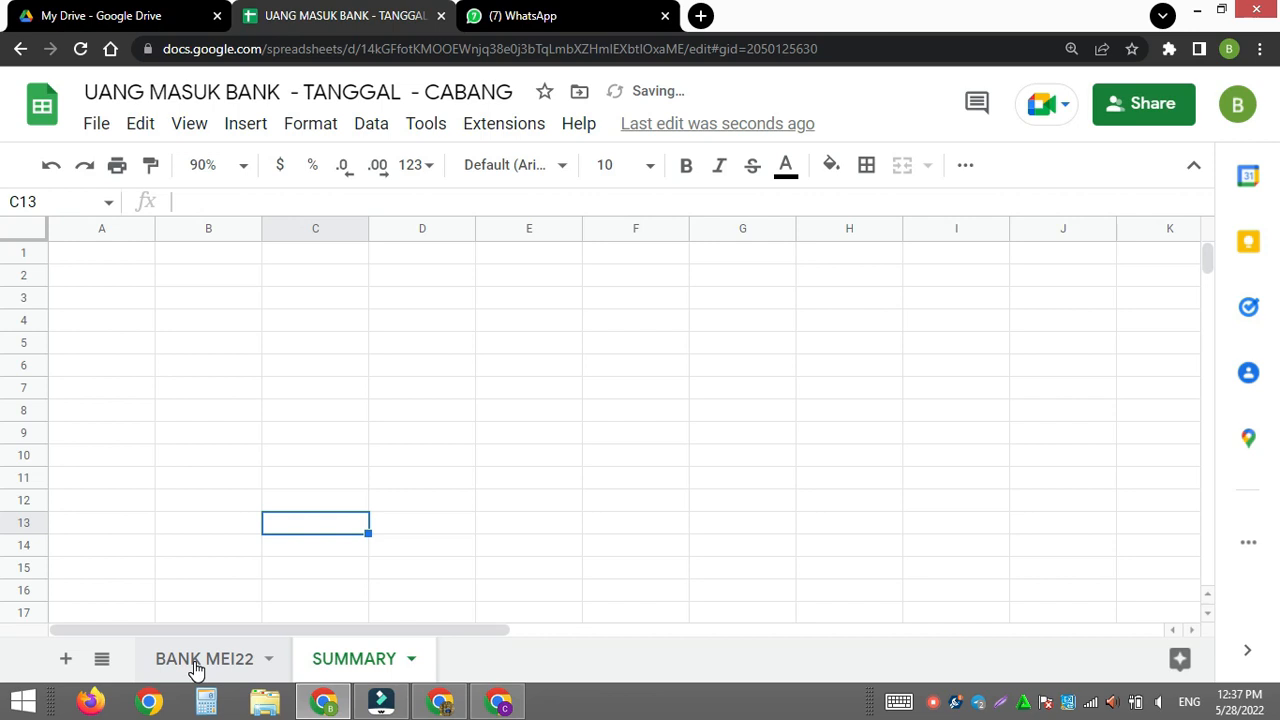
- Copy the table header A7:E7 from the BANK MEI22 sheet into the SUMMARY sheet starting at cell A1
{"action": "left_click", "coordinate": [197, 662]}
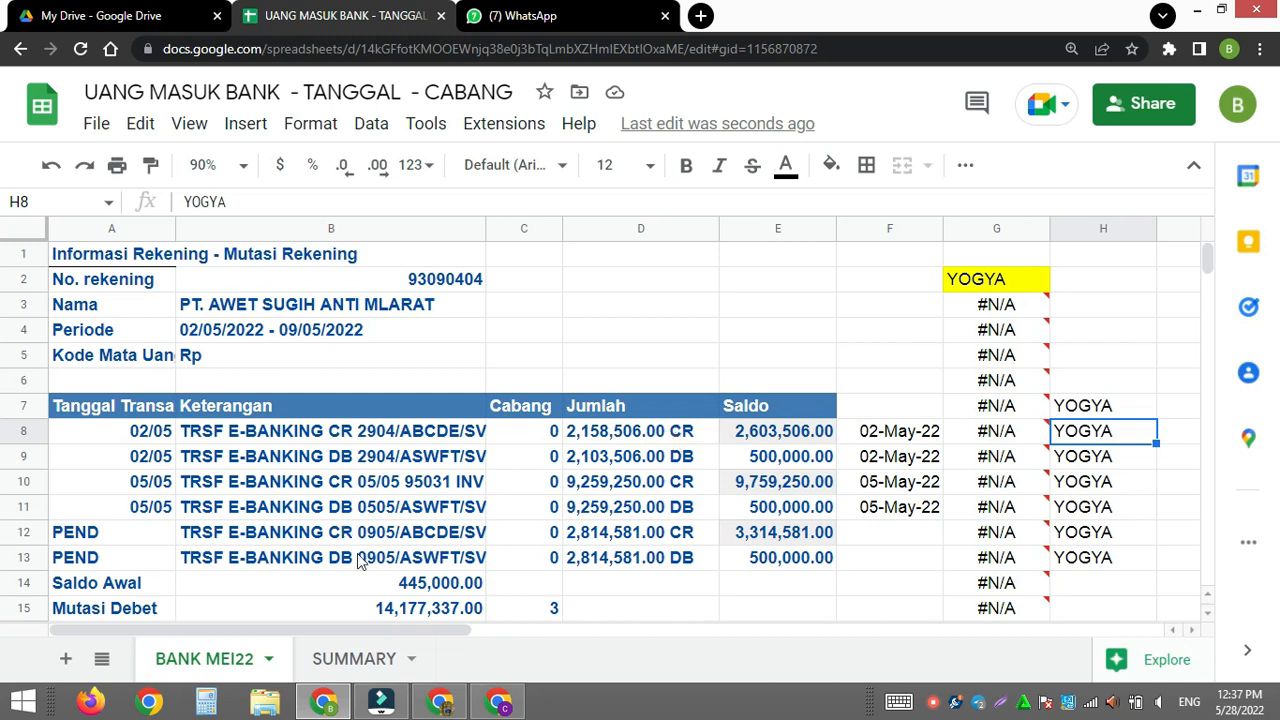
{"action": "left_click", "coordinate": [355, 658]}
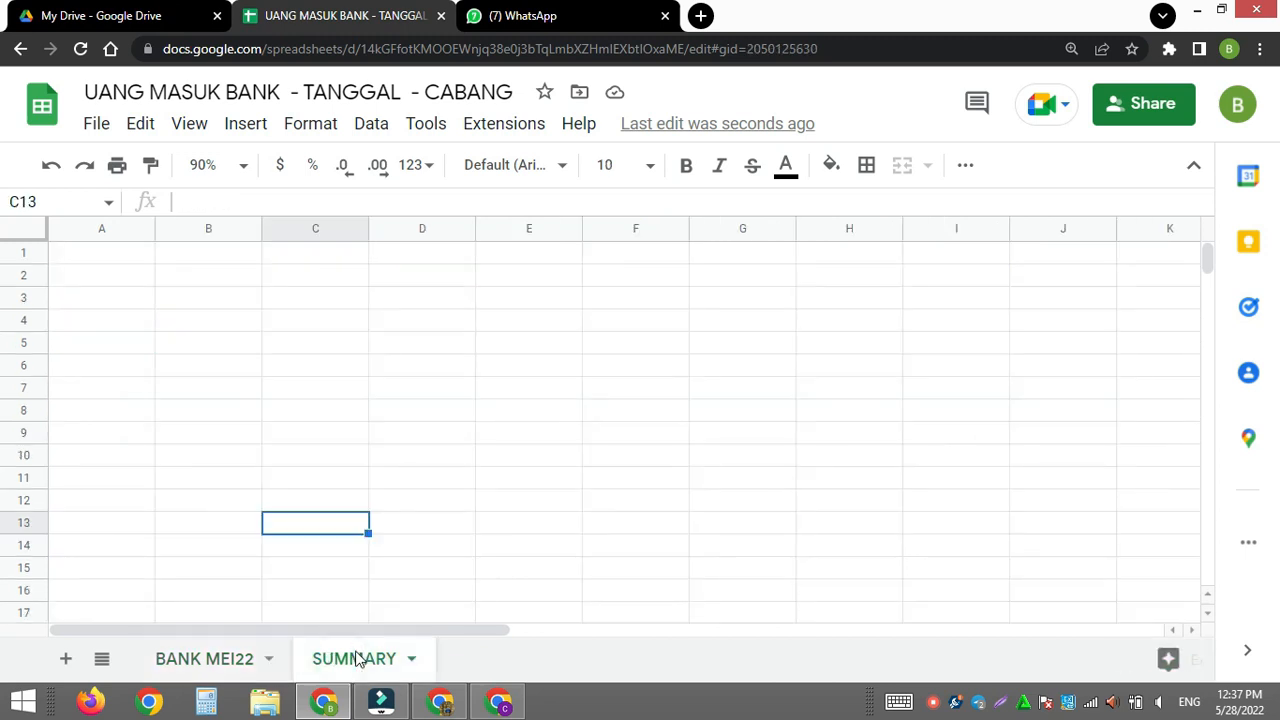
{"action": "left_click", "coordinate": [238, 659]}
{"action": "left_click", "coordinate": [140, 408]}
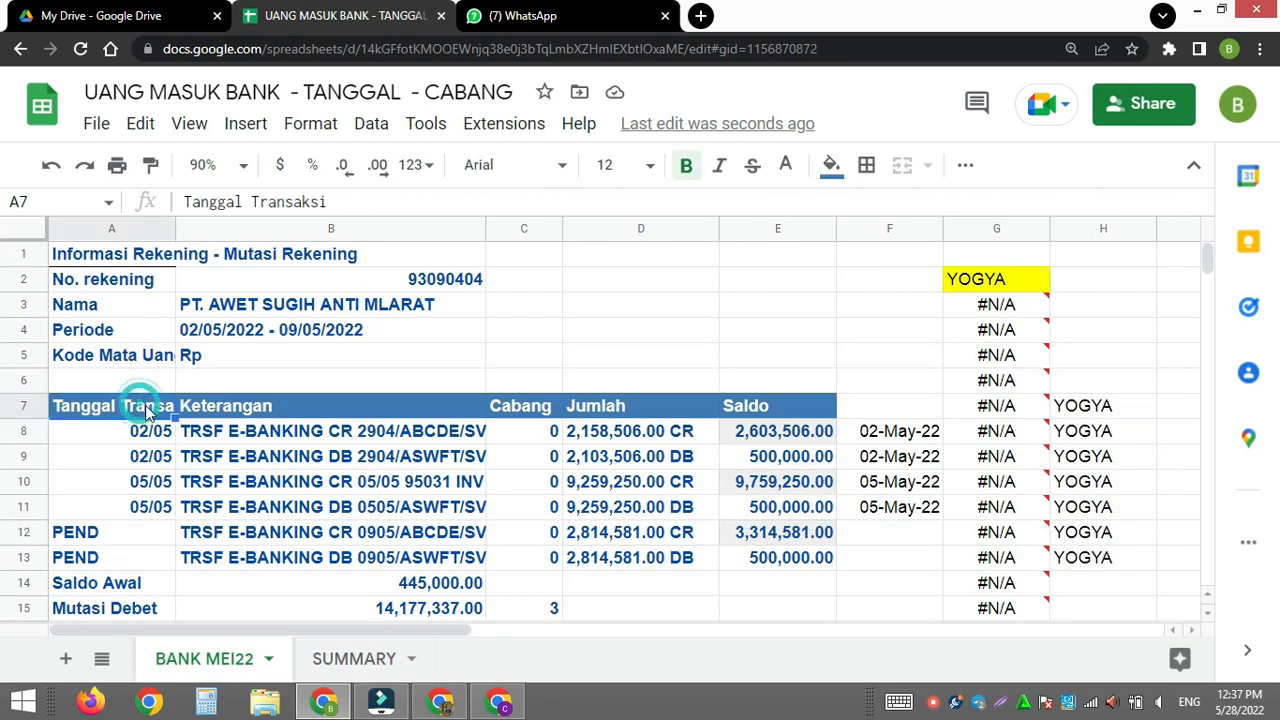
{"action": "left_click", "coordinate": [775, 410], "text": "shift"}
{"action": "key", "text": "ctrl+c"}
{"action": "left_click", "coordinate": [358, 660]}
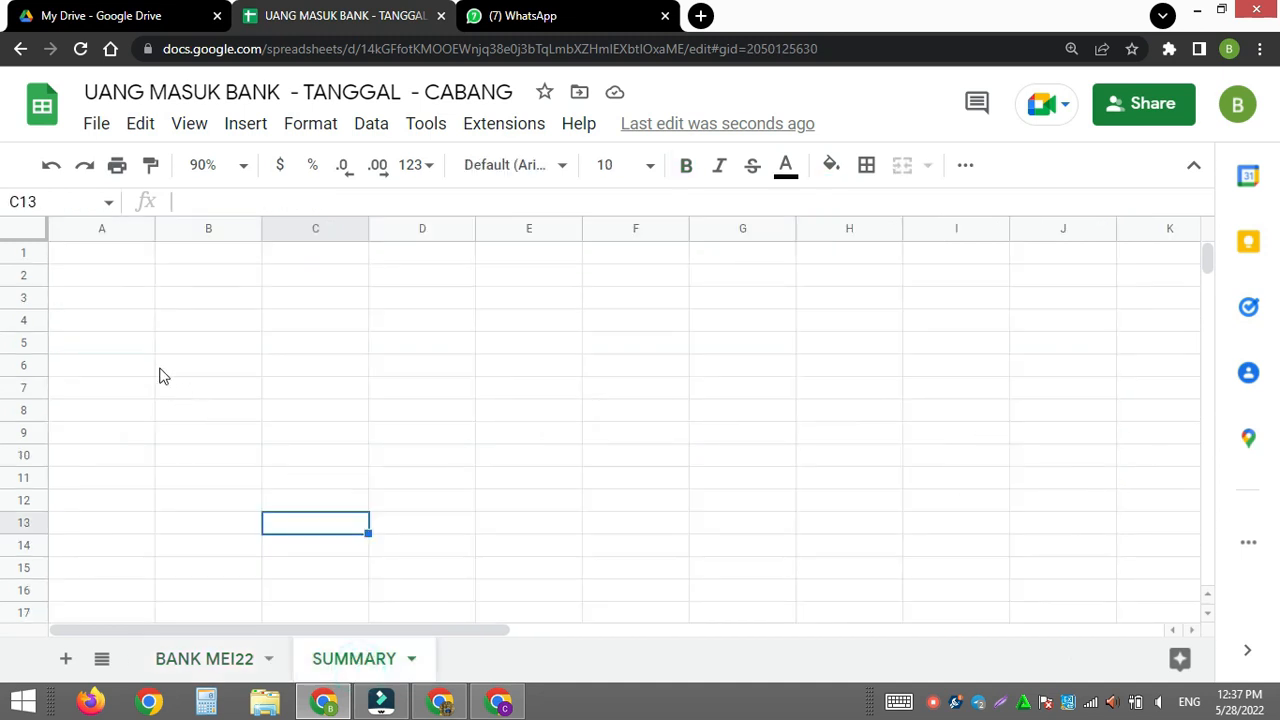
{"action": "left_click", "coordinate": [124, 256]}
{"action": "key", "text": "ctrl+v"}
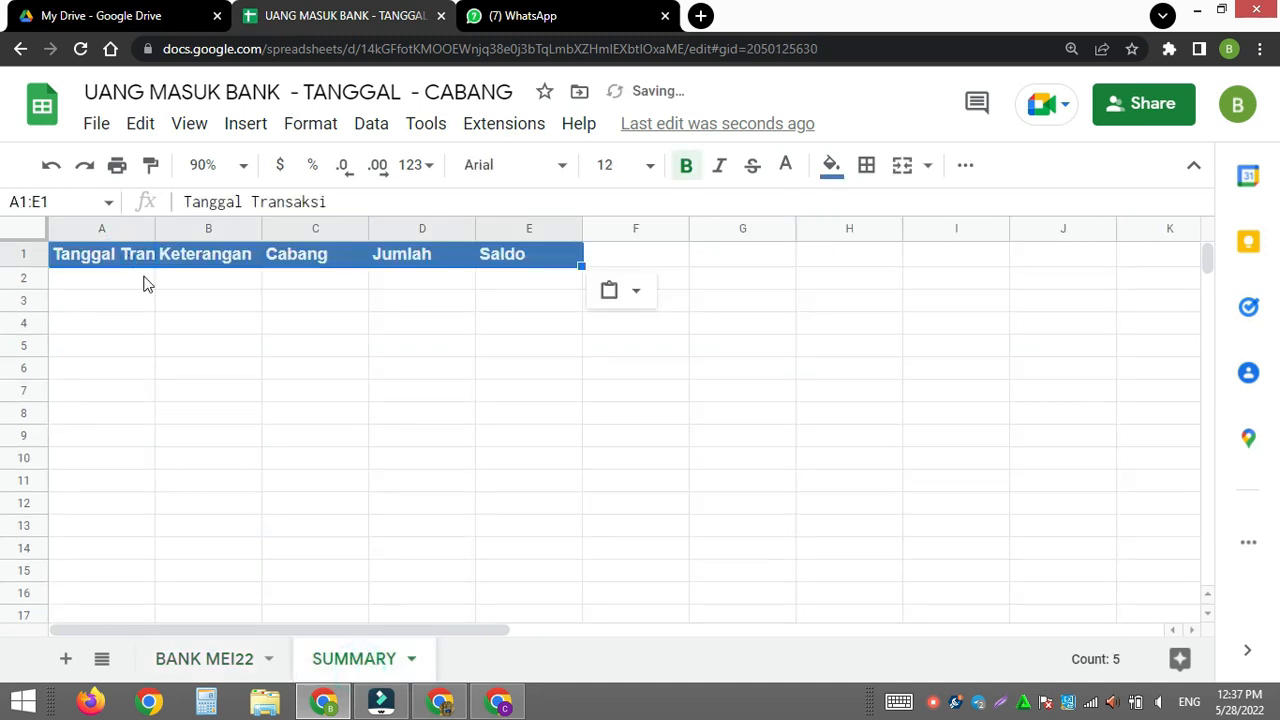
- Fit column A to its Tanggal Transaksi header and widen the Keterangan column to about two and a half times its width
{"action": "double_click", "coordinate": [153, 227]}
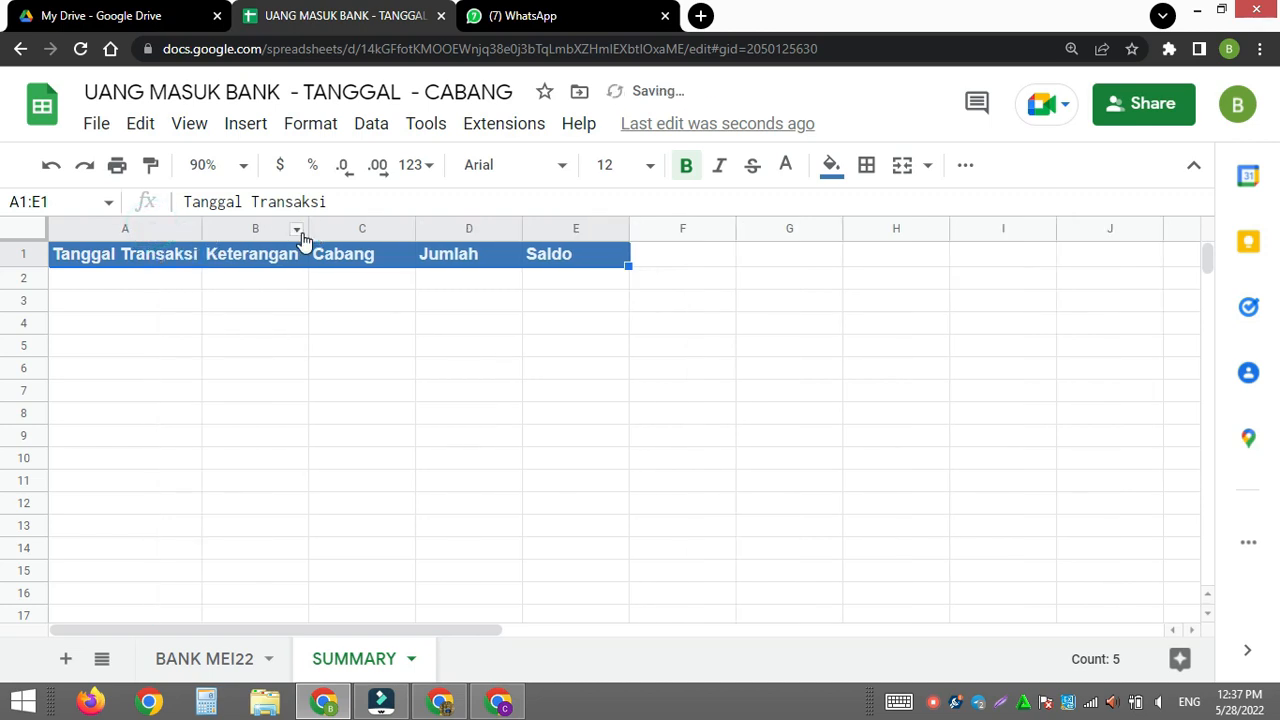
{"action": "left_click_drag", "start_coordinate": [306, 229], "coordinate": [465, 230]}
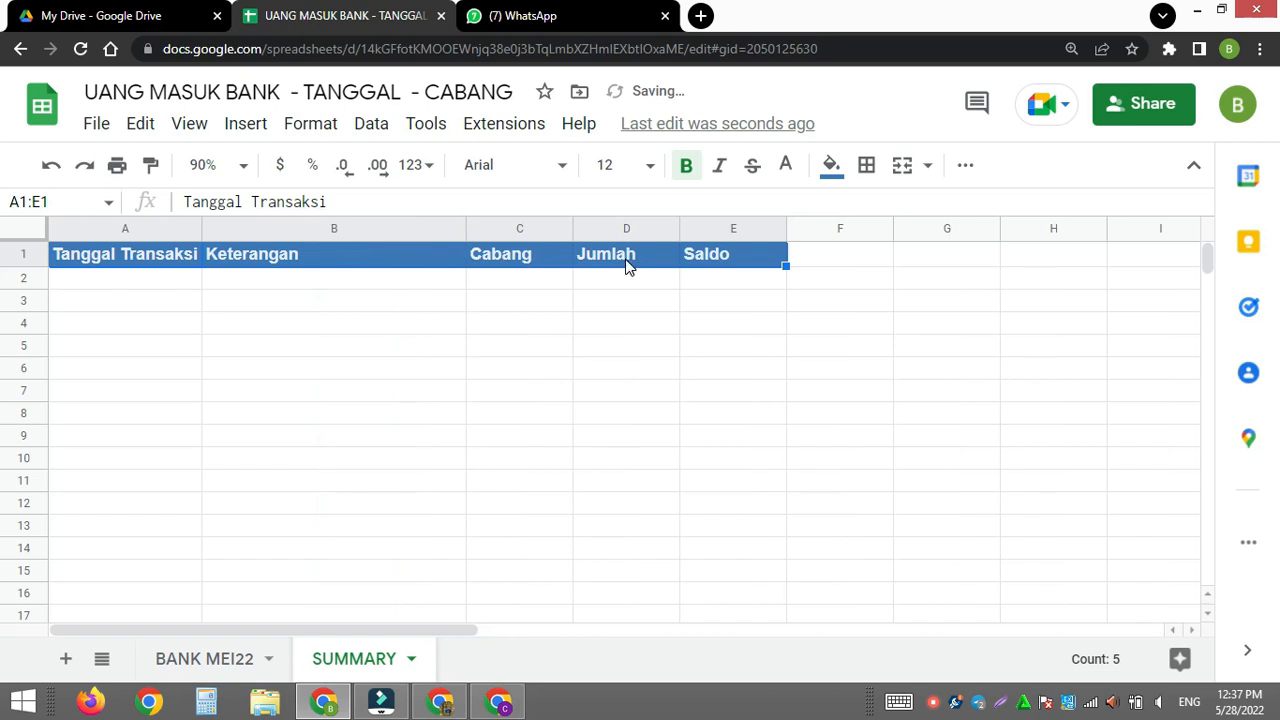
{"action": "key", "text": "ctrl+c"}
{"action": "left_click", "coordinate": [97, 270]}
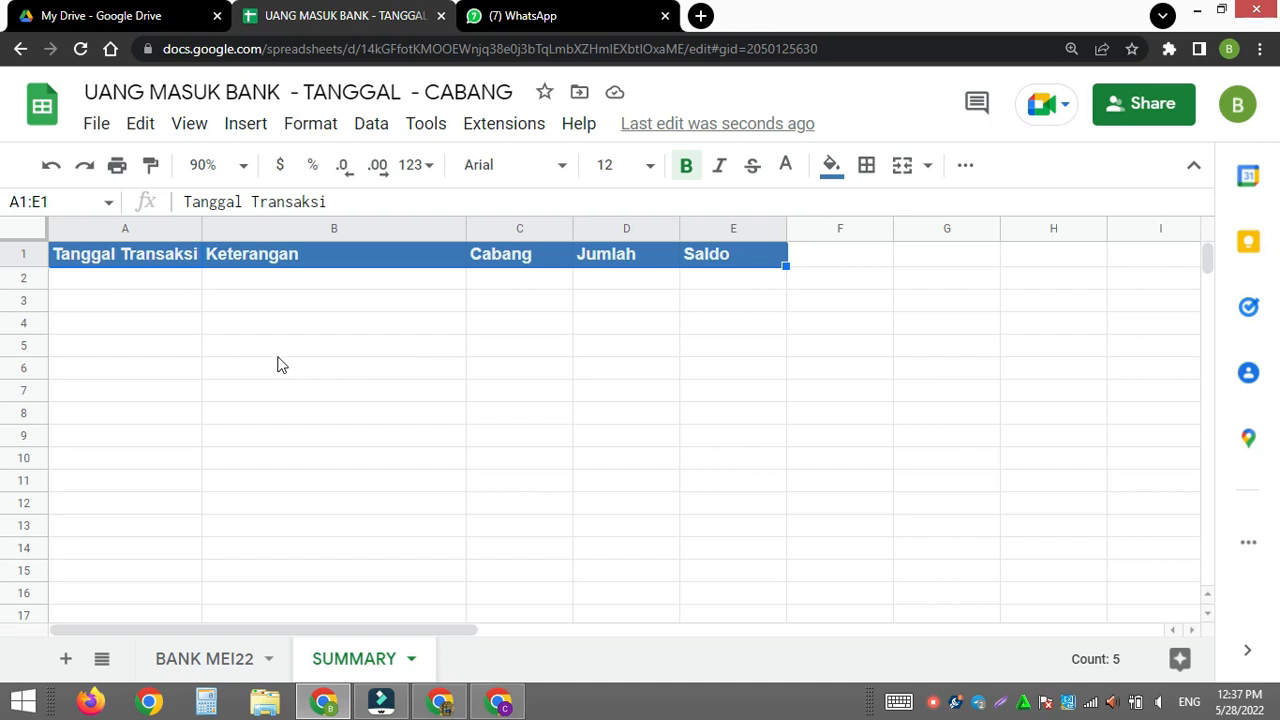
- Delete the Cabang column from the SUMMARY sheet
{"action": "left_click", "coordinate": [511, 229]}
{"action": "right_click", "coordinate": [511, 229]}
{"action": "left_click", "coordinate": [567, 440]}
{"action": "left_click", "coordinate": [210, 655]}
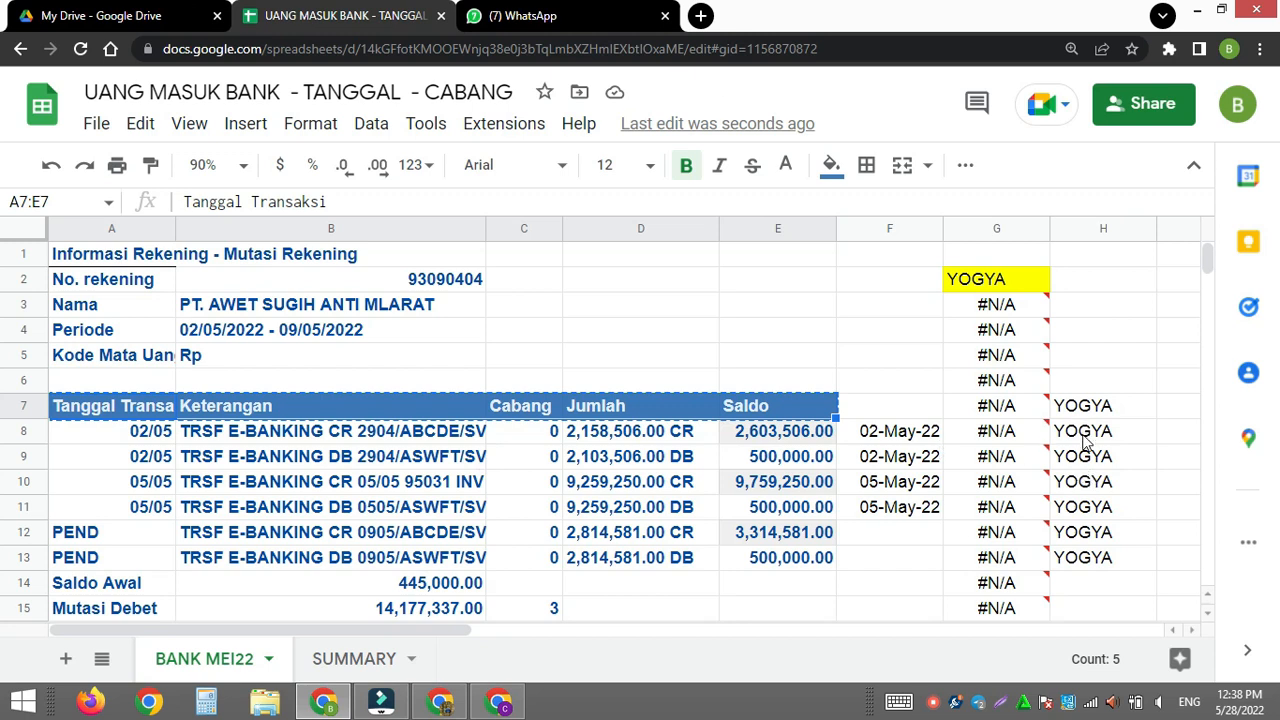
{"action": "left_click", "coordinate": [330, 662]}
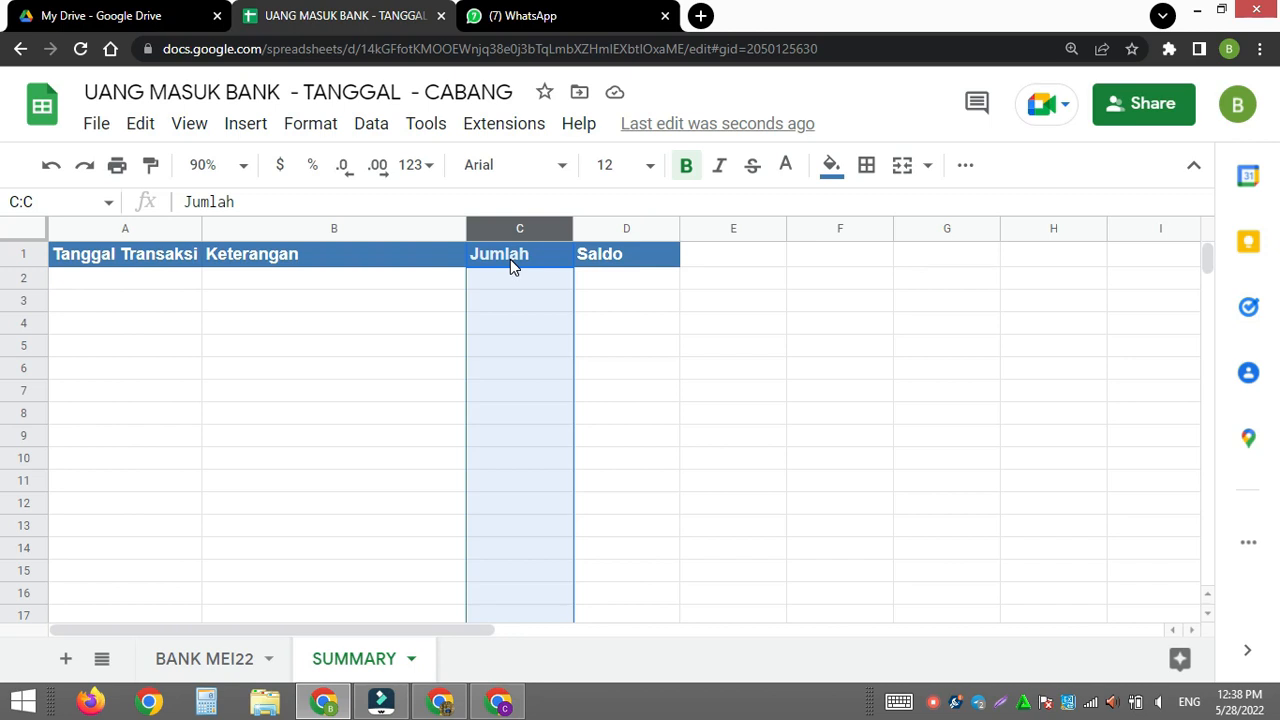
- Change the Saldo header in cell D1 to Cabang
{"action": "left_click", "coordinate": [239, 256]}
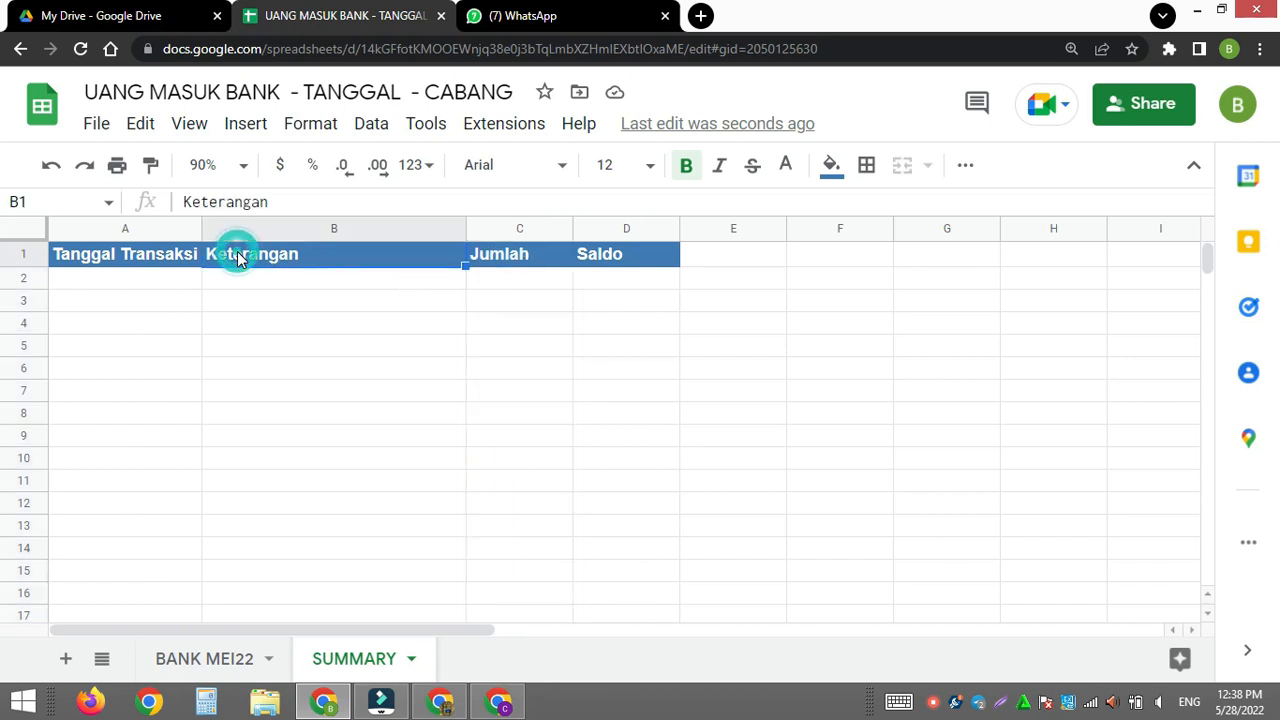
{"action": "left_click", "coordinate": [513, 254]}
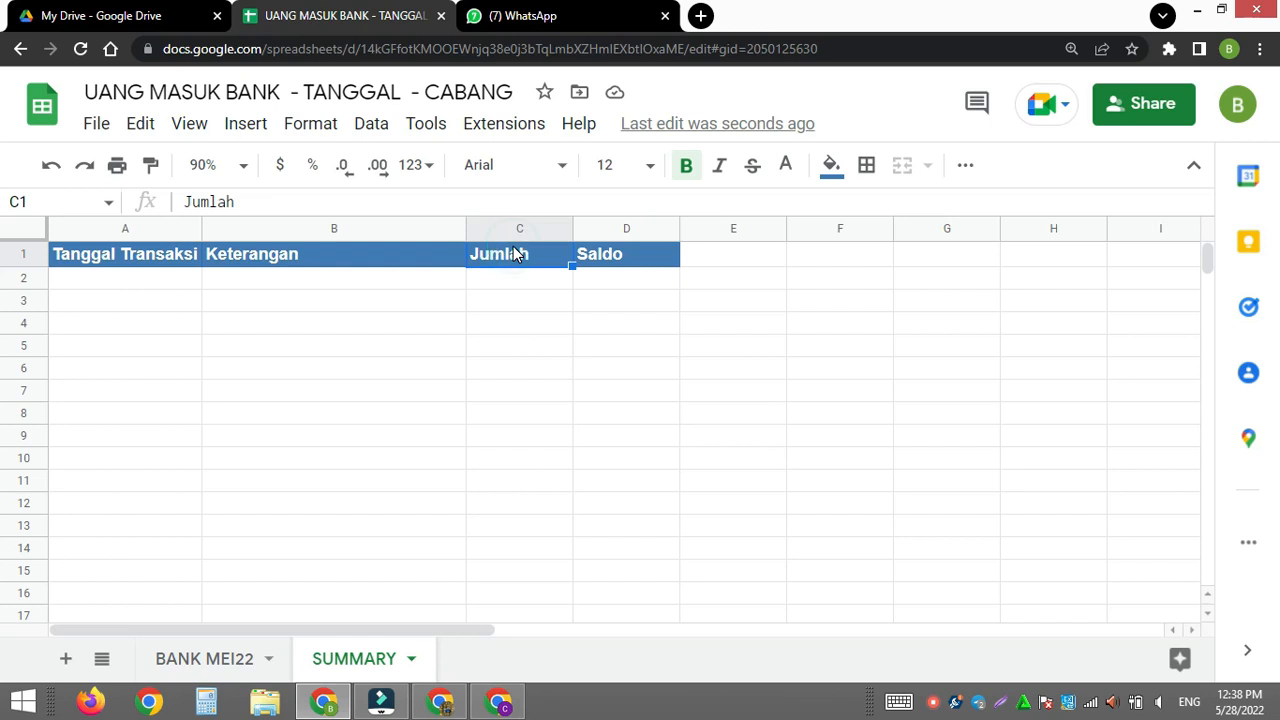
{"action": "left_click", "coordinate": [591, 259]}
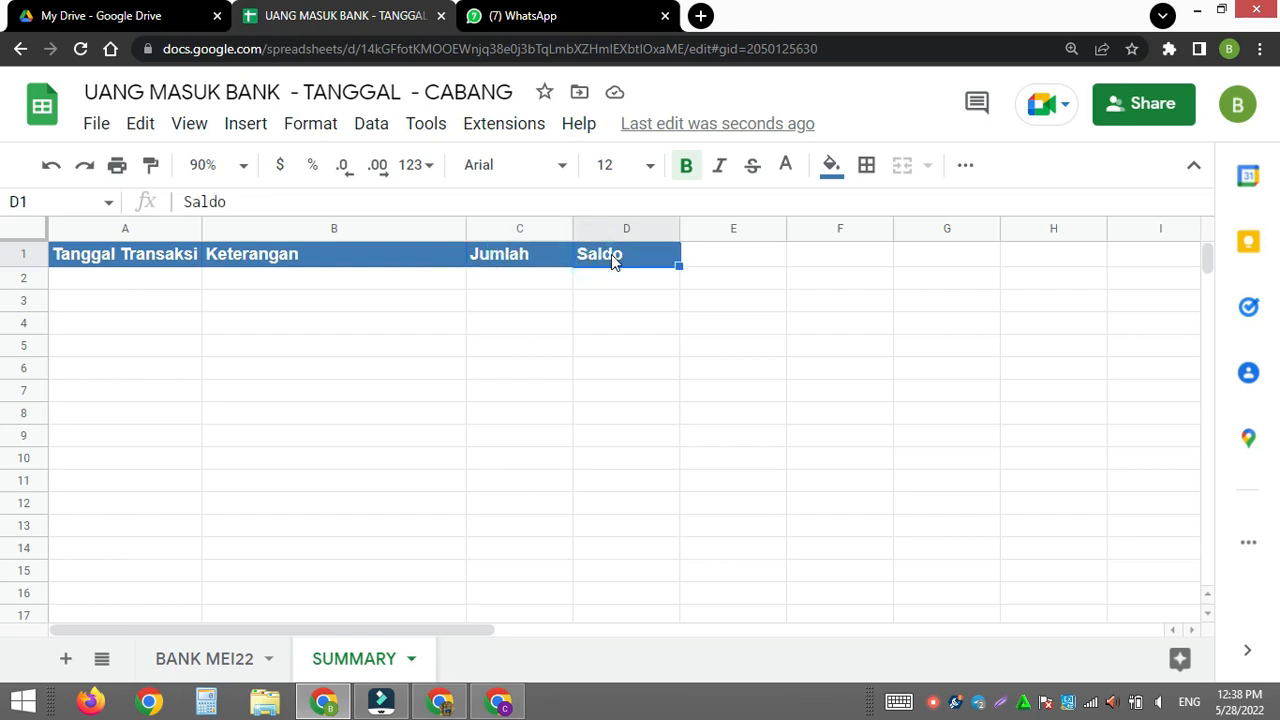
{"action": "type", "text": "c"}
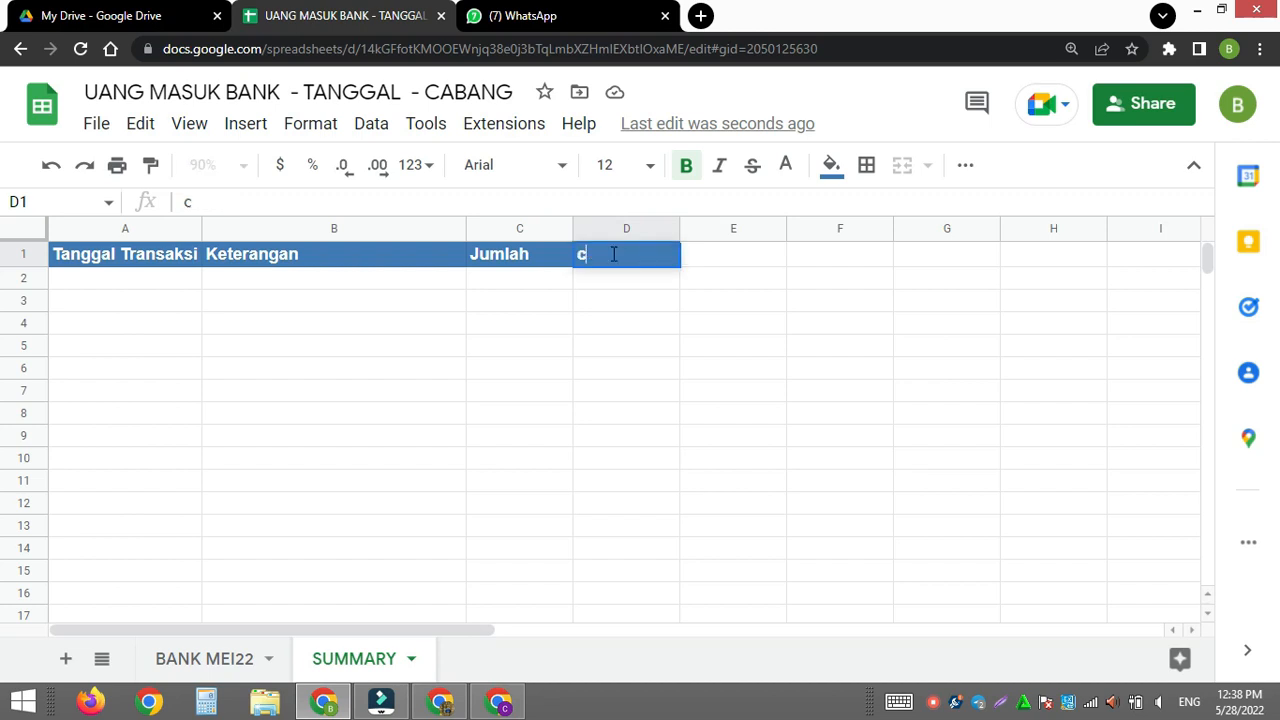
{"action": "key", "text": "BackSpace"}
{"action": "type", "text": "Cabang"}
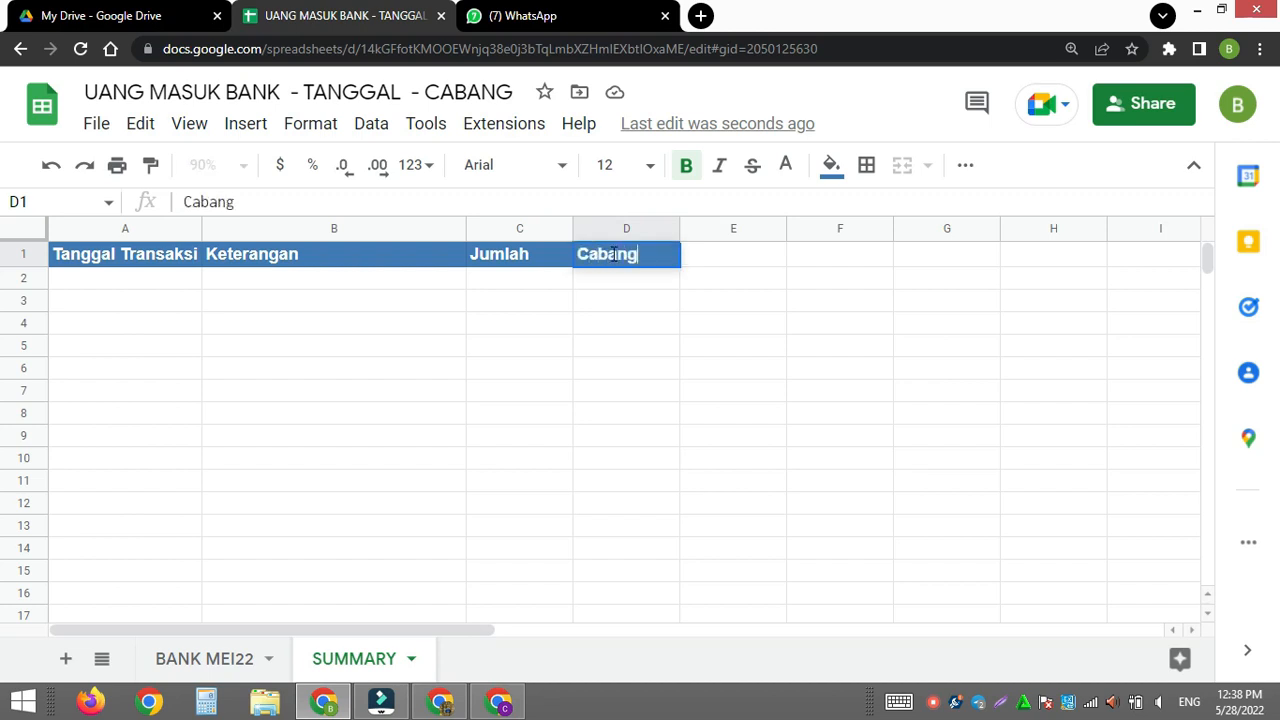
{"action": "key", "text": "Return"}
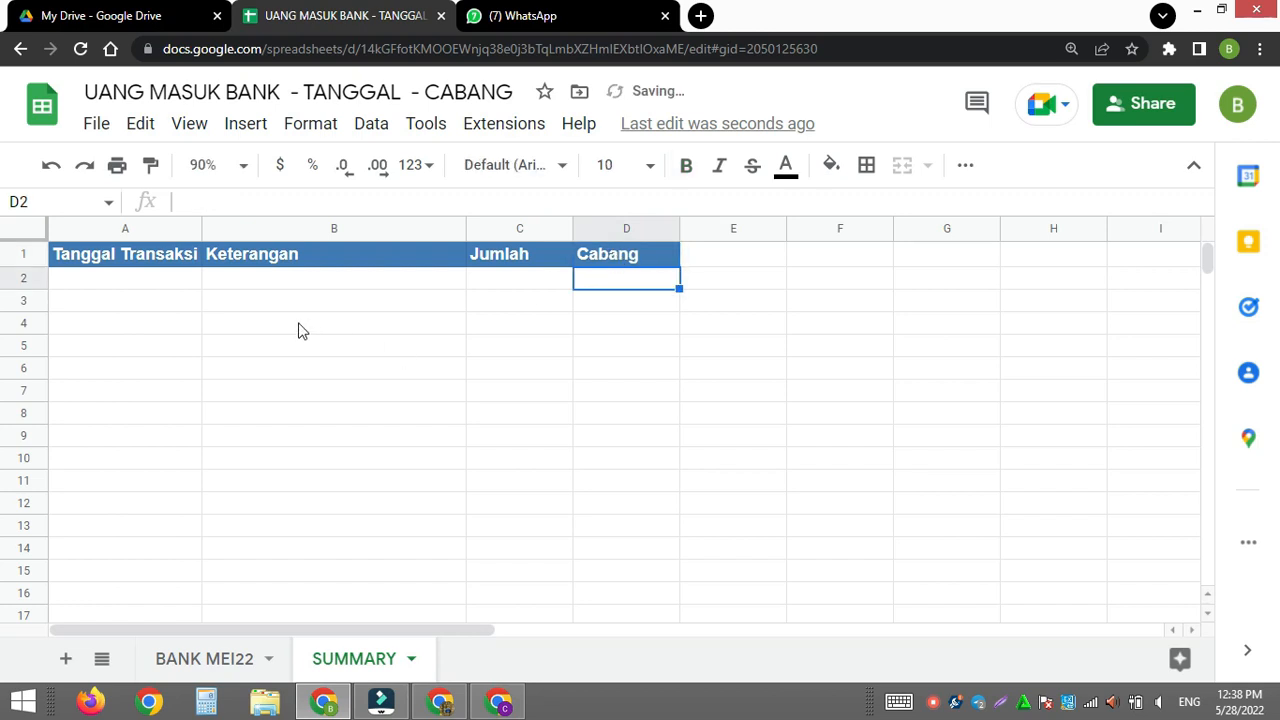
- Start a QUERY formula in cell A2 of the SUMMARY sheet with the open-ended data range 'BANK MEI22'!A8:H
{"action": "left_click", "coordinate": [138, 285]}
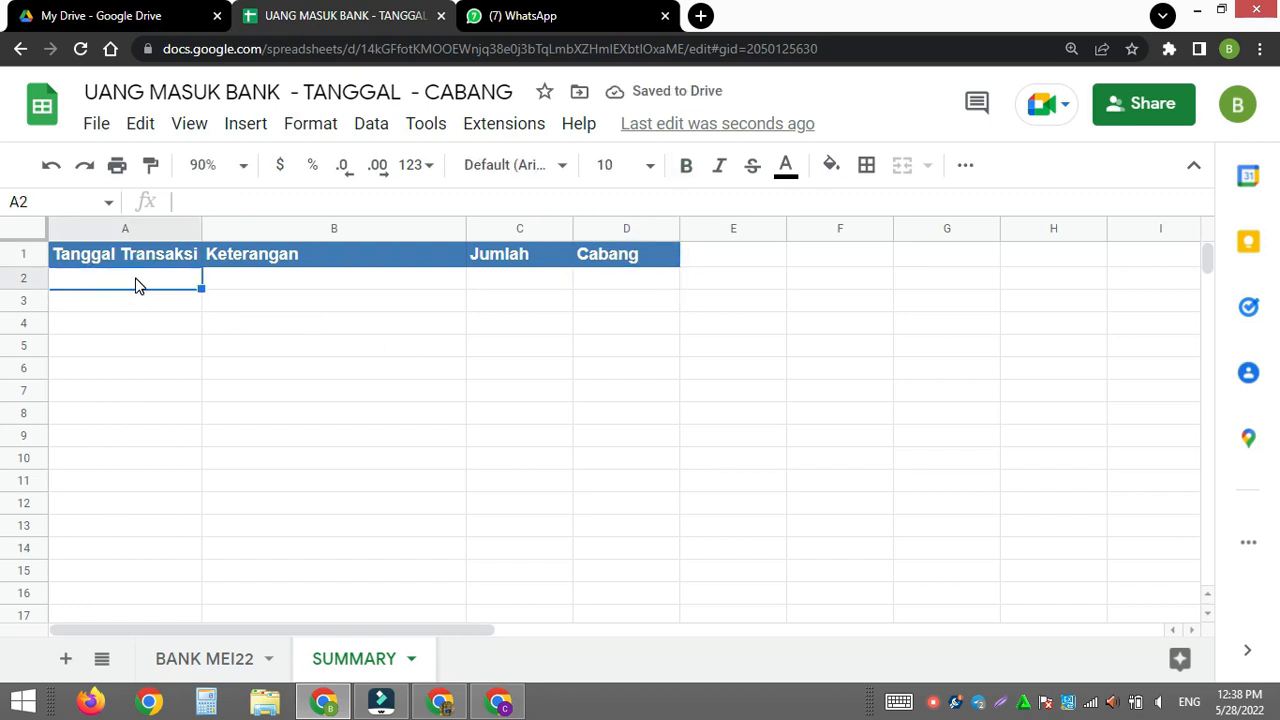
{"action": "type", "text": "=qu"}
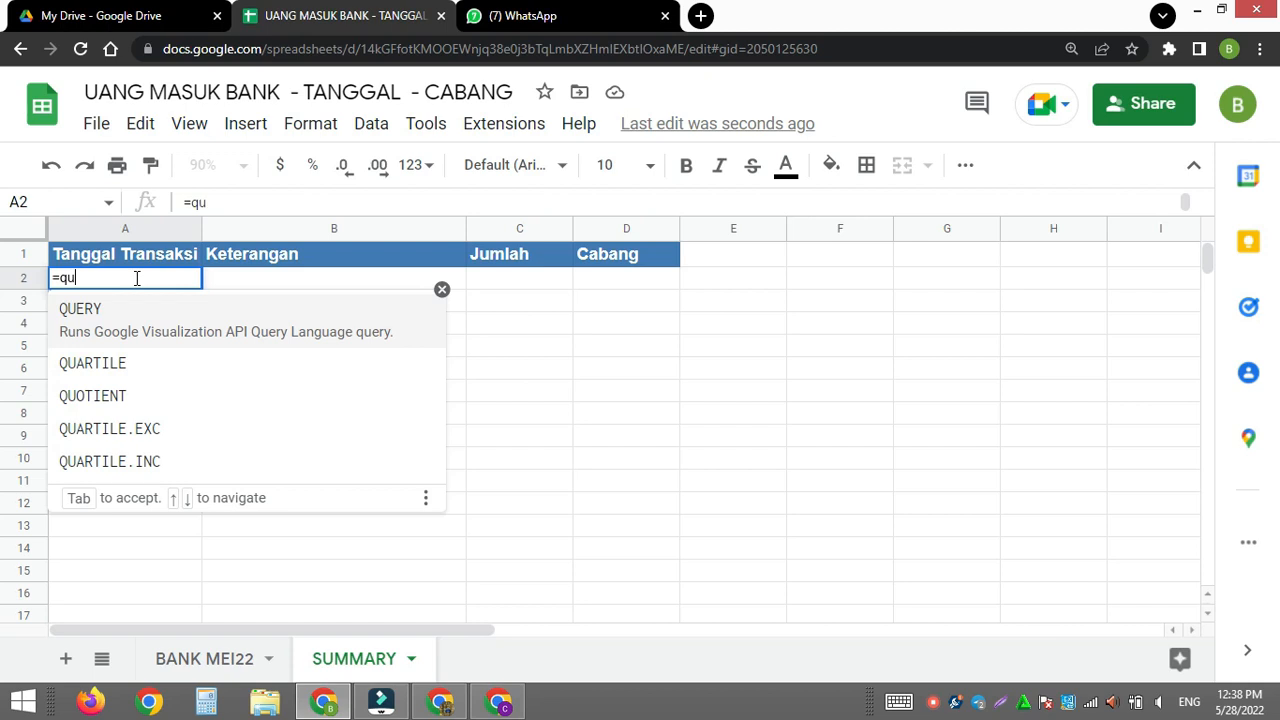
{"action": "left_click", "coordinate": [126, 308]}
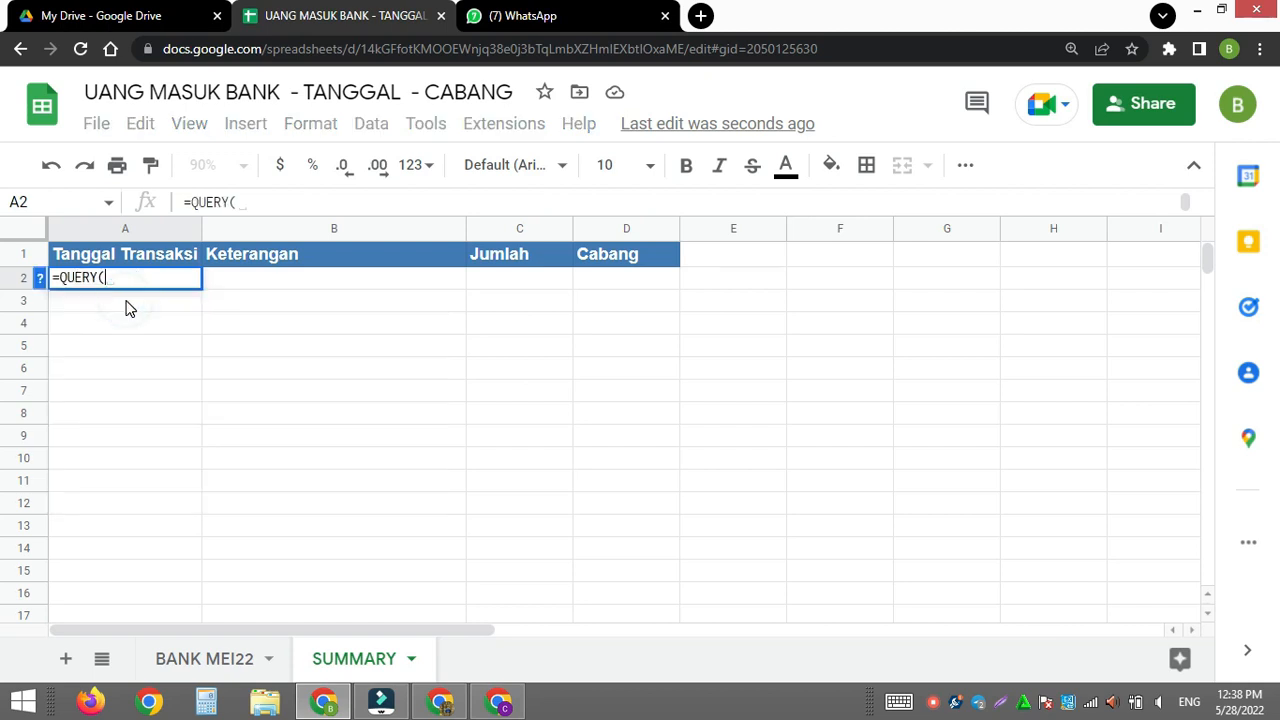
{"action": "left_click", "coordinate": [222, 668]}
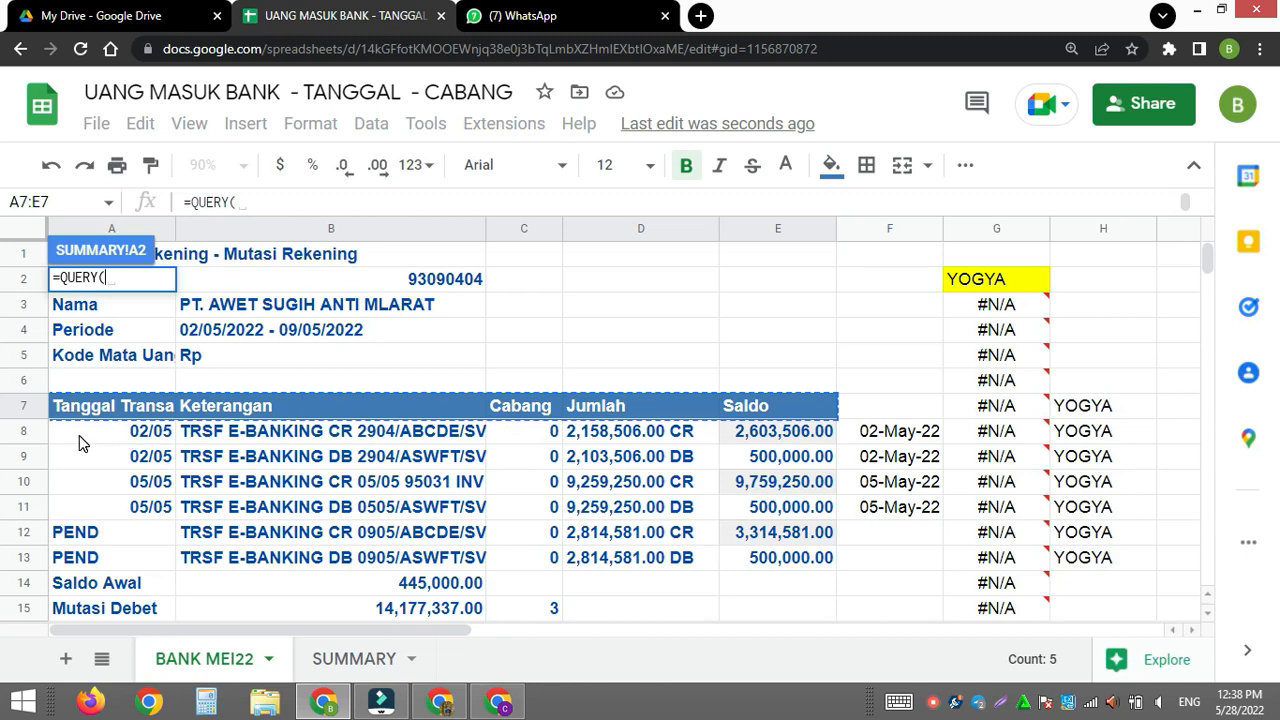
{"action": "left_click_drag", "start_coordinate": [80, 436], "coordinate": [1083, 562]}
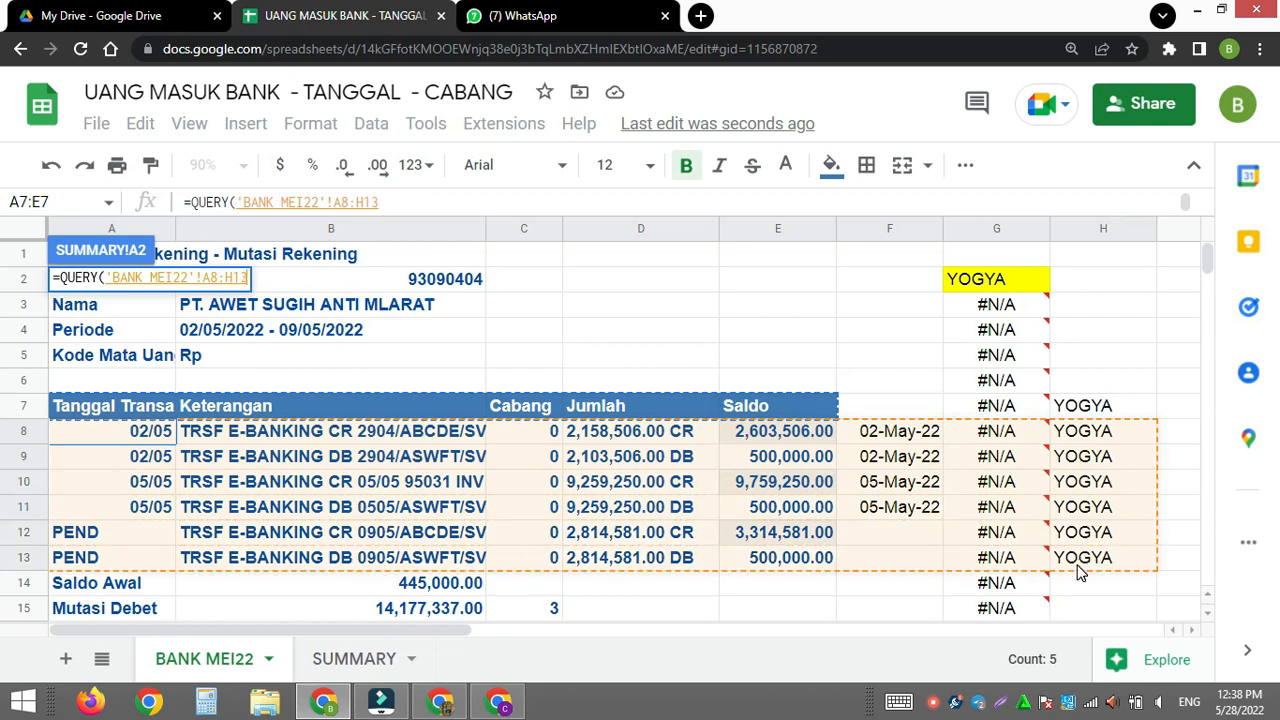
{"action": "left_click", "coordinate": [391, 201]}
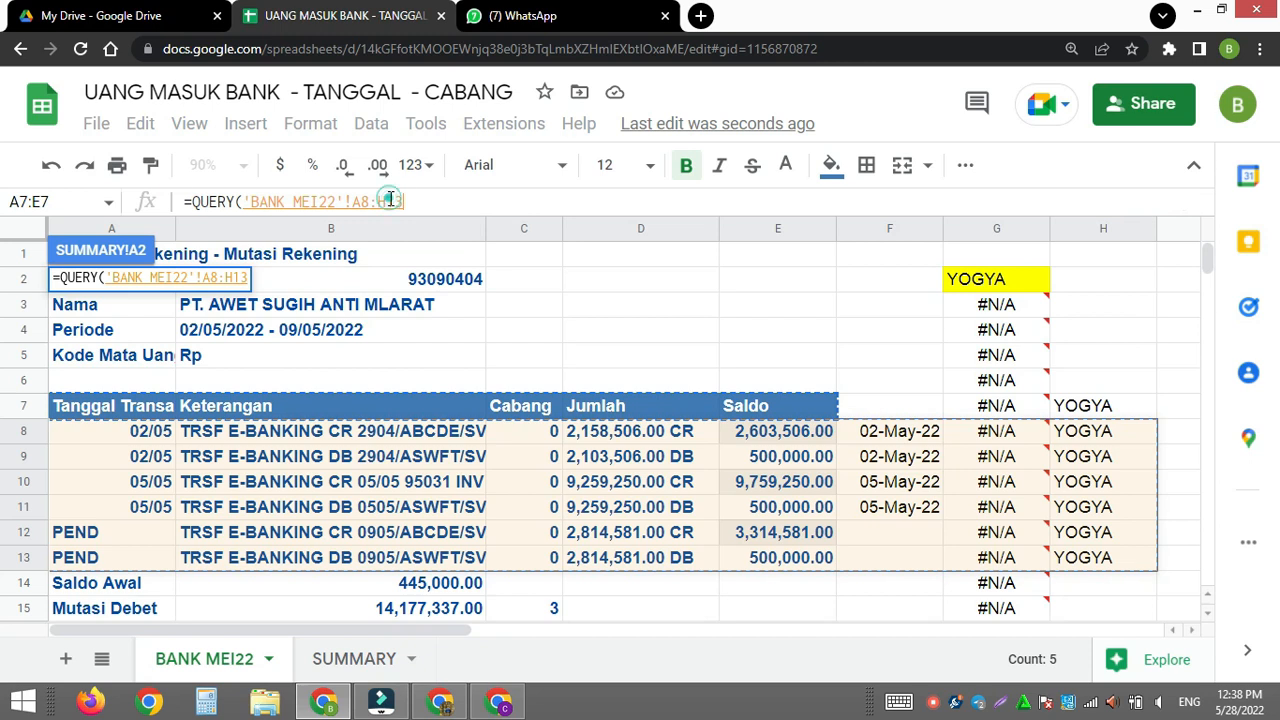
{"action": "key", "text": "BackSpace"}
{"action": "key", "text": "BackSpace"}
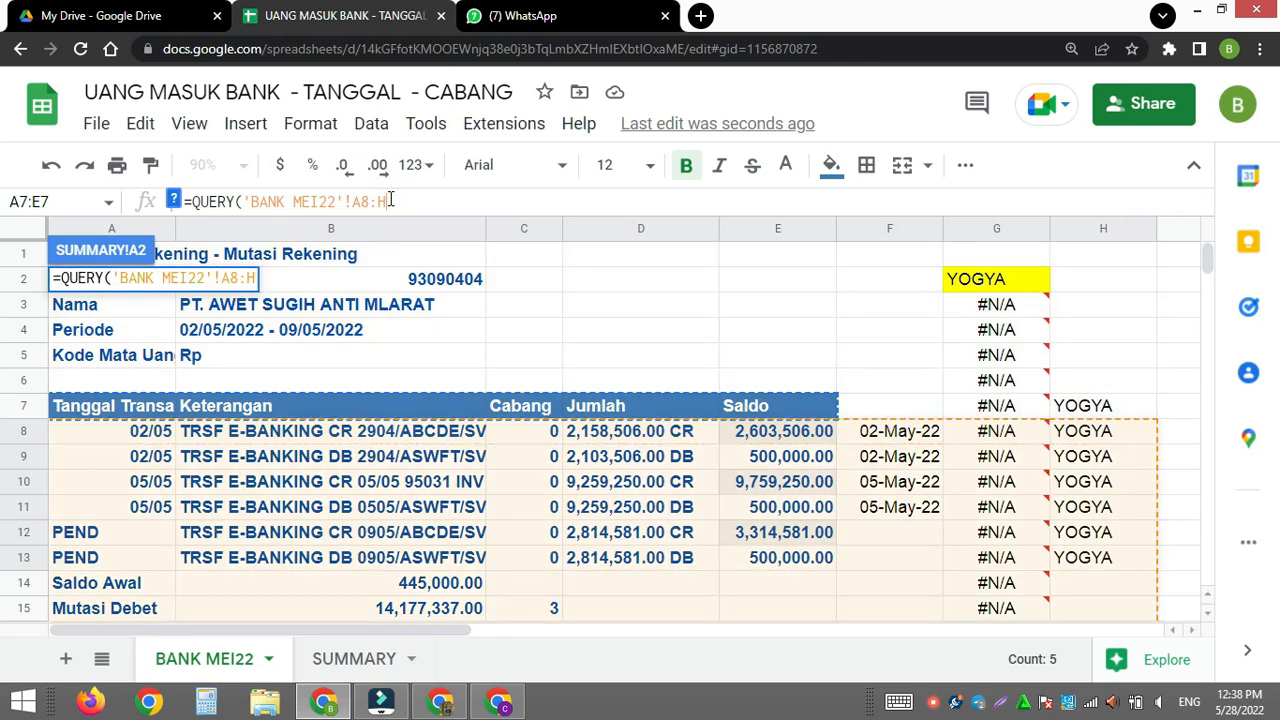
{"action": "type", "text": ","}
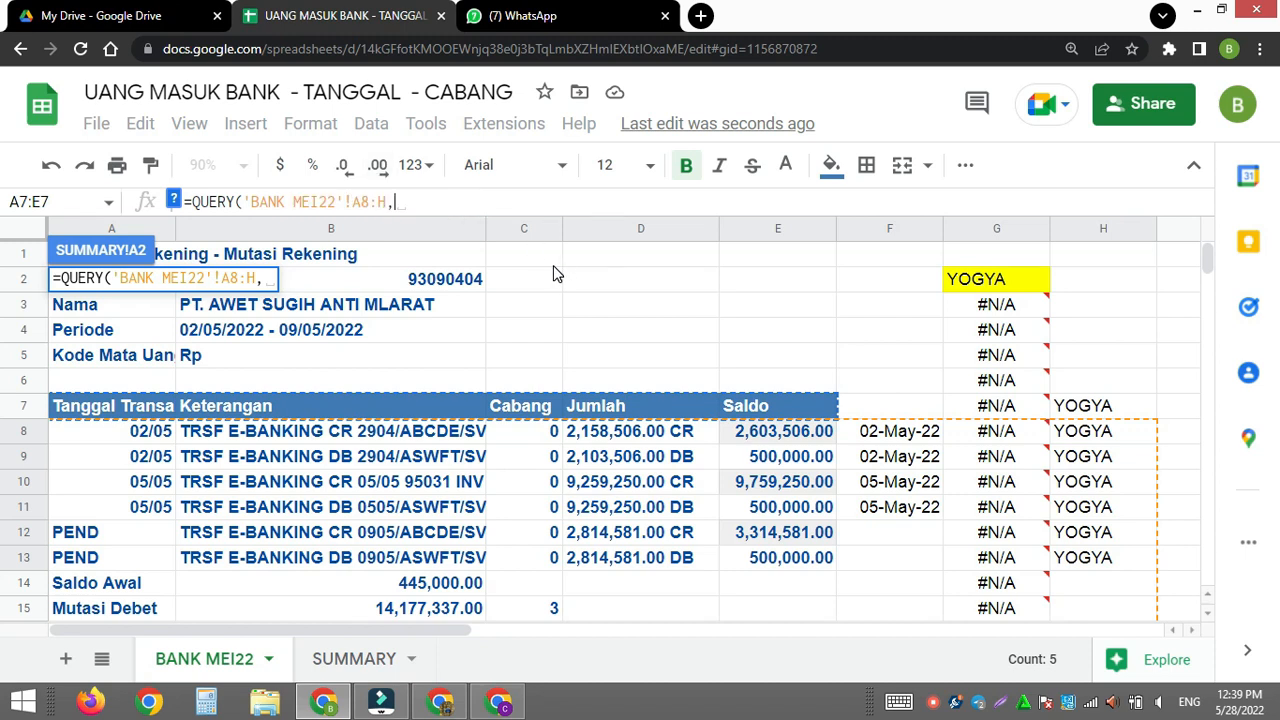
{"action": "type", "text": "\""}
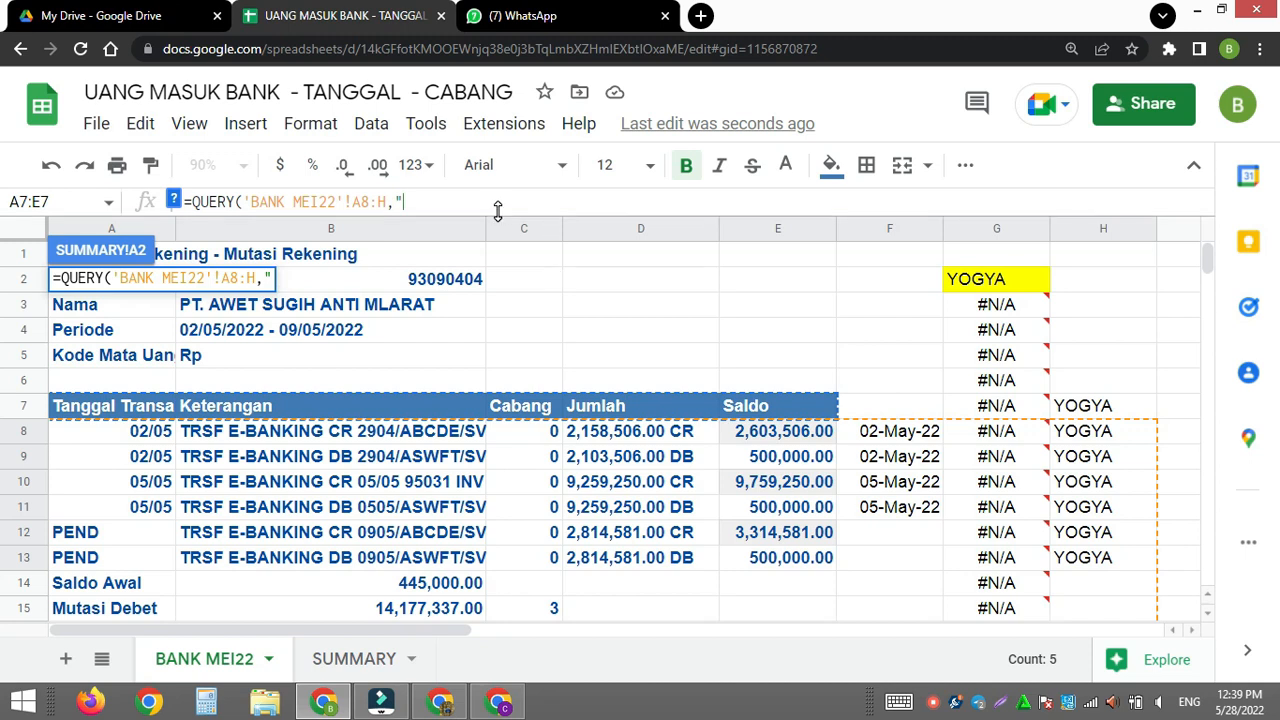
{"action": "type", "text": "select"}
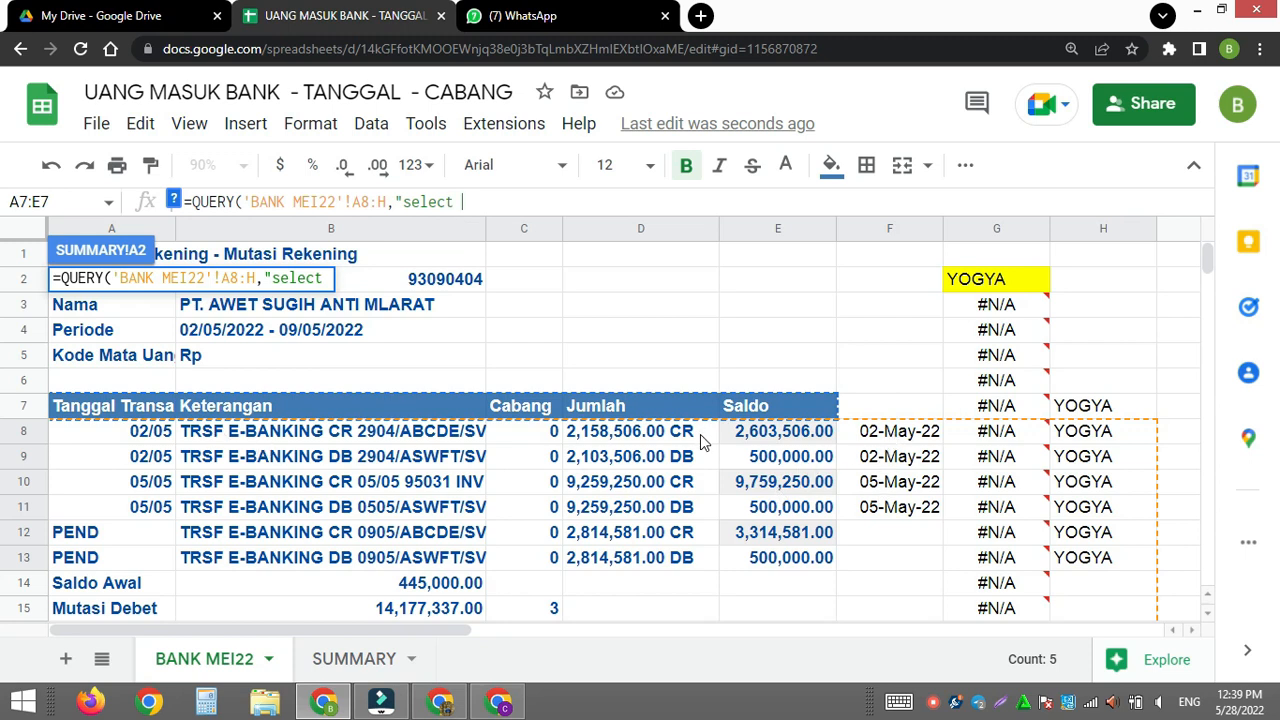
- Add the query string's select clause to the formula, returning columns F,B,D,H
{"action": "type", "text": "F,B,"}
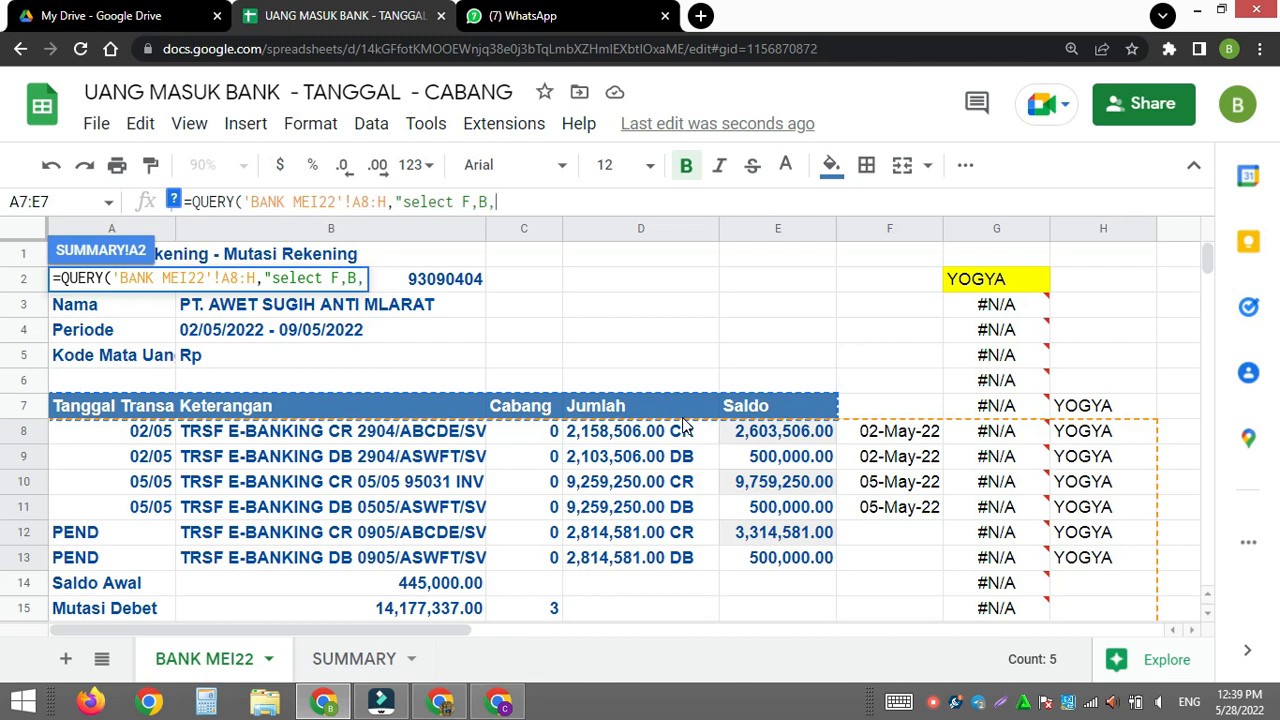
{"action": "type", "text": "D,H"}
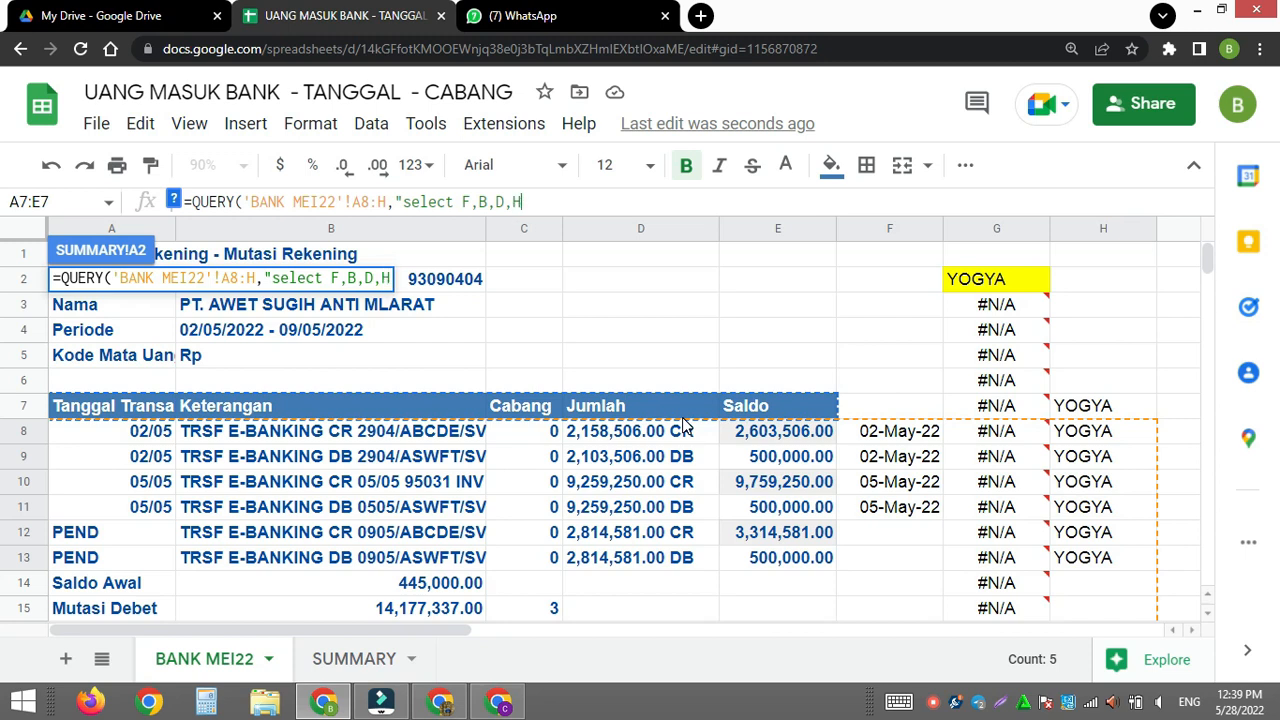
- Add a where clause to the query that keeps only rows where D contains 'CR'
{"action": "type", "text": "where"}
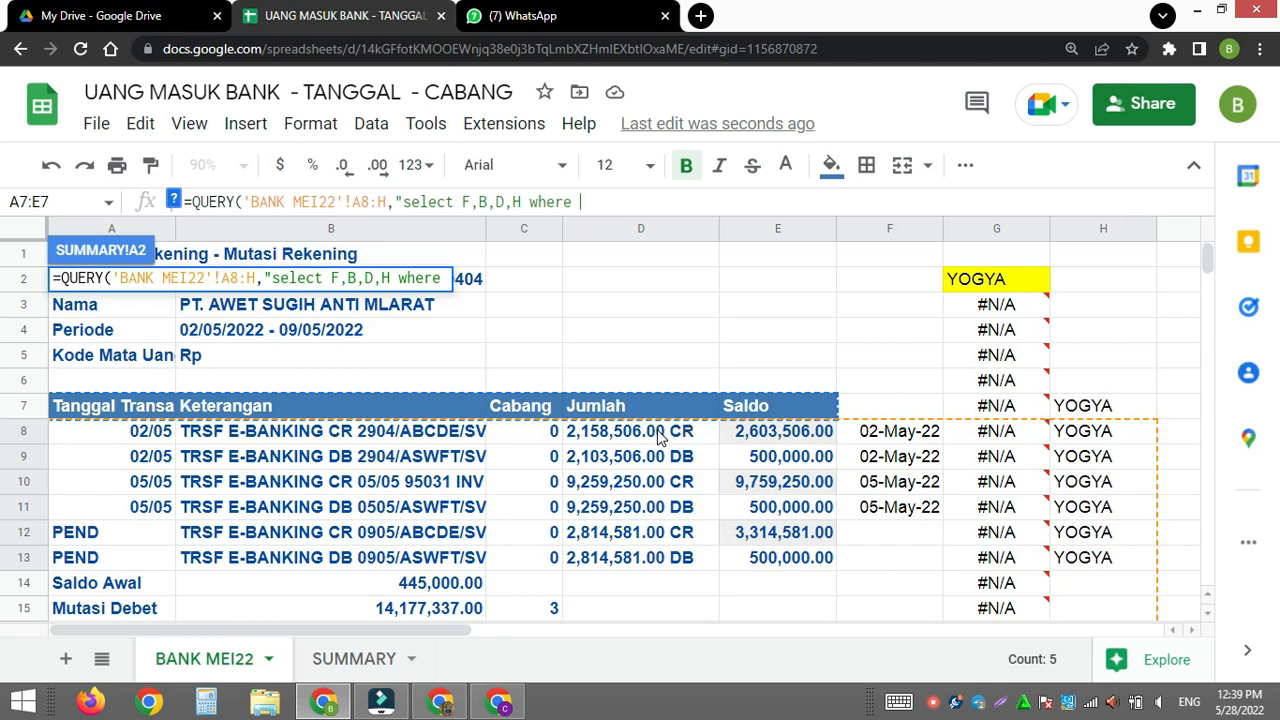
{"action": "type", "text": "D co"}
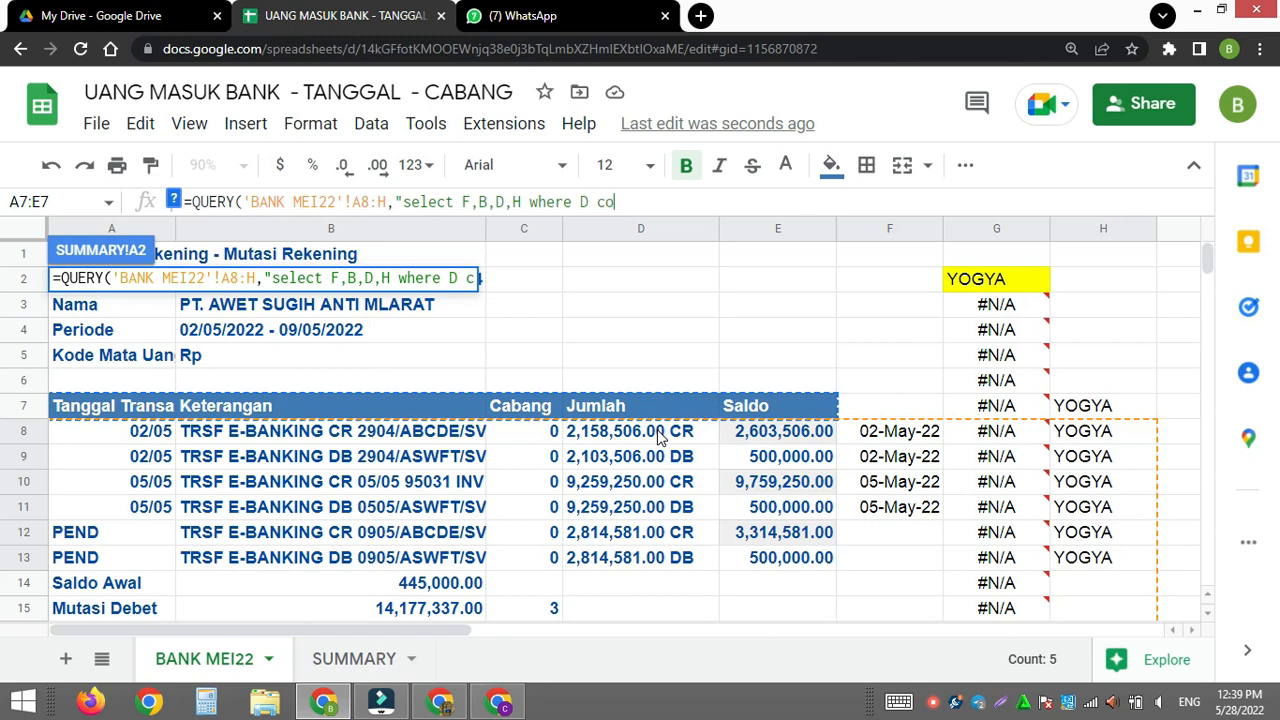
{"action": "type", "text": "ntains'"}
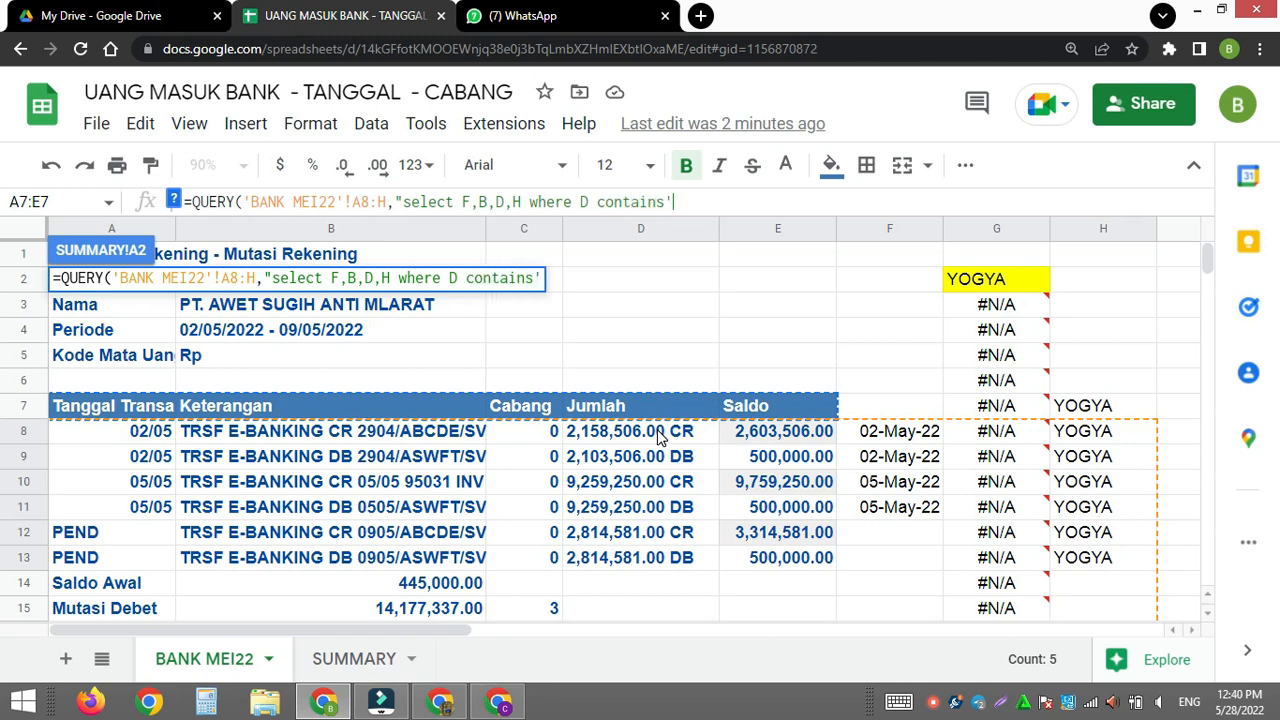
{"action": "type", "text": "CR'"}
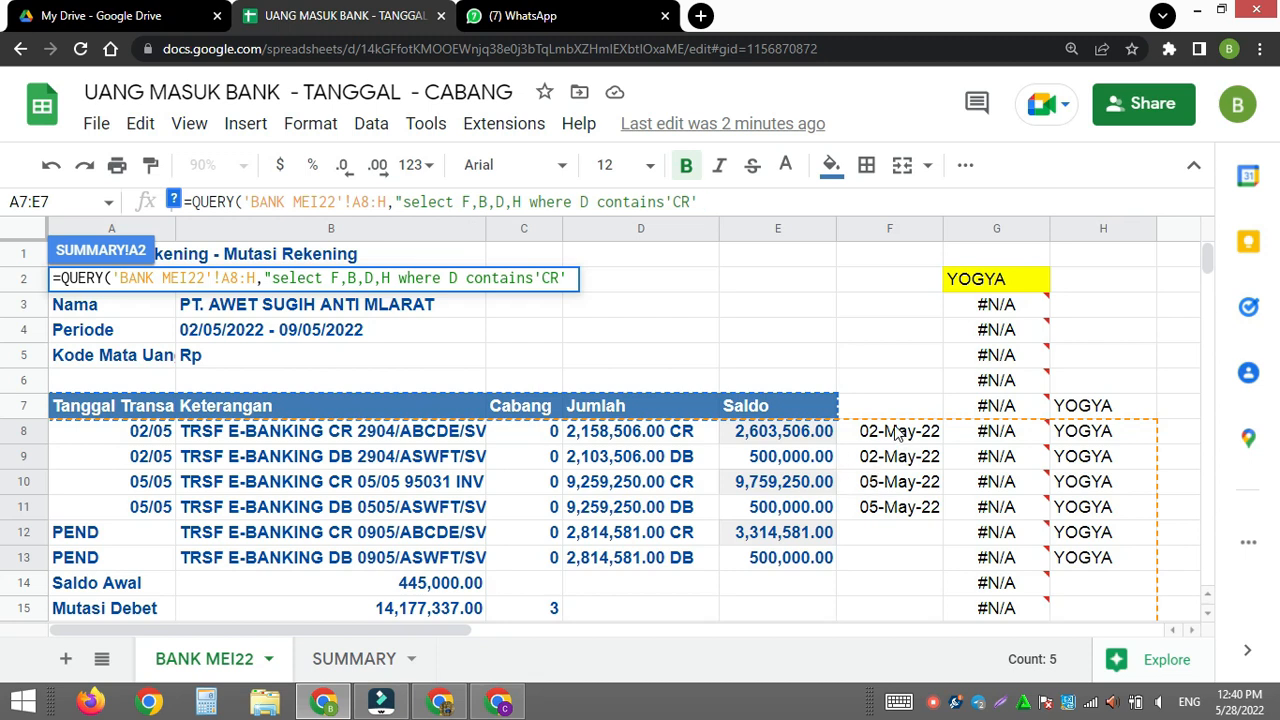
- Extend the where clause with "and F is not null", then close and enter the QUERY formula in A2
{"action": "type", "text": "f"}
{"action": "key", "text": "BackSpace"}
{"action": "type", "text": "and"}
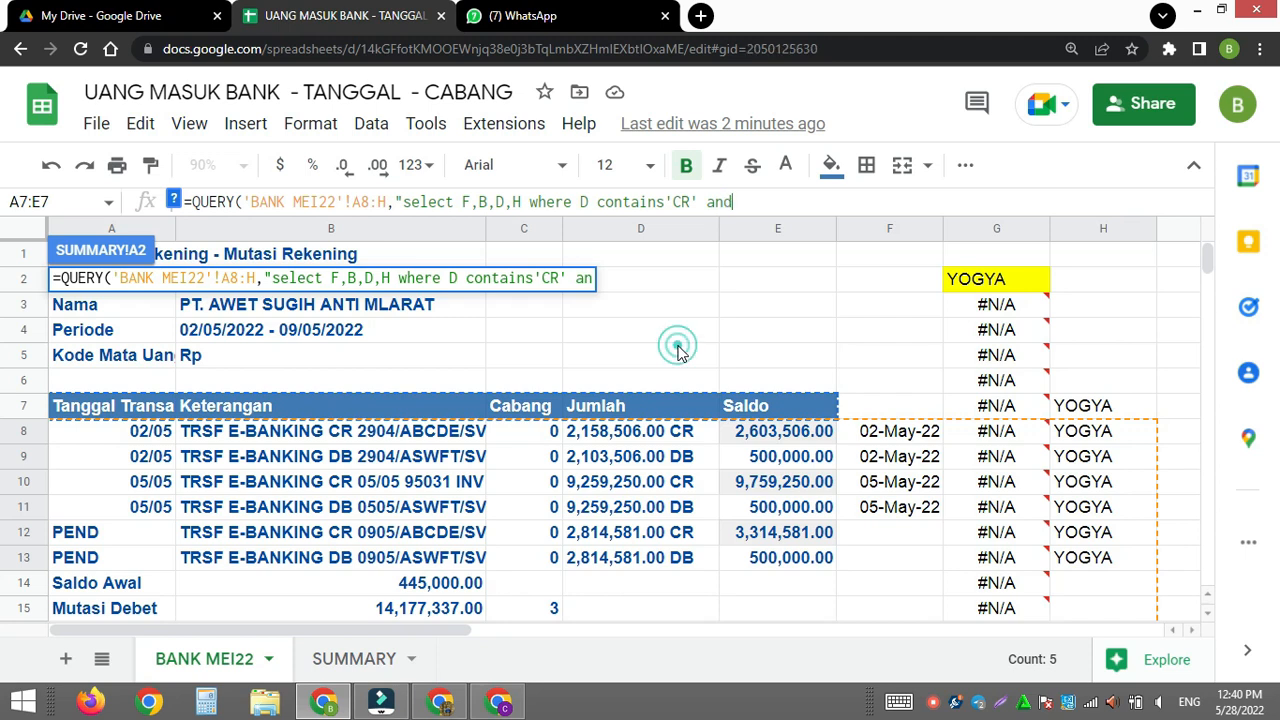
{"action": "key", "text": "Return"}
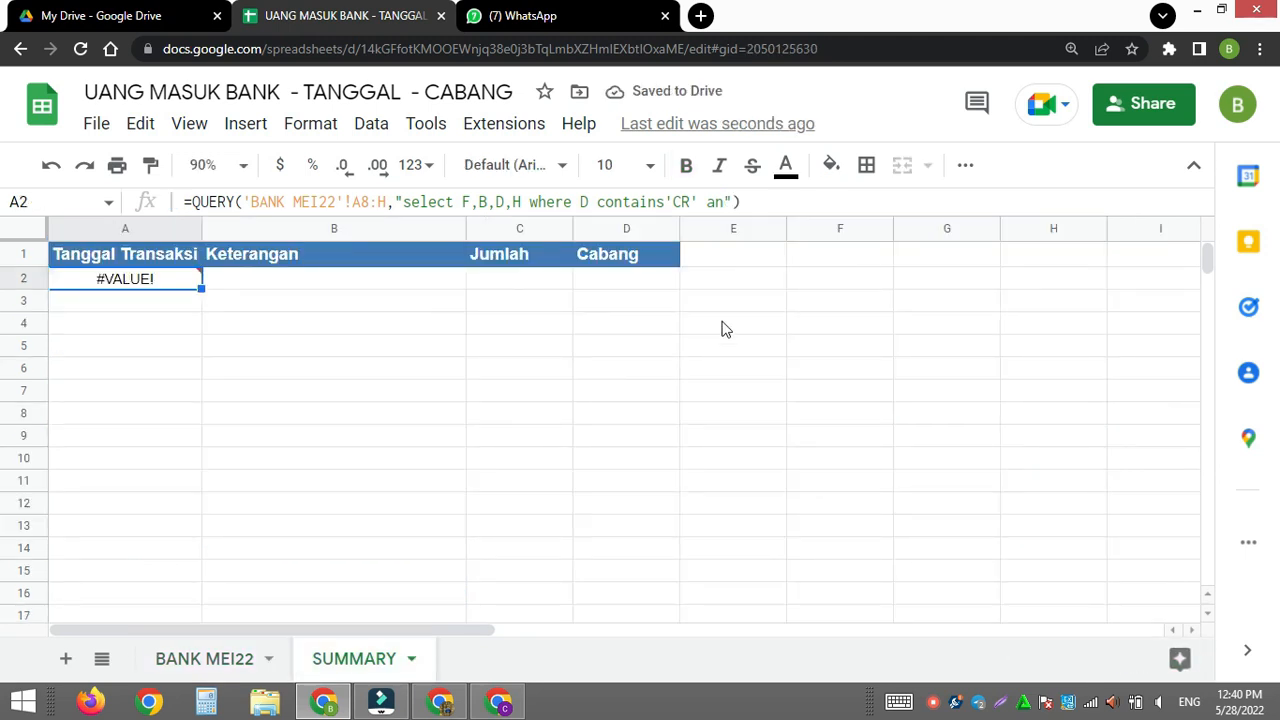
{"action": "left_click", "coordinate": [746, 197]}
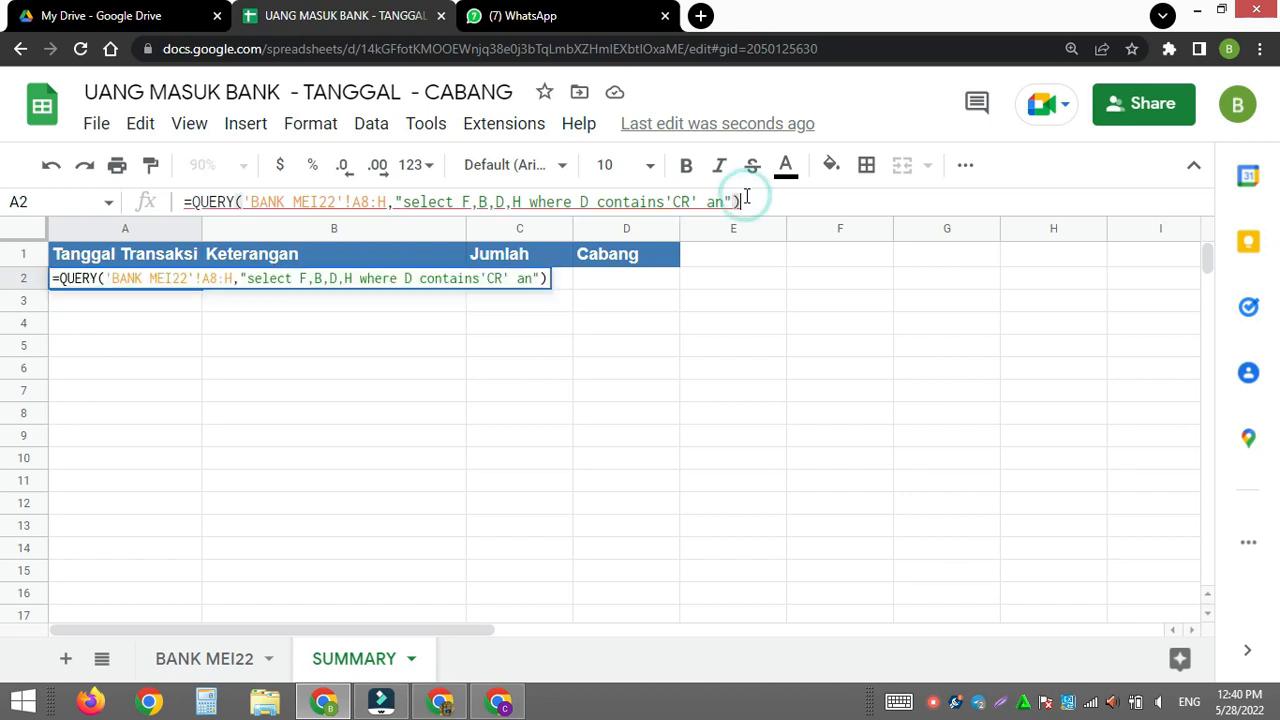
{"action": "key", "text": "BackSpace"}
{"action": "key", "text": "BackSpace"}
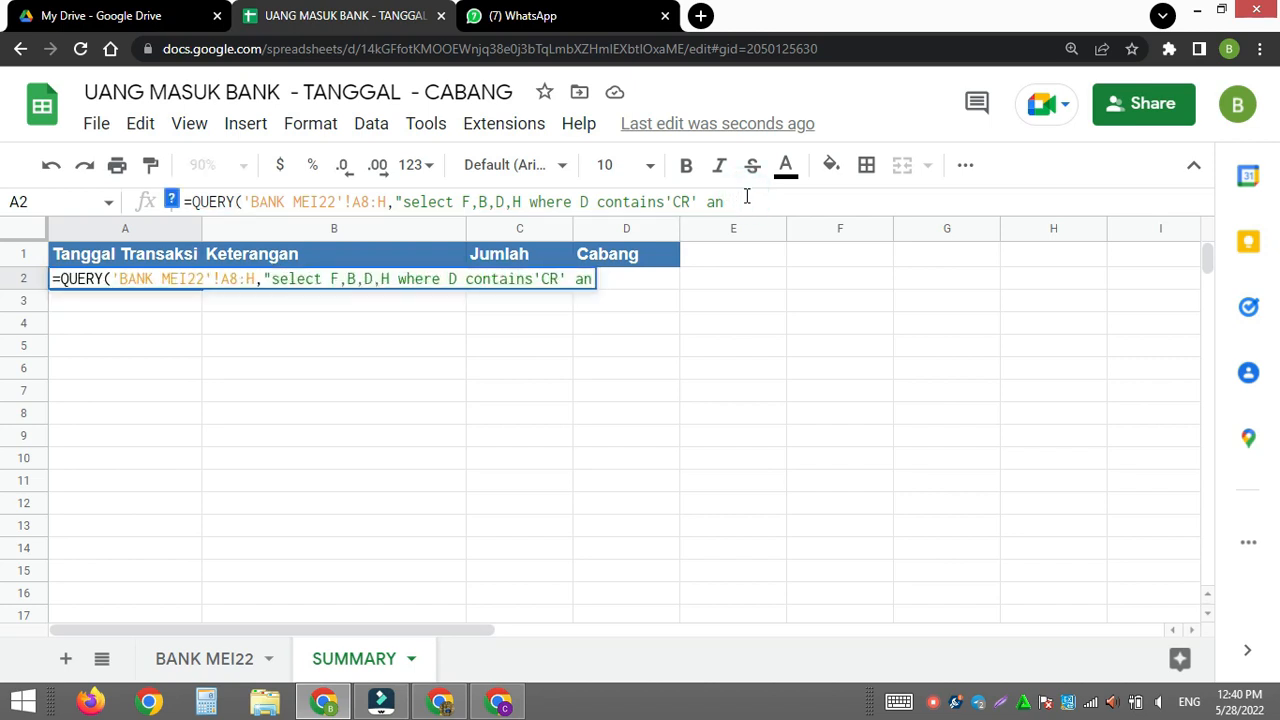
{"action": "type", "text": "and F i"}
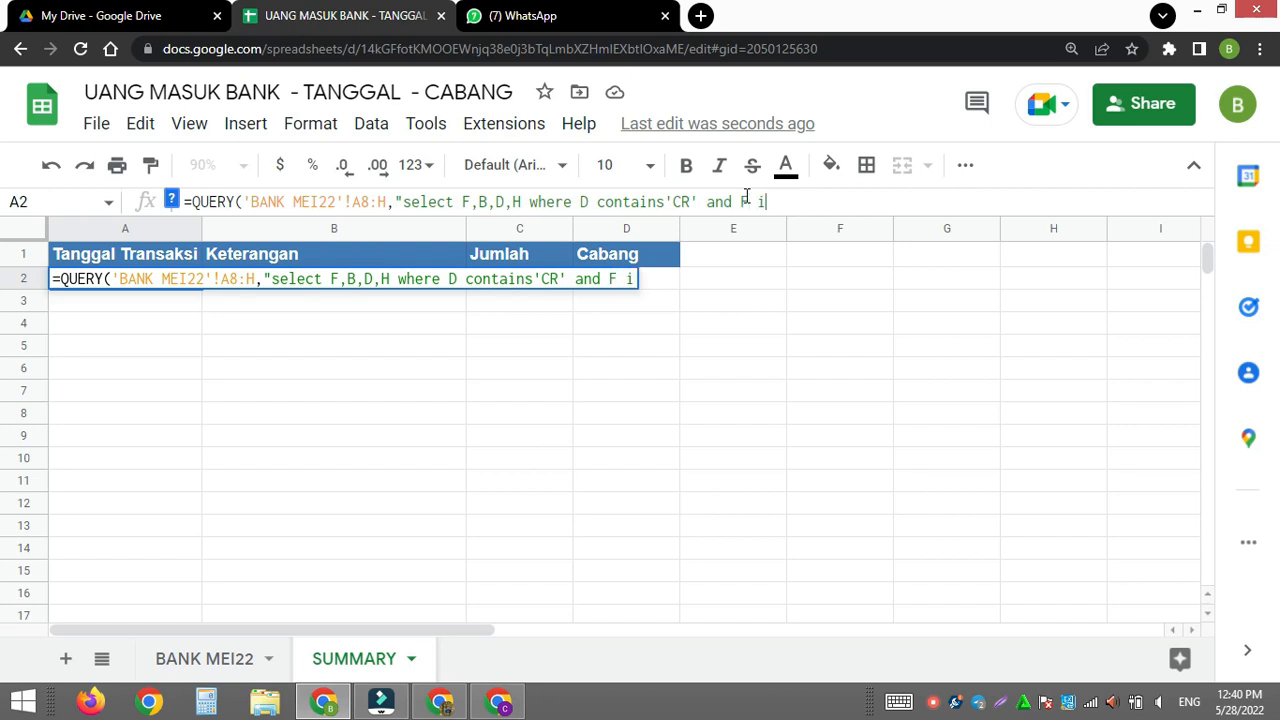
{"action": "type", "text": "s not nu"}
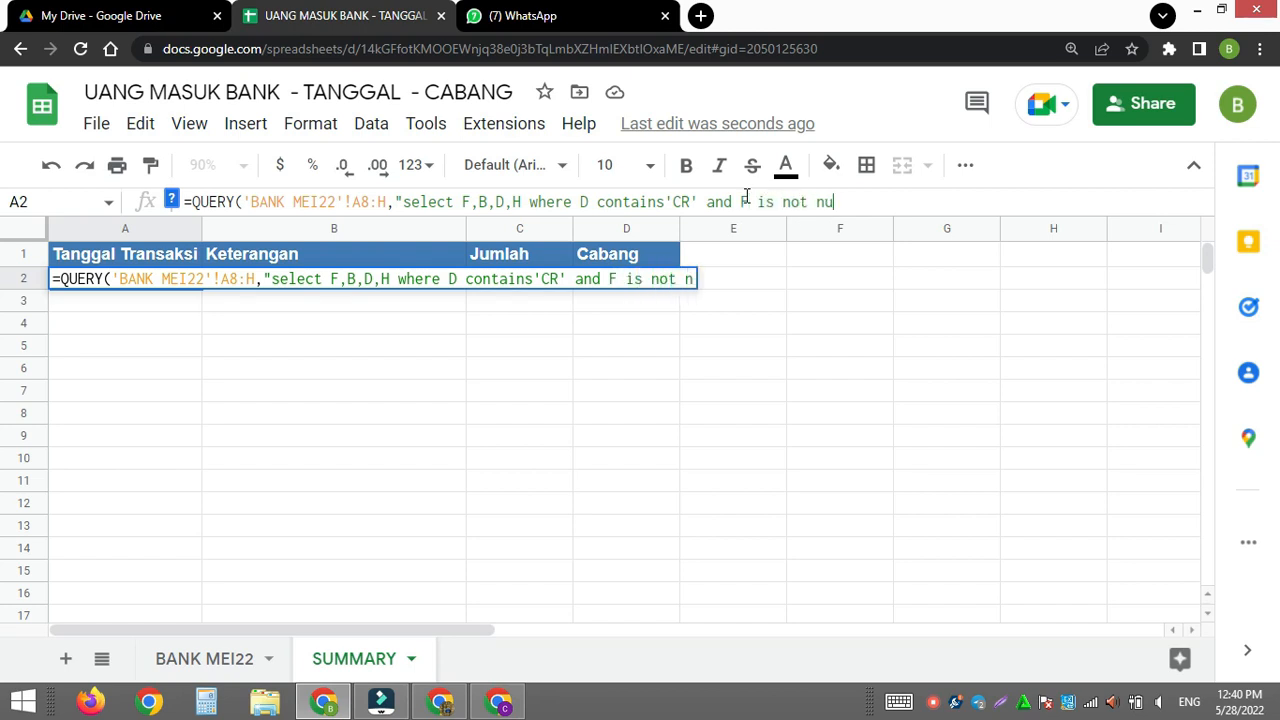
{"action": "type", "text": "ll\""}
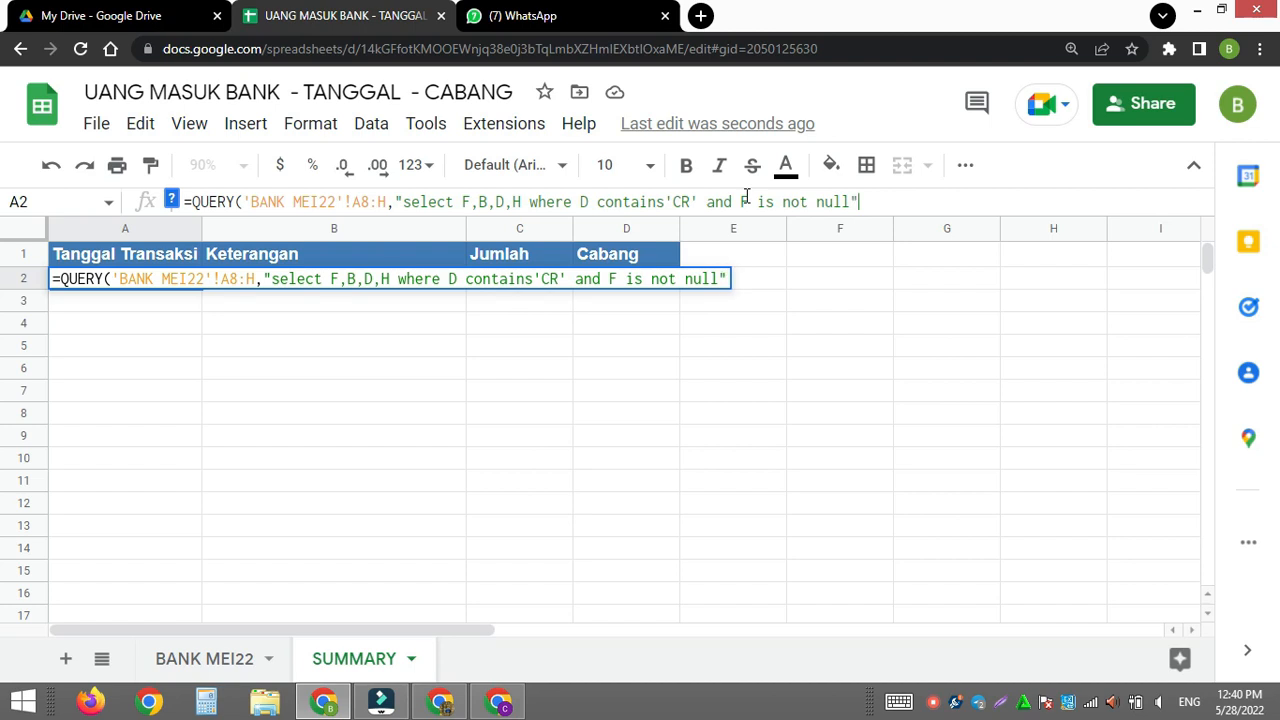
{"action": "type", "text": ")"}
{"action": "key", "text": "Return"}
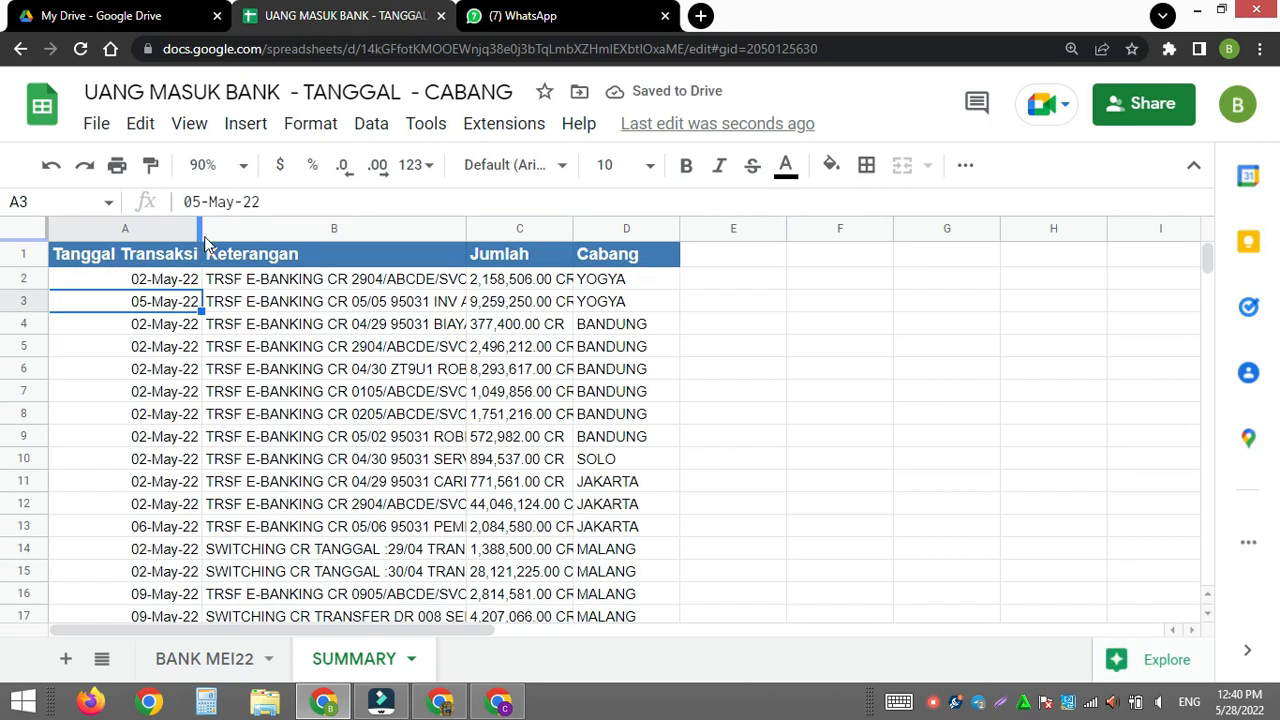
- Shorten the header in cell A1 to Tanggal
{"action": "left_click", "coordinate": [145, 257]}
{"action": "double_click", "coordinate": [148, 255]}
{"action": "left_click_drag", "start_coordinate": [120, 254], "coordinate": [226, 258]}
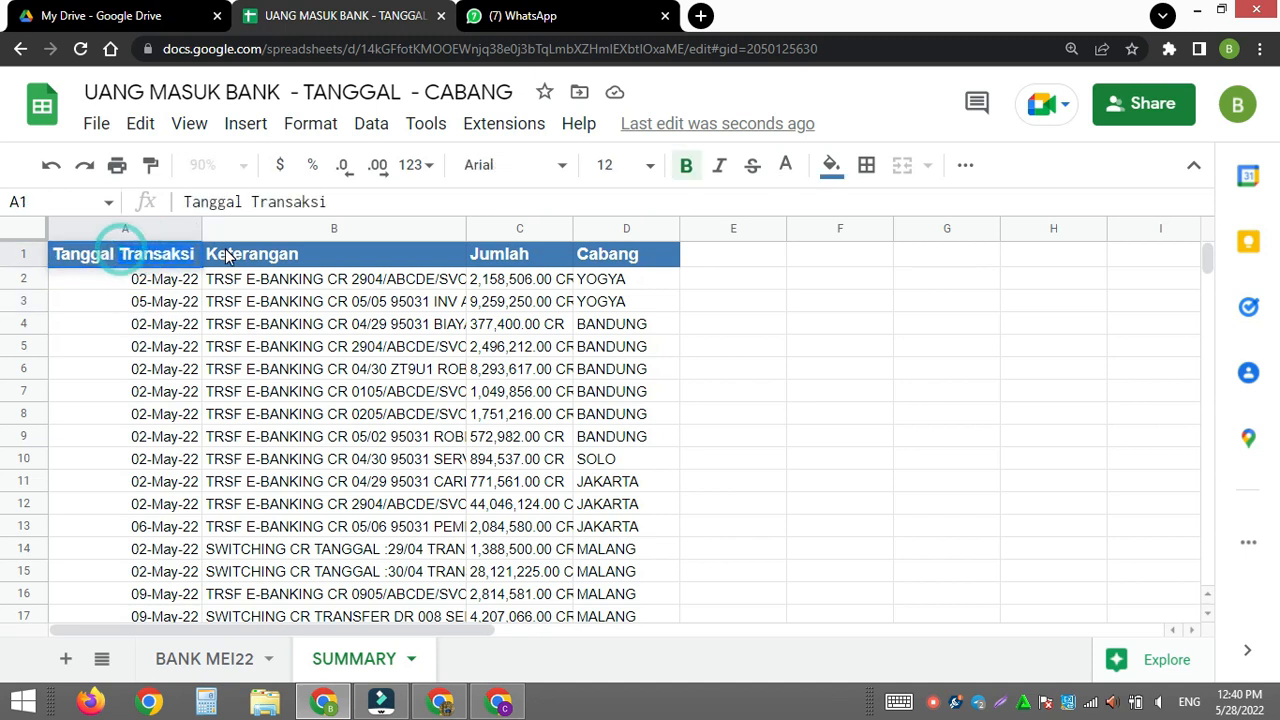
{"action": "key", "text": "BackSpace"}
{"action": "key", "text": "Return"}
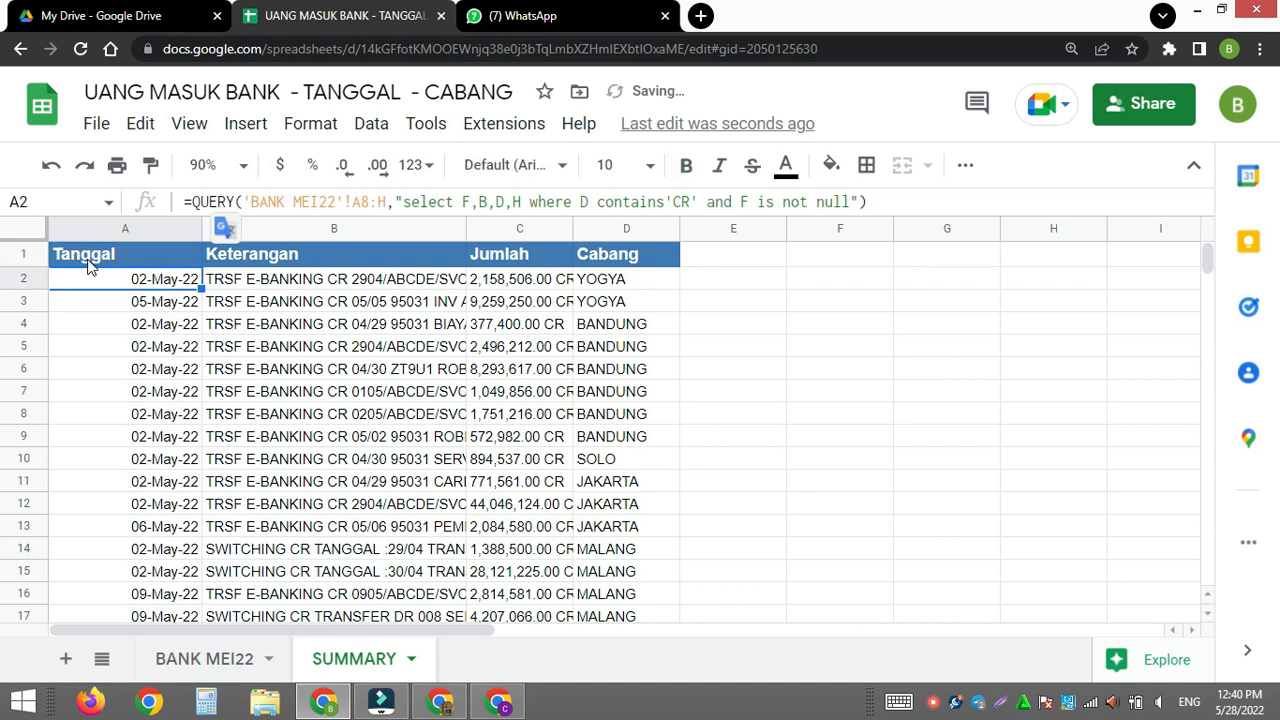
- Fit column A to its contents plus a little extra width, and widen the Jumlah column until its amounts show in full
{"action": "left_click", "coordinate": [88, 256]}
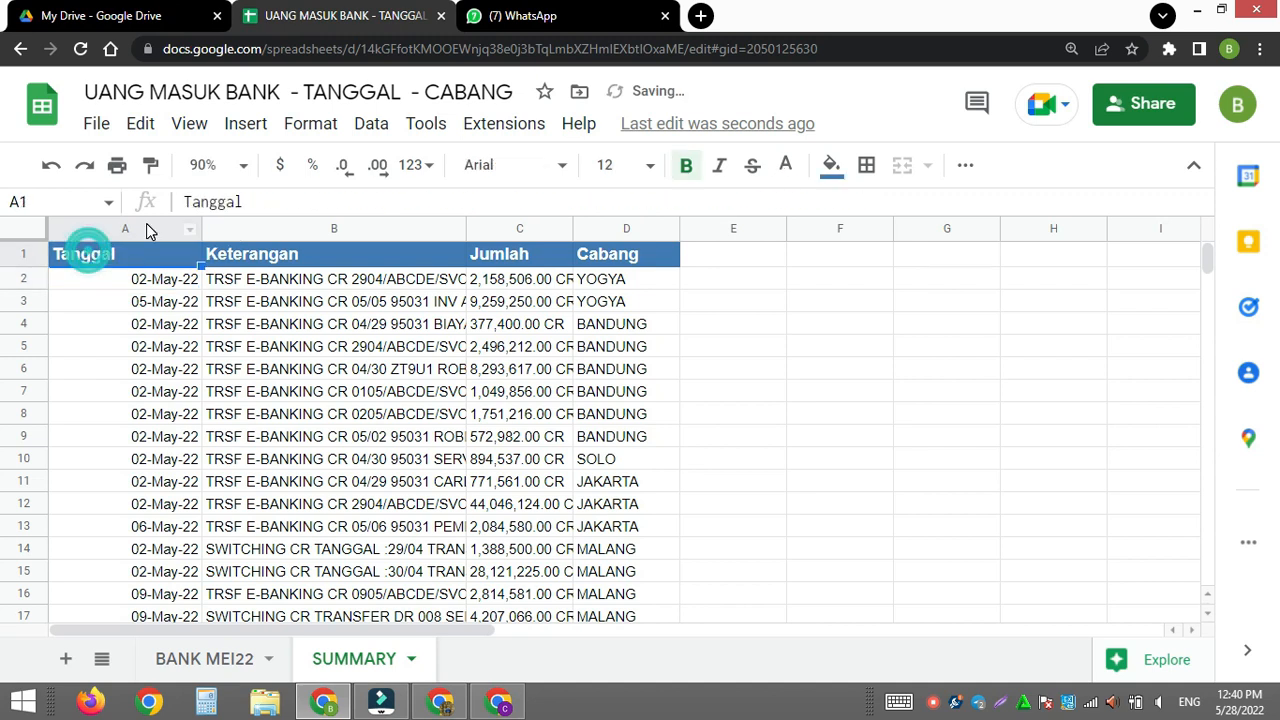
{"action": "double_click", "coordinate": [199, 228]}
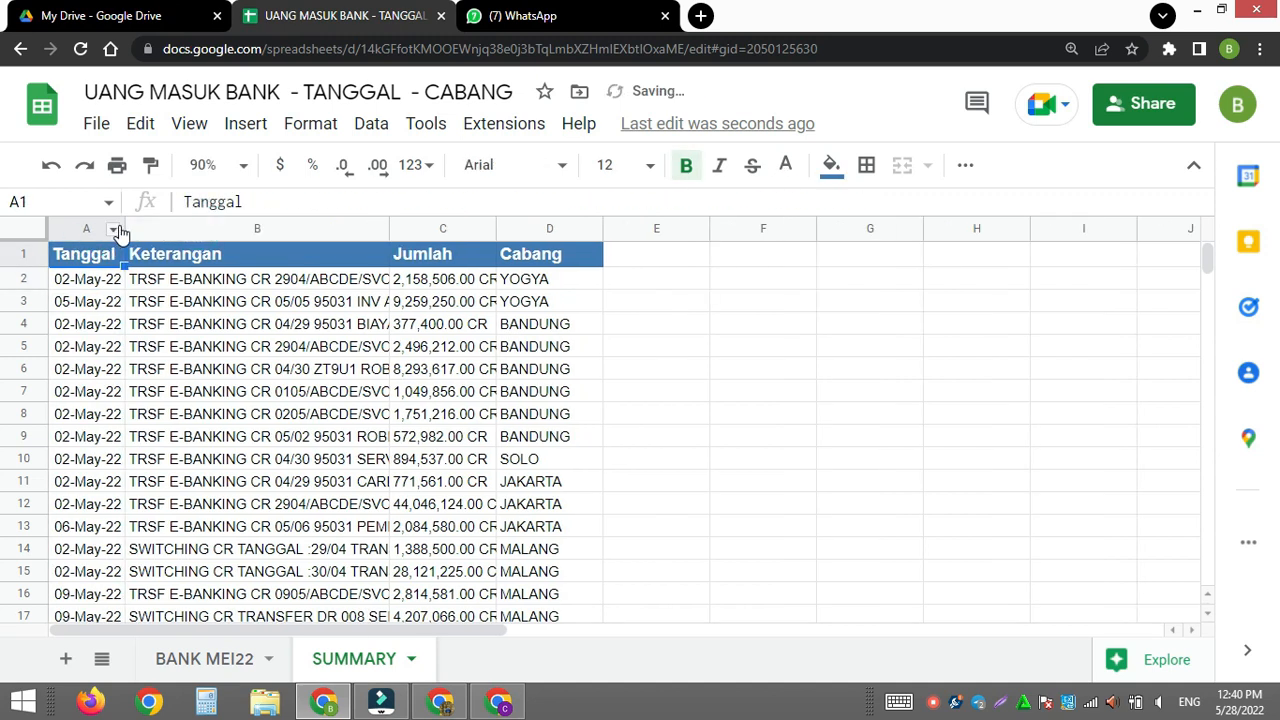
{"action": "left_click_drag", "start_coordinate": [123, 228], "coordinate": [143, 228]}
{"action": "left_click_drag", "start_coordinate": [515, 228], "coordinate": [617, 228]}
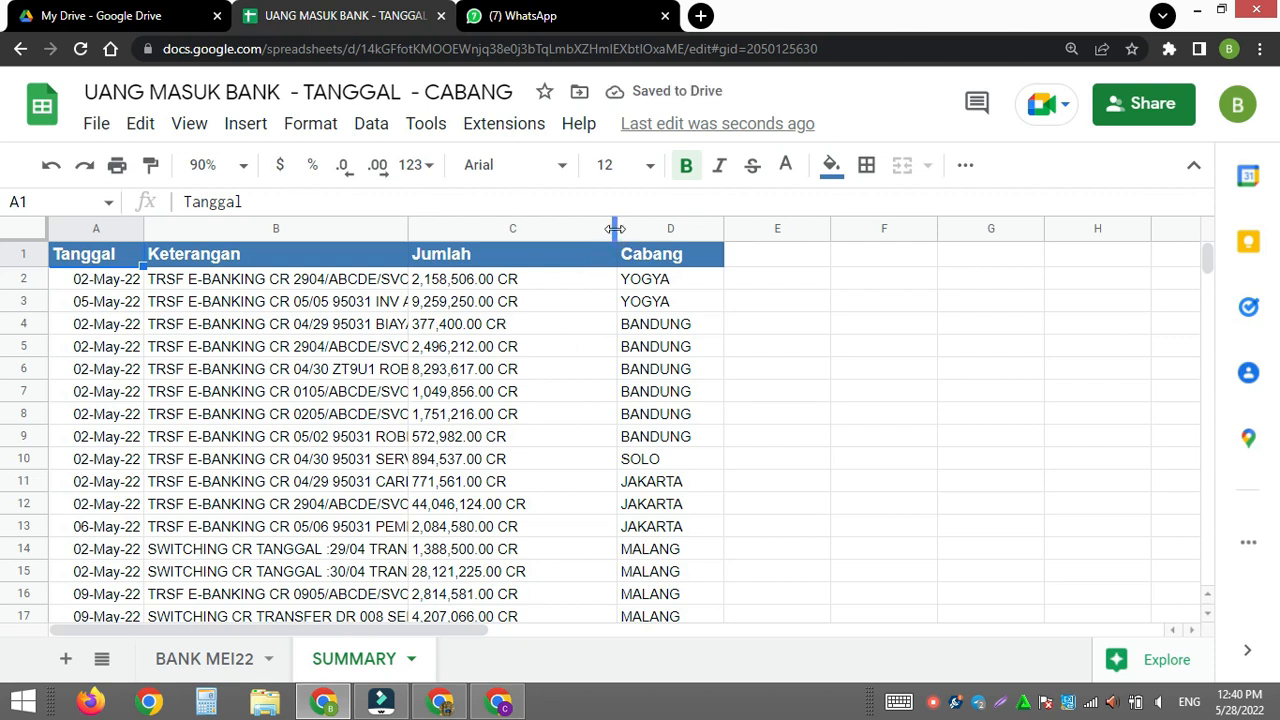
{"action": "left_click_drag", "start_coordinate": [615, 229], "coordinate": [561, 229]}
{"action": "left_click", "coordinate": [458, 283]}
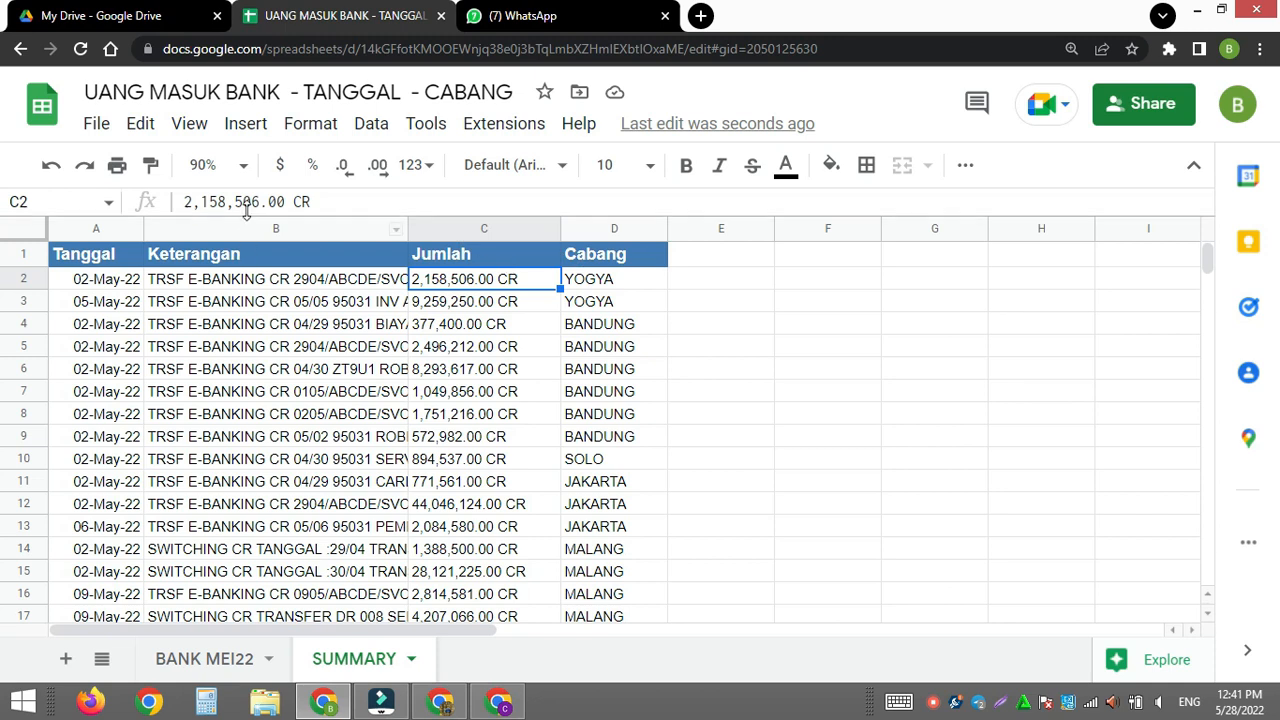
- Set the sheet zoom to 100% and enlarge the whole browser page
{"action": "left_click", "coordinate": [243, 165]}
{"action": "left_click", "coordinate": [217, 322]}
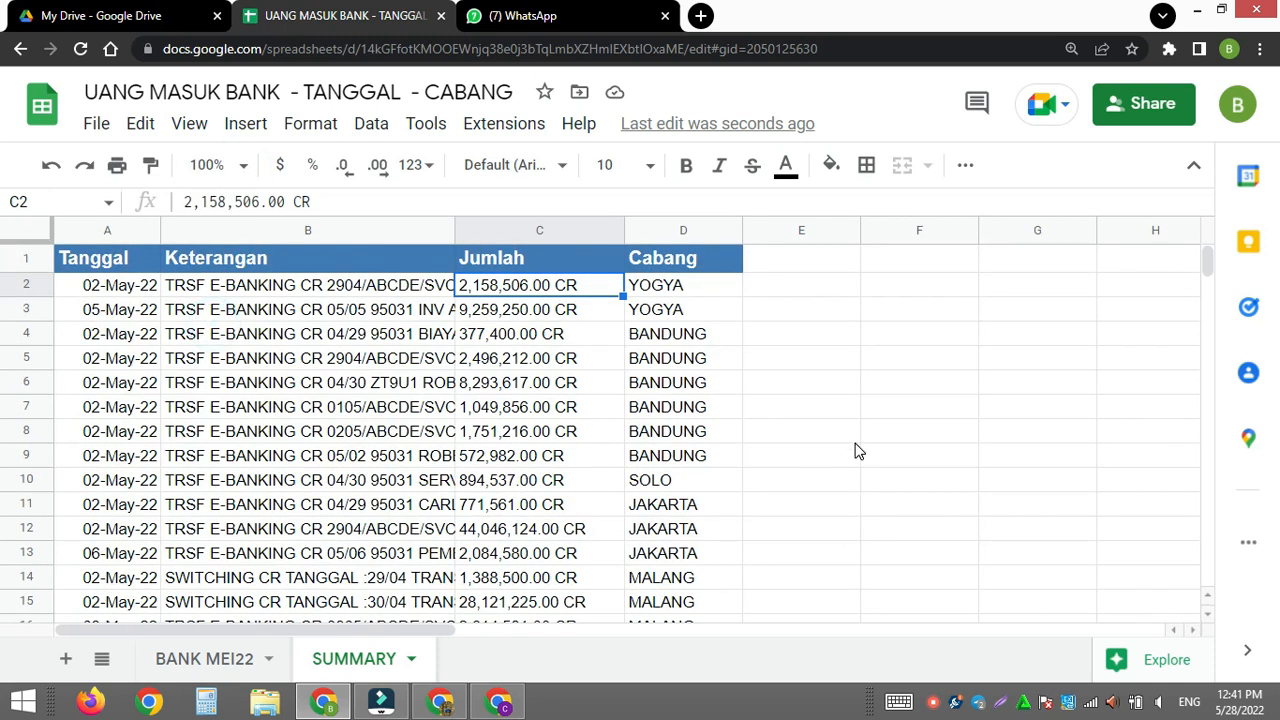
{"action": "key", "text": "ctrl+plus"}
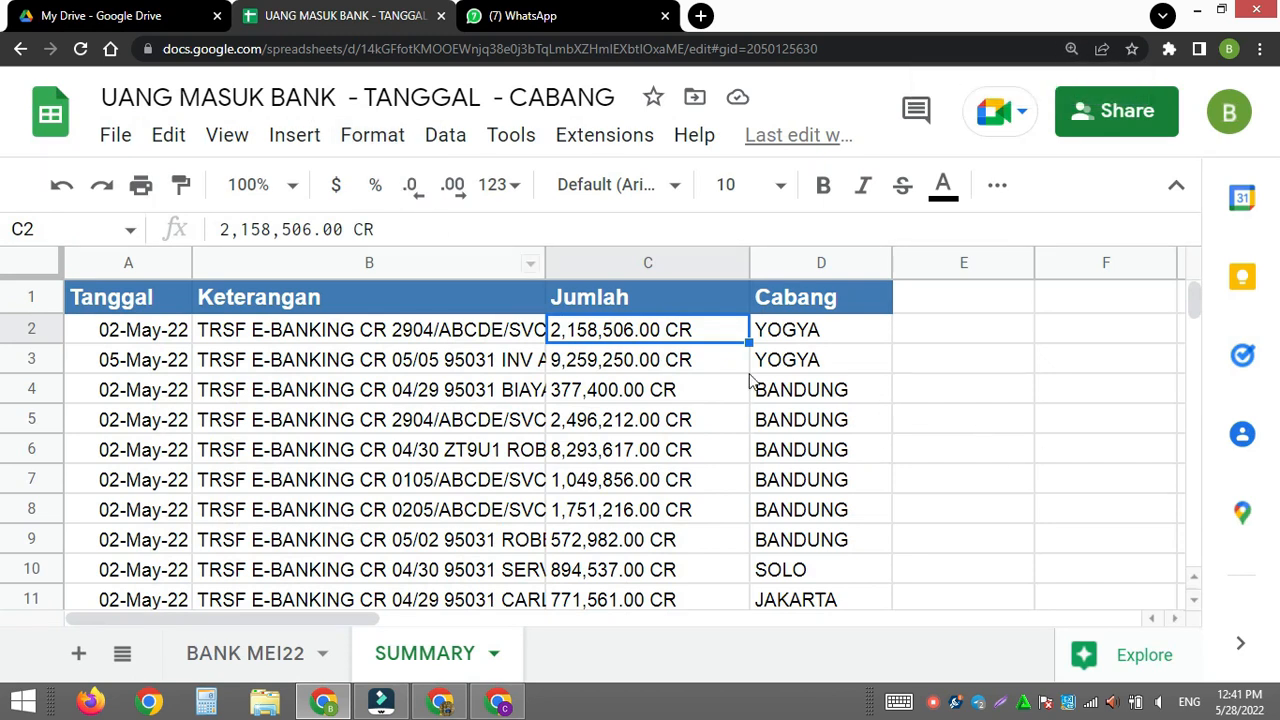
{"action": "left_click", "coordinate": [645, 295]}
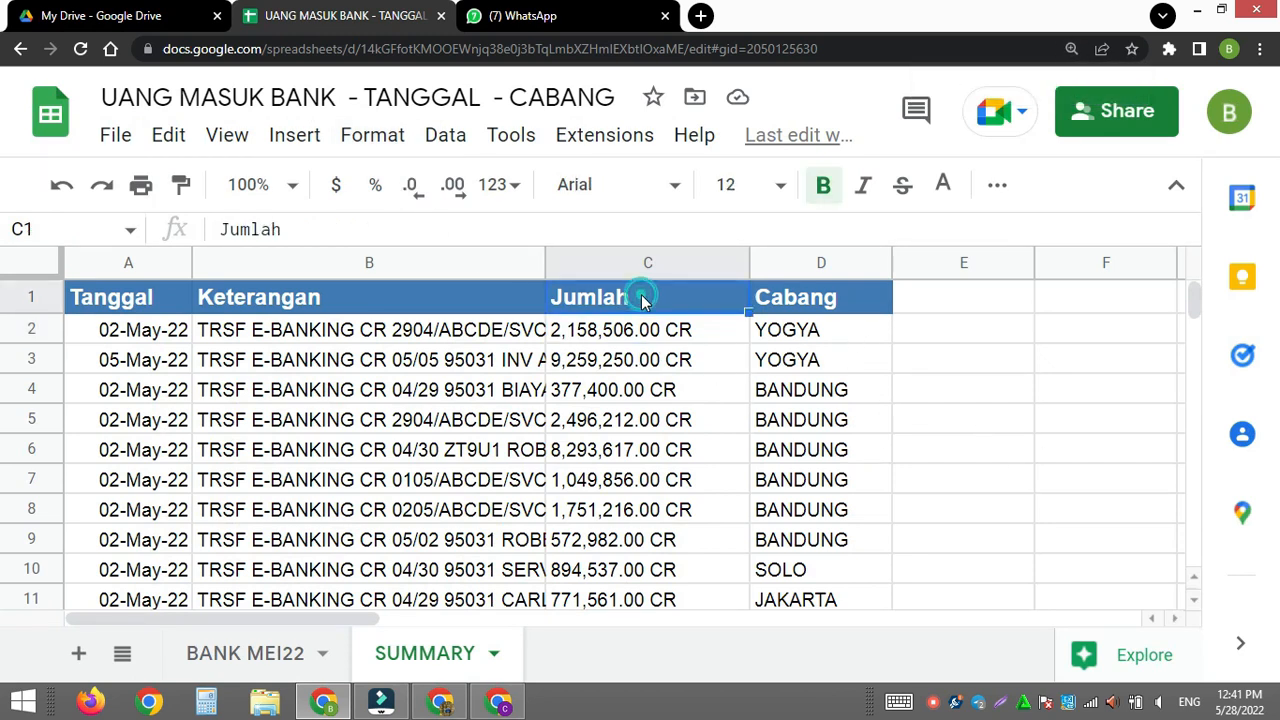
{"action": "left_click", "coordinate": [910, 298]}
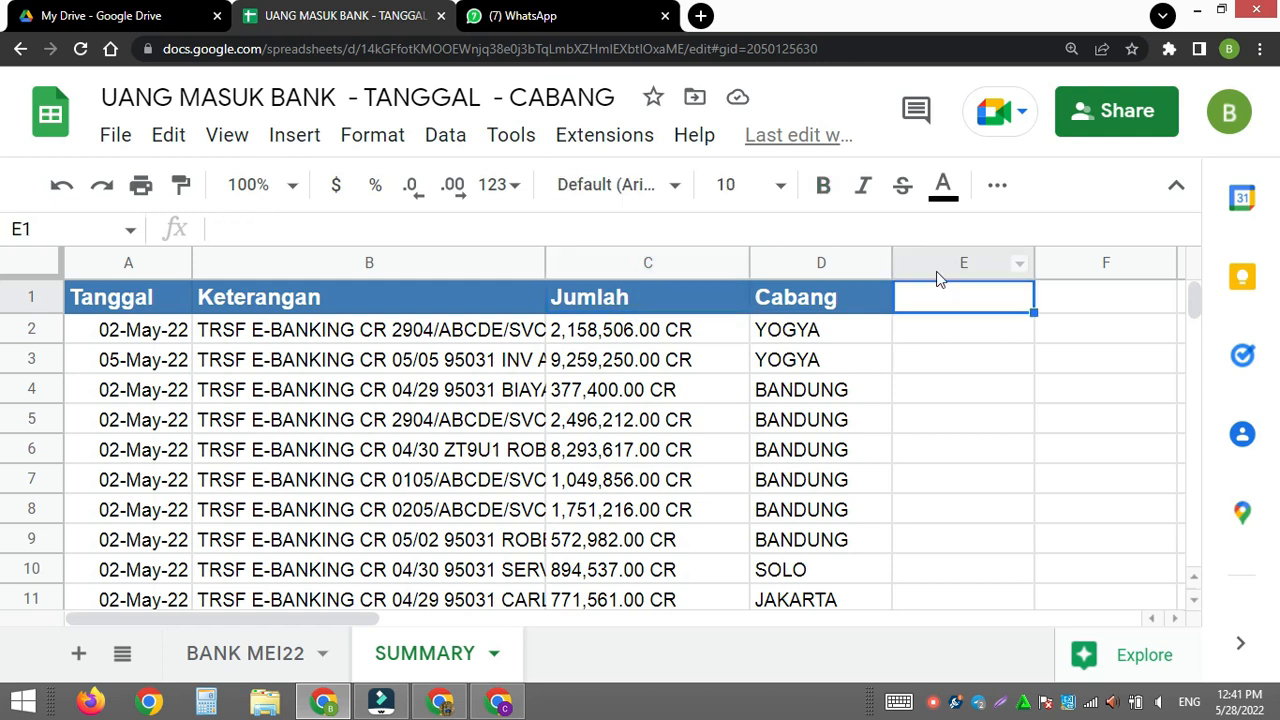
{"action": "left_click", "coordinate": [850, 298]}
{"action": "left_click", "coordinate": [745, 302]}
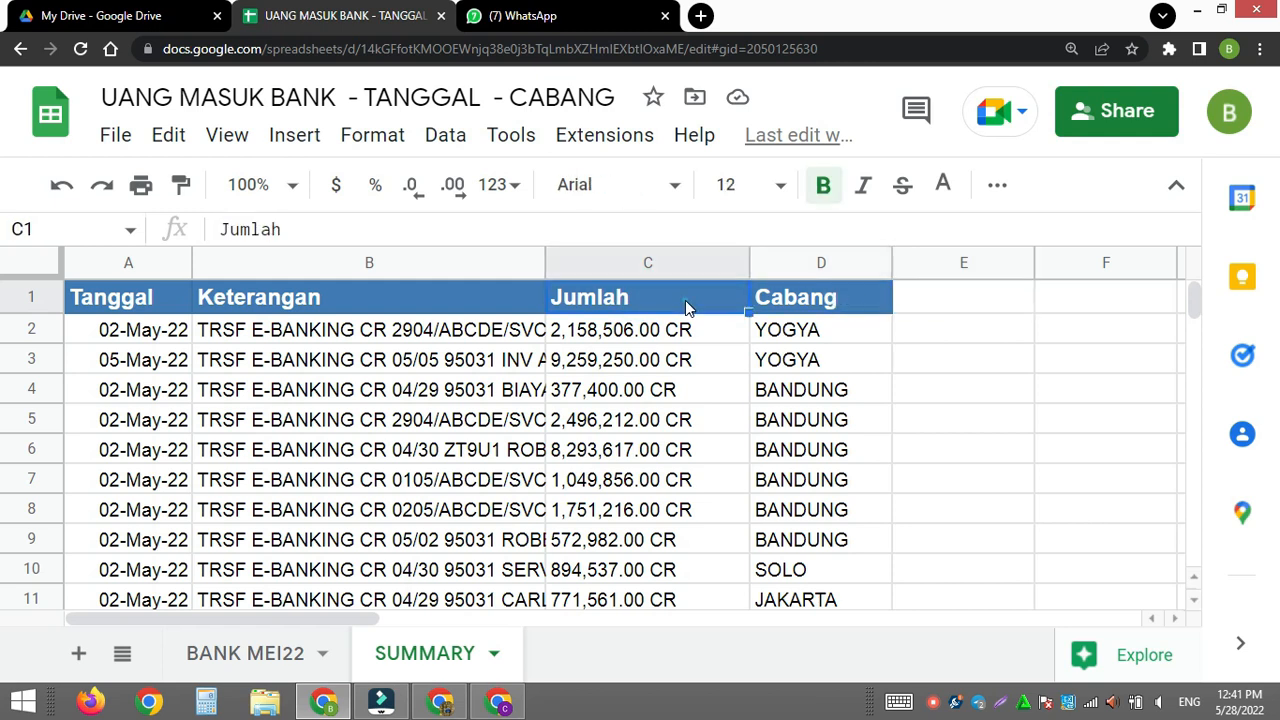
- Copy the Jumlah header from C1 into E1 and change its text to Jml
{"action": "key", "text": "shift+Right"}
{"action": "key", "text": "ctrl+c"}
{"action": "left_click", "coordinate": [938, 303]}
{"action": "key", "text": "ctrl+v"}
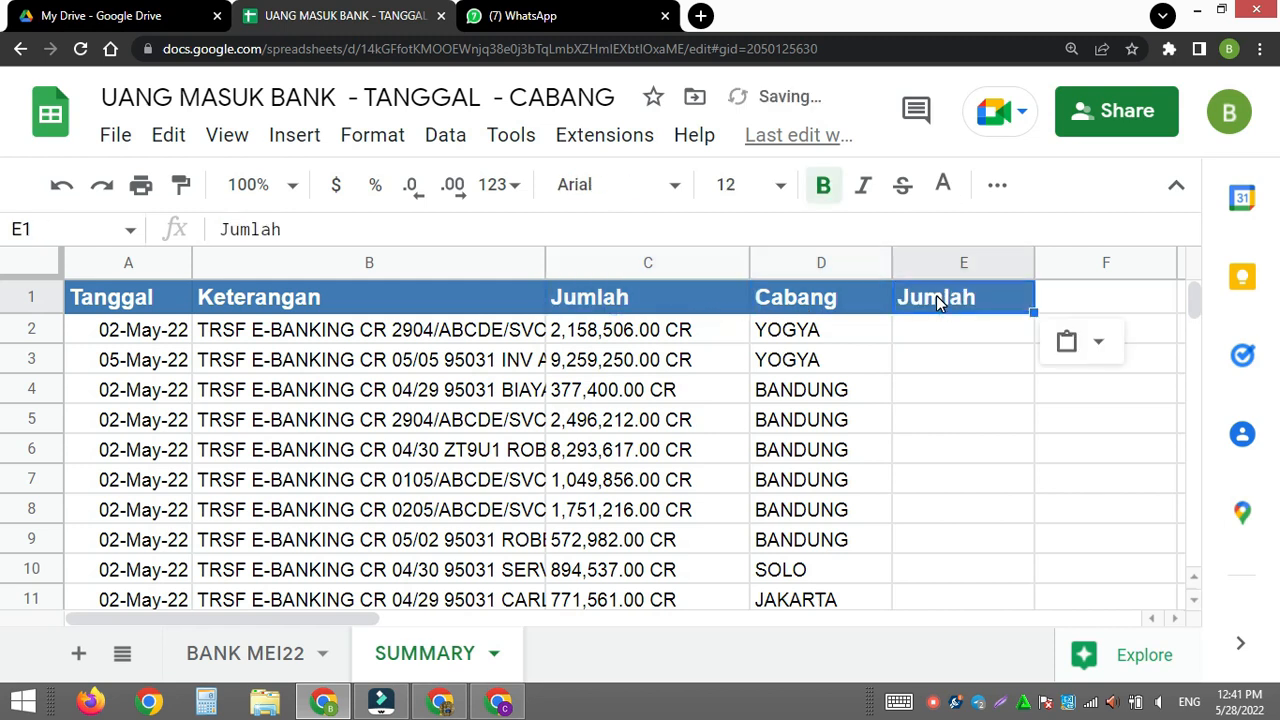
{"action": "type", "text": "Jml"}
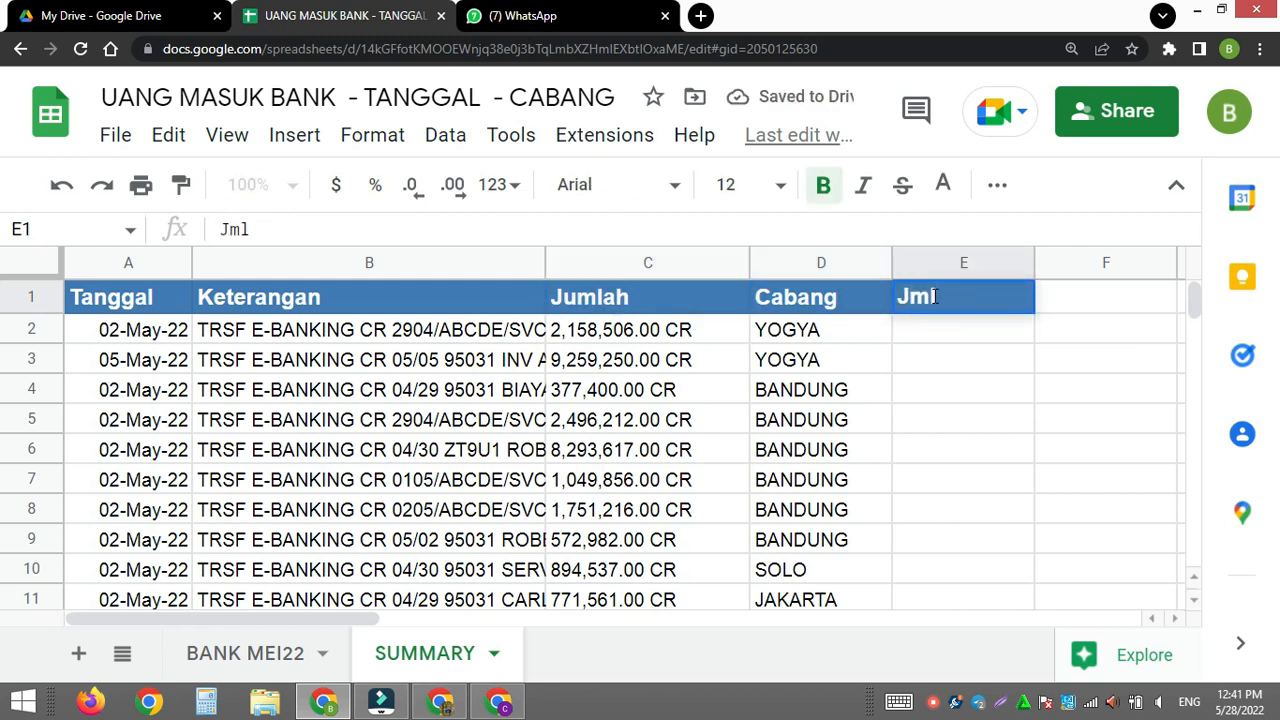
{"action": "key", "text": "Return"}
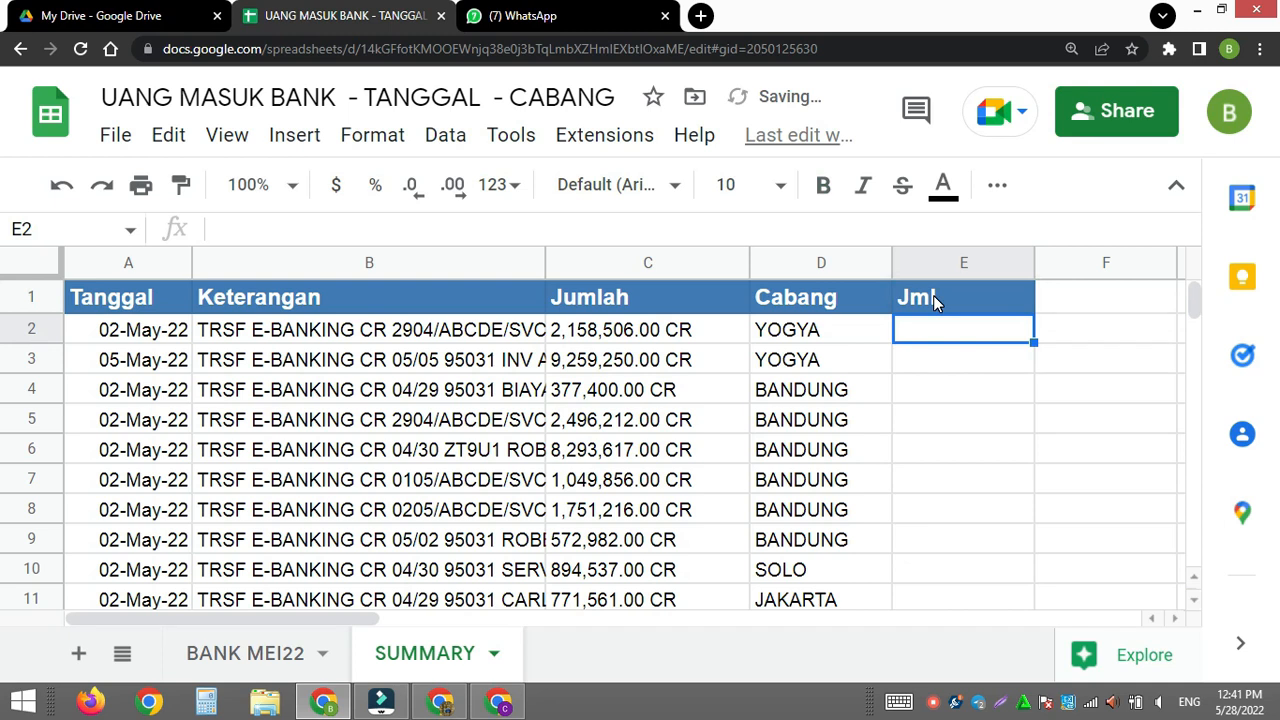
- Right-align the Jml header in cell E1
{"action": "left_click", "coordinate": [933, 295]}
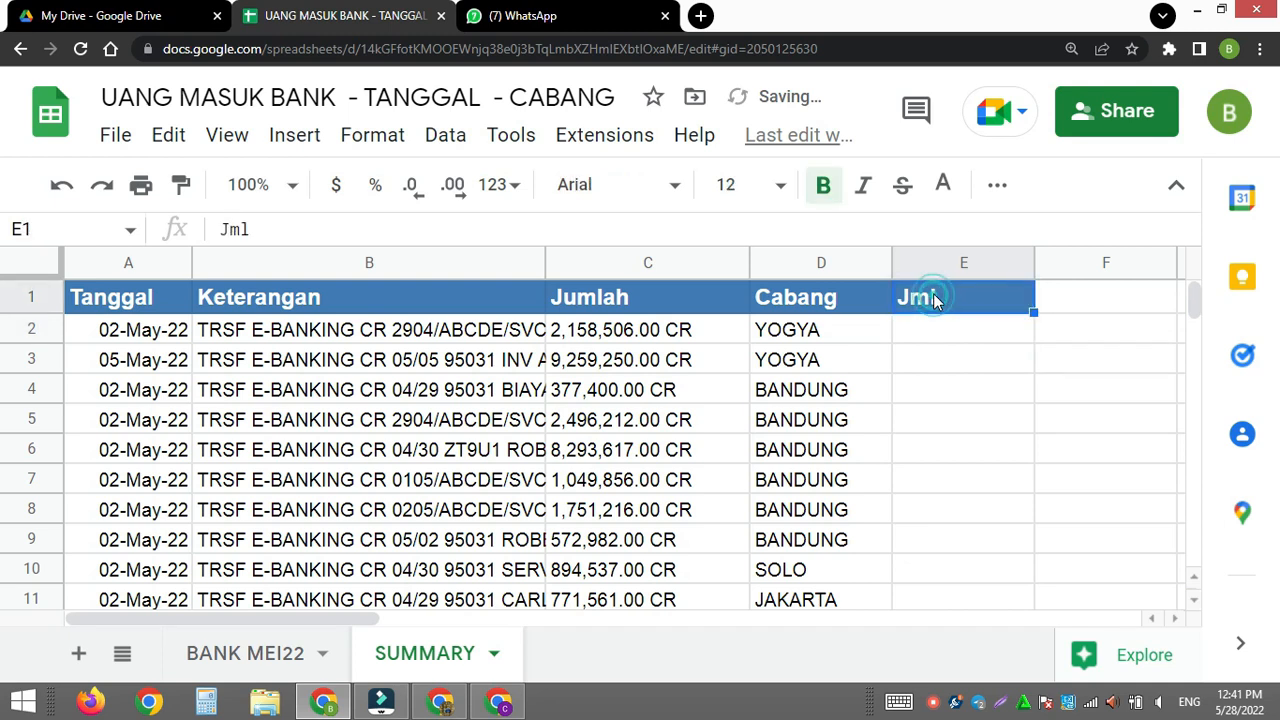
{"action": "left_click", "coordinate": [997, 184]}
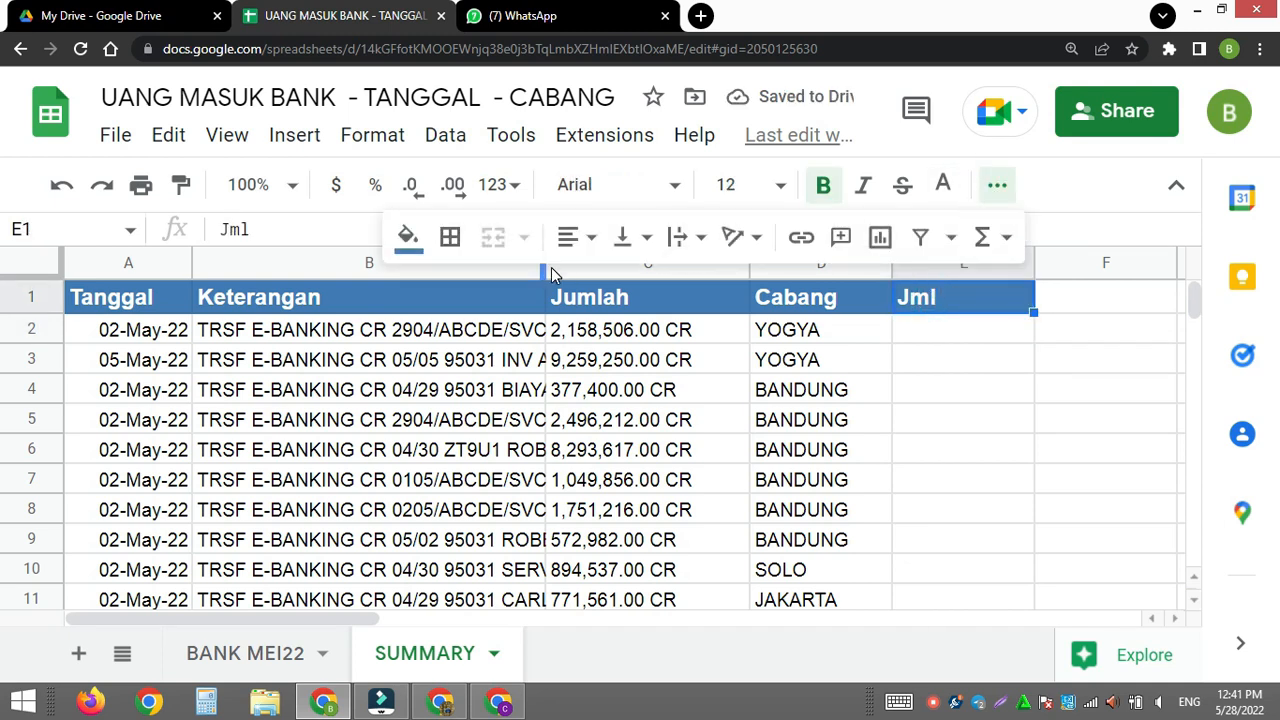
{"action": "left_click", "coordinate": [588, 240]}
{"action": "left_click", "coordinate": [640, 287]}
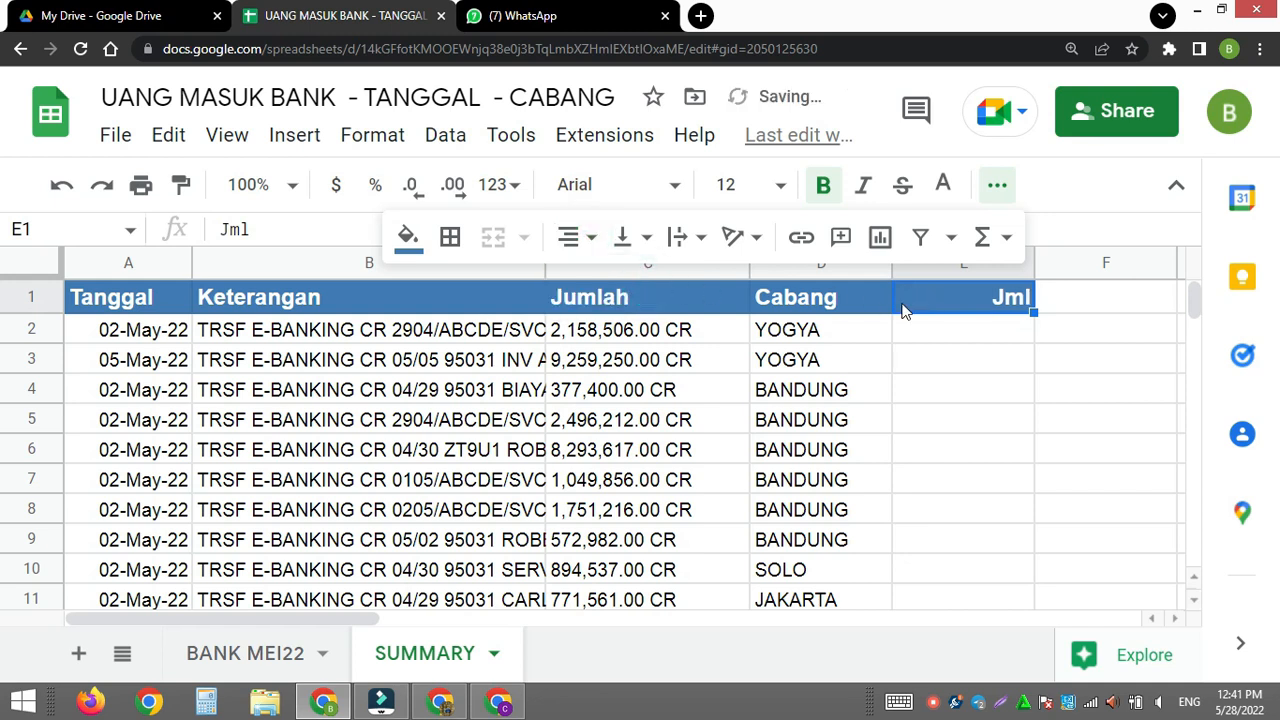
{"action": "left_click", "coordinate": [941, 335]}
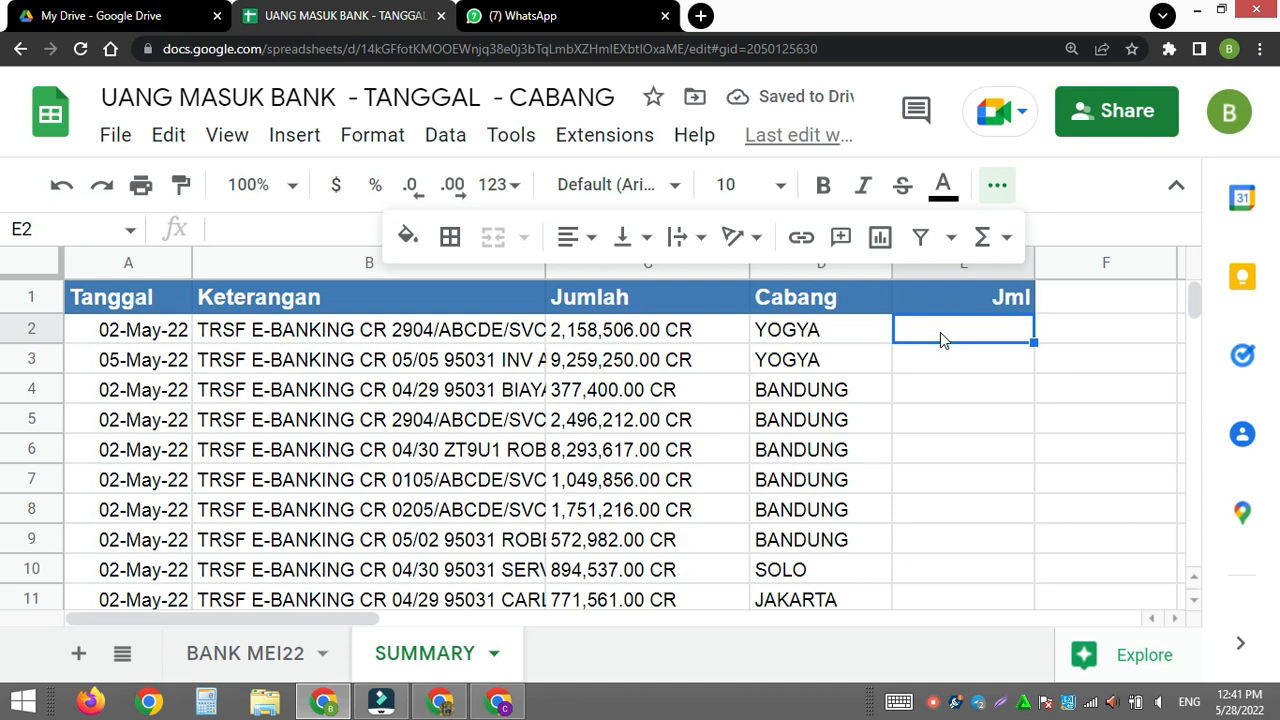
{"action": "left_click", "coordinate": [1020, 358]}
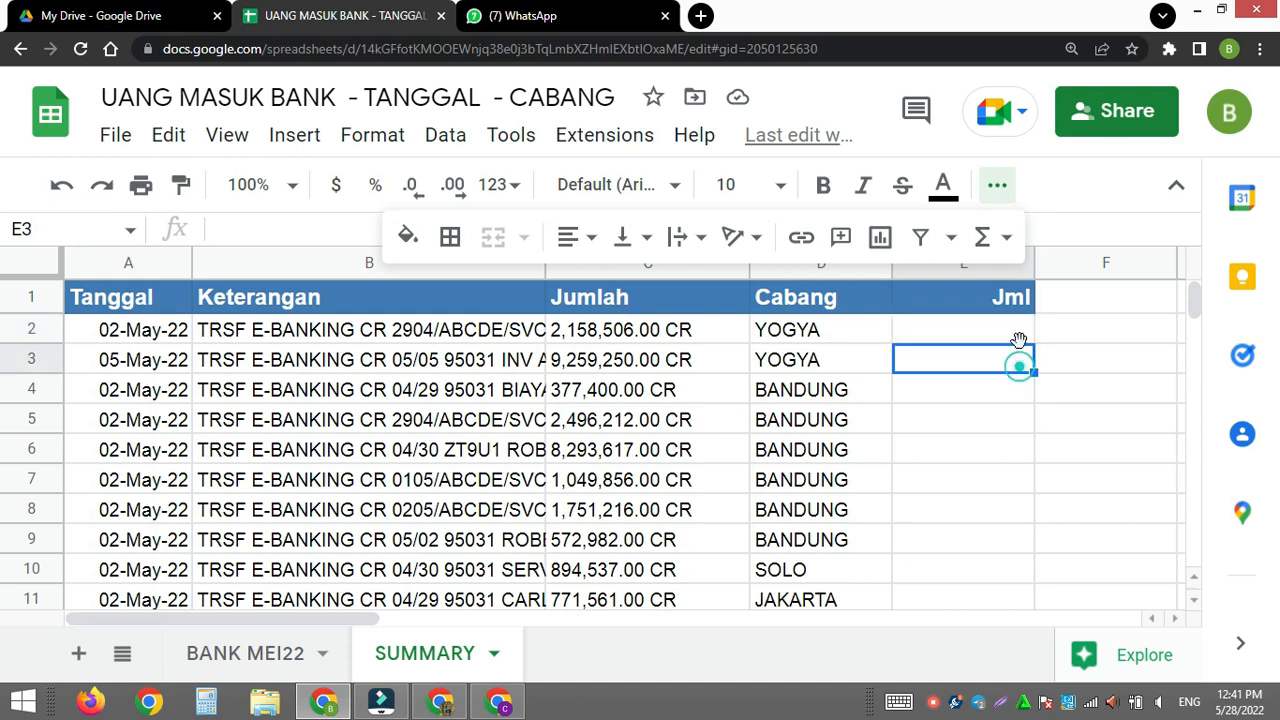
{"action": "left_click", "coordinate": [997, 184]}
- Begin a formula in E2 with =VALUE(LEFT( and the open-ended range C2:C as its text argument
{"action": "left_click", "coordinate": [952, 336]}
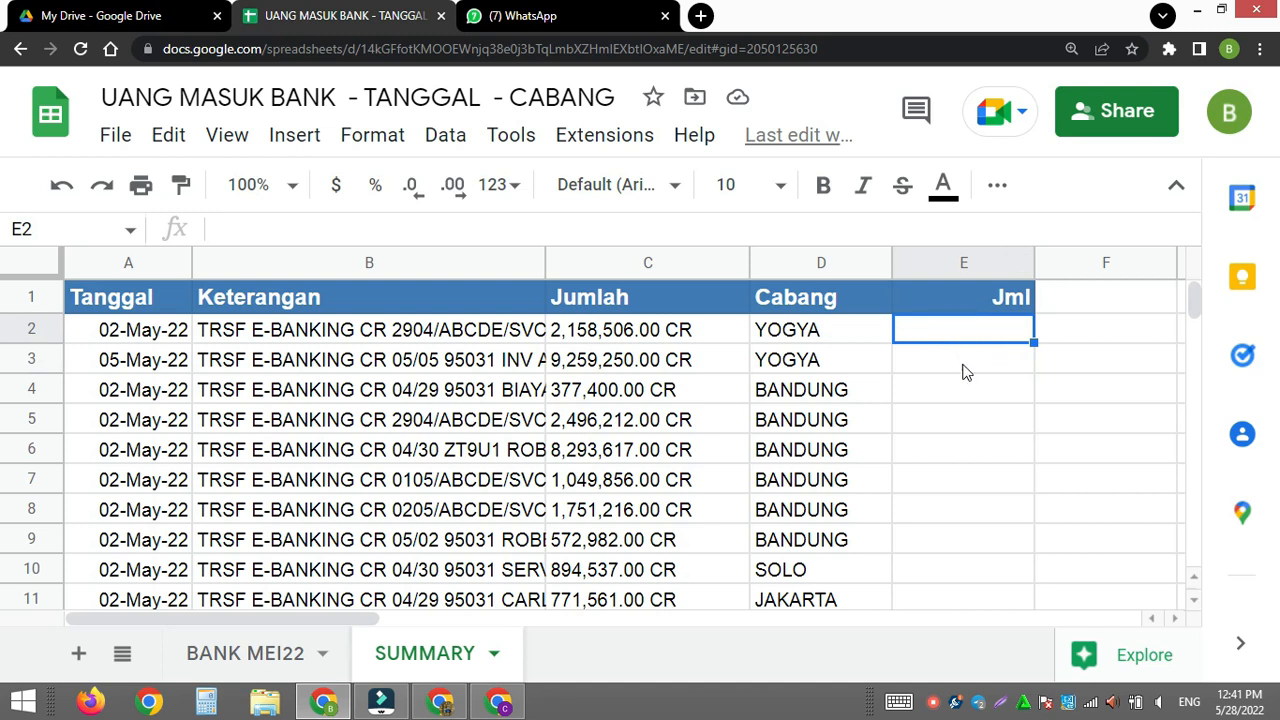
{"action": "type", "text": "="}
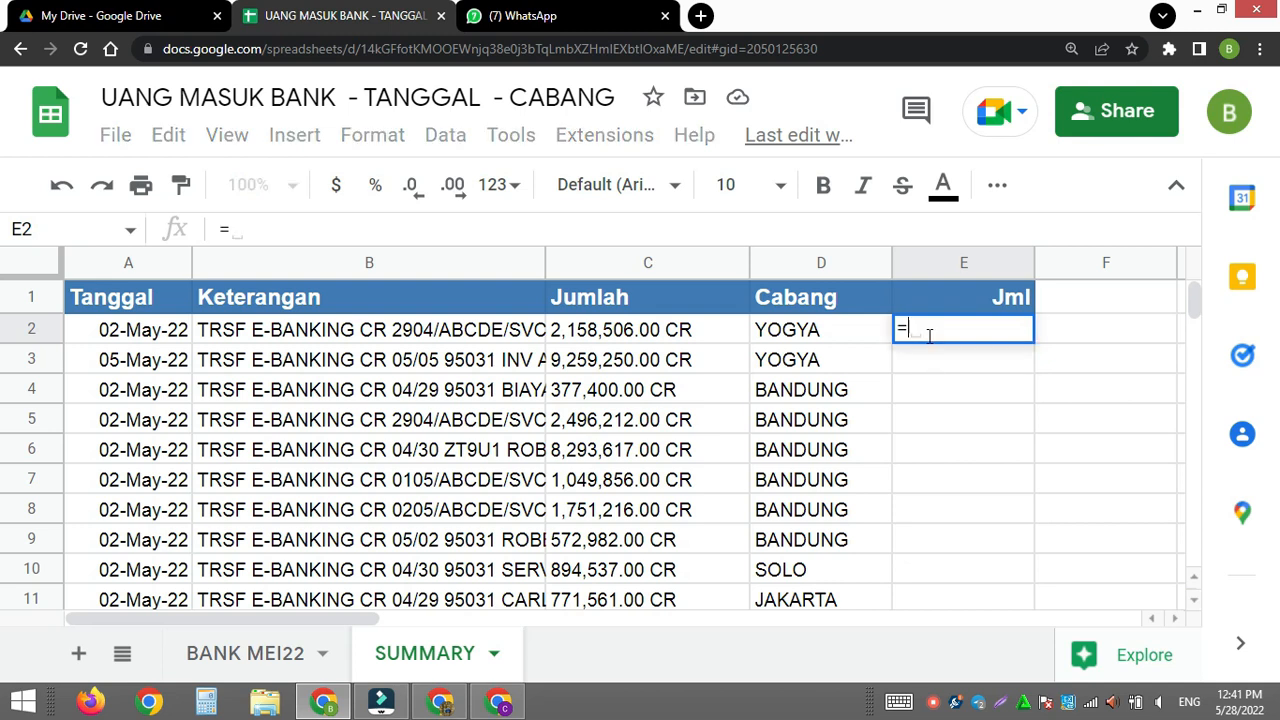
{"action": "type", "text": "value"}
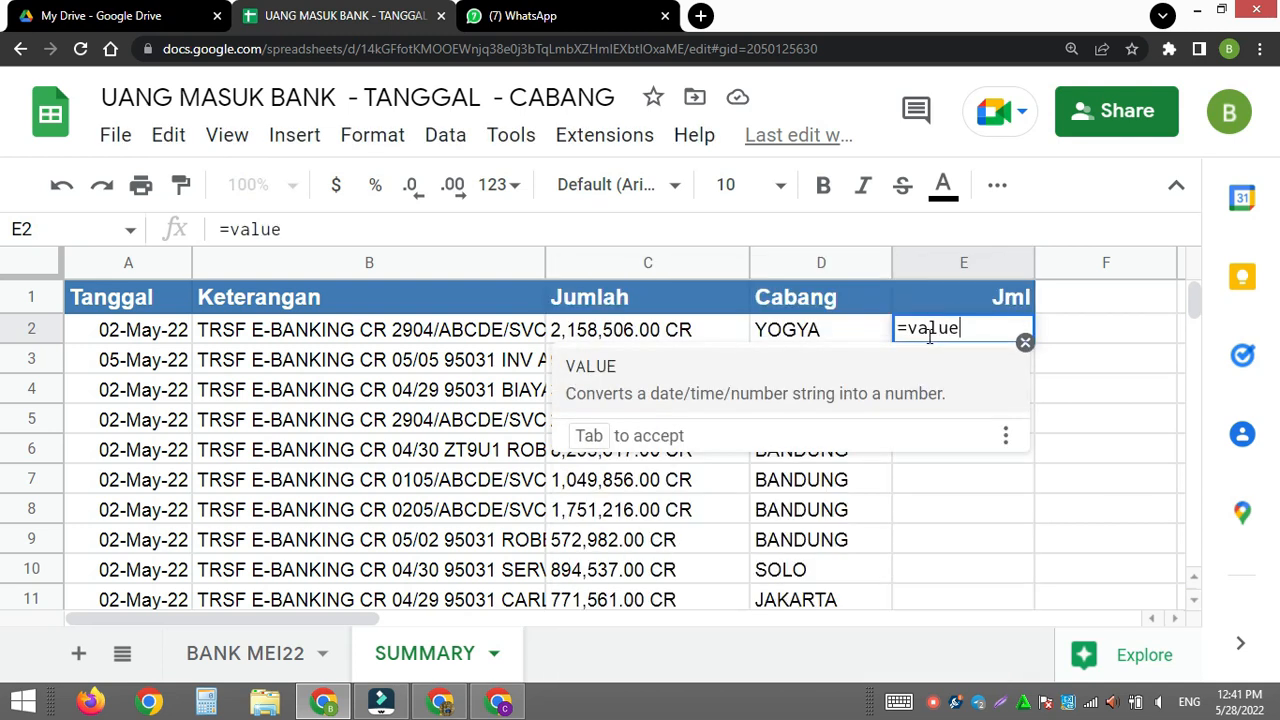
{"action": "key", "text": "Tab"}
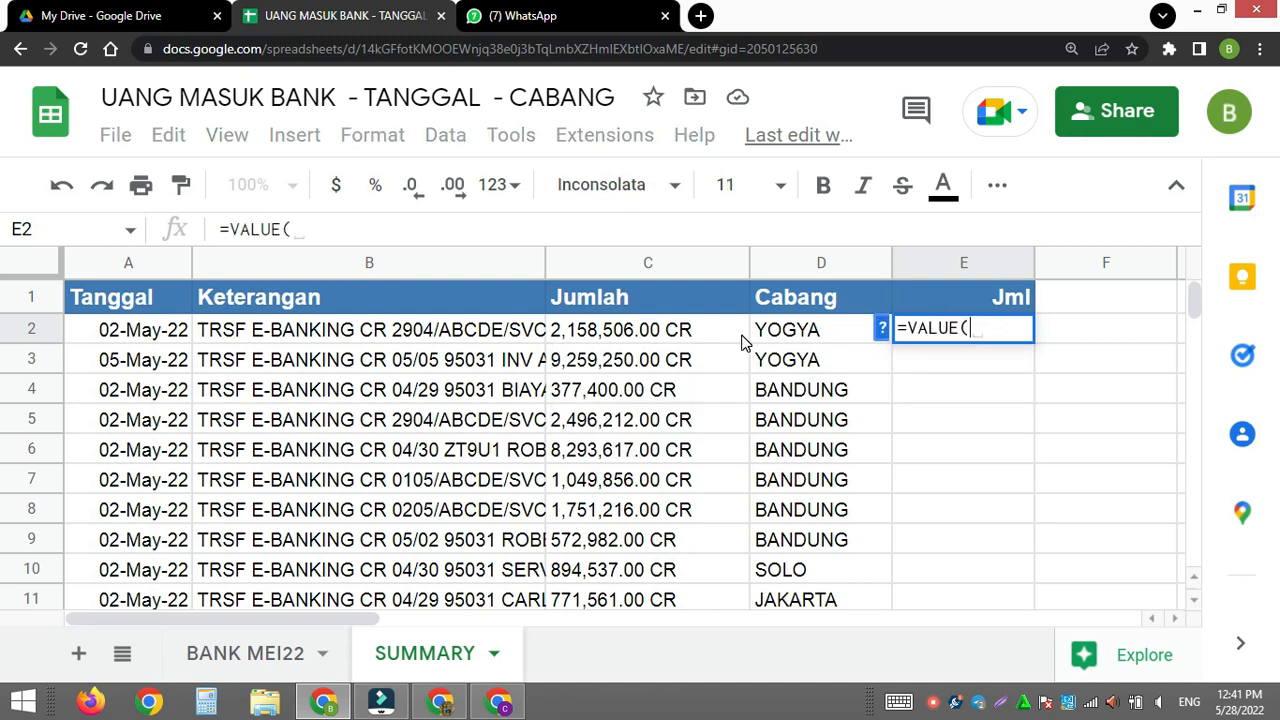
{"action": "type", "text": "left"}
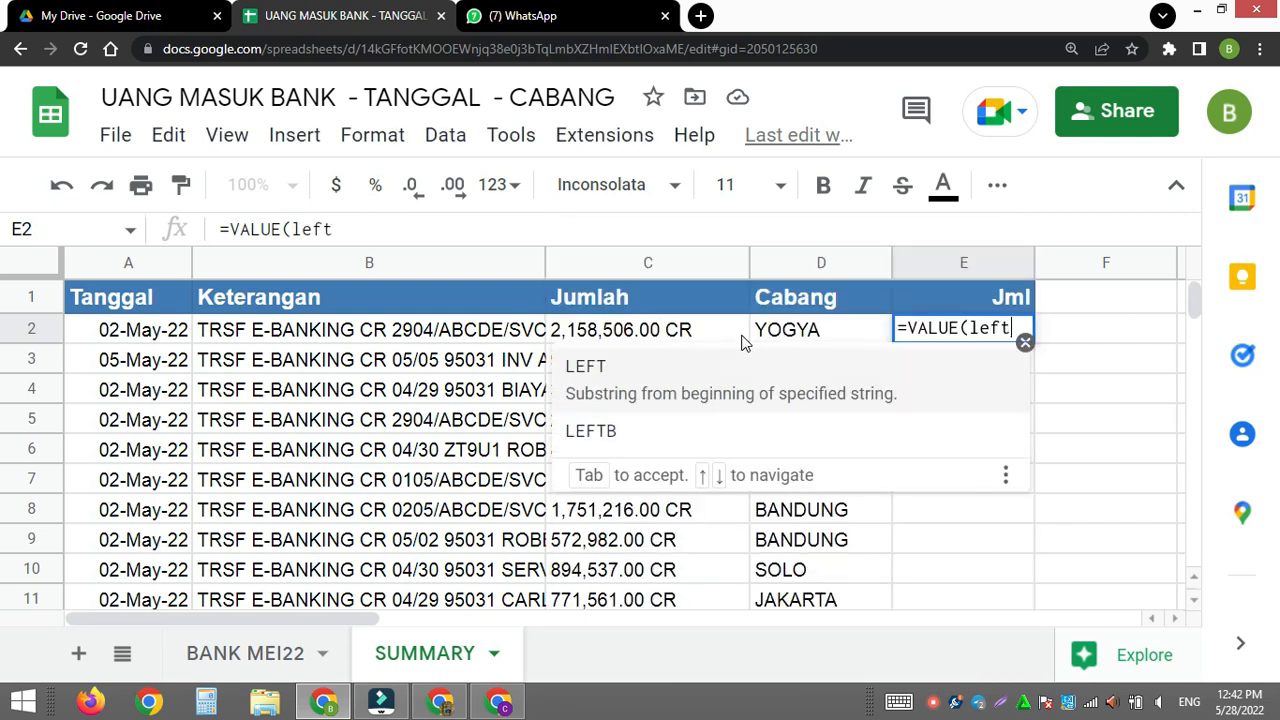
{"action": "key", "text": "Tab"}
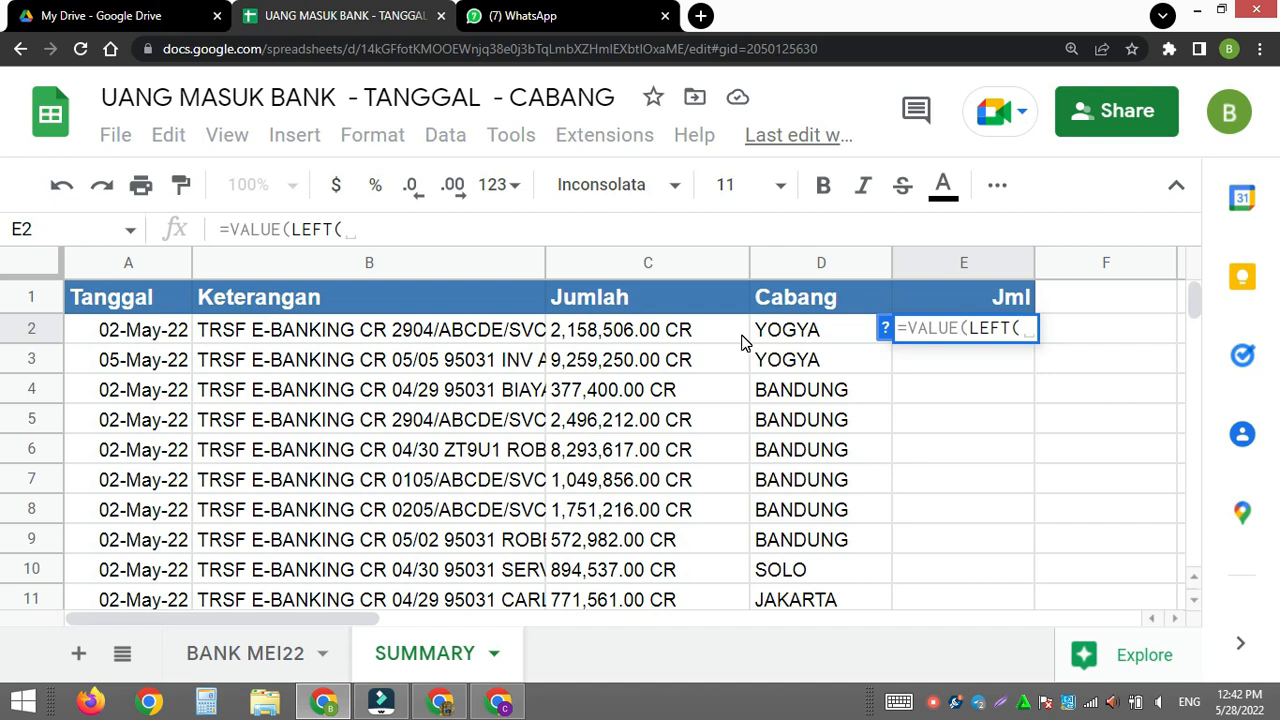
{"action": "left_click_drag", "start_coordinate": [603, 337], "coordinate": [610, 362]}
{"action": "key", "text": "BackSpace"}
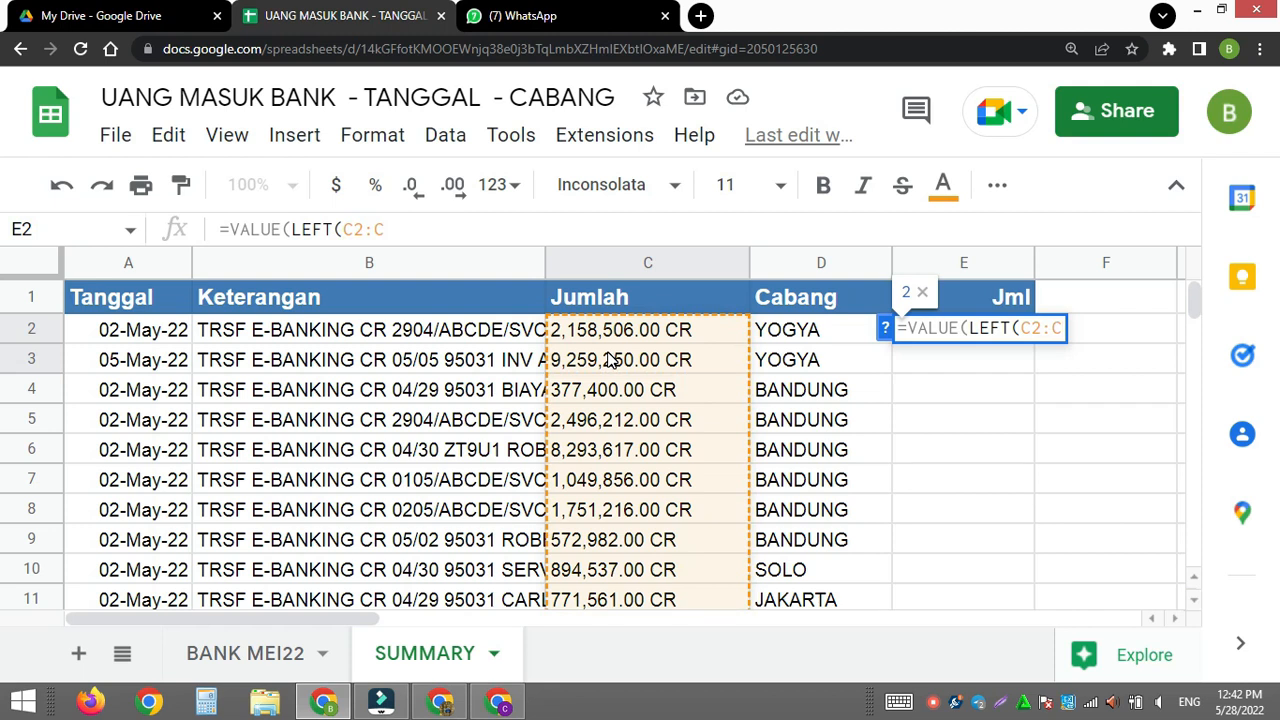
- Add LEN(C2:C) followed by a minus sign as the character count of the LEFT function in E2
{"action": "type", "text": ","}
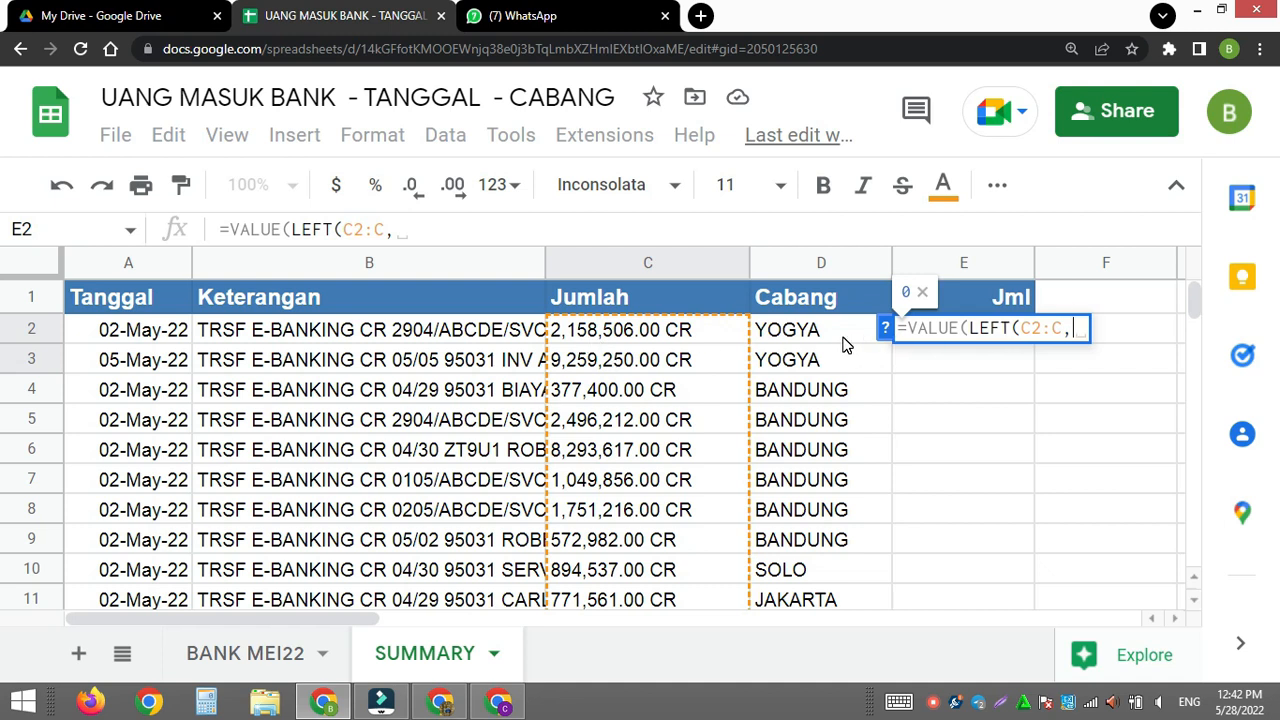
{"action": "type", "text": "len"}
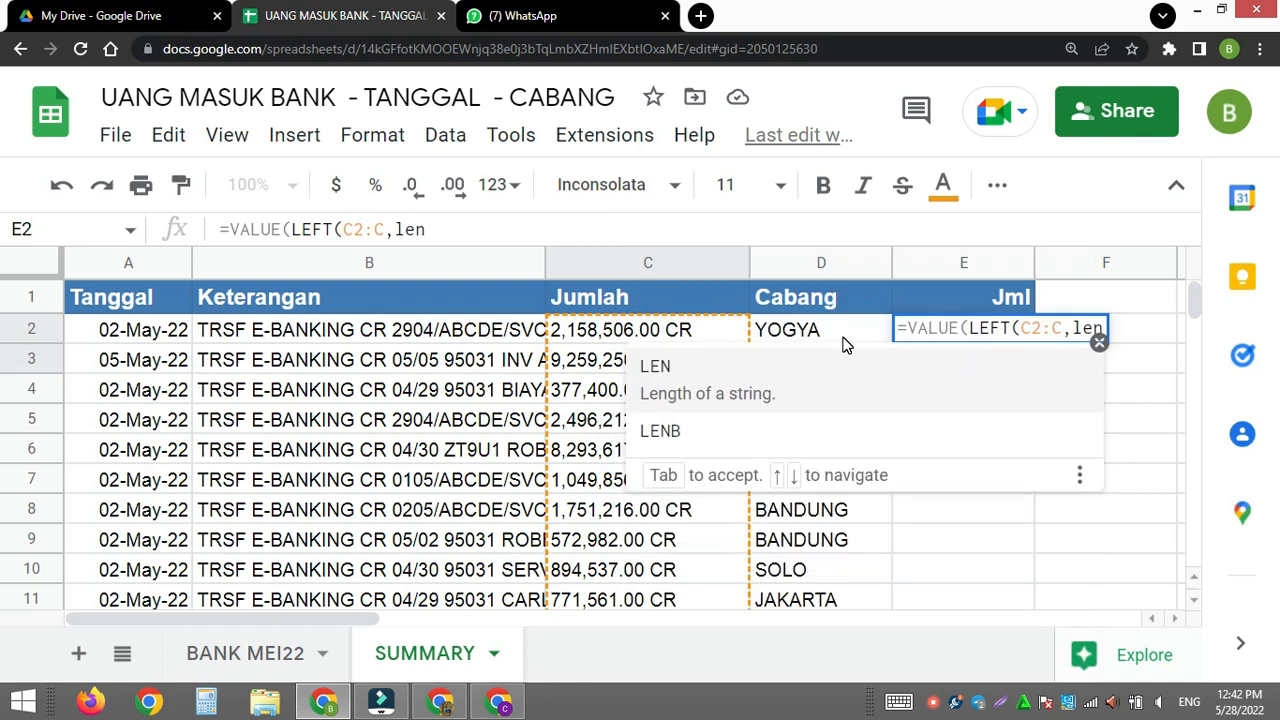
{"action": "key", "text": "Tab"}
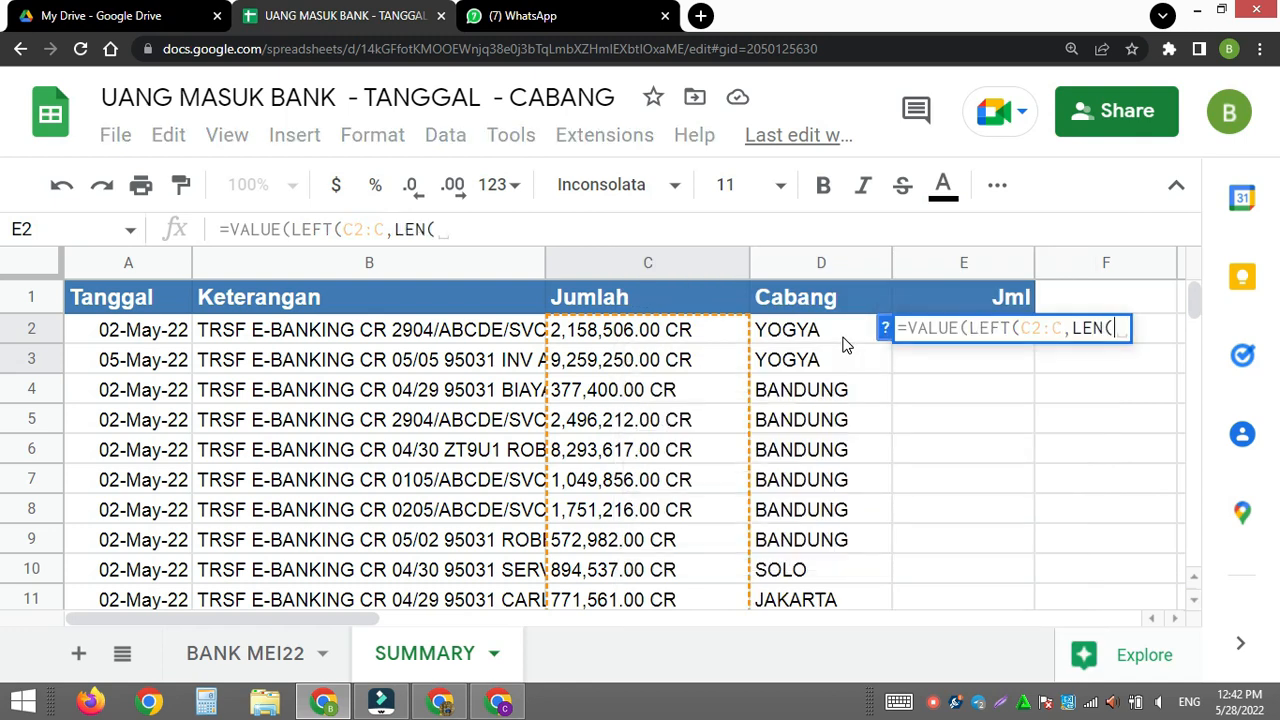
{"action": "left_click_drag", "start_coordinate": [690, 334], "coordinate": [683, 365]}
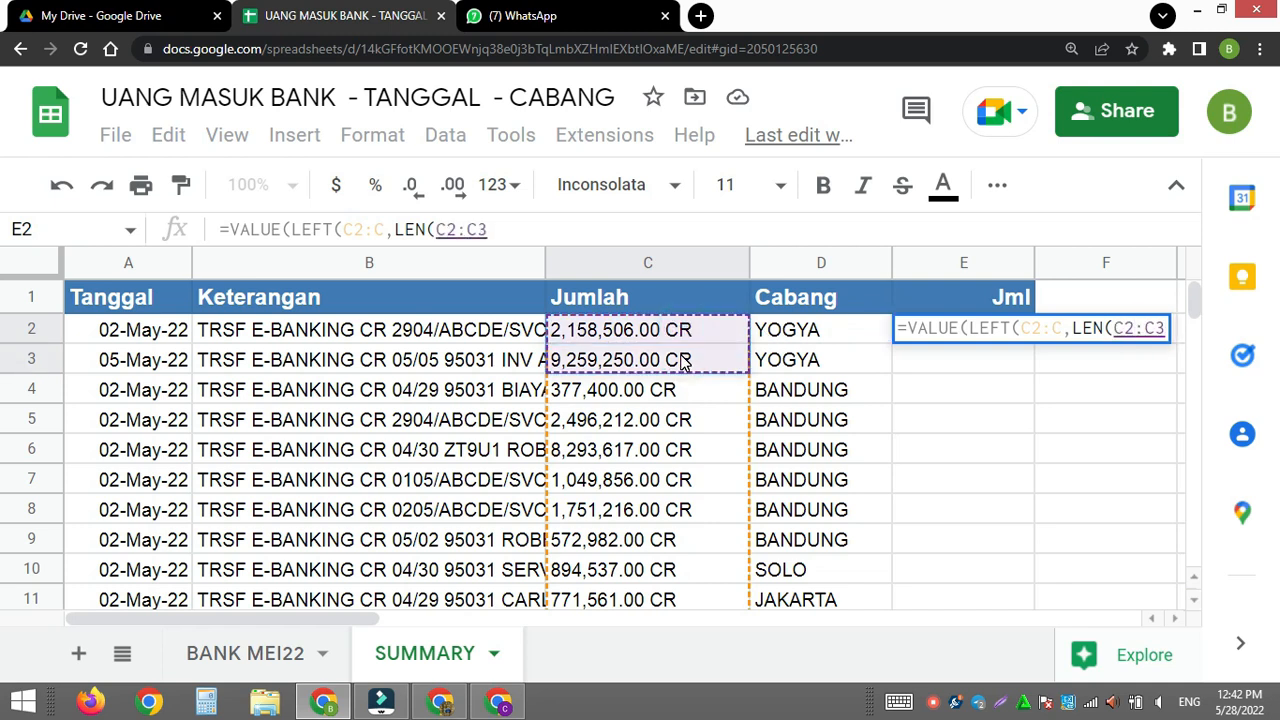
{"action": "key", "text": "BackSpace"}
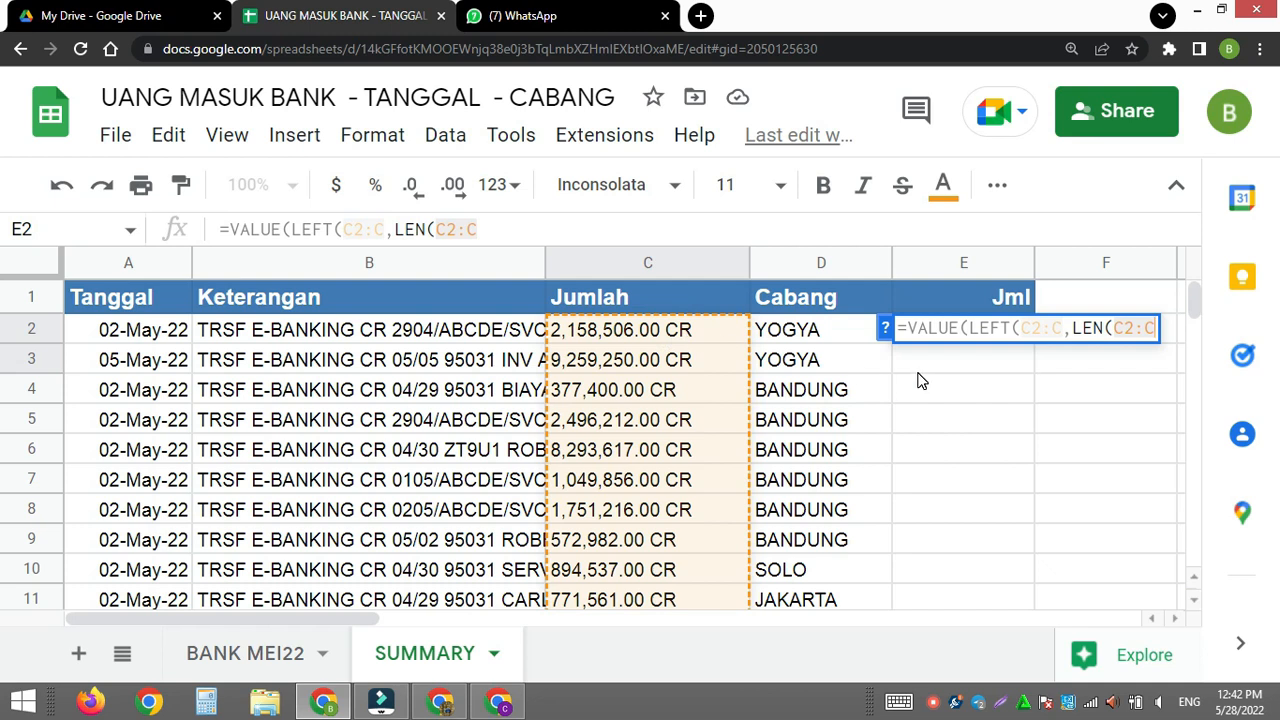
{"action": "type", "text": "-"}
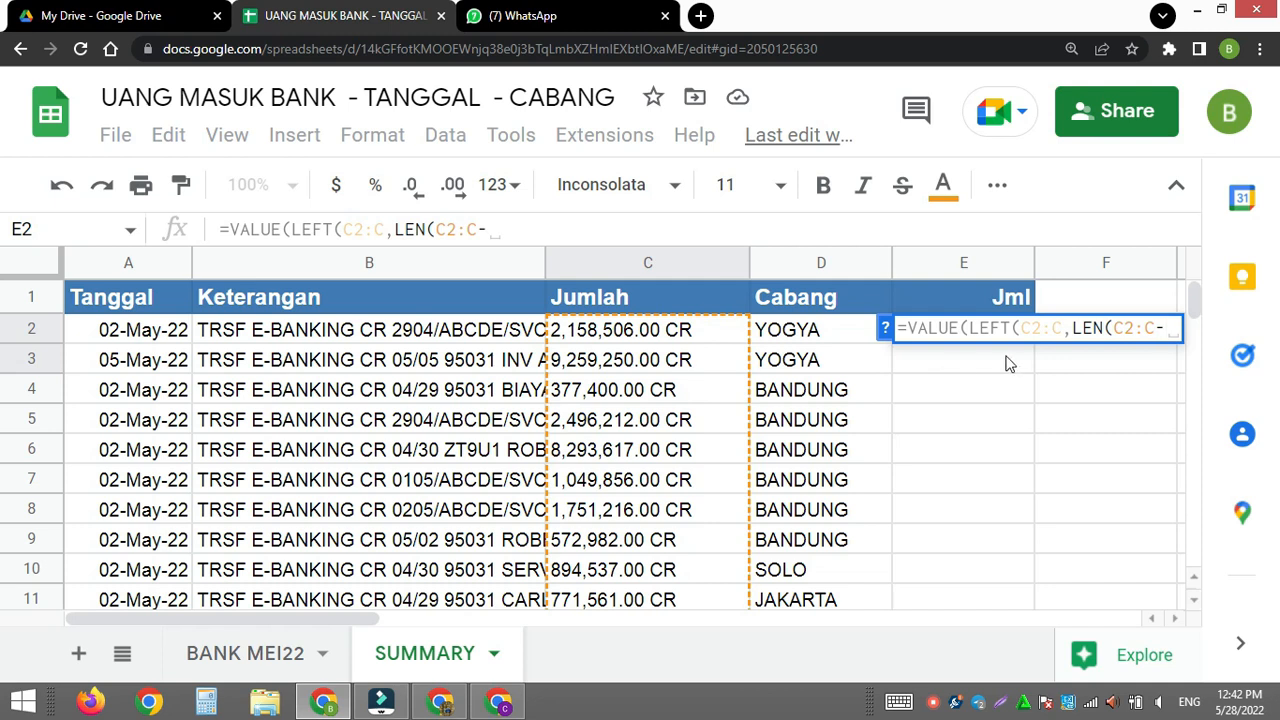
{"action": "left_click", "coordinate": [1155, 325]}
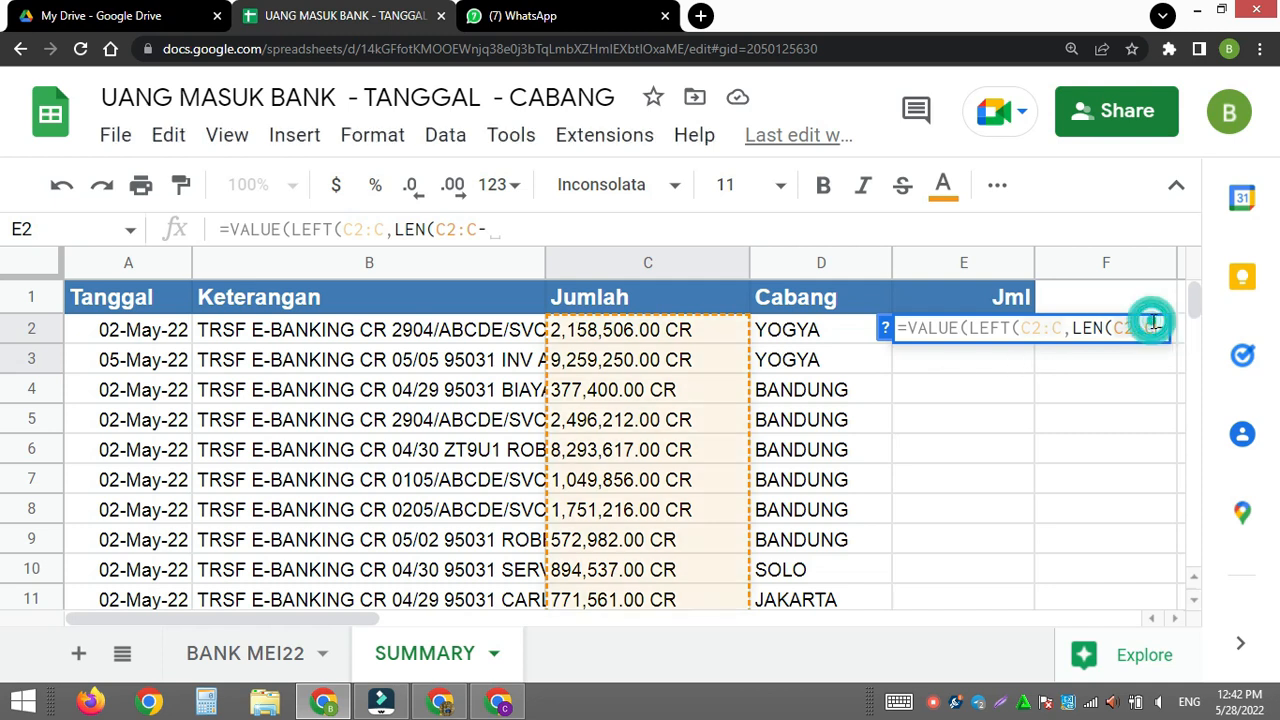
{"action": "type", "text": ")"}
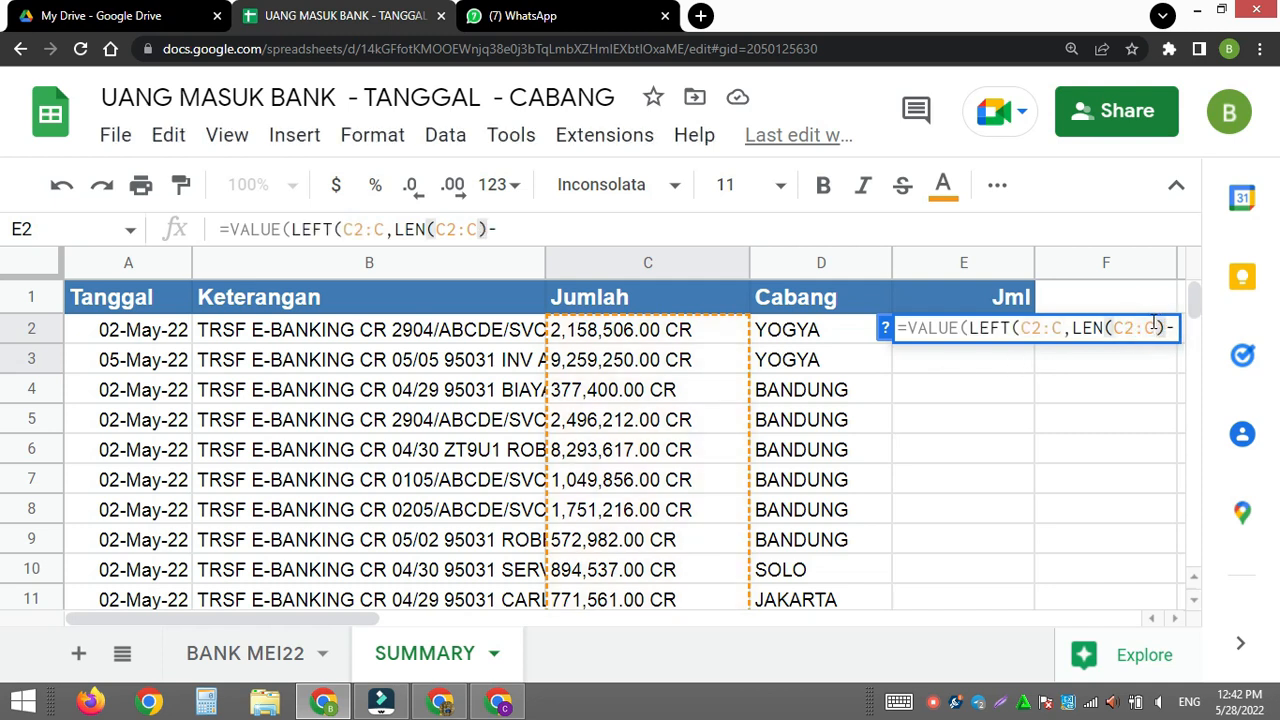
- Subtract 3 from the length, close both functions and enter =VALUE(LEFT(C2:C,LEN(C2:C)-3)) in E2
{"action": "left_click", "coordinate": [567, 229]}
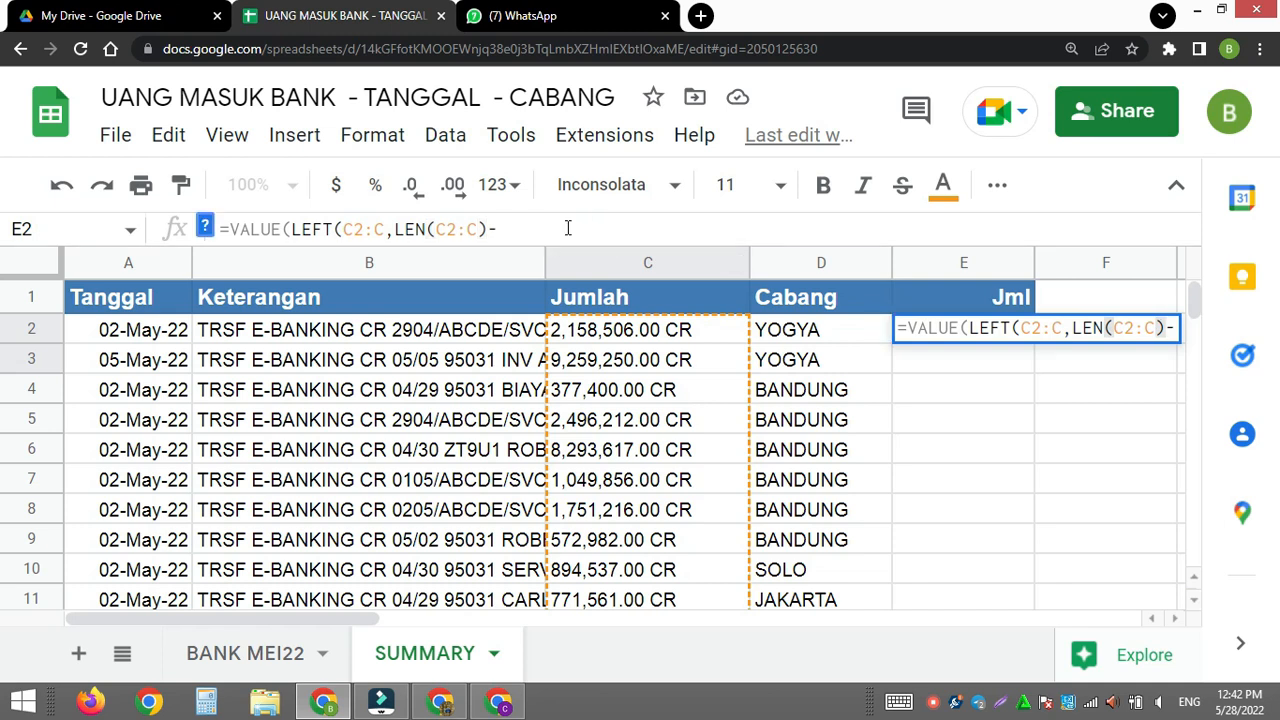
{"action": "type", "text": "3"}
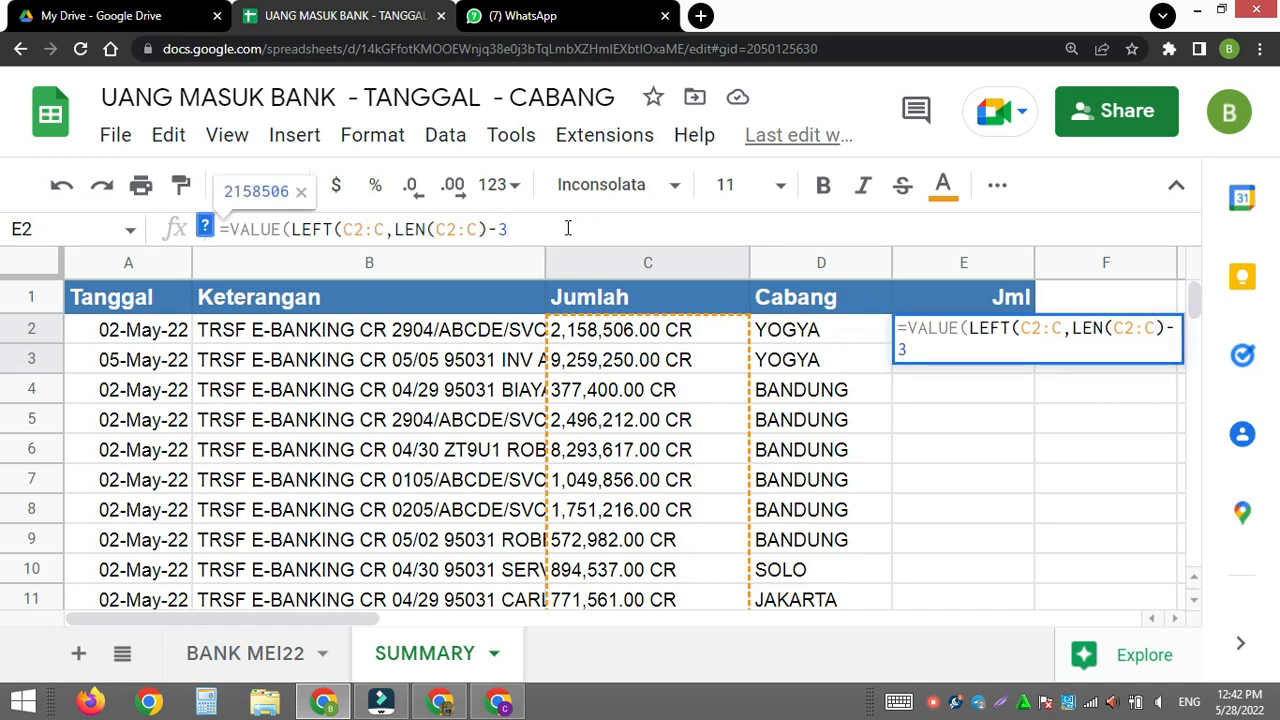
{"action": "type", "text": ")"}
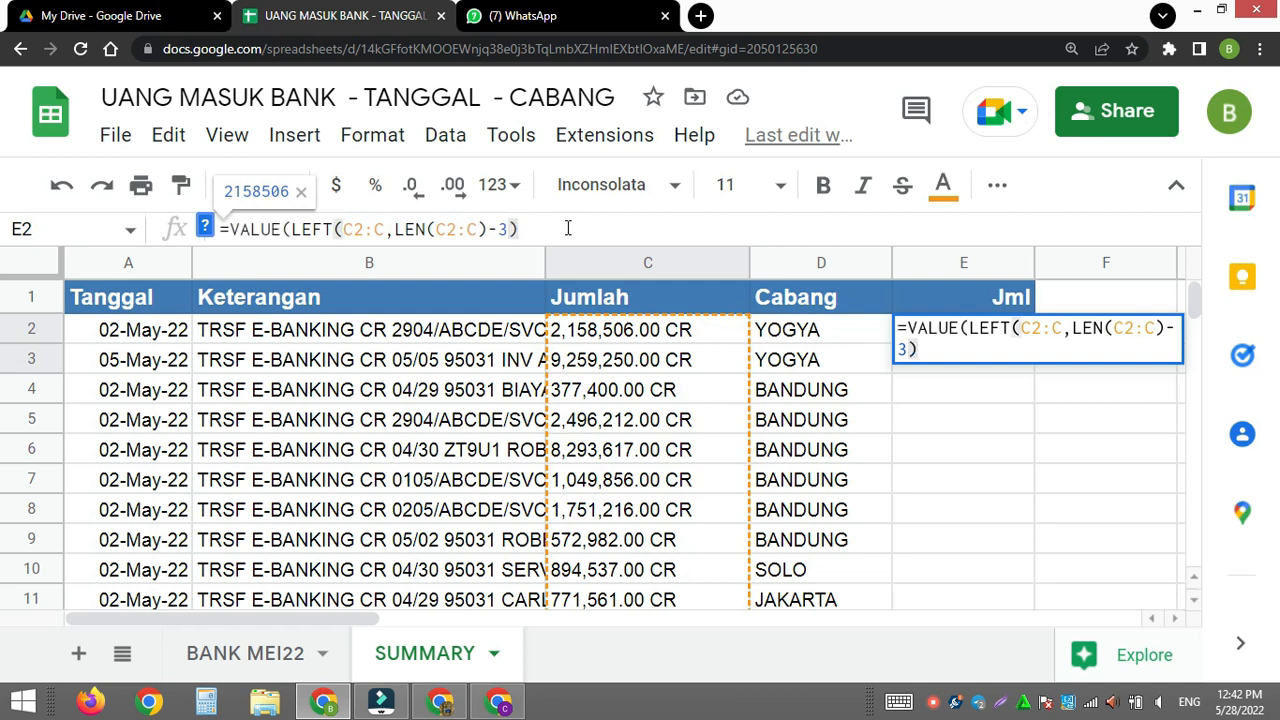
{"action": "type", "text": ")"}
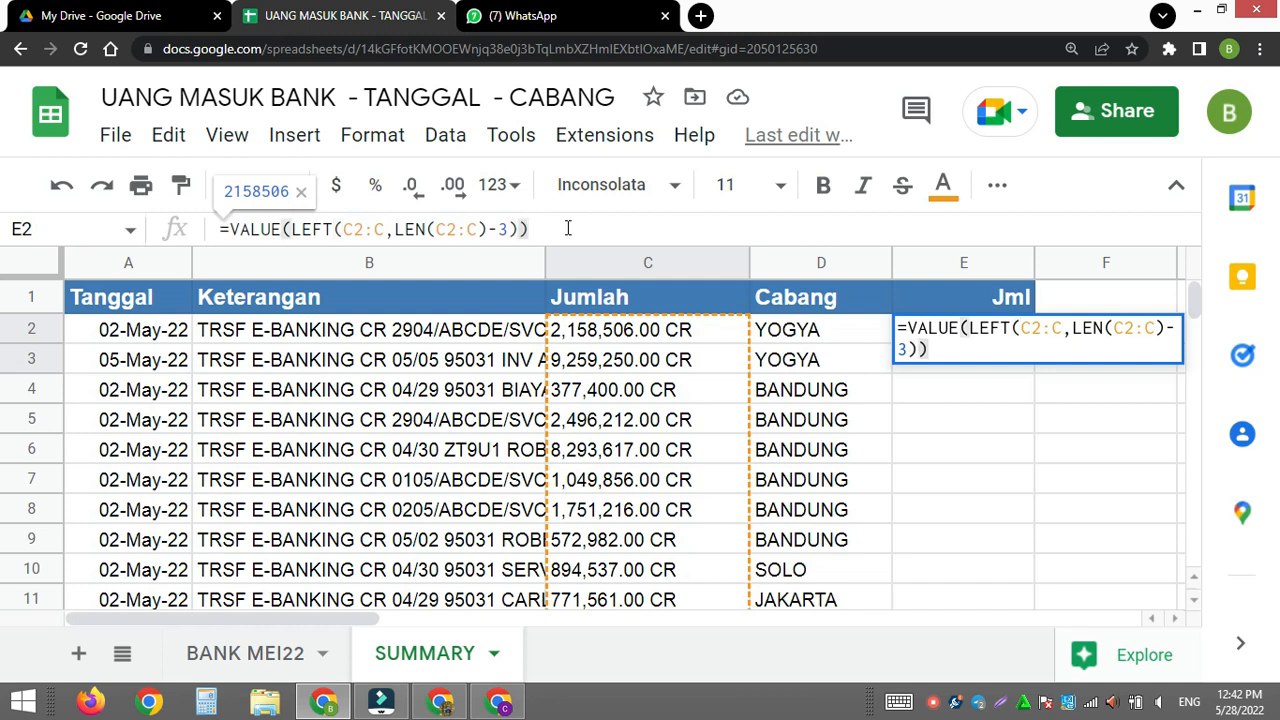
{"action": "key", "text": "Return"}
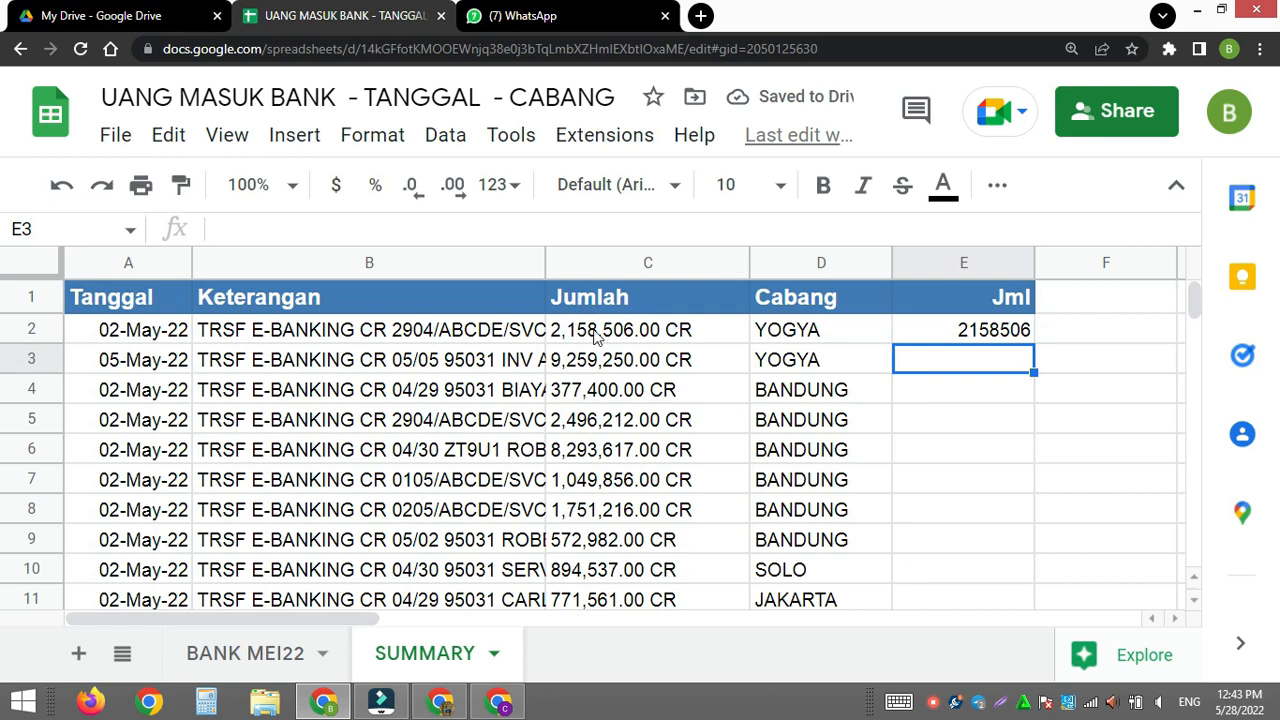
- Format the whole Jml column E with the #,##0 number format
{"action": "left_click", "coordinate": [937, 337]}
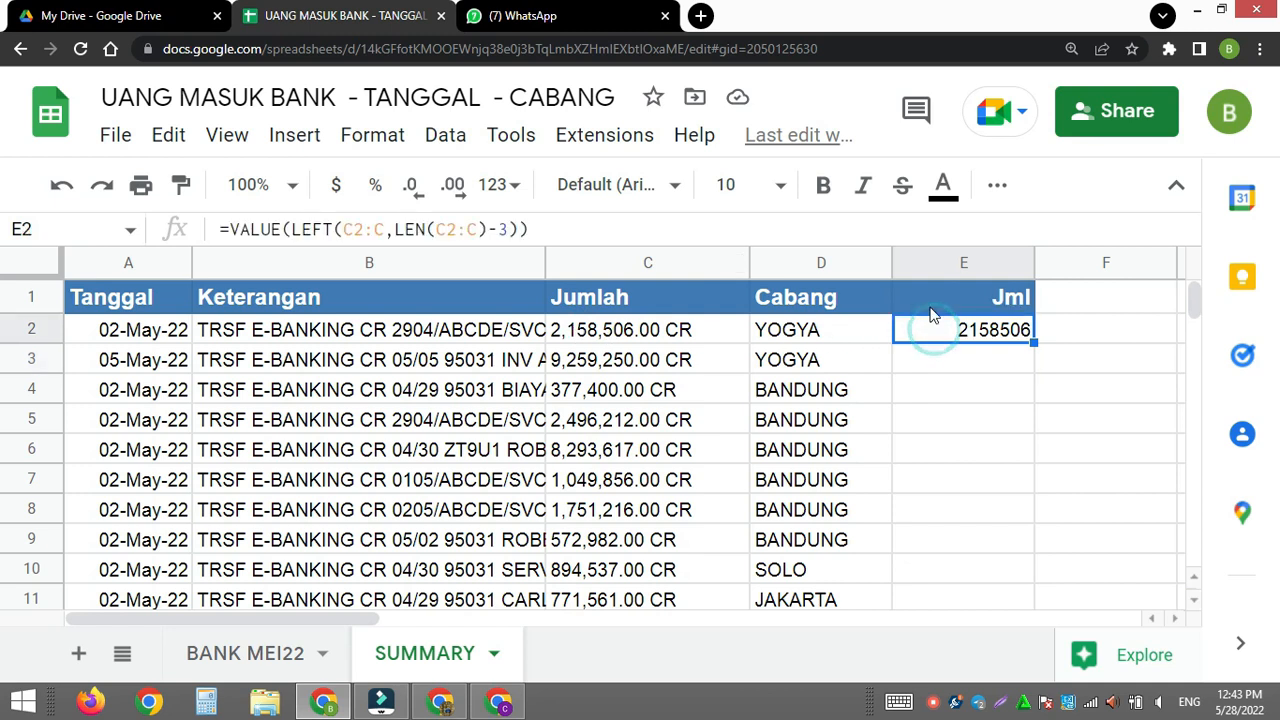
{"action": "left_click", "coordinate": [926, 266]}
{"action": "left_click", "coordinate": [370, 140]}
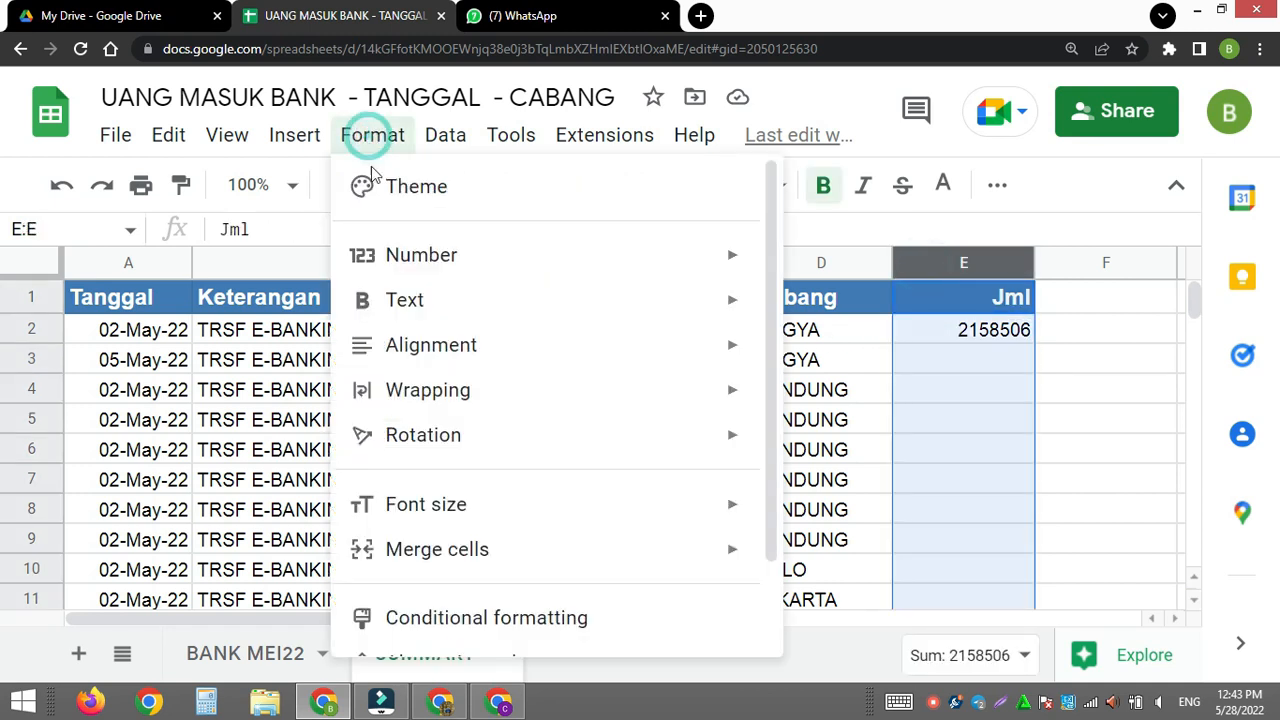
{"action": "left_click", "coordinate": [413, 257]}
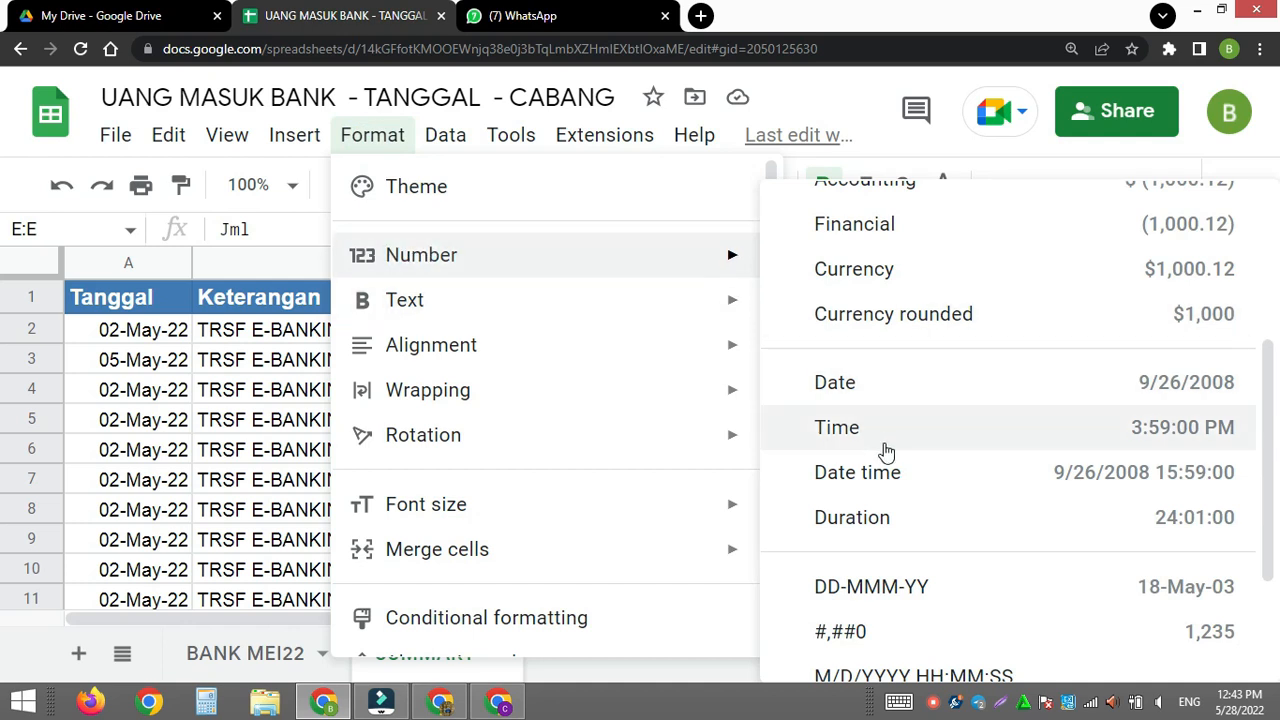
{"action": "left_click", "coordinate": [863, 632]}
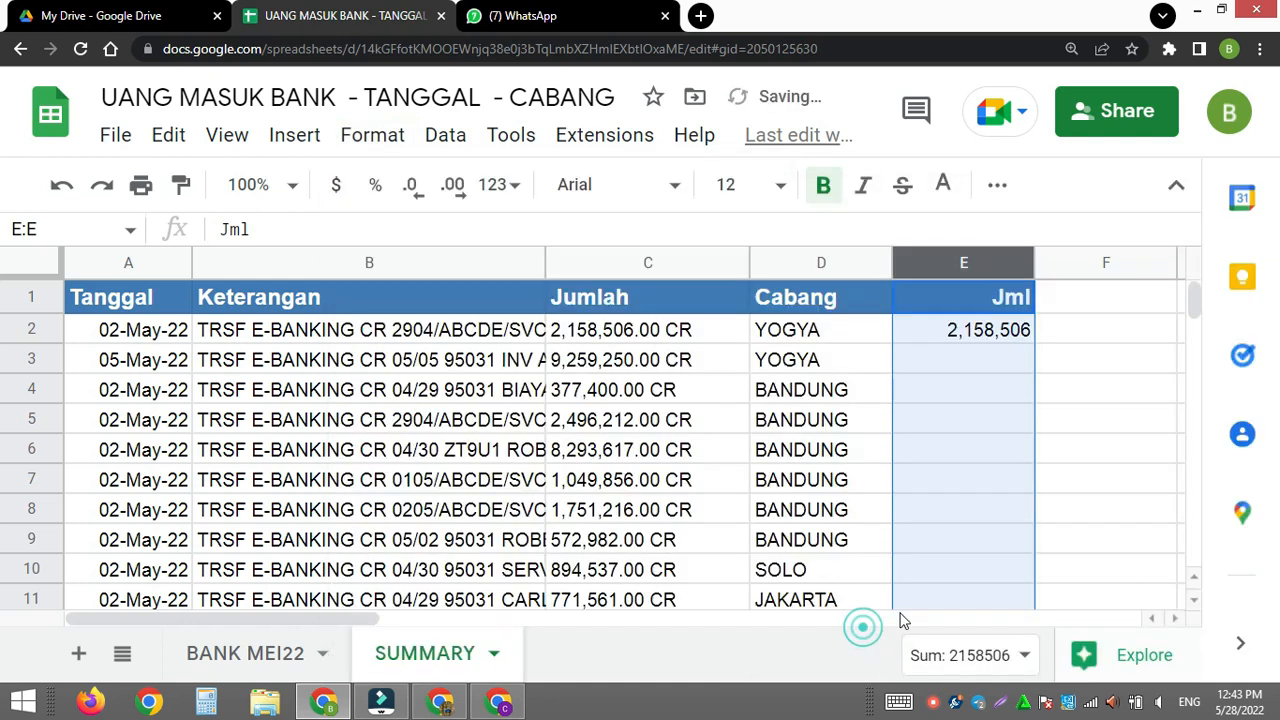
- Wrap the formula in E2 in ArrayFormula so the whole Jml column is calculated from C2:C
{"action": "left_click", "coordinate": [993, 340]}
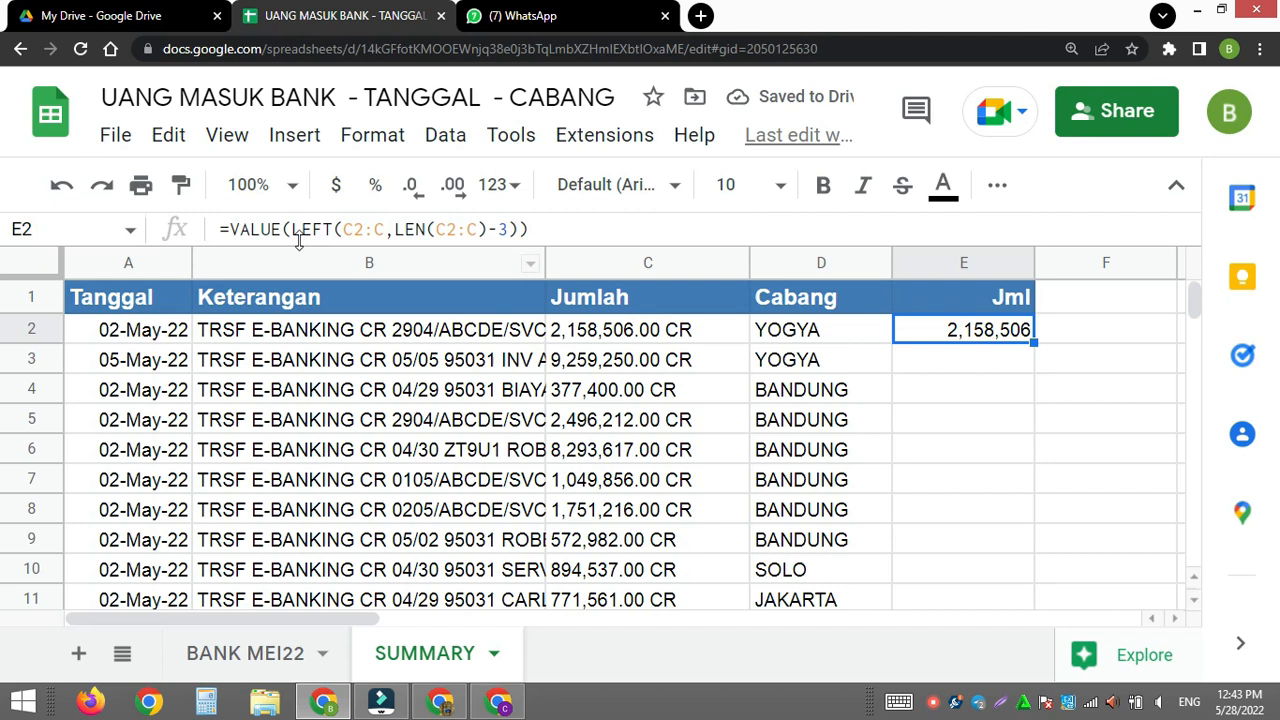
{"action": "left_click", "coordinate": [231, 229]}
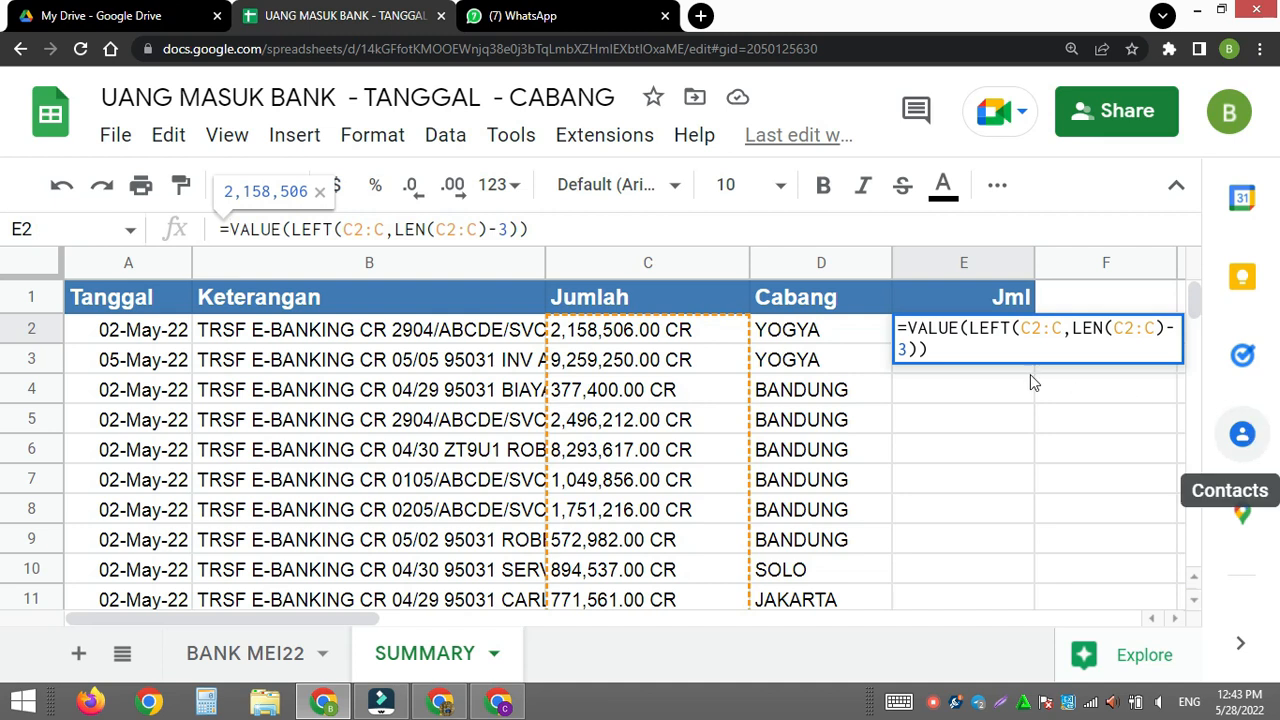
{"action": "key", "text": "ctrl+shift+Return"}
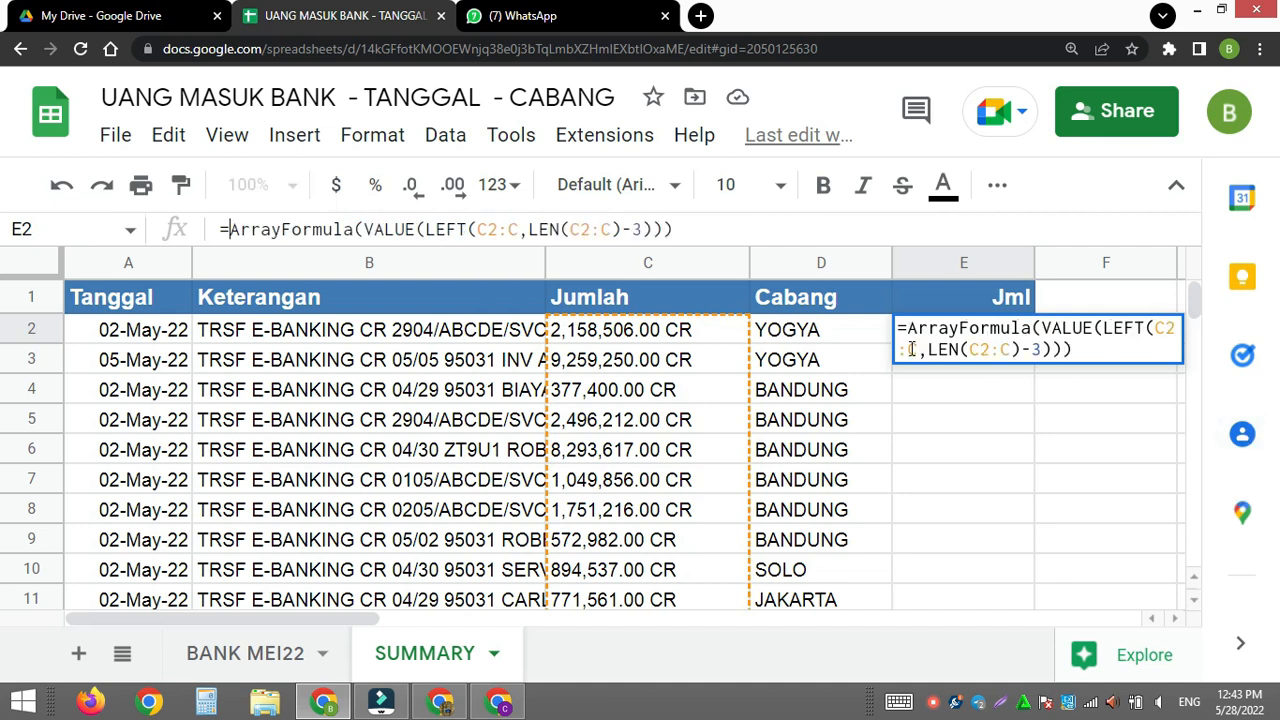
{"action": "key", "text": "Return"}
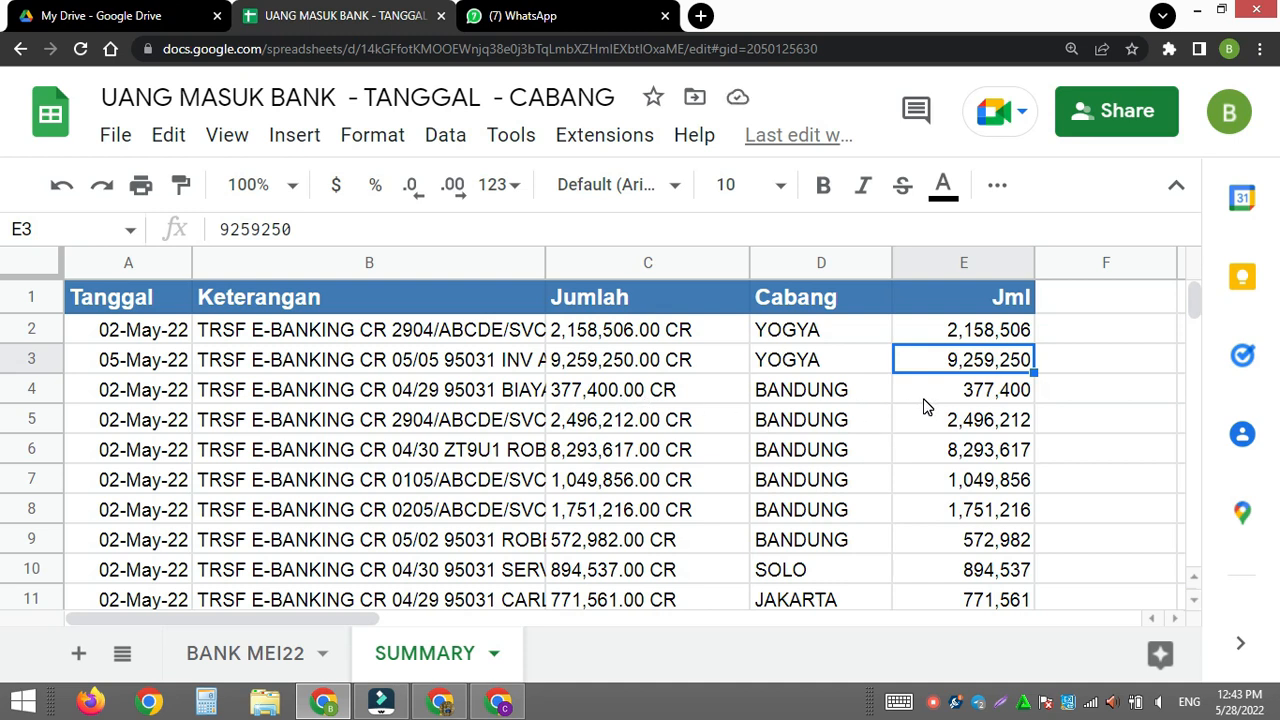
- Insert an IF before VALUE inside the E2 array formula, with B2:B="" as its condition
{"action": "scroll", "coordinate": [930, 430], "scroll_direction": "down", "scroll_amount": 10}
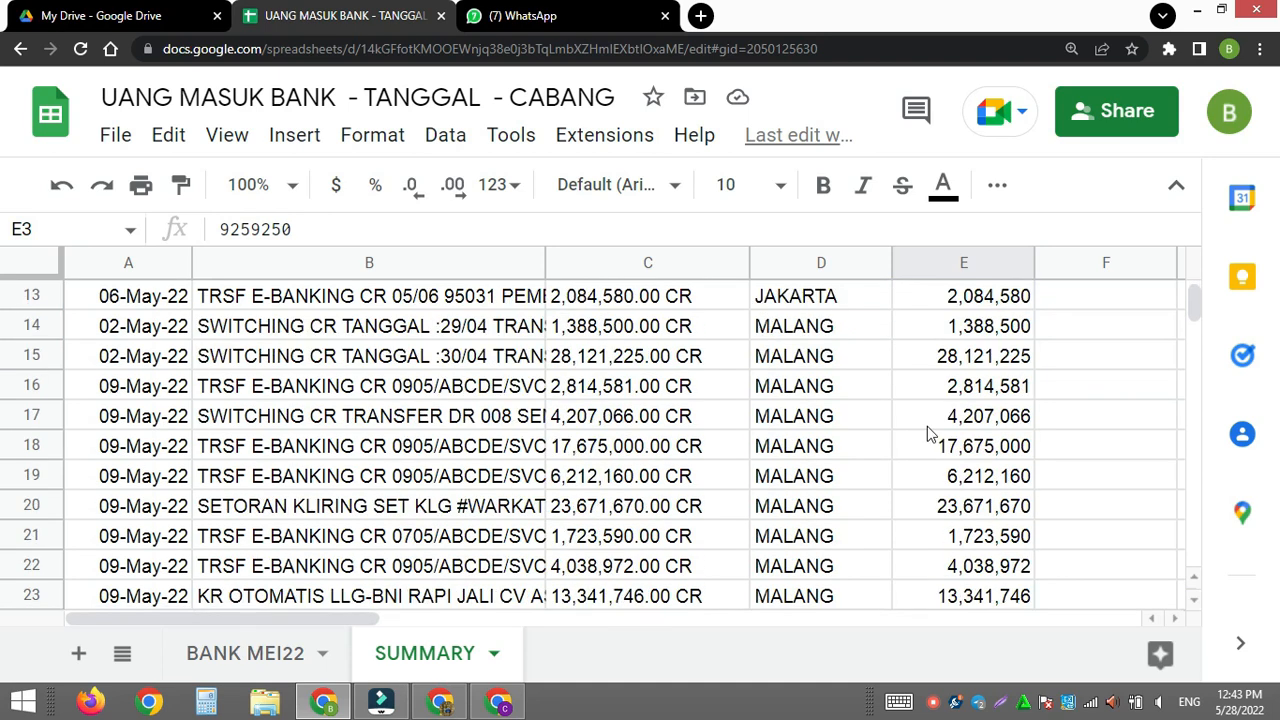
{"action": "scroll", "coordinate": [955, 530], "scroll_direction": "down", "scroll_amount": 2}
{"action": "left_click_drag", "start_coordinate": [1194, 303], "coordinate": [1200, 262]}
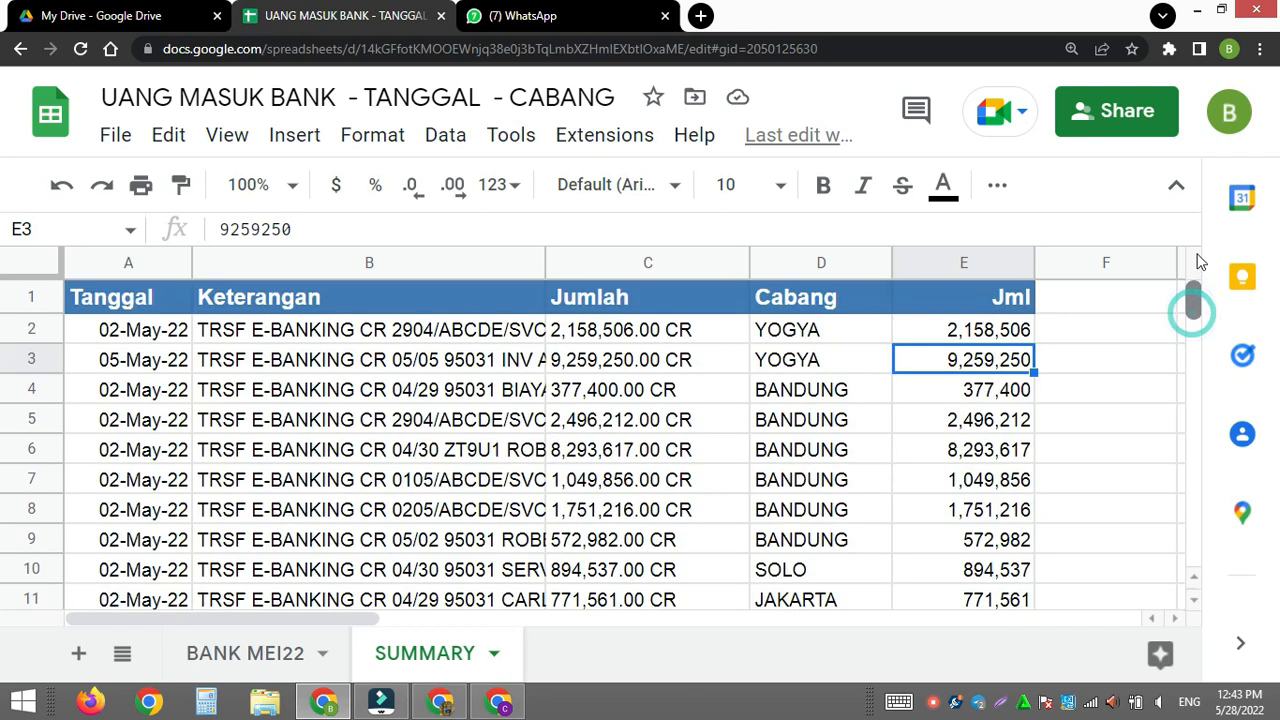
{"action": "left_click", "coordinate": [935, 330]}
{"action": "left_click", "coordinate": [366, 229]}
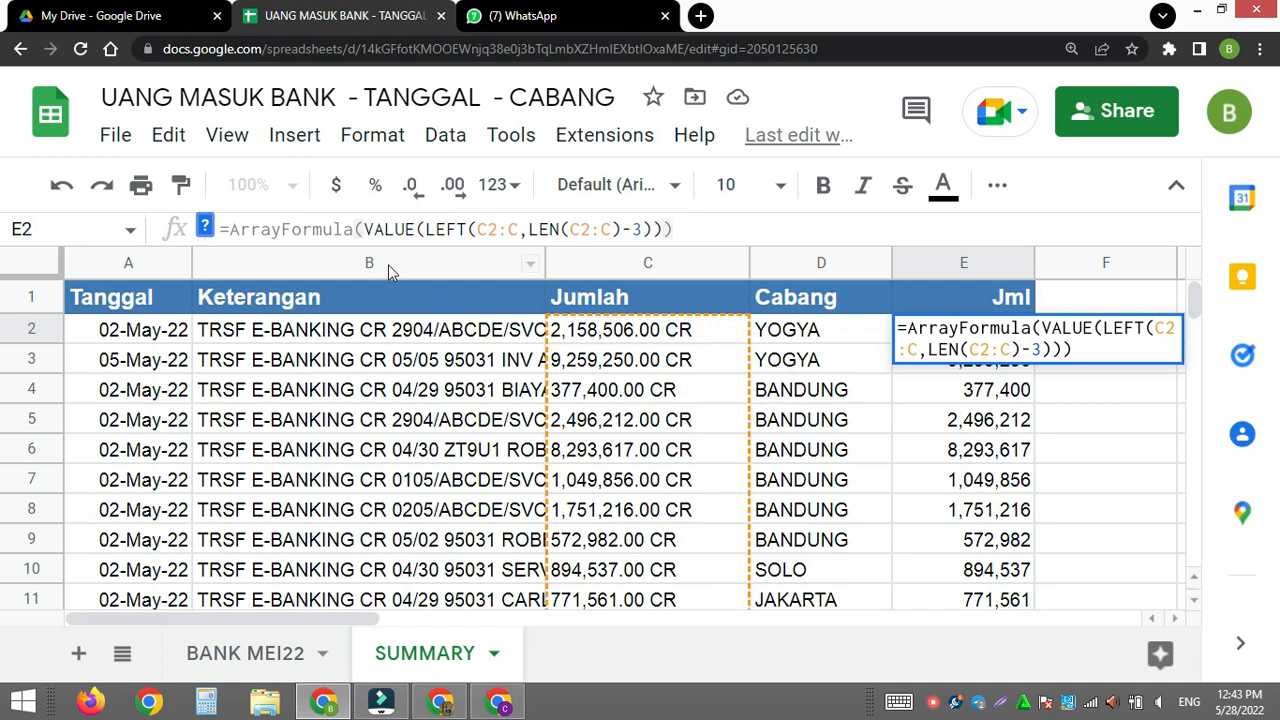
{"action": "type", "text": "if("}
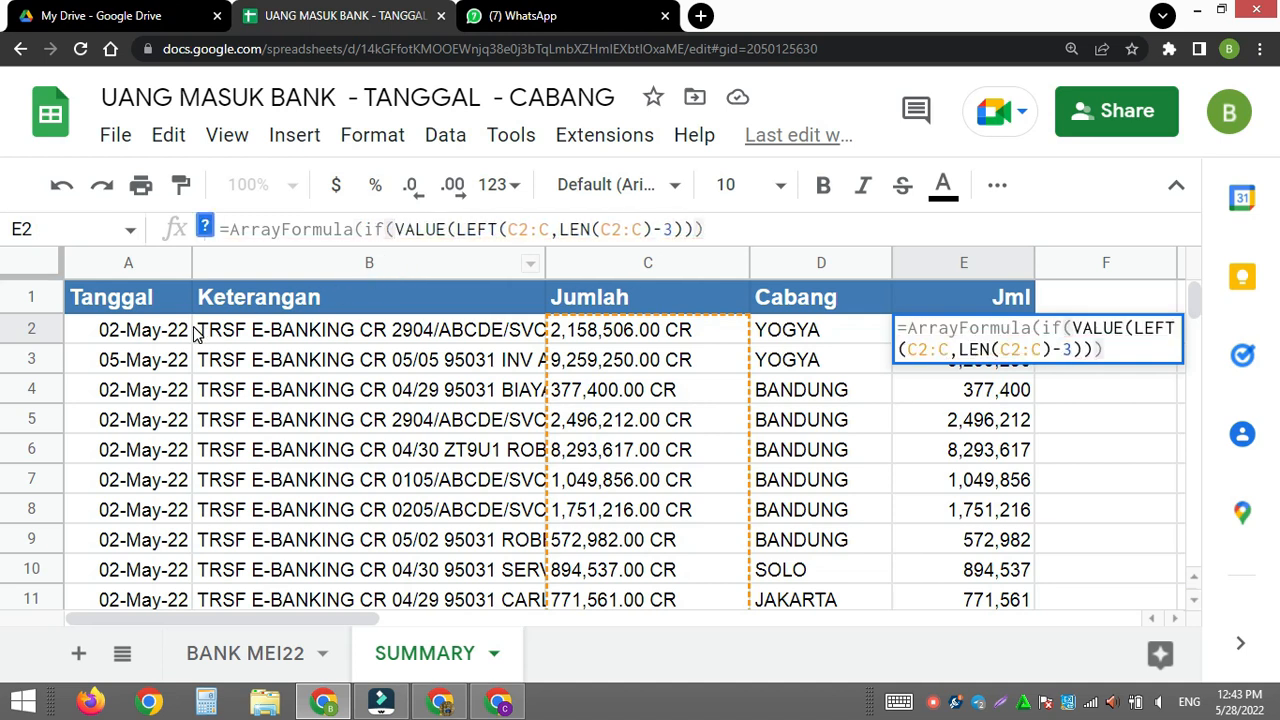
{"action": "left_click", "coordinate": [242, 333]}
{"action": "left_click_drag", "start_coordinate": [242, 333], "coordinate": [245, 360]}
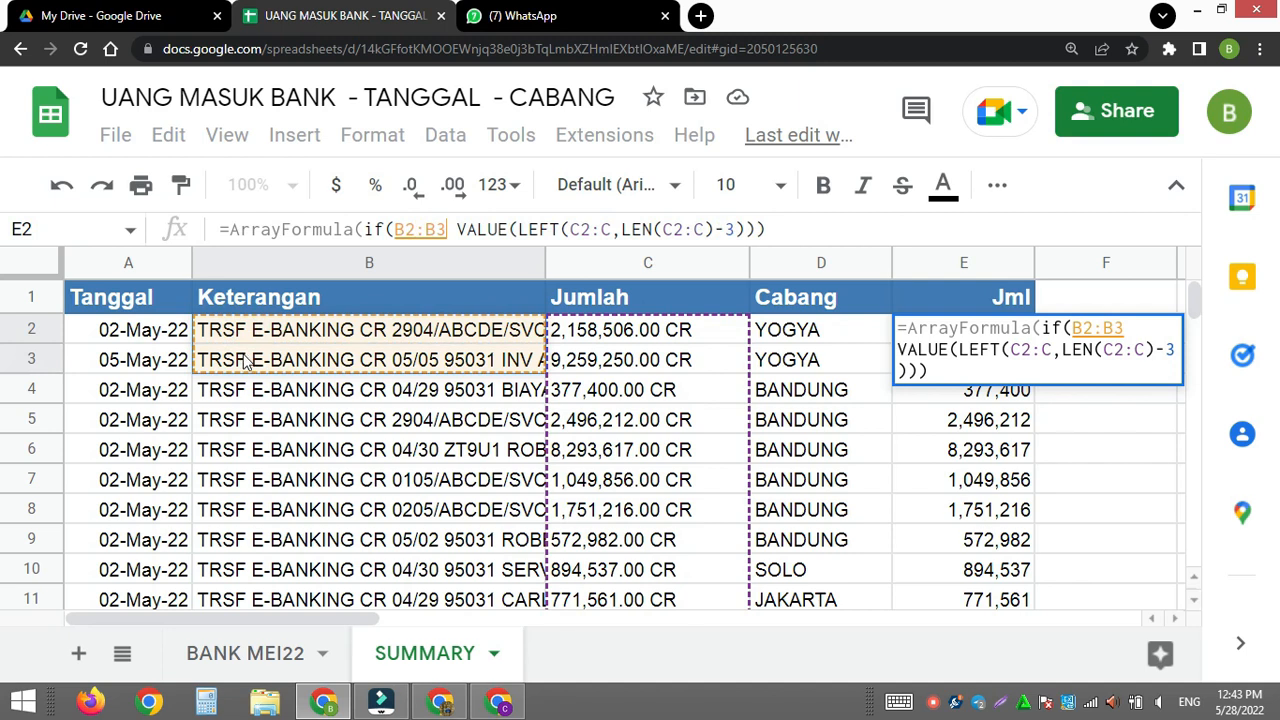
{"action": "key", "text": "BackSpace"}
{"action": "type", "text": "=\"\""}
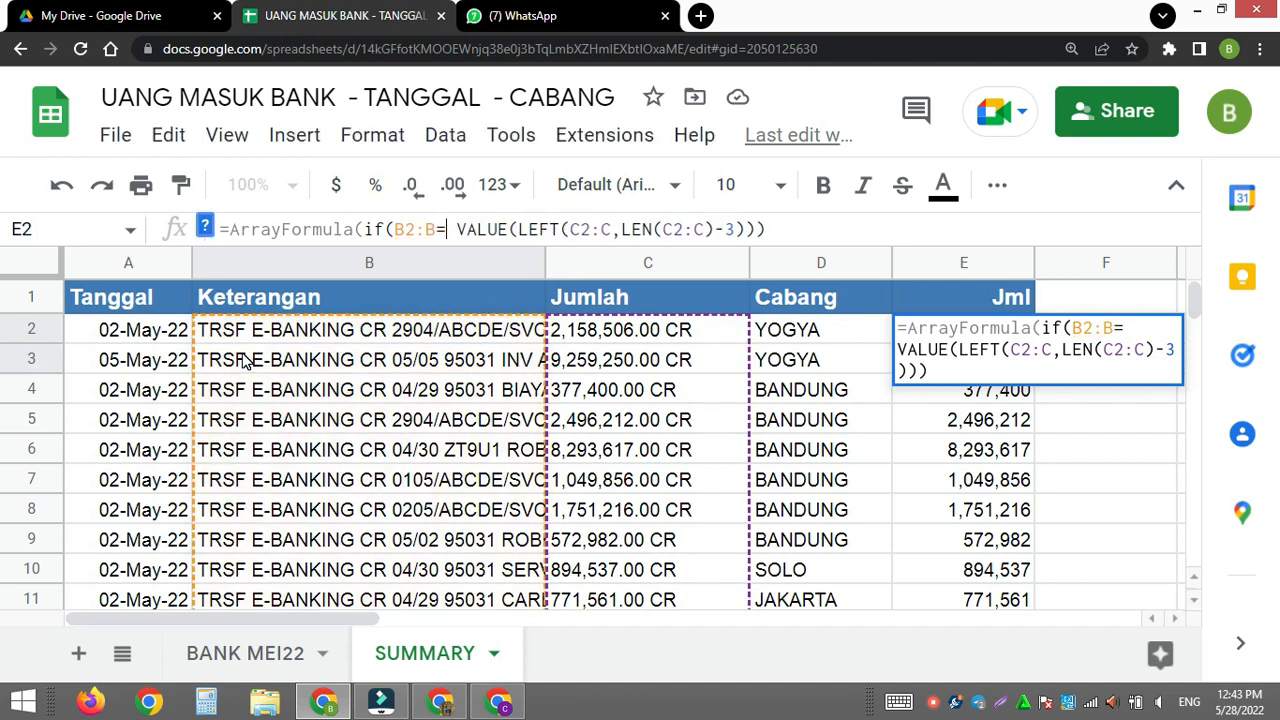
{"action": "type", "text": ","}
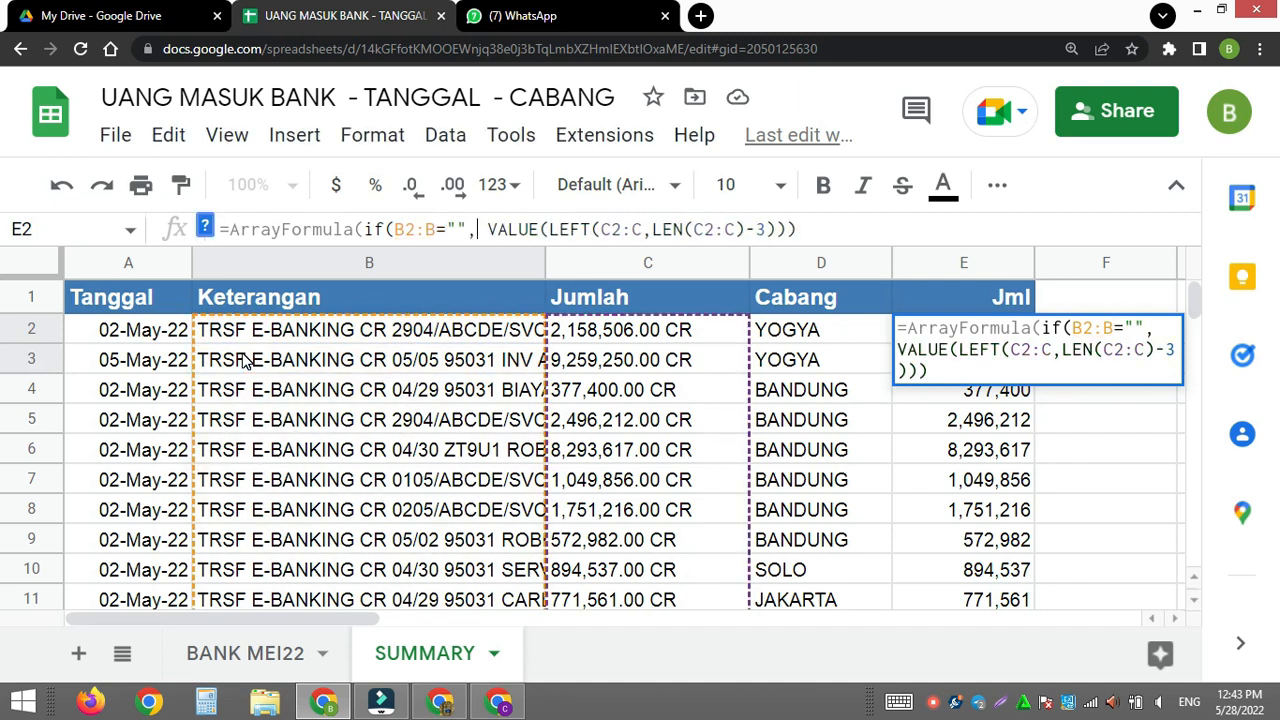
{"action": "type", "text": "\"\","}
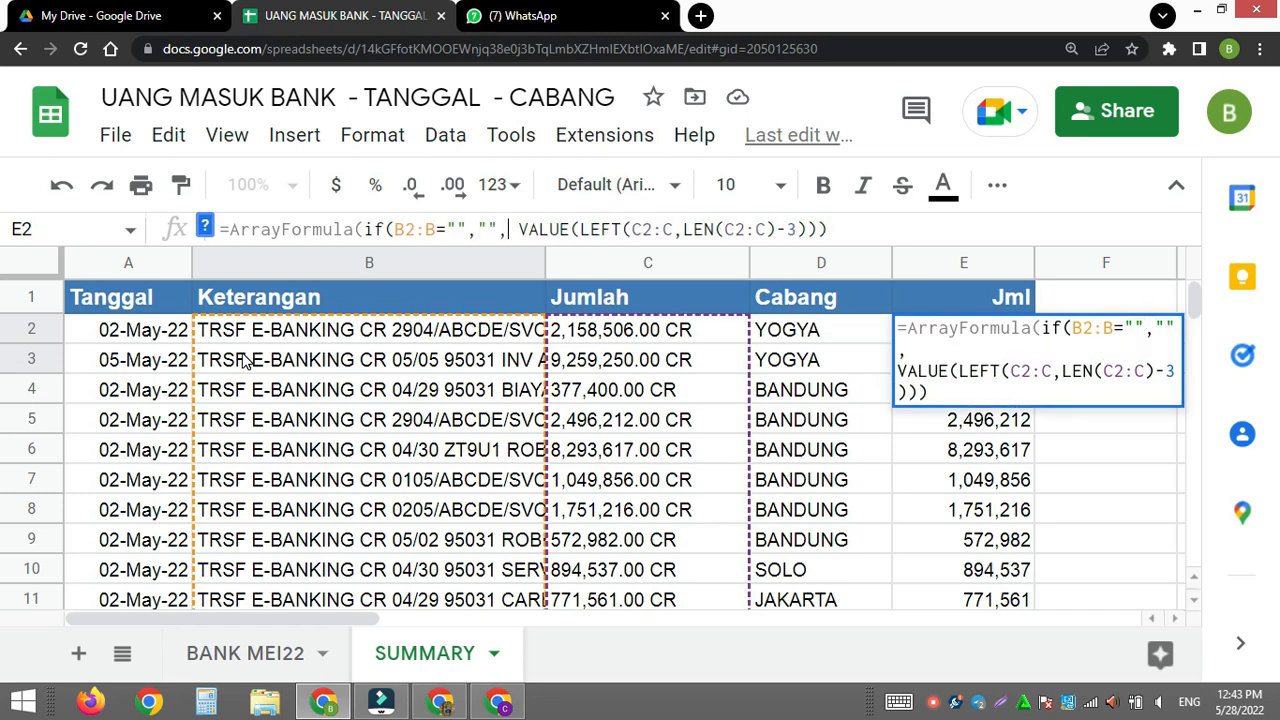
- Give the IF in E2 an empty string as its true result, keep the VALUE expression as the alternative, and enter the formula
{"action": "key", "text": "Return"}
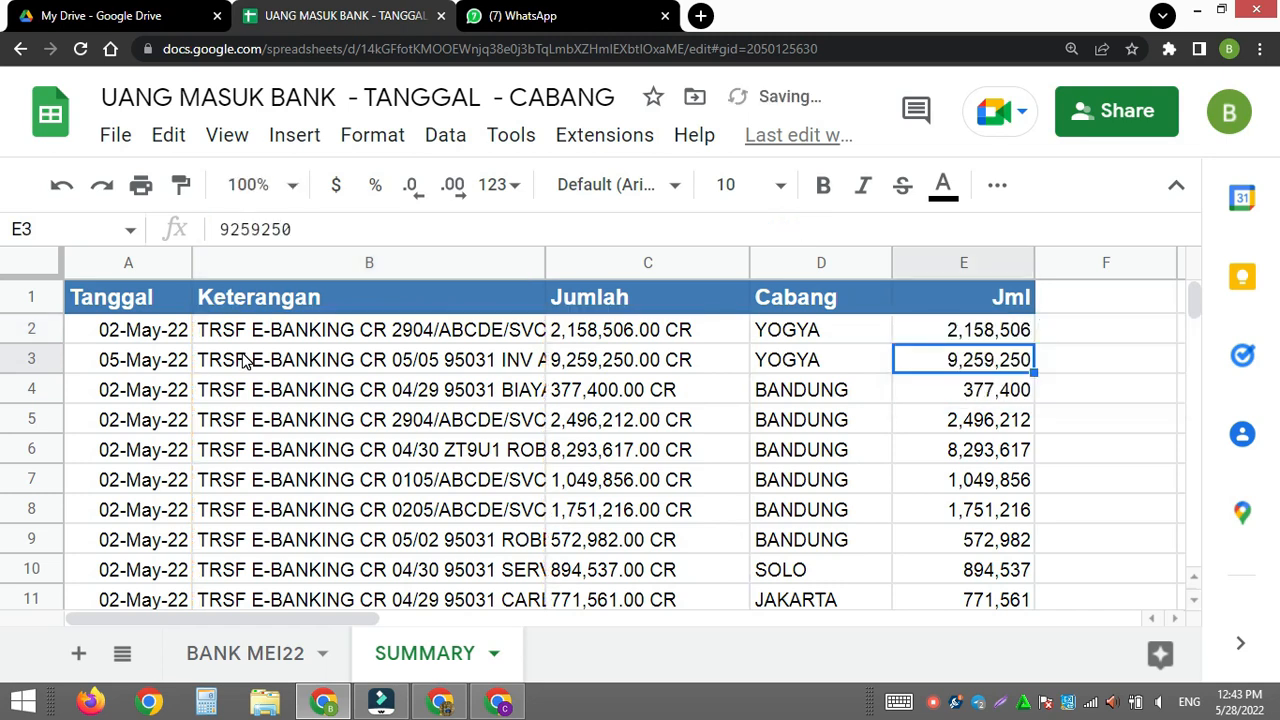
- Freeze header row 1 of the SUMMARY sheet
{"action": "scroll", "coordinate": [204, 333], "scroll_direction": "down", "scroll_amount": 3}
{"action": "scroll", "coordinate": [295, 388], "scroll_direction": "up", "scroll_amount": 3}
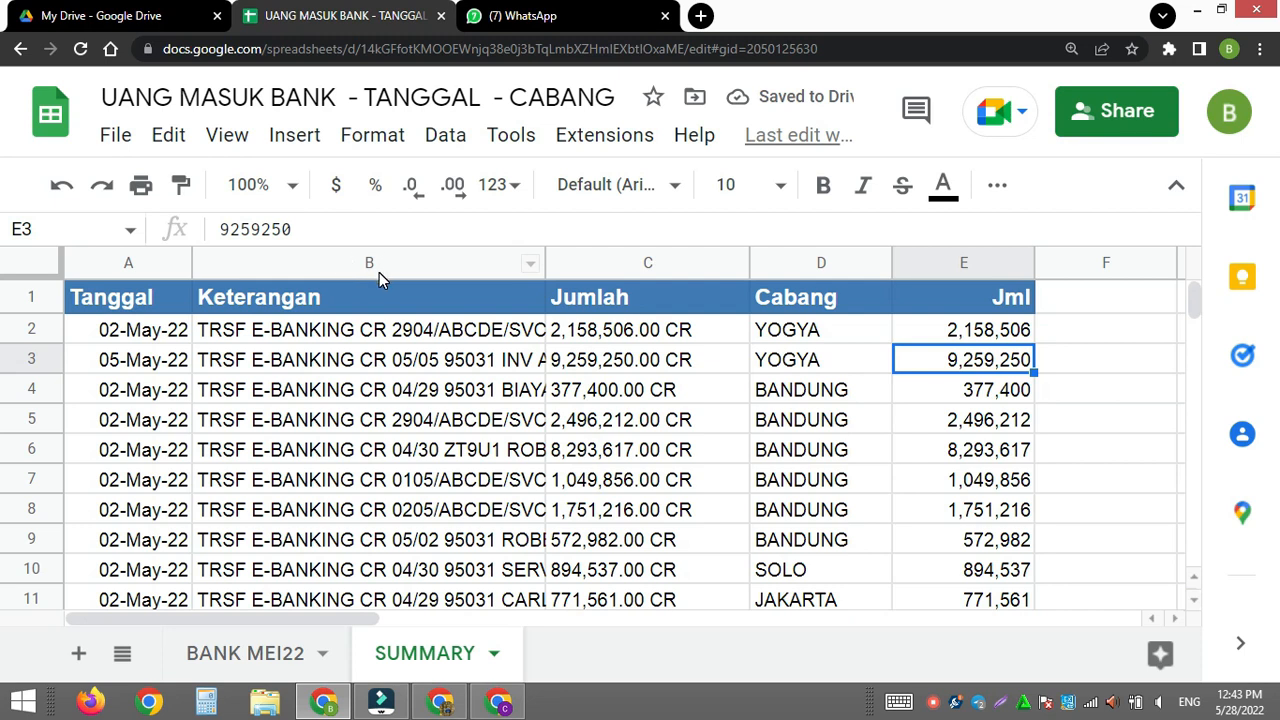
{"action": "left_click_drag", "start_coordinate": [379, 277], "coordinate": [373, 308]}
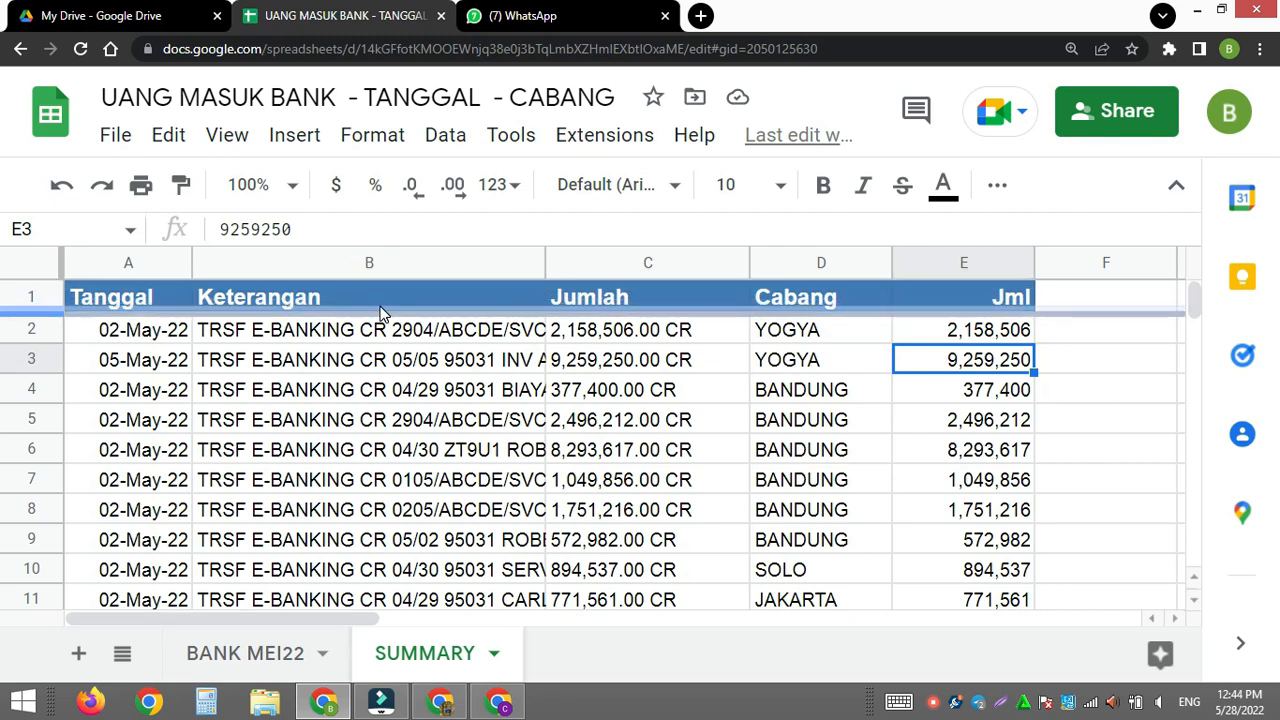
- Look through the SUMMARY rows to the end of the data and examine the formulas in A2 and E2
{"action": "scroll", "coordinate": [557, 520], "scroll_direction": "down", "scroll_amount": 10}
{"action": "scroll", "coordinate": [557, 487], "scroll_direction": "down", "scroll_amount": 10}
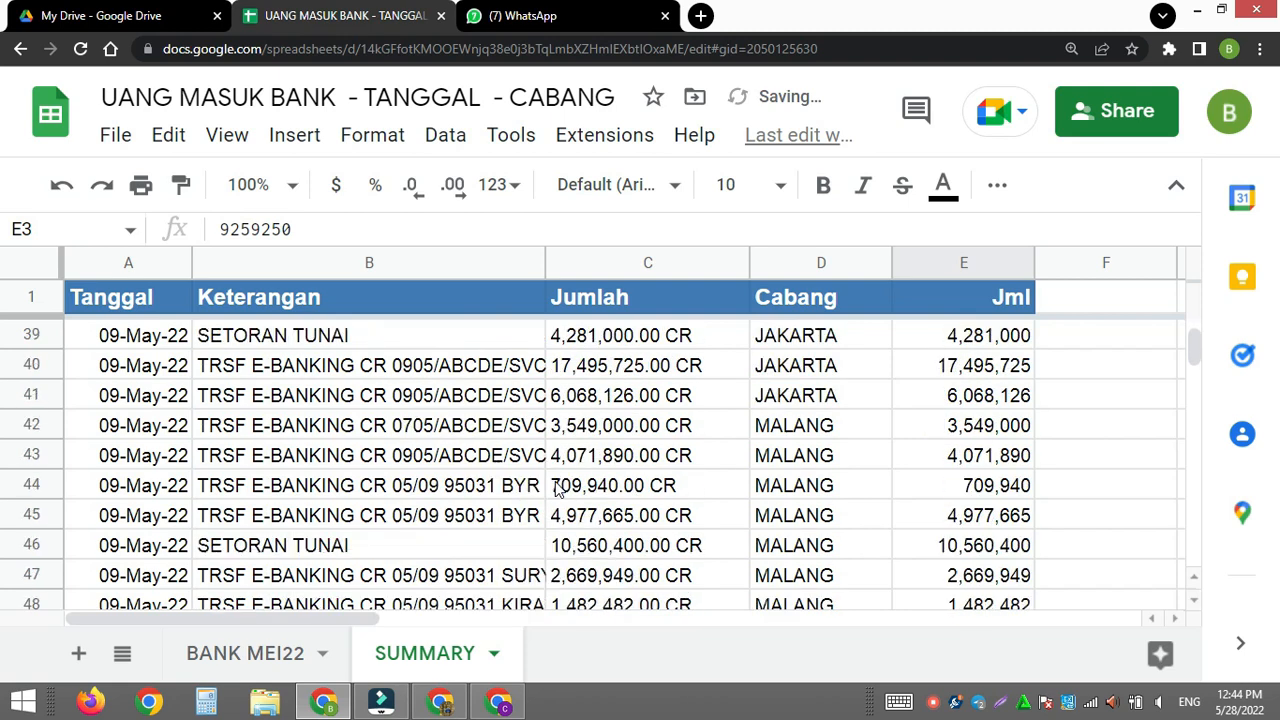
{"action": "scroll", "coordinate": [557, 487], "scroll_direction": "up", "scroll_amount": 2}
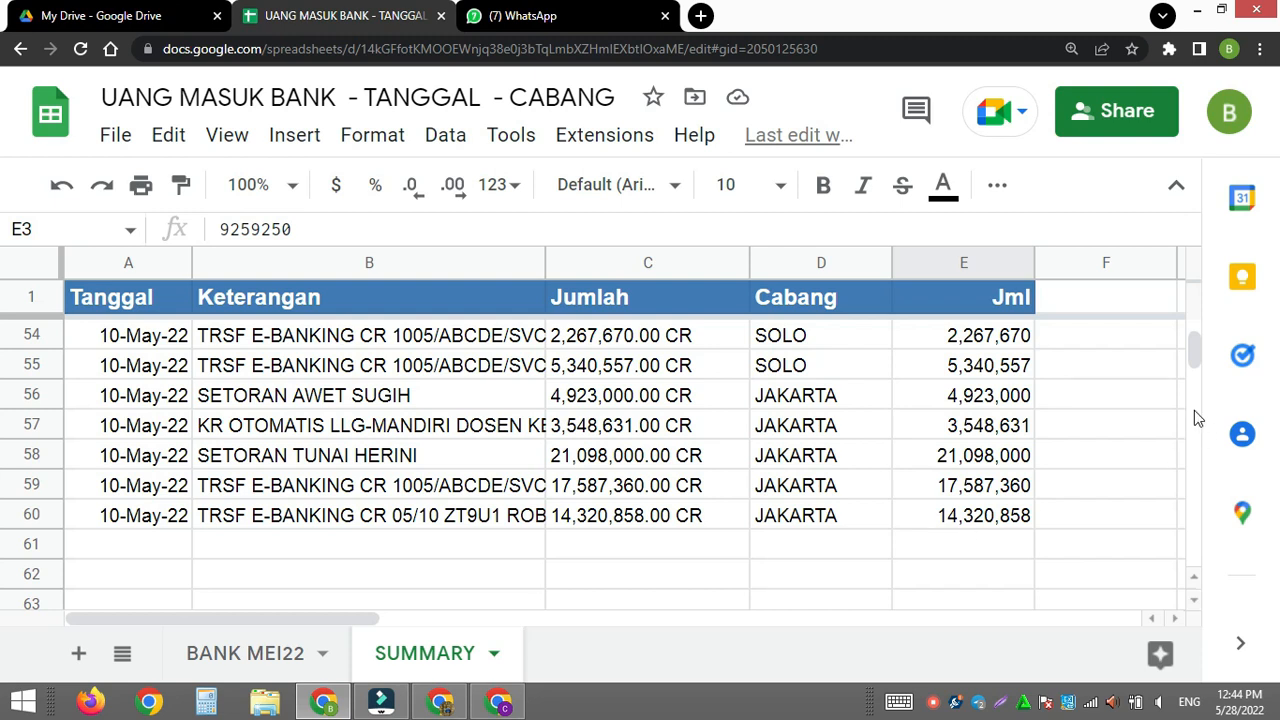
{"action": "left_click_drag", "start_coordinate": [1193, 352], "coordinate": [1194, 335]}
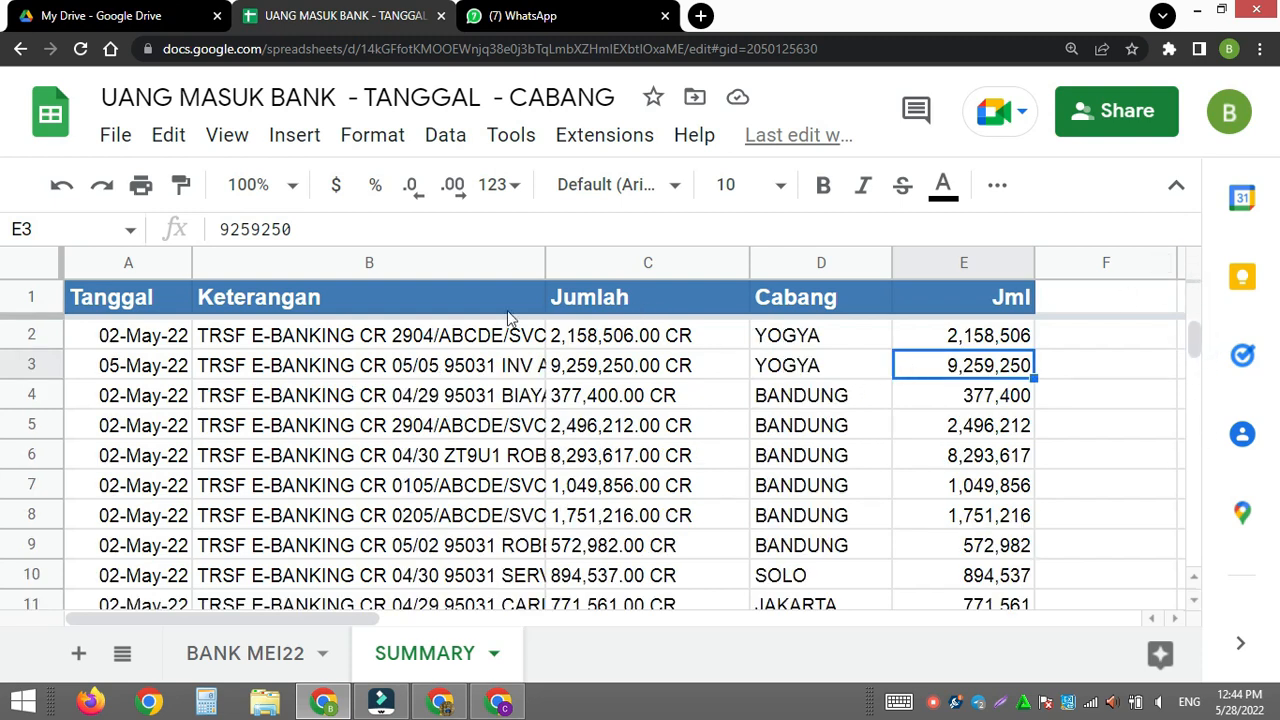
{"action": "left_click", "coordinate": [945, 332]}
{"action": "left_click", "coordinate": [108, 338]}
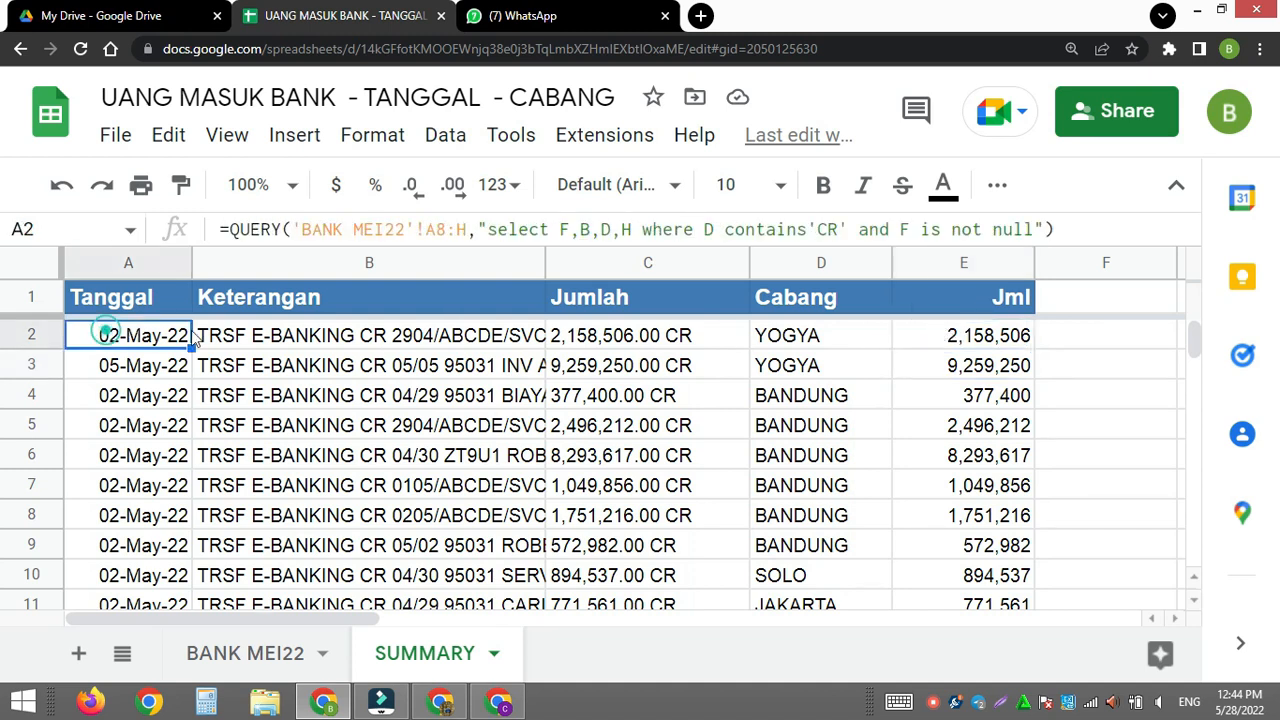
{"action": "left_click", "coordinate": [912, 336]}
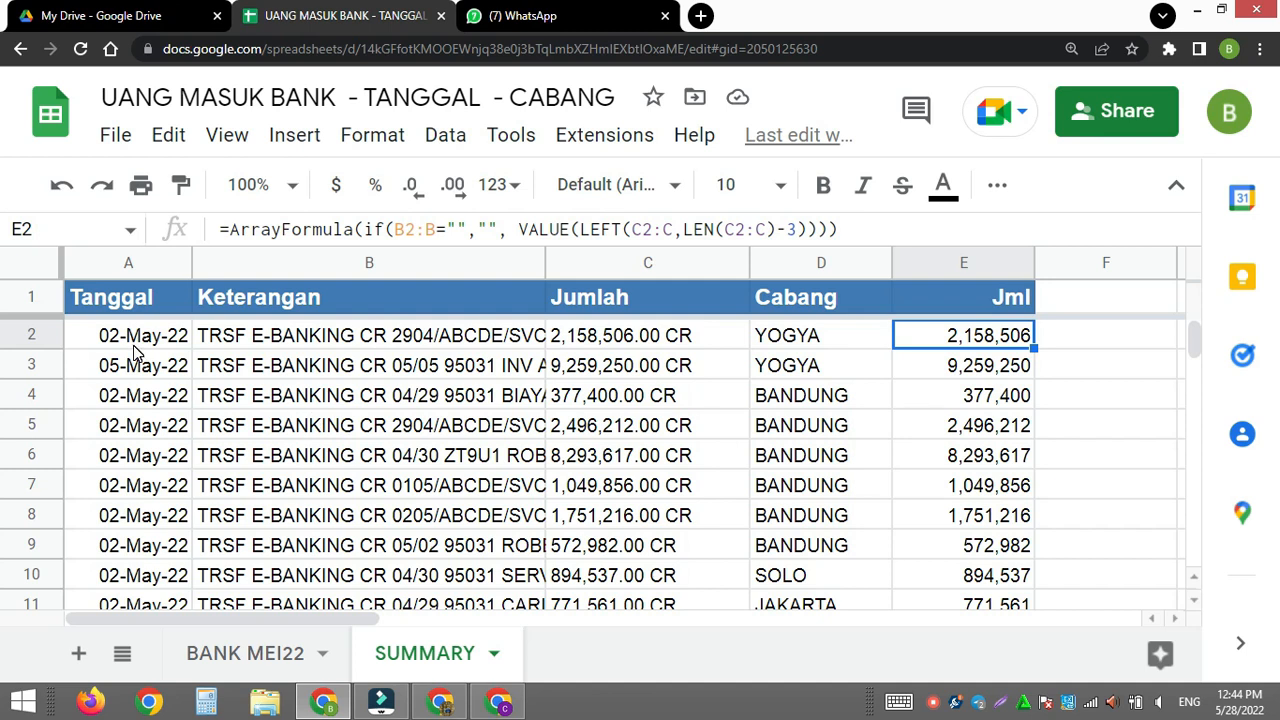
{"action": "left_click", "coordinate": [135, 345]}
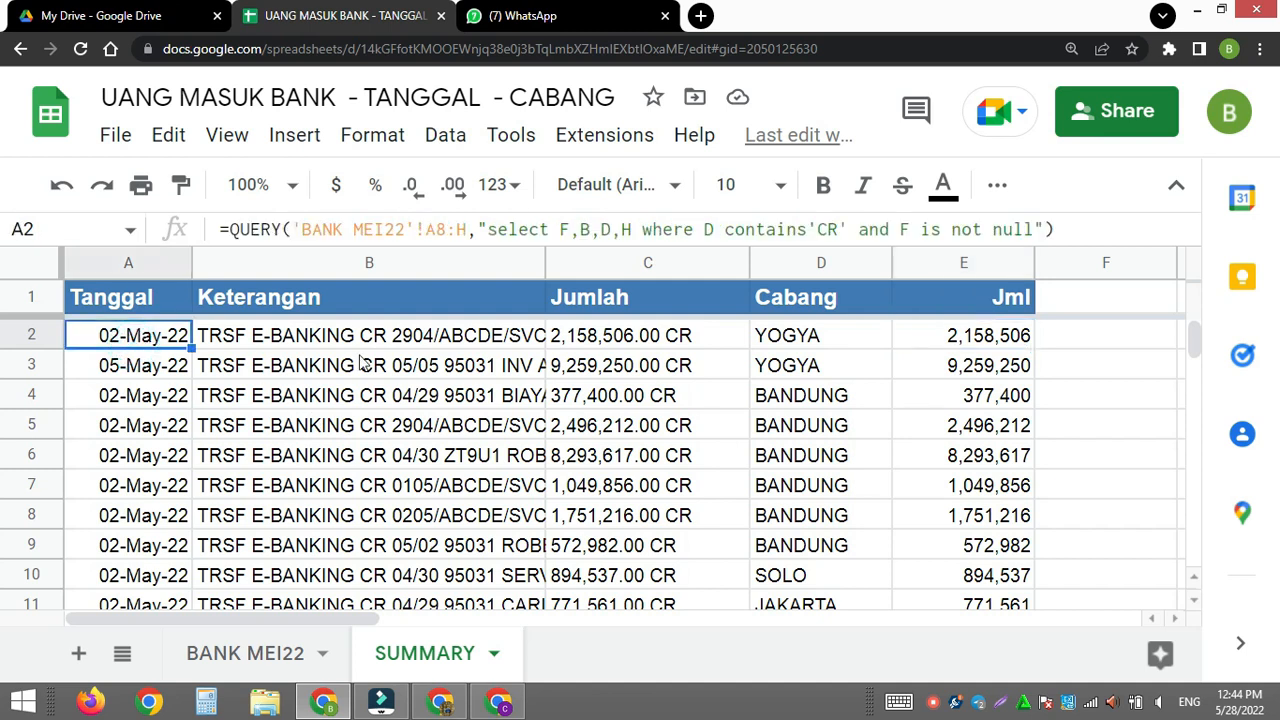
{"action": "left_click", "coordinate": [815, 343]}
{"action": "left_click", "coordinate": [948, 341]}
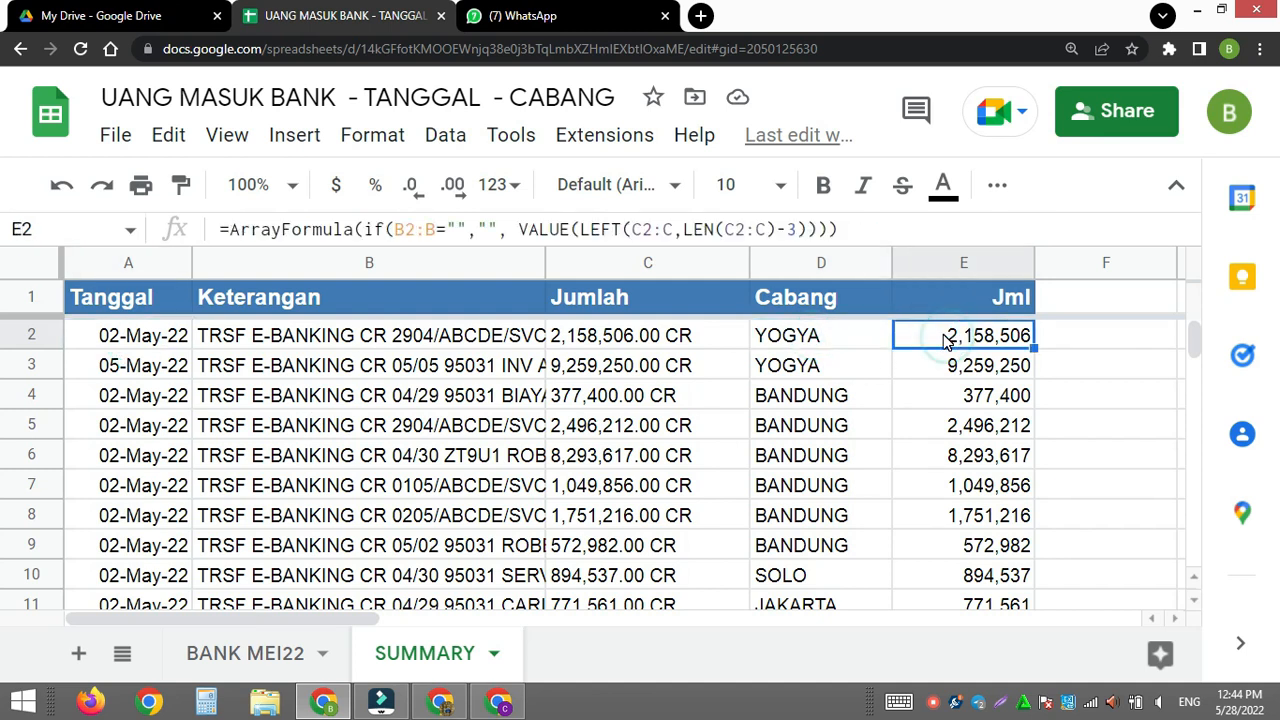
- Widen the Keterangan column B to show more of the transaction descriptions
{"action": "left_click", "coordinate": [450, 348]}
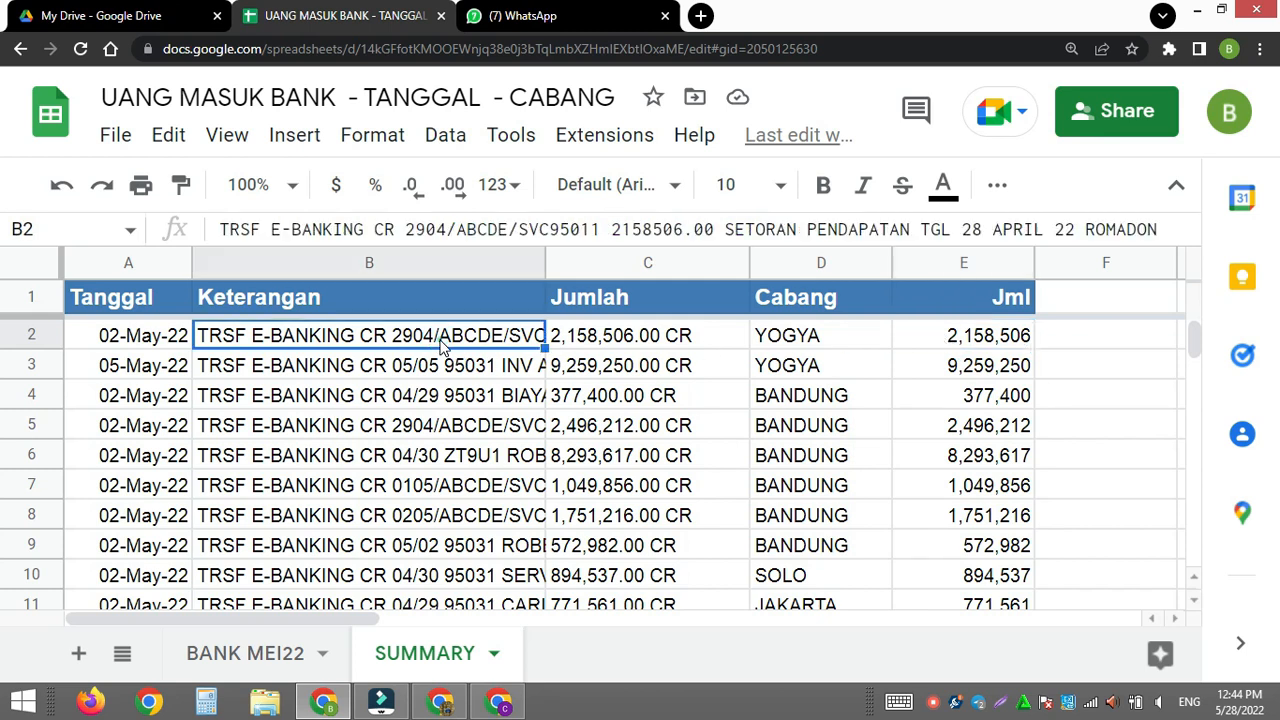
{"action": "left_click_drag", "start_coordinate": [544, 265], "coordinate": [720, 265]}
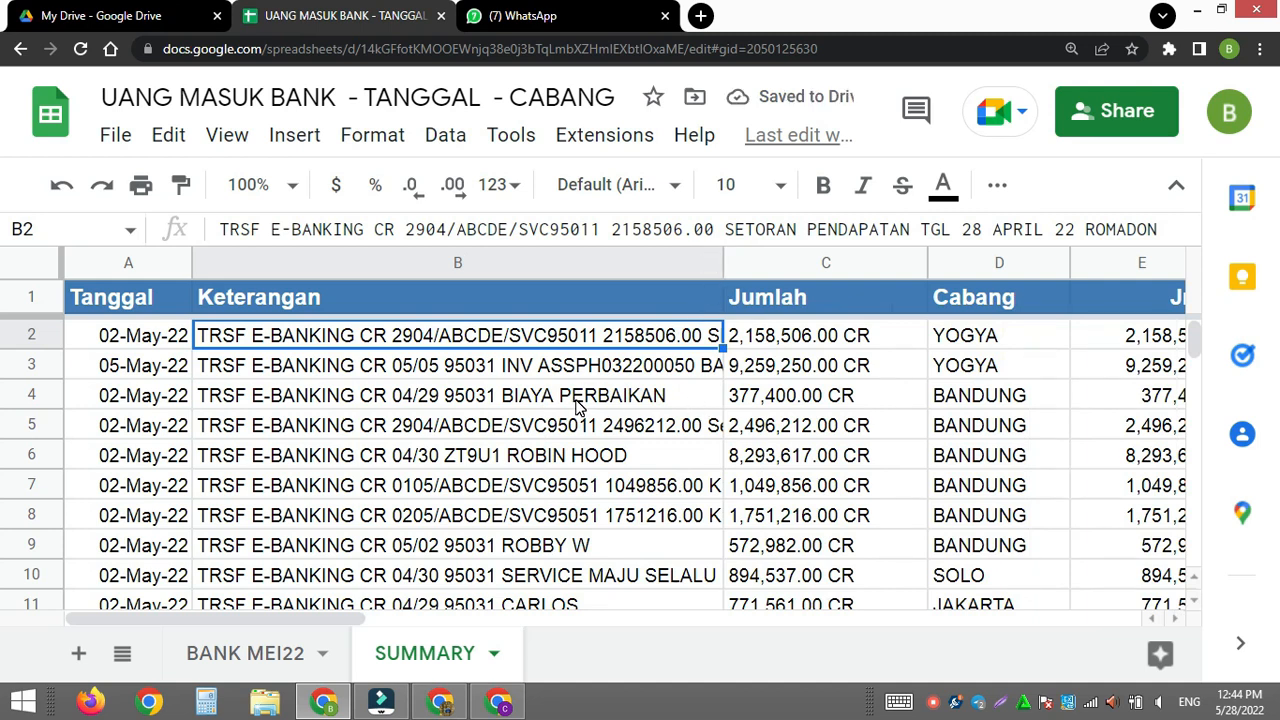
- Enter the heading Tgl&Jml in F1
{"action": "left_click", "coordinate": [346, 617]}
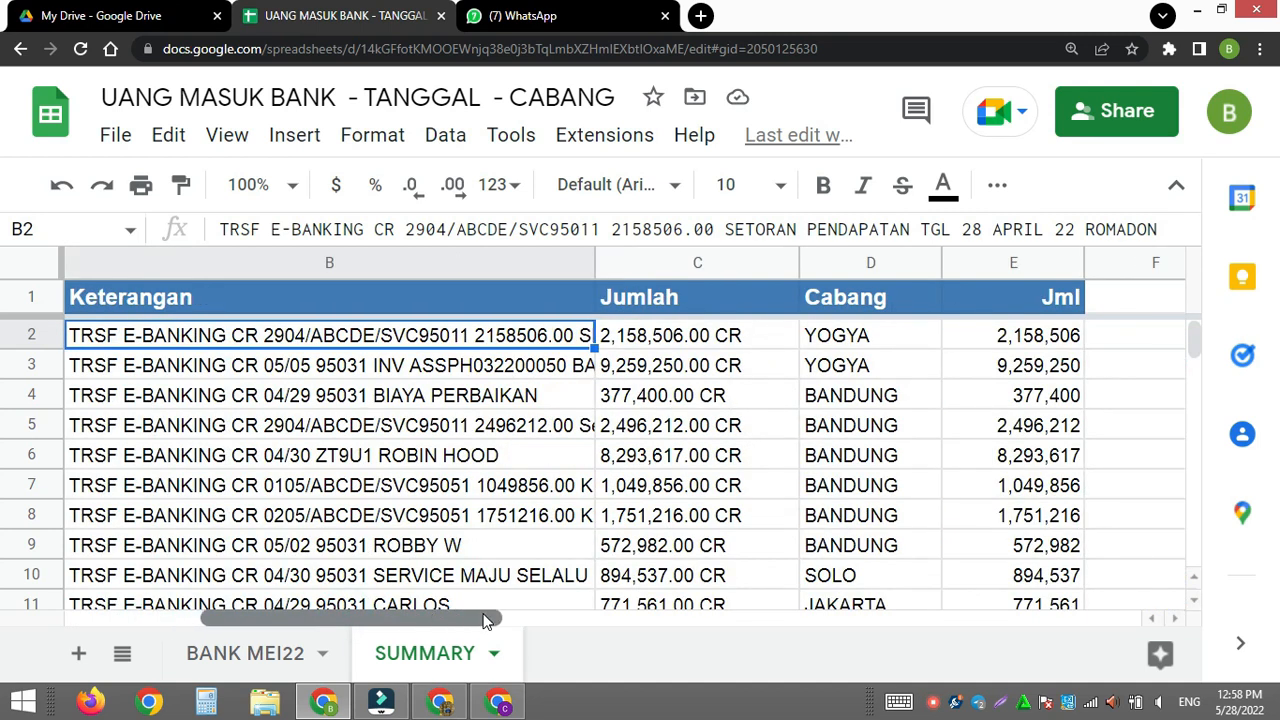
{"action": "left_click_drag", "start_coordinate": [483, 620], "coordinate": [531, 620]}
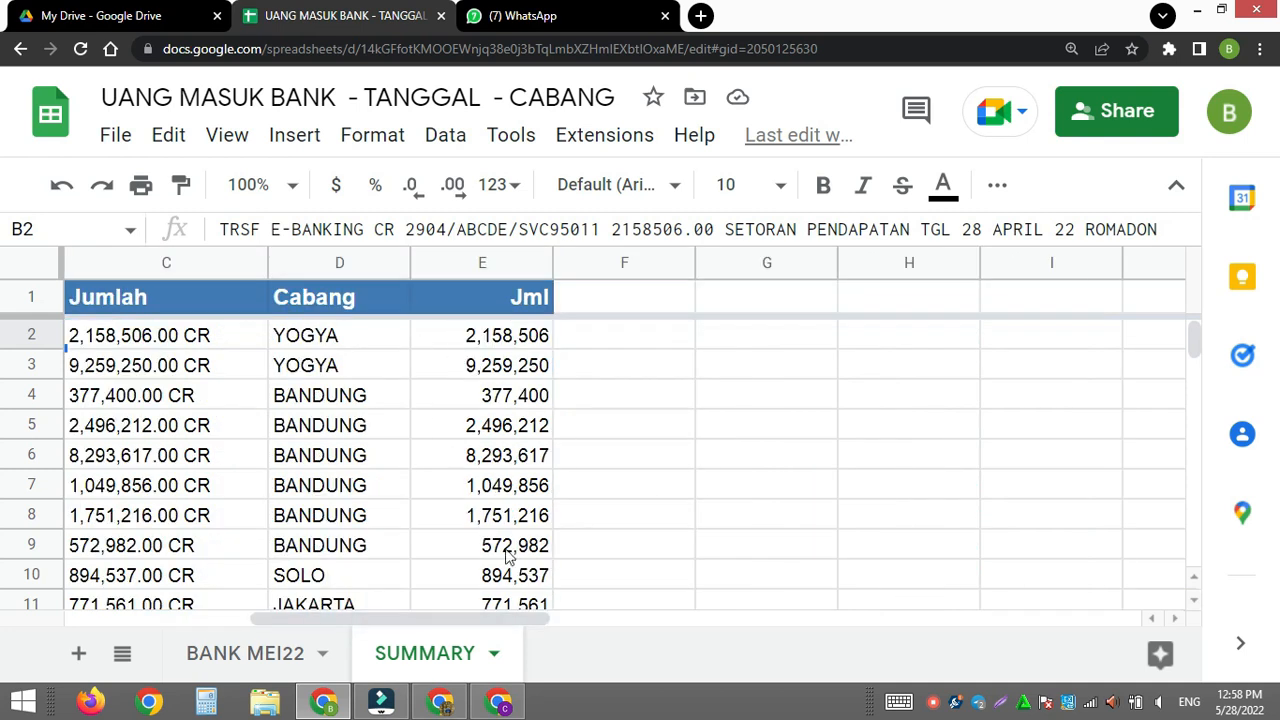
{"action": "left_click_drag", "start_coordinate": [386, 618], "coordinate": [195, 590]}
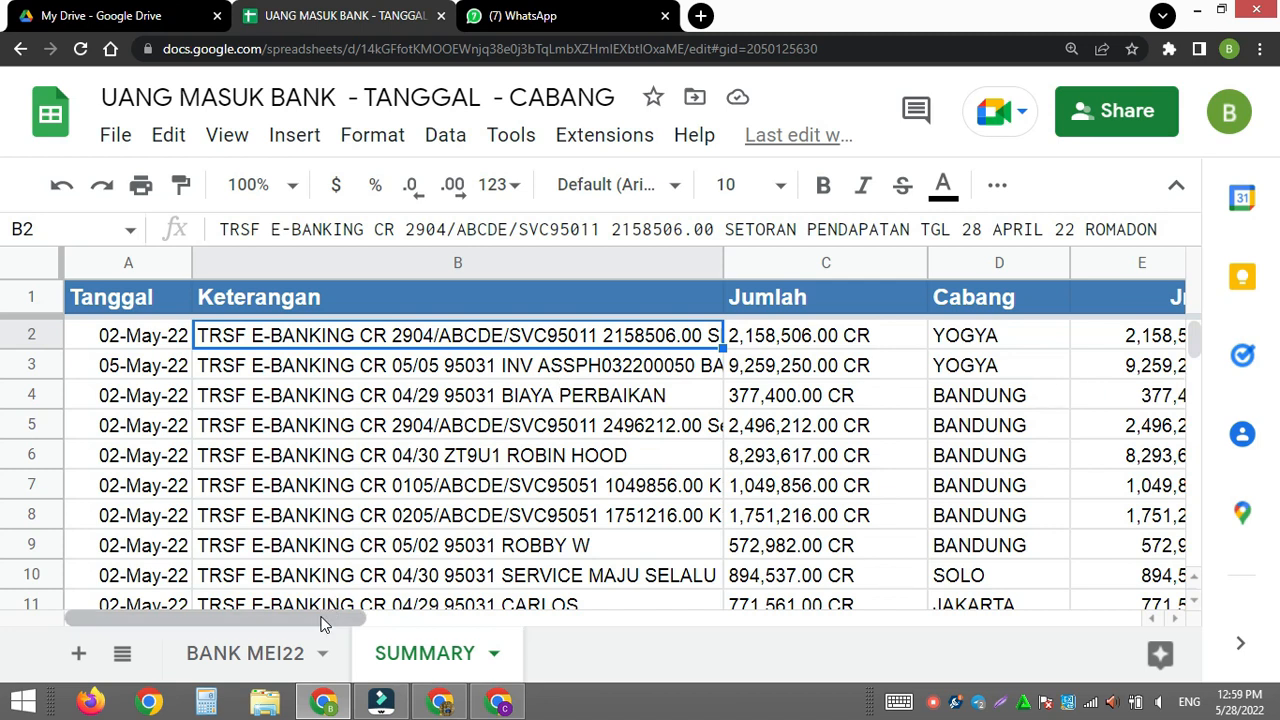
{"action": "left_click_drag", "start_coordinate": [322, 622], "coordinate": [551, 596]}
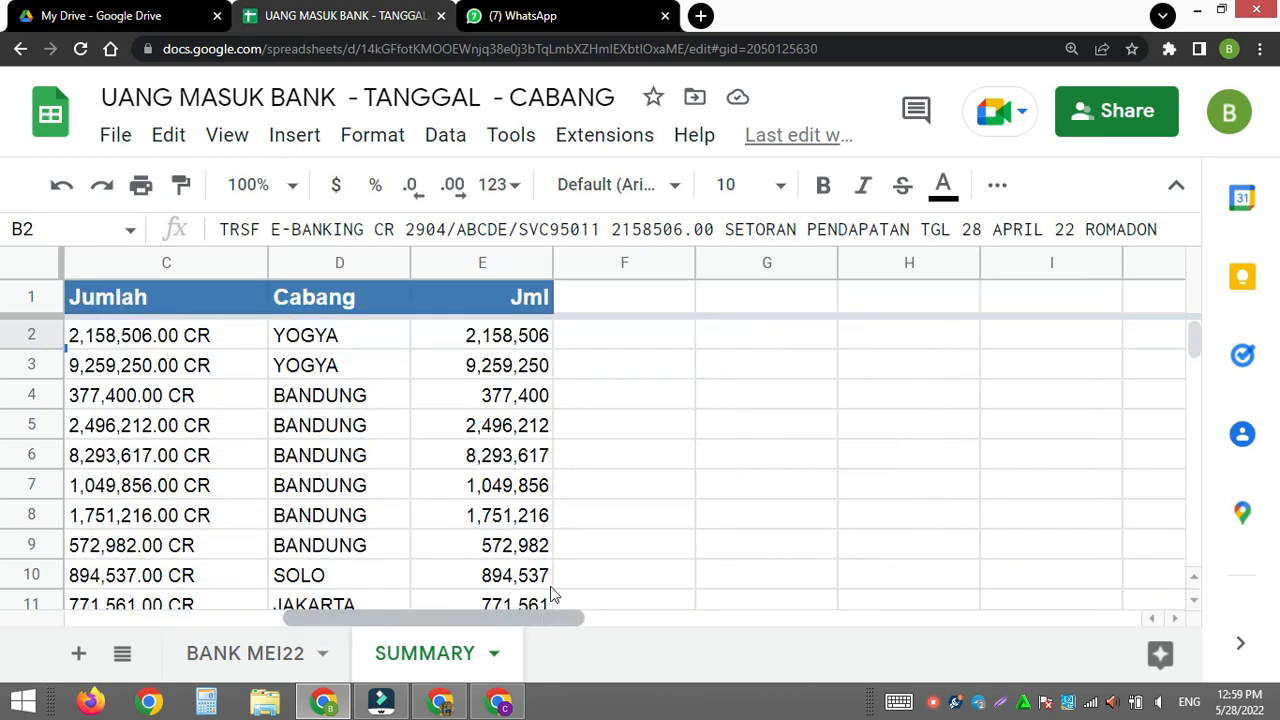
{"action": "left_click", "coordinate": [613, 336]}
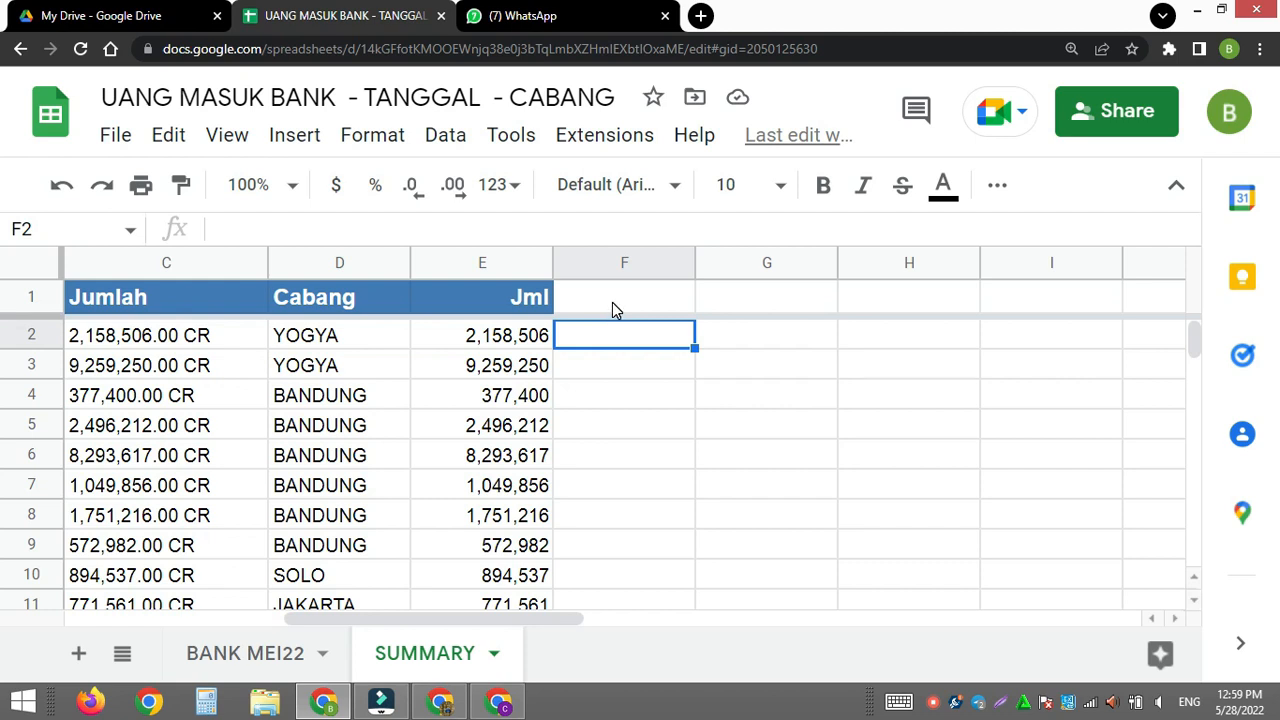
{"action": "left_click", "coordinate": [613, 306]}
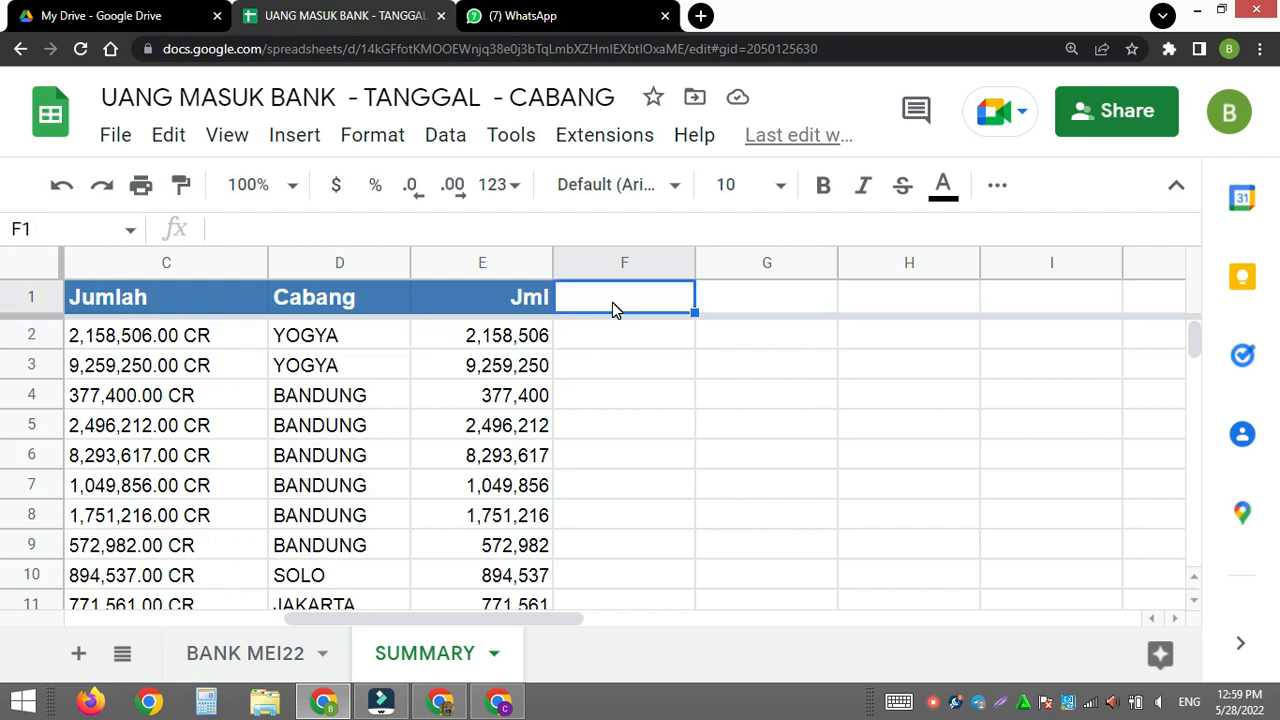
{"action": "type", "text": "Tgl"}
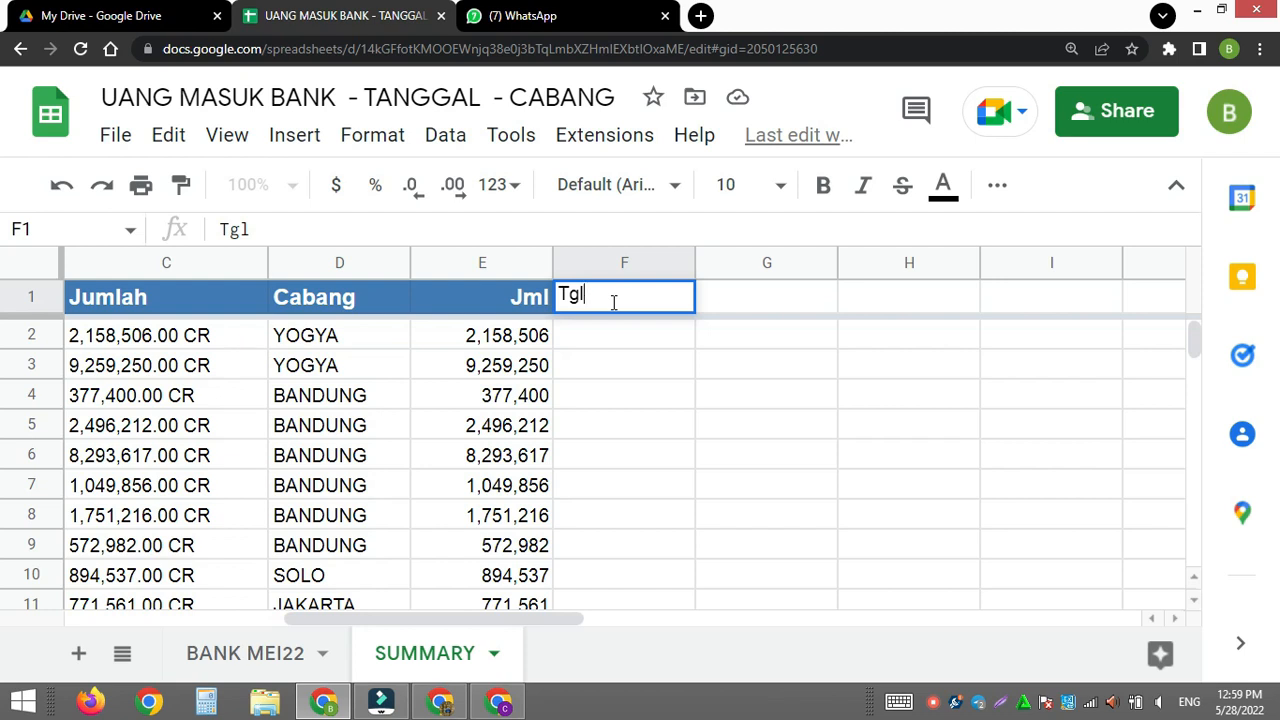
{"action": "type", "text": "&Jml"}
{"action": "key", "text": "Return"}
- Copy the header formatting of E1 to the Tgl&Jml heading in F1
{"action": "left_click", "coordinate": [540, 300]}
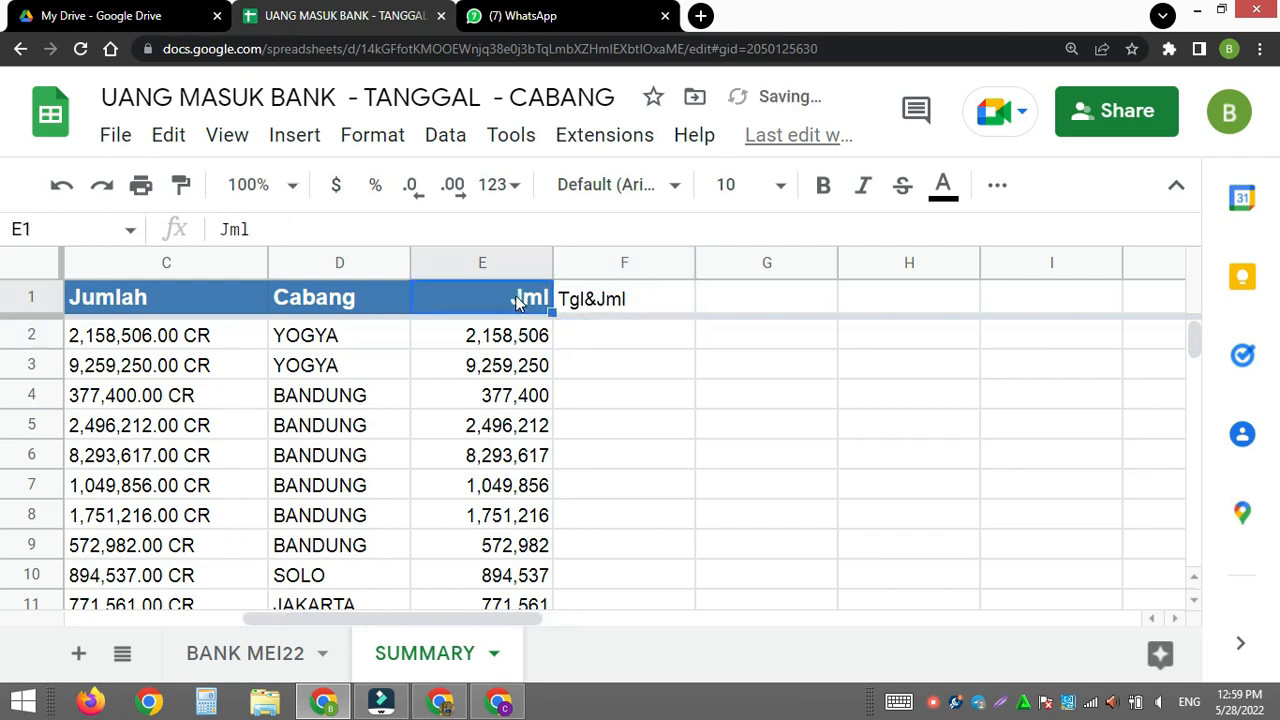
{"action": "left_click", "coordinate": [180, 187]}
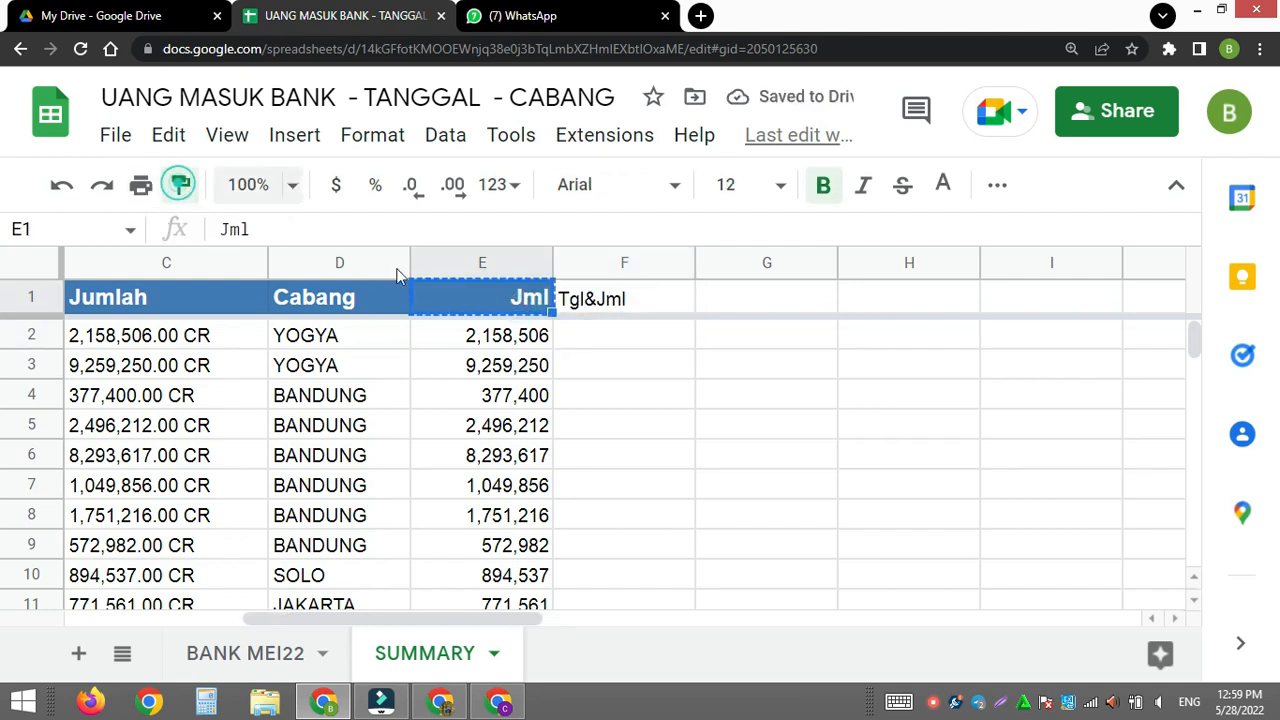
{"action": "left_click", "coordinate": [626, 312]}
- Fill the Tgl&Jml column from F2 with an array formula joining Tanggal and Jml: =ArrayFormula(A2:A&E2:E)
{"action": "left_click", "coordinate": [641, 366]}
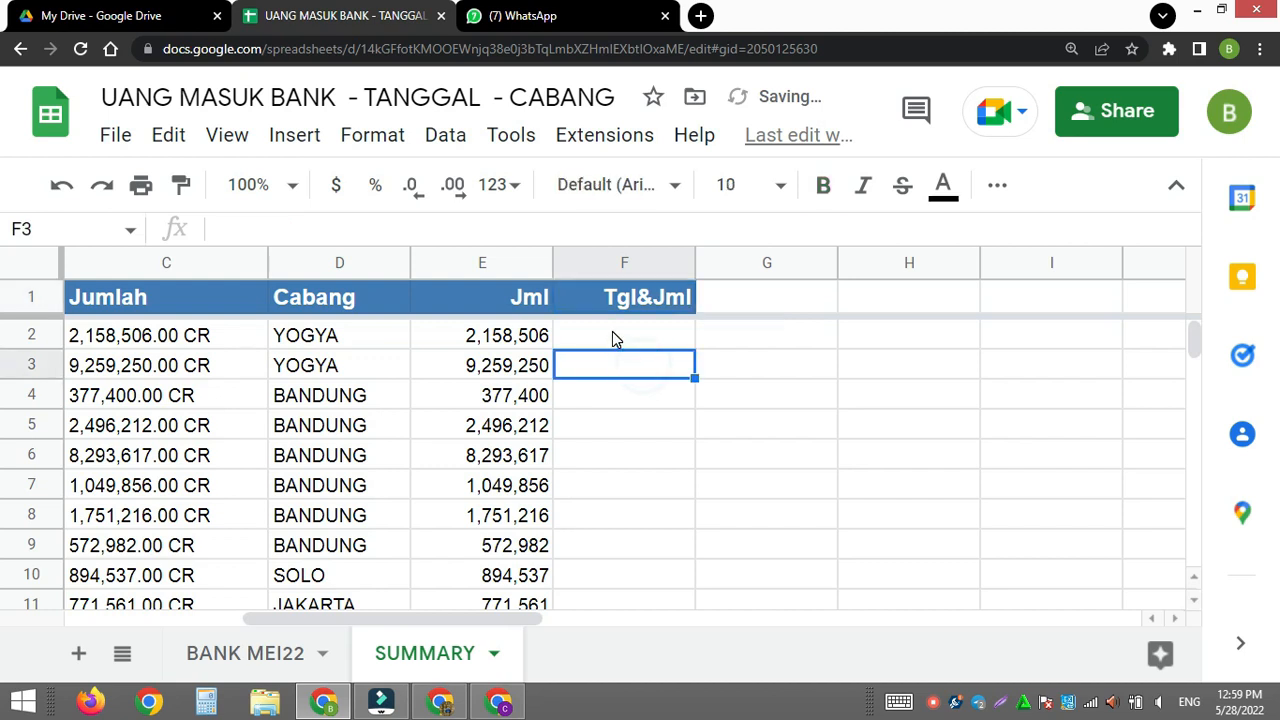
{"action": "left_click", "coordinate": [612, 334]}
{"action": "type", "text": "="}
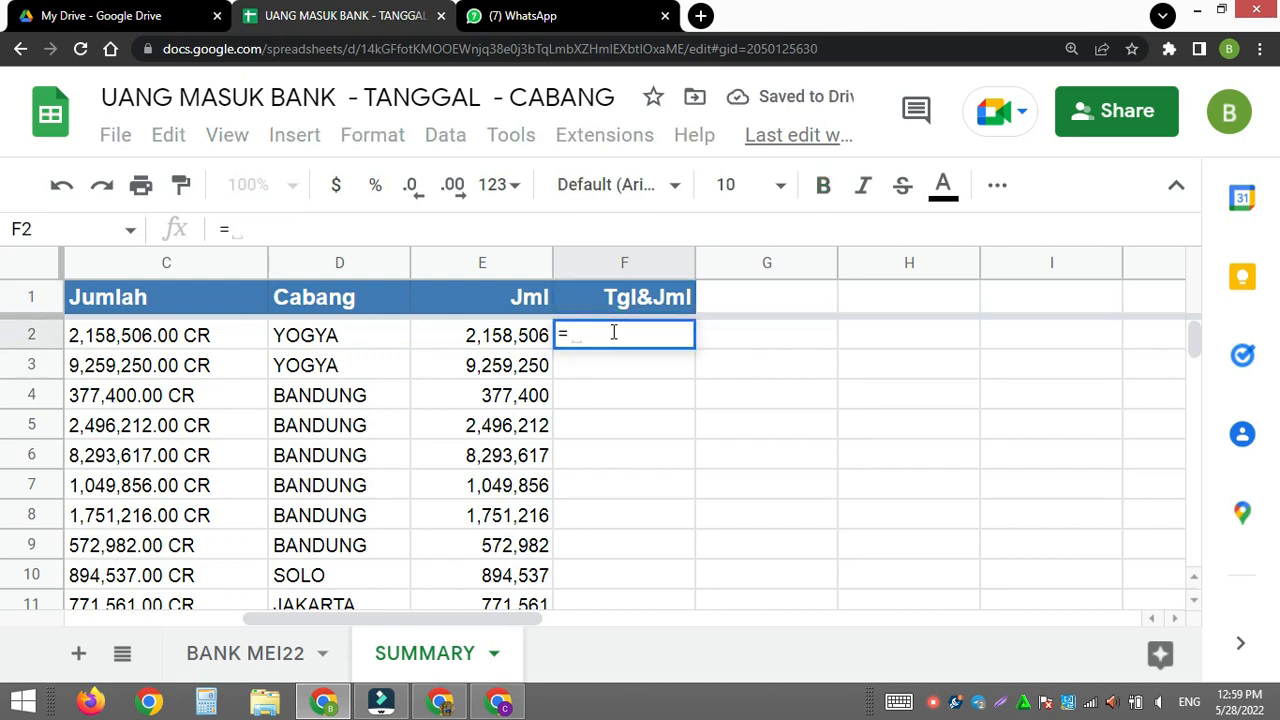
{"action": "left_click_drag", "start_coordinate": [400, 614], "coordinate": [168, 597]}
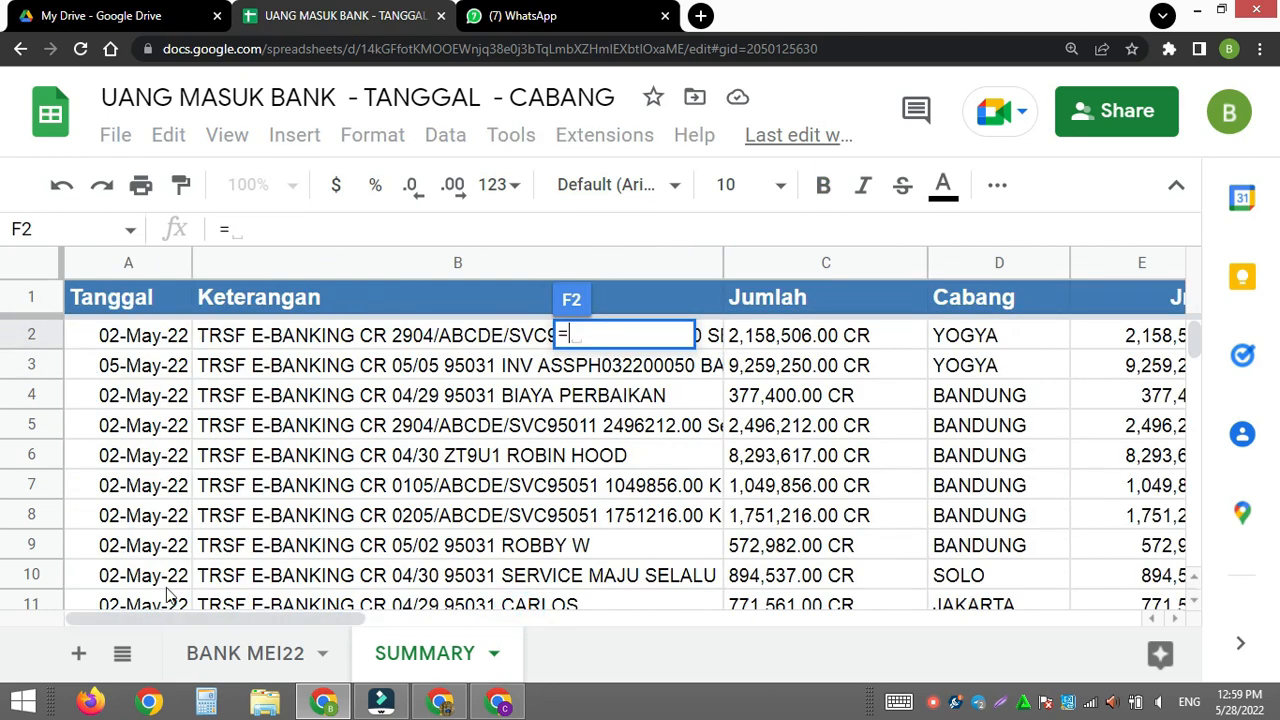
{"action": "left_click", "coordinate": [121, 342]}
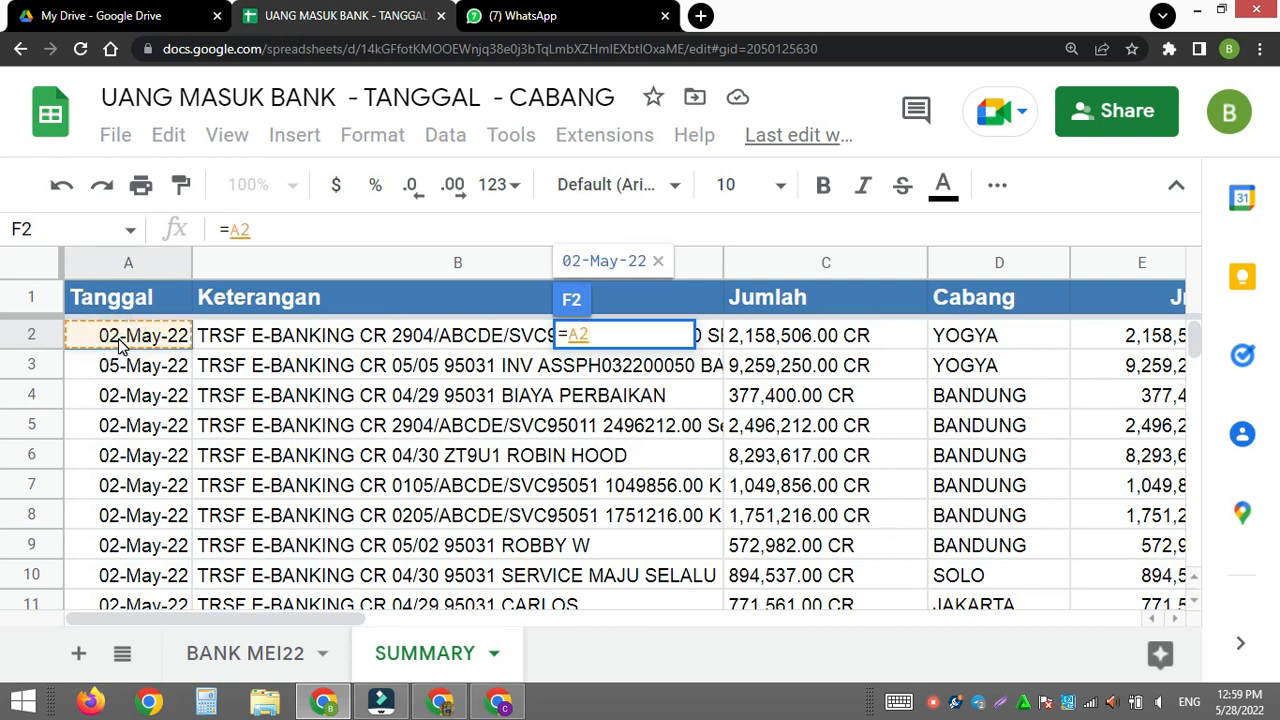
{"action": "left_click_drag", "start_coordinate": [121, 355], "coordinate": [121, 366]}
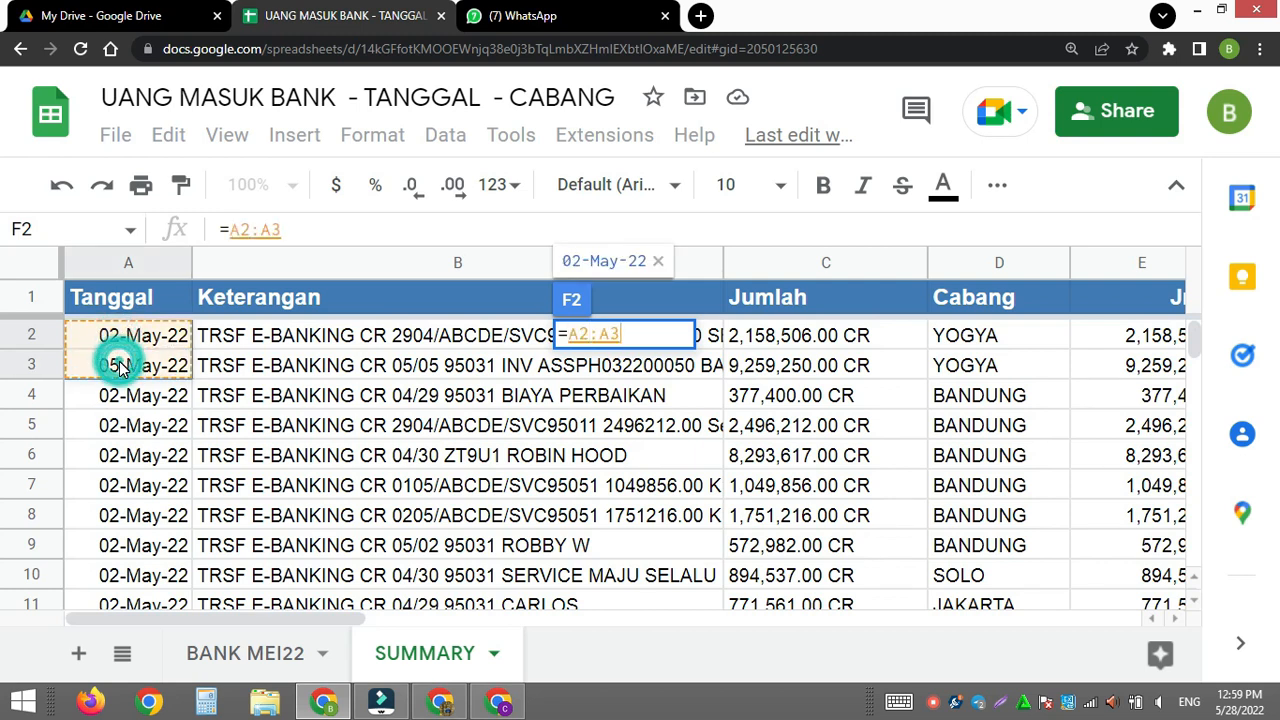
{"action": "key", "text": "BackSpace"}
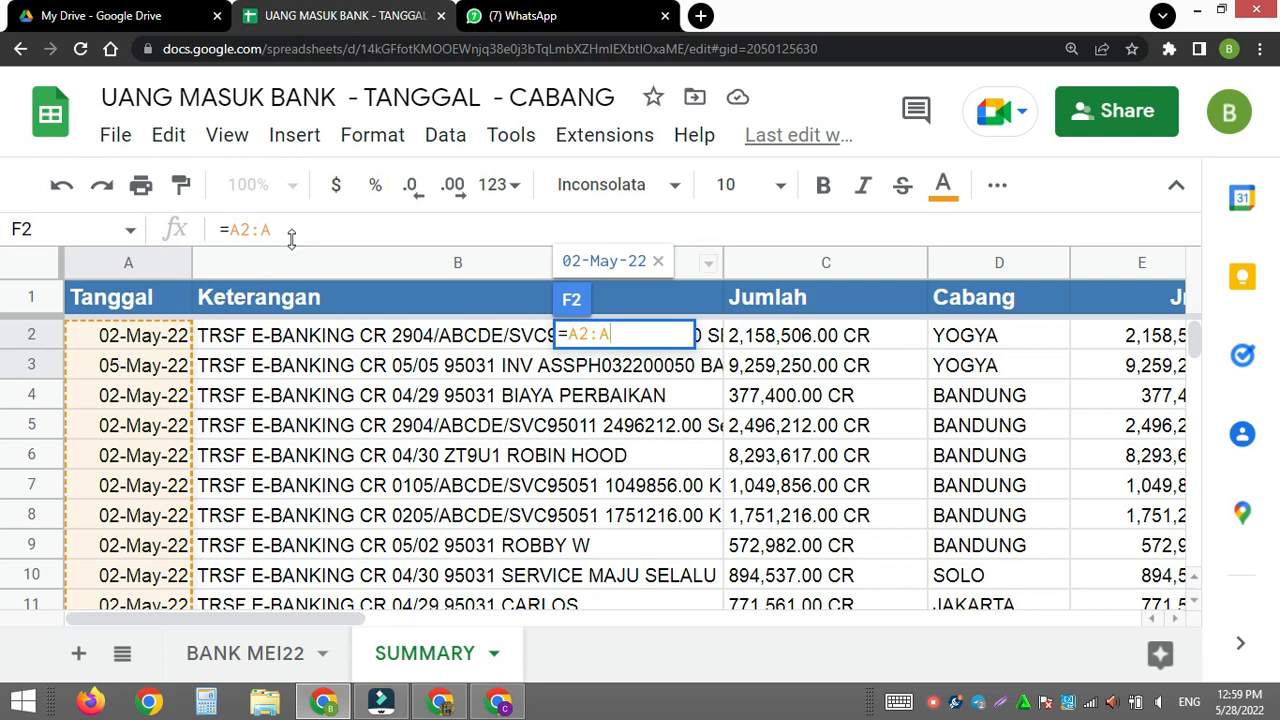
{"action": "left_click", "coordinate": [290, 238]}
{"action": "type", "text": "&"}
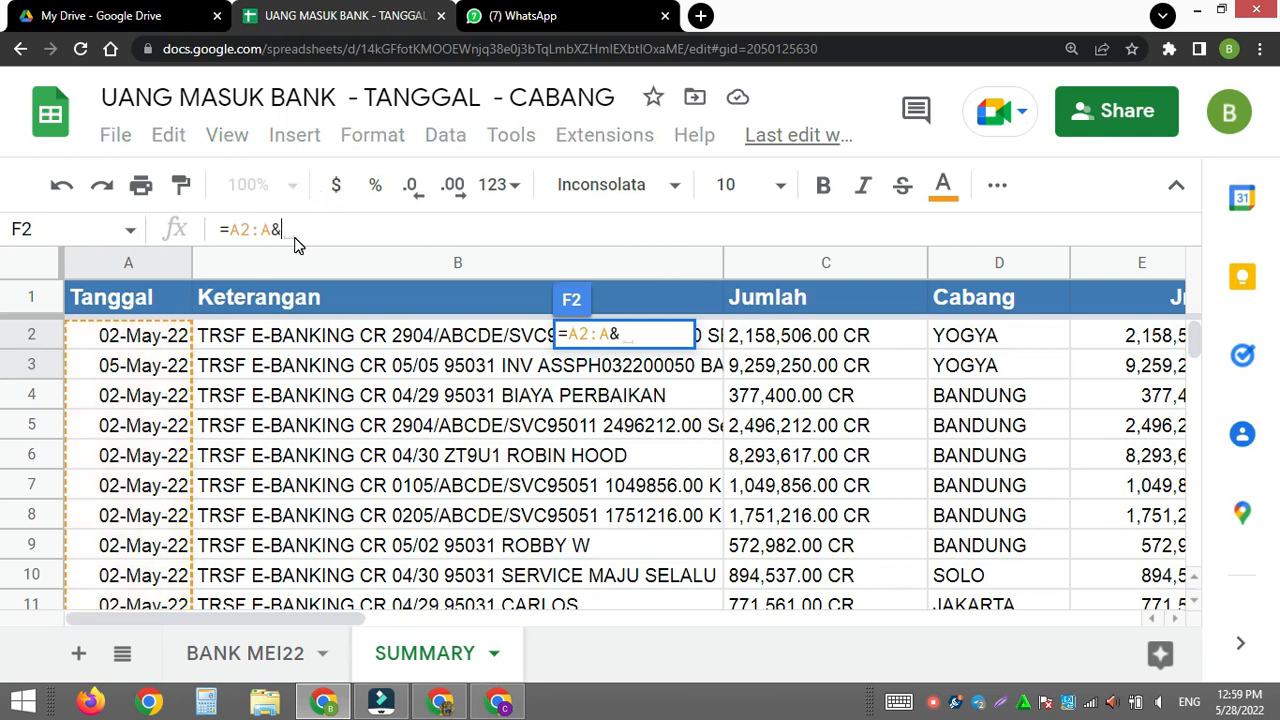
{"action": "left_click", "coordinate": [1101, 345]}
{"action": "left_click_drag", "start_coordinate": [1101, 353], "coordinate": [1101, 372]}
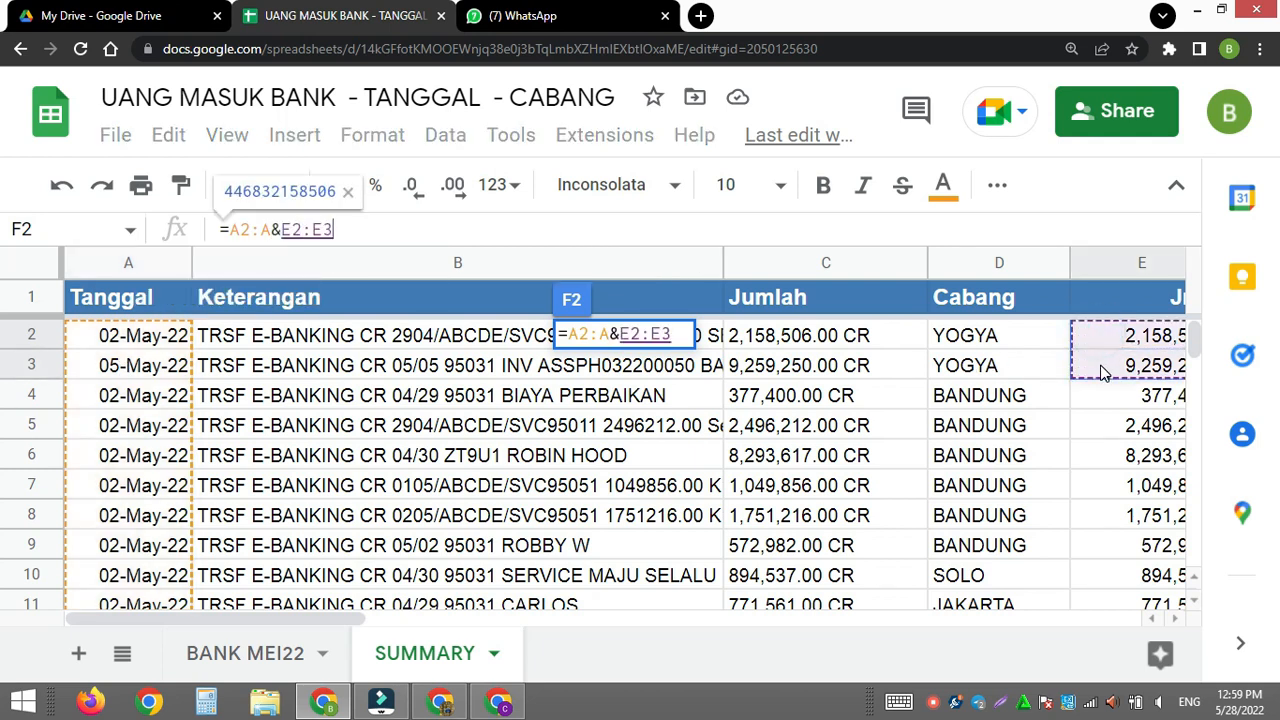
{"action": "key", "text": "BackSpace"}
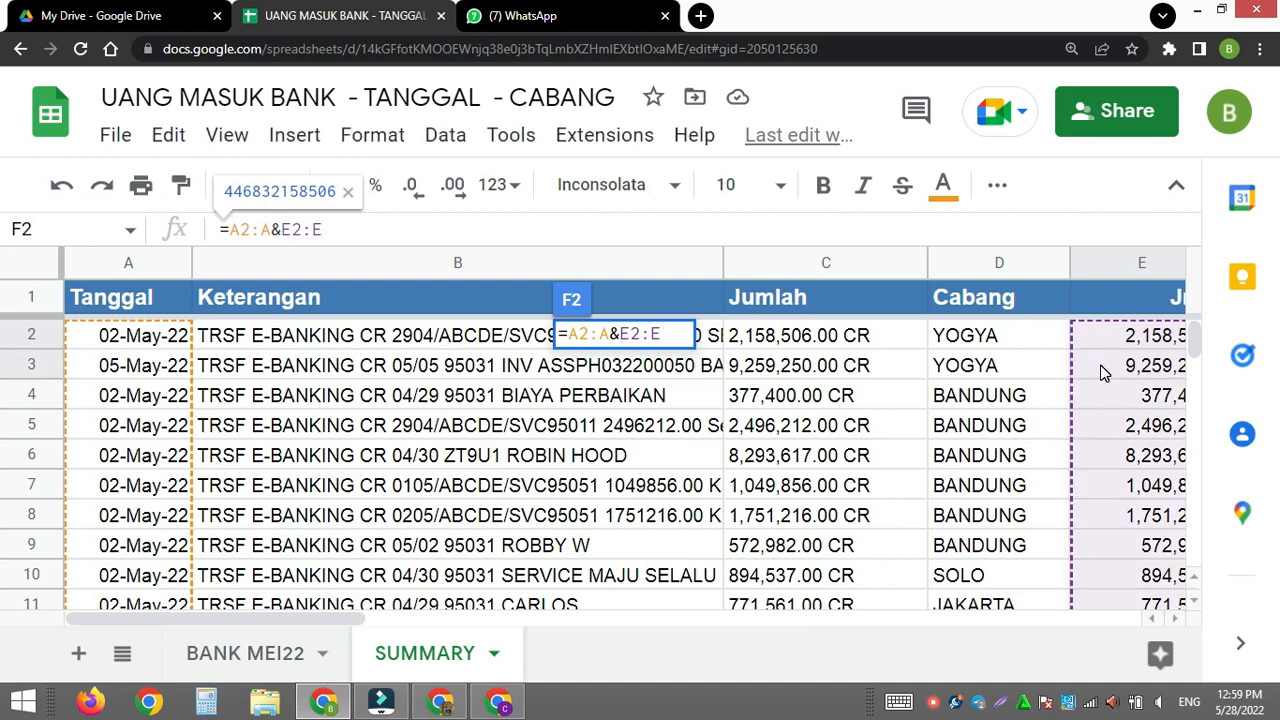
{"action": "key", "text": "ctrl+shift+Return"}
{"action": "key", "text": "Return"}
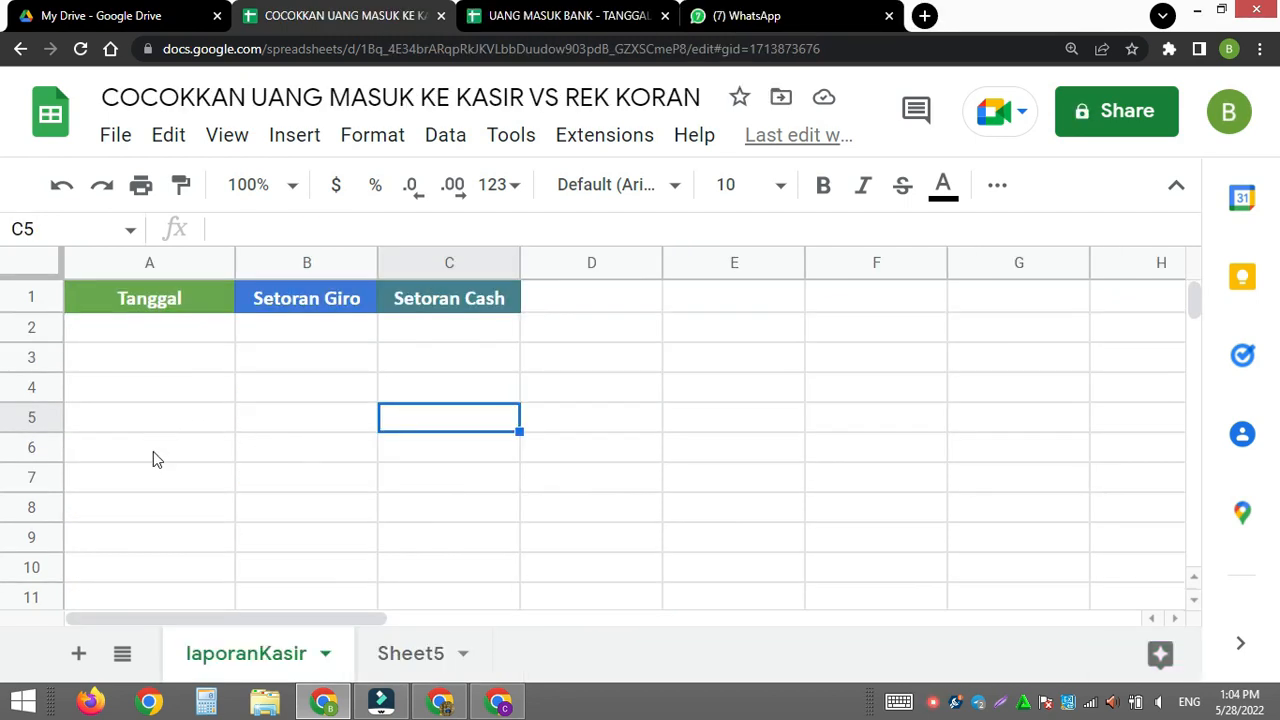
- Review the Tanggal, Setoran Giro and Setoran Cash headings on the laporanKasir sheet of COCOKKAN UANG MASUK KE KASIR VS REK KORAN
{"action": "left_click", "coordinate": [134, 309]}
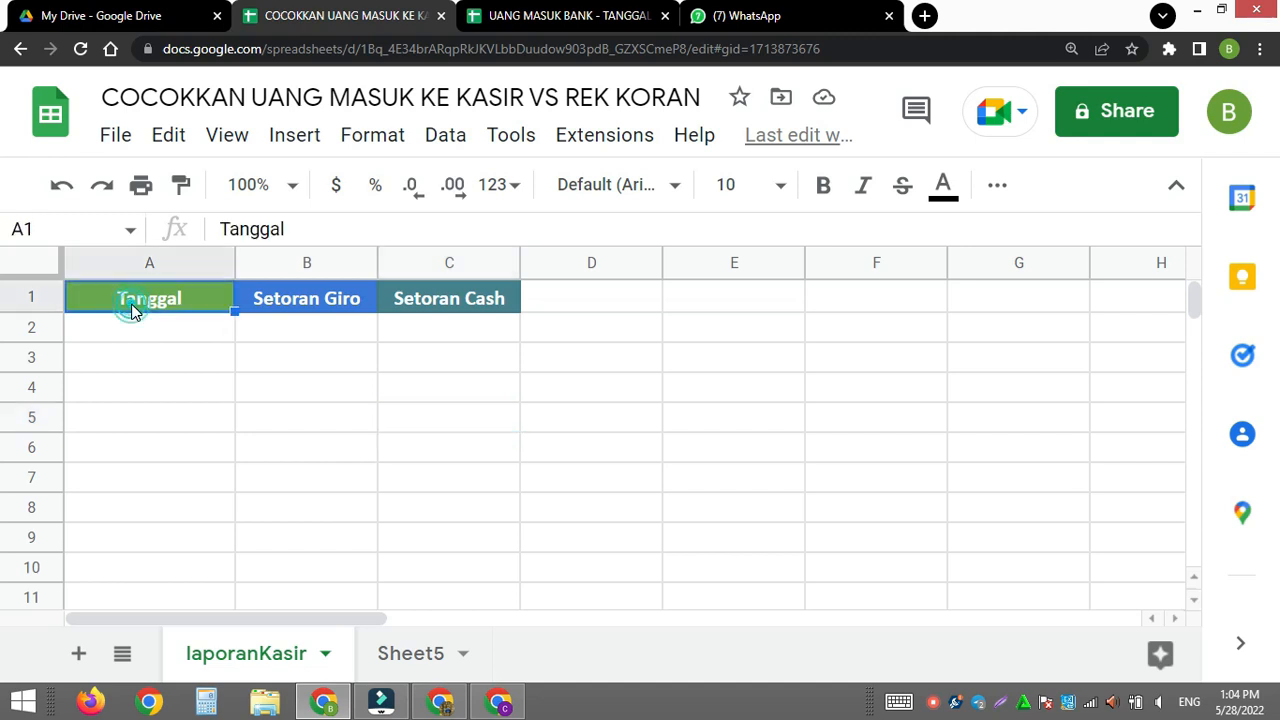
{"action": "left_click", "coordinate": [293, 306]}
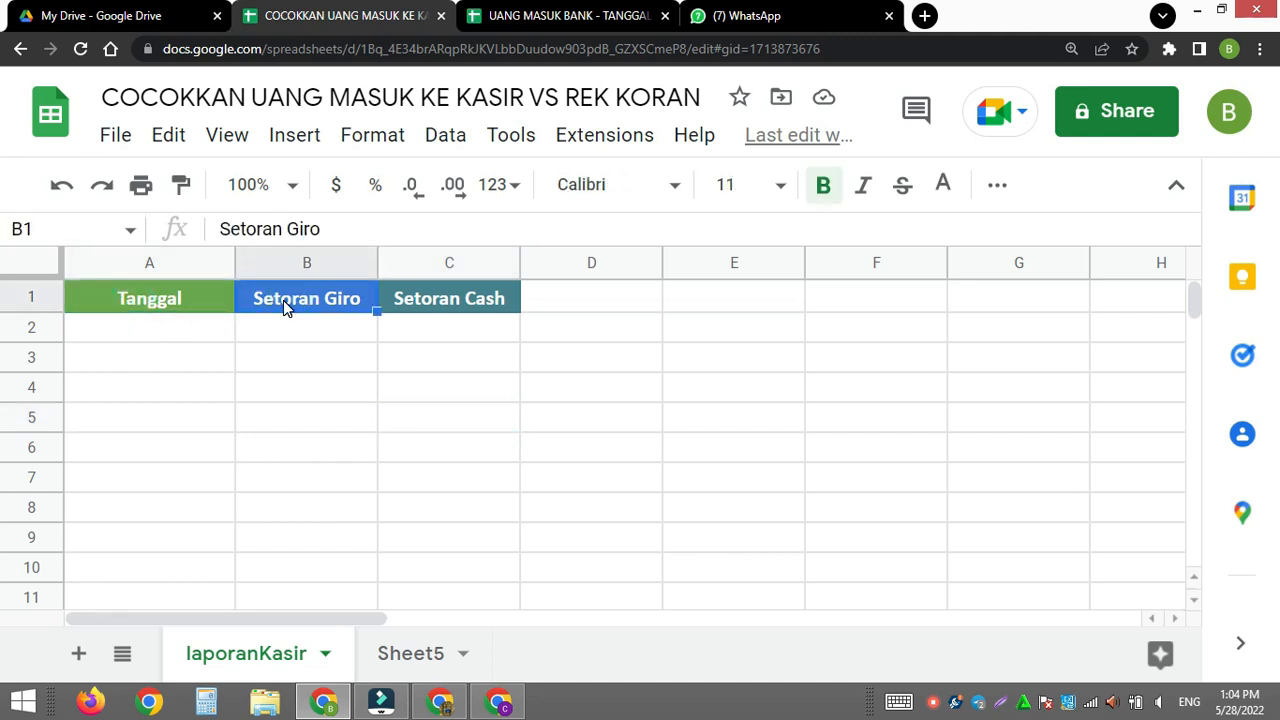
{"action": "left_click", "coordinate": [438, 298]}
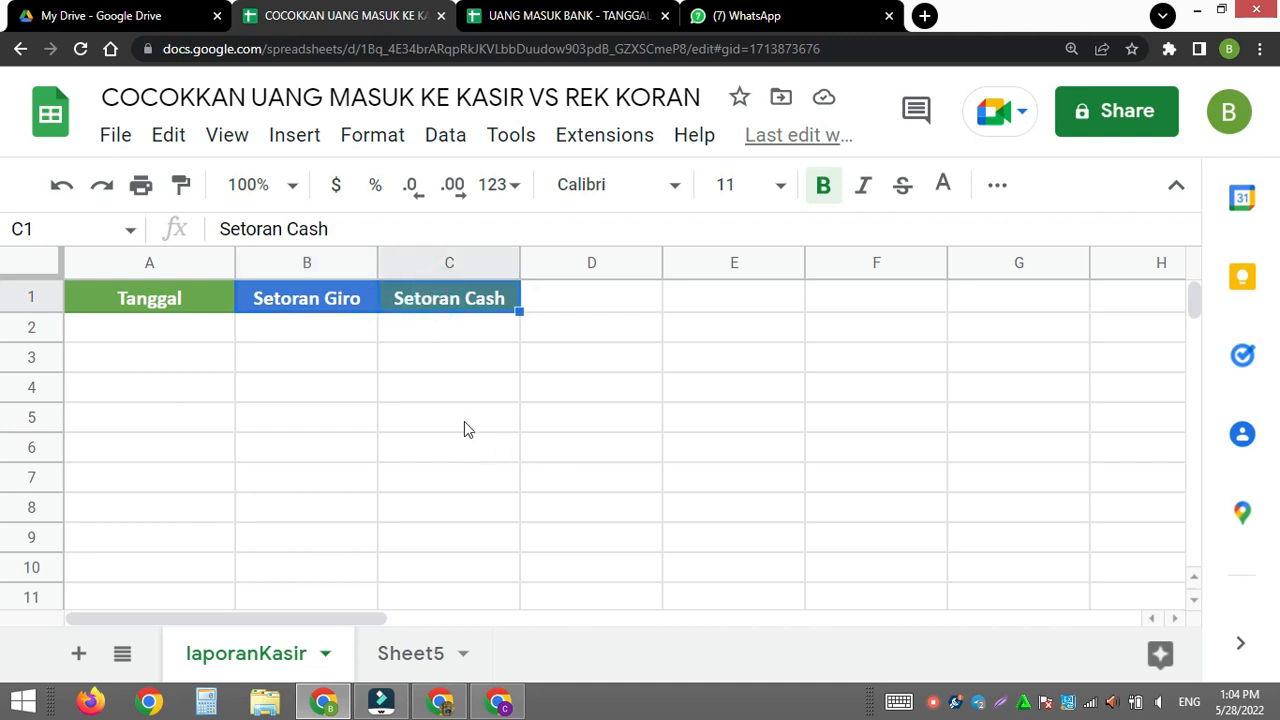
- Narrow the Keterangan, Jumlah and Cabang columns on UANG MASUK BANK's SUMMARY sheet and inspect the formulas in E2 and F2
{"action": "left_click", "coordinate": [560, 15]}
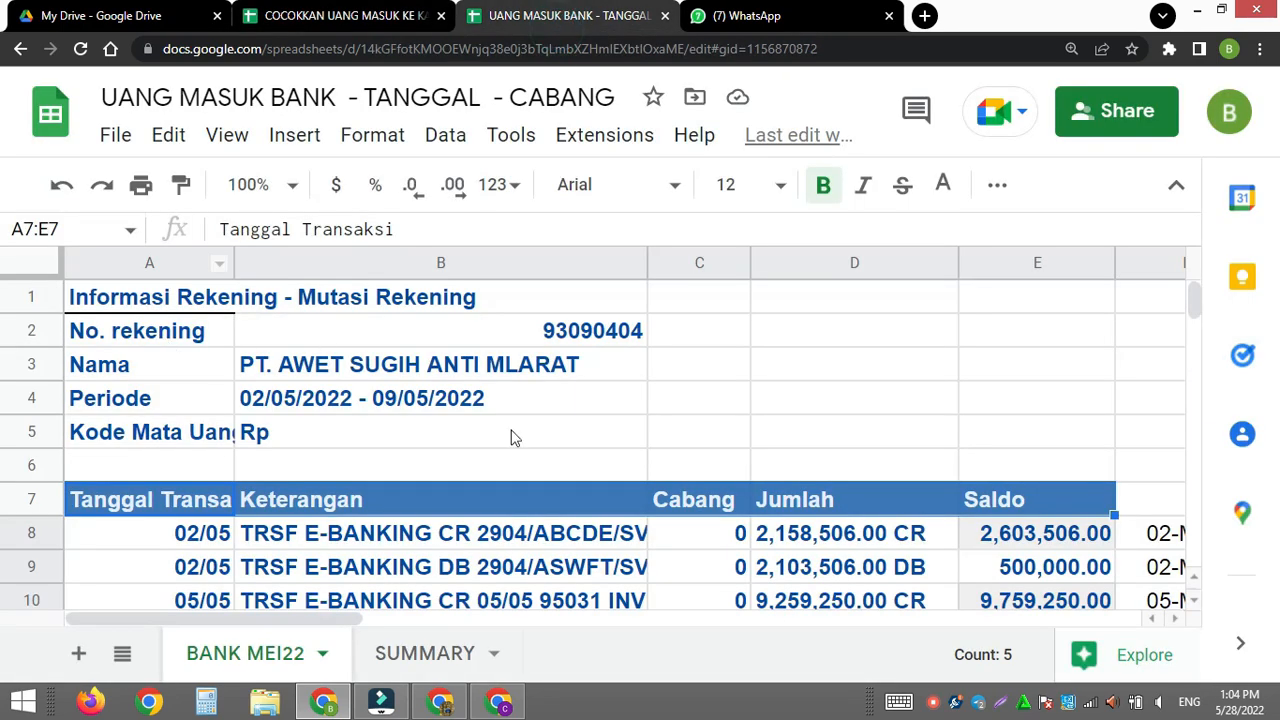
{"action": "left_click", "coordinate": [413, 650]}
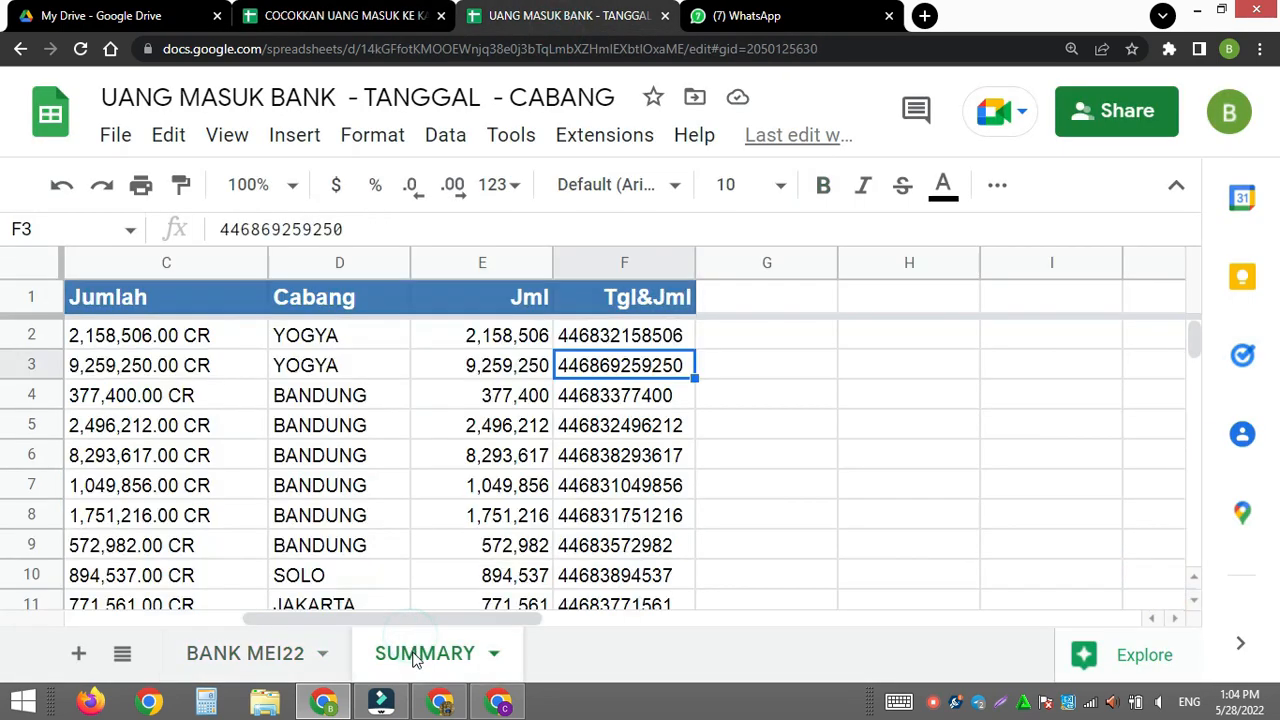
{"action": "left_click_drag", "start_coordinate": [490, 620], "coordinate": [347, 618]}
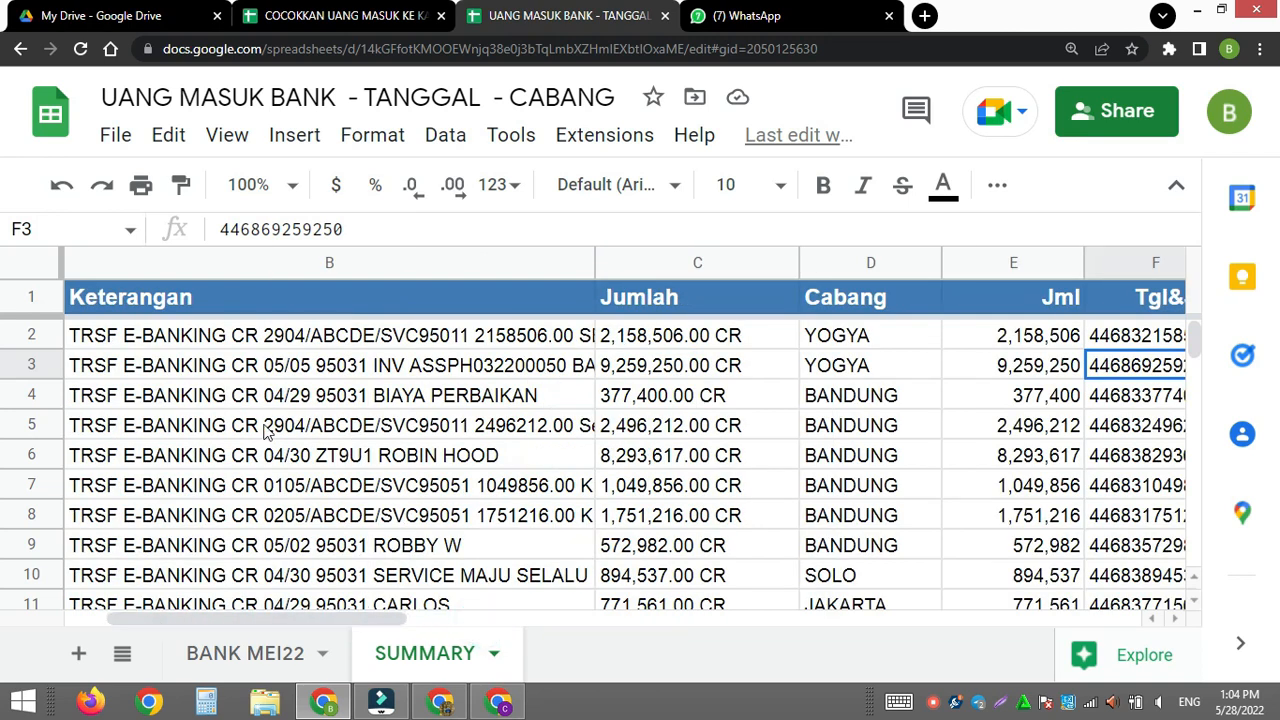
{"action": "left_click_drag", "start_coordinate": [330, 620], "coordinate": [239, 620]}
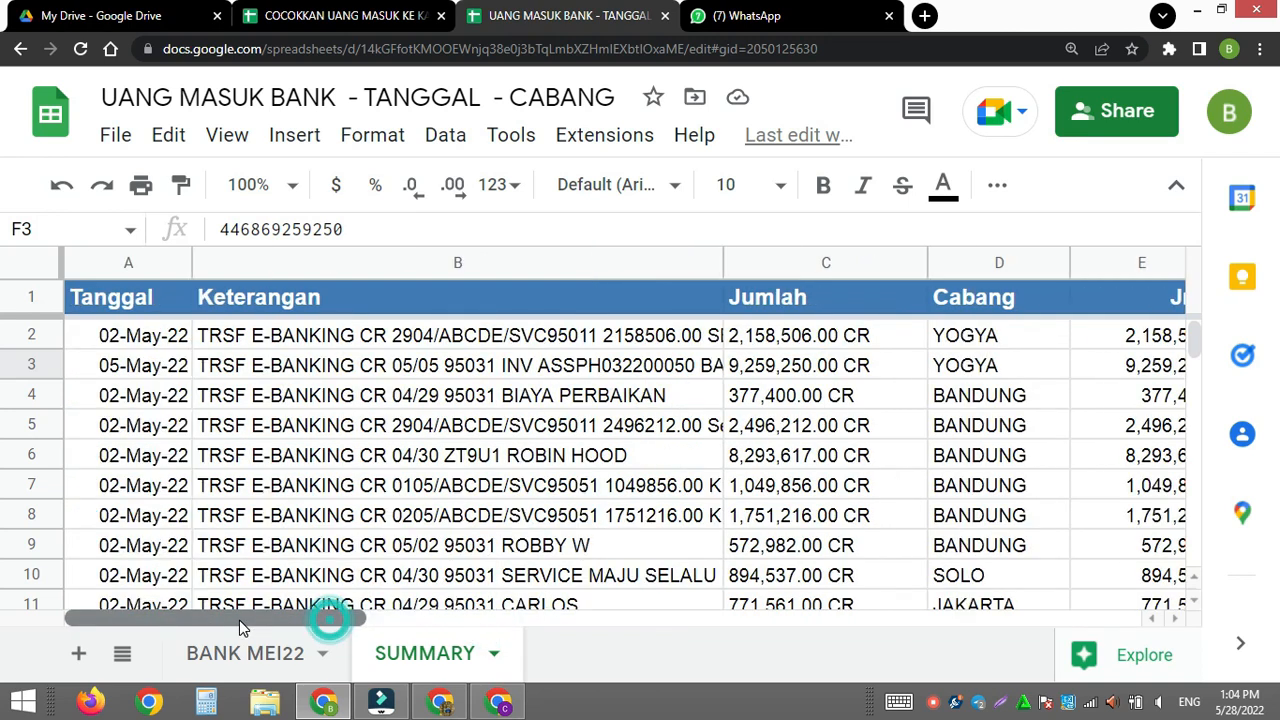
{"action": "left_click_drag", "start_coordinate": [719, 260], "coordinate": [490, 262]}
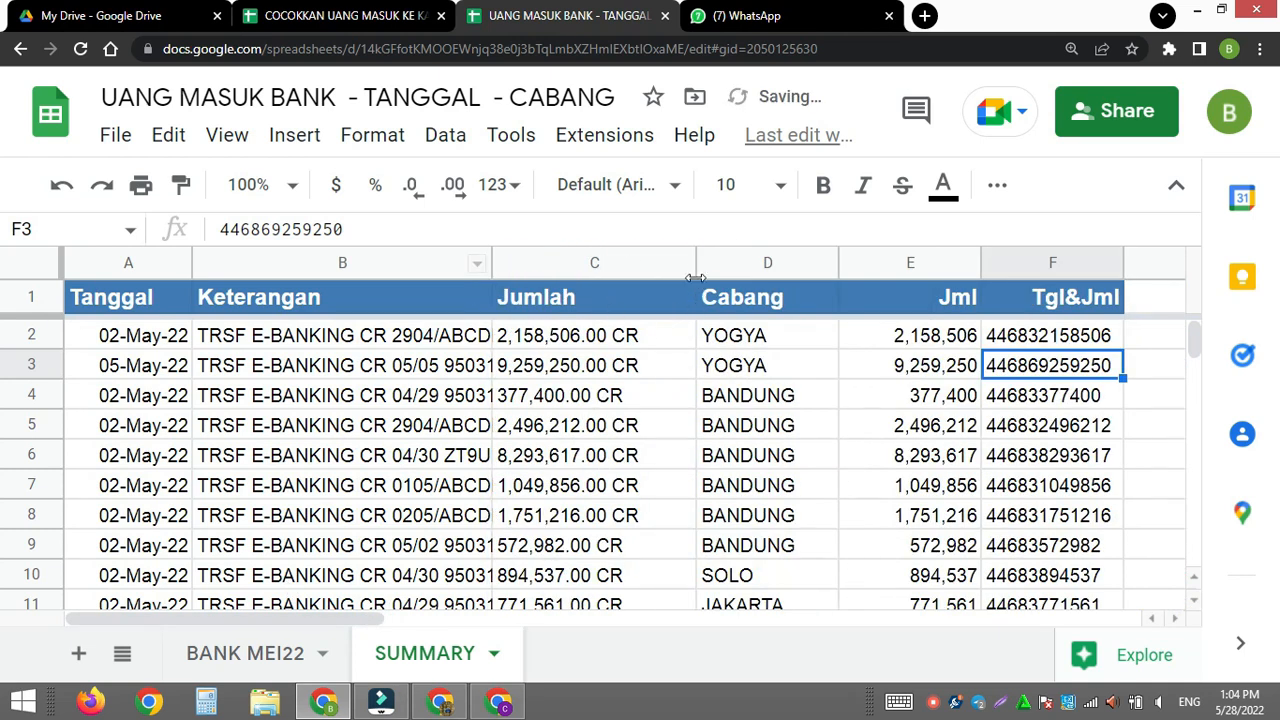
{"action": "left_click_drag", "start_coordinate": [695, 262], "coordinate": [646, 263]}
{"action": "left_click_drag", "start_coordinate": [785, 262], "coordinate": [763, 262]}
{"action": "left_click", "coordinate": [848, 335]}
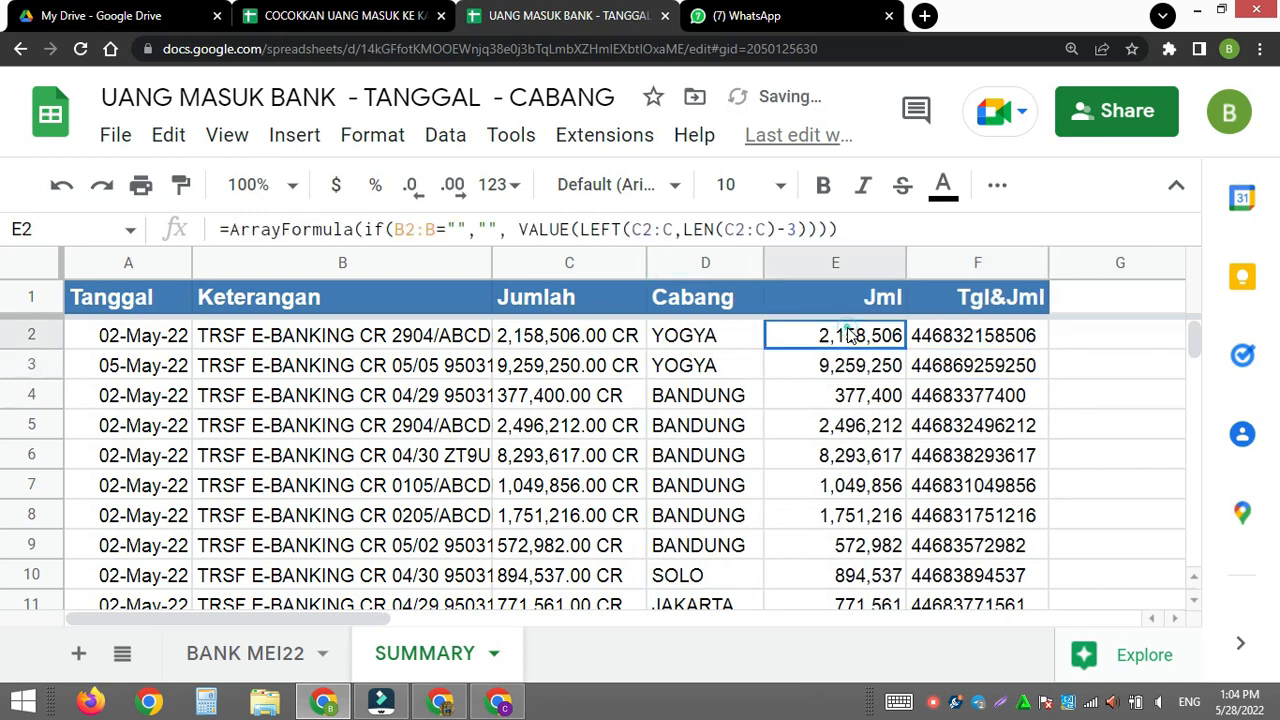
{"action": "left_click", "coordinate": [960, 343]}
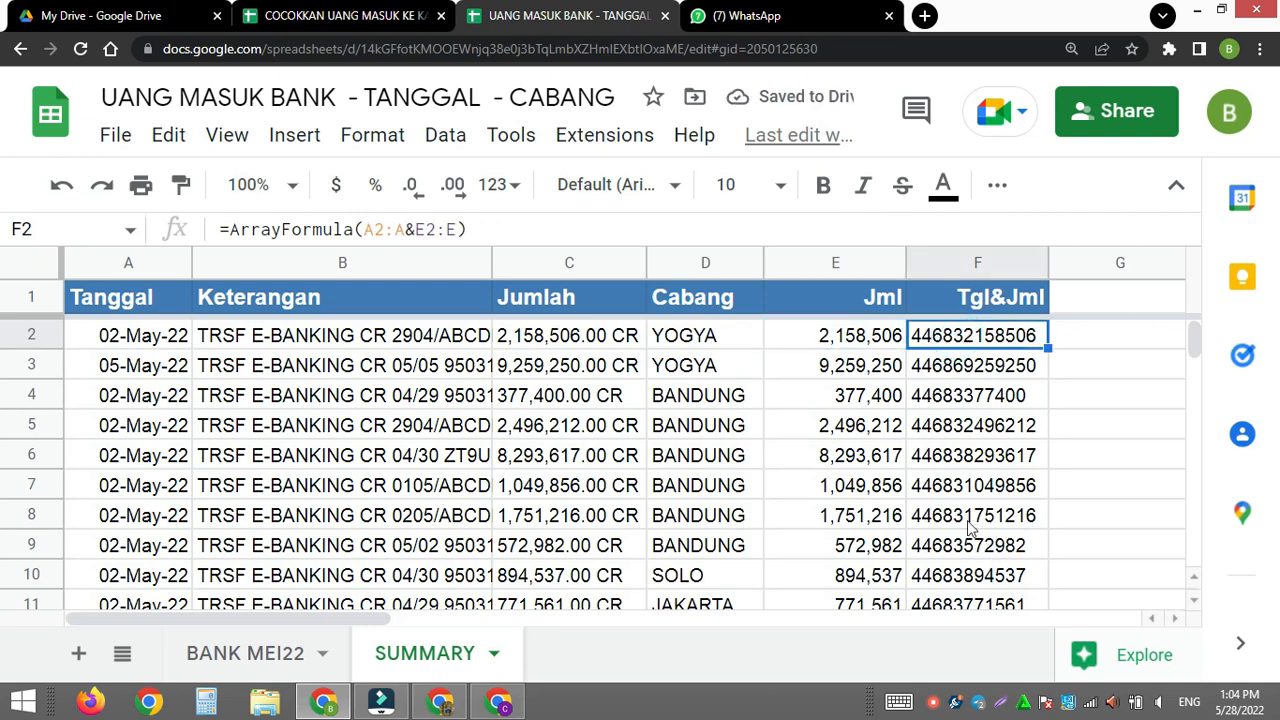
- Copy the web address of the UANG MASUK BANK spreadsheet's SUMMARY sheet into A1 of Sheet5 in the COCOKKAN UANG MASUK spreadsheet
{"action": "left_click", "coordinate": [392, 20]}
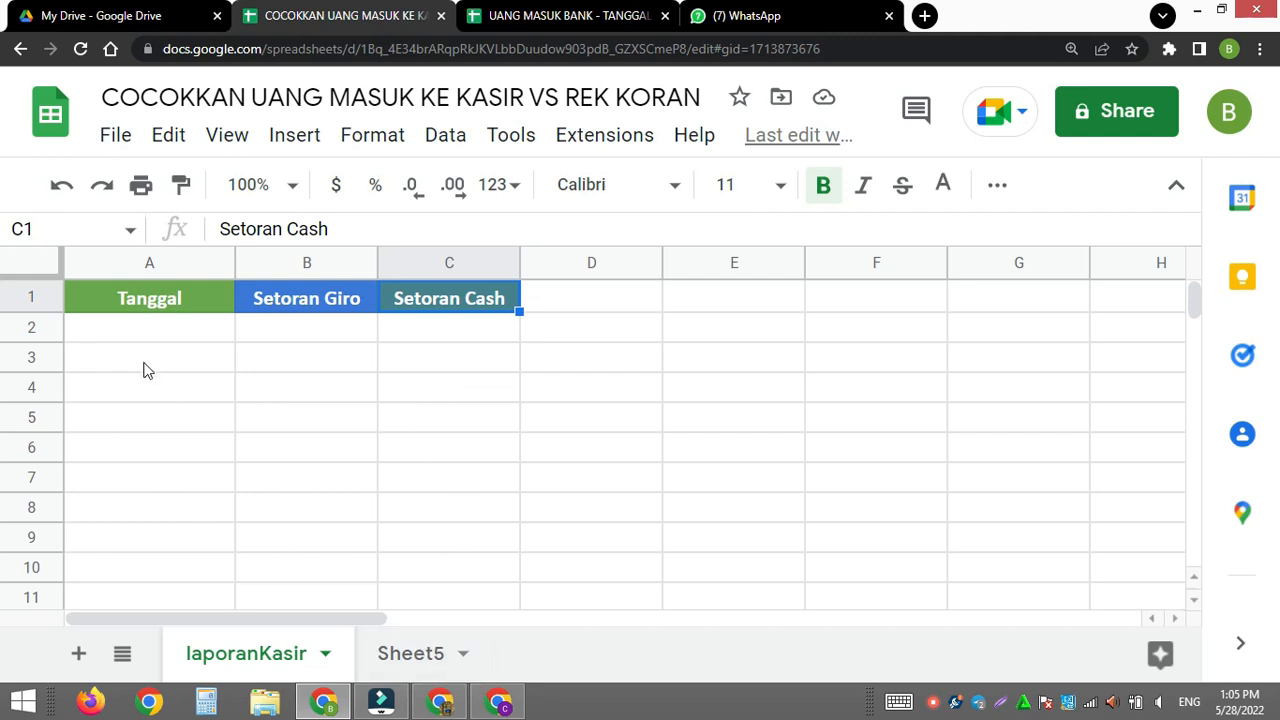
{"action": "left_click", "coordinate": [408, 655]}
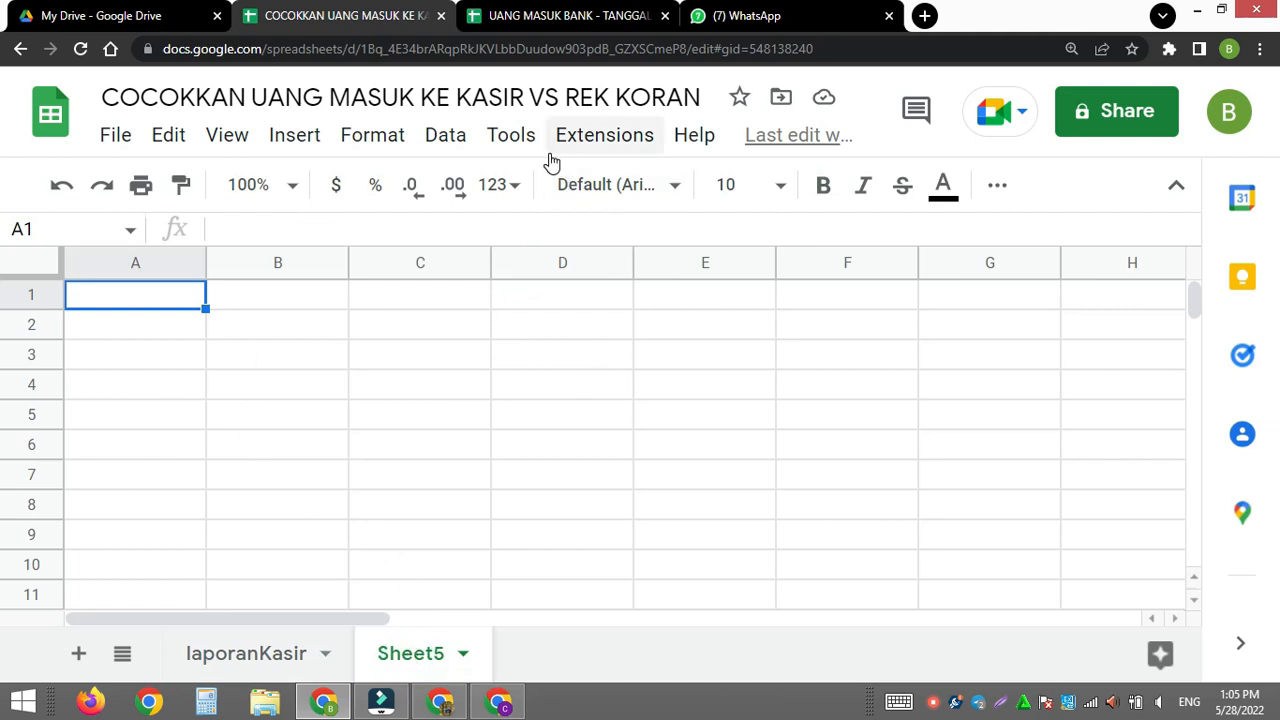
{"action": "left_click", "coordinate": [560, 22]}
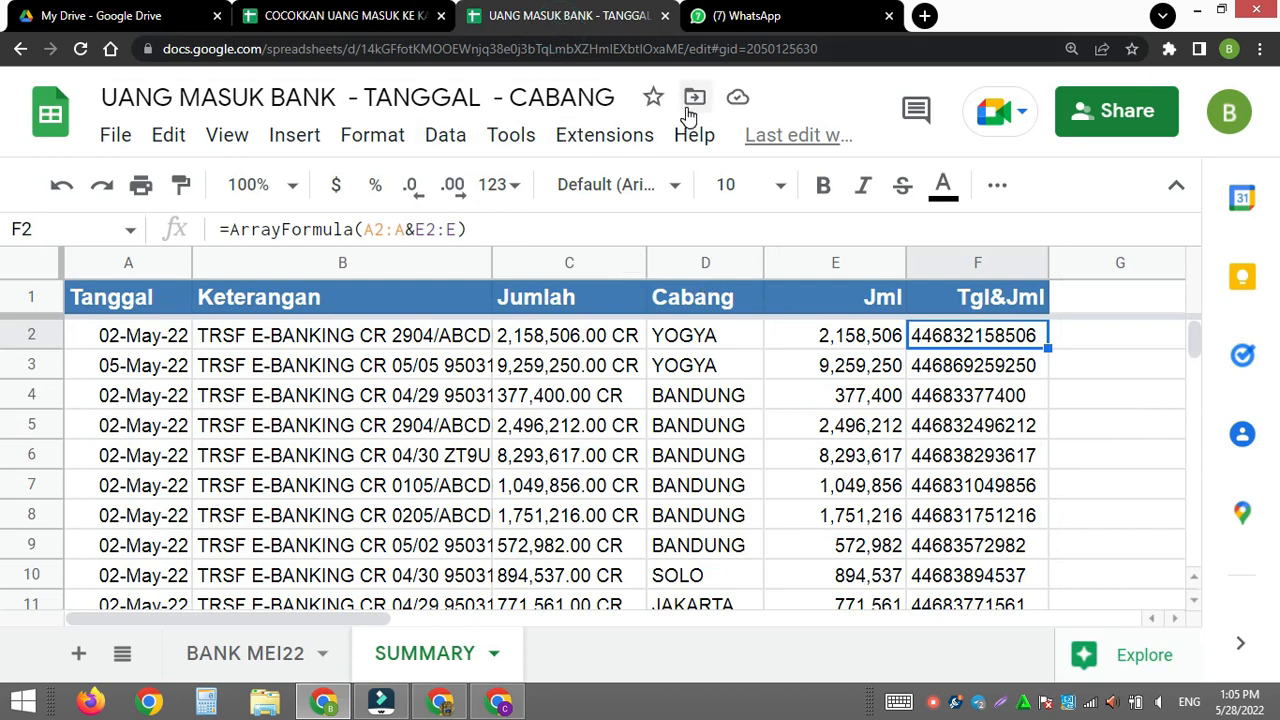
{"action": "left_click_drag", "start_coordinate": [841, 47], "coordinate": [5, 50]}
{"action": "key", "text": "ctrl+c"}
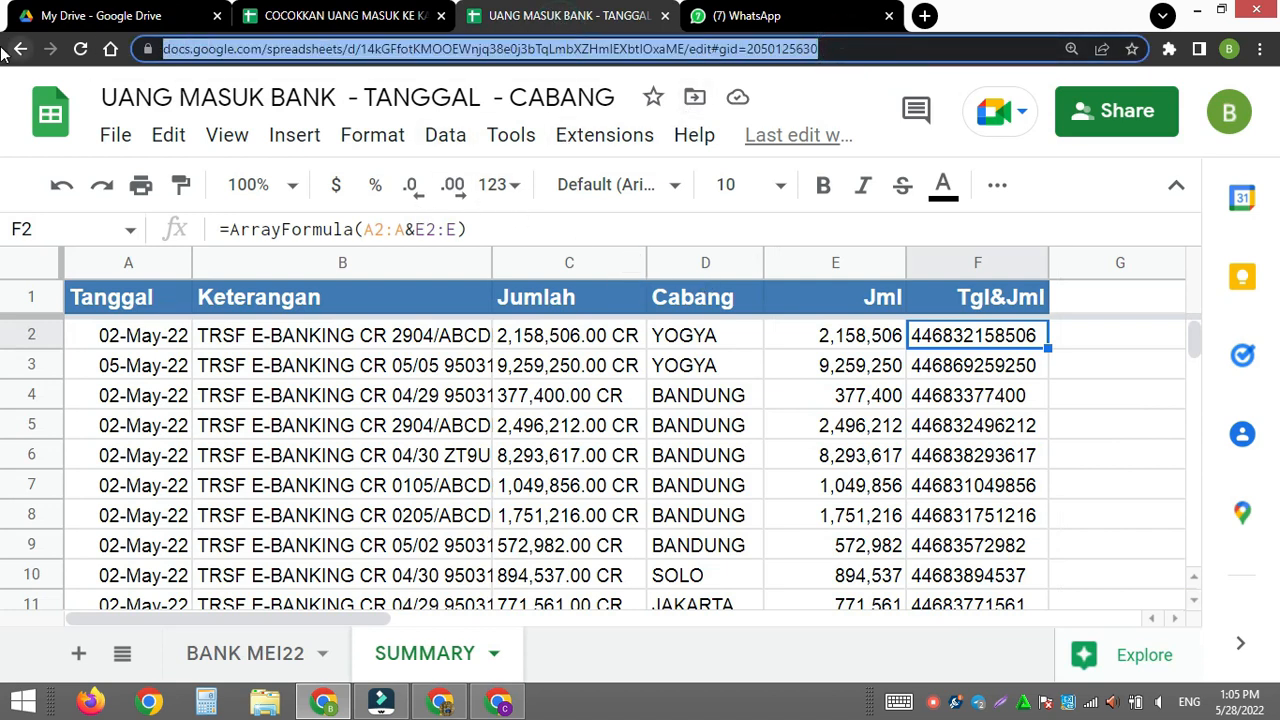
{"action": "left_click", "coordinate": [362, 18]}
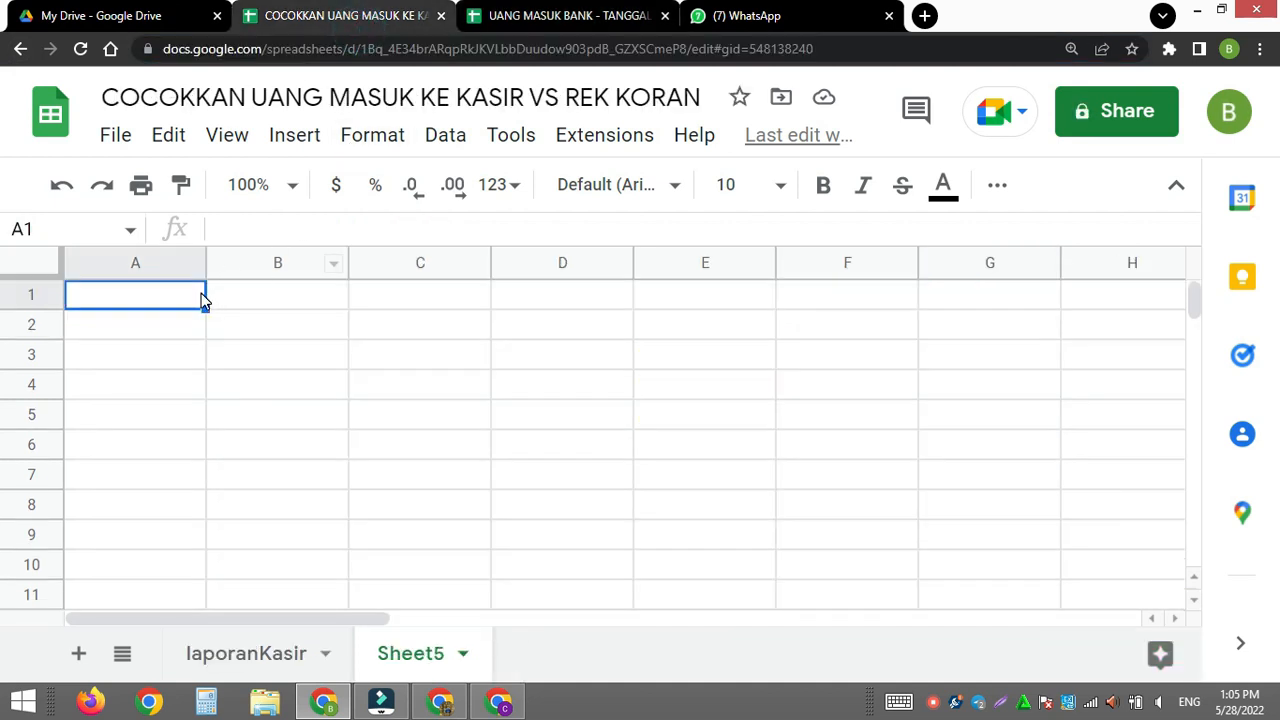
{"action": "key", "text": "ctrl+v"}
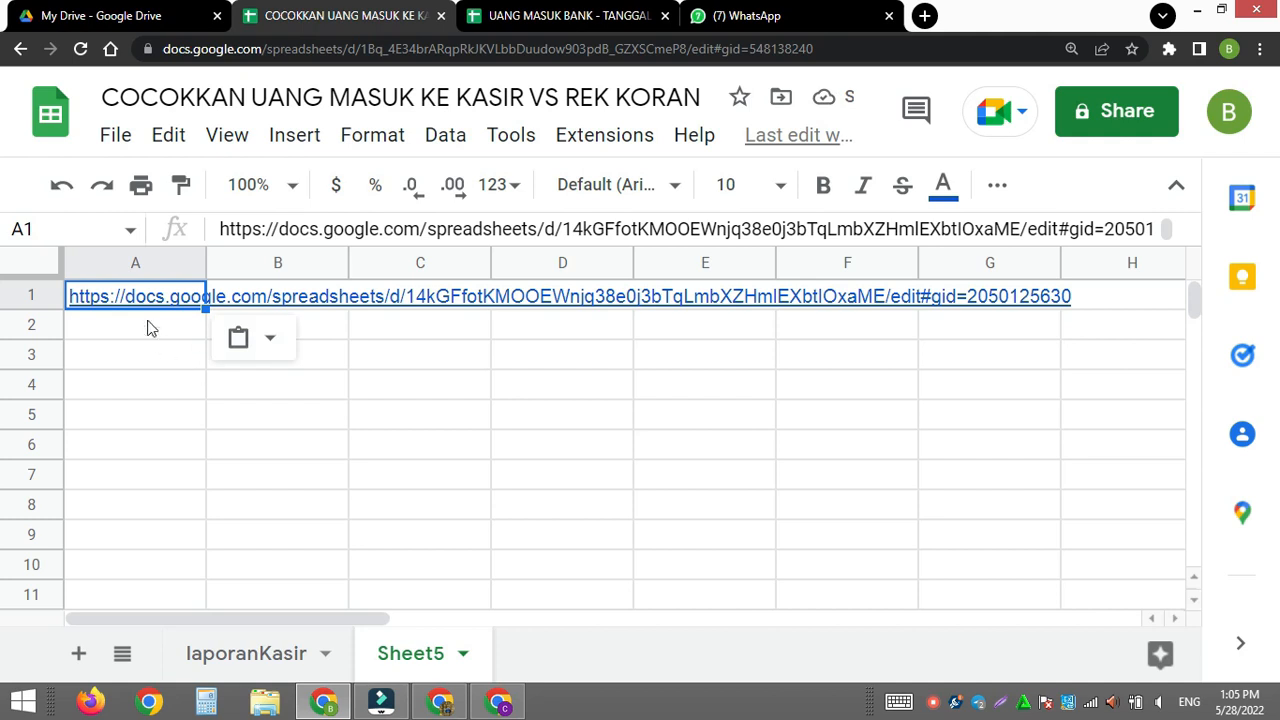
{"action": "mouse_move", "coordinate": [119, 302]}
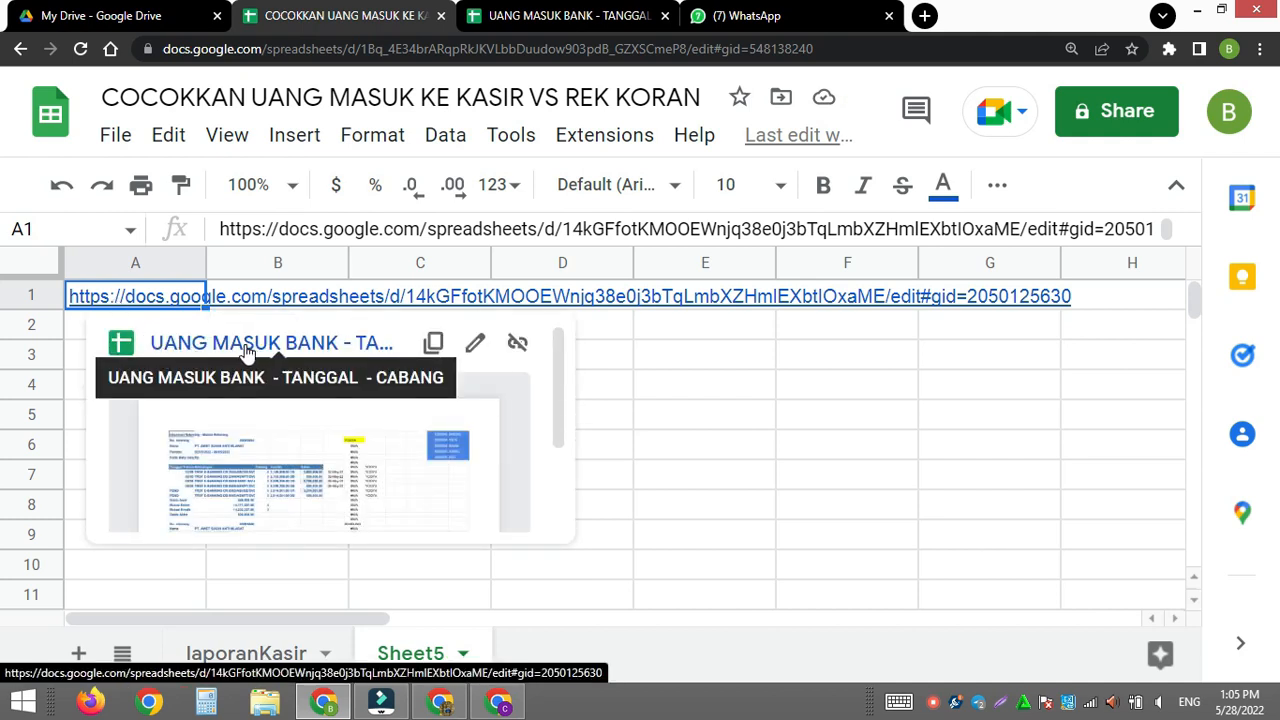
{"action": "left_click", "coordinate": [772, 458]}
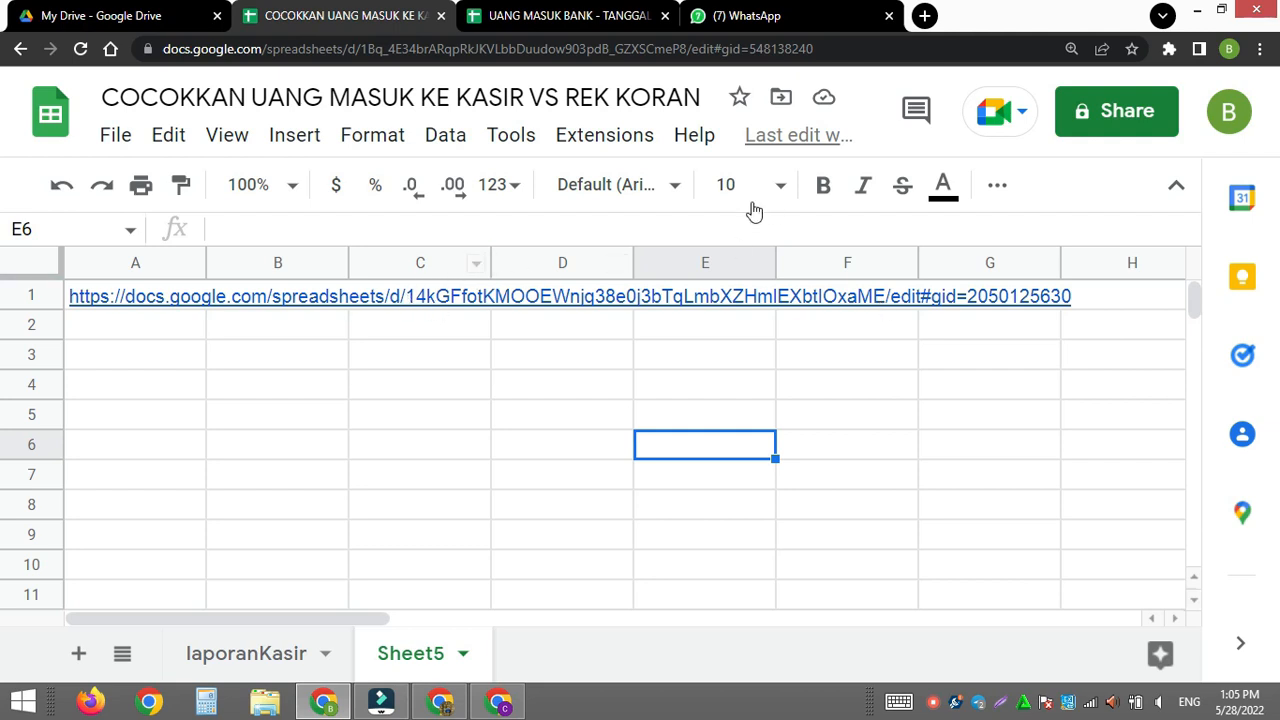
- Copy the SUMMARY sheet's name from UANG MASUK BANK into B1 of Sheet5 and complete it as the range reference SUMMARY!A:E
{"action": "left_click", "coordinate": [606, 18]}
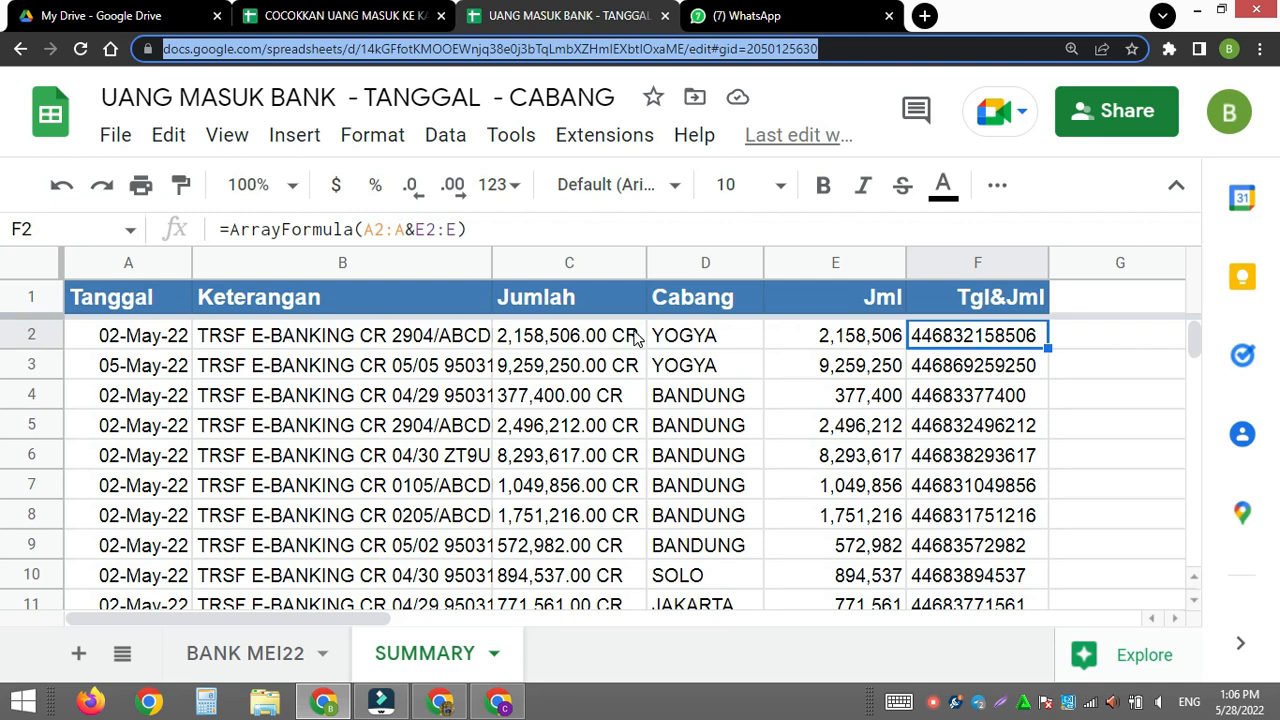
{"action": "left_click", "coordinate": [373, 20]}
{"action": "left_click", "coordinate": [265, 300]}
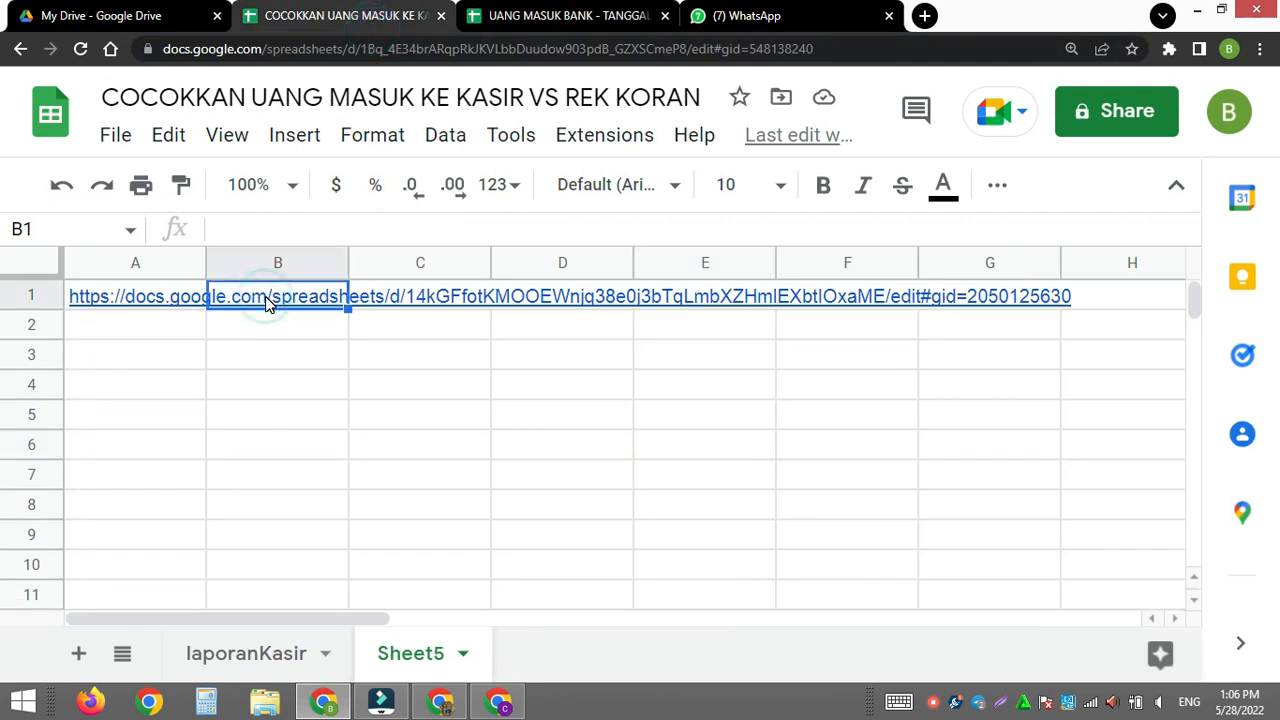
{"action": "left_click", "coordinate": [512, 28]}
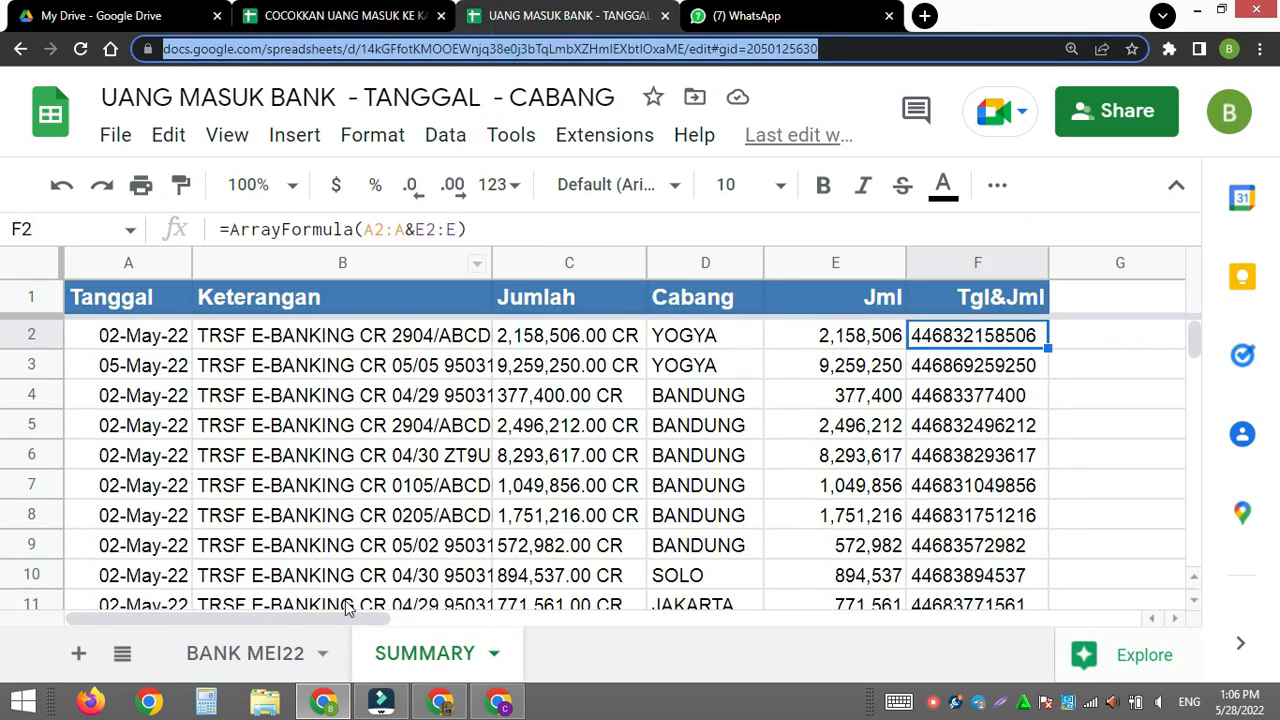
{"action": "double_click", "coordinate": [390, 652]}
{"action": "key", "text": "ctrl+c"}
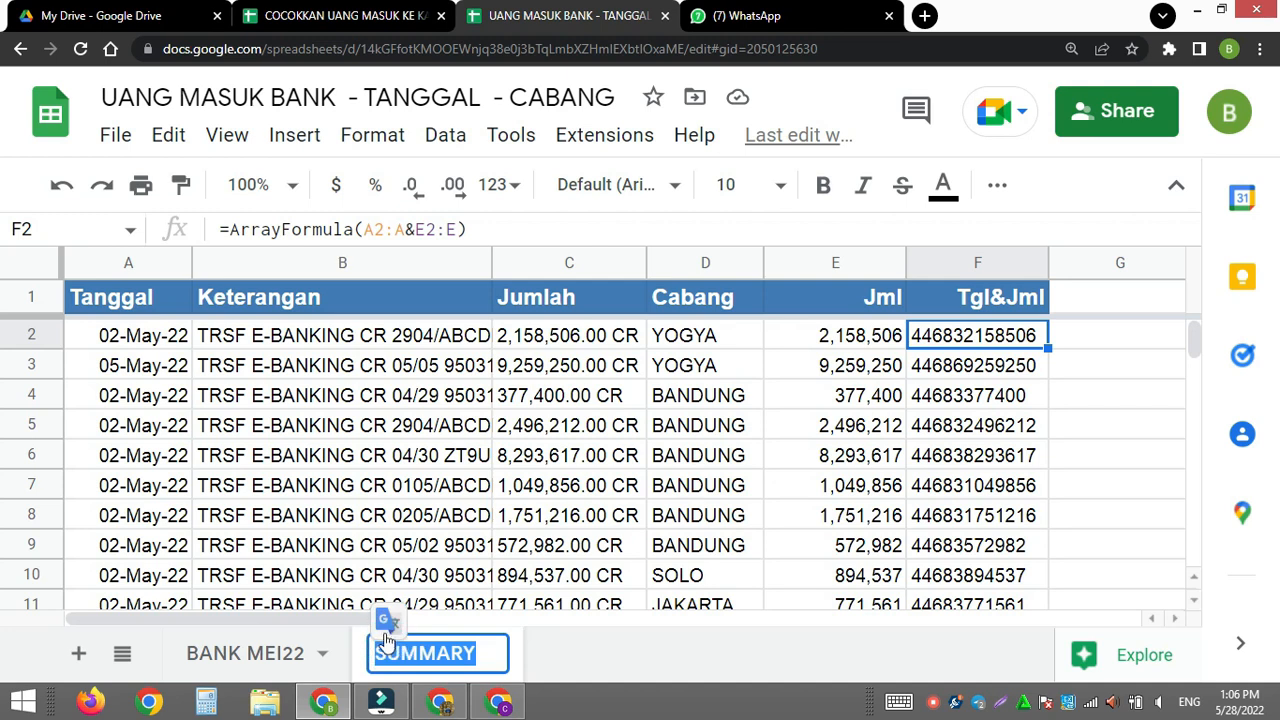
{"action": "left_click", "coordinate": [371, 30]}
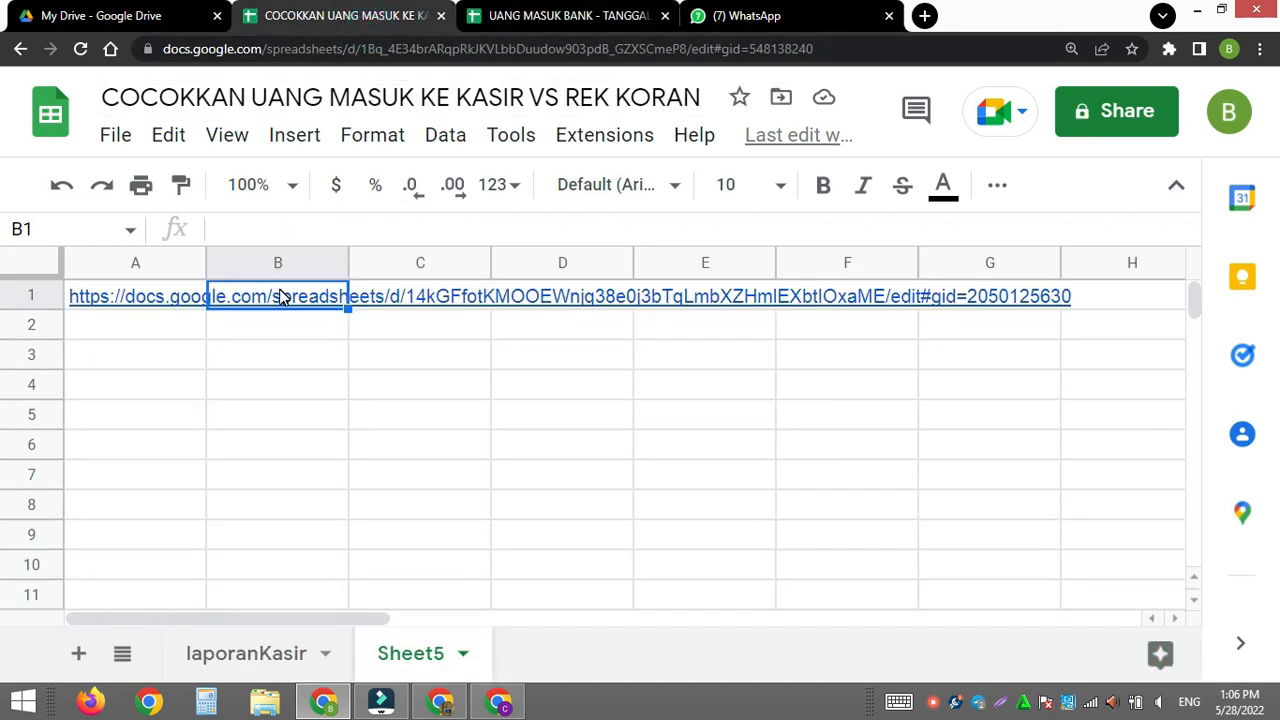
{"action": "key", "text": "ctrl+v"}
{"action": "left_click", "coordinate": [319, 229]}
{"action": "type", "text": "!A:"}
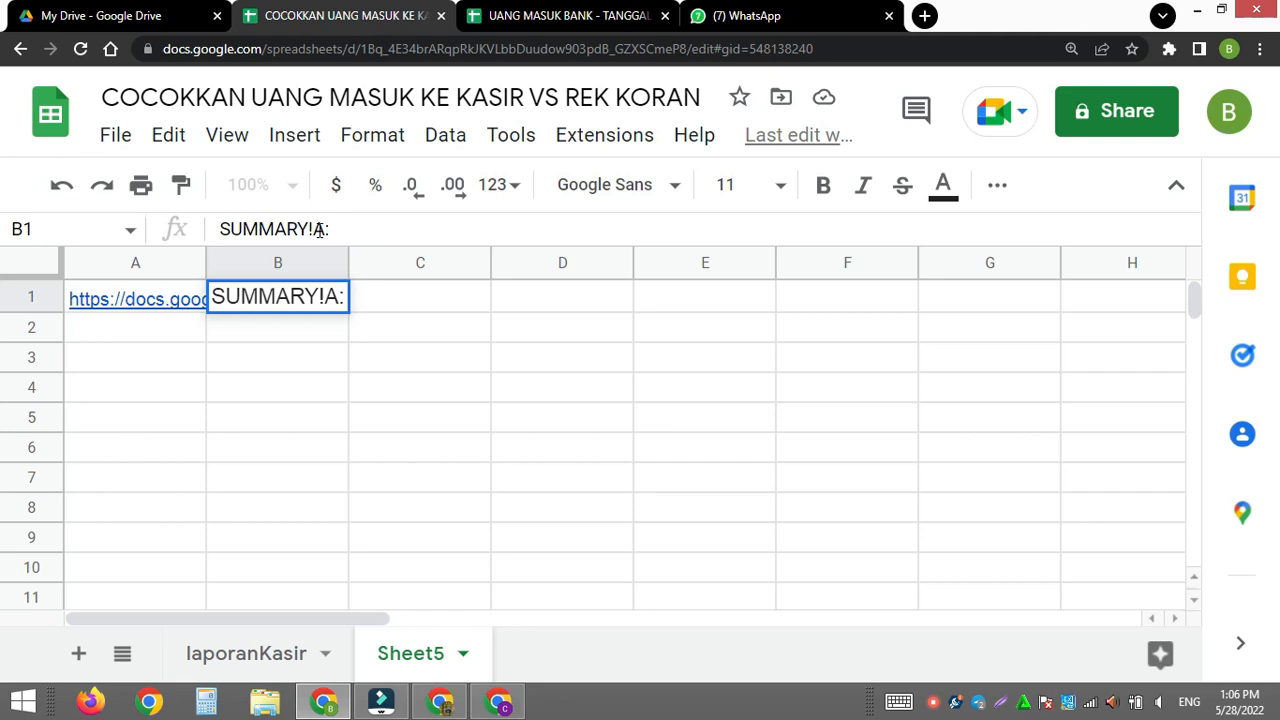
{"action": "type", "text": "E"}
{"action": "key", "text": "Return"}
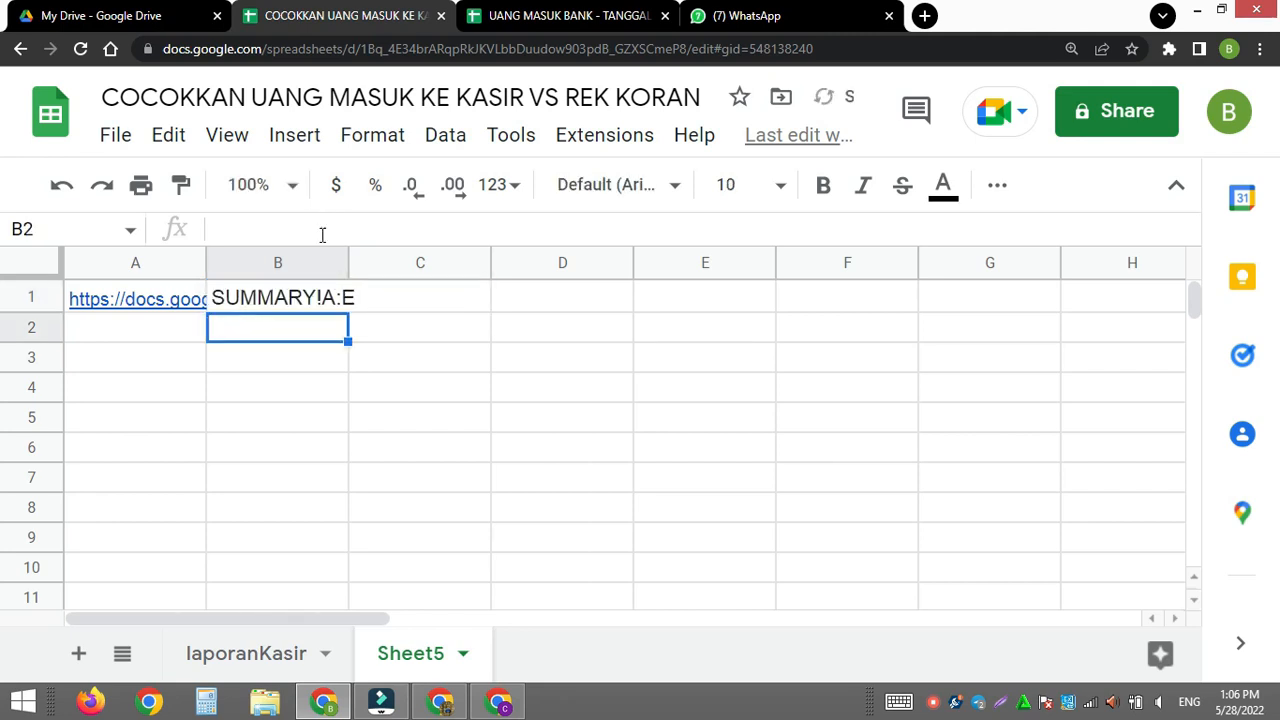
- Import the SUMMARY data into A2 of Sheet5 with the formula =IMPORTRANGE(A1,B1)
{"action": "left_click", "coordinate": [164, 330]}
{"action": "type", "text": "="}
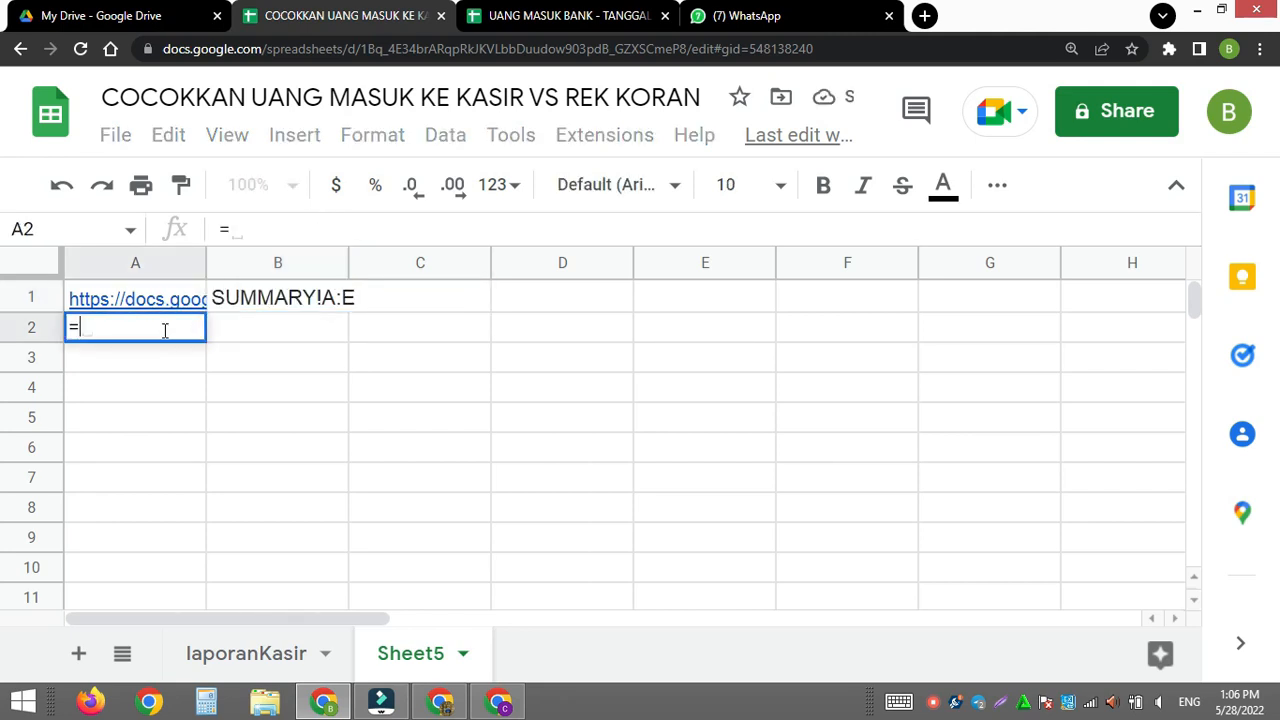
{"action": "type", "text": "IMP"}
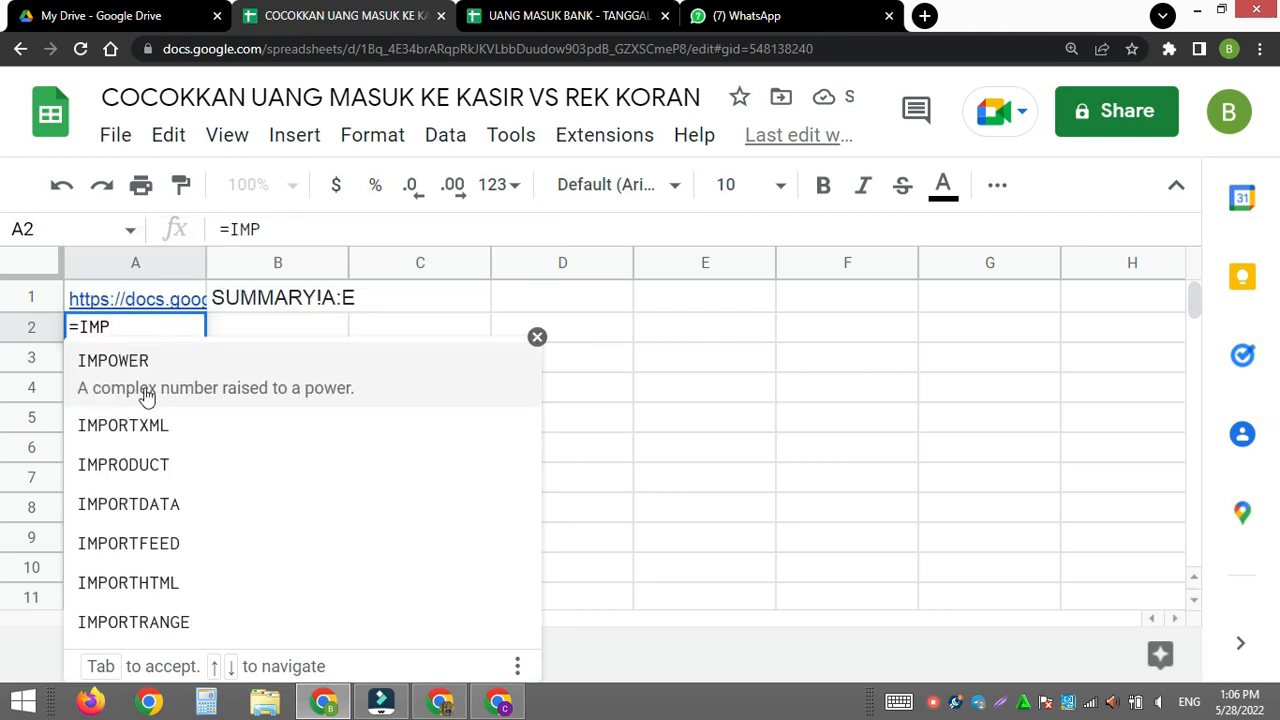
{"action": "left_click", "coordinate": [166, 606]}
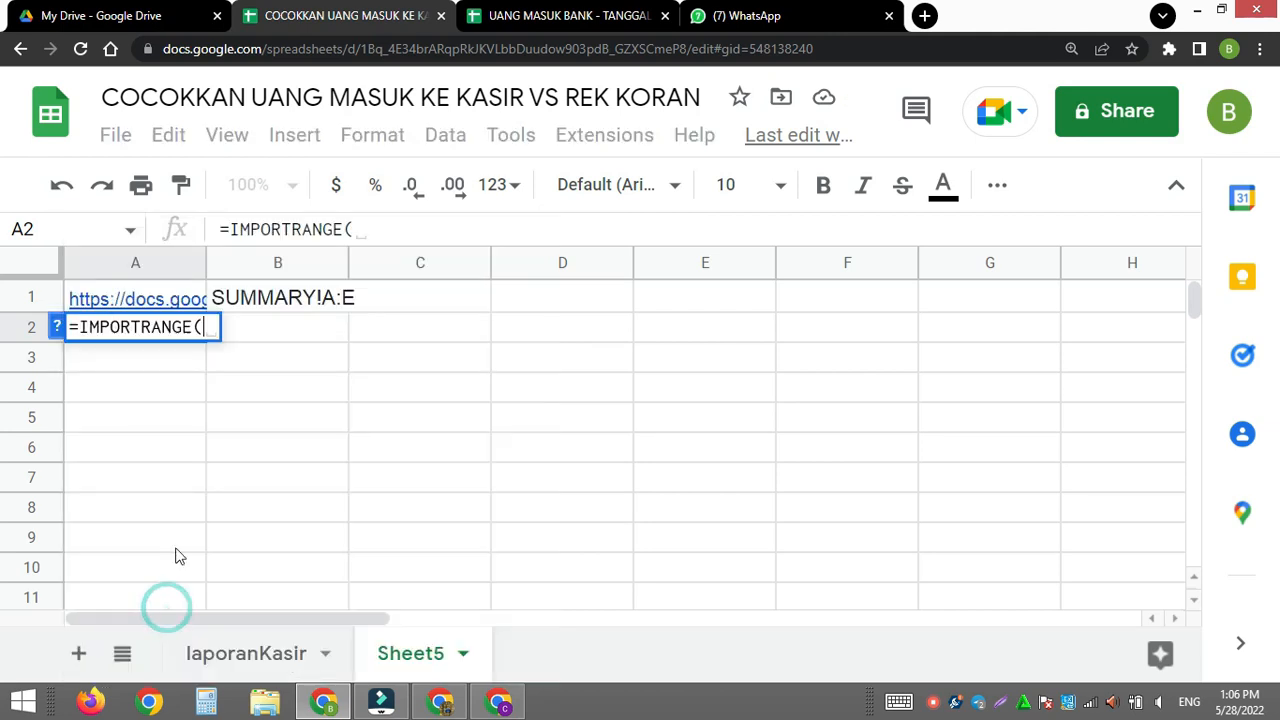
{"action": "left_click", "coordinate": [128, 298]}
{"action": "type", "text": ","}
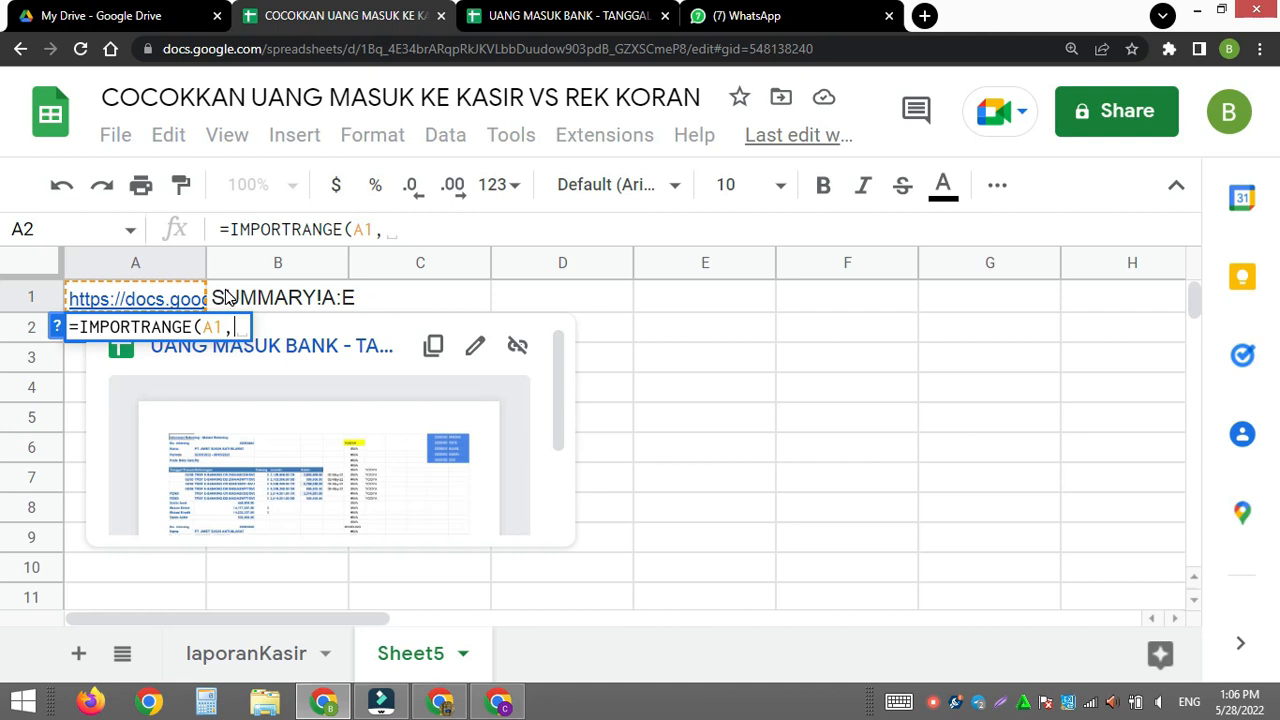
{"action": "left_click", "coordinate": [228, 298]}
{"action": "key", "text": "Return"}
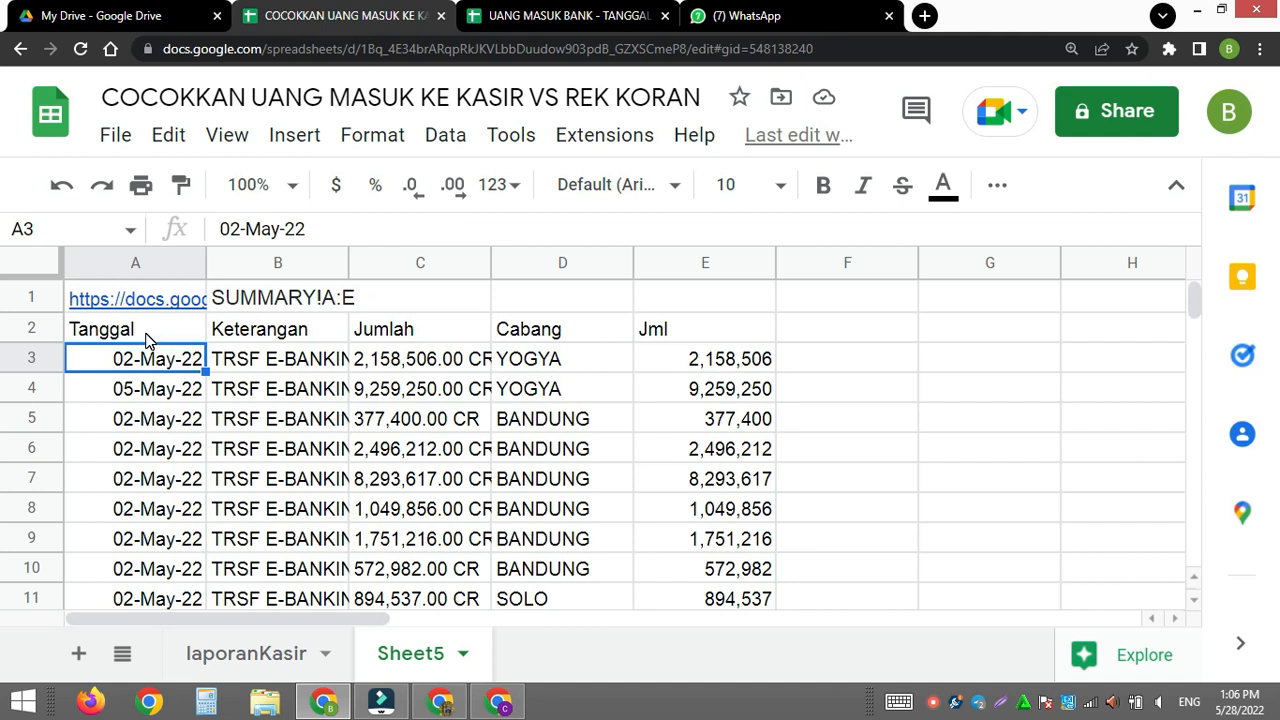
- Check the imported Keterangan, Jml and Cabang columns, and start wrapping A2's IMPORTRANGE formula in a QUERY function
{"action": "left_click", "coordinate": [298, 366]}
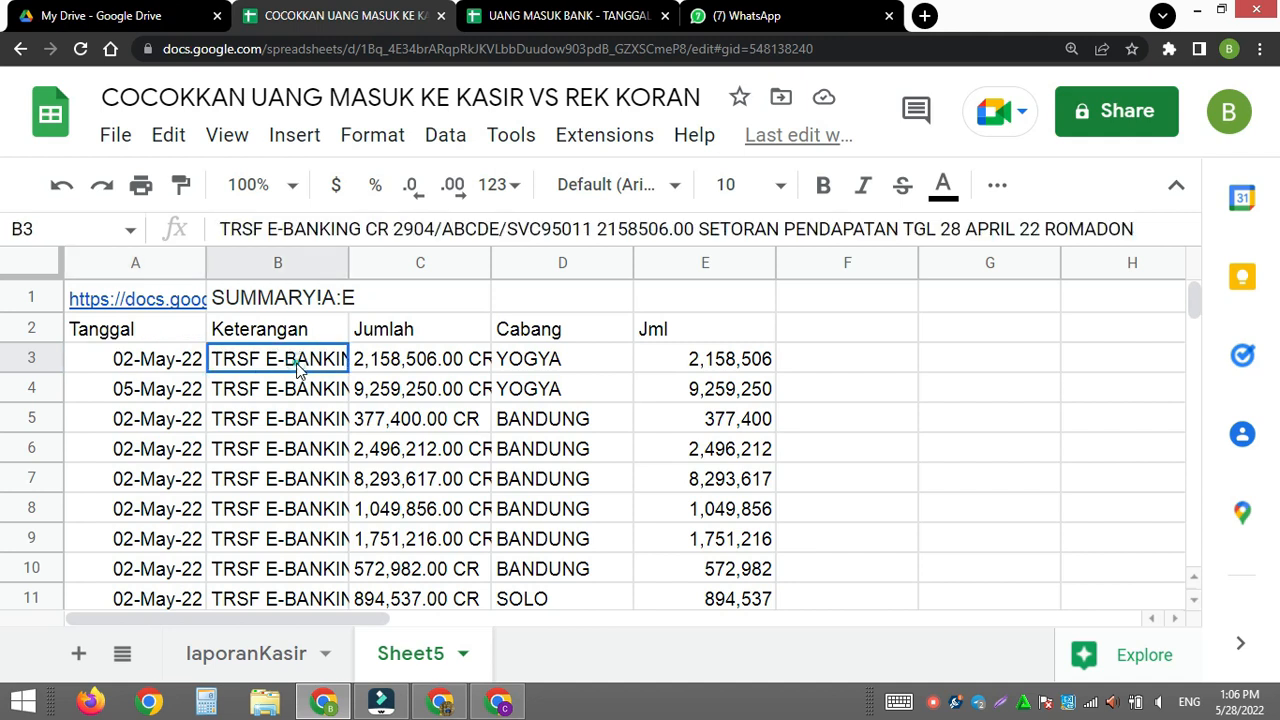
{"action": "left_click", "coordinate": [661, 362]}
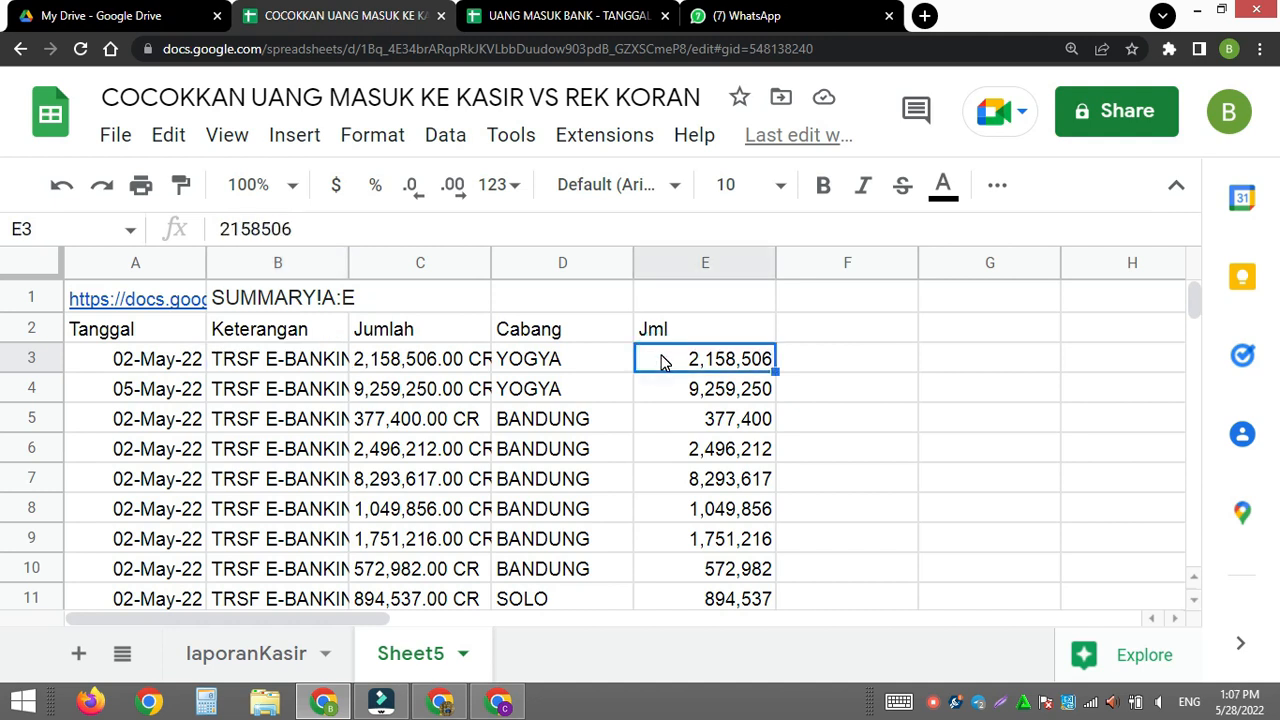
{"action": "left_click", "coordinate": [520, 358]}
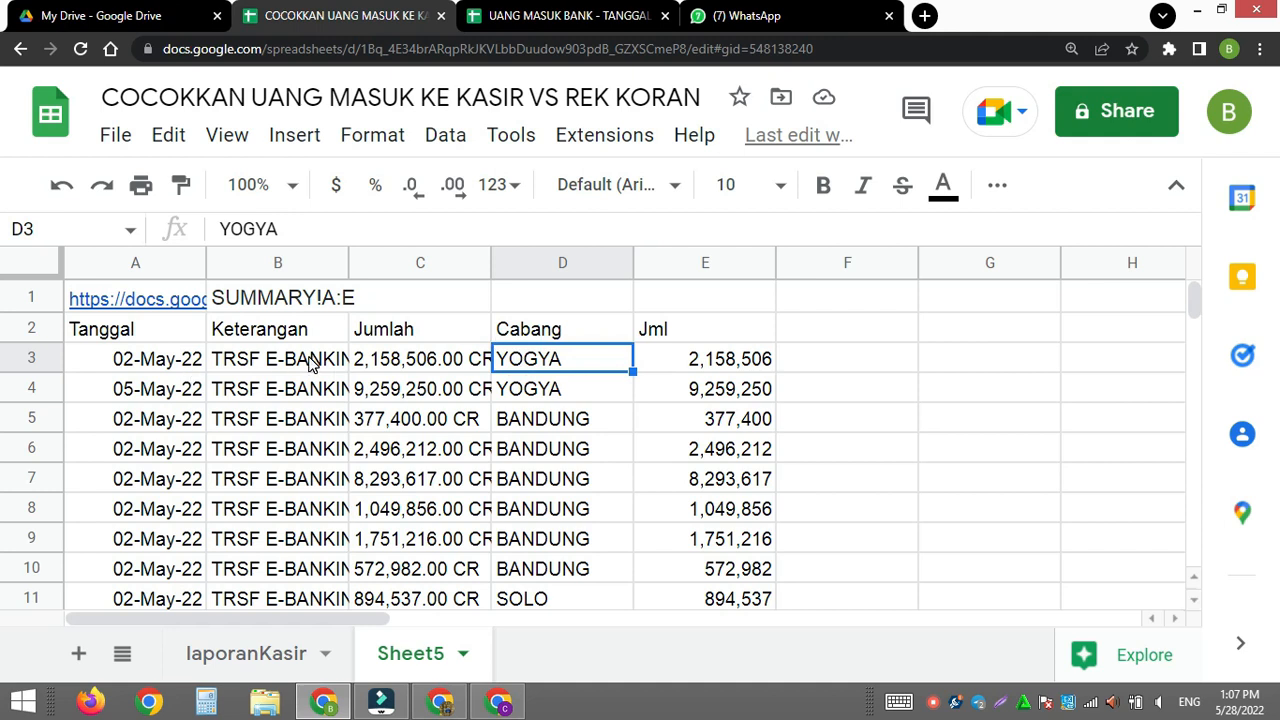
{"action": "left_click", "coordinate": [136, 336]}
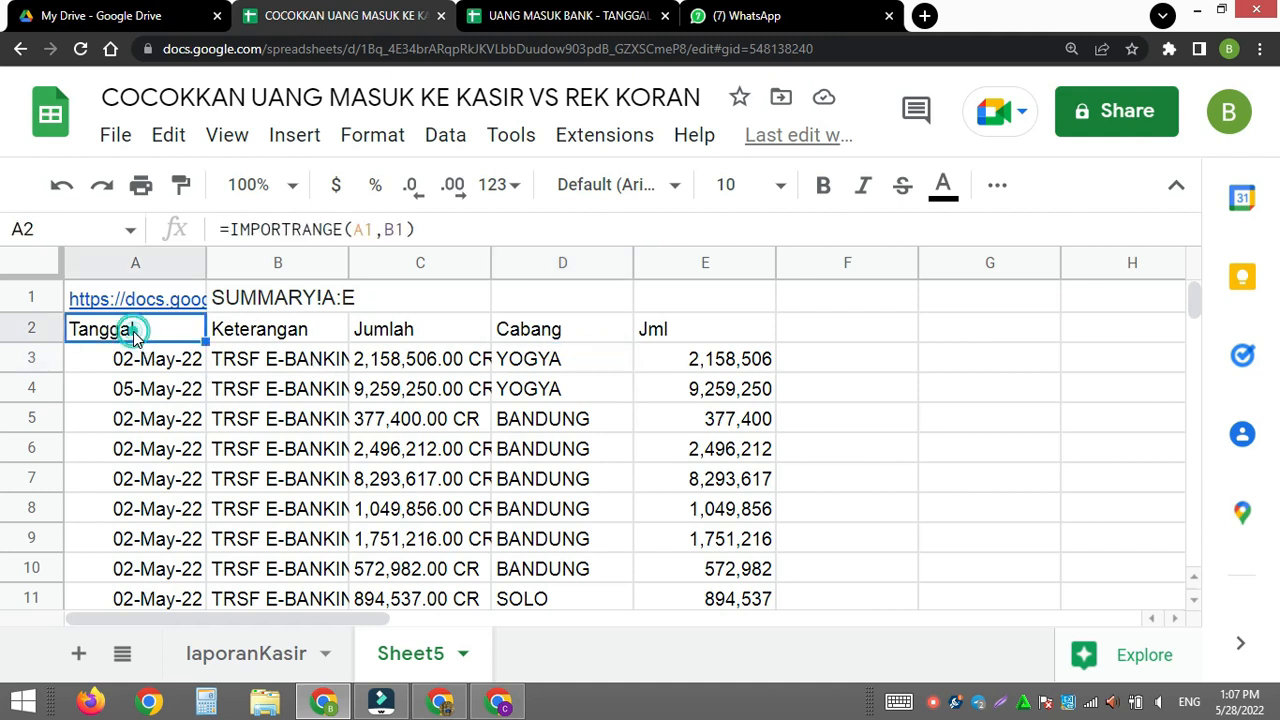
{"action": "left_click", "coordinate": [231, 229]}
{"action": "type", "text": "QUERY"}
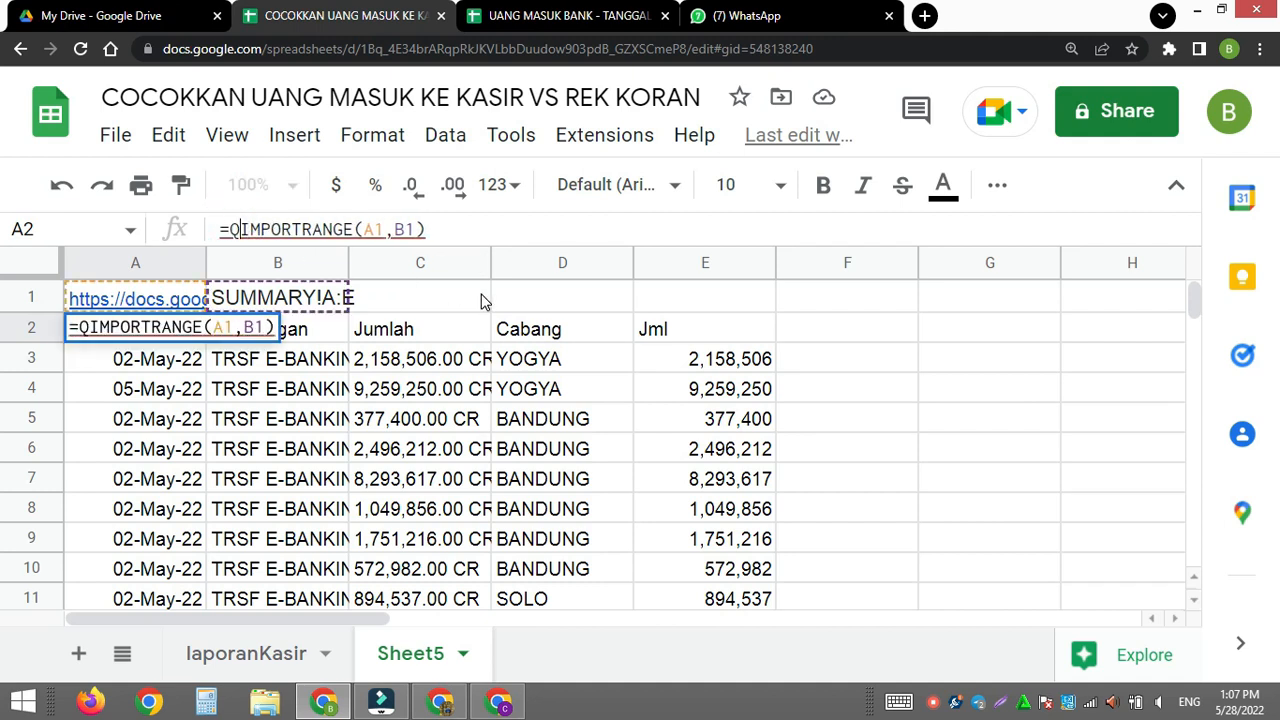
{"action": "type", "text": "("}
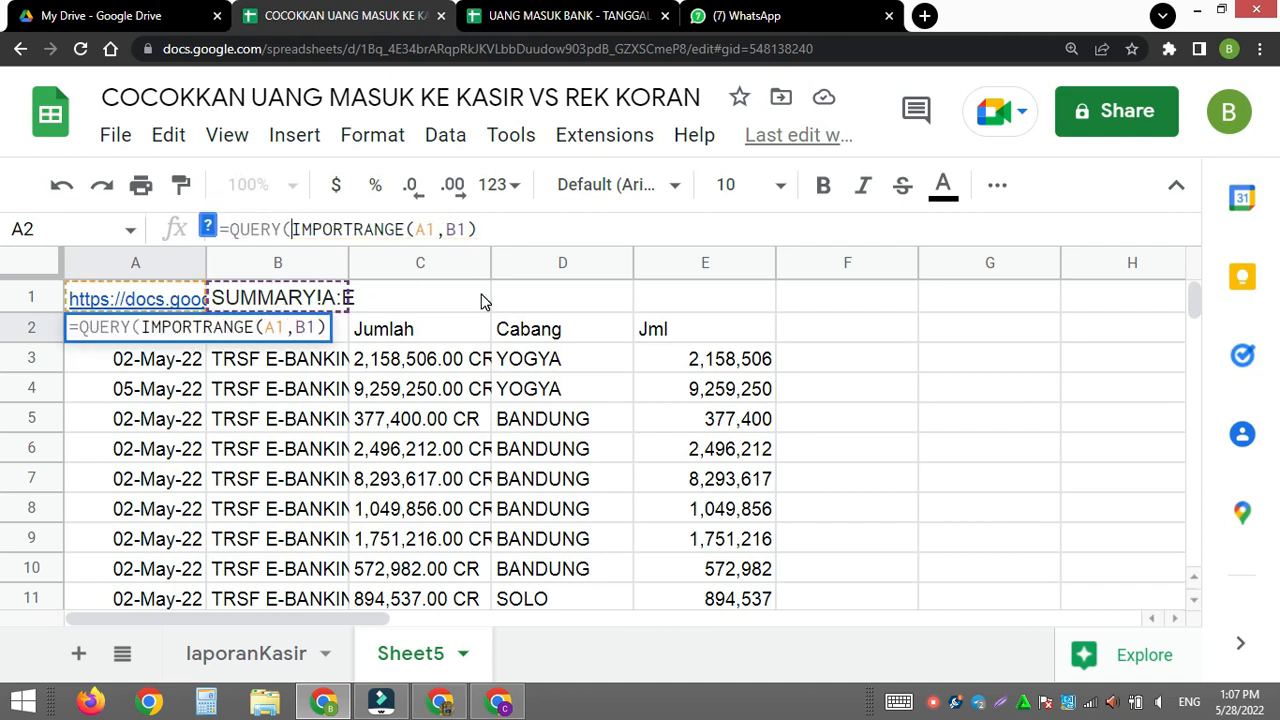
- Complete A2's QUERY formula with the statement "SELECT Col1, Col2,Col5,Col4" after IMPORTRANGE(A1,B1)
{"action": "left_click", "coordinate": [503, 230]}
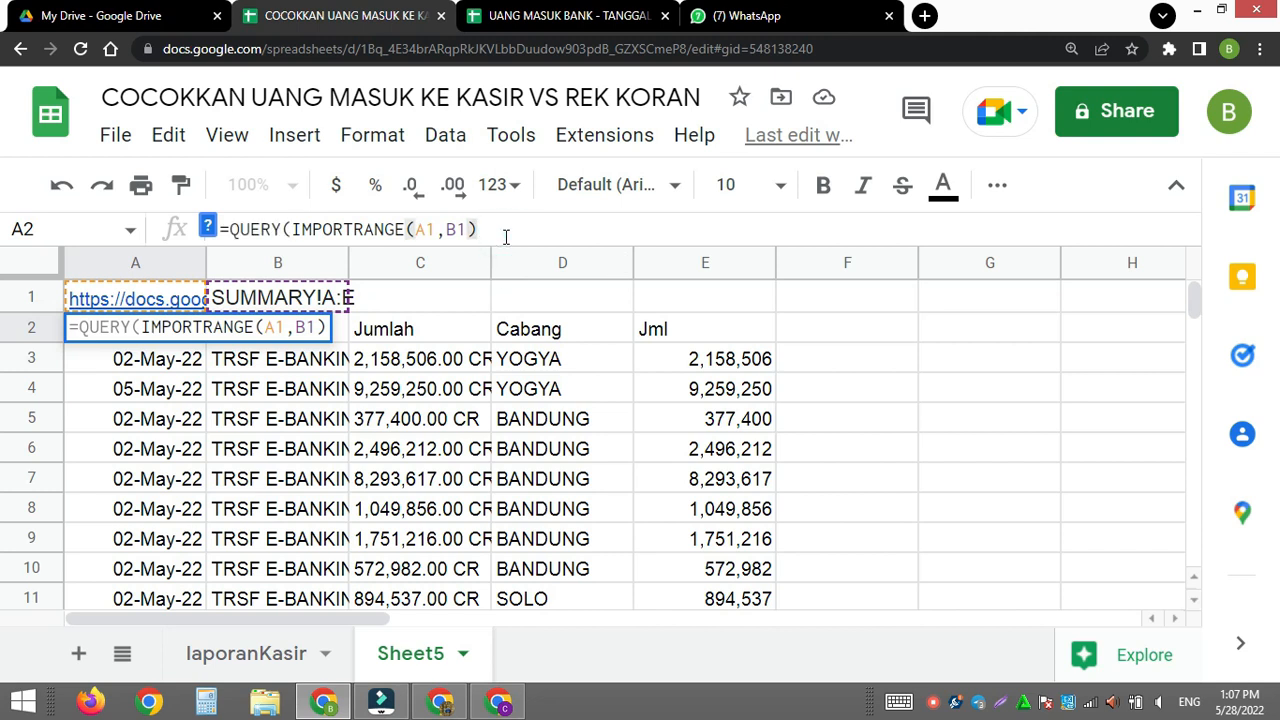
{"action": "type", "text": ","}
{"action": "type", "text": "\"S"}
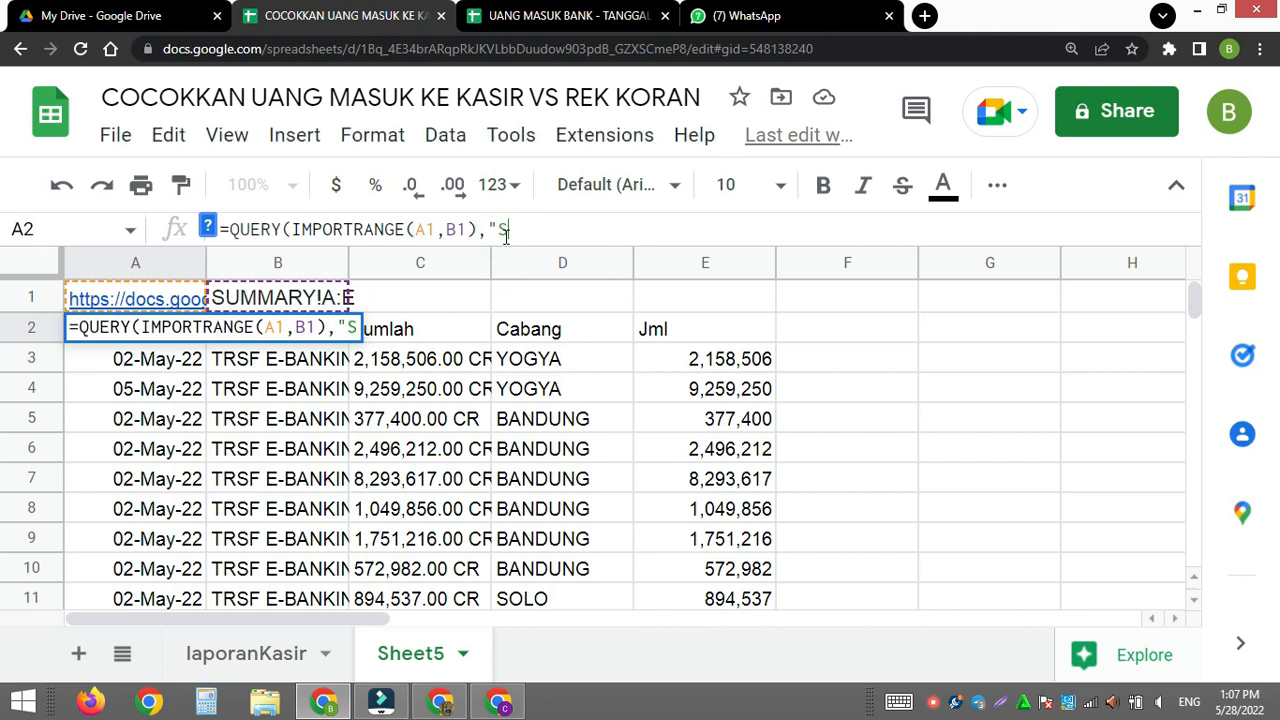
{"action": "type", "text": "ELECT "}
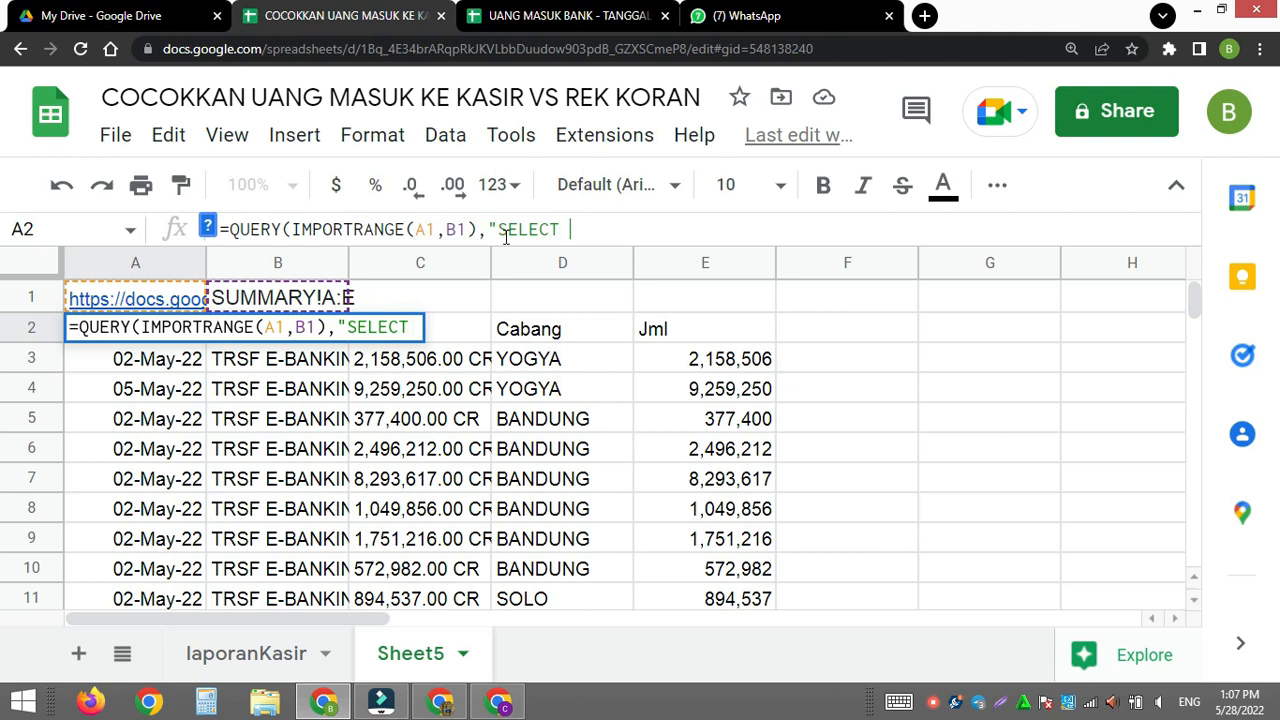
{"action": "type", "text": "Col1"}
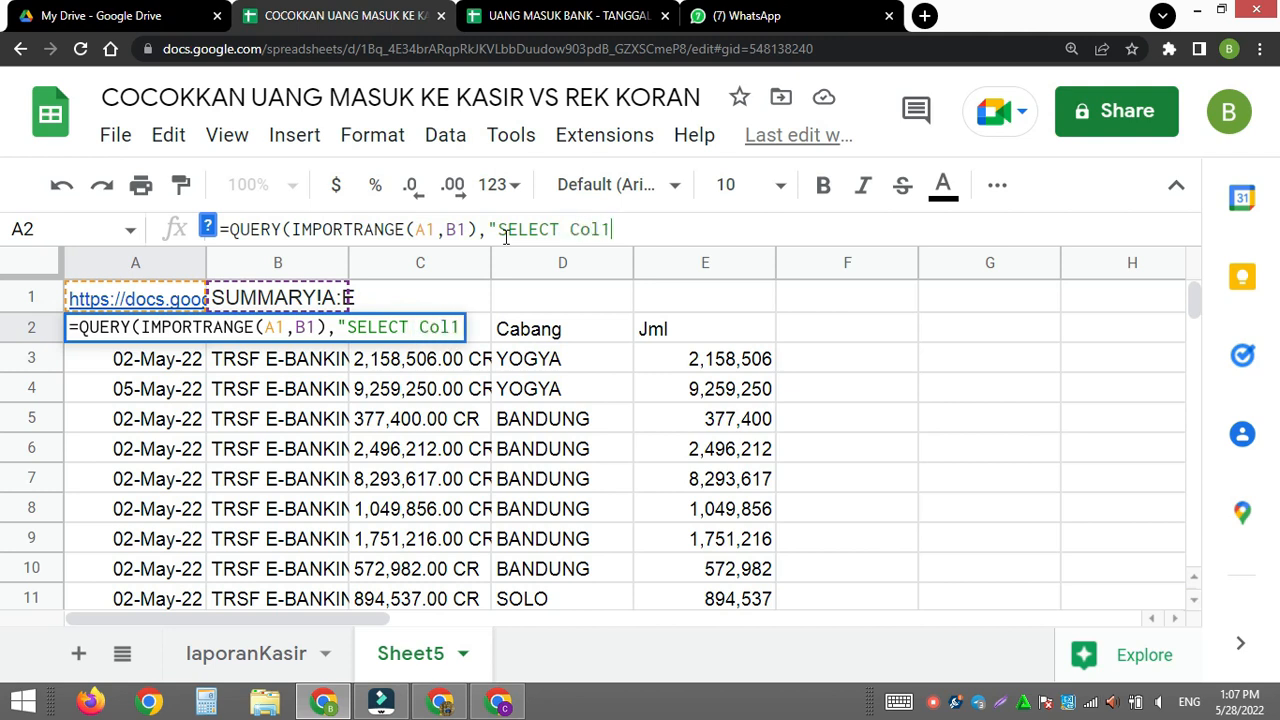
{"action": "type", "text": ", Col2,"}
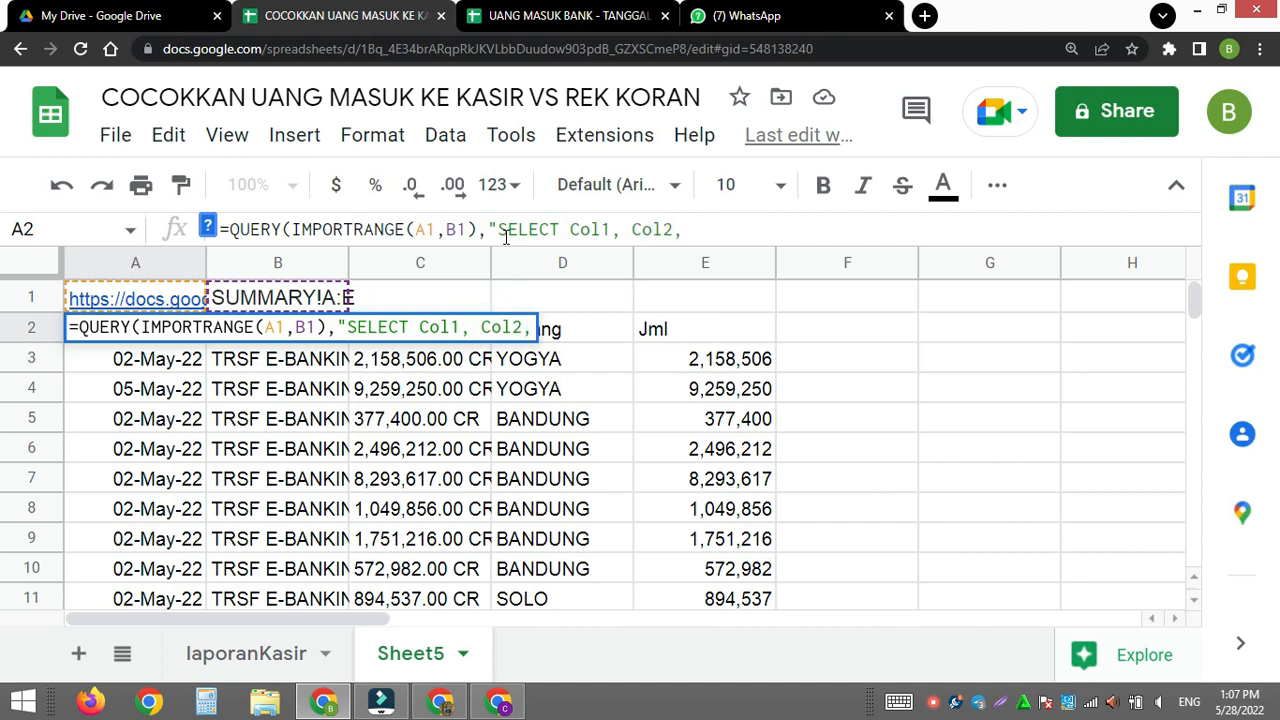
{"action": "type", "text": "Col"}
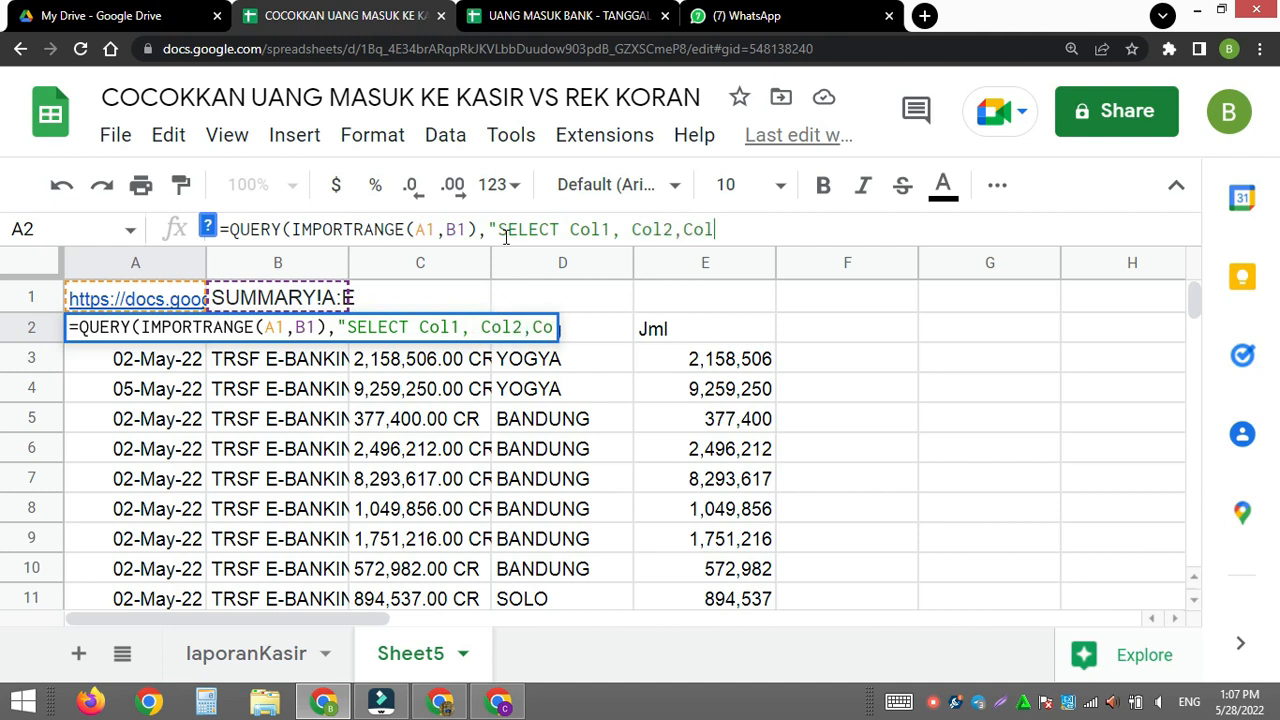
{"action": "type", "text": "5"}
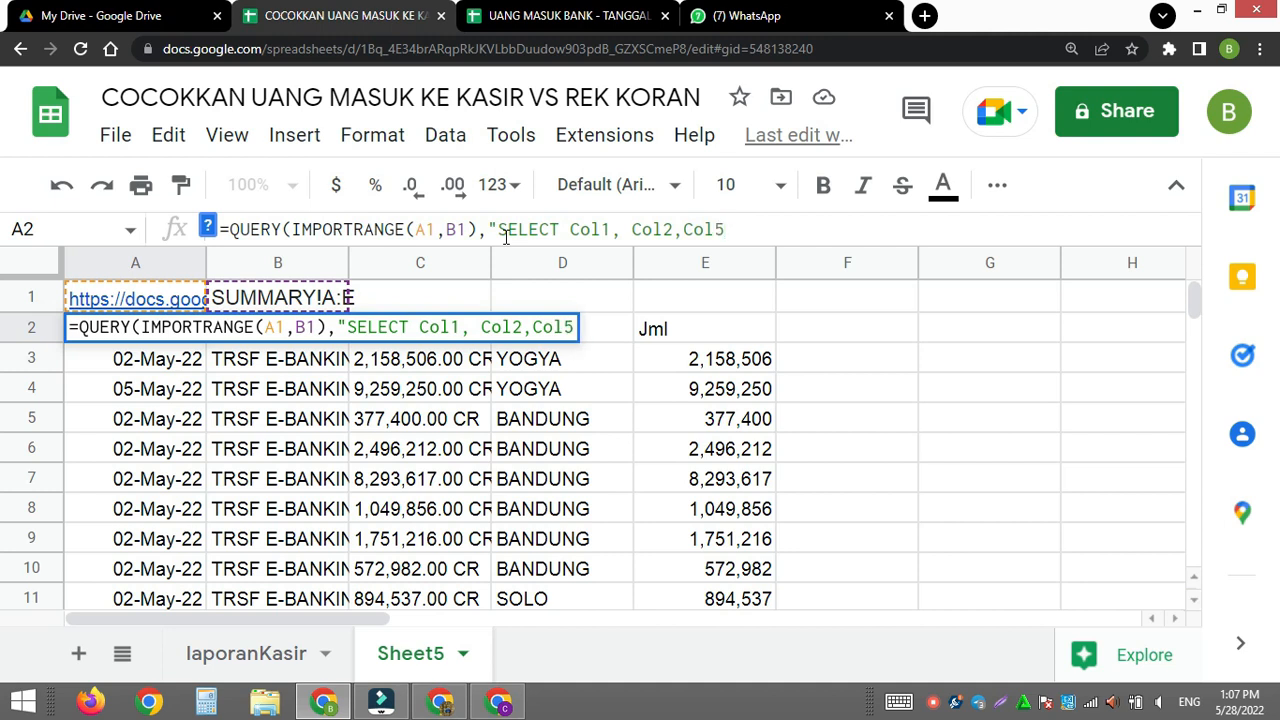
{"action": "type", "text": ",Col"}
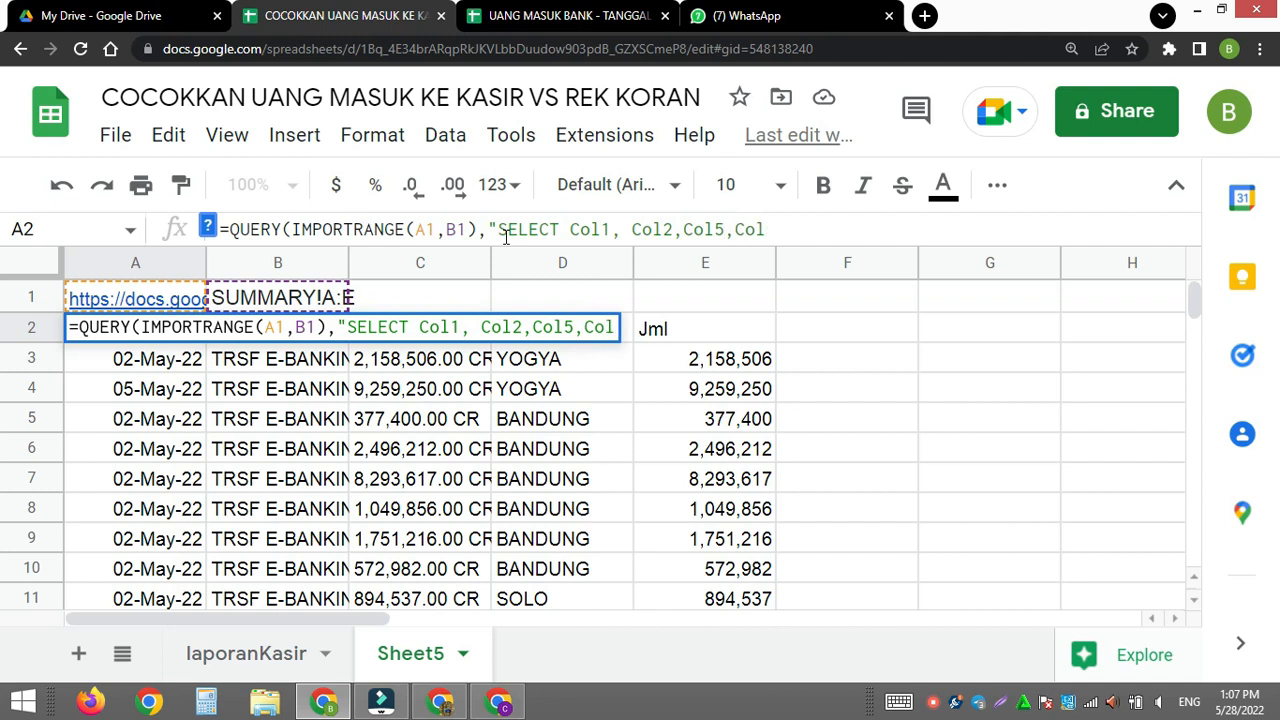
{"action": "type", "text": "4\")"}
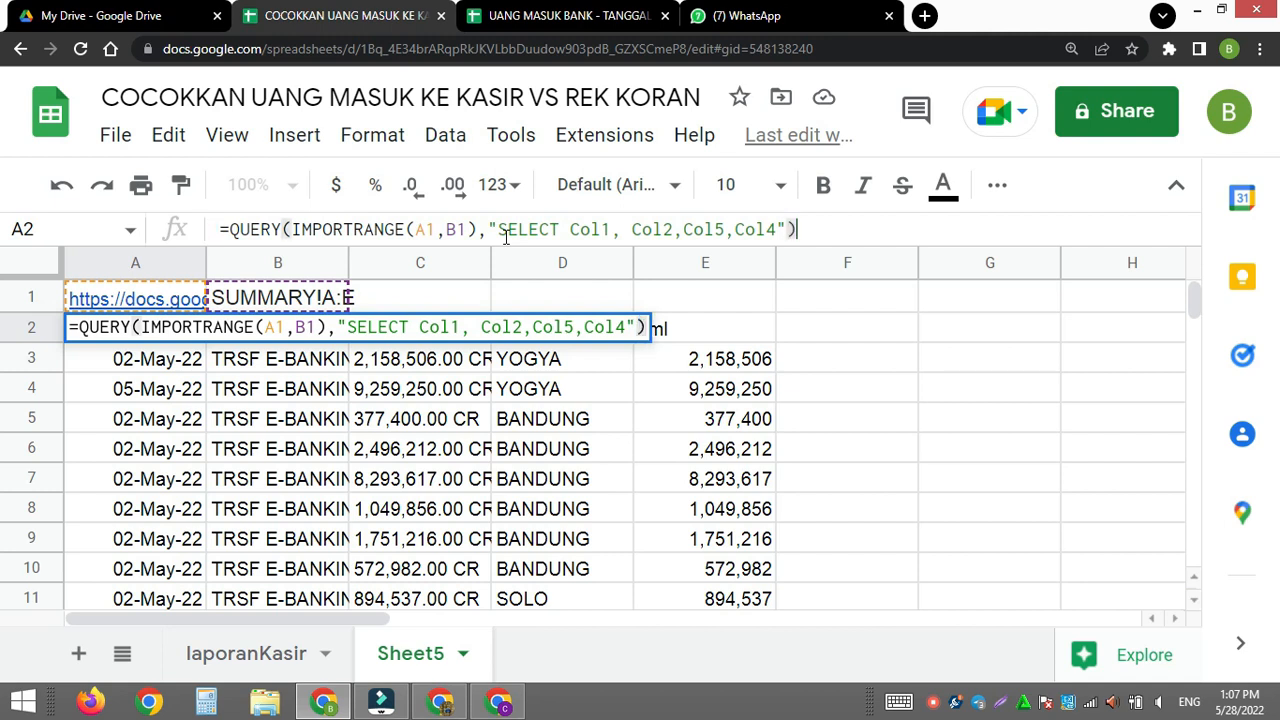
{"action": "key", "text": "Return"}
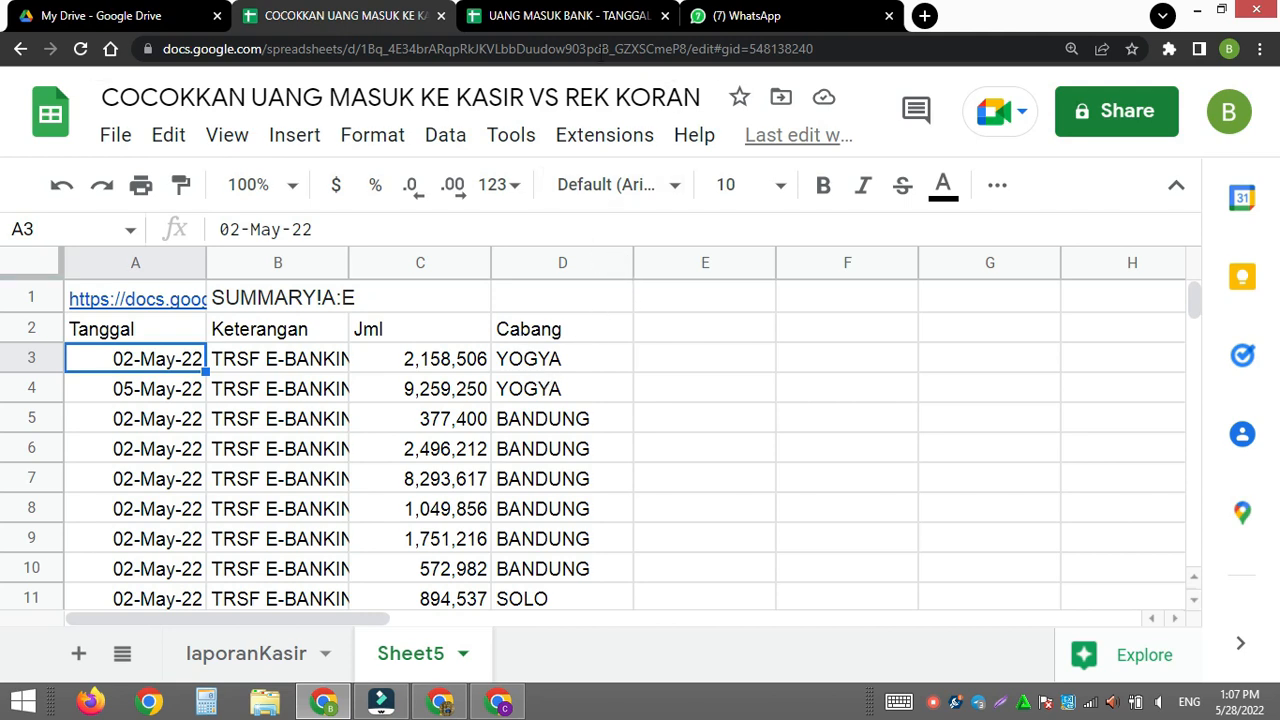
- Copy the branch names in L1:L5 of UANG MASUK BANK's BANK MEI22 sheet into H1:H5 of Sheet5 in the COCOKKAN UANG MASUK spreadsheet
{"action": "left_click", "coordinate": [557, 29]}
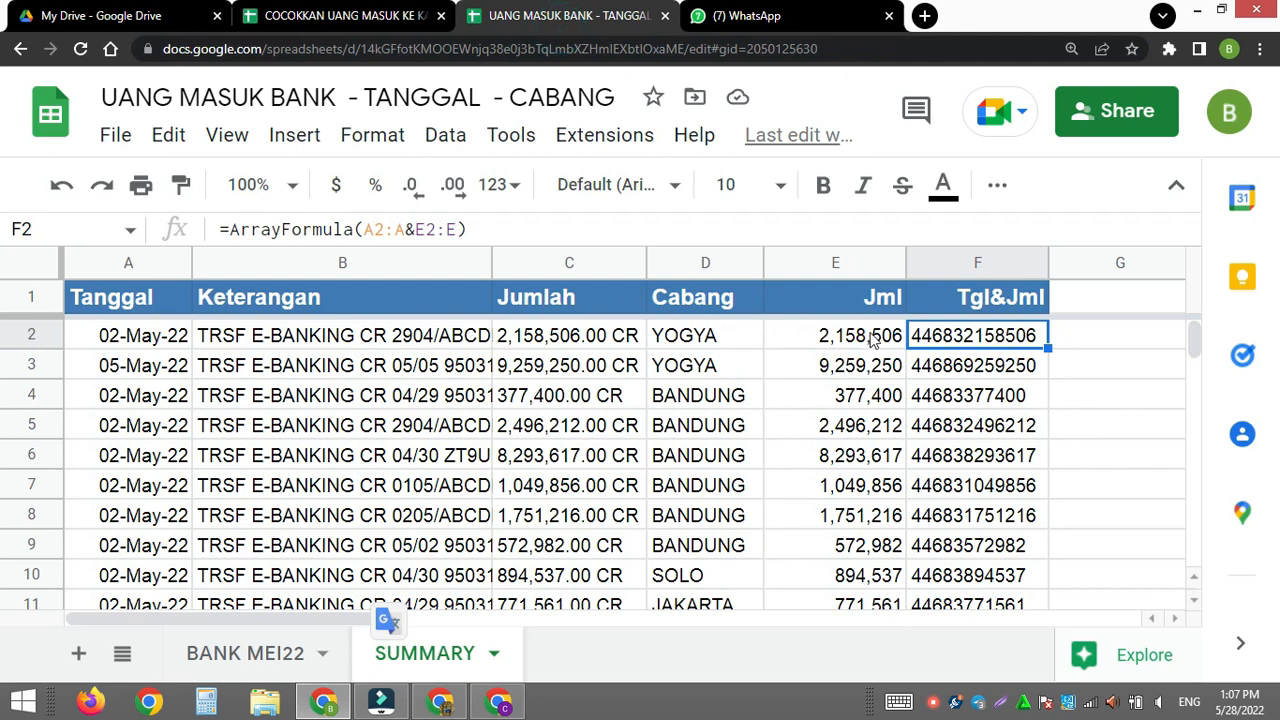
{"action": "left_click", "coordinate": [283, 652]}
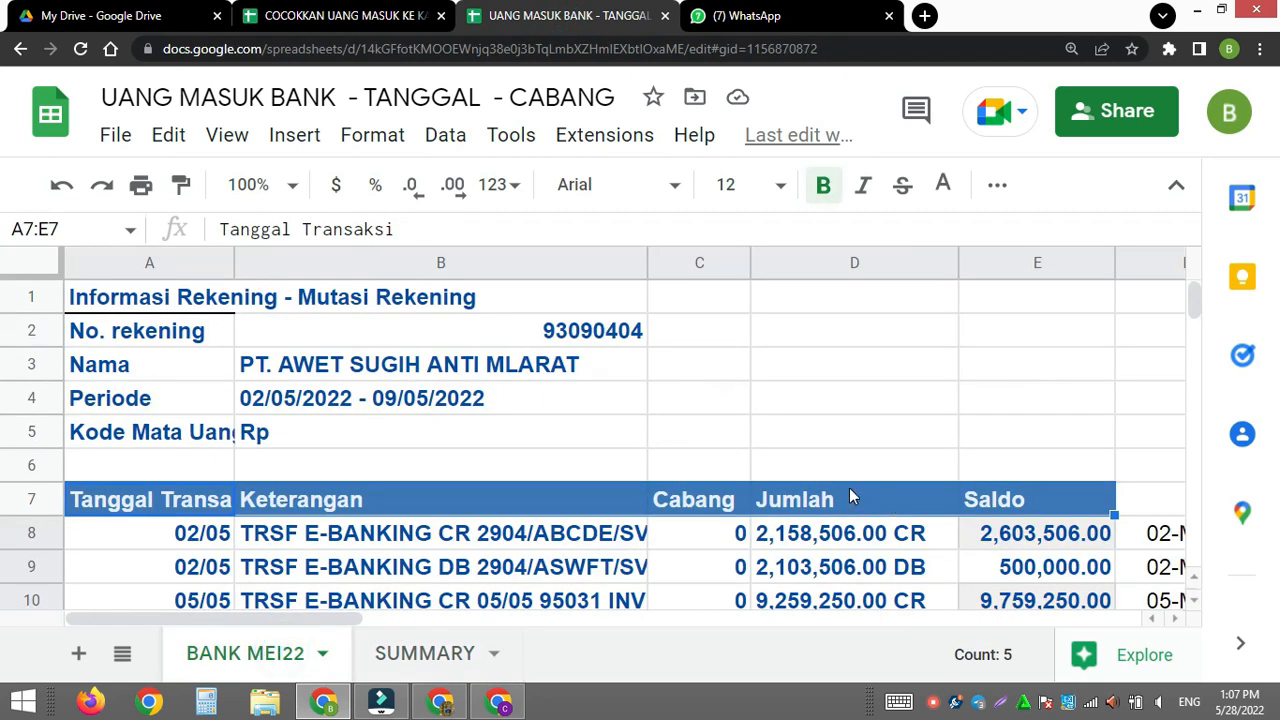
{"action": "left_click_drag", "start_coordinate": [349, 620], "coordinate": [702, 625]}
{"action": "left_click_drag", "start_coordinate": [808, 300], "coordinate": [805, 435]}
{"action": "key", "text": "ctrl+c"}
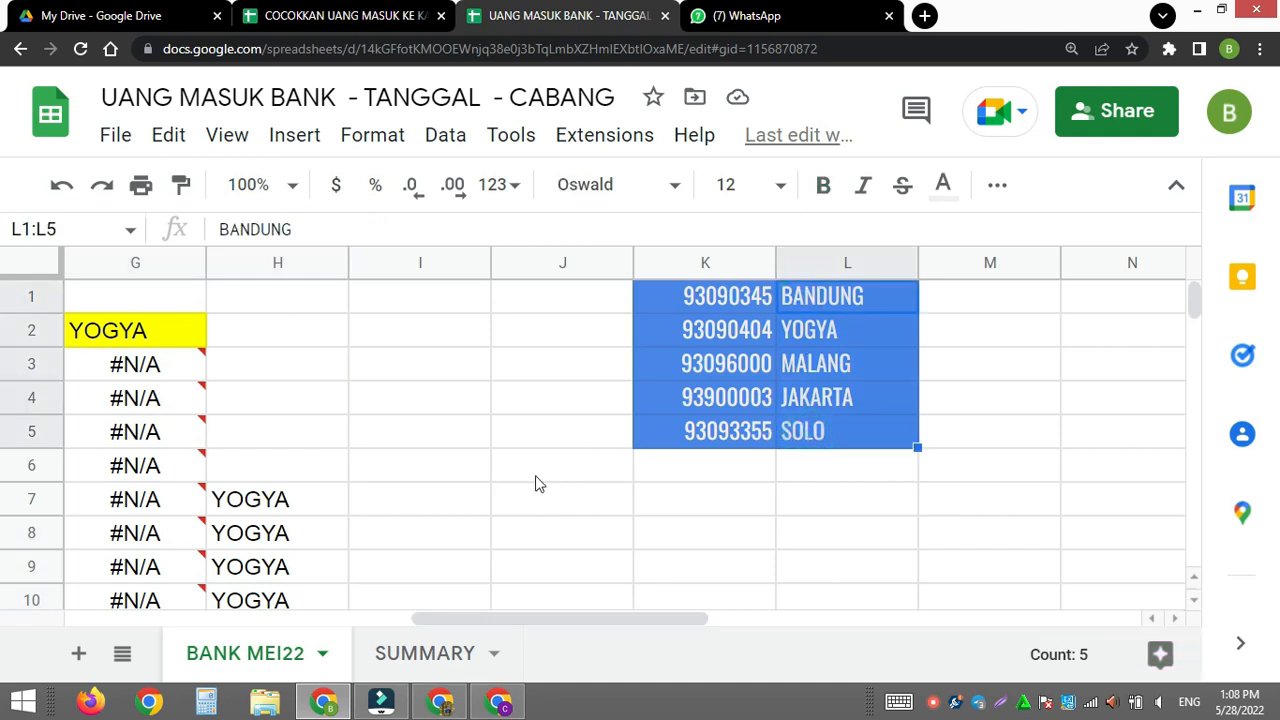
{"action": "left_click", "coordinate": [437, 650]}
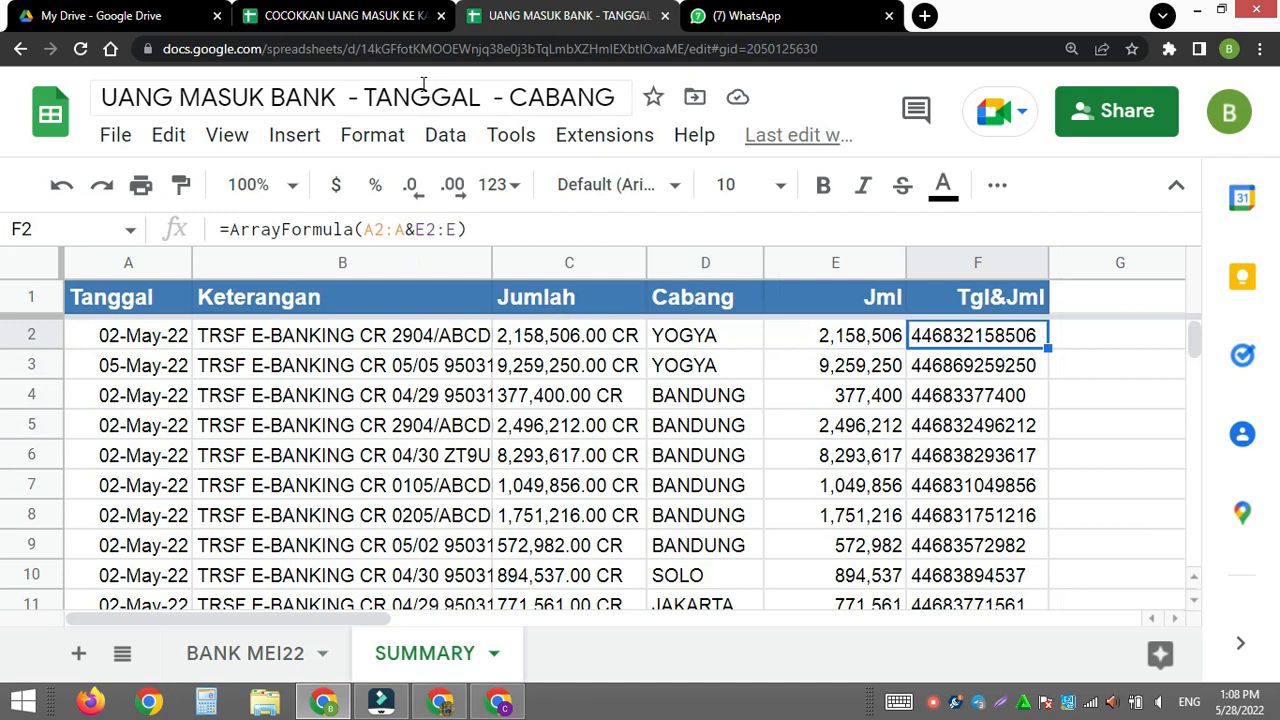
{"action": "left_click", "coordinate": [340, 15]}
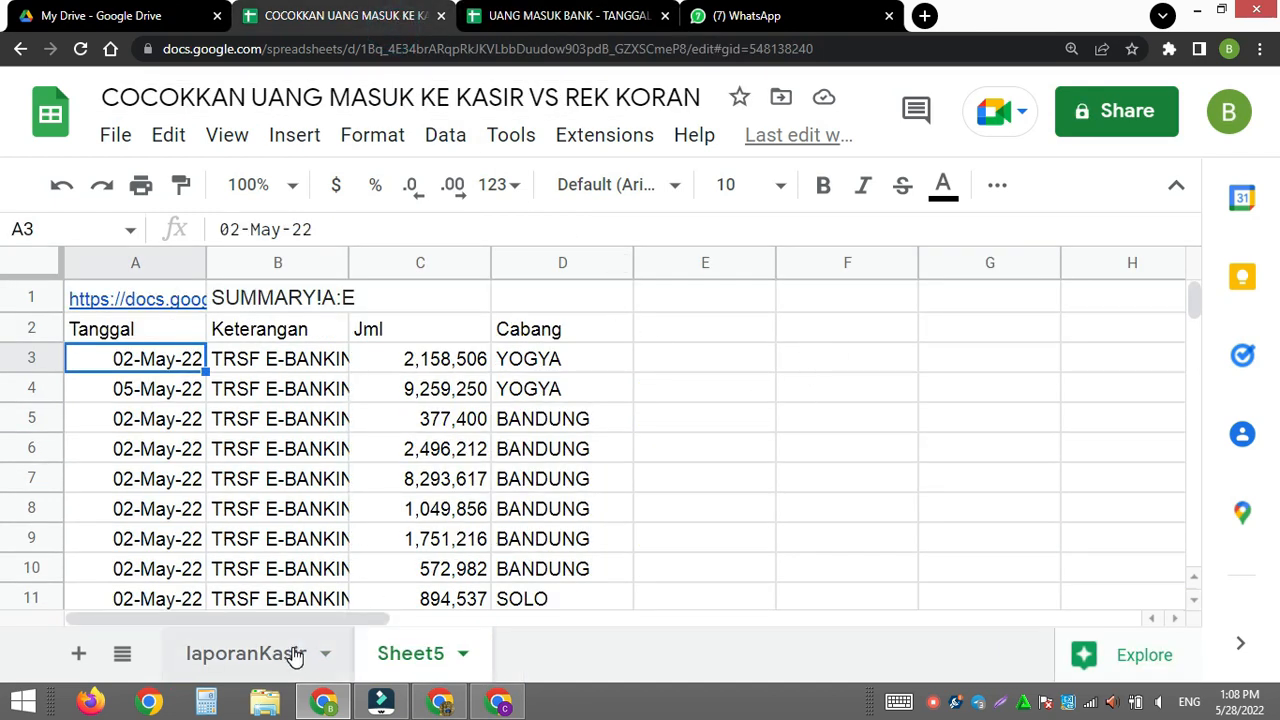
{"action": "left_click", "coordinate": [1117, 300]}
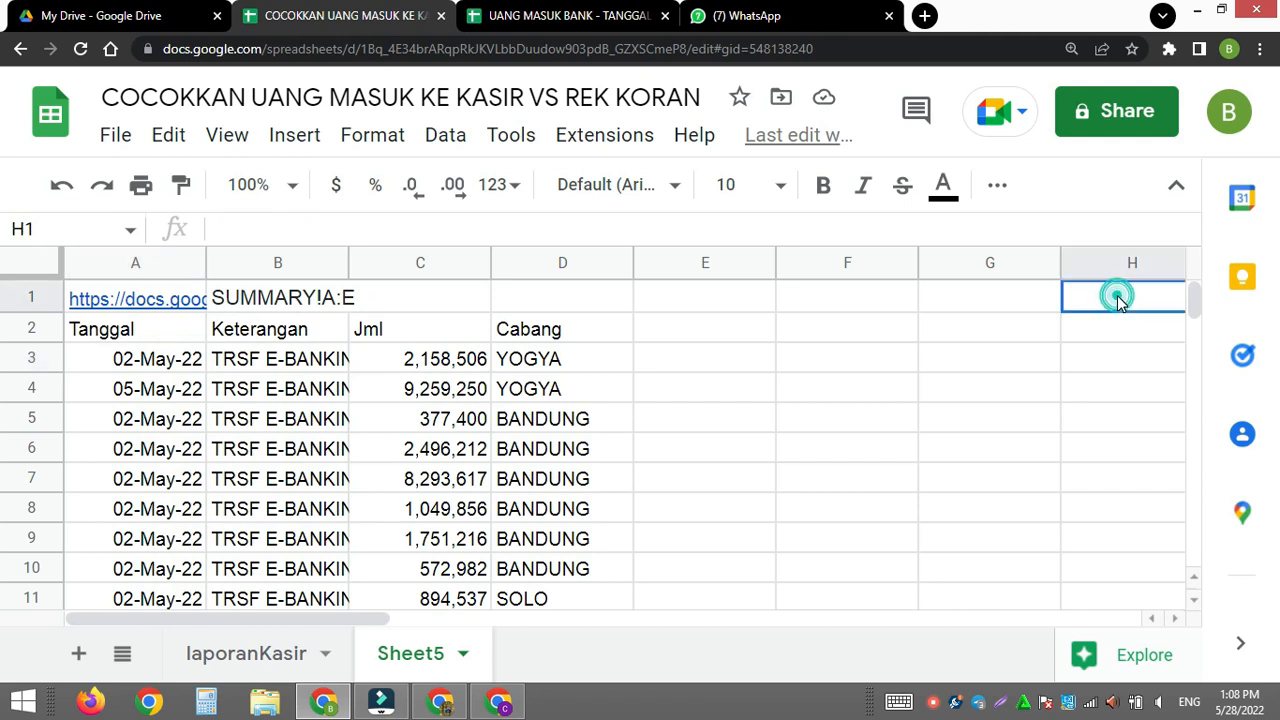
{"action": "key", "text": "ctrl+v"}
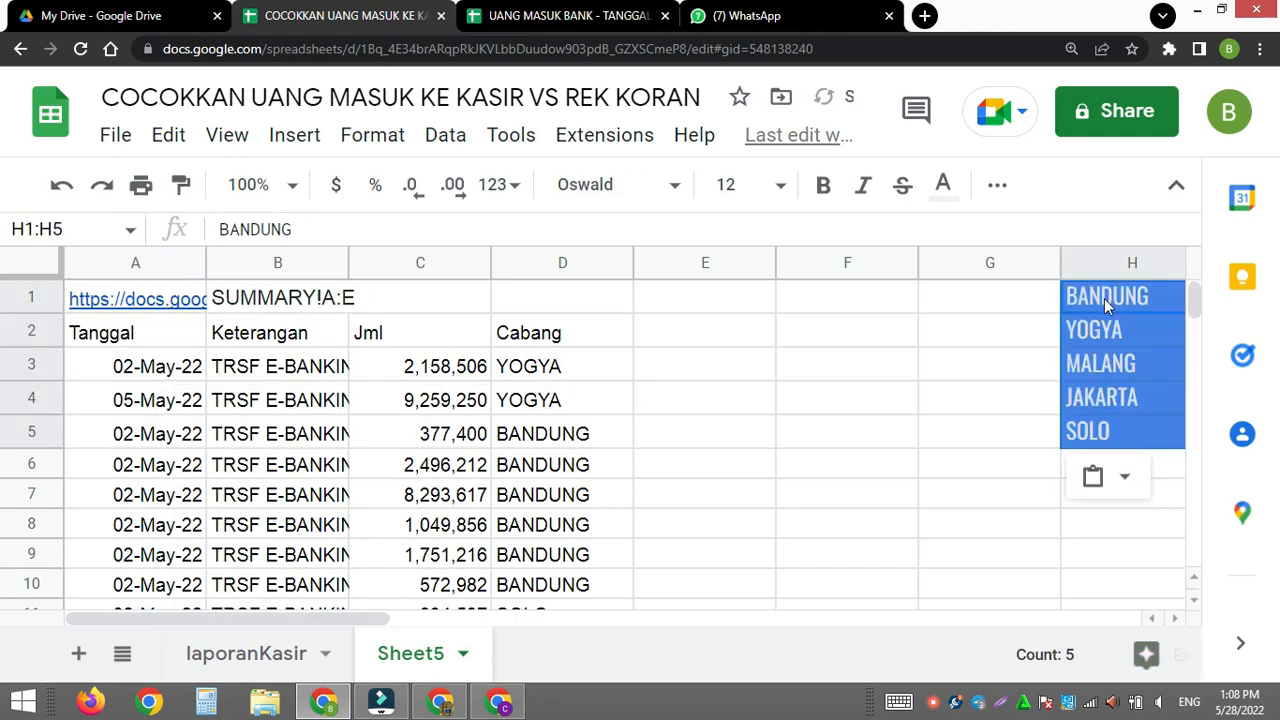
{"action": "left_click", "coordinate": [896, 368]}
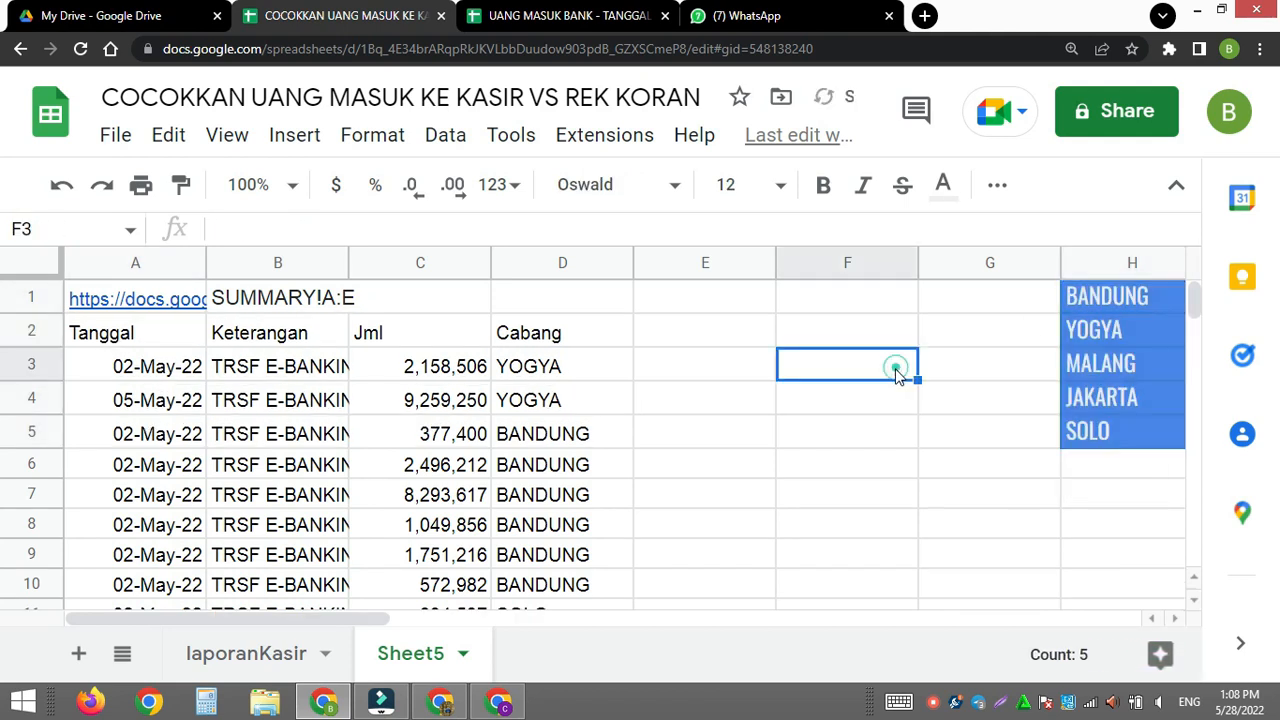
- Add a data validation dropdown to D1 listing the branches in H1:H5, and choose BANDUNG from it
{"action": "left_click", "coordinate": [540, 303]}
{"action": "left_click", "coordinate": [445, 135]}
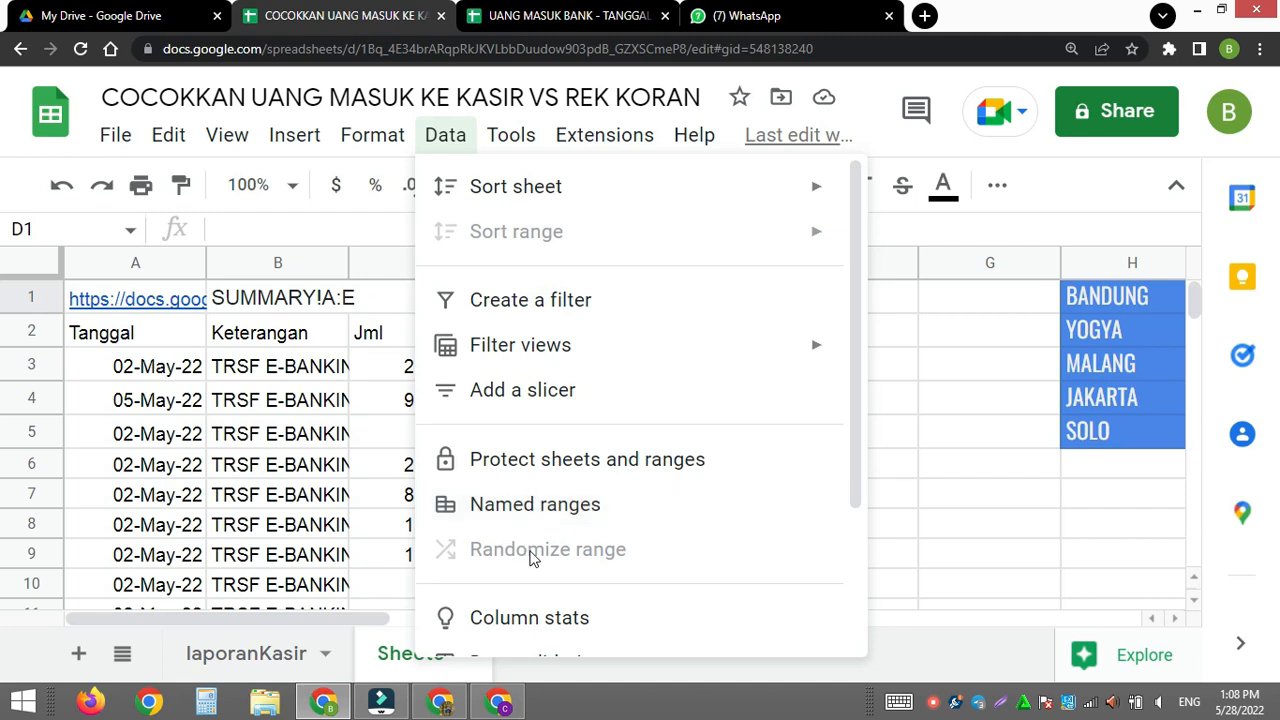
{"action": "mouse_move", "coordinate": [849, 344]}
{"action": "left_click_drag", "start_coordinate": [857, 287], "coordinate": [853, 405]}
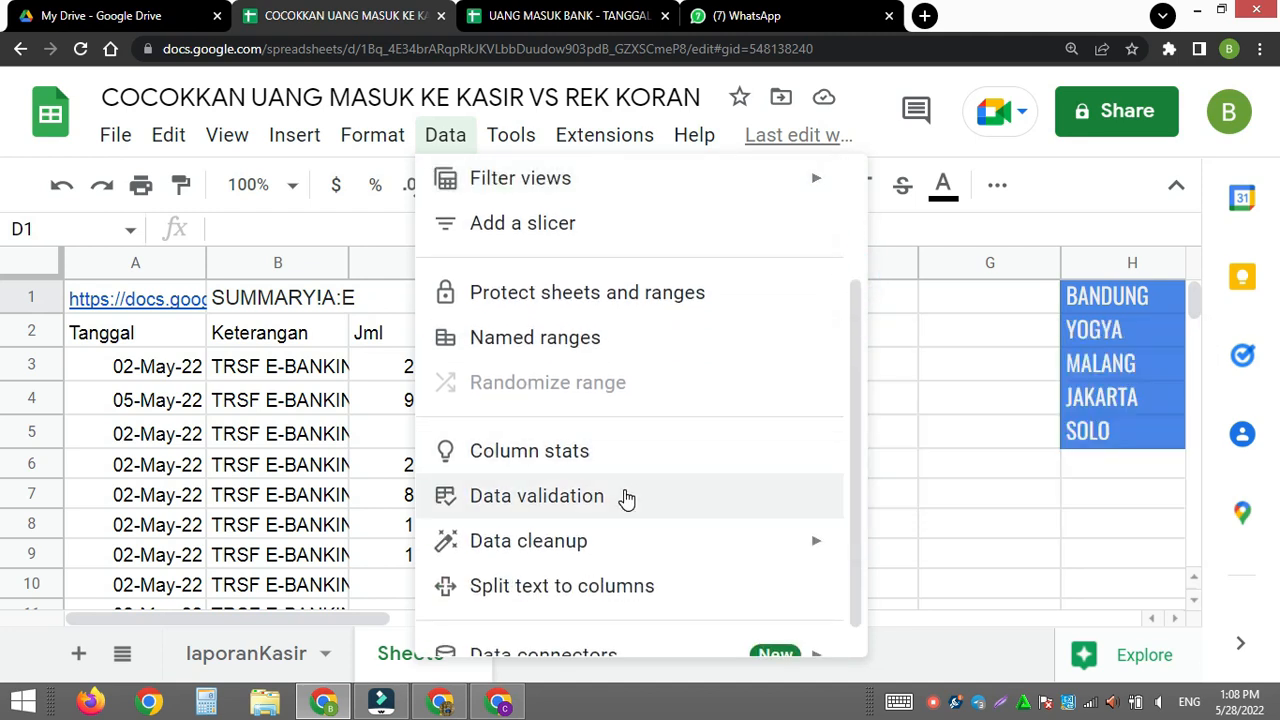
{"action": "left_click", "coordinate": [627, 499]}
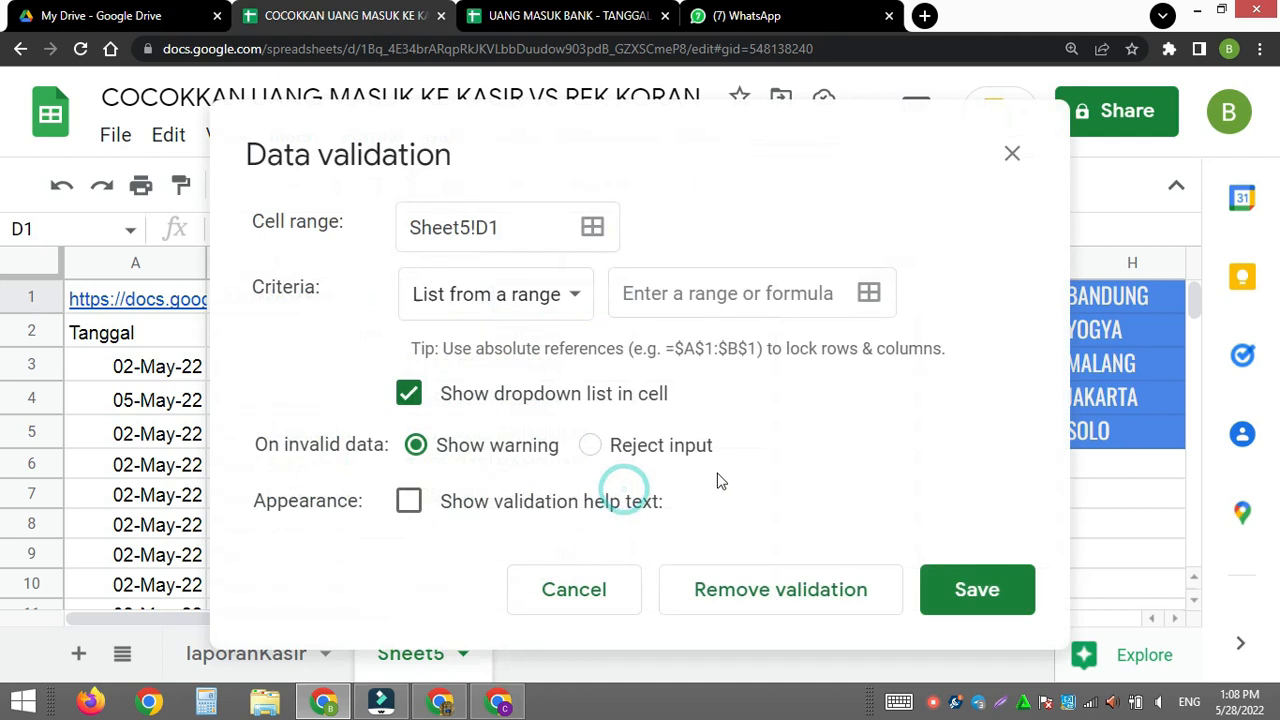
{"action": "left_click", "coordinate": [868, 297]}
{"action": "left_click", "coordinate": [533, 242]}
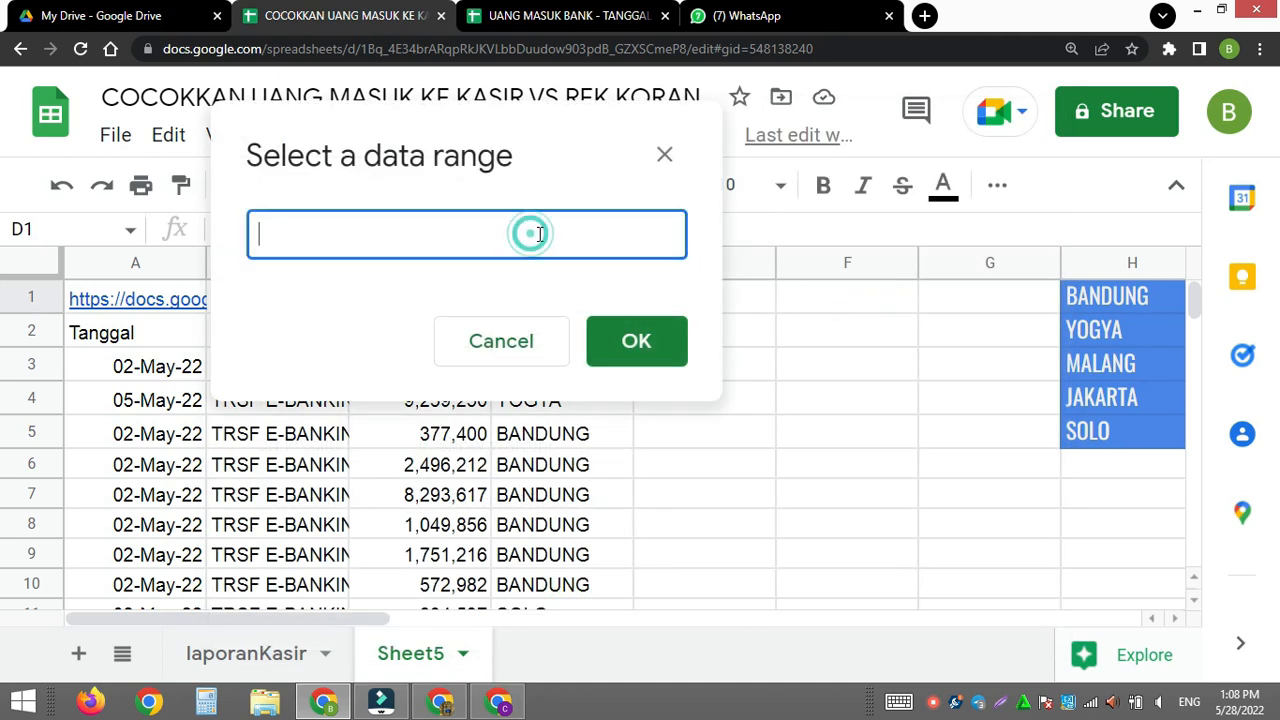
{"action": "left_click", "coordinate": [1110, 300]}
{"action": "left_click_drag", "start_coordinate": [1110, 300], "coordinate": [1108, 432]}
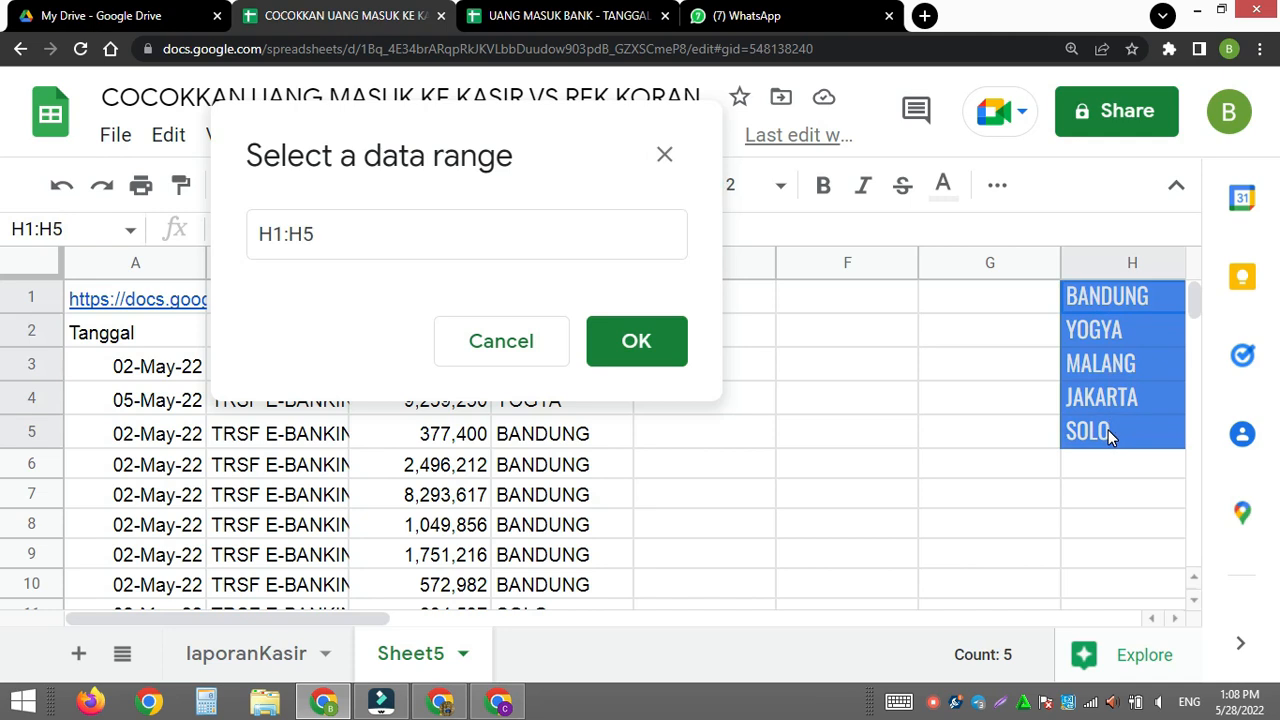
{"action": "left_click", "coordinate": [687, 358]}
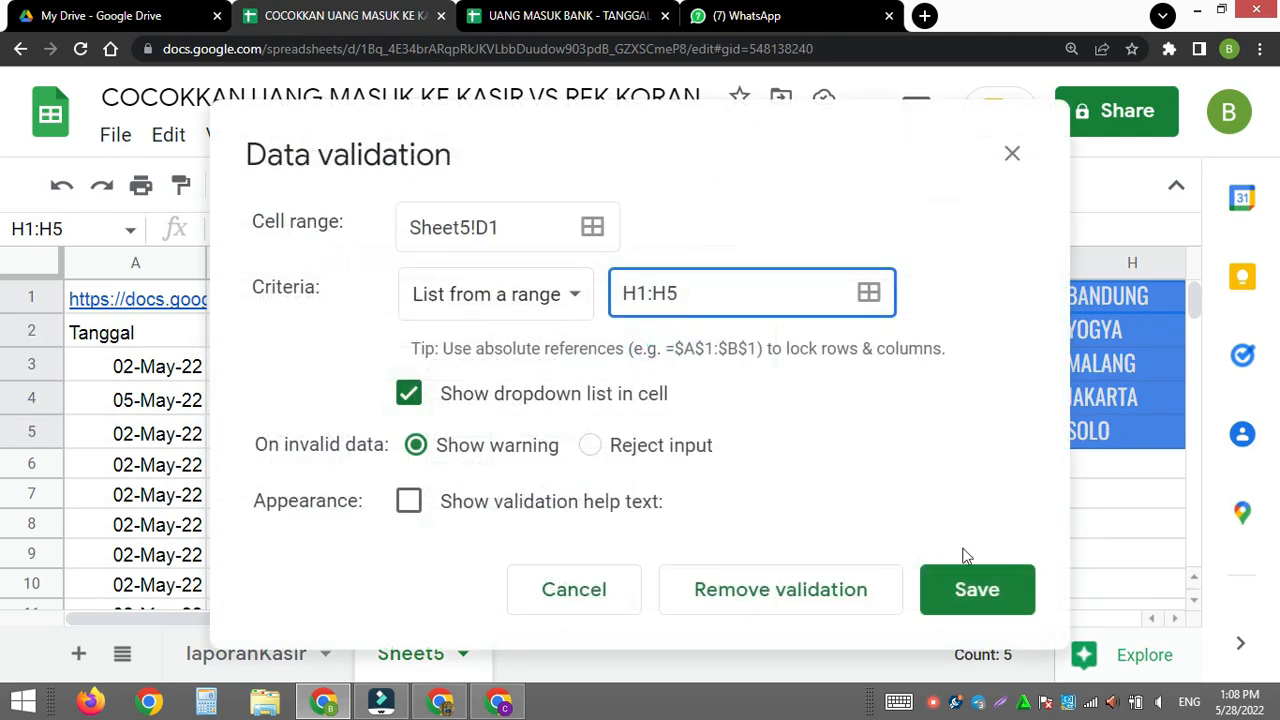
{"action": "left_click", "coordinate": [977, 591]}
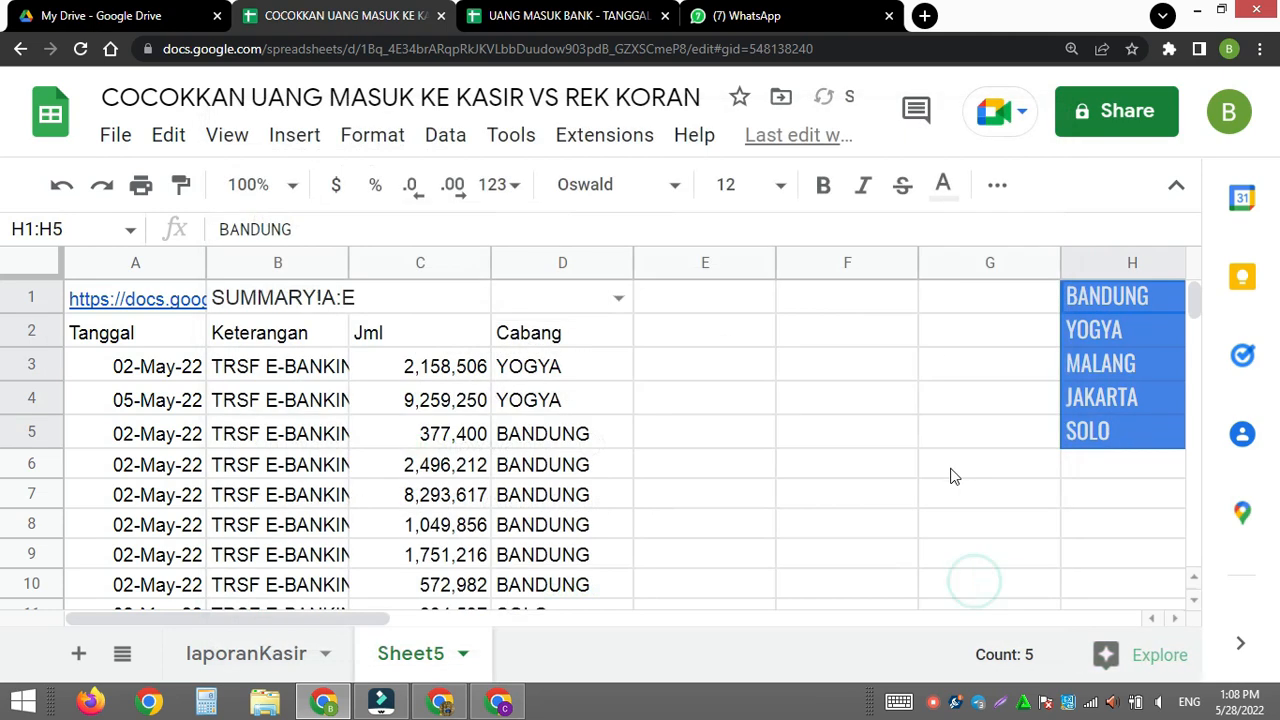
{"action": "left_click", "coordinate": [617, 296]}
{"action": "left_click", "coordinate": [583, 336]}
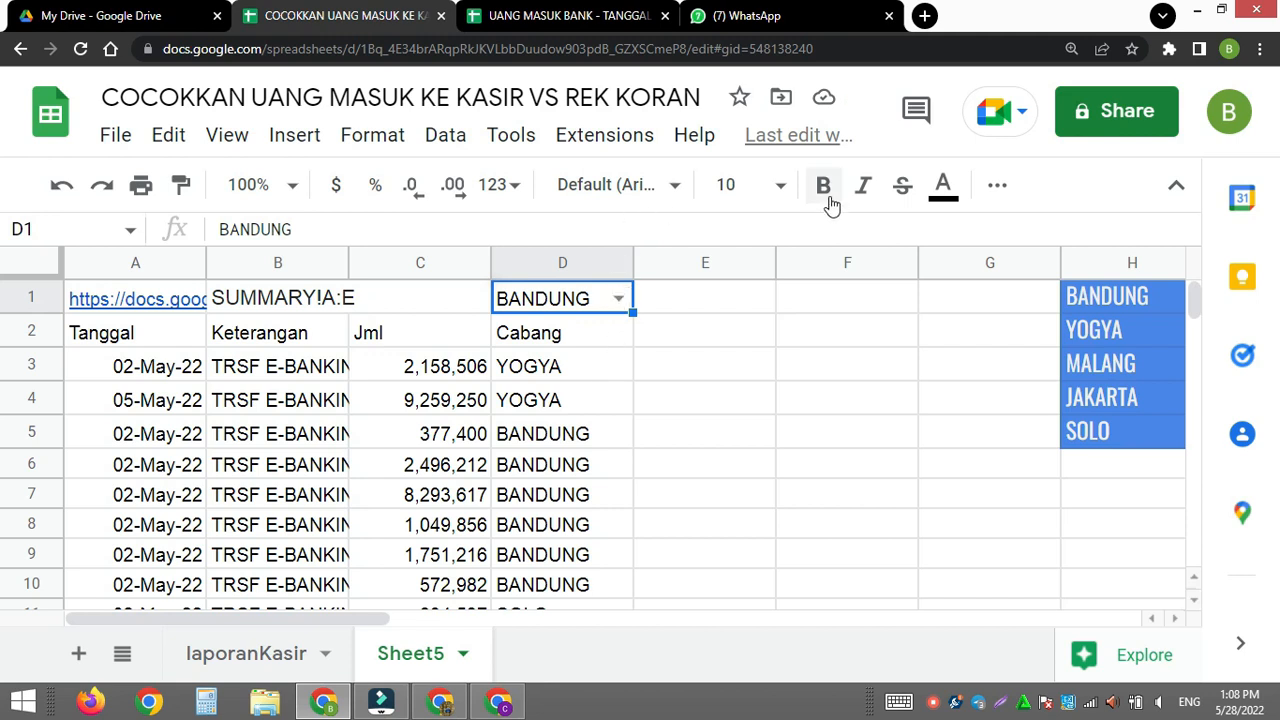
- Format the branch dropdown cell D1 with the custom light peach fill and bold text
{"action": "left_click", "coordinate": [997, 186]}
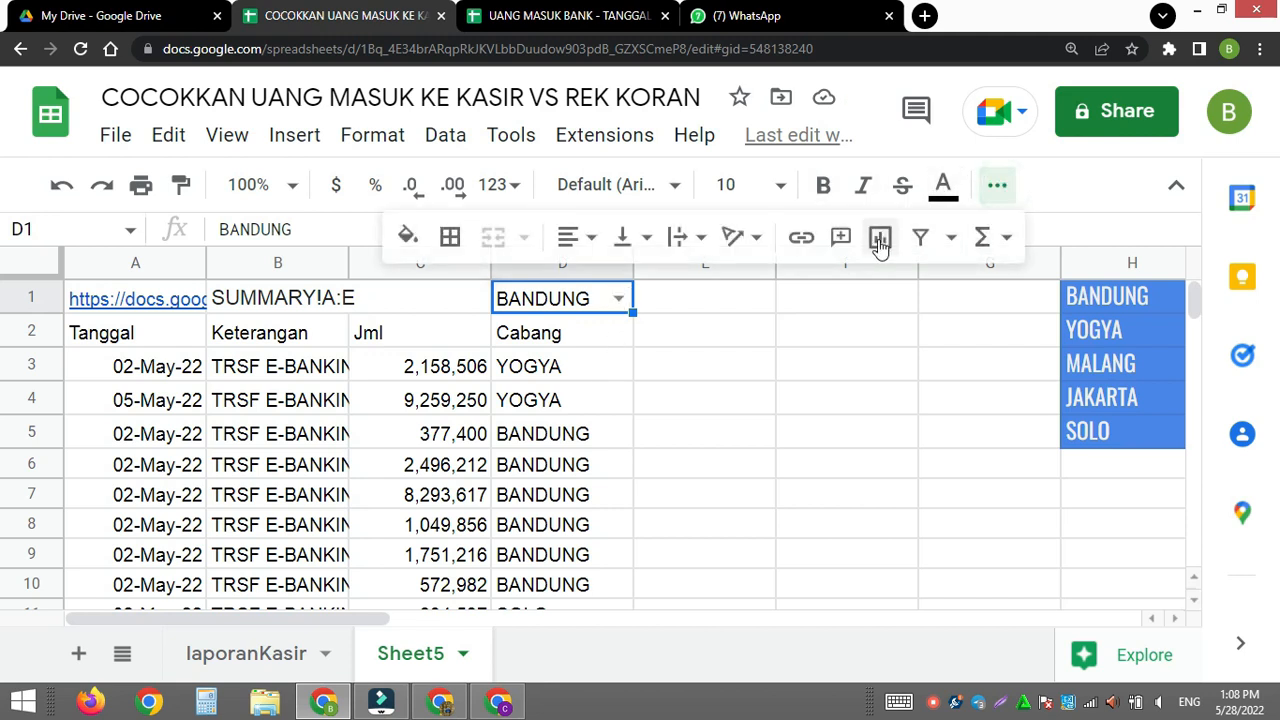
{"action": "left_click", "coordinate": [408, 240]}
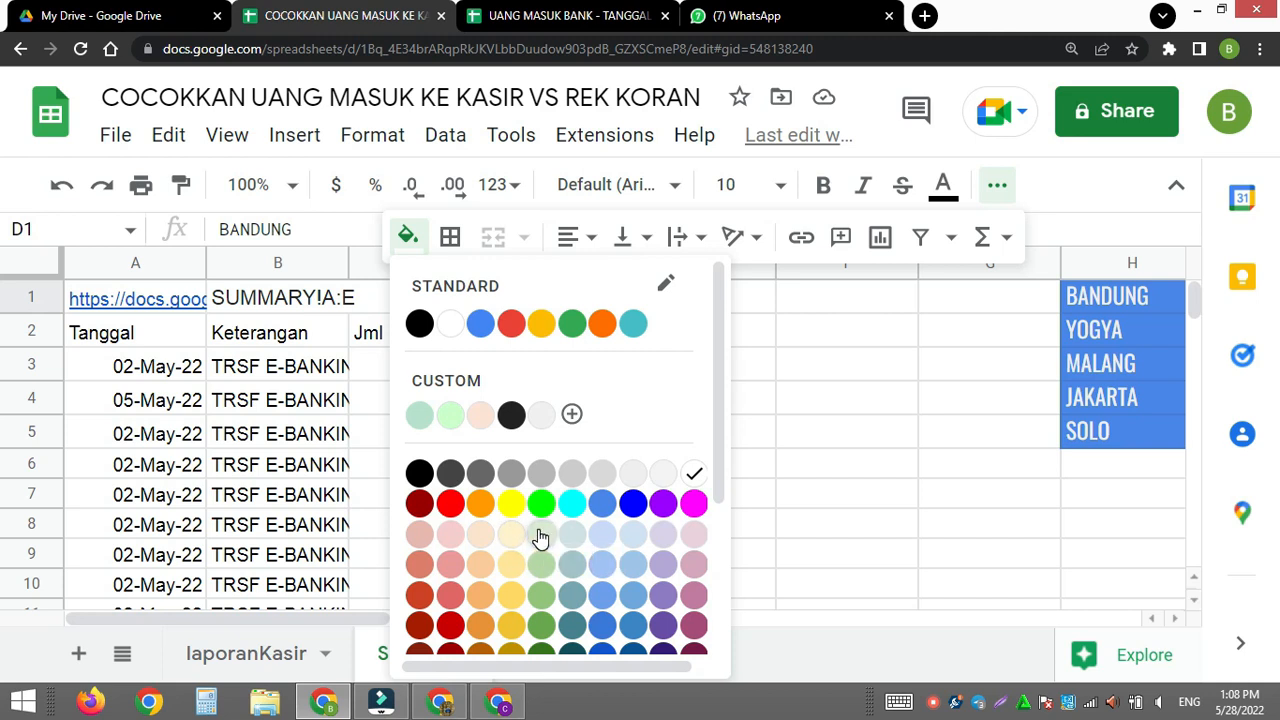
{"action": "left_click", "coordinate": [480, 414]}
{"action": "left_click", "coordinate": [761, 422]}
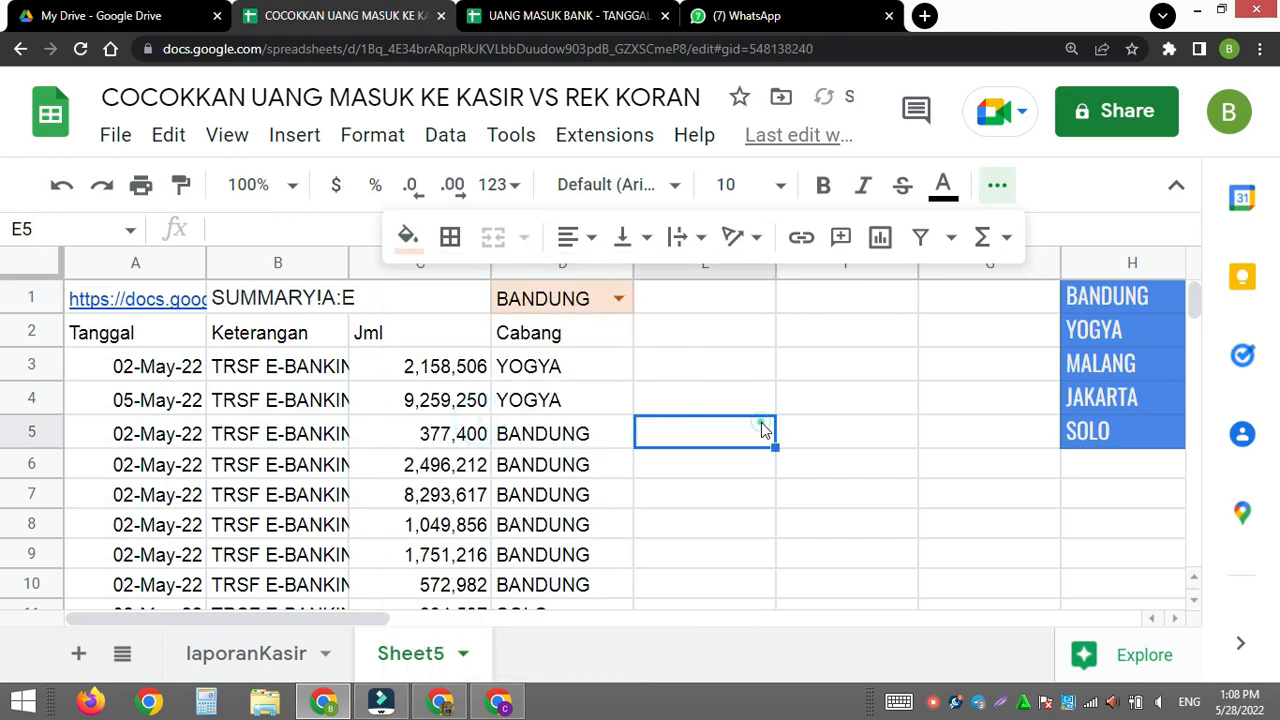
{"action": "left_click", "coordinate": [998, 186]}
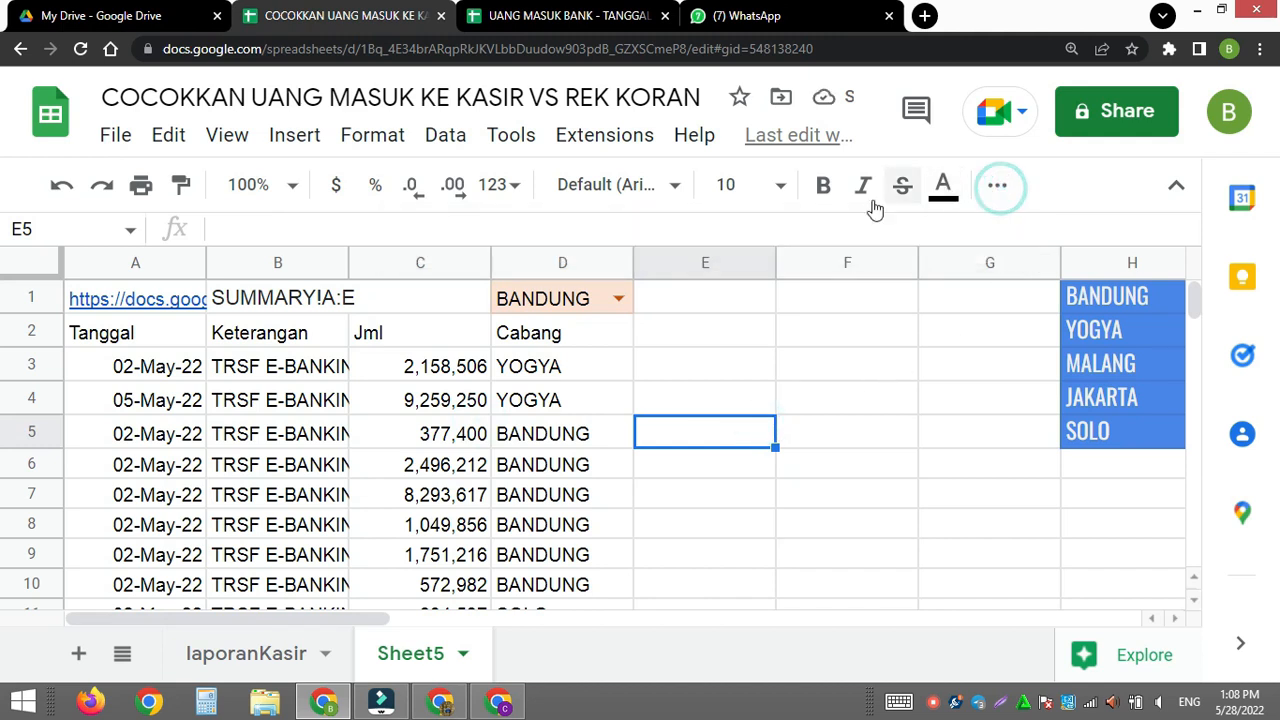
{"action": "left_click", "coordinate": [557, 302]}
{"action": "key", "text": "ctrl+b"}
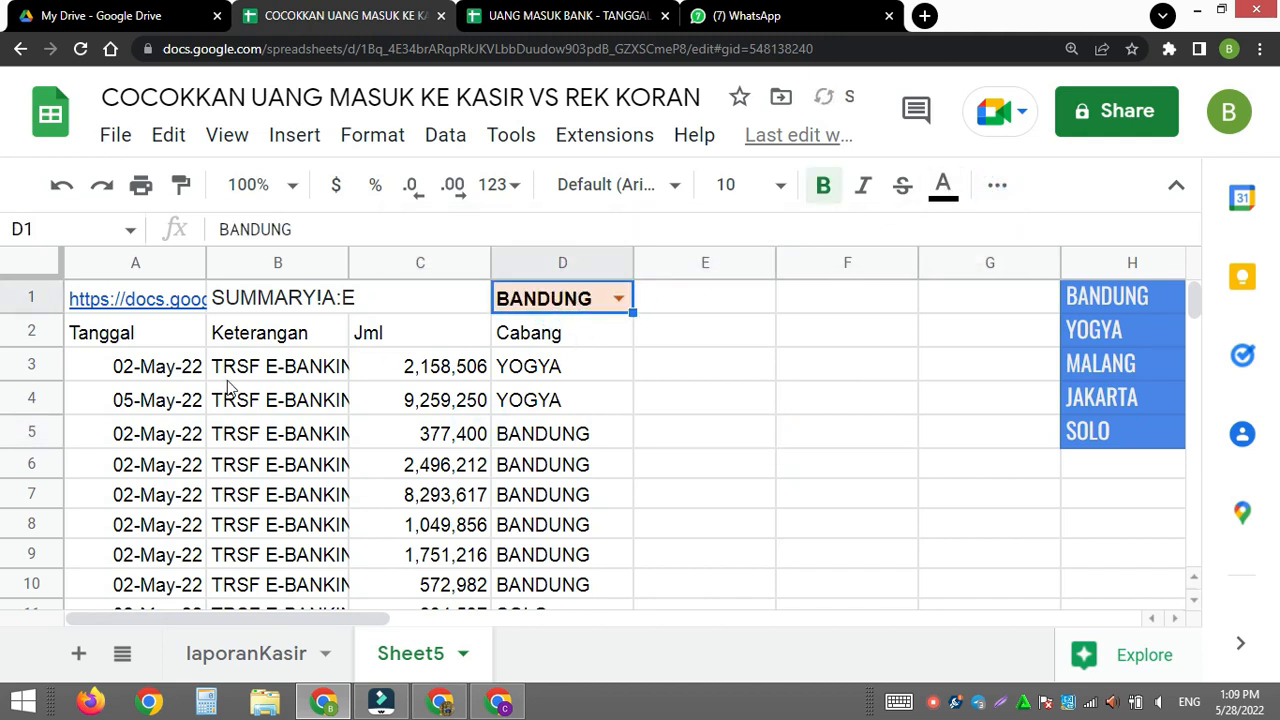
- Extend the SELECT statement in A2's QUERY formula with the condition start where Col4= after Col4
{"action": "left_click", "coordinate": [137, 340]}
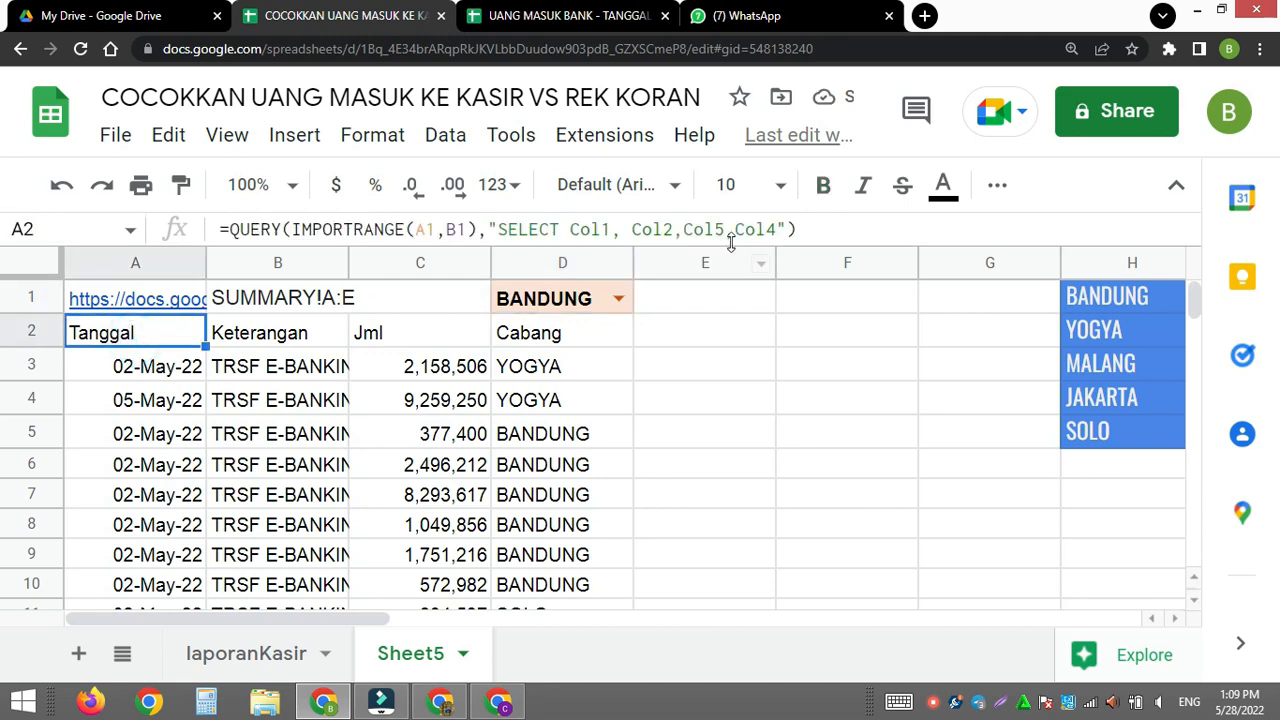
{"action": "left_click", "coordinate": [779, 229]}
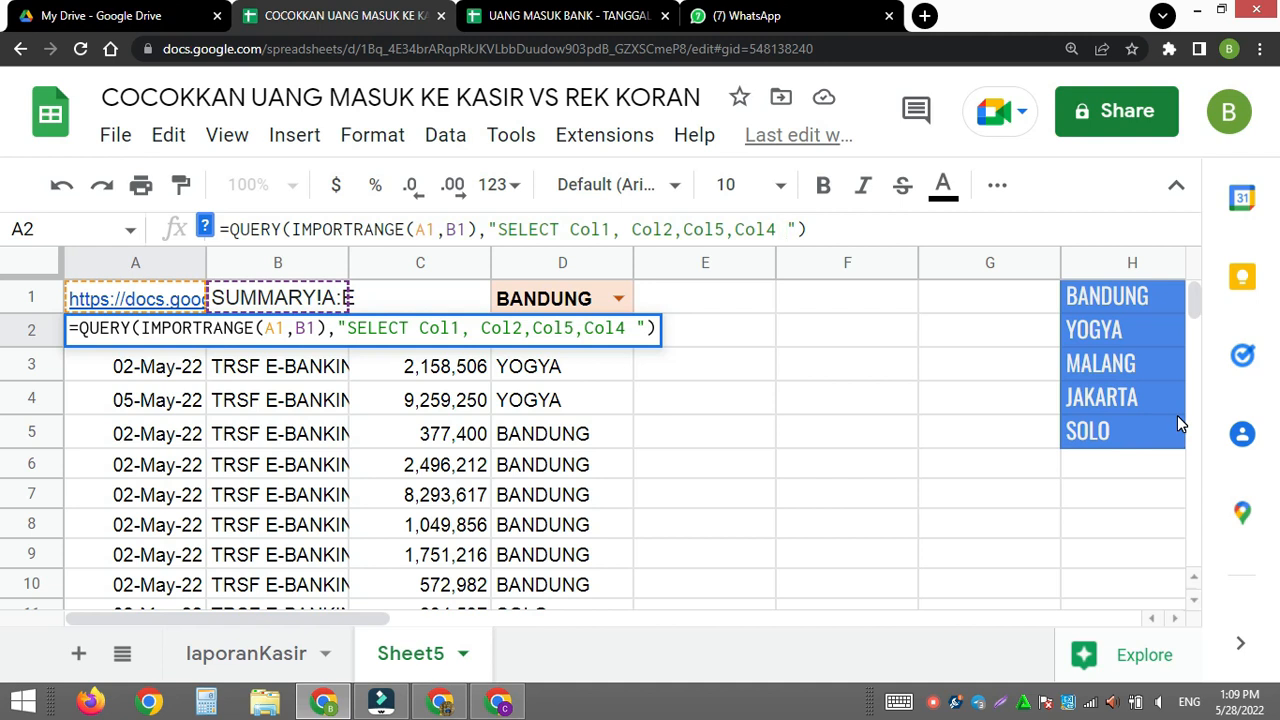
{"action": "type", "text": "where"}
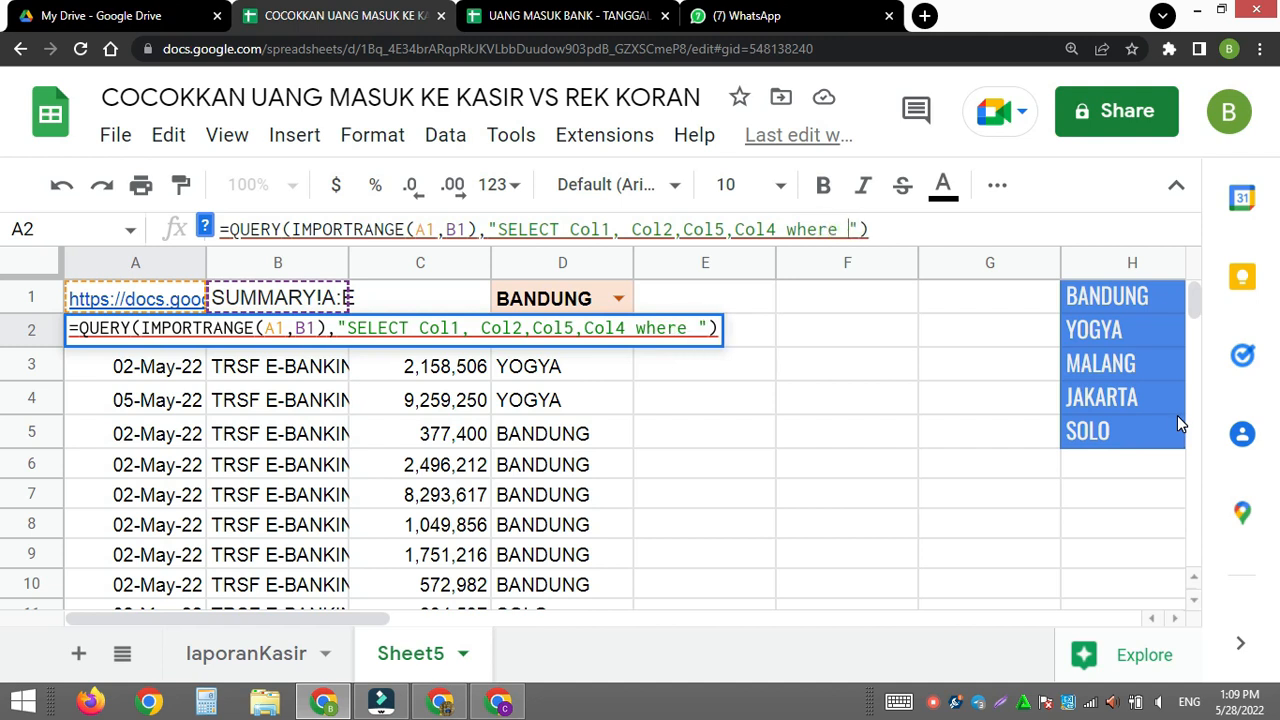
{"action": "type", "text": " cOL"}
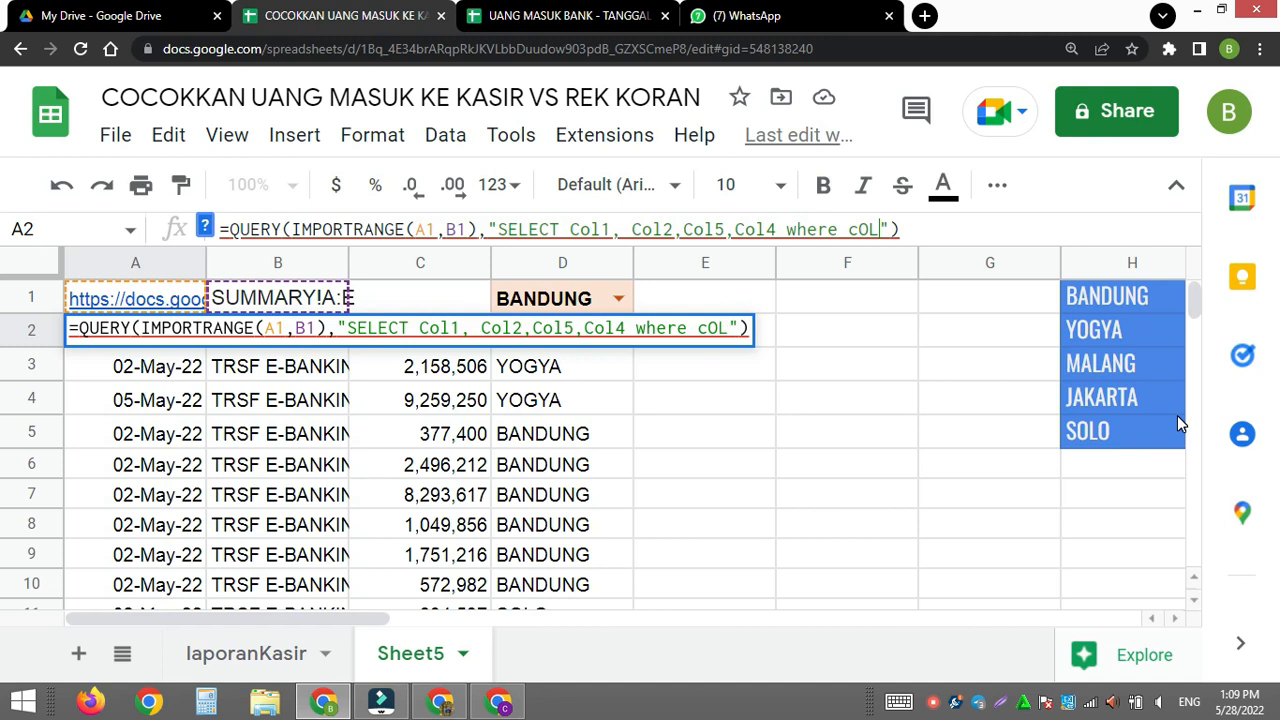
{"action": "key", "text": "BackSpace"}
{"action": "key", "text": "BackSpace"}
{"action": "key", "text": "BackSpace"}
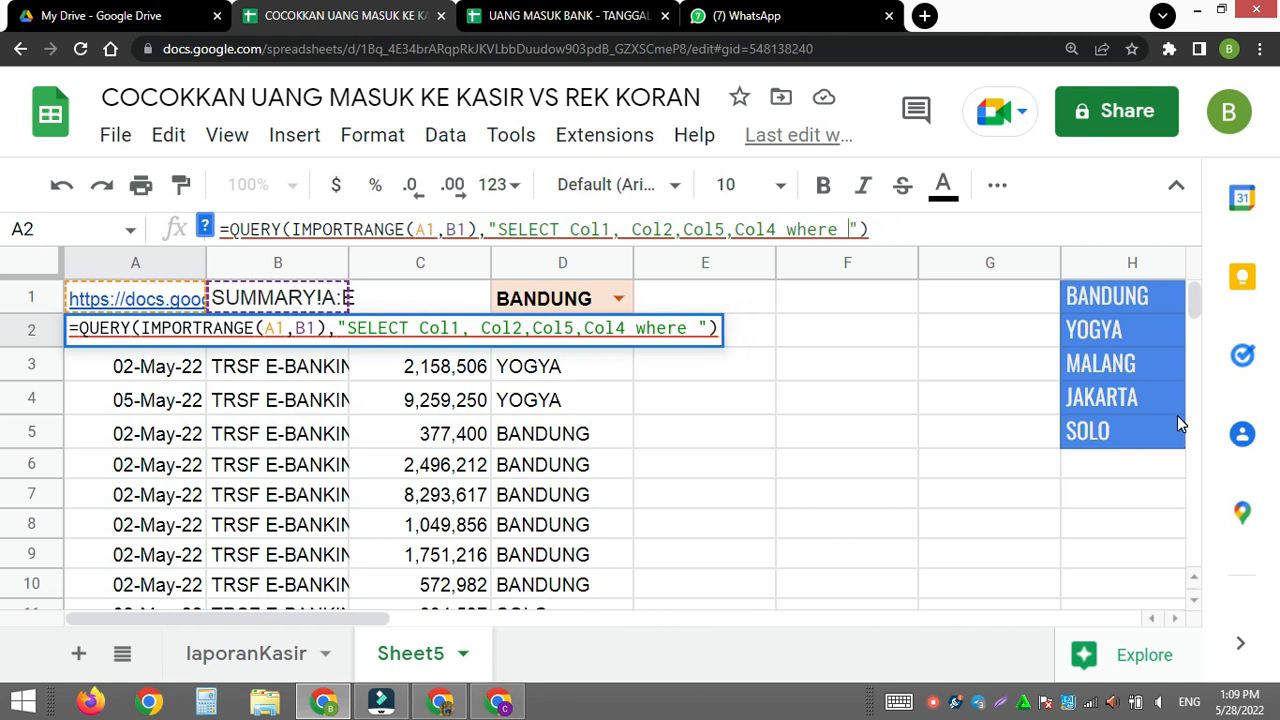
{"action": "type", "text": "ol4"}
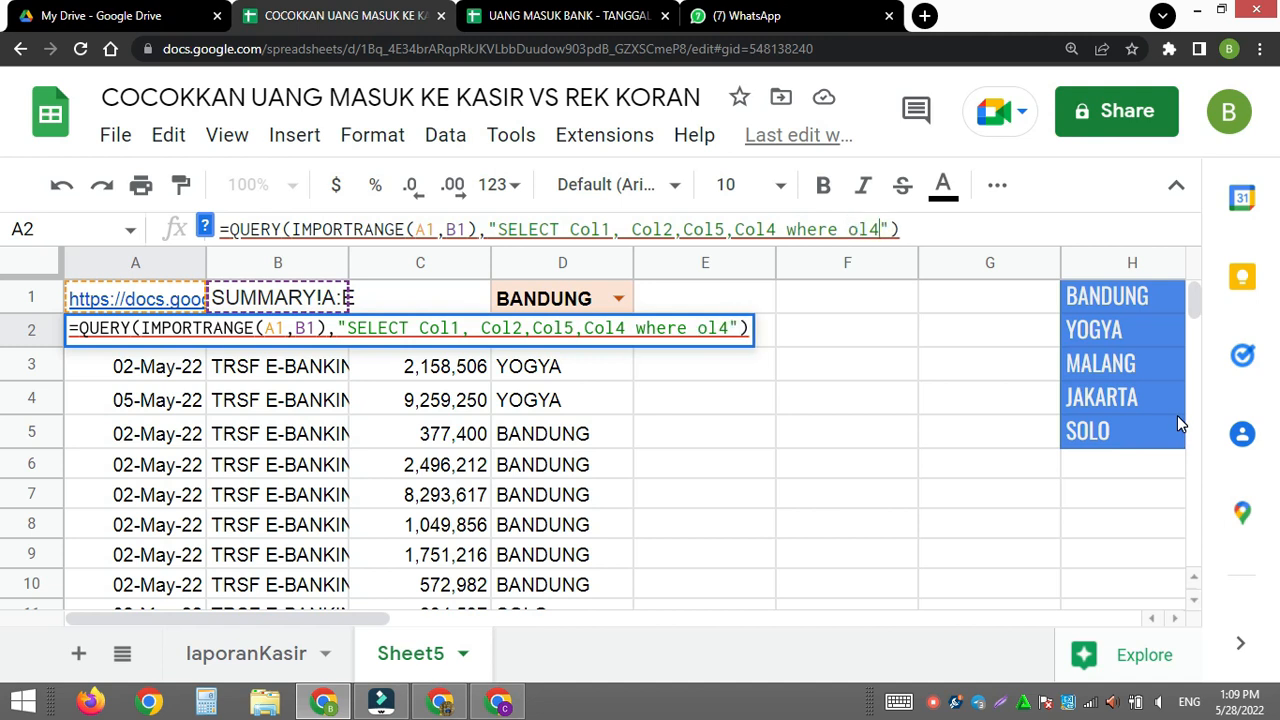
{"action": "key", "text": "BackSpace"}
{"action": "key", "text": "BackSpace"}
{"action": "key", "text": "BackSpace"}
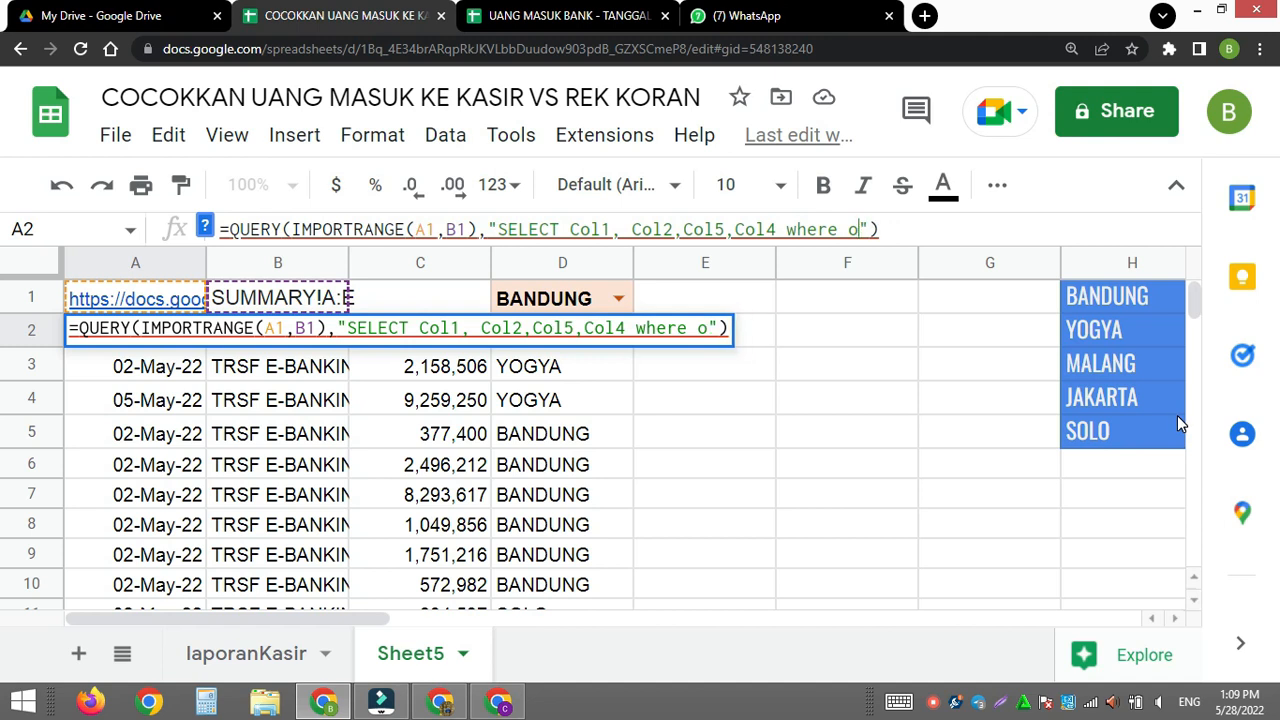
{"action": "type", "text": "Col"}
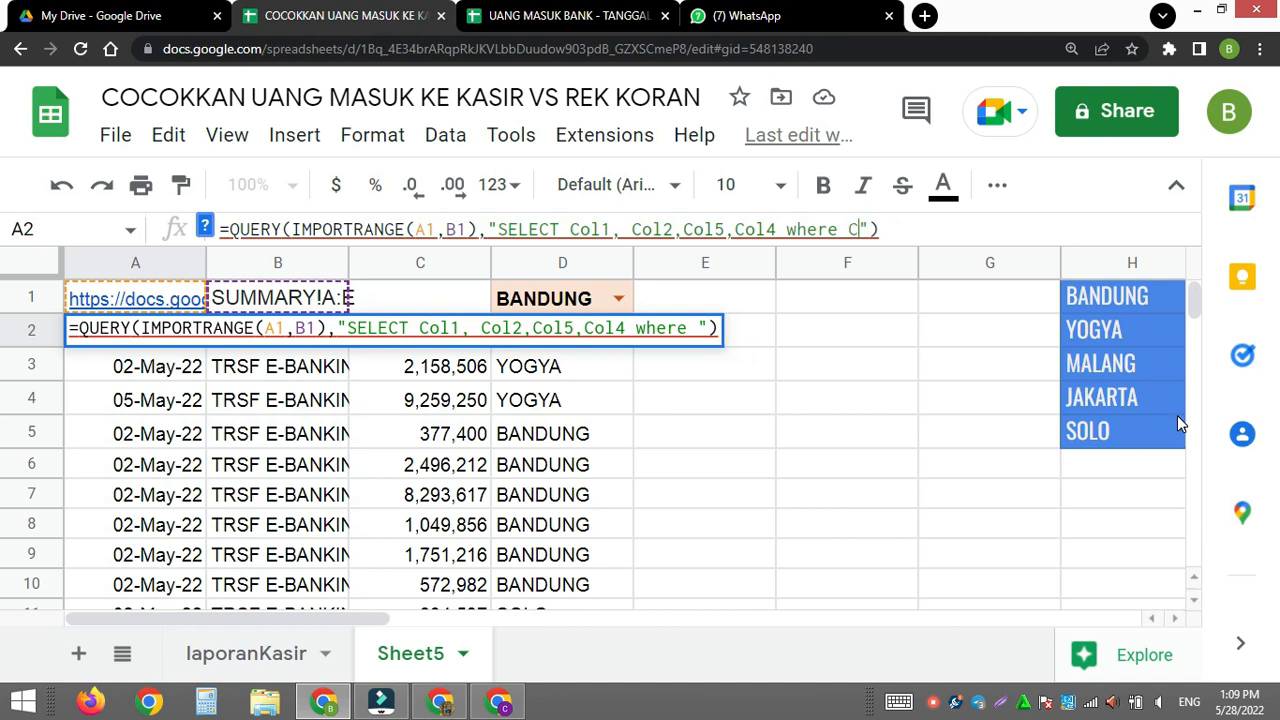
{"action": "type", "text": "4="}
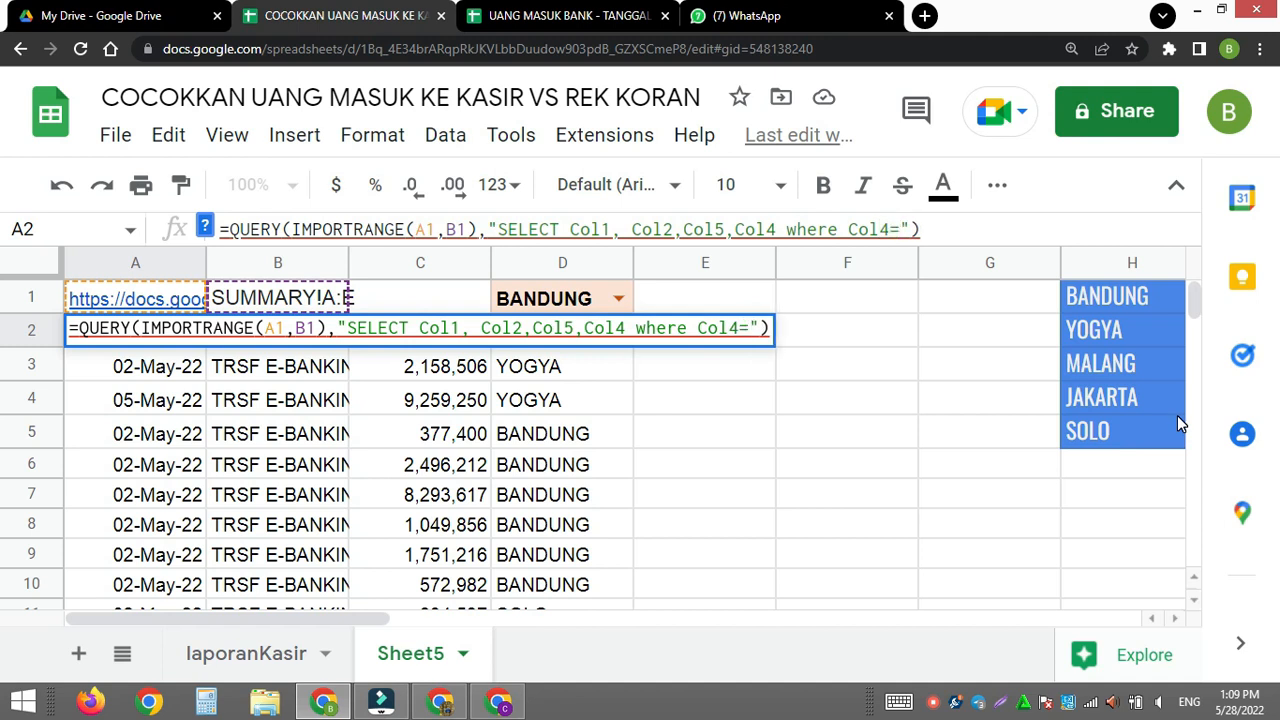
{"action": "type", "text": "''"}
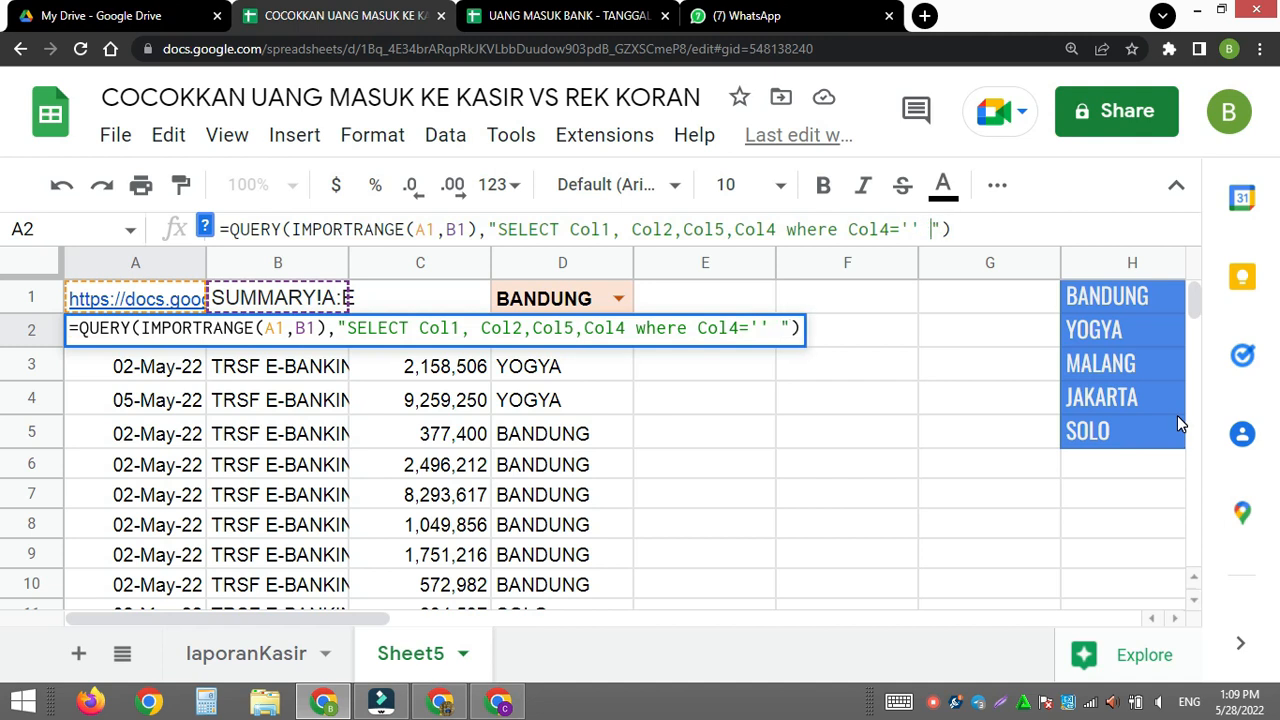
- Complete A2's where condition with ' " &D1& " ' so the query filters by the branch in D1, and apply the formula
{"action": "left_click", "coordinate": [908, 226]}
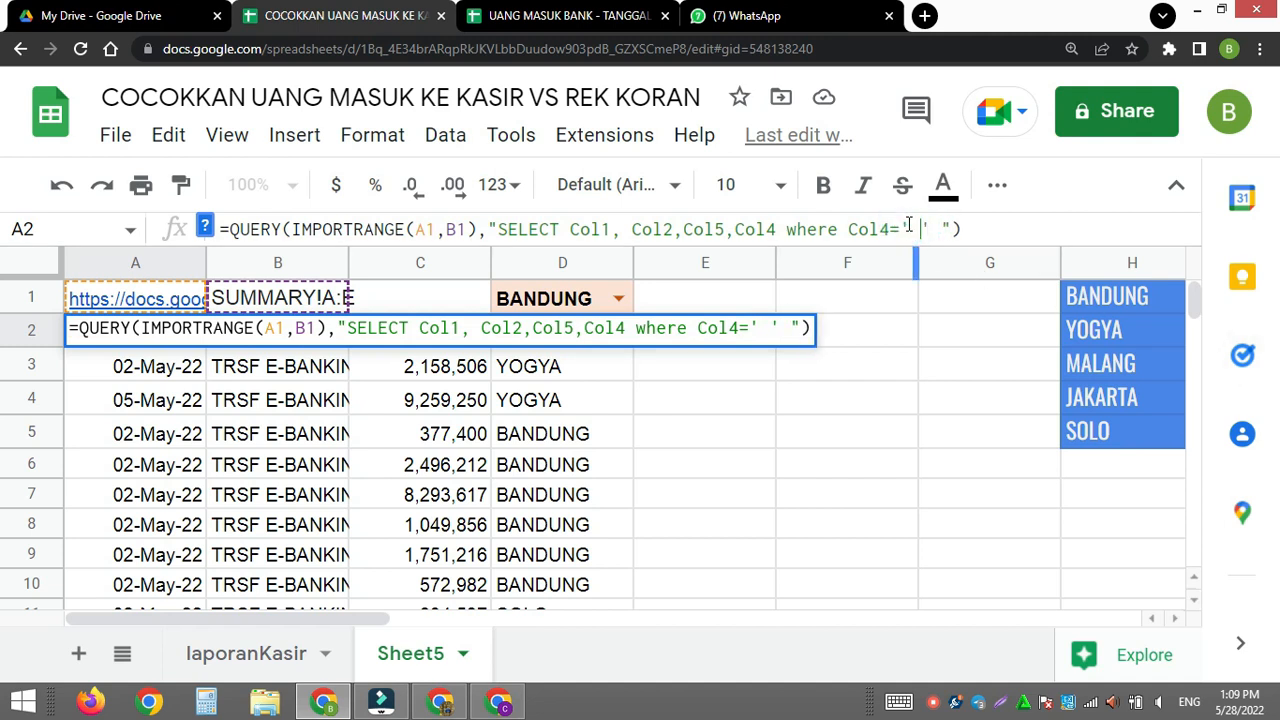
{"action": "type", "text": "\"\""}
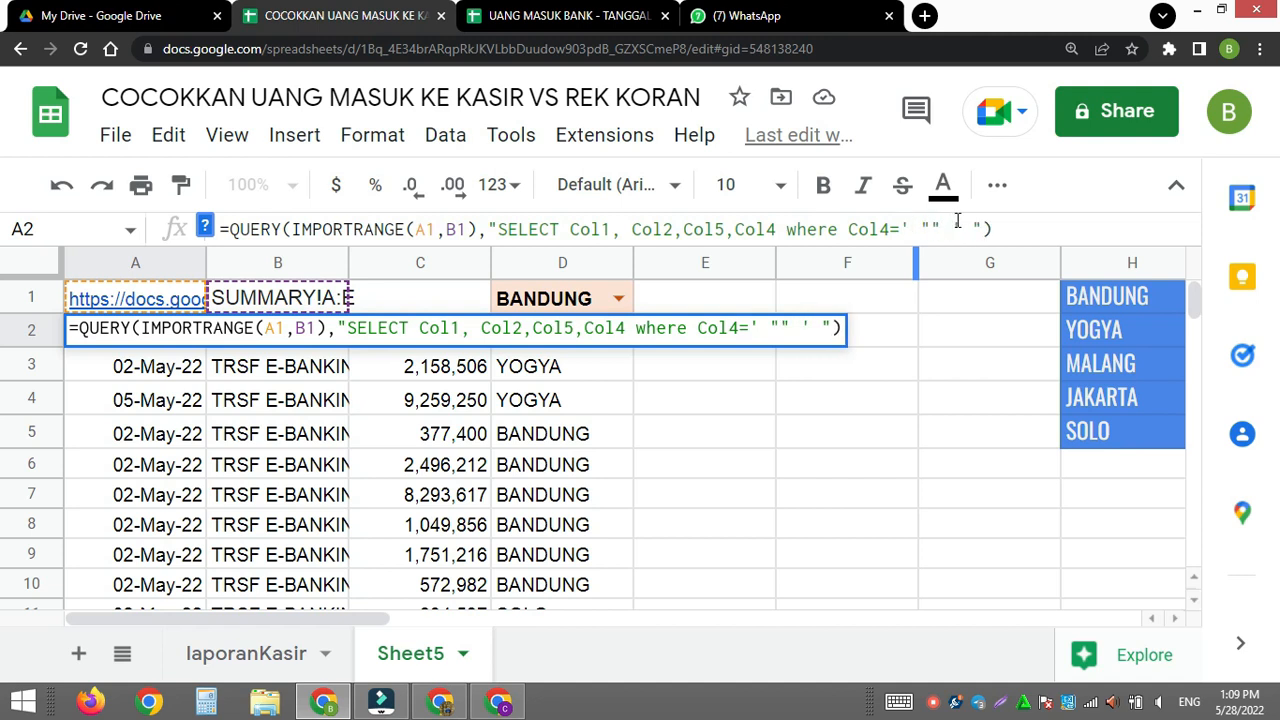
{"action": "left_click", "coordinate": [934, 228]}
{"action": "type", "text": "\""}
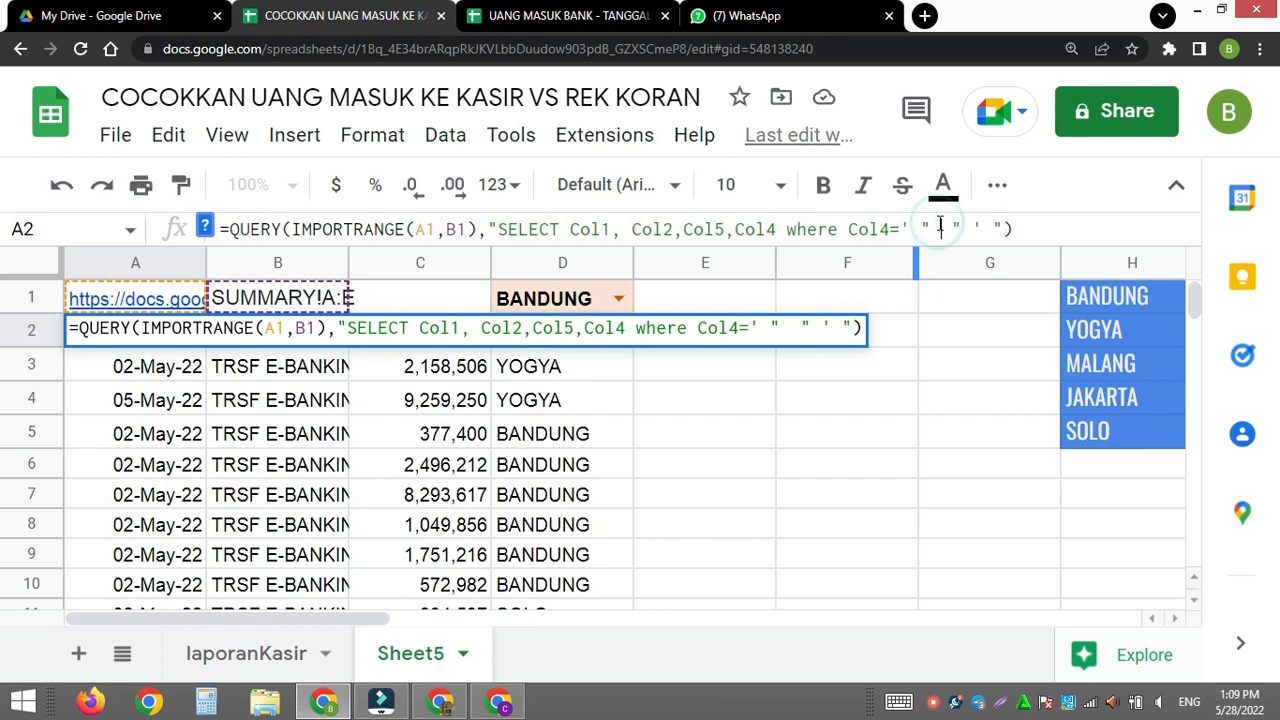
{"action": "type", "text": " &&"}
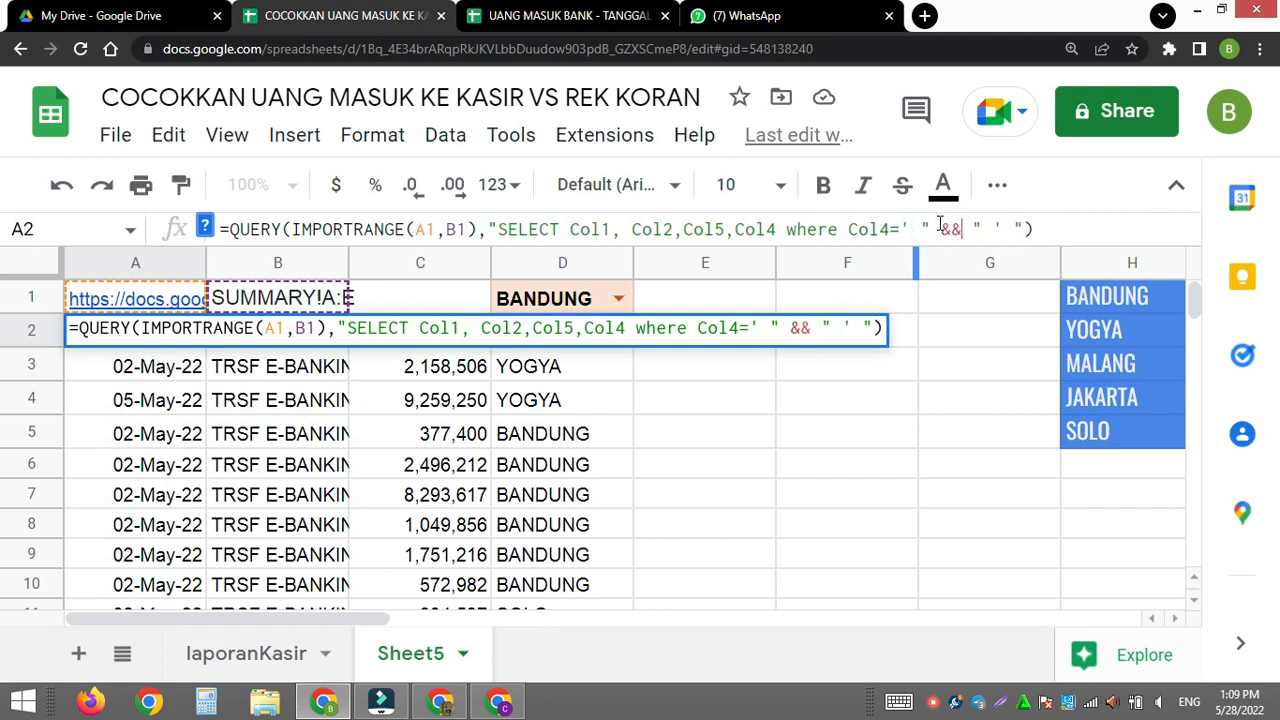
{"action": "left_click", "coordinate": [803, 328]}
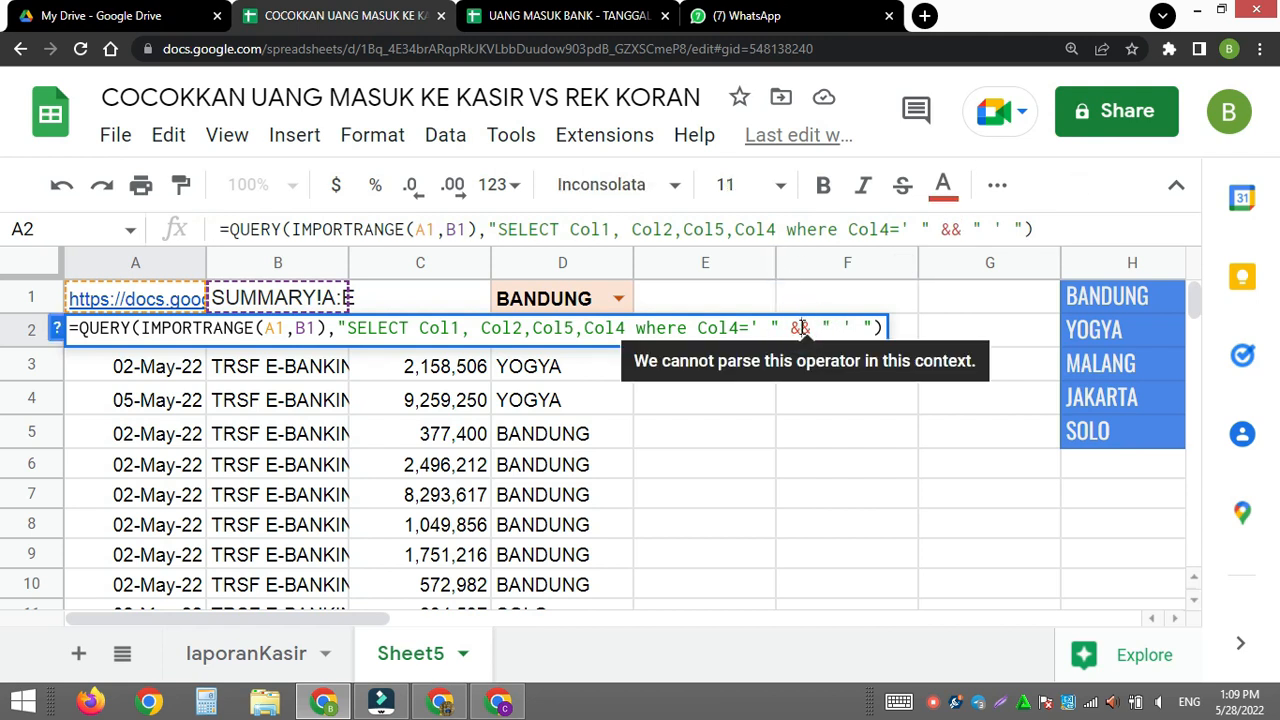
{"action": "type", "text": "D1"}
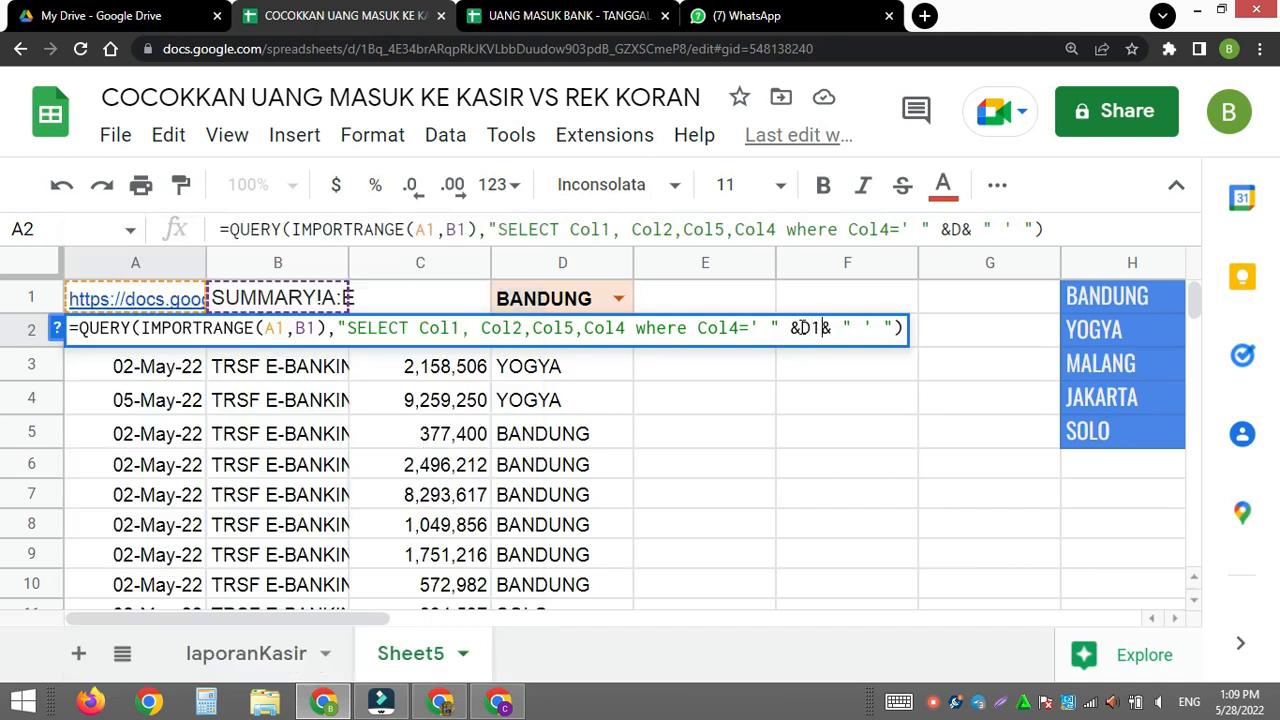
{"action": "key", "text": "Return"}
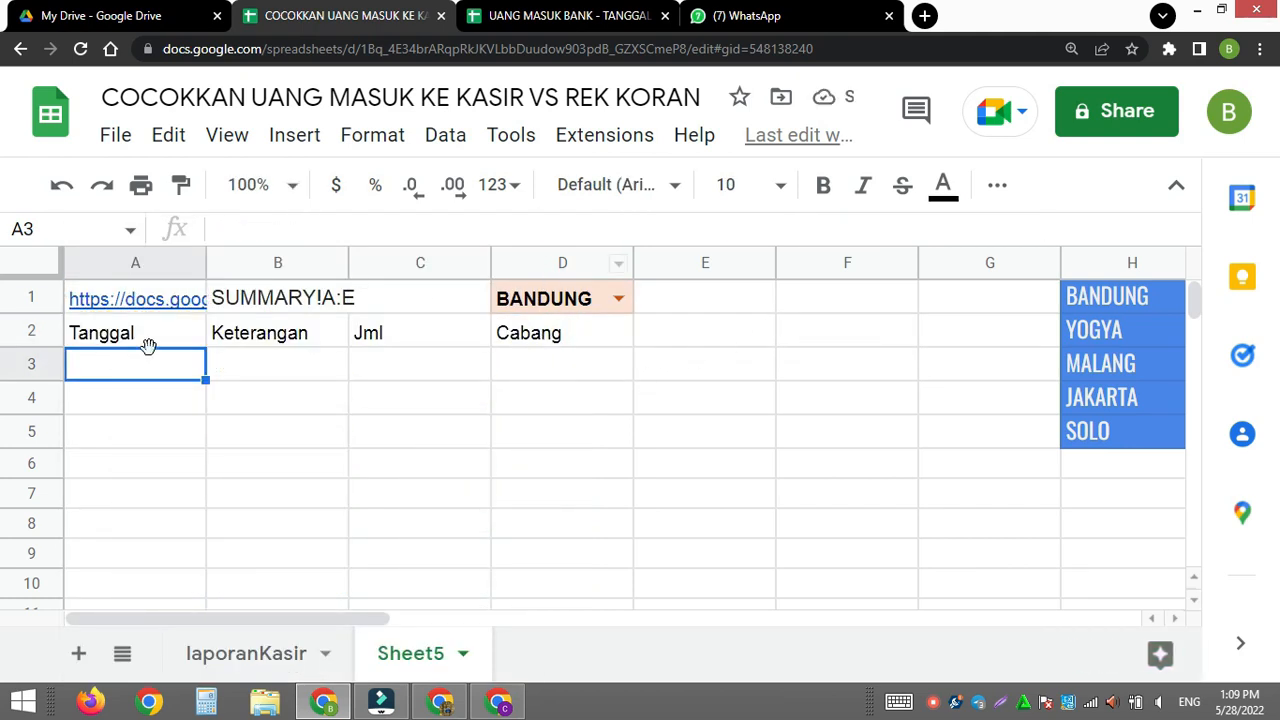
- Check A2's QUERY formula against the branch selected in D1, and open the formula for editing
{"action": "left_click", "coordinate": [142, 370]}
{"action": "left_click", "coordinate": [149, 334]}
{"action": "left_click_drag", "start_coordinate": [625, 333], "coordinate": [660, 333]}
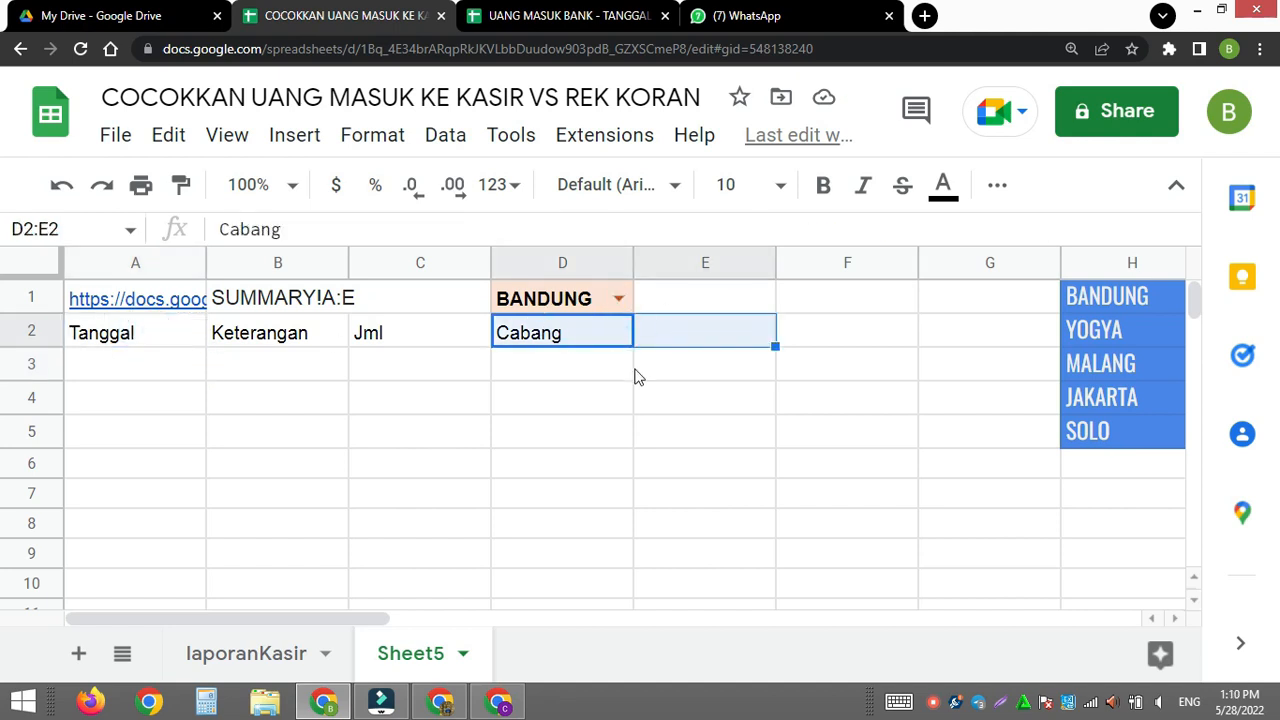
{"action": "left_click", "coordinate": [668, 396]}
{"action": "left_click", "coordinate": [138, 340]}
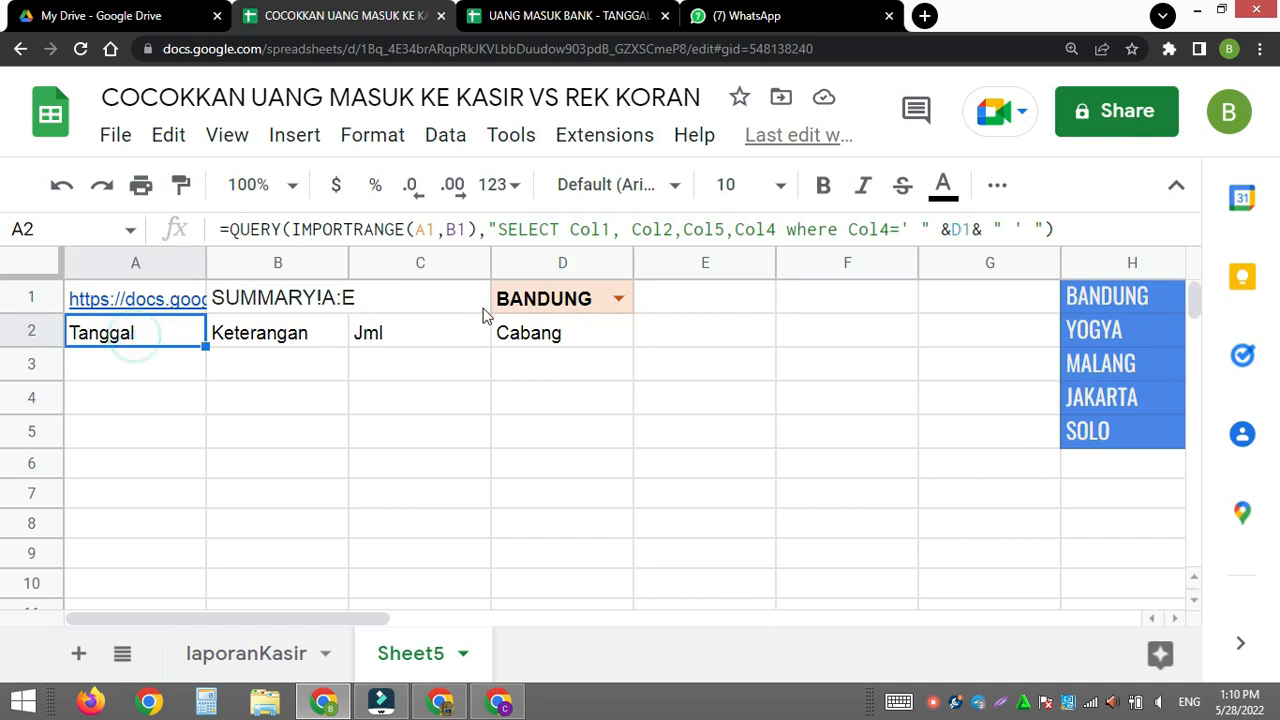
{"action": "left_click", "coordinate": [563, 298]}
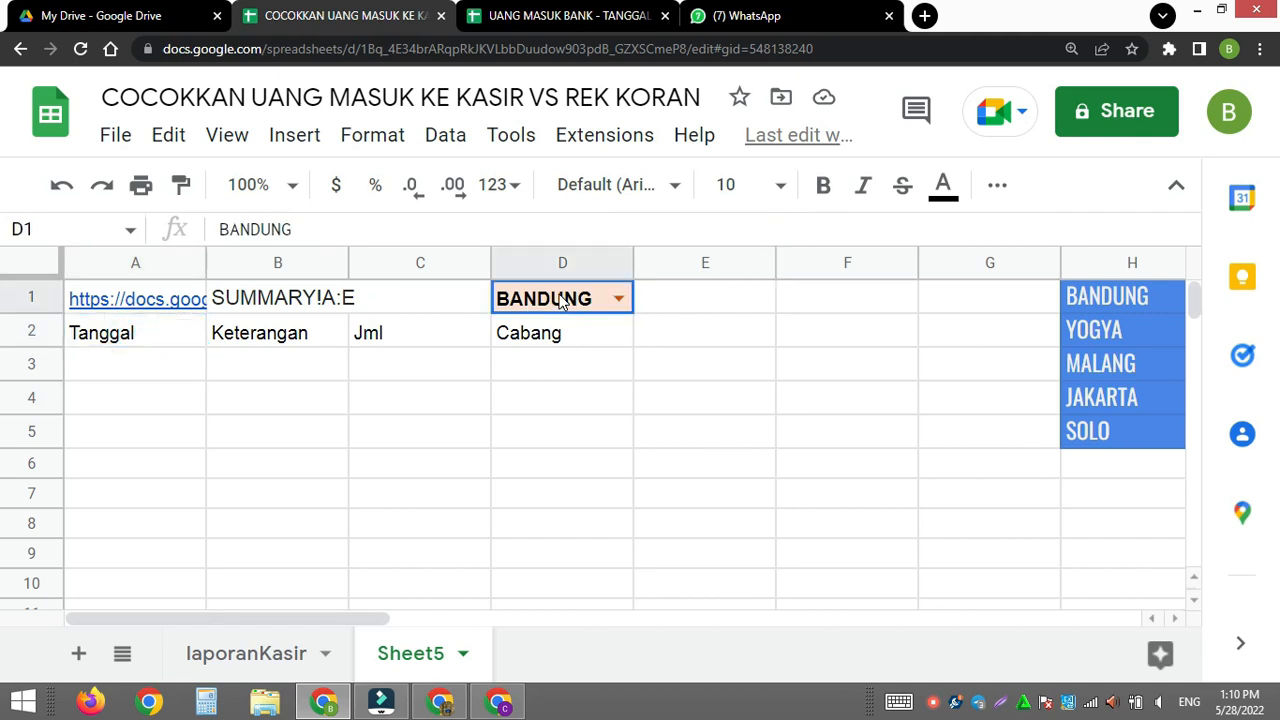
{"action": "left_click", "coordinate": [138, 340]}
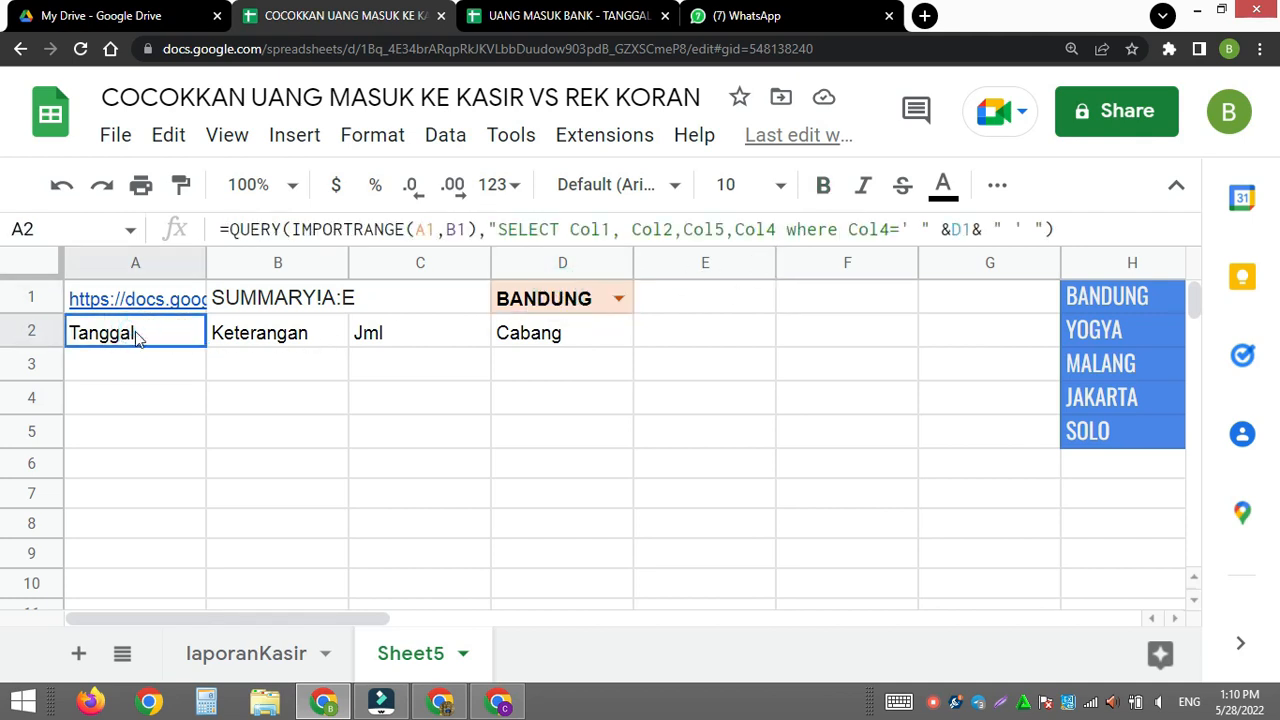
{"action": "double_click", "coordinate": [138, 338]}
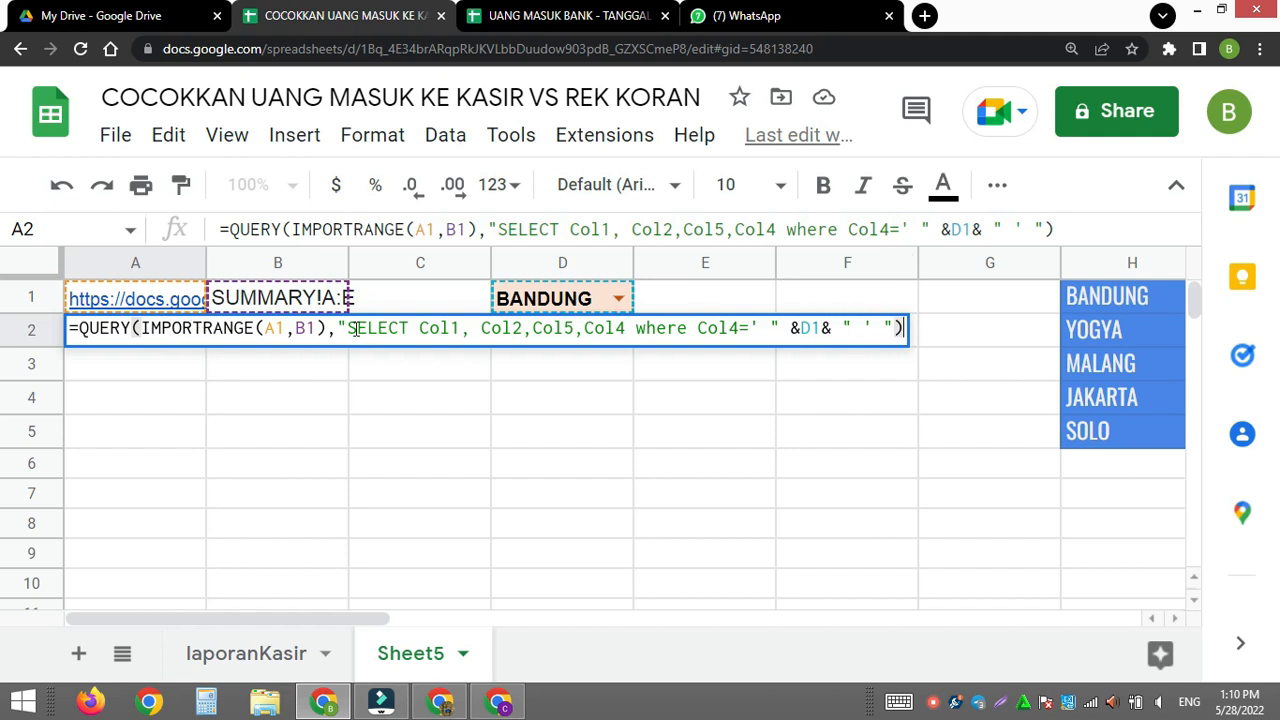
- Remove the space before Col2 in A2's QUERY formula, apply it, and check the column layout of the bank SUMMARY sheet
{"action": "left_click", "coordinate": [486, 330]}
{"action": "key", "text": "BackSpace"}
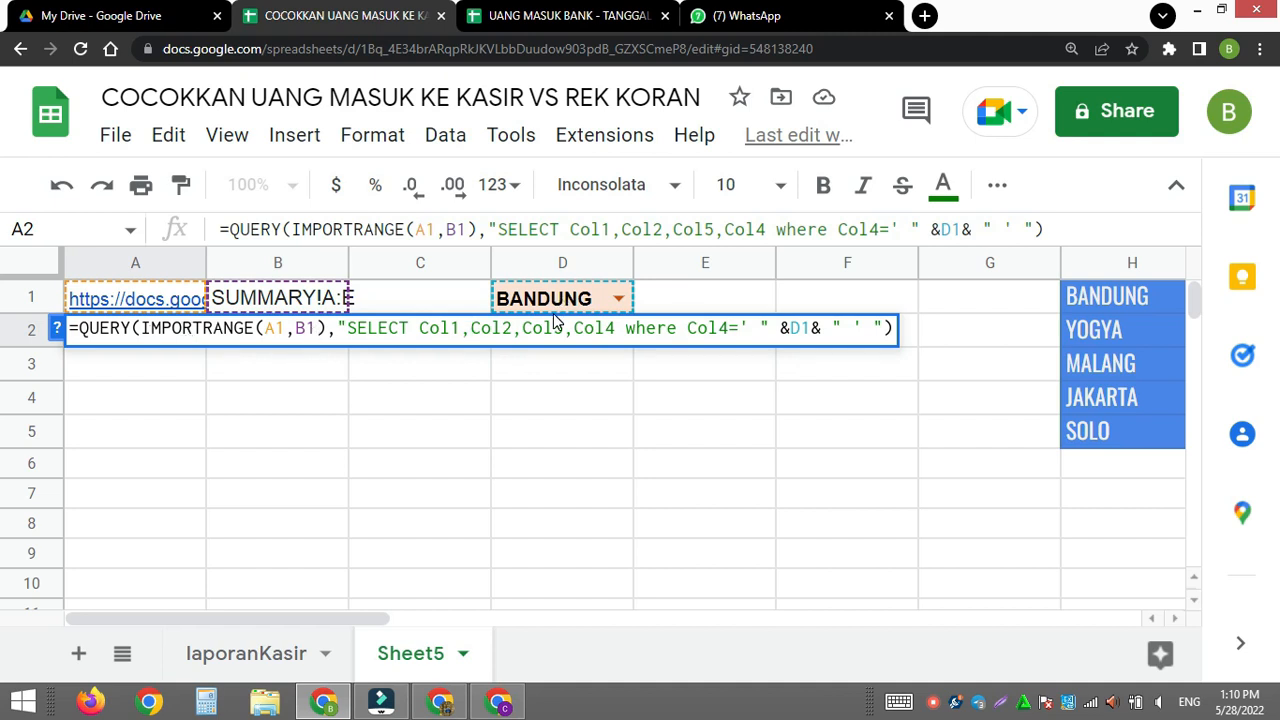
{"action": "key", "text": "Return"}
{"action": "left_click", "coordinate": [577, 22]}
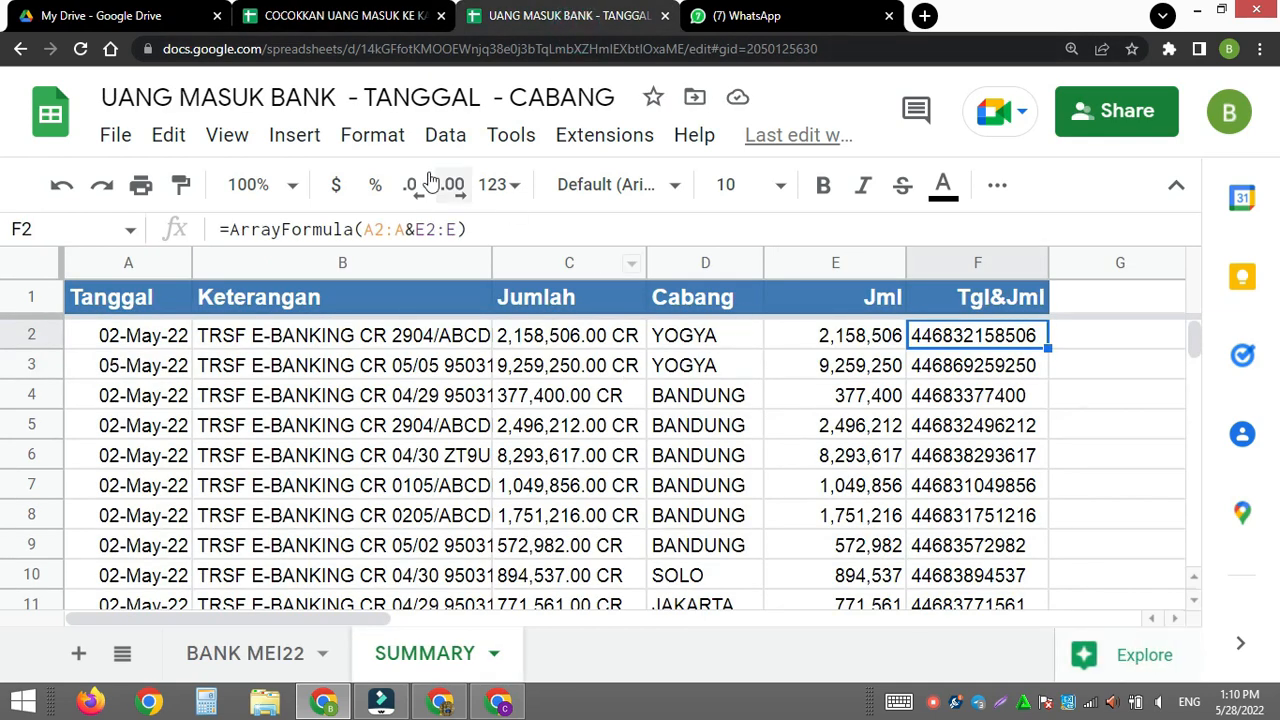
{"action": "left_click", "coordinate": [376, 24]}
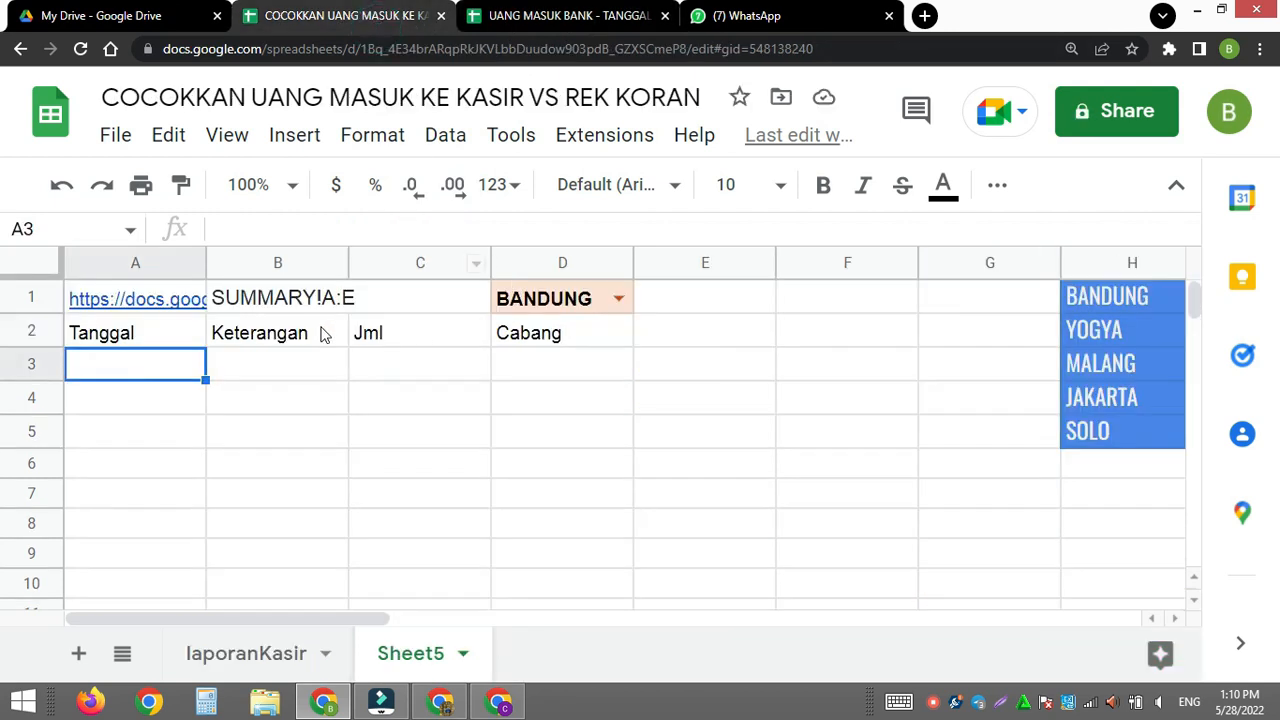
- Remove the spaces around the quotes and &D1& in A2's where condition so it reads where Col4='"&D1&"' ", and apply the formula
{"action": "left_click", "coordinate": [180, 333]}
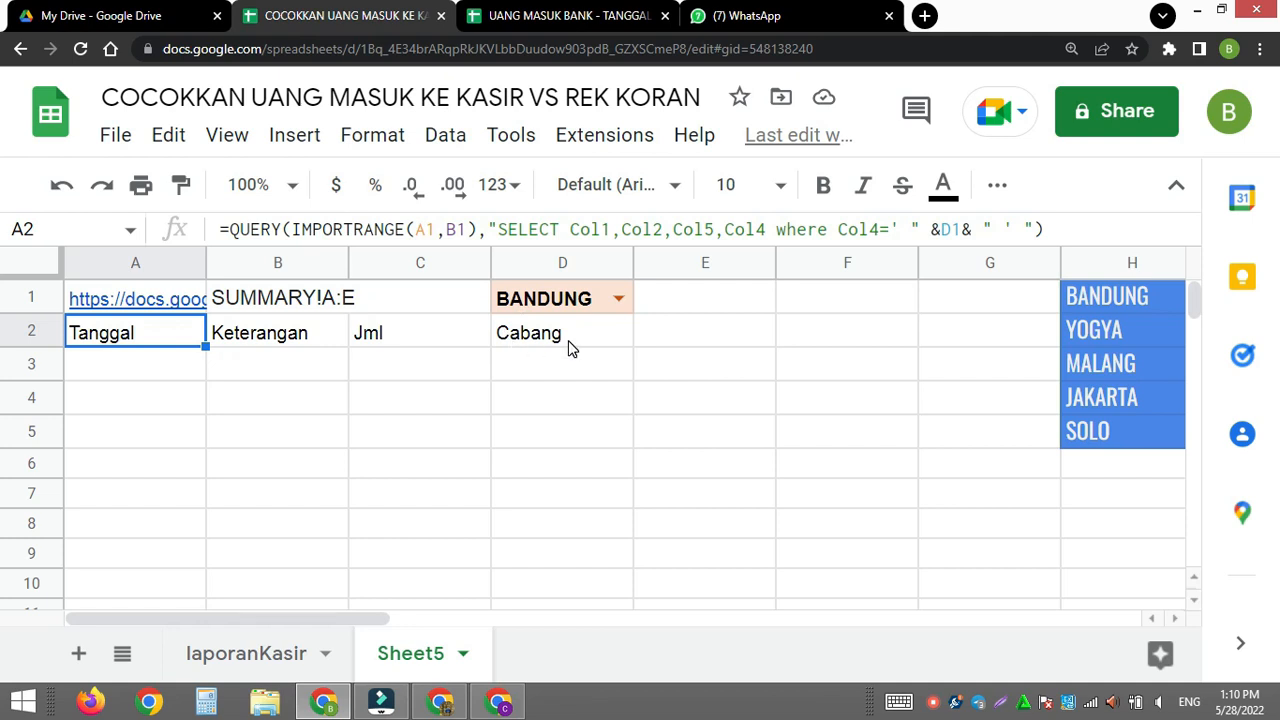
{"action": "left_click", "coordinate": [913, 228]}
{"action": "key", "text": "BackSpace"}
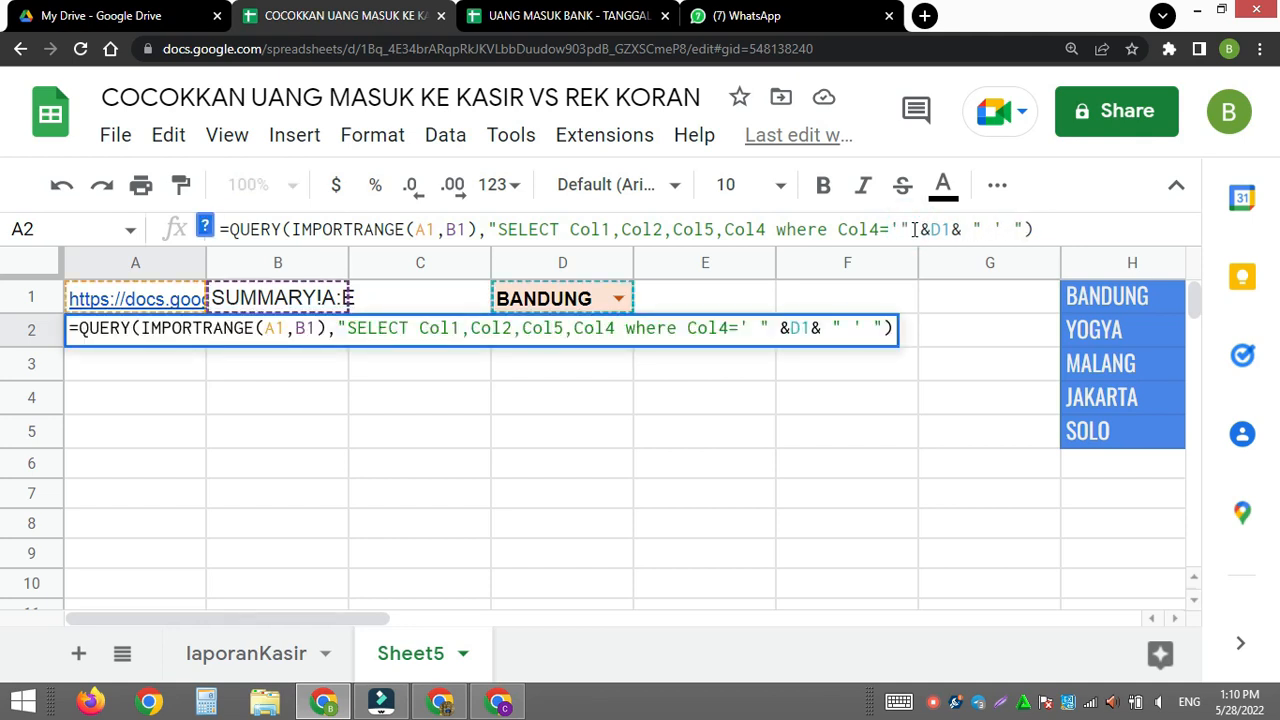
{"action": "left_click", "coordinate": [924, 229]}
{"action": "key", "text": "BackSpace"}
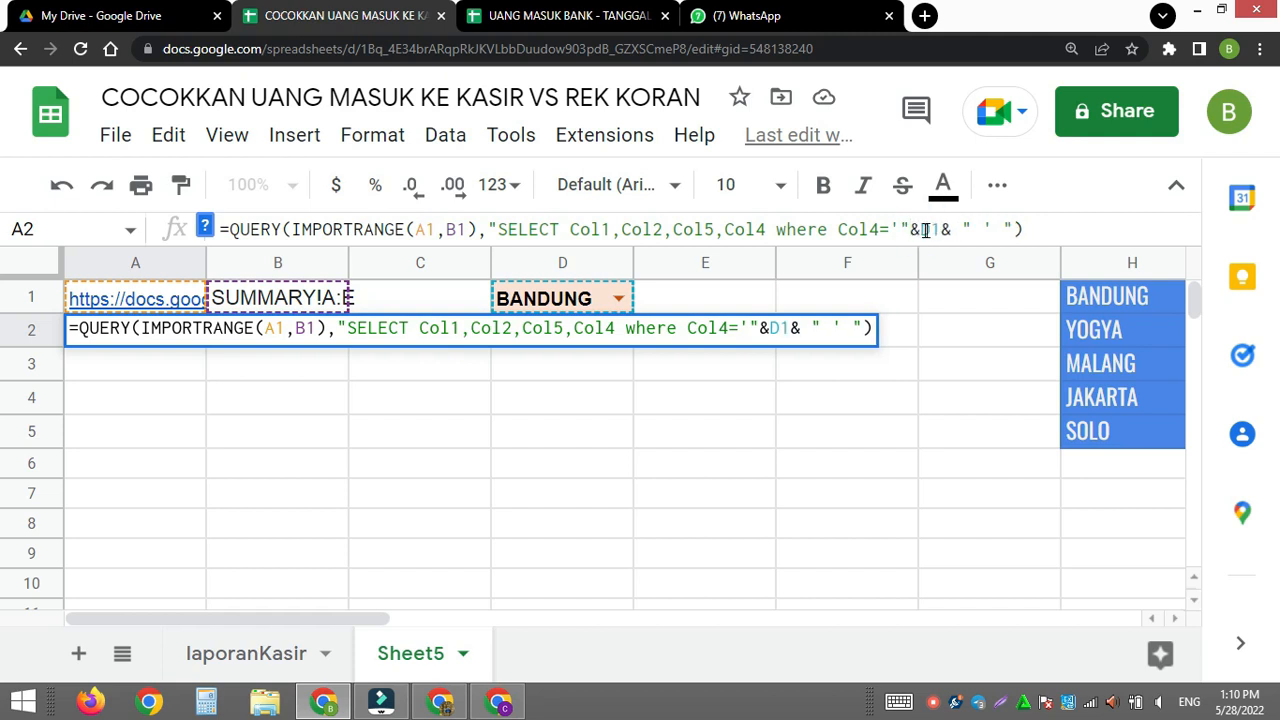
{"action": "left_click", "coordinate": [963, 228]}
{"action": "key", "text": "BackSpace"}
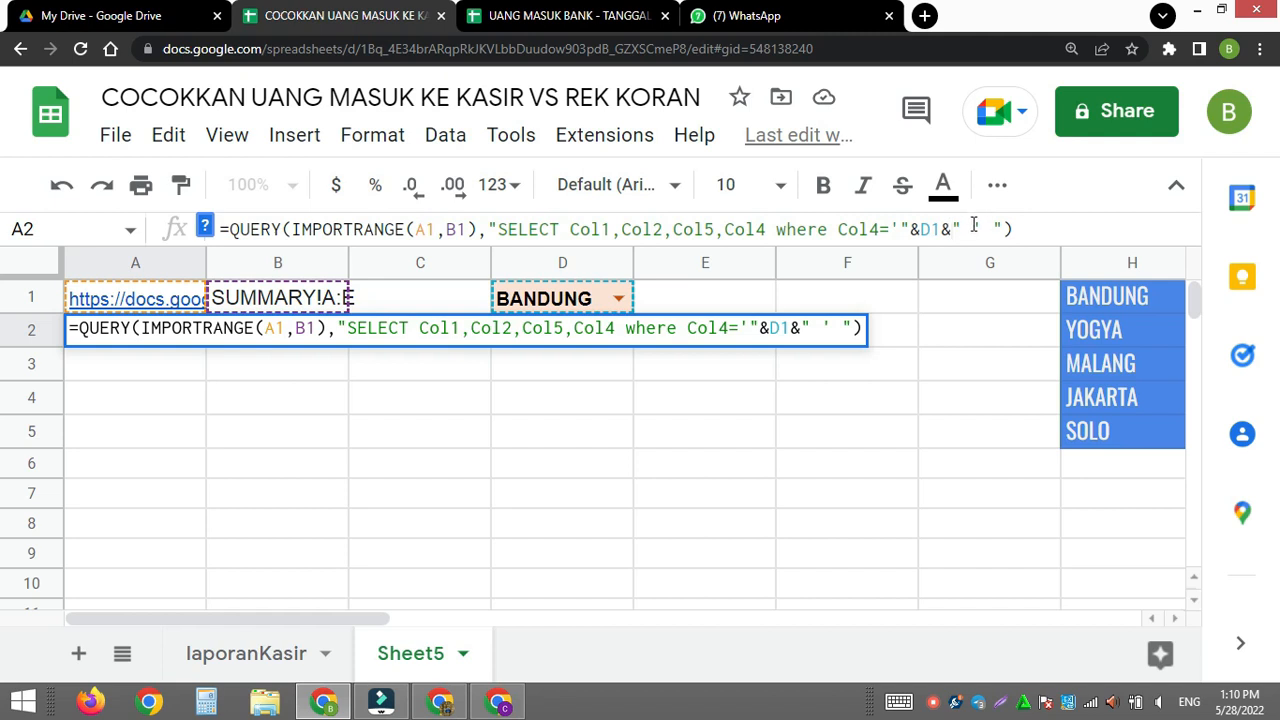
{"action": "left_click", "coordinate": [972, 224]}
{"action": "key", "text": "BackSpace"}
{"action": "key", "text": "Return"}
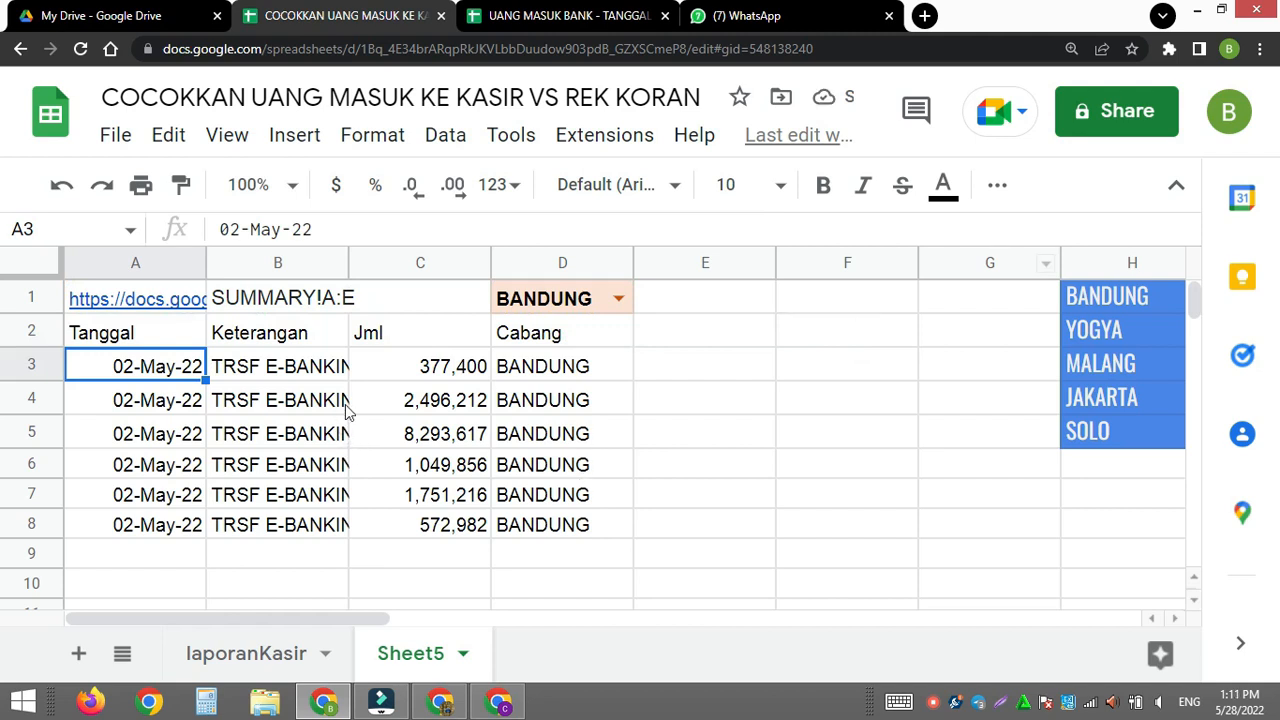
- Format the header row A2:D2 with bold white text on a medium blue fill
{"action": "left_click", "coordinate": [121, 337]}
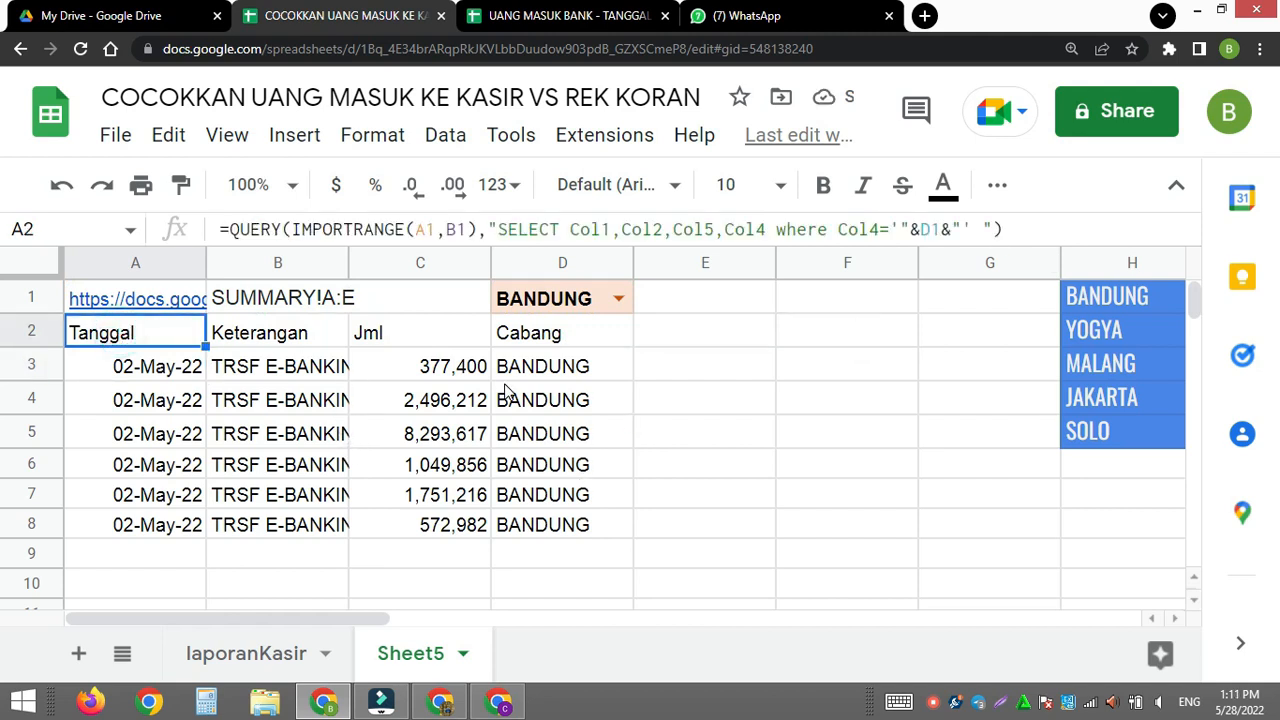
{"action": "left_click", "coordinate": [576, 340], "text": "shift"}
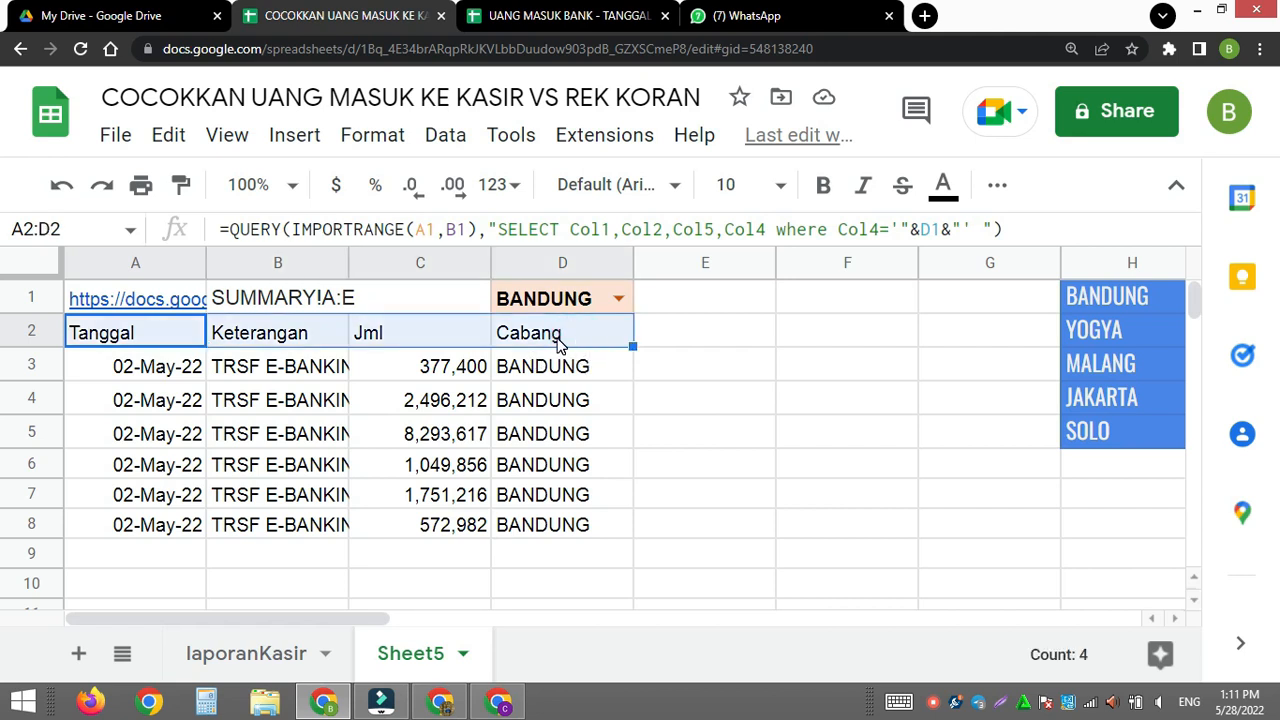
{"action": "key", "text": "ctrl+b"}
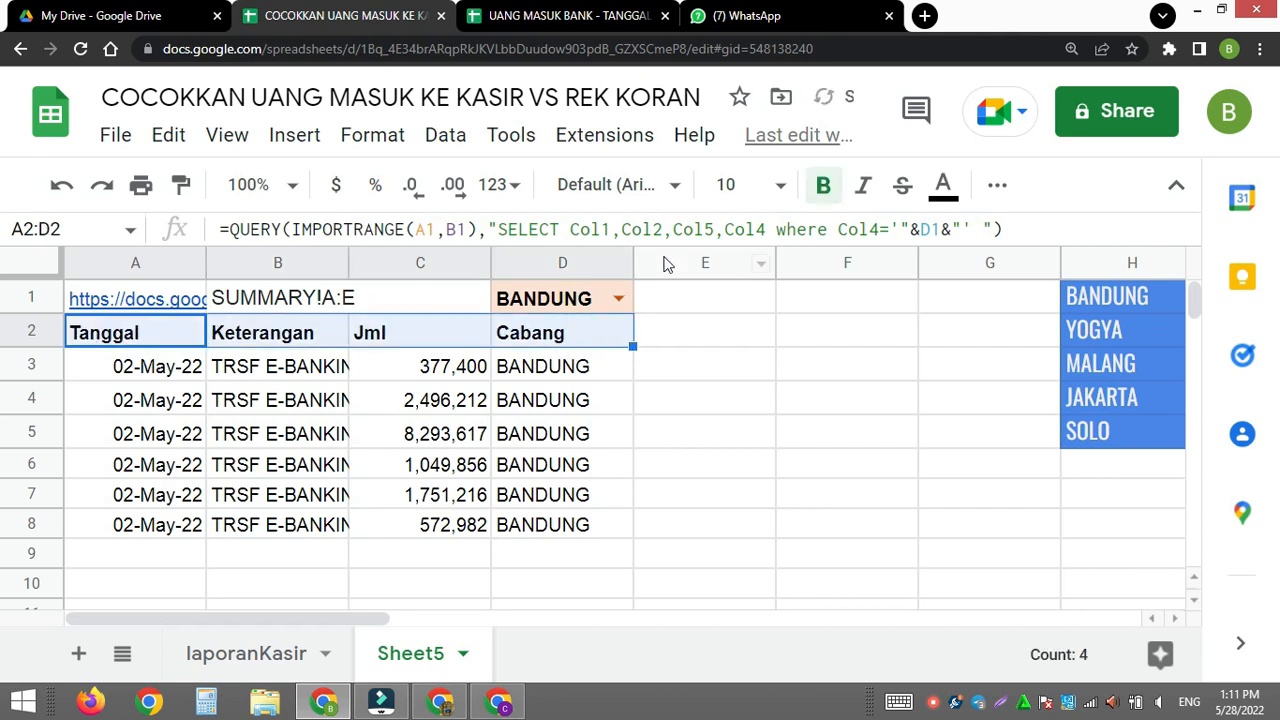
{"action": "left_click", "coordinate": [997, 184]}
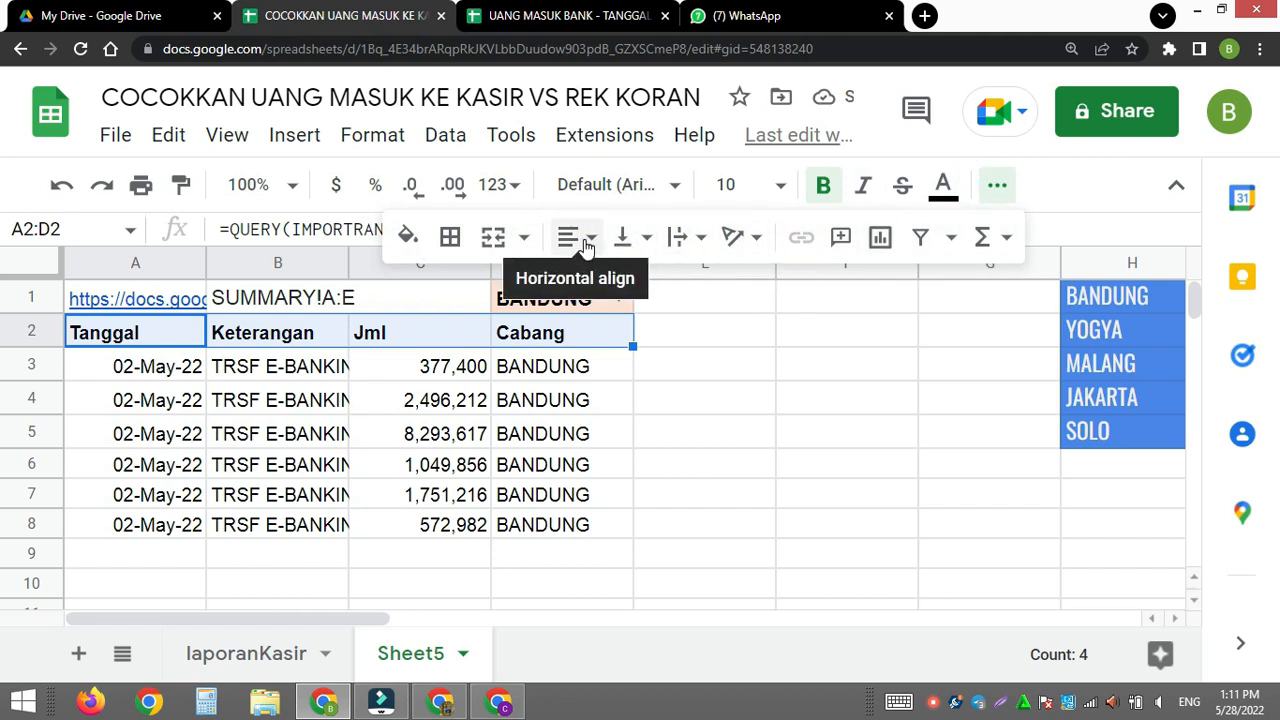
{"action": "left_click", "coordinate": [408, 237]}
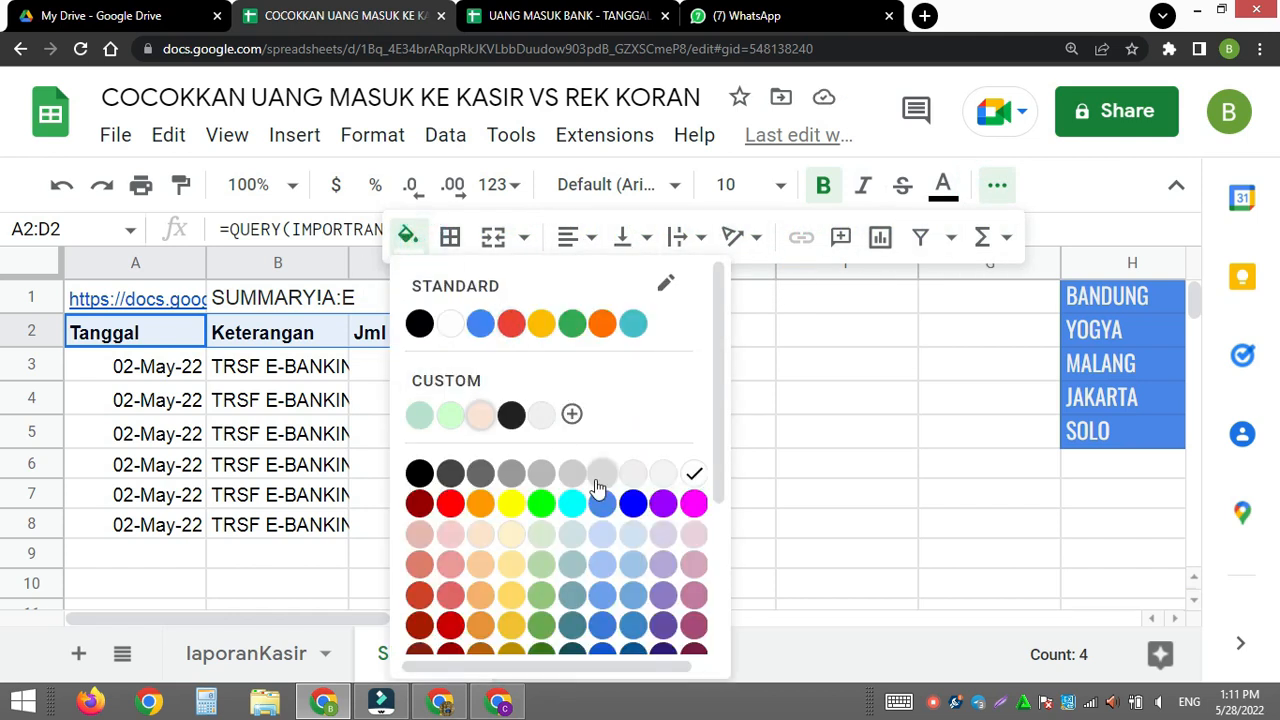
{"action": "left_click", "coordinate": [600, 596]}
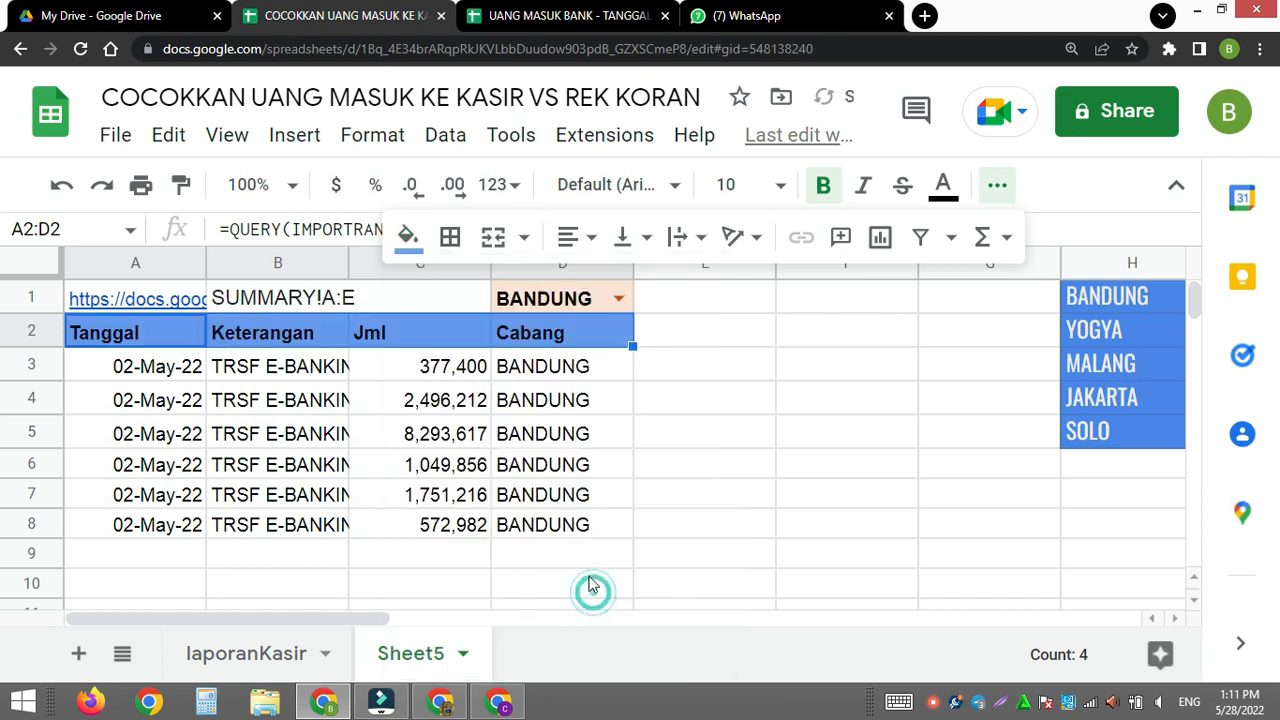
{"action": "left_click", "coordinate": [943, 186]}
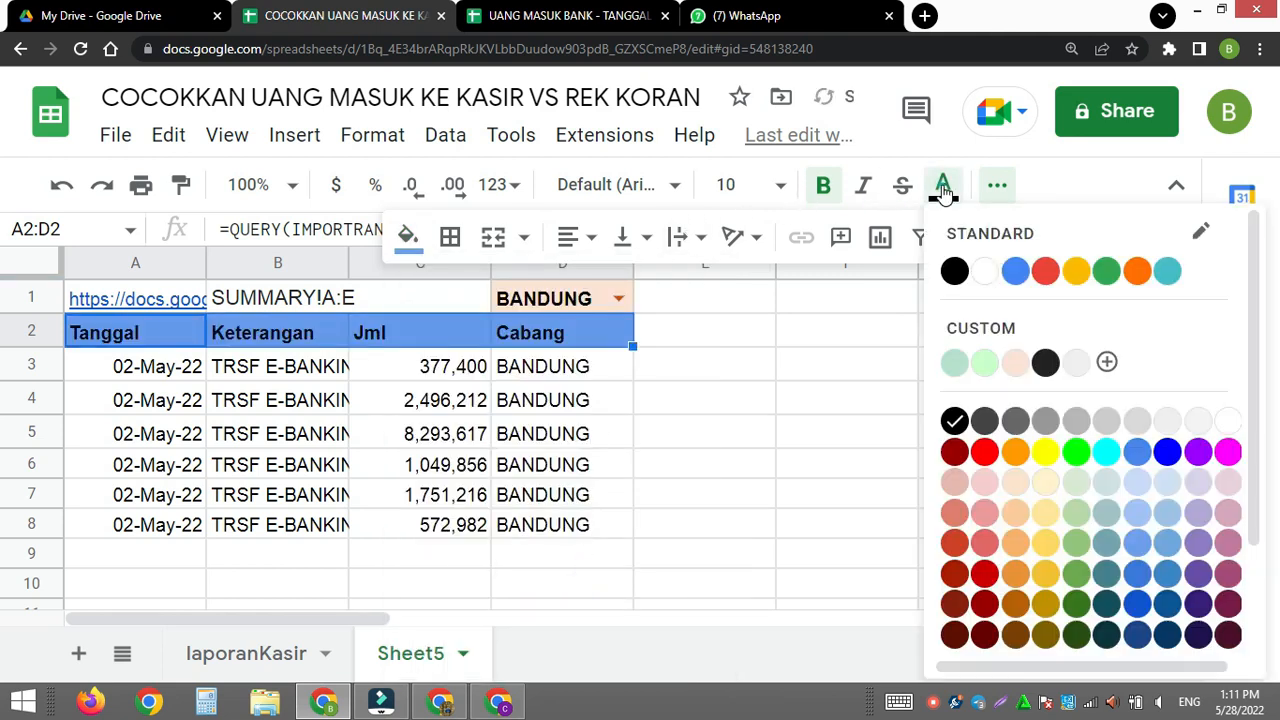
{"action": "left_click", "coordinate": [985, 271]}
{"action": "left_click", "coordinate": [741, 443]}
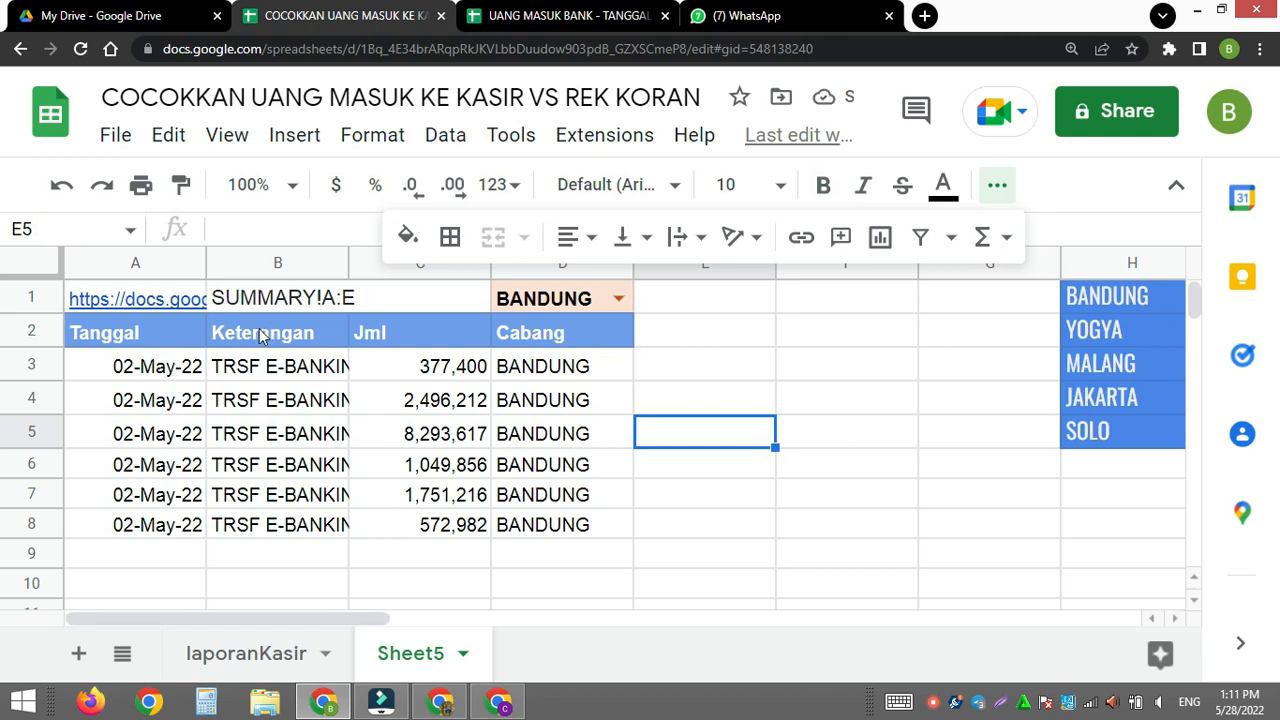
{"action": "left_click", "coordinate": [145, 333]}
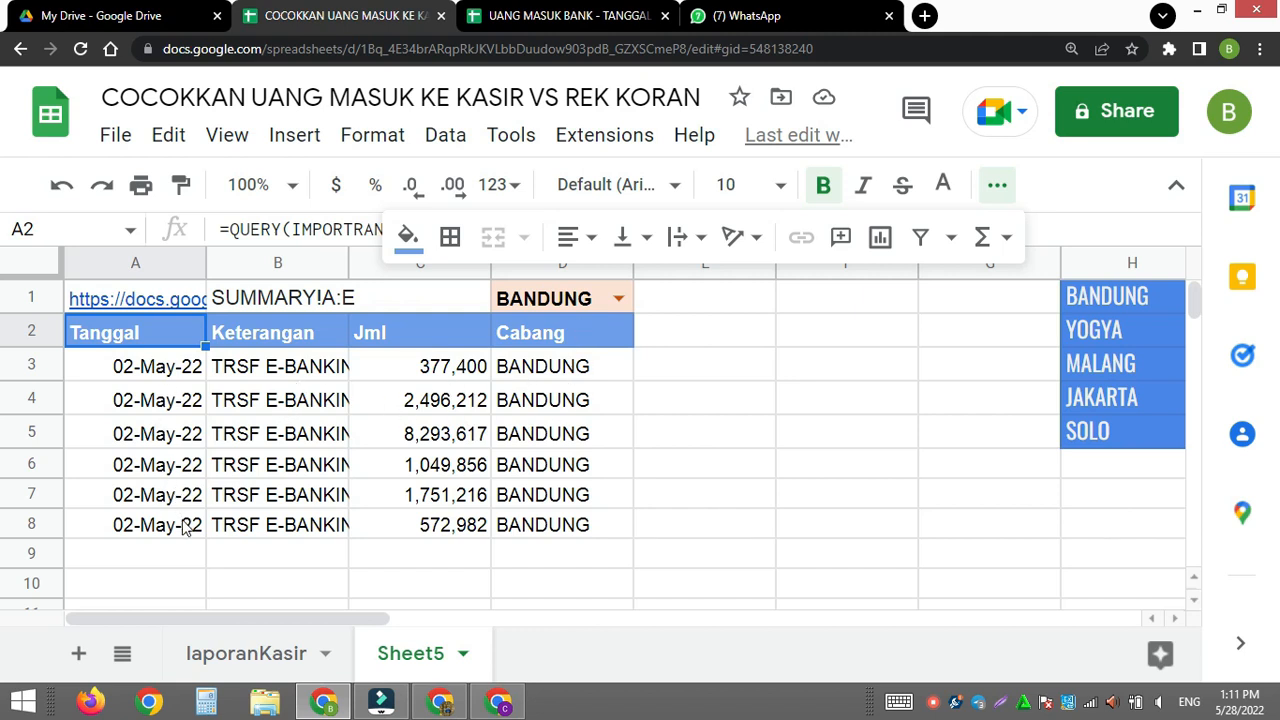
{"action": "left_click", "coordinate": [614, 292]}
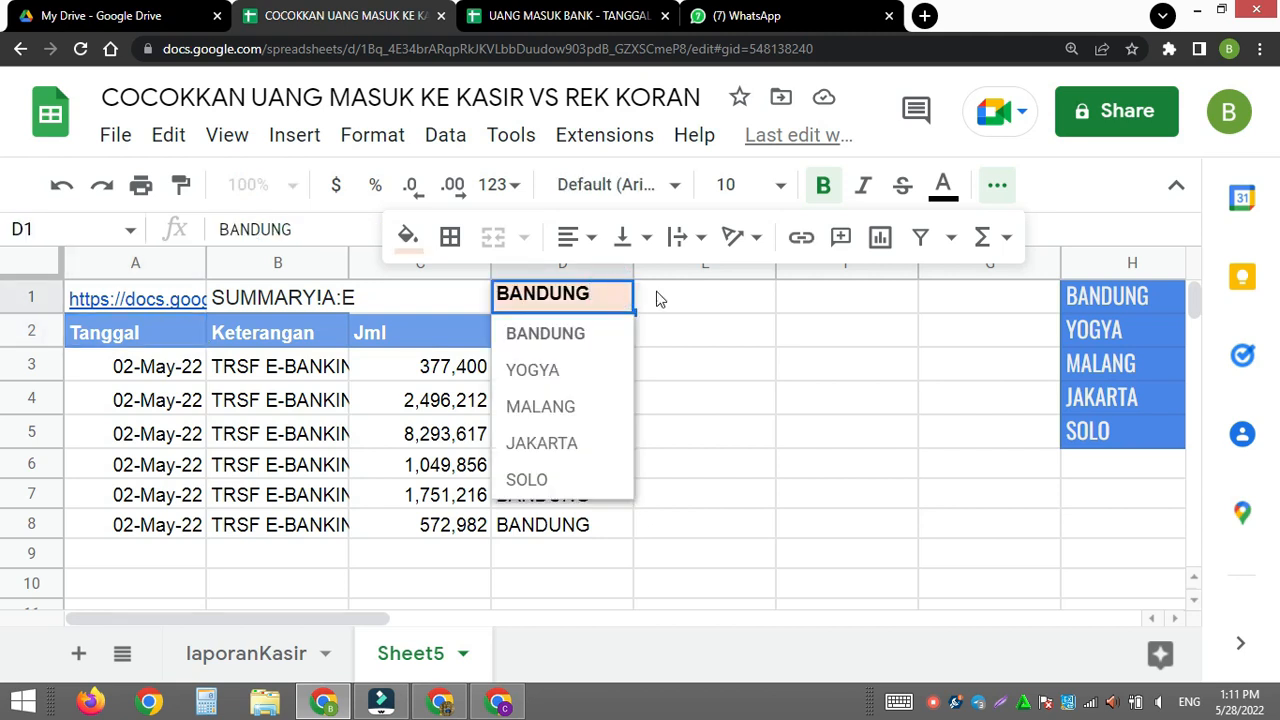
{"action": "left_click", "coordinate": [996, 186]}
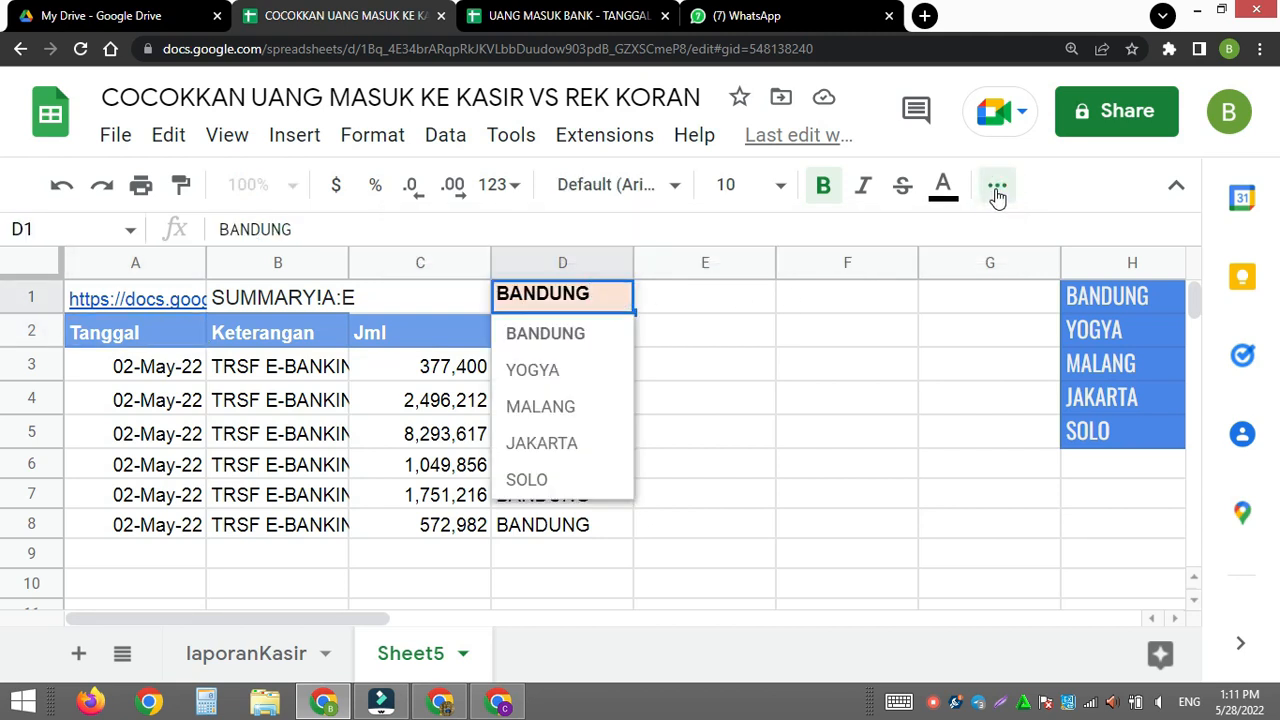
{"action": "left_click", "coordinate": [996, 188]}
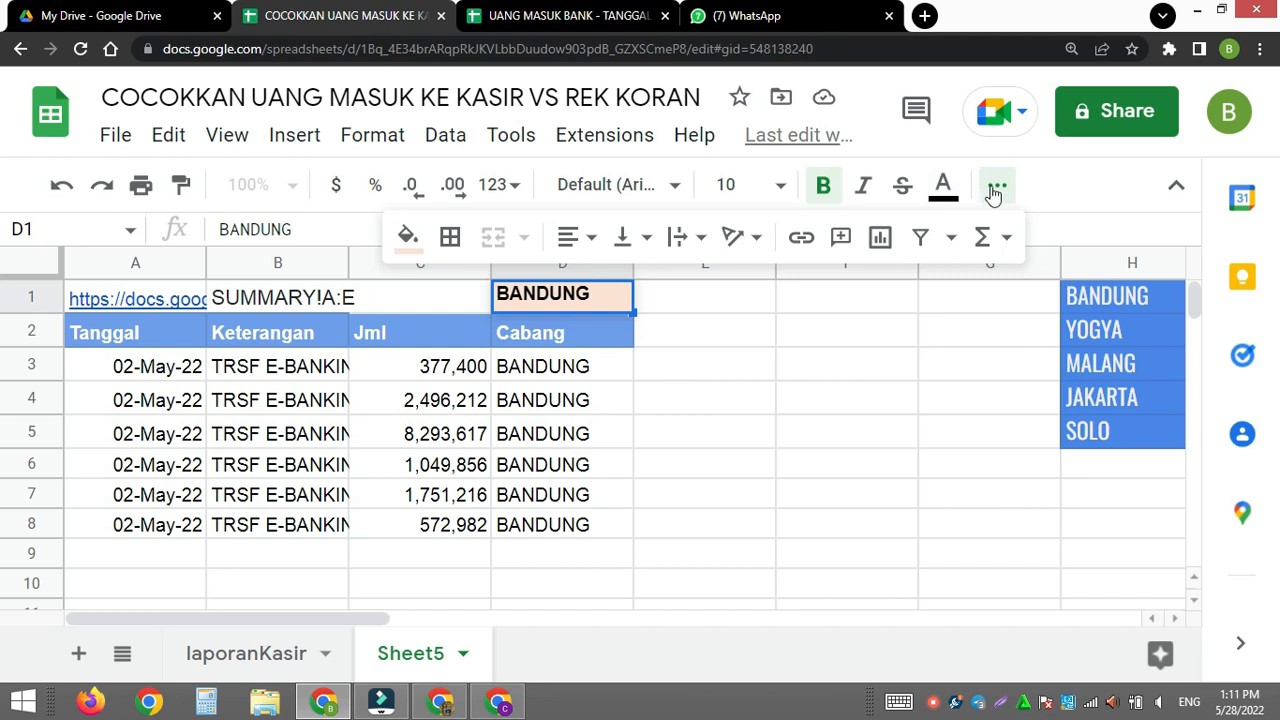
{"action": "left_click", "coordinate": [998, 187]}
{"action": "left_click", "coordinate": [997, 185]}
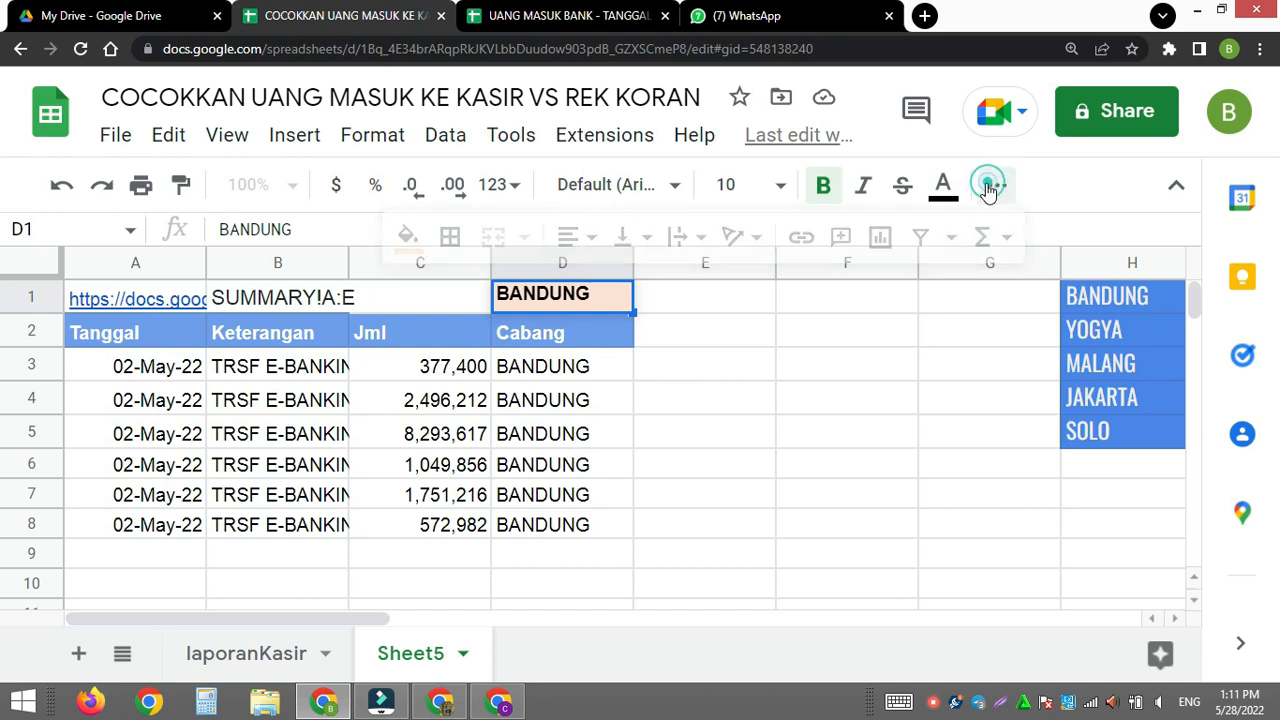
{"action": "left_click", "coordinate": [766, 331]}
- Test the branch filter by choosing YOGYA and then MALANG in D1, and review the filtered rows
{"action": "left_click", "coordinate": [618, 298]}
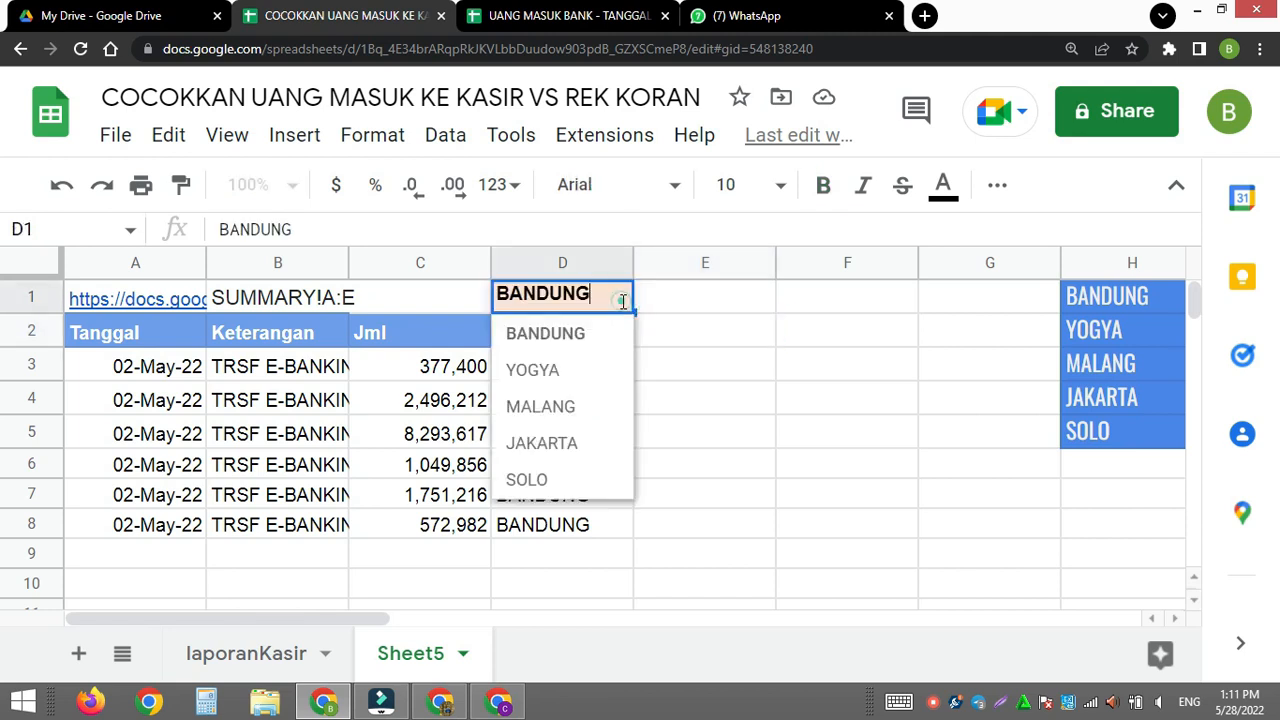
{"action": "left_click", "coordinate": [573, 378]}
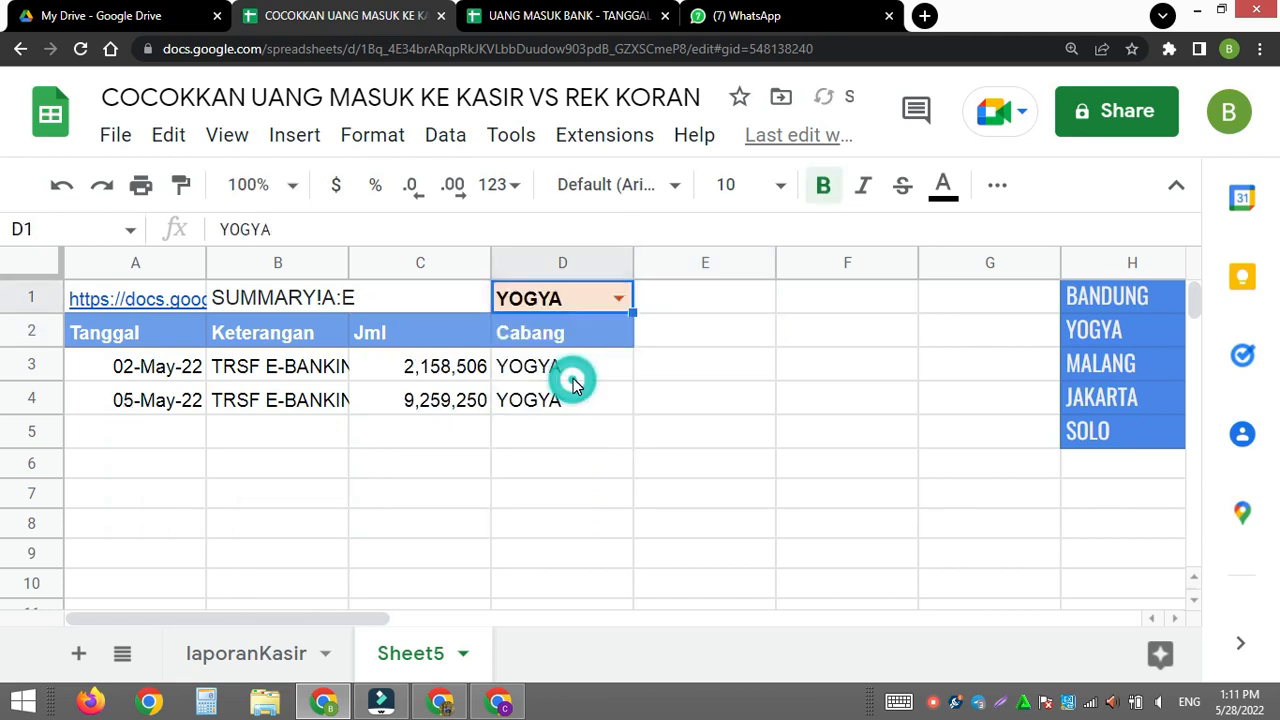
{"action": "left_click", "coordinate": [621, 290]}
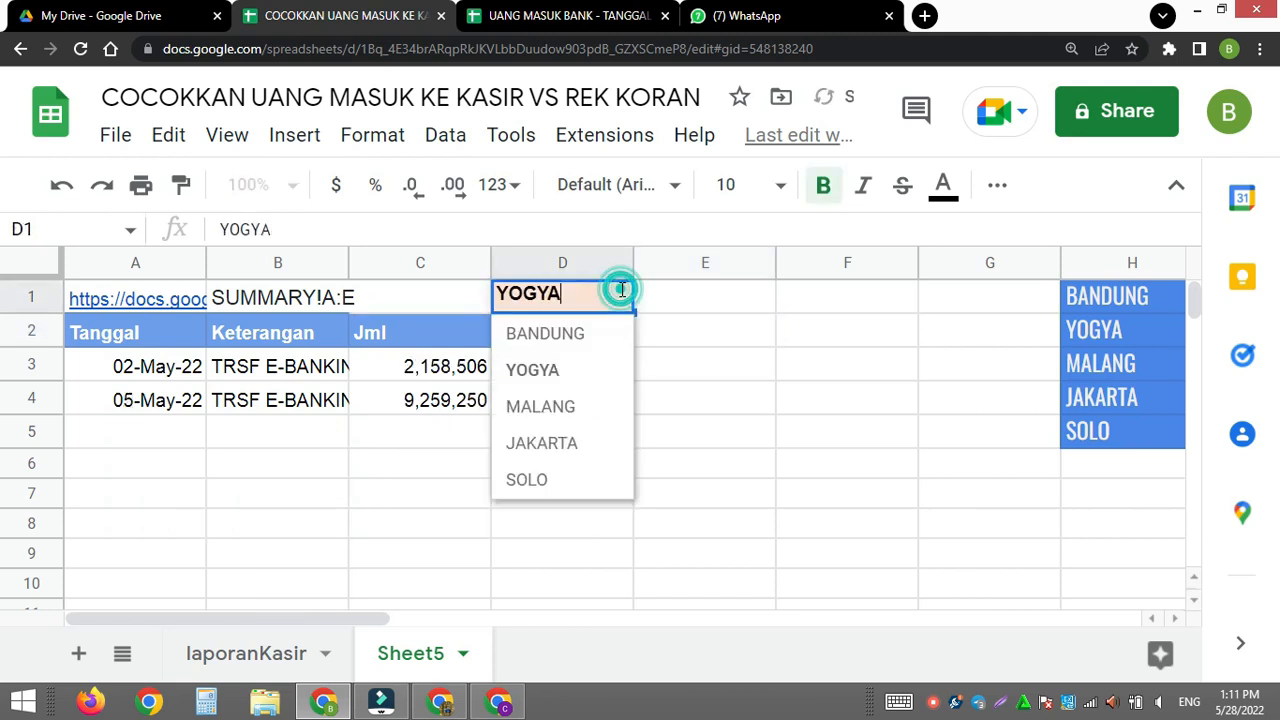
{"action": "left_click", "coordinate": [570, 406]}
{"action": "scroll", "coordinate": [695, 449], "scroll_direction": "down", "scroll_amount": 4}
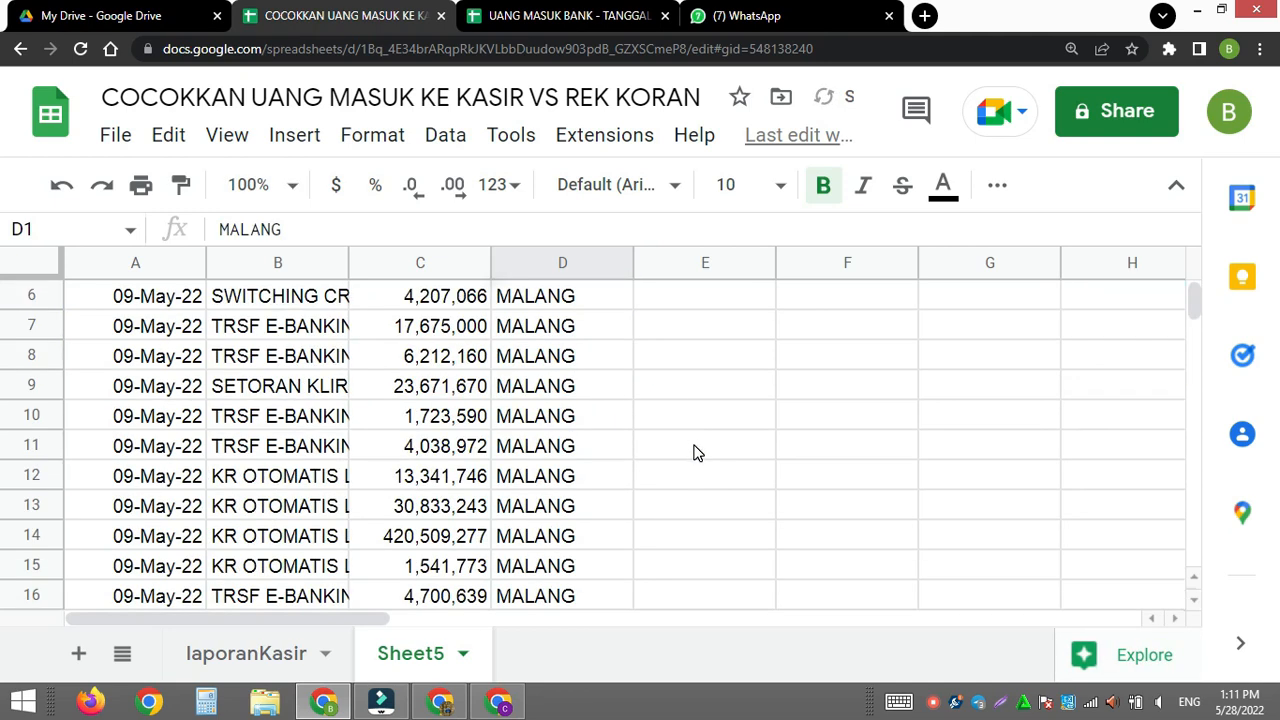
{"action": "scroll", "coordinate": [705, 450], "scroll_direction": "up", "scroll_amount": 4}
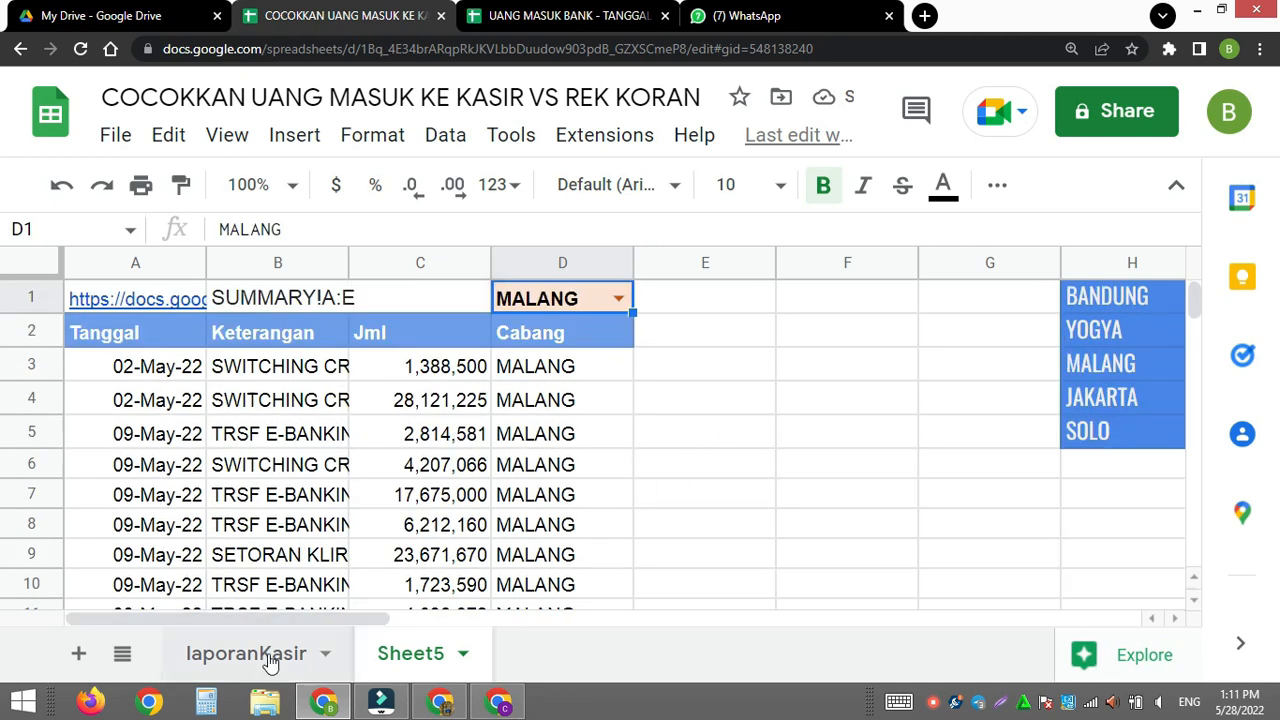
- Copy the date in Sheet5's cell A4 and paste only its value into A2 under Tanggal on the laporanKasir sheet
{"action": "left_click", "coordinate": [224, 660]}
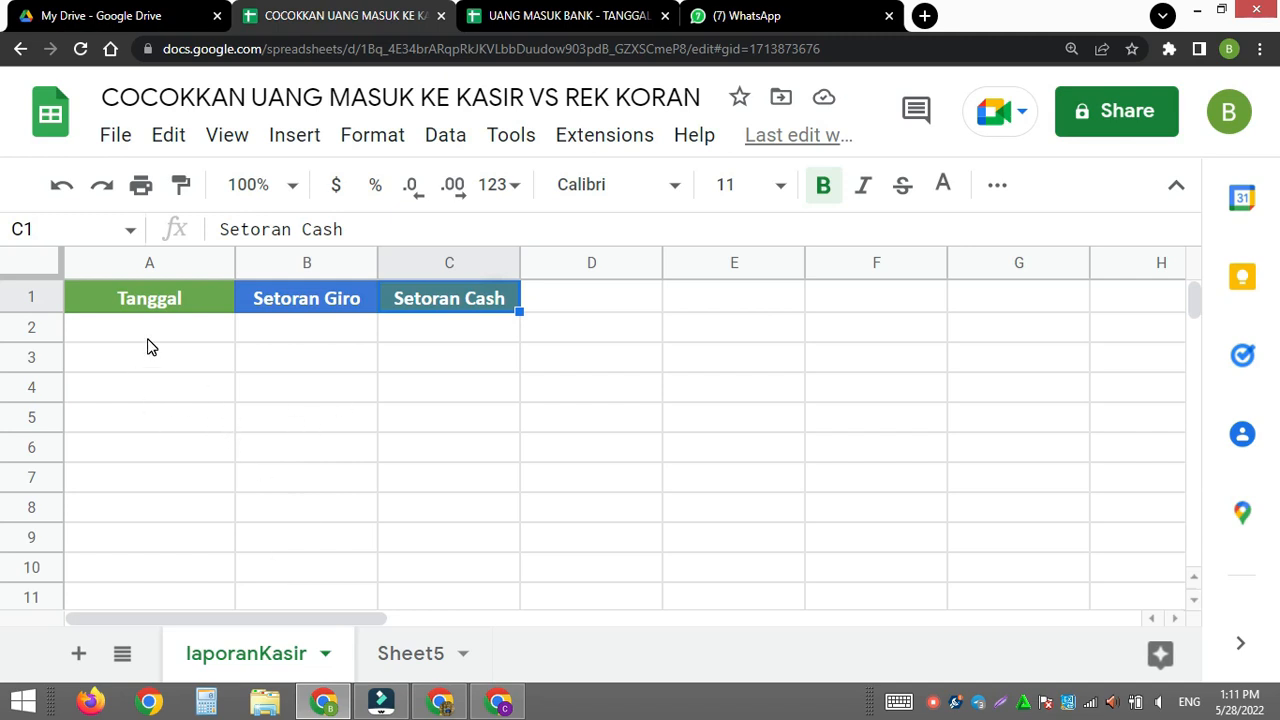
{"action": "left_click", "coordinate": [400, 660]}
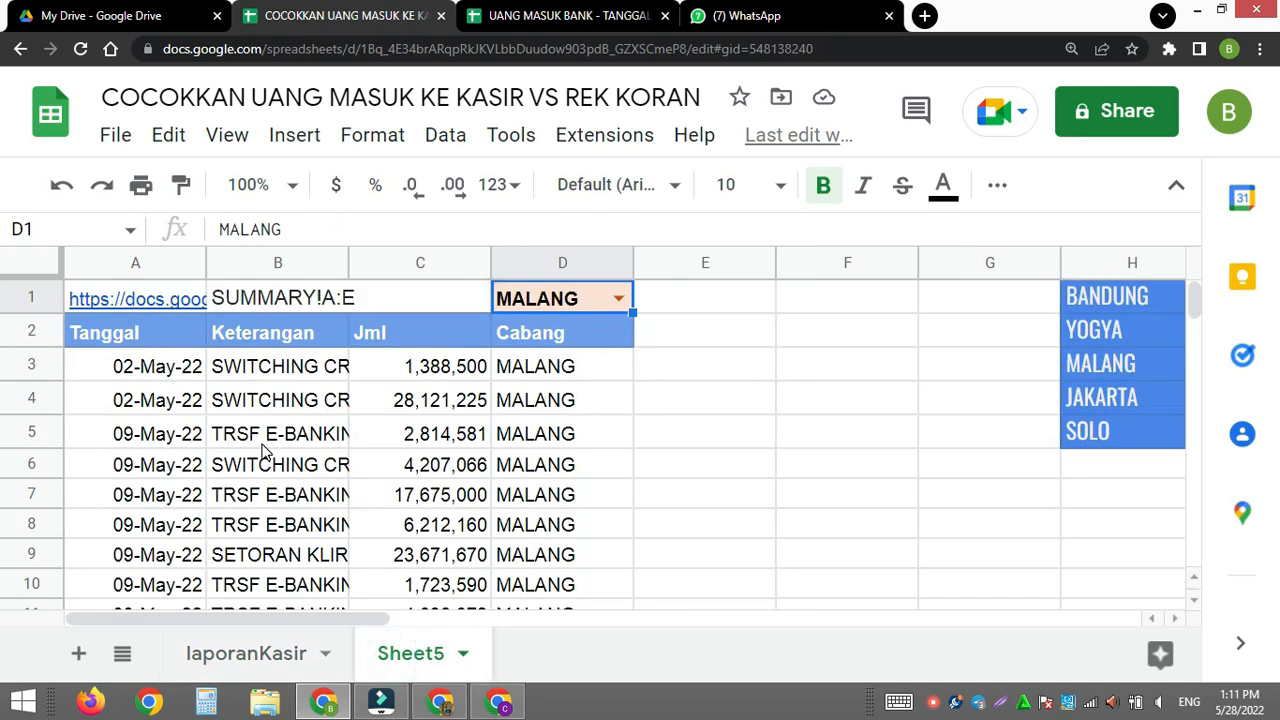
{"action": "left_click", "coordinate": [165, 410]}
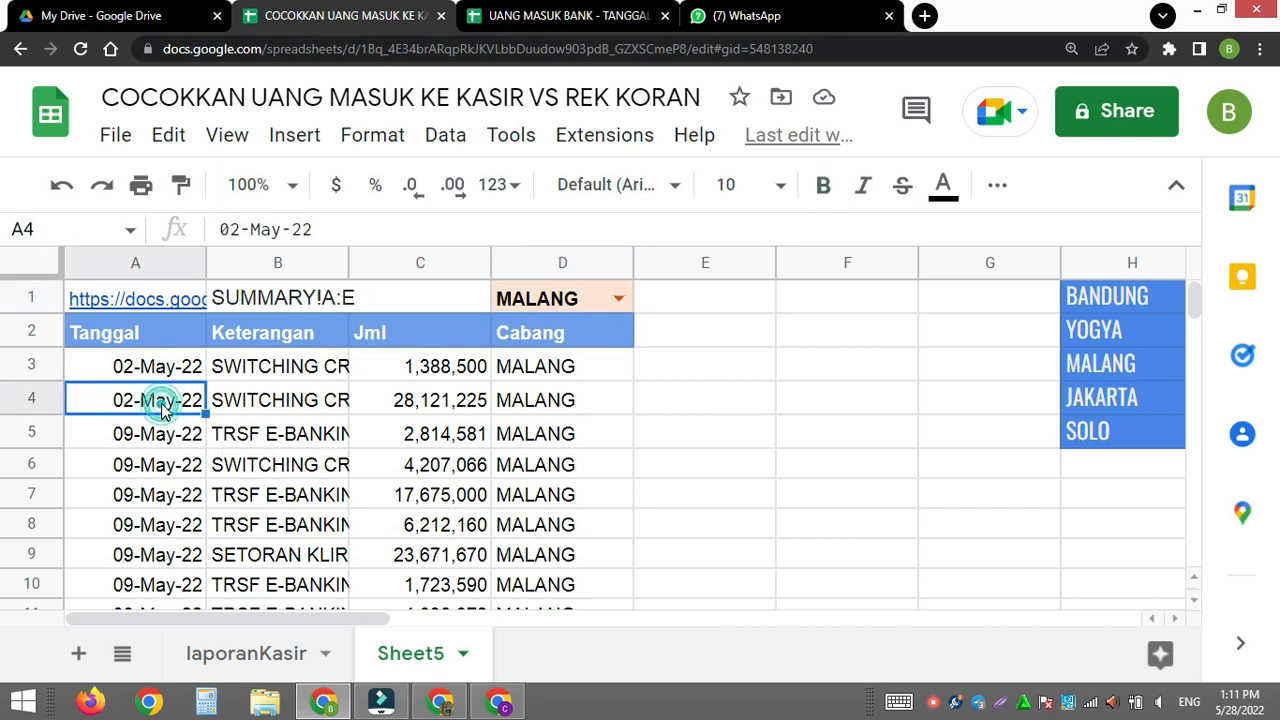
{"action": "key", "text": "ctrl+c"}
{"action": "left_click", "coordinate": [232, 655]}
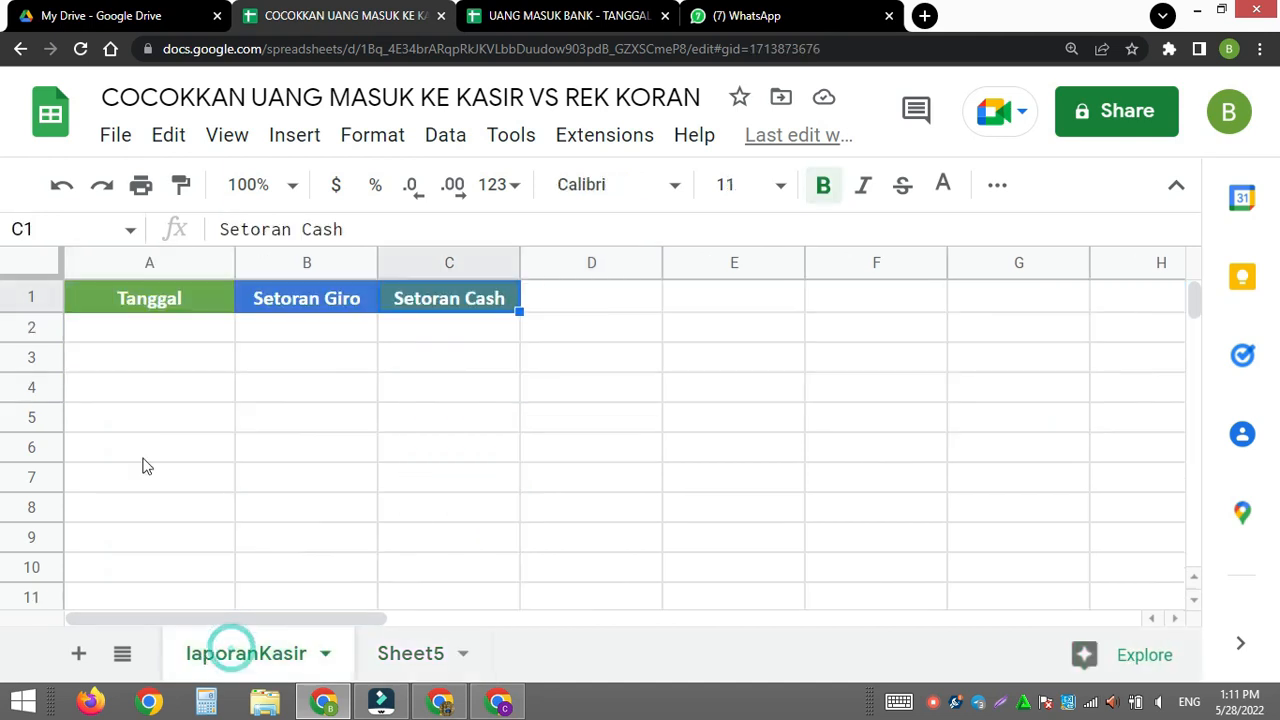
{"action": "left_click", "coordinate": [121, 330]}
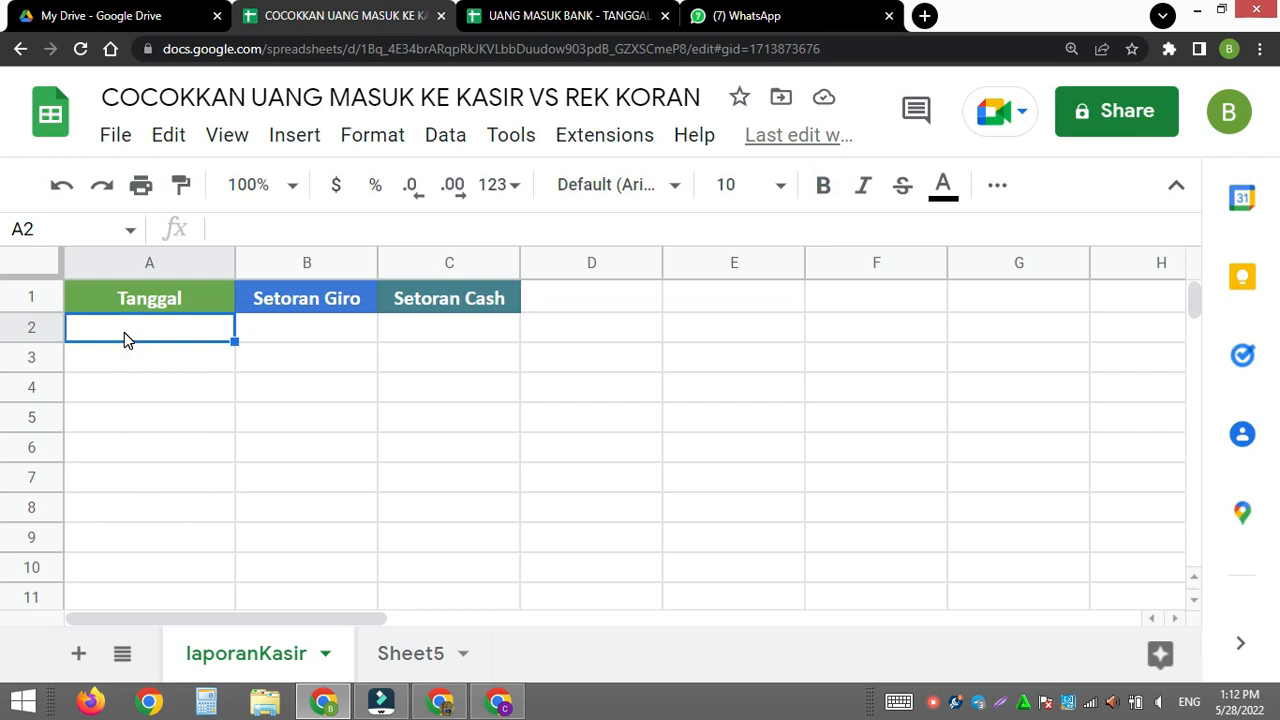
{"action": "key", "text": "ctrl+shift+v"}
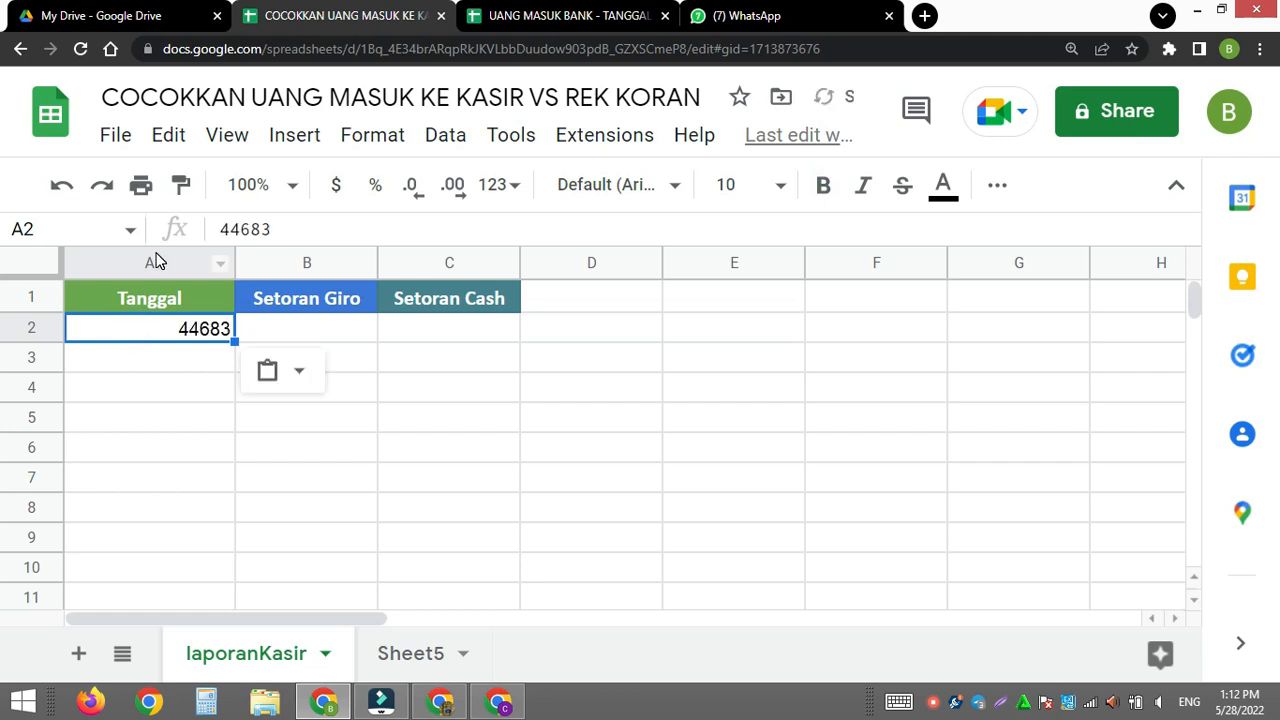
- Format the whole Tanggal column A on laporanKasir with the DD-MMM-YY date format
{"action": "left_click", "coordinate": [155, 261]}
{"action": "left_click", "coordinate": [372, 134]}
{"action": "mouse_move", "coordinate": [610, 261]}
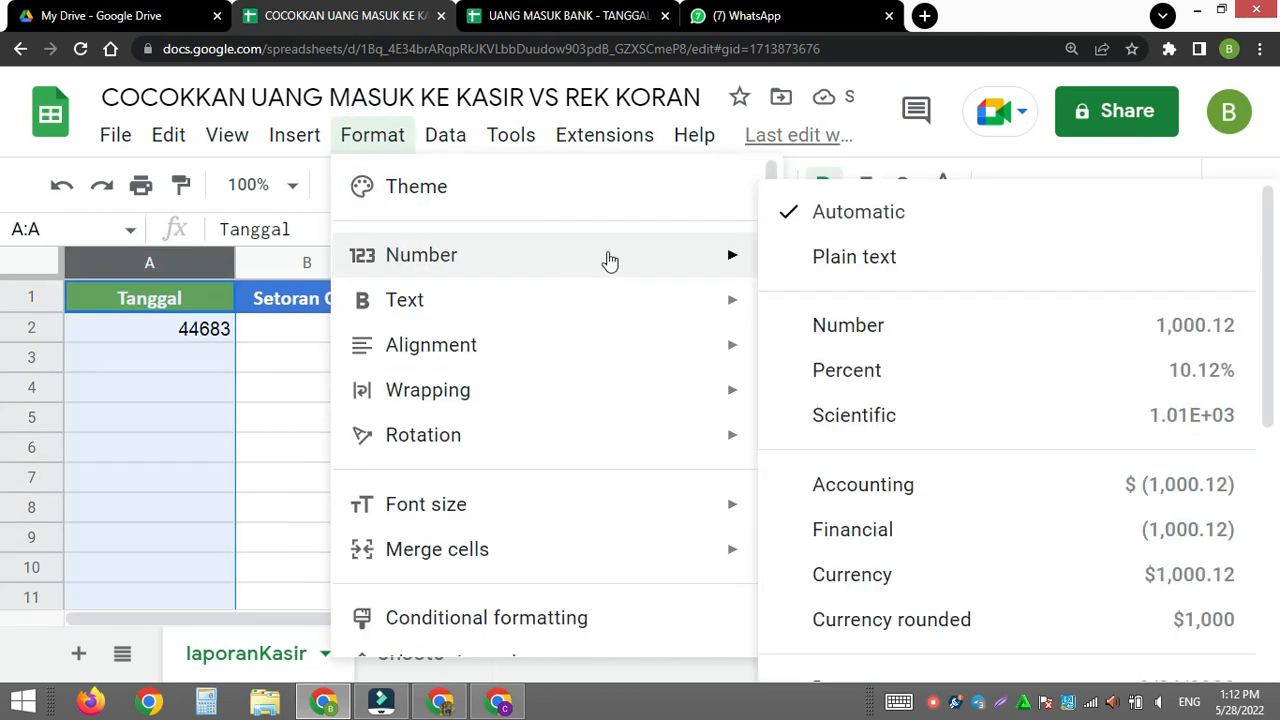
{"action": "scroll", "coordinate": [937, 554], "scroll_direction": "down", "scroll_amount": 4}
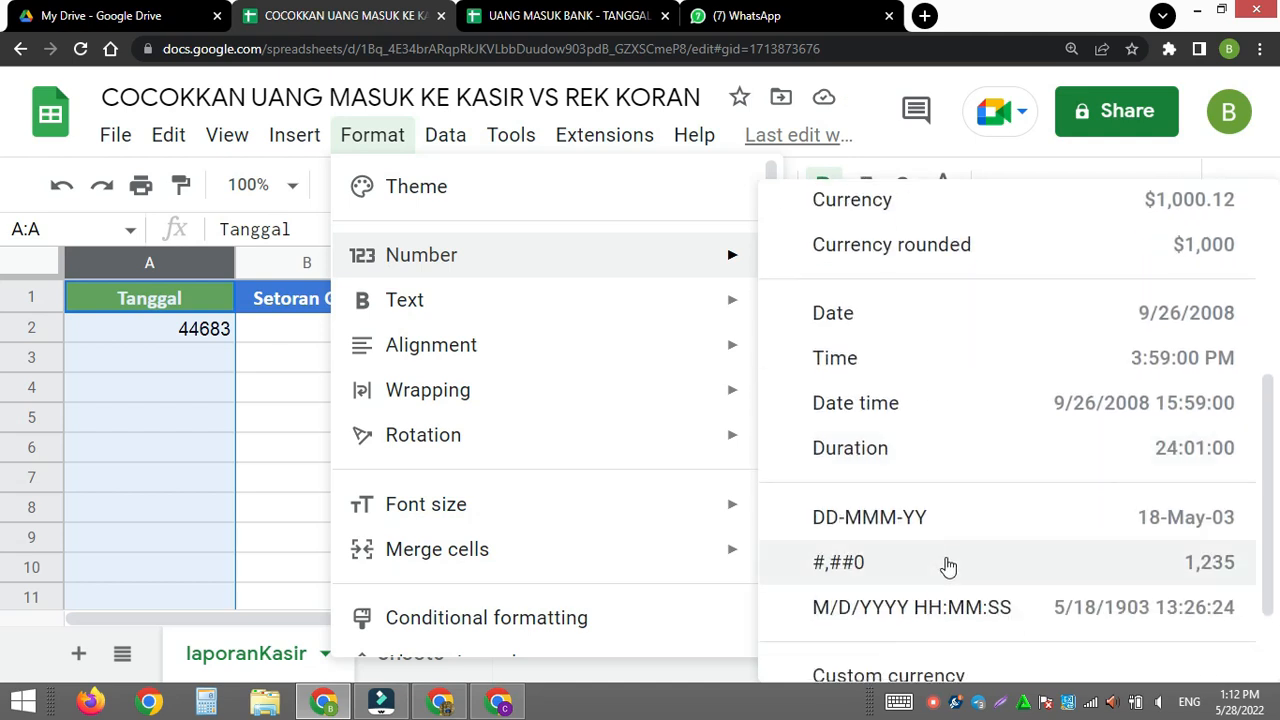
{"action": "left_click", "coordinate": [923, 517]}
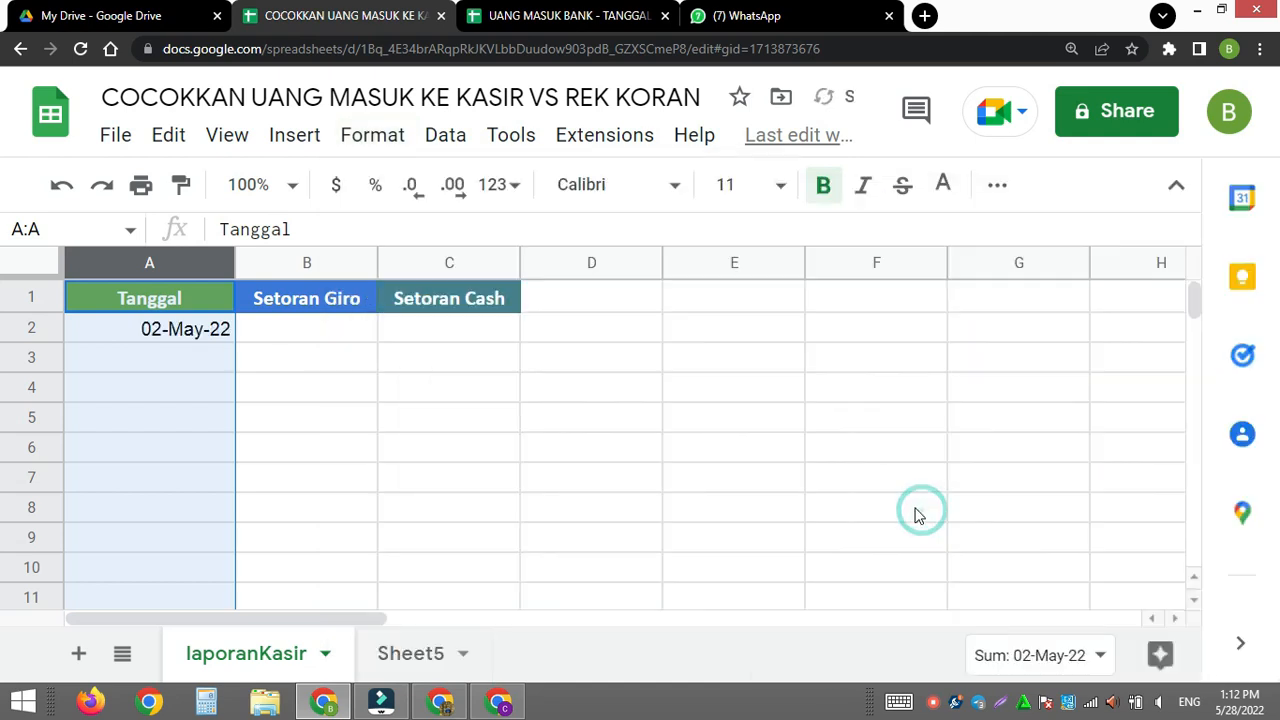
- Copy the amount in Sheet5's cell C4 and paste only its value into C2 under Setoran Cash on laporanKasir
{"action": "left_click", "coordinate": [320, 335]}
{"action": "left_click", "coordinate": [405, 655]}
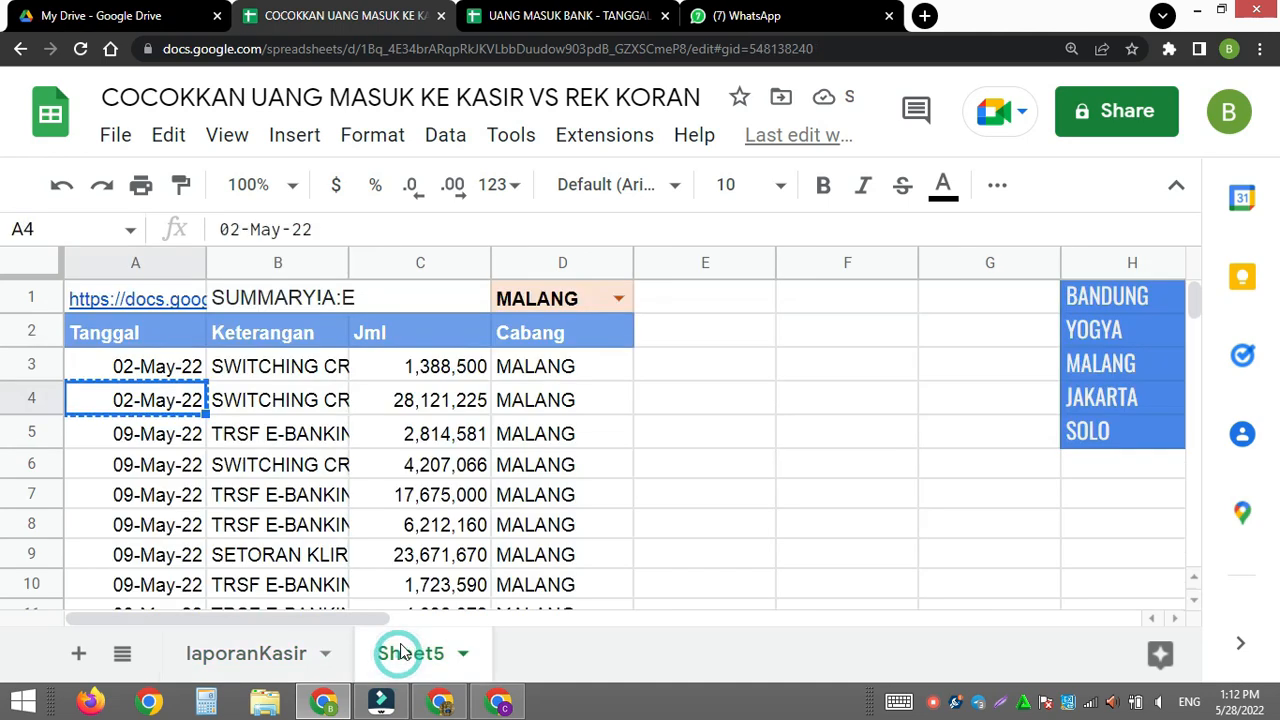
{"action": "left_click", "coordinate": [338, 410]}
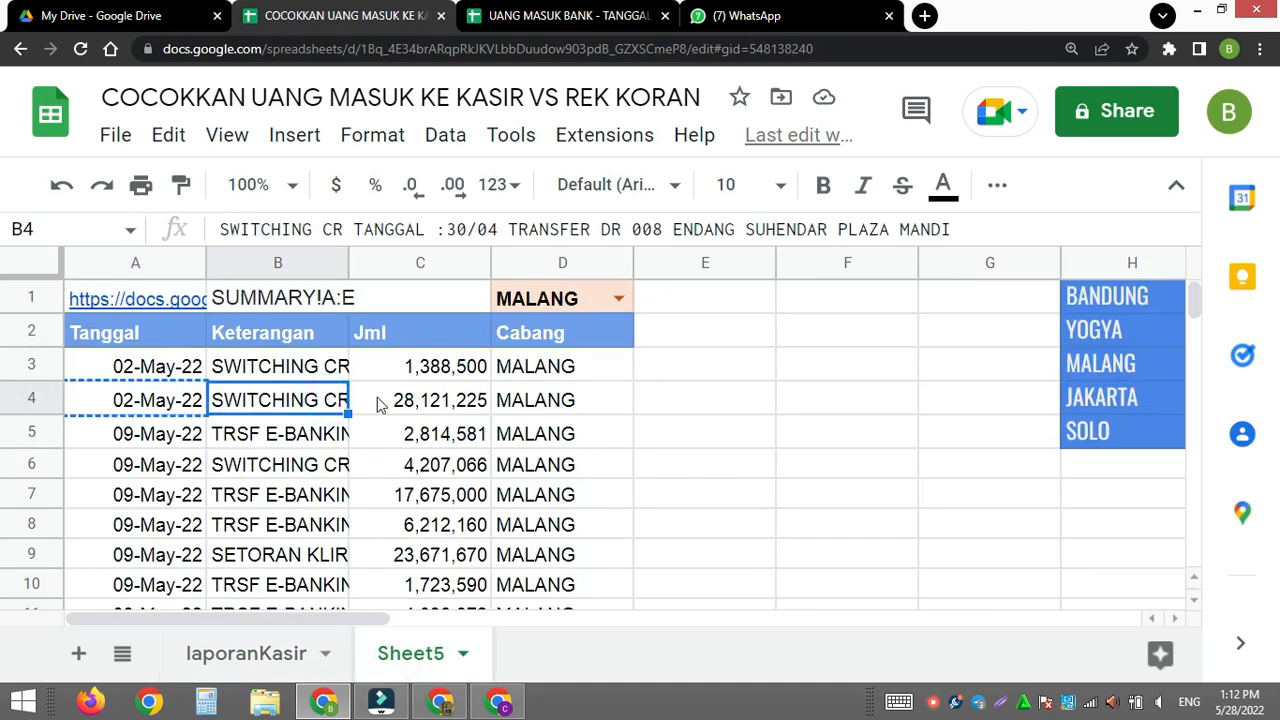
{"action": "left_click", "coordinate": [447, 410]}
{"action": "key", "text": "ctrl+c"}
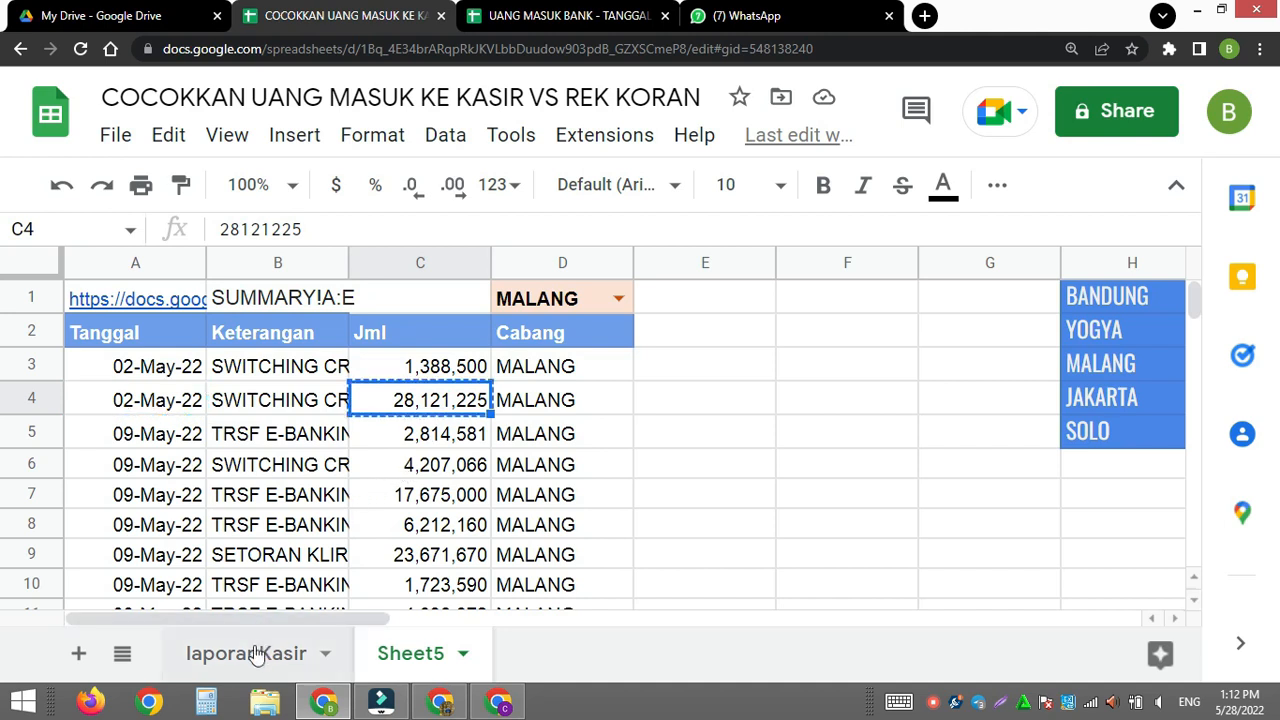
{"action": "left_click", "coordinate": [257, 655]}
{"action": "left_click", "coordinate": [456, 340]}
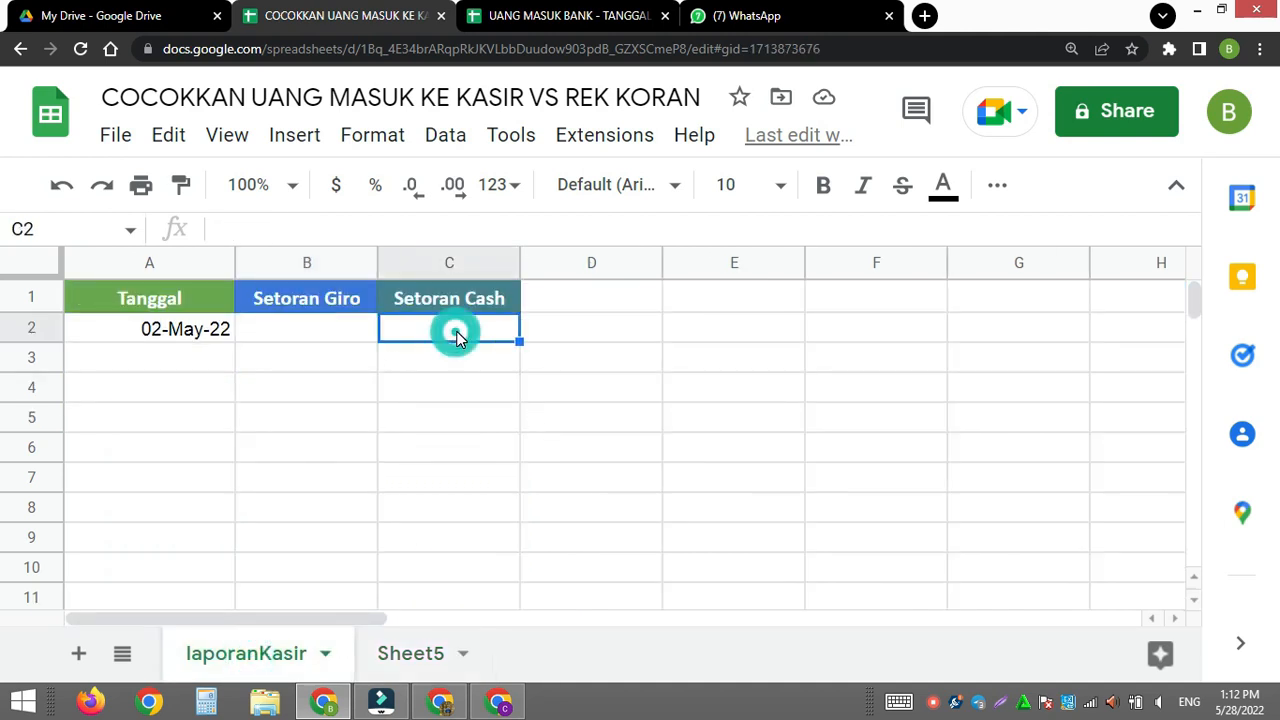
{"action": "key", "text": "ctrl+v"}
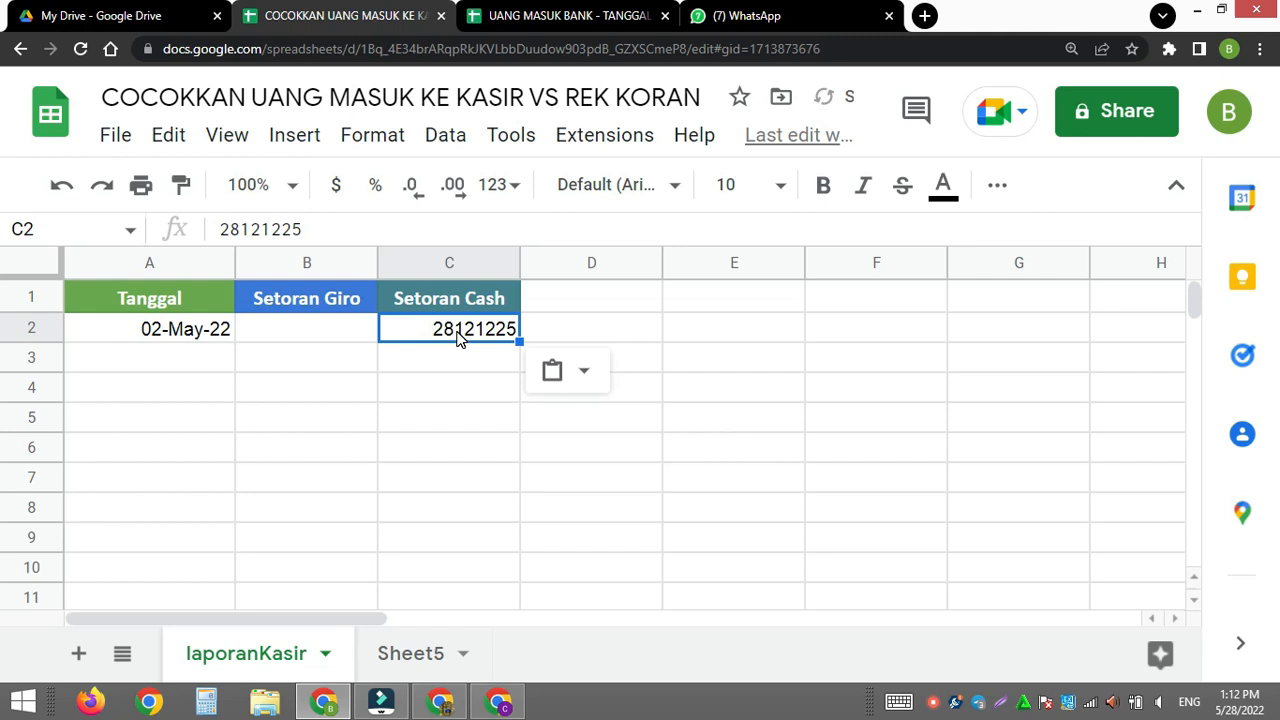
- Format the Setoran Giro and Setoran Cash columns B and C with the #,##0 number format
{"action": "left_click", "coordinate": [316, 262]}
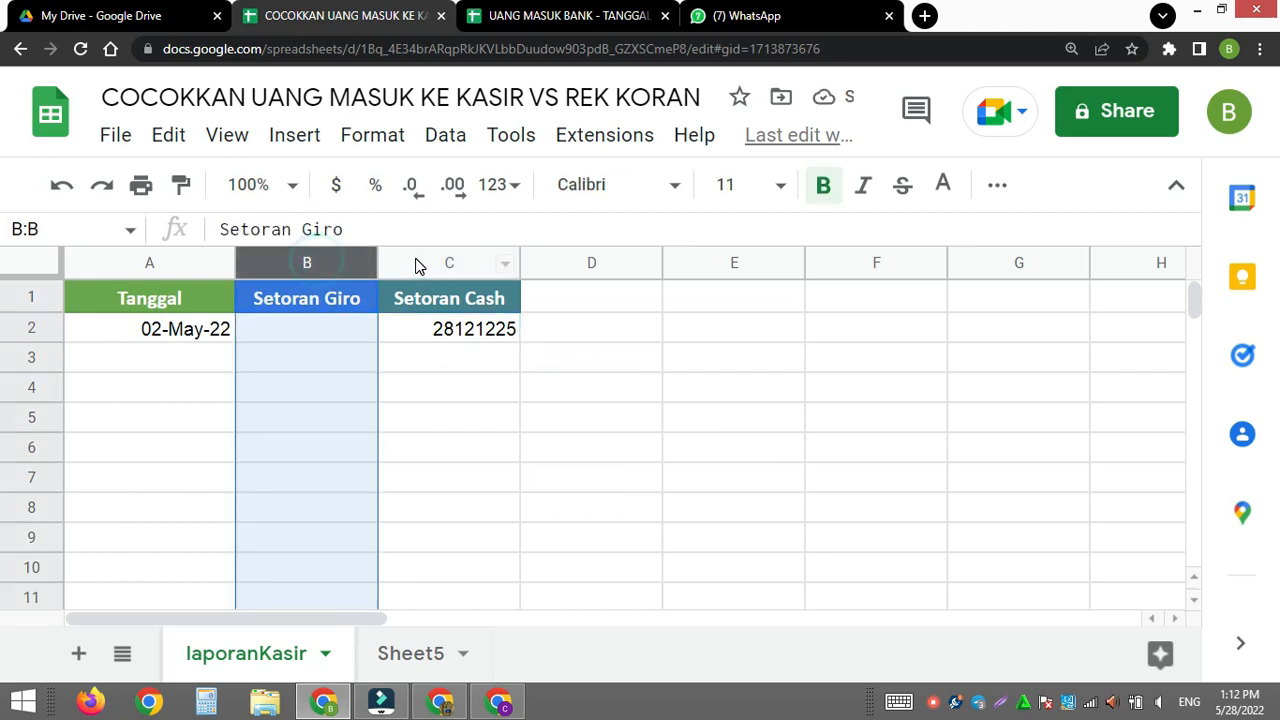
{"action": "left_click", "coordinate": [418, 264], "text": "shift"}
{"action": "left_click", "coordinate": [393, 140]}
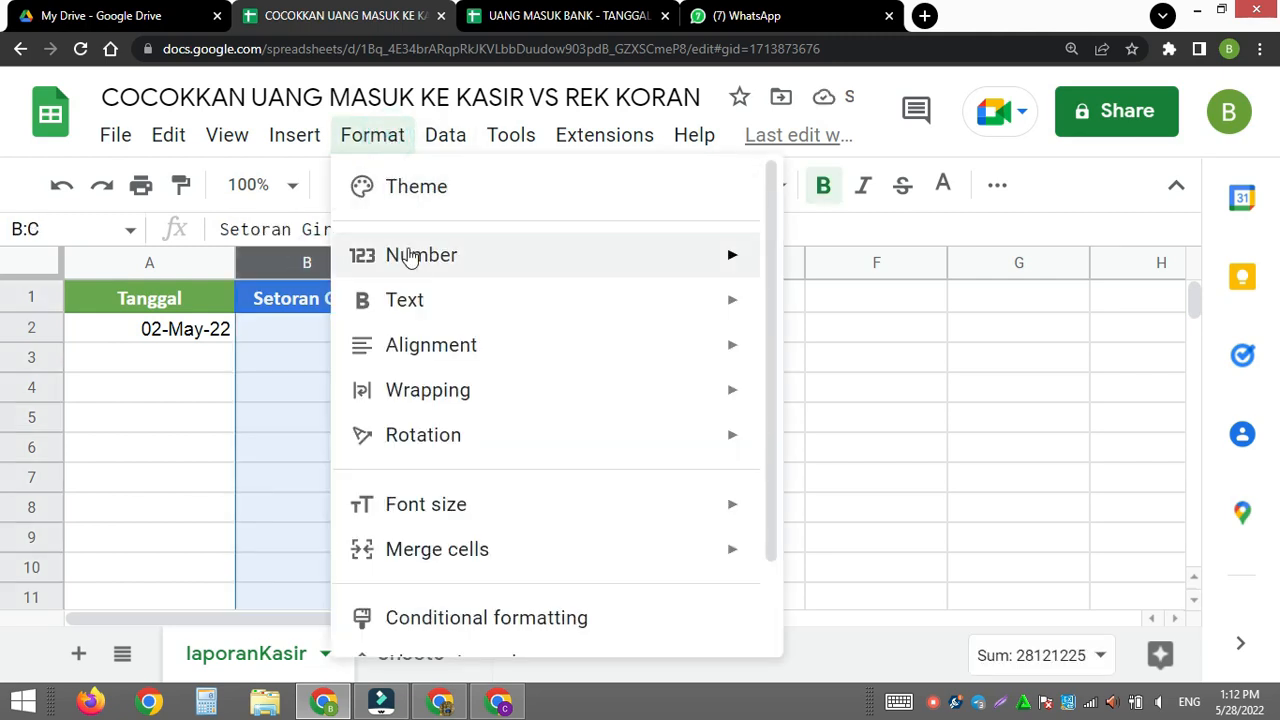
{"action": "mouse_move", "coordinate": [480, 263]}
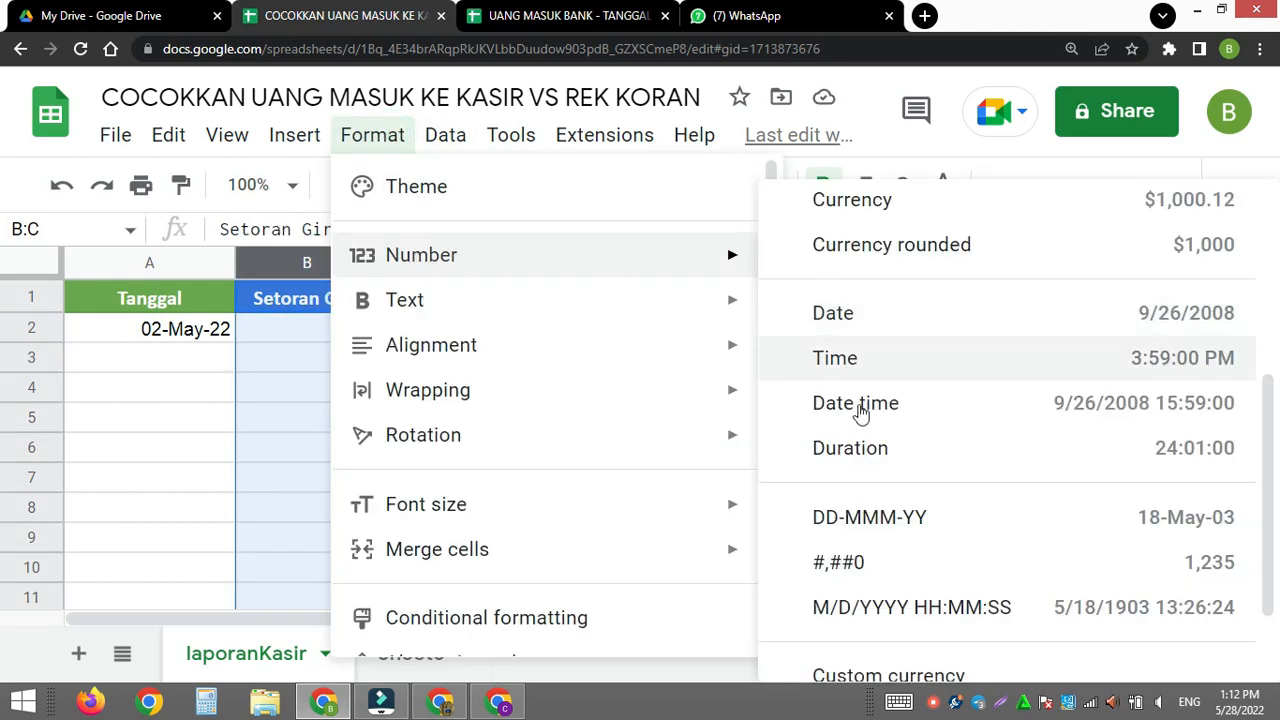
{"action": "left_click", "coordinate": [877, 566]}
{"action": "left_click", "coordinate": [677, 486]}
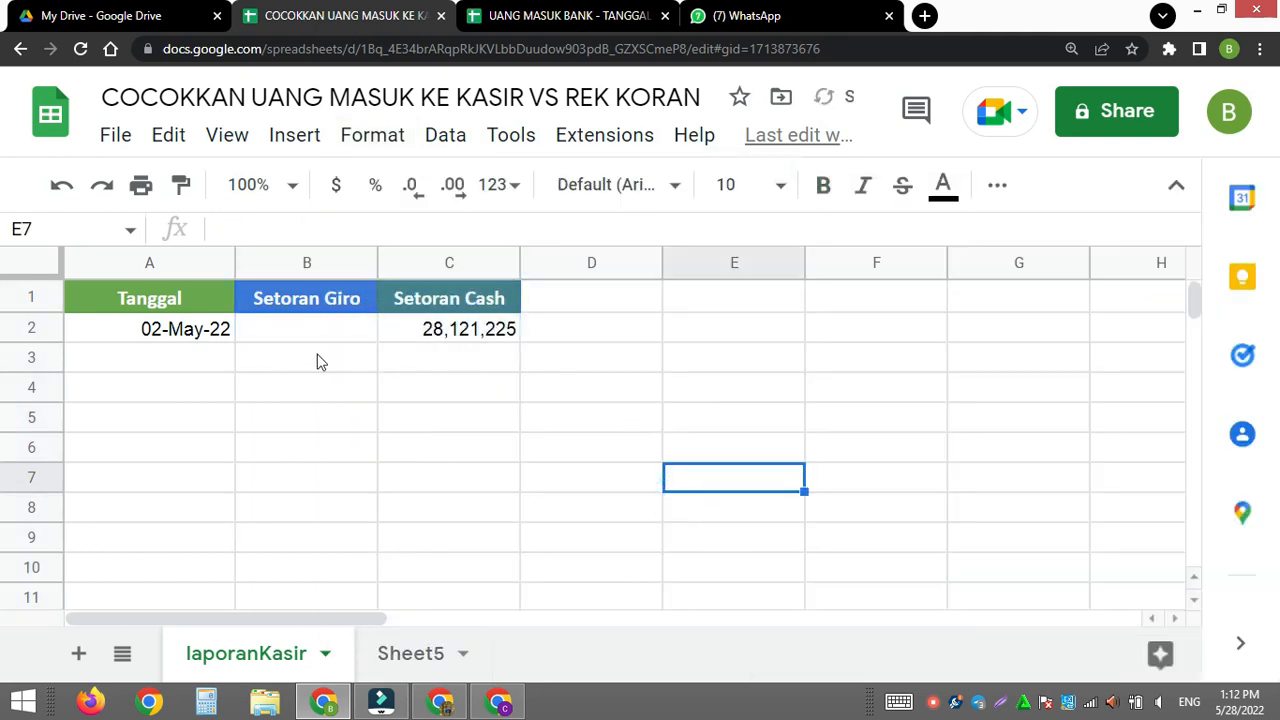
- Following the Tgl&Jml formula in the bank workbook's SUMMARY sheet, enter =ArrayFormula(A2:A&C2:C) in laporanKasir's D2 and widen column D
{"action": "left_click", "coordinate": [399, 660]}
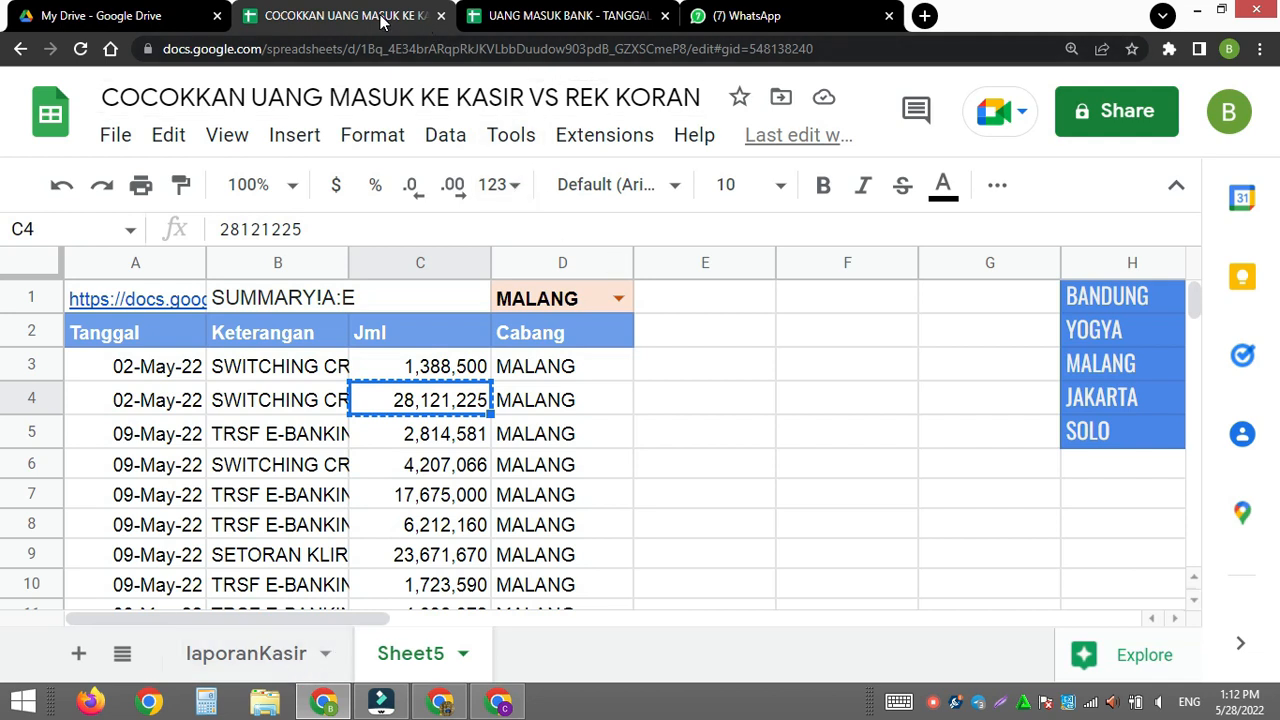
{"action": "left_click", "coordinate": [540, 16]}
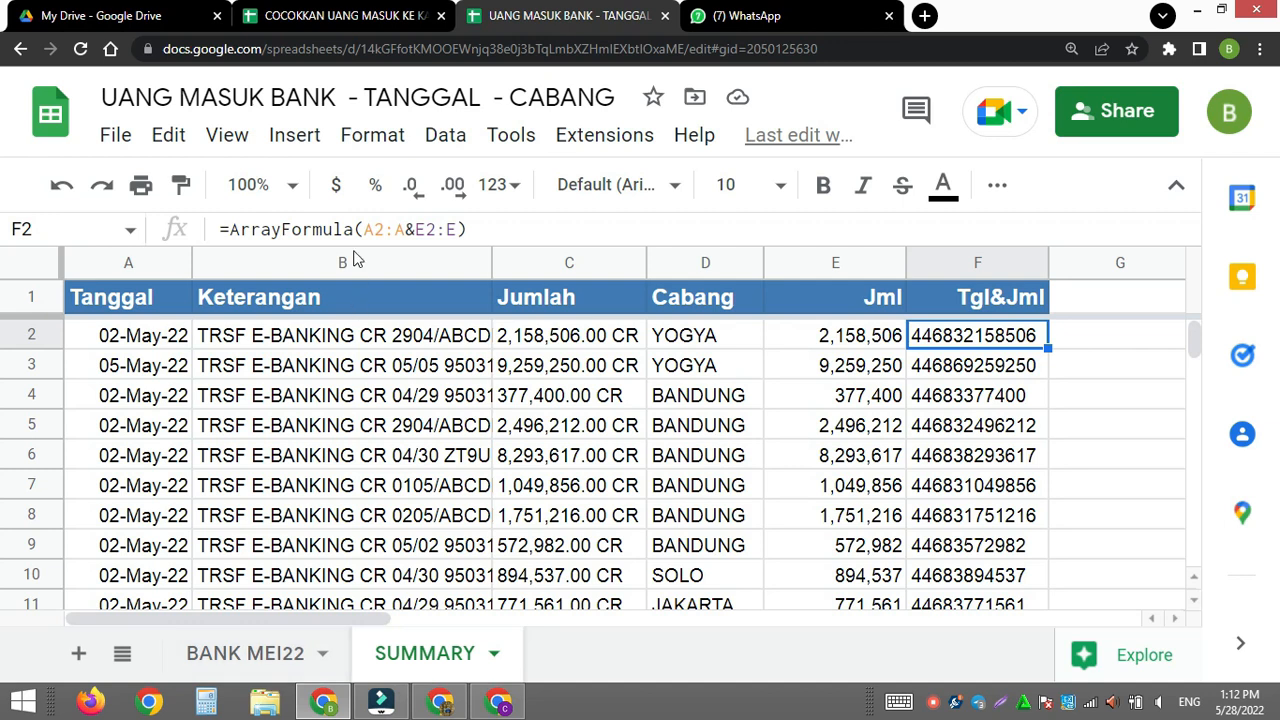
{"action": "left_click", "coordinate": [405, 18]}
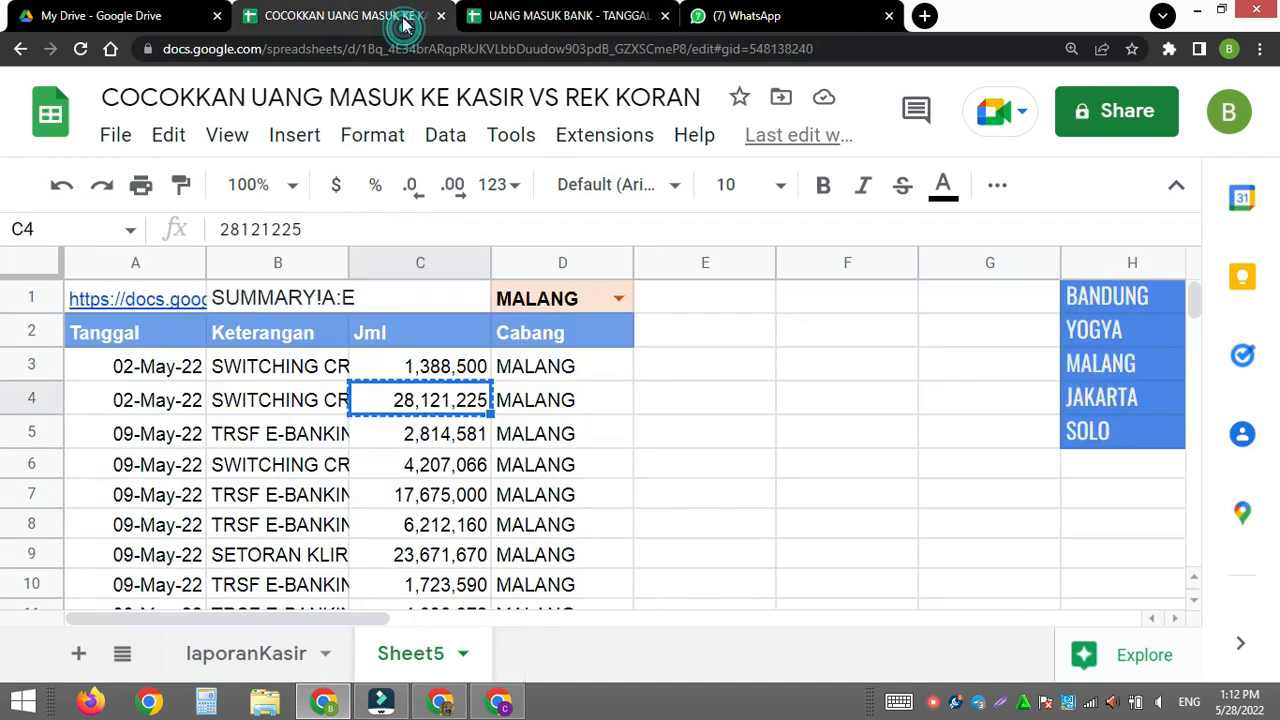
{"action": "left_click", "coordinate": [276, 656]}
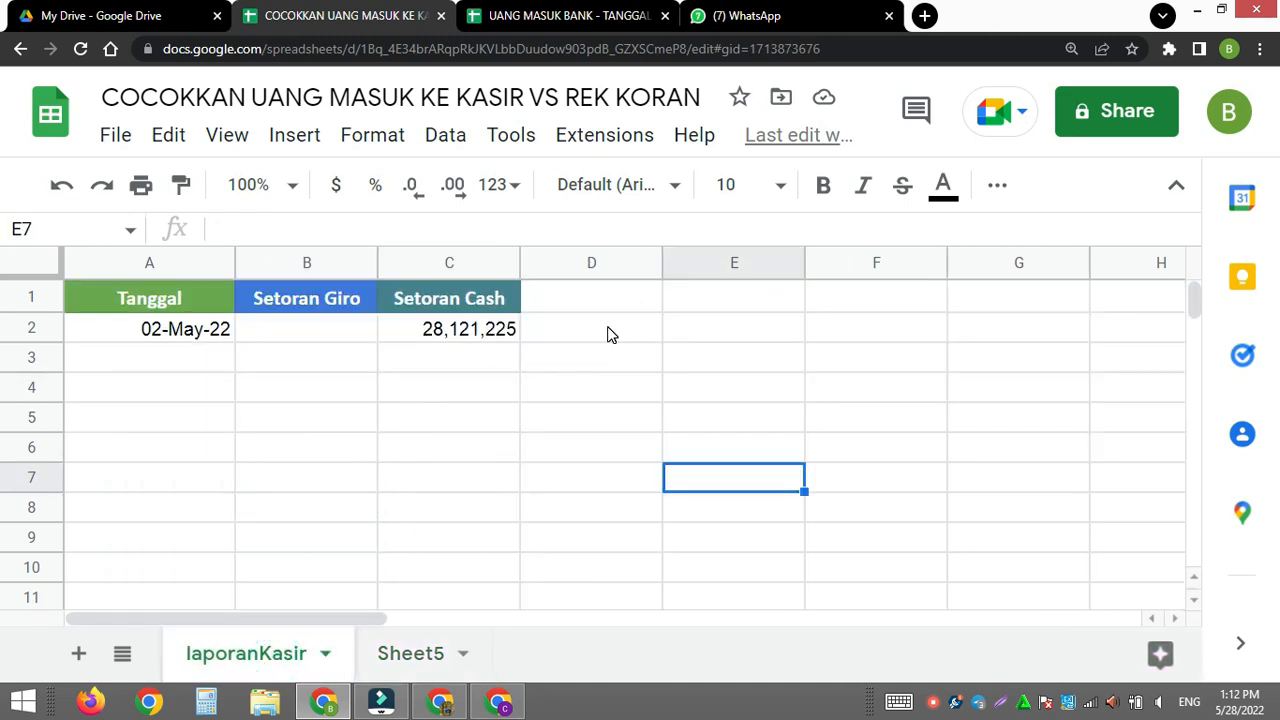
{"action": "left_click", "coordinate": [626, 341]}
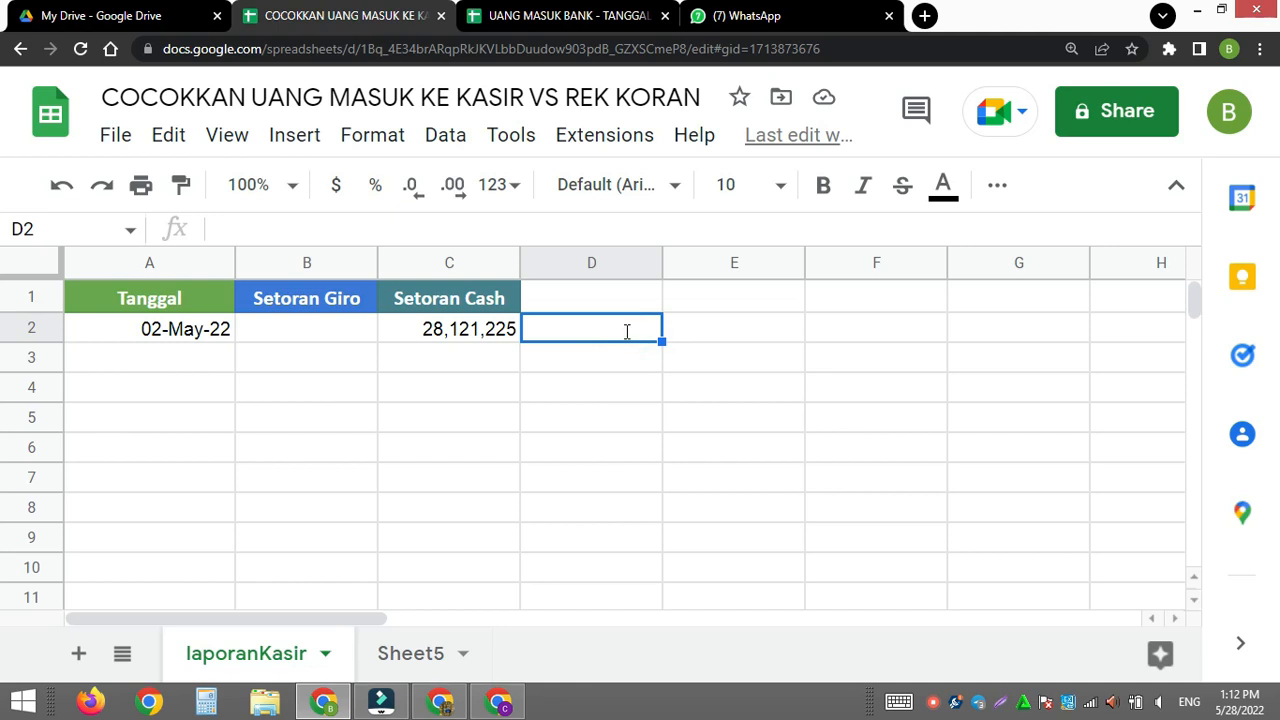
{"action": "type", "text": "="}
{"action": "left_click_drag", "start_coordinate": [195, 333], "coordinate": [193, 360]}
{"action": "key", "text": "BackSpace"}
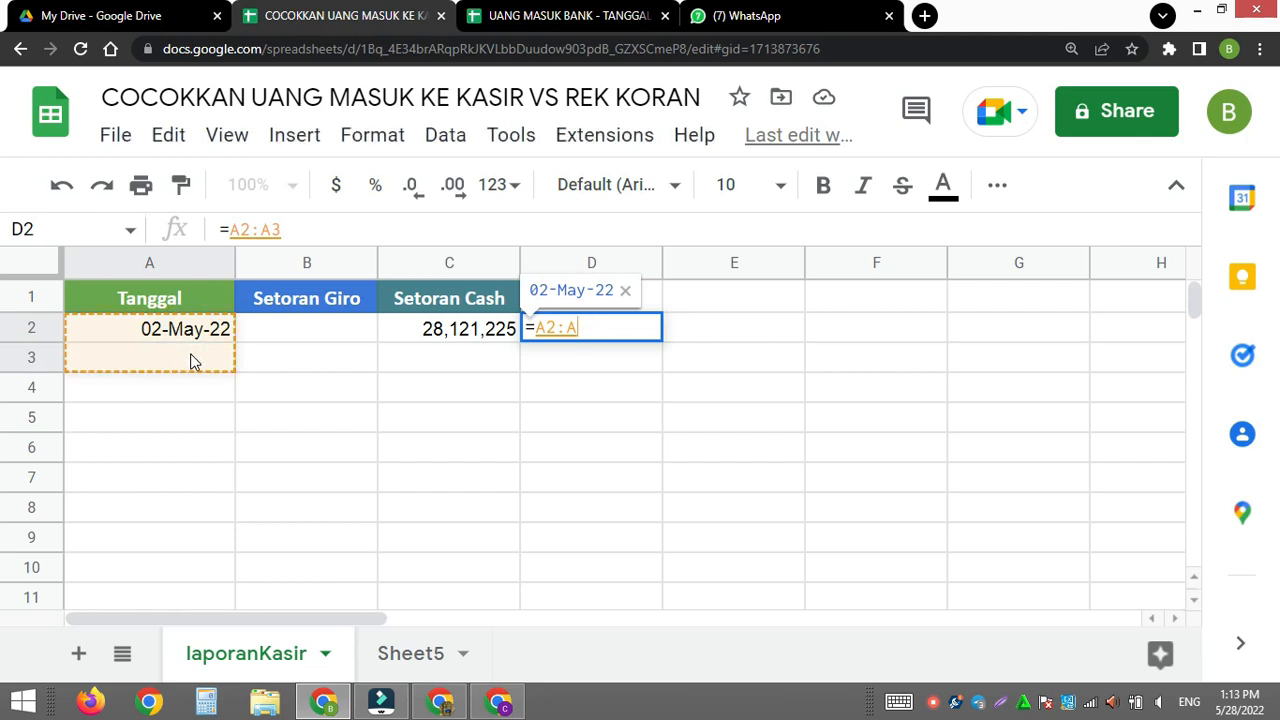
{"action": "type", "text": "&"}
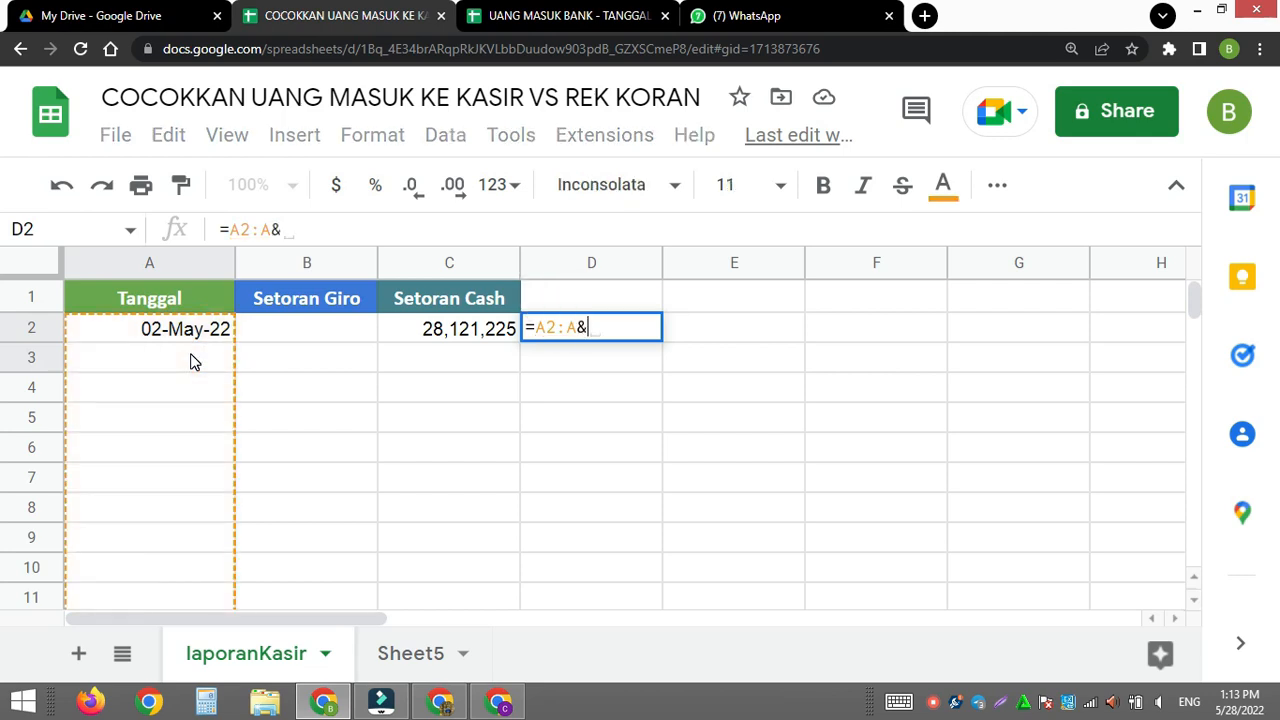
{"action": "left_click_drag", "start_coordinate": [420, 330], "coordinate": [421, 360]}
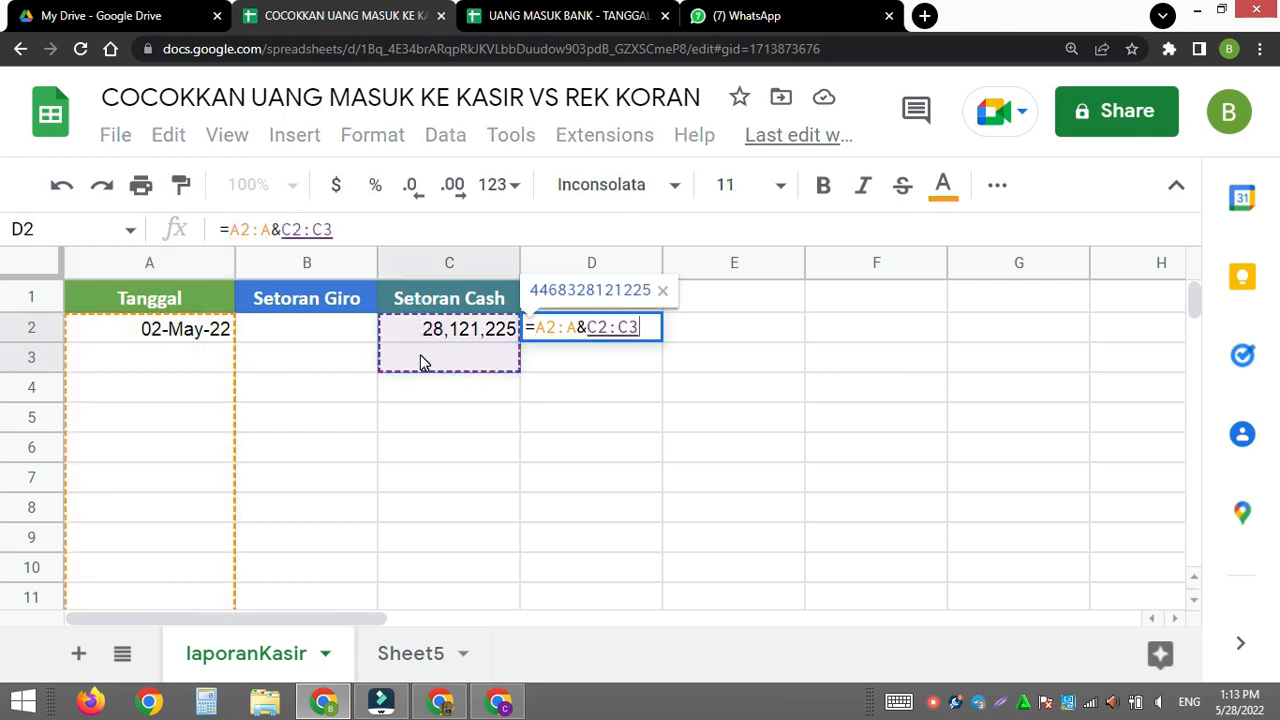
{"action": "key", "text": "BackSpace"}
{"action": "key", "text": "ctrl+shift+Return"}
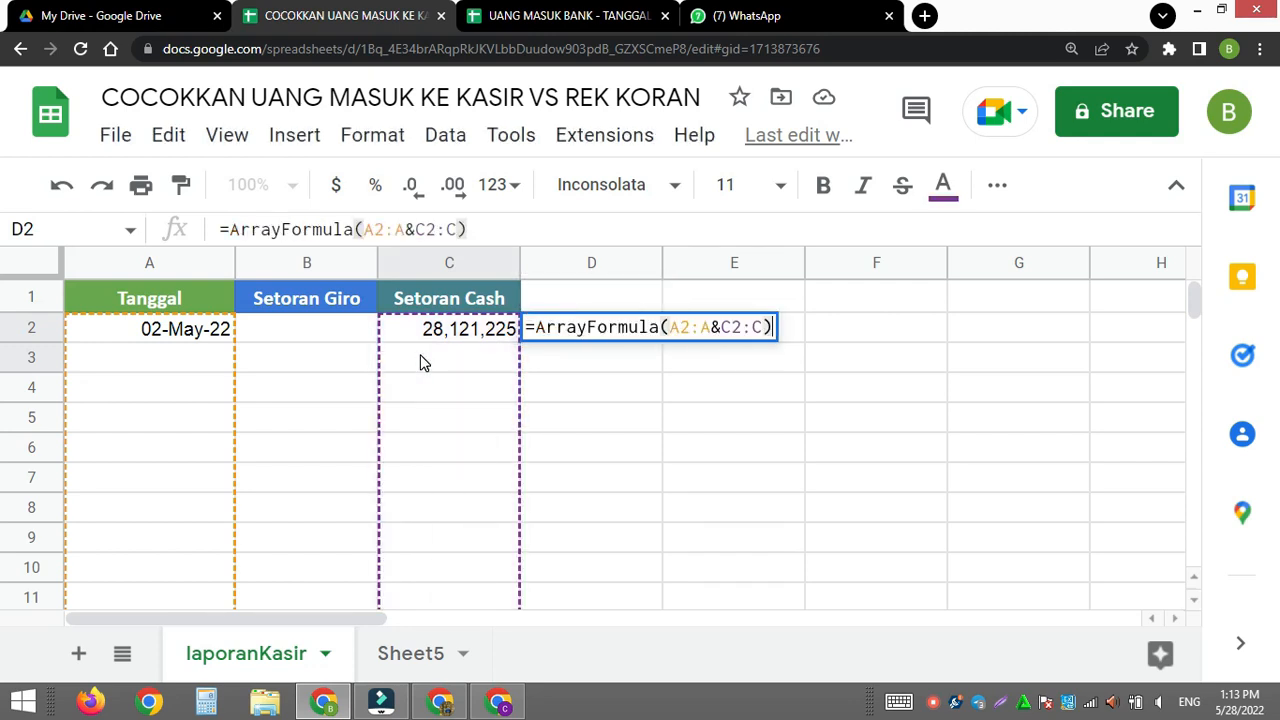
{"action": "key", "text": "Return"}
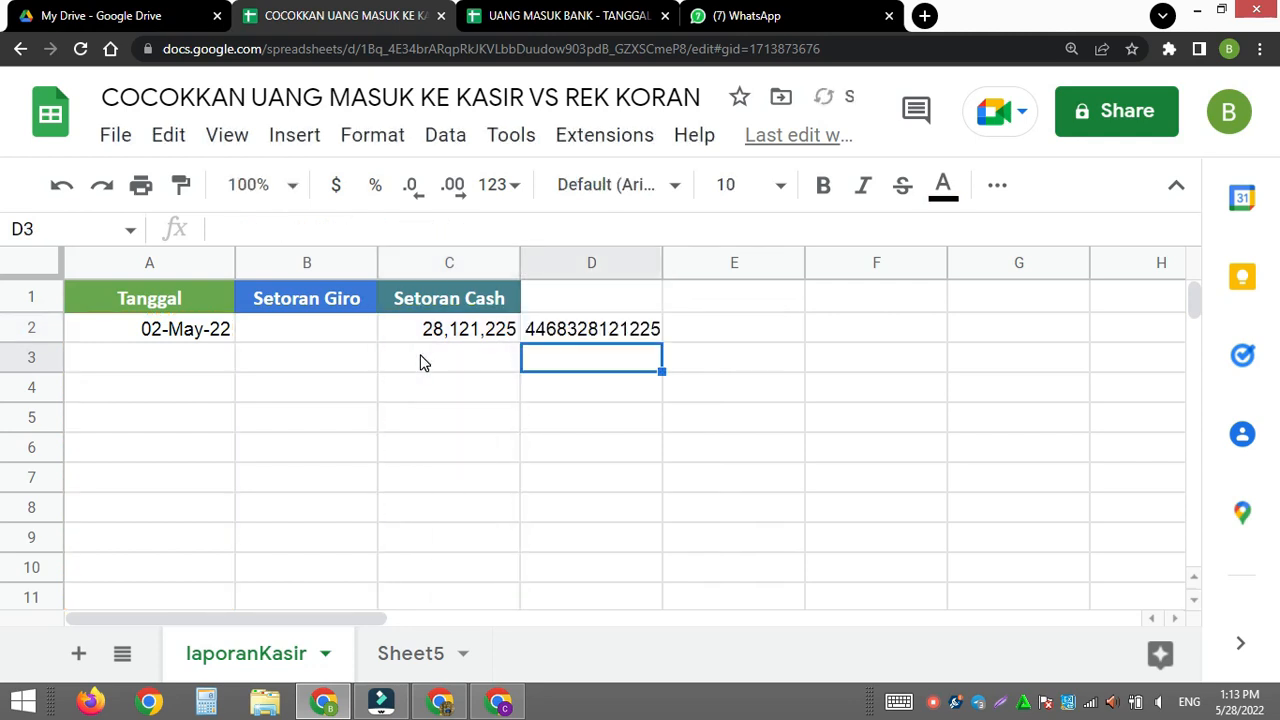
{"action": "left_click", "coordinate": [617, 332]}
{"action": "left_click_drag", "start_coordinate": [662, 262], "coordinate": [697, 262]}
- Copy the date in Sheet5's cell A7 and paste only its value into A3 under Tanggal on laporanKasir
{"action": "left_click", "coordinate": [410, 653]}
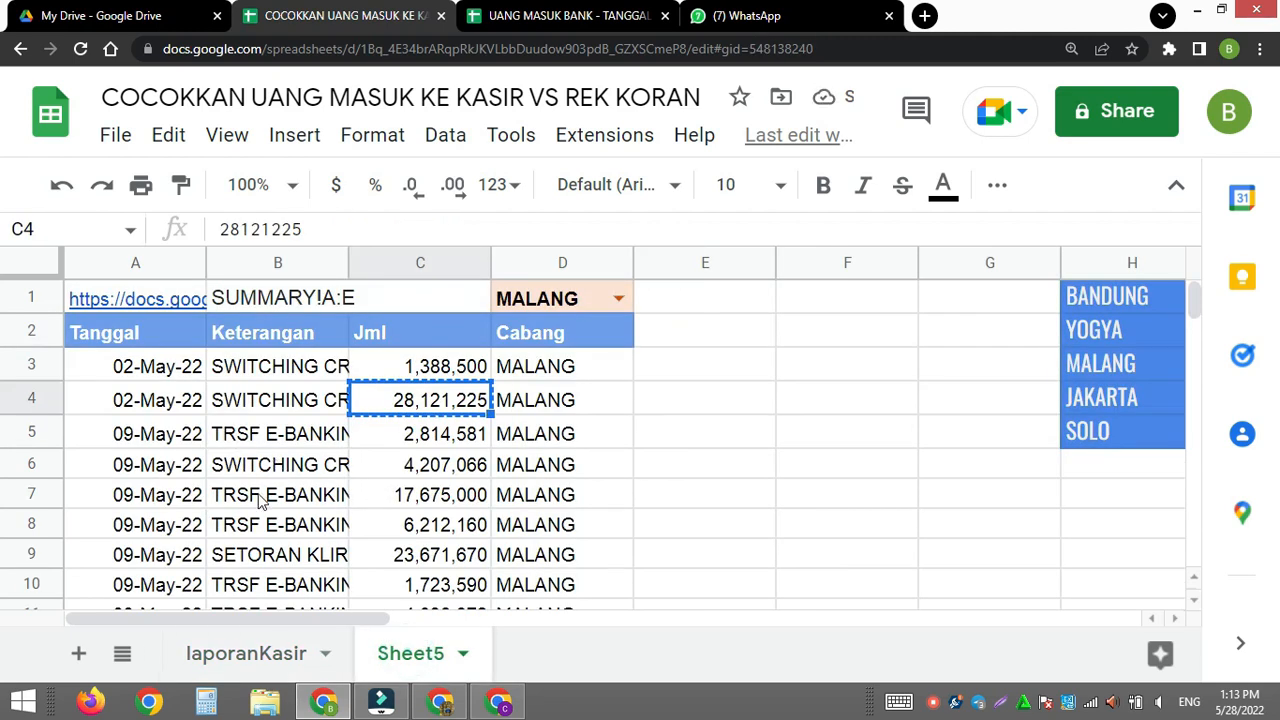
{"action": "left_click", "coordinate": [155, 495]}
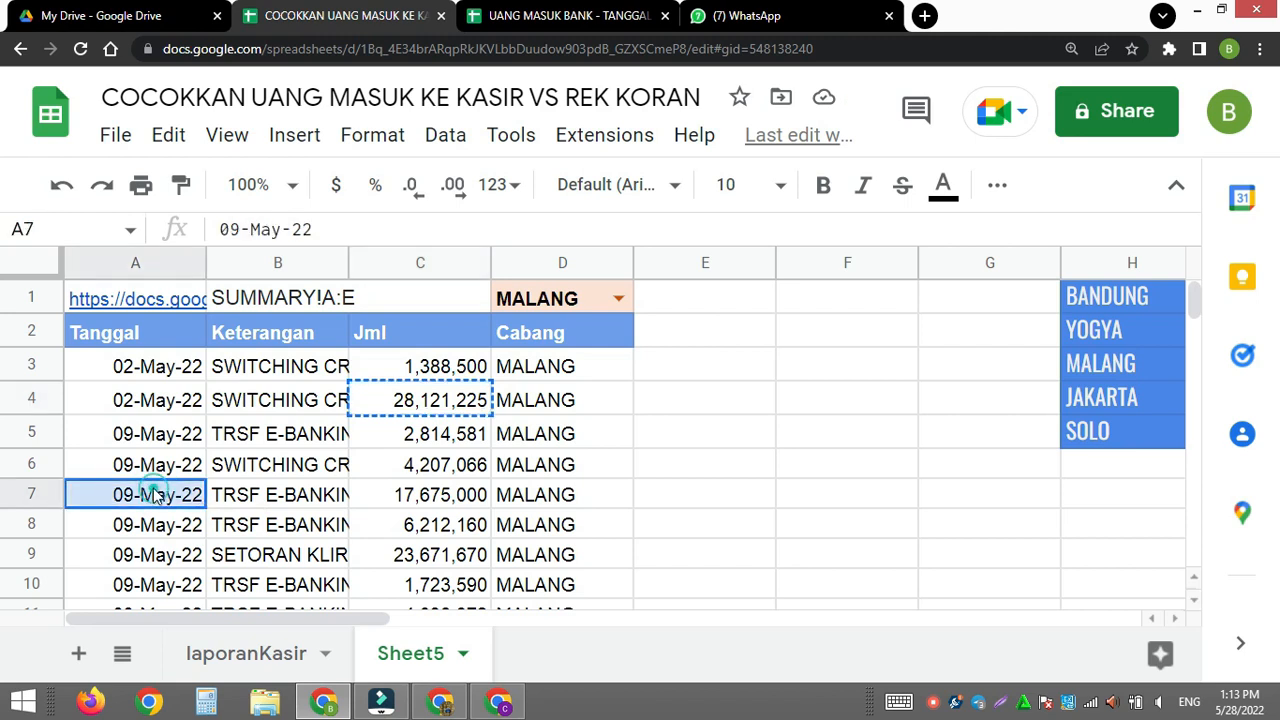
{"action": "key", "text": "ctrl+c"}
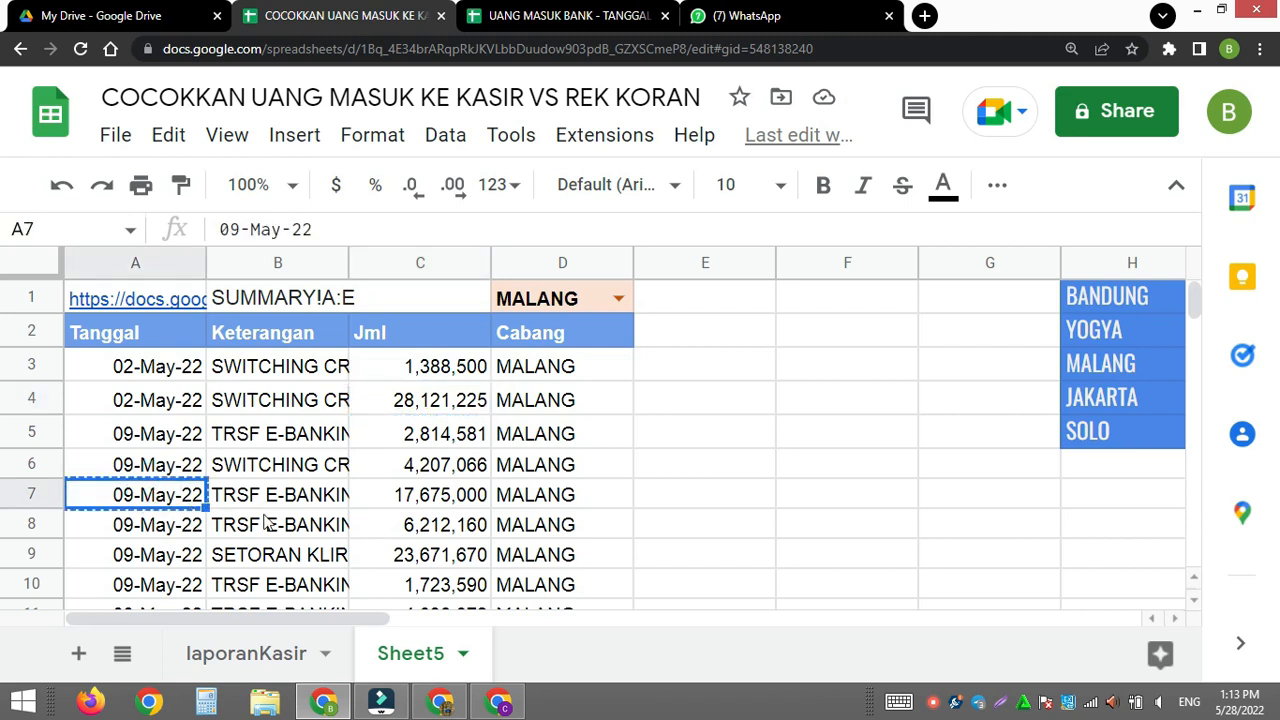
{"action": "left_click", "coordinate": [272, 654]}
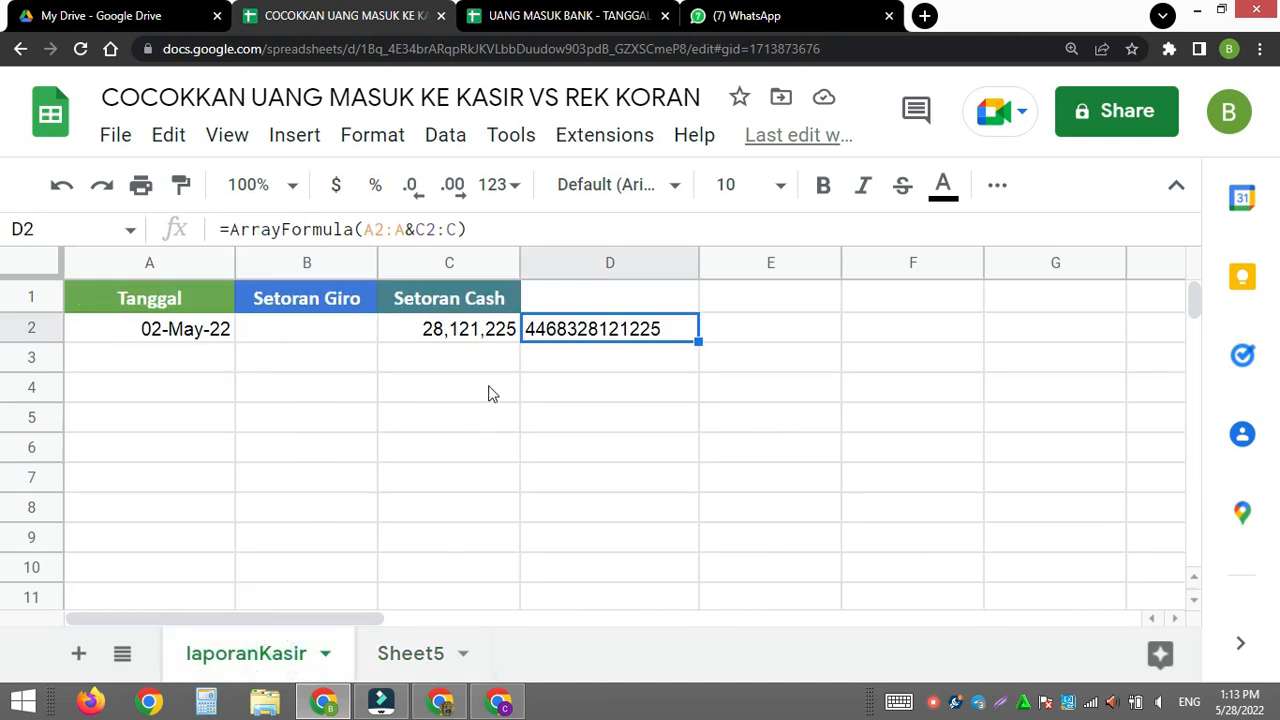
{"action": "left_click", "coordinate": [463, 370]}
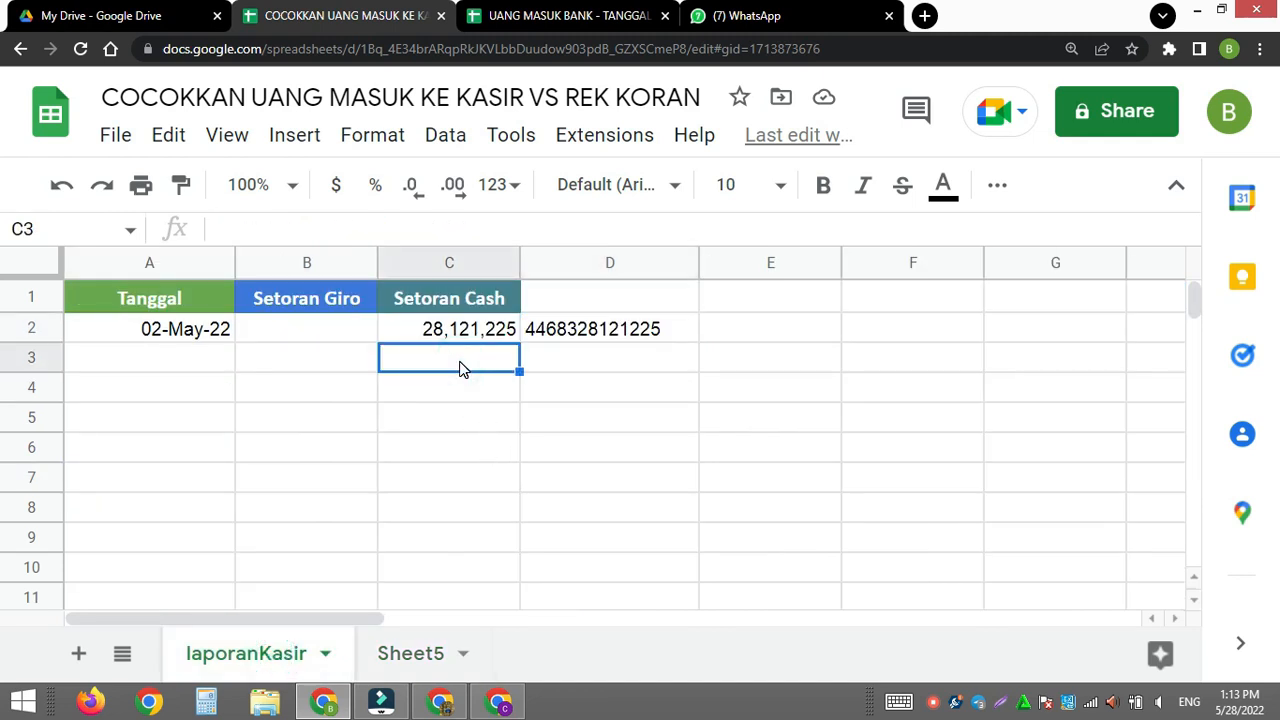
{"action": "key", "text": "ctrl+v"}
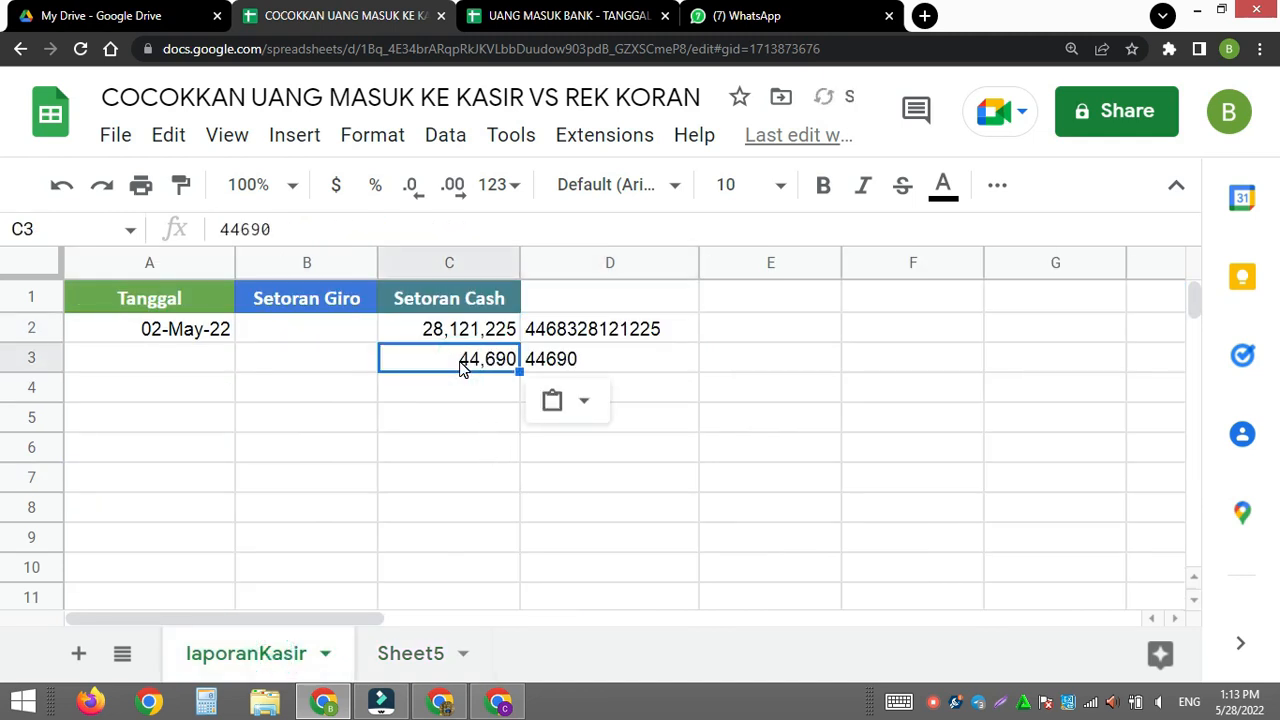
{"action": "left_click", "coordinate": [128, 364]}
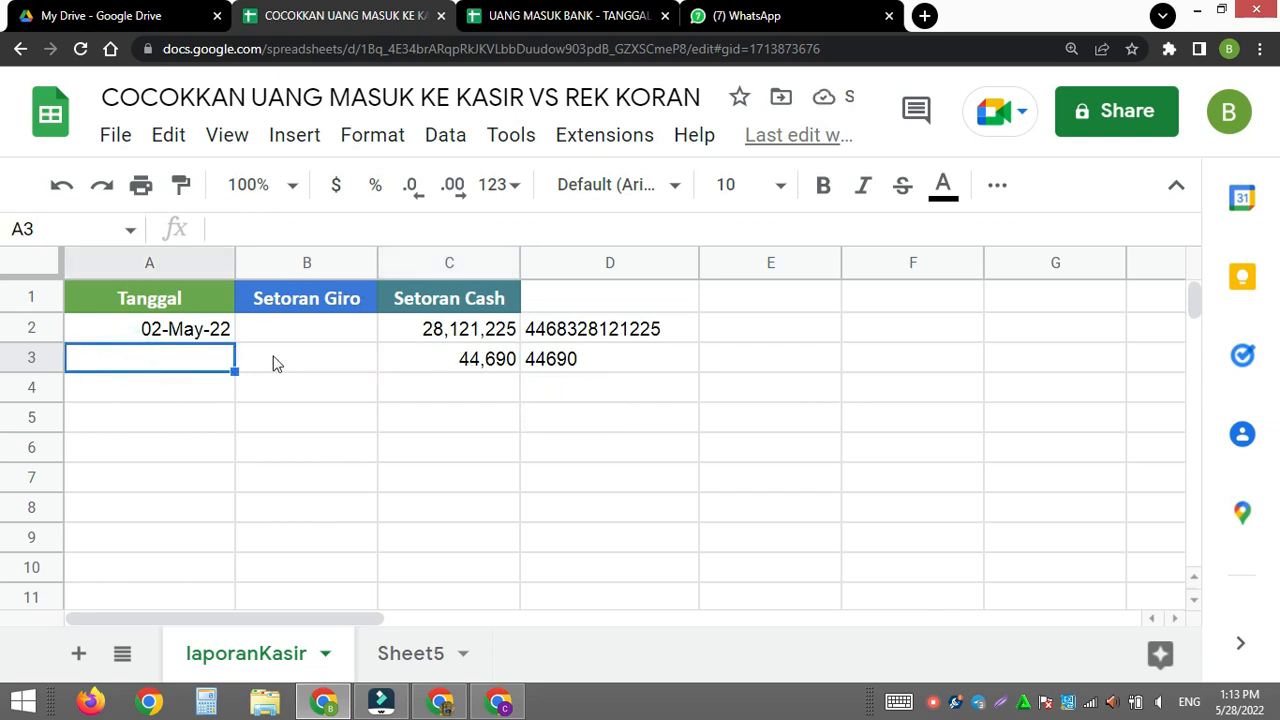
{"action": "key", "text": "ctrl+v"}
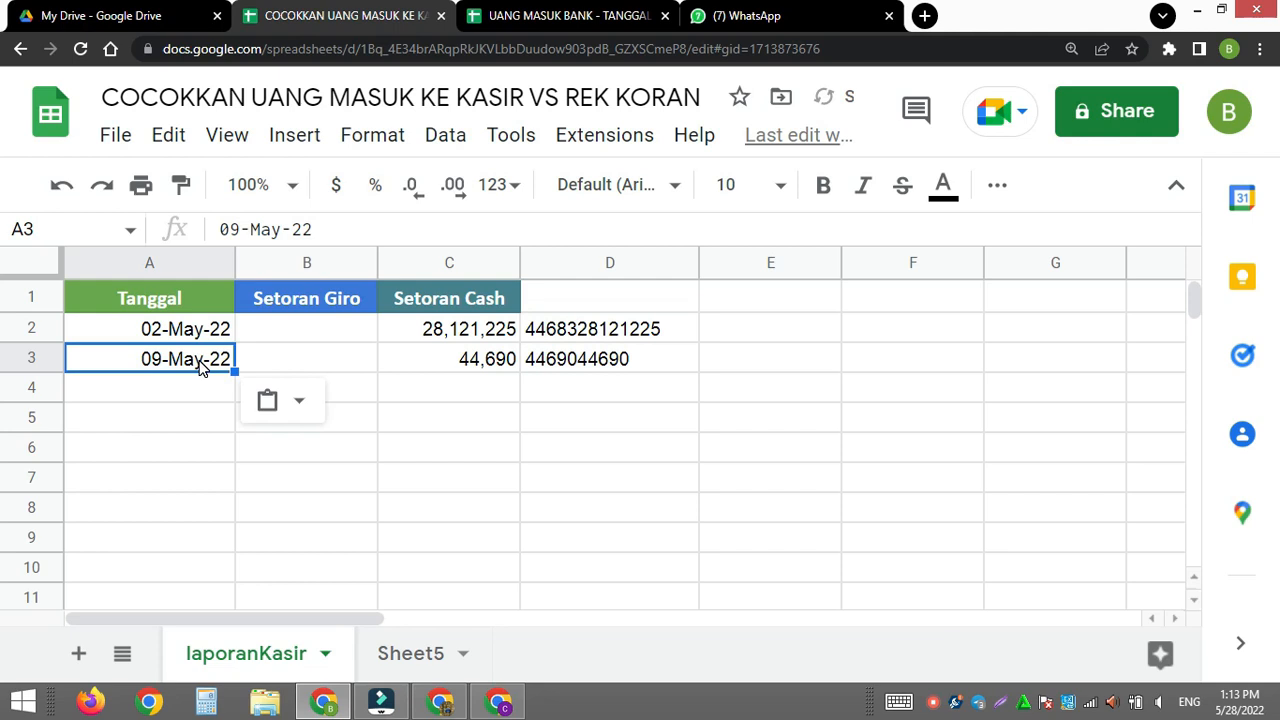
- Copy the amount in Sheet5's cell C7 and paste only its value into C3 under Setoran Cash on laporanKasir
{"action": "left_click", "coordinate": [392, 654]}
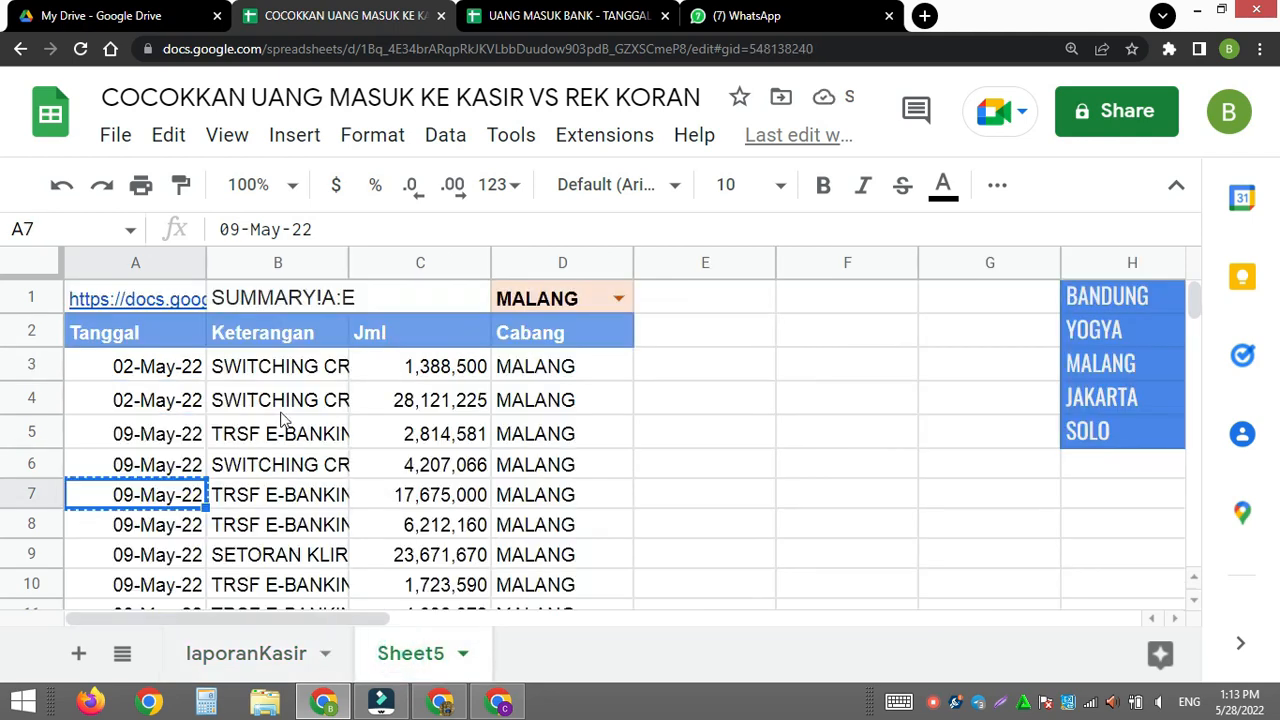
{"action": "left_click", "coordinate": [418, 497]}
{"action": "key", "text": "ctrl+c"}
{"action": "left_click", "coordinate": [196, 653]}
{"action": "left_click", "coordinate": [441, 360]}
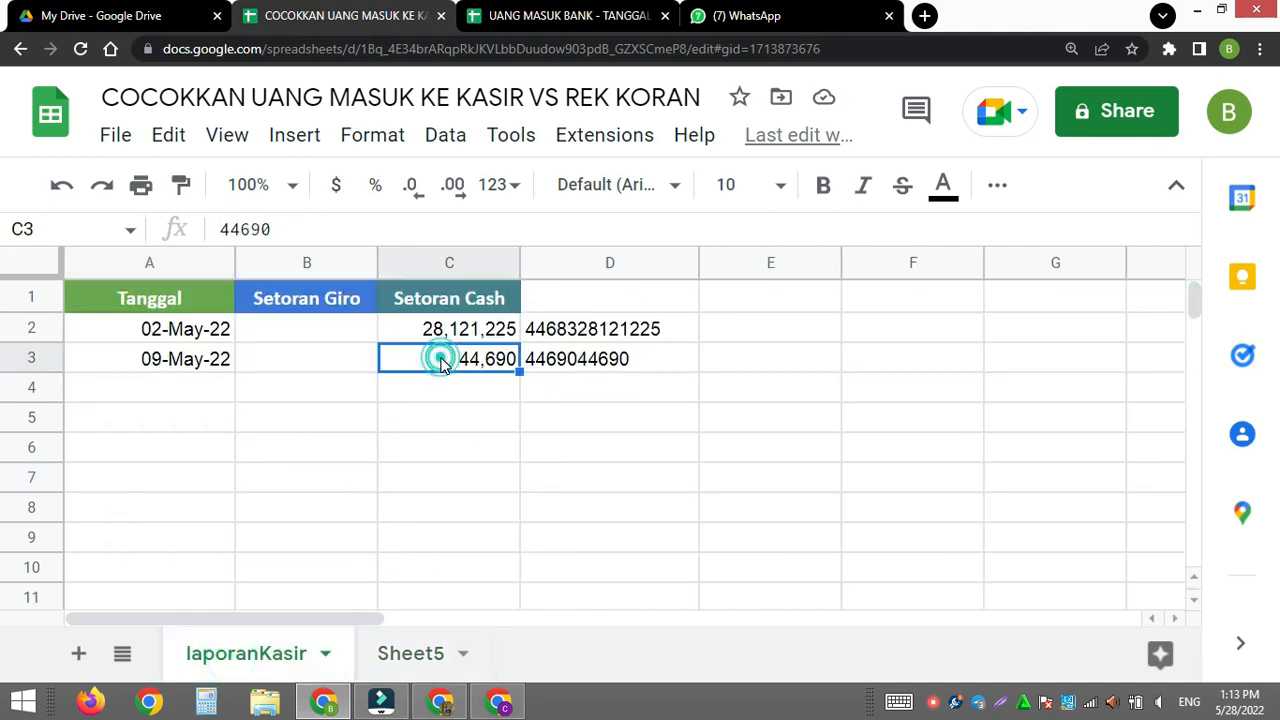
{"action": "key", "text": "ctrl+v"}
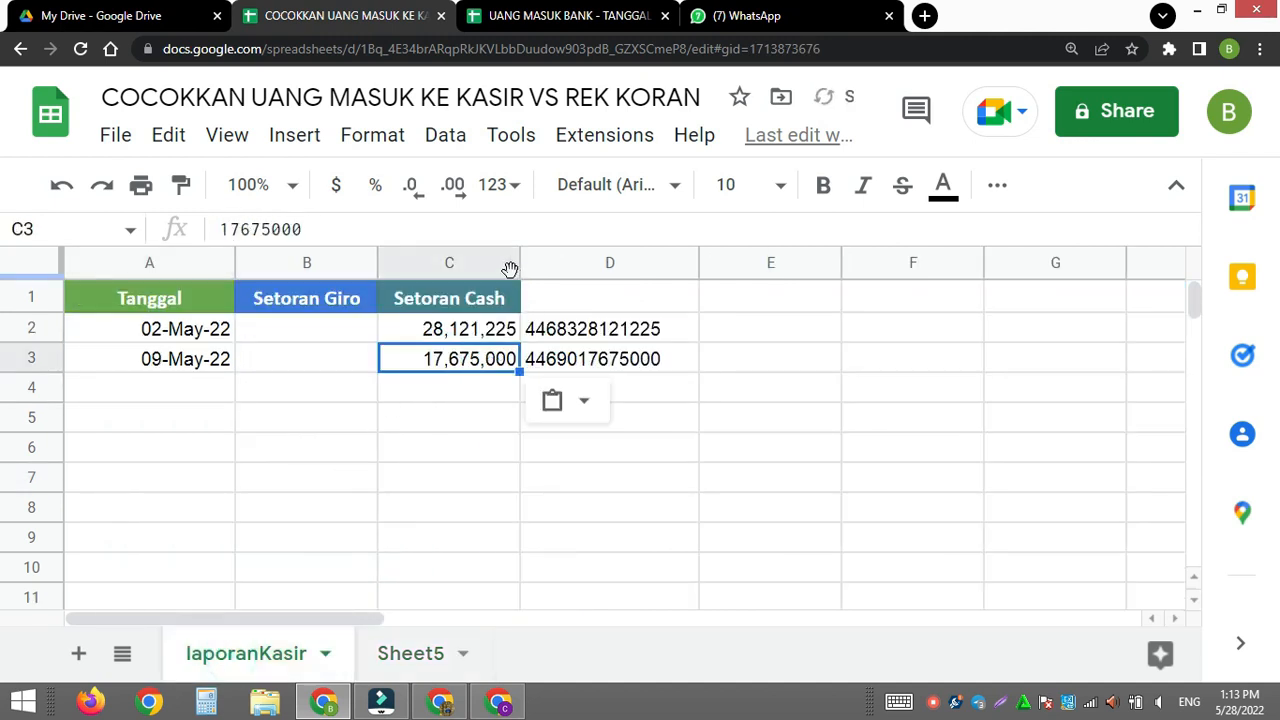
{"action": "left_click", "coordinate": [628, 489]}
- Enter the heading Tgl&Jml in cell D1 above the combined date and amount column
{"action": "left_click", "coordinate": [578, 300]}
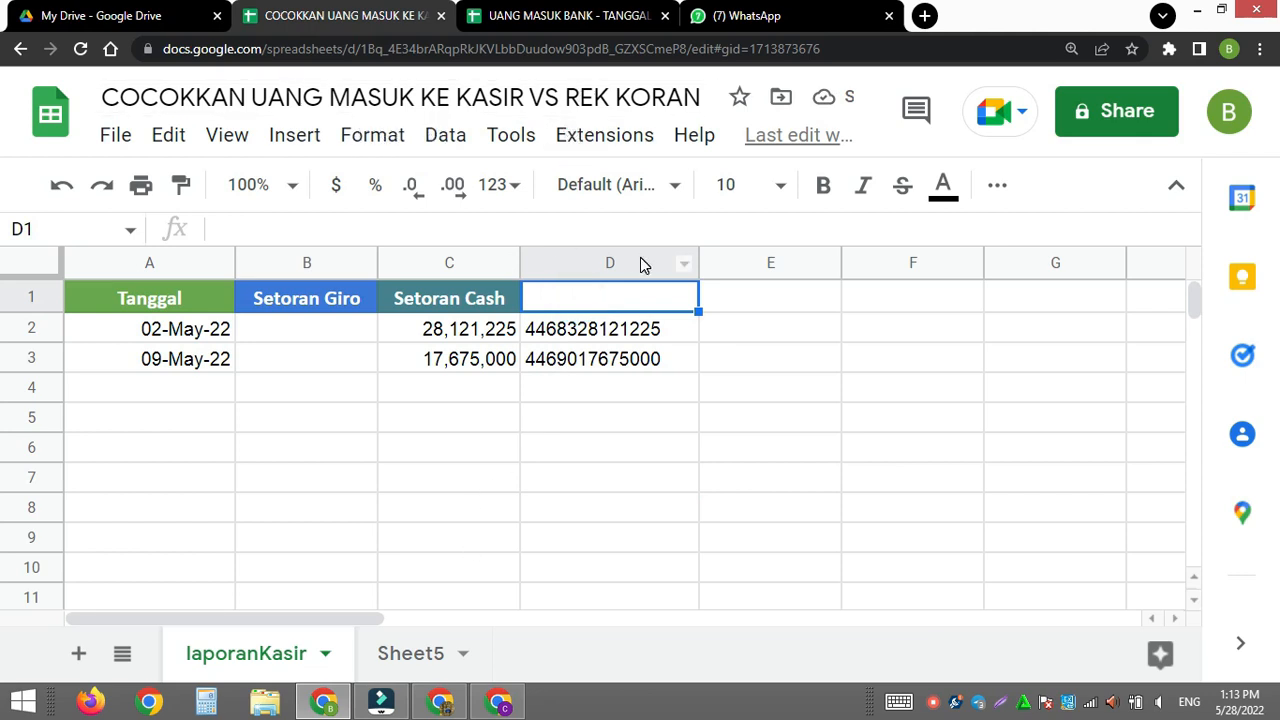
{"action": "type", "text": "Tgl&Jml"}
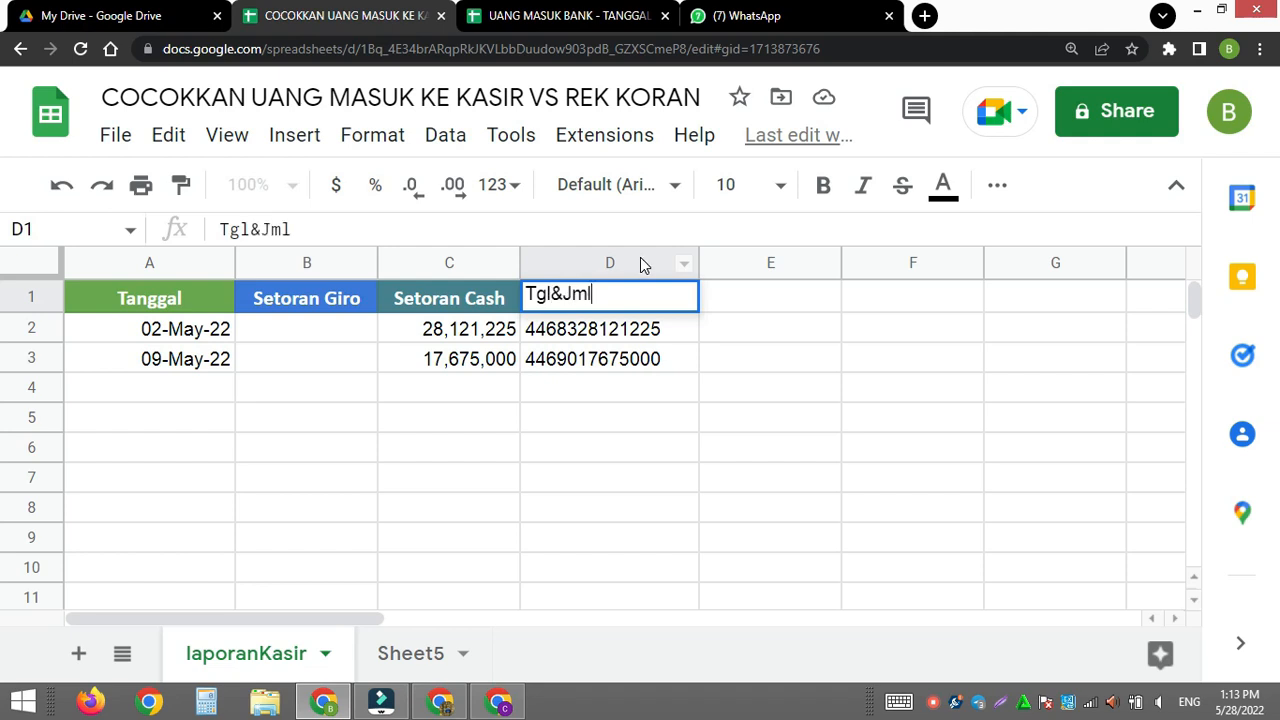
{"action": "key", "text": "Return"}
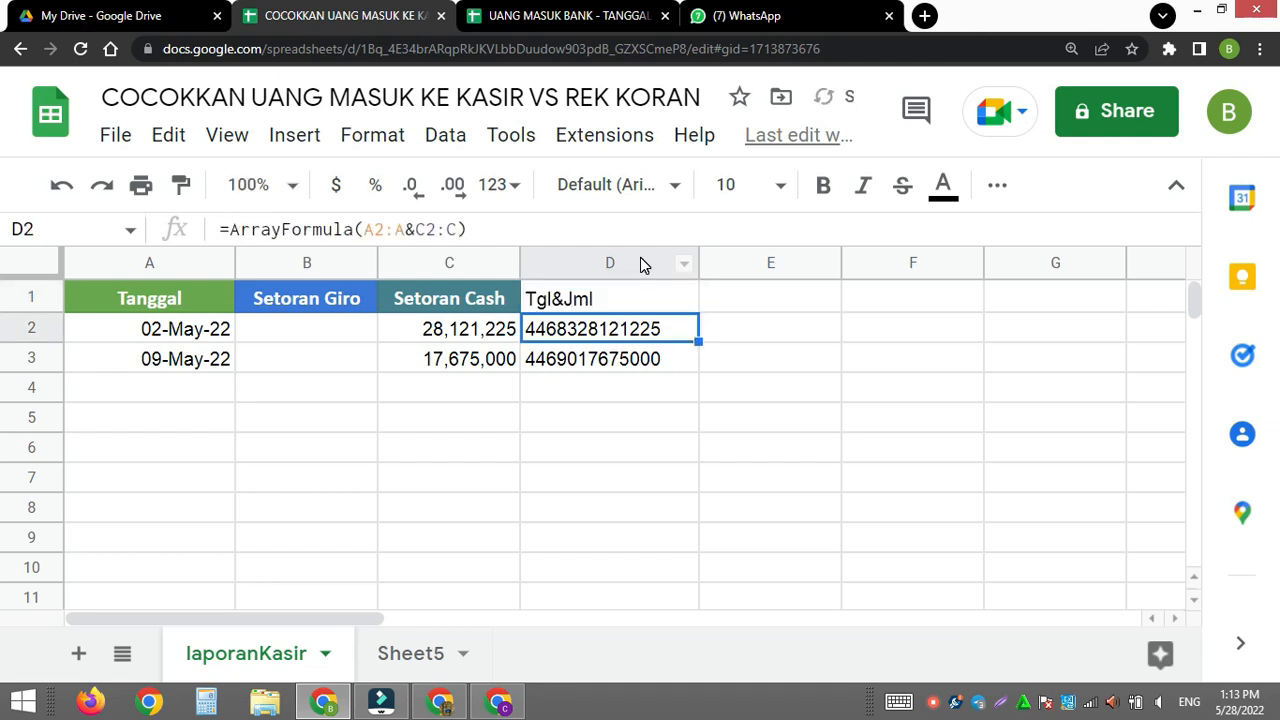
- Copy the formatting of the Setoran Cash header in C1 onto the Tgl&Jml header in D1
{"action": "left_click", "coordinate": [472, 295]}
{"action": "left_click", "coordinate": [181, 184]}
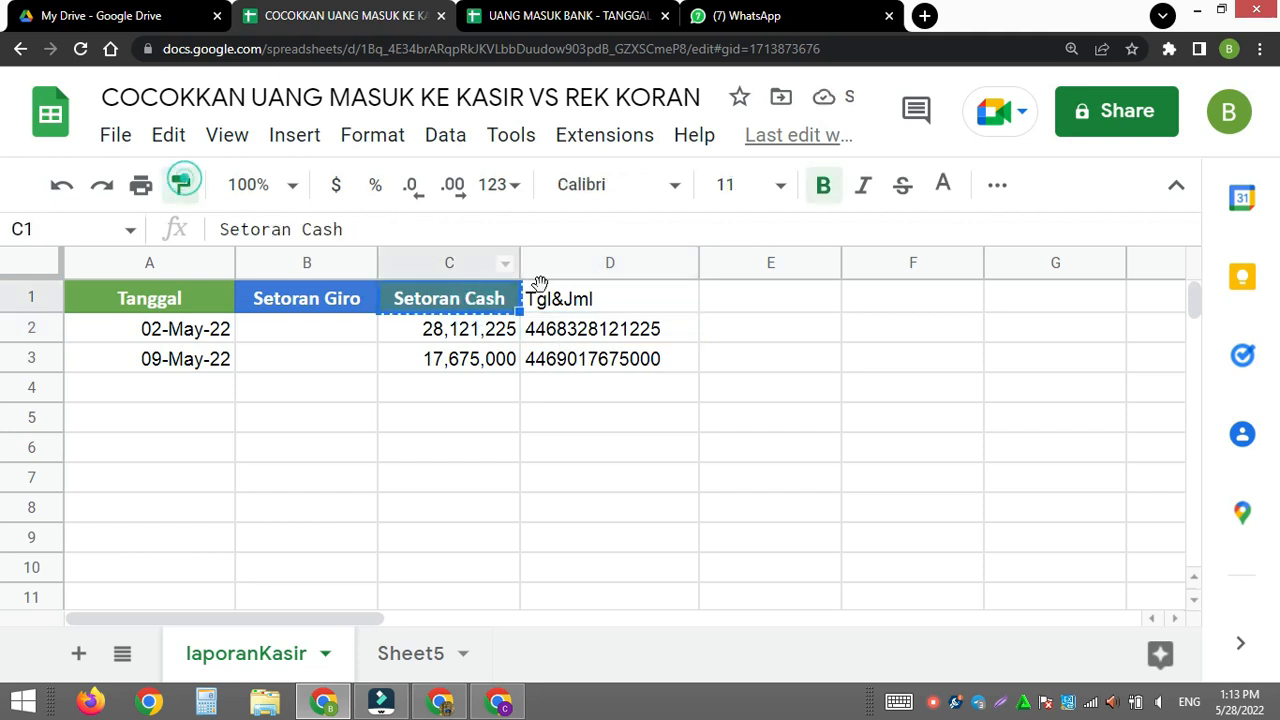
{"action": "left_click", "coordinate": [585, 303]}
{"action": "left_click", "coordinate": [600, 417]}
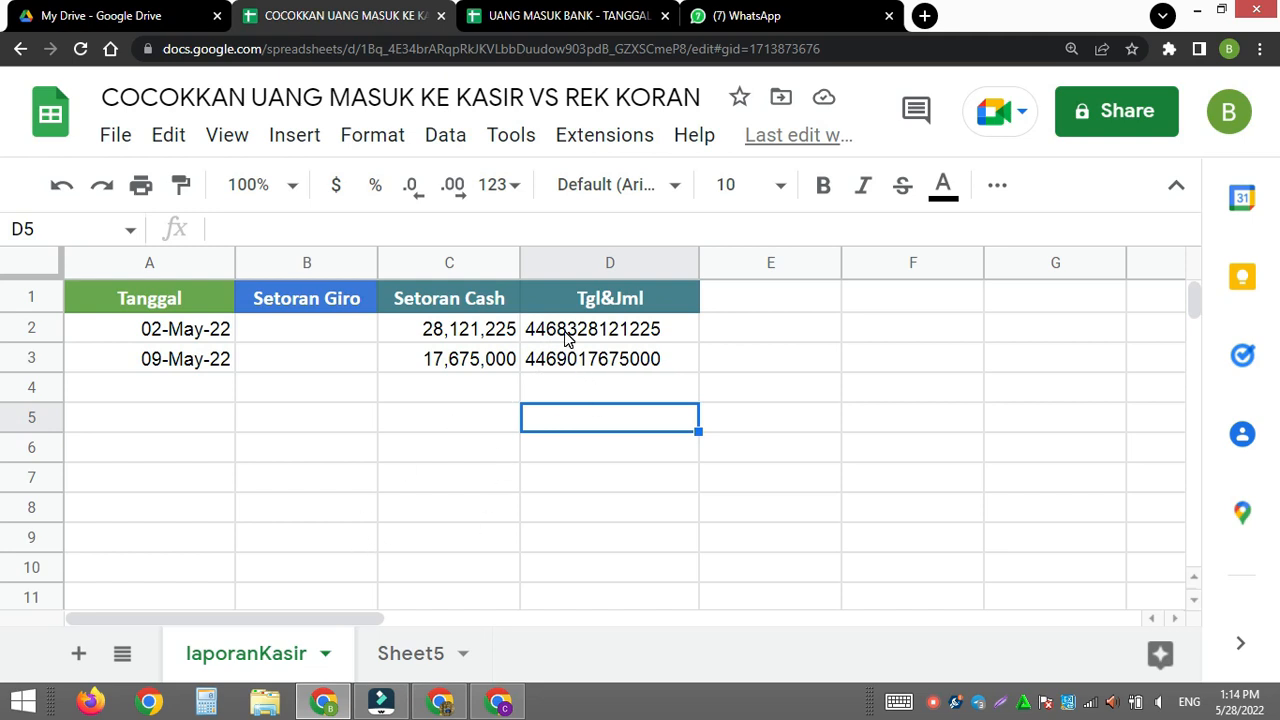
- In Sheet5's cell E3, enter an array formula joining each date and amount with A3:A&C3:C
{"action": "left_click", "coordinate": [396, 650]}
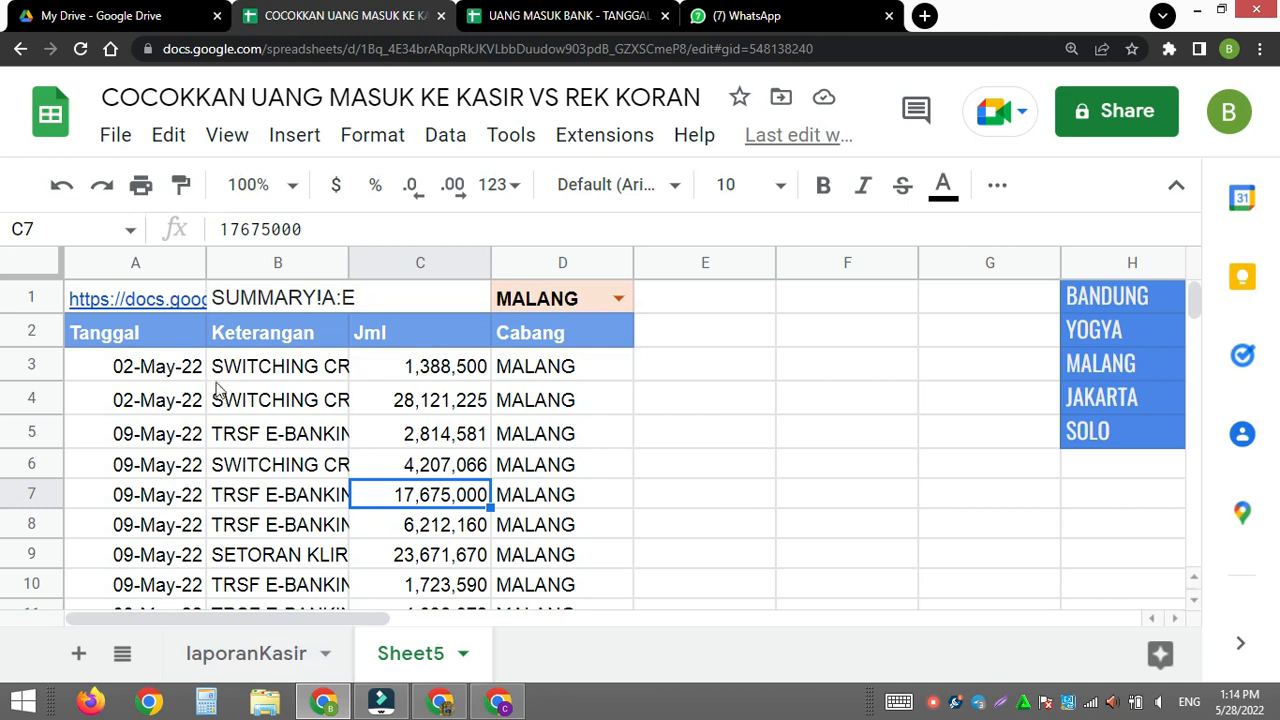
{"action": "left_click", "coordinate": [668, 368]}
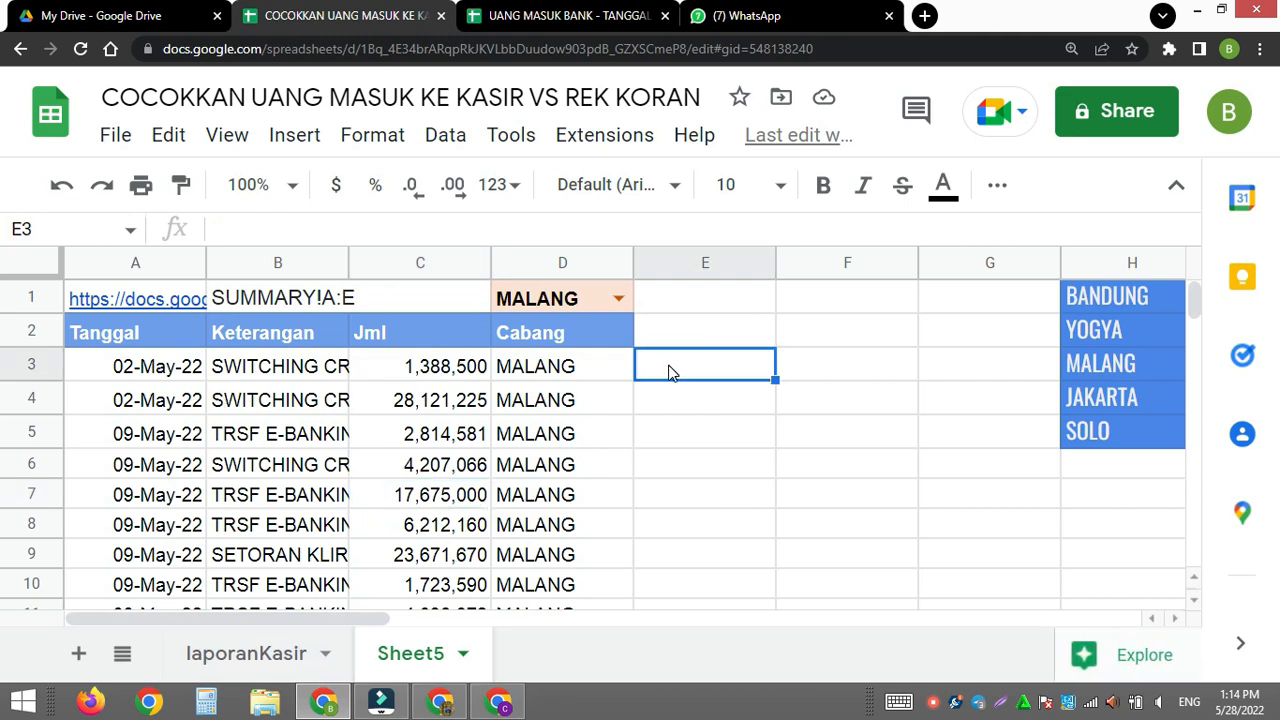
{"action": "type", "text": "="}
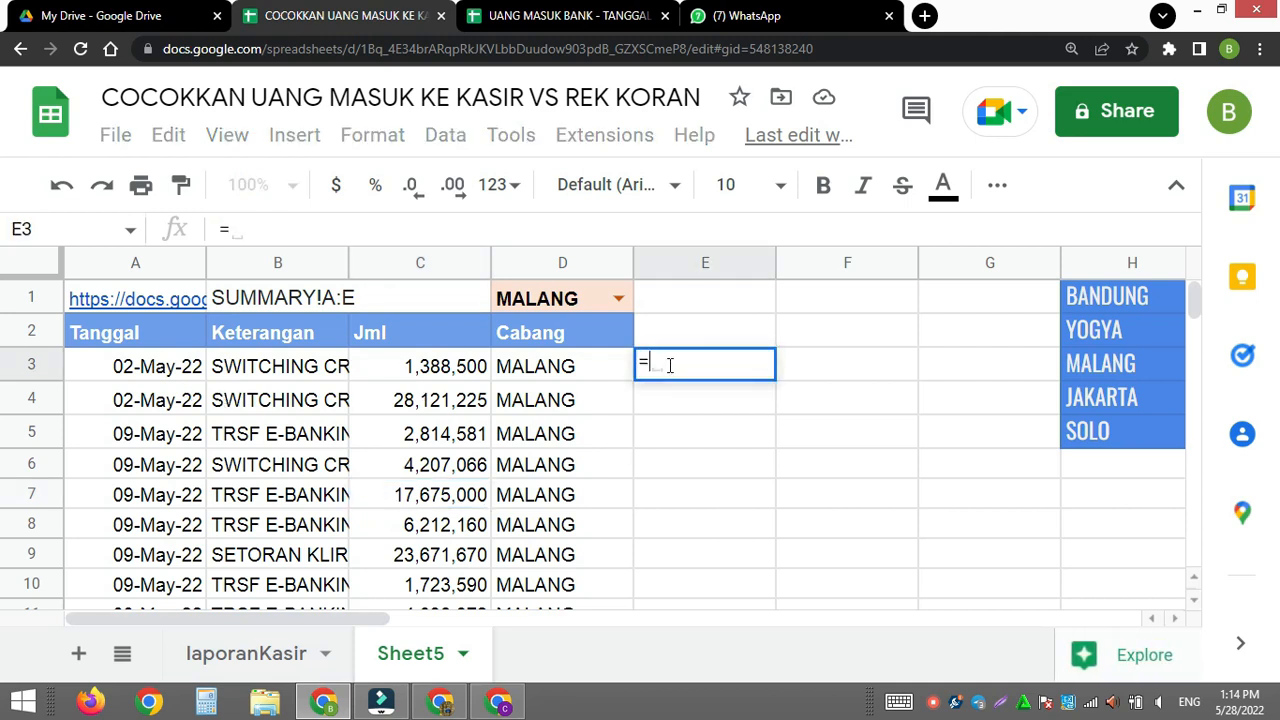
{"action": "left_click_drag", "start_coordinate": [182, 372], "coordinate": [177, 424]}
{"action": "key", "text": "BackSpace"}
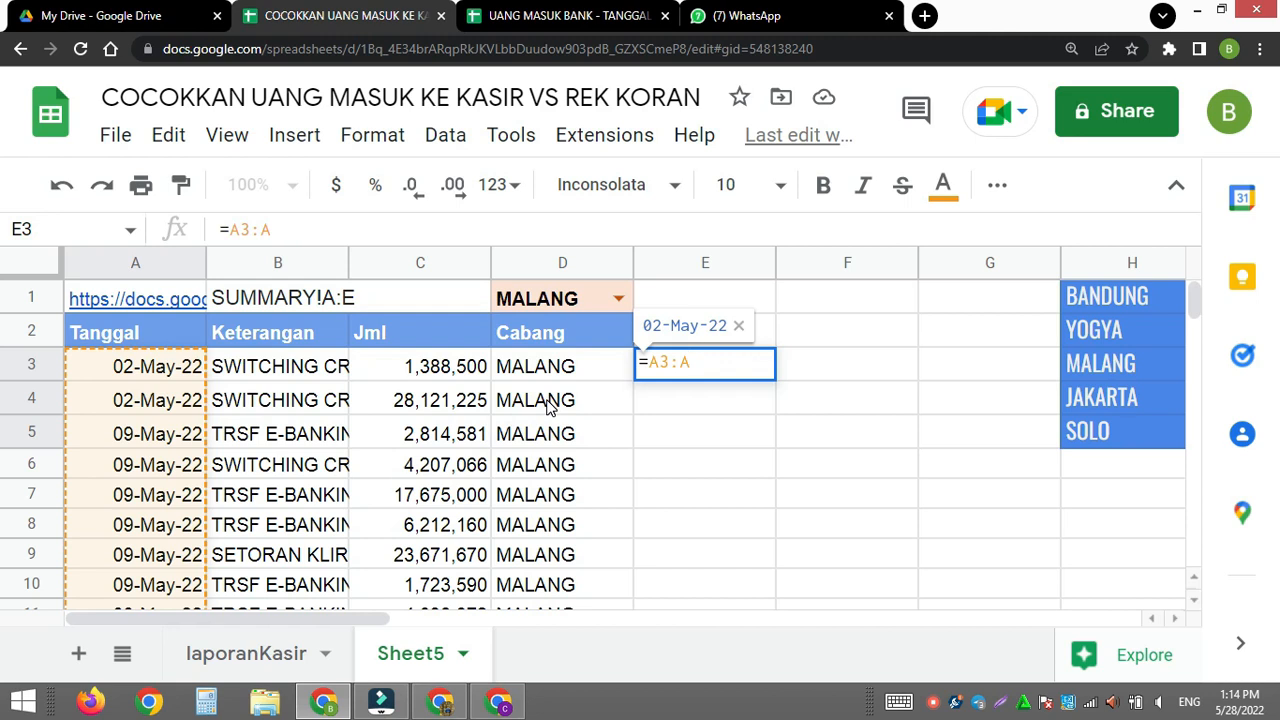
{"action": "type", "text": "&"}
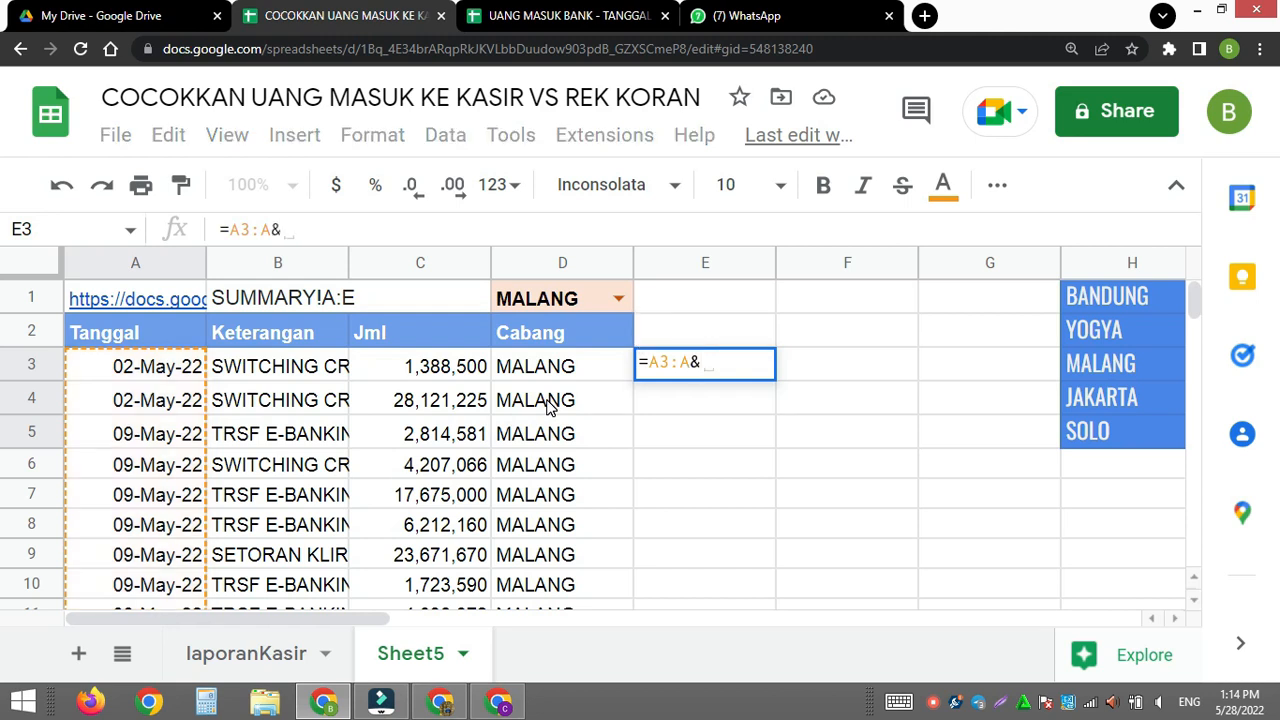
{"action": "left_click_drag", "start_coordinate": [440, 367], "coordinate": [436, 401]}
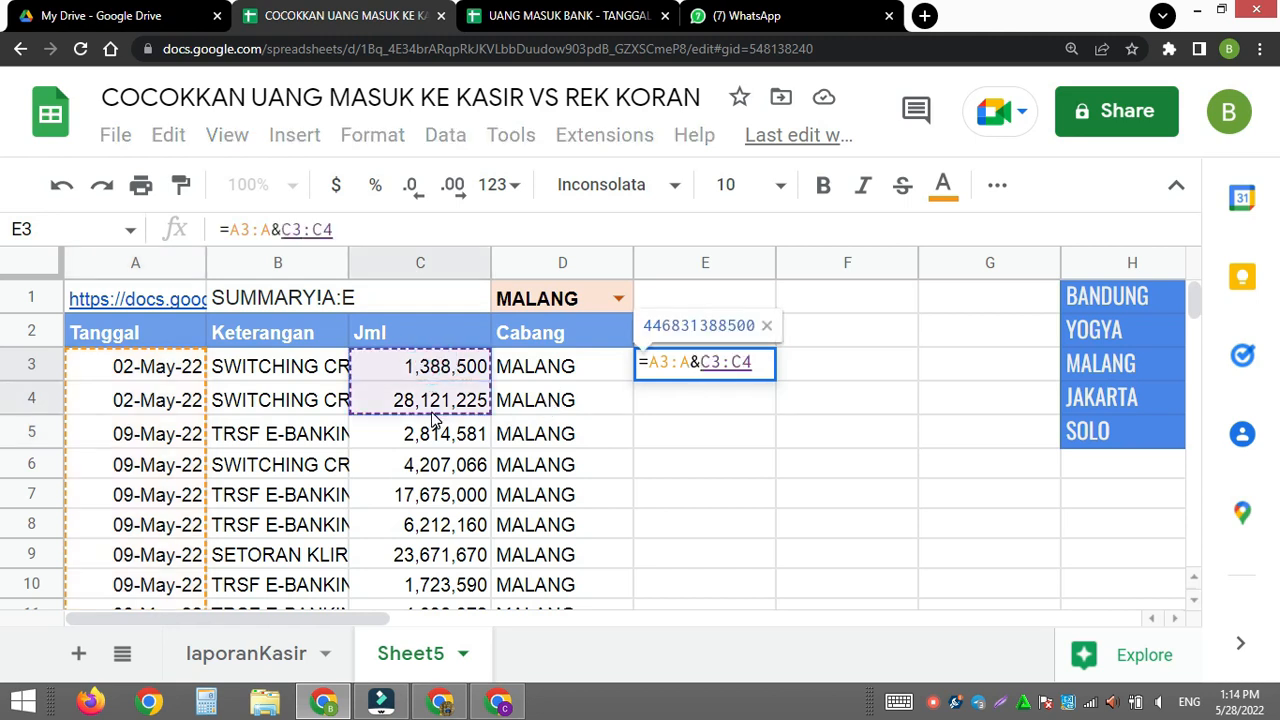
{"action": "key", "text": "BackSpace"}
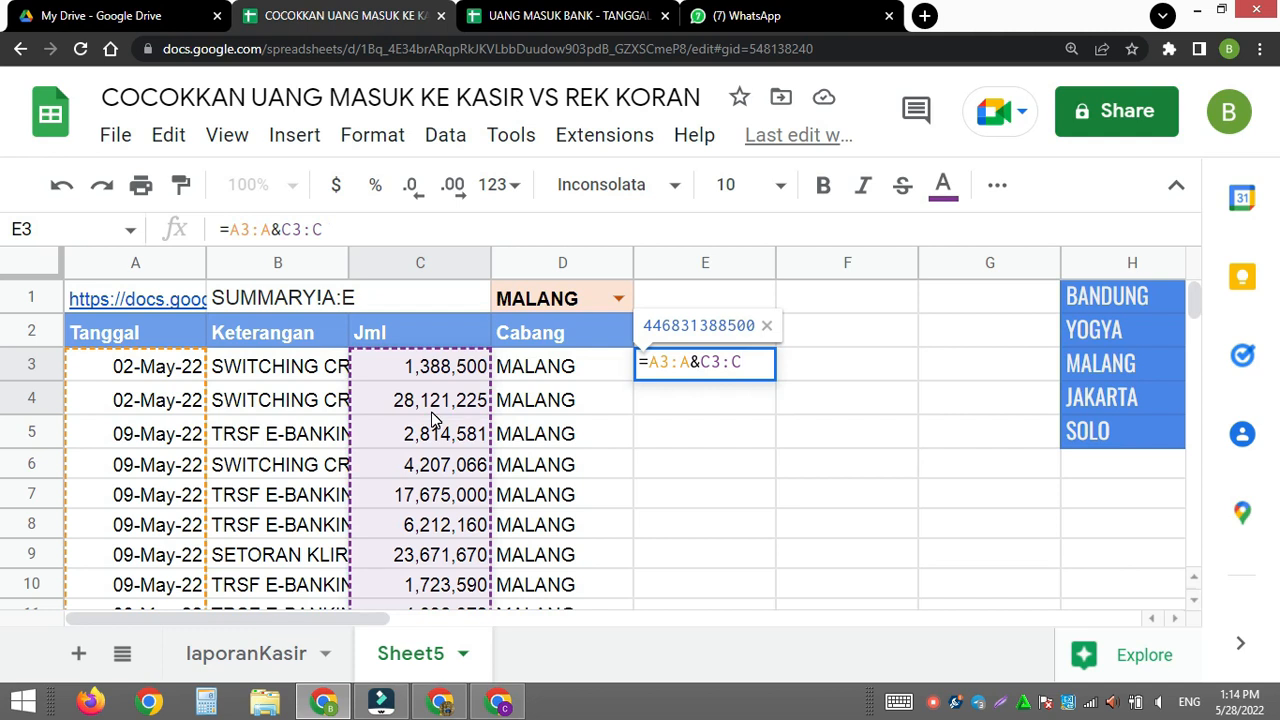
{"action": "key", "text": "ctrl+shift+Return"}
{"action": "key", "text": "Return"}
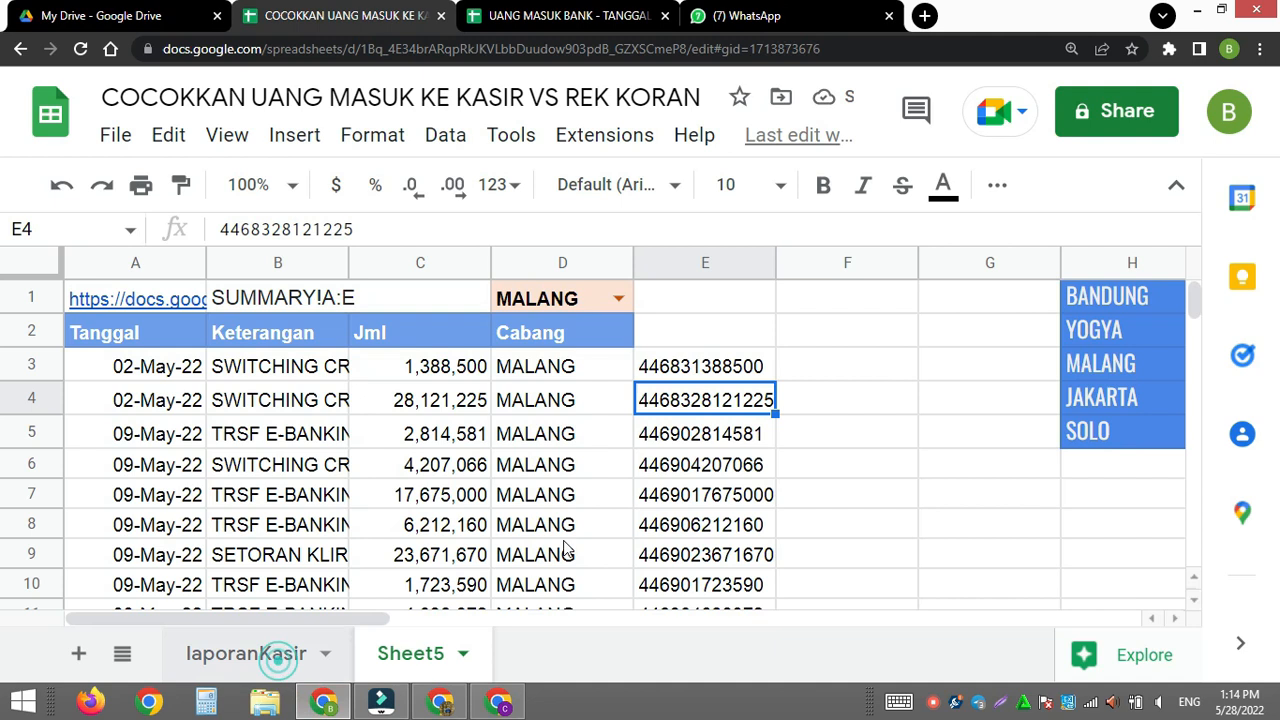
- Copy the Tgl&Jml header from laporanKasir's cell D1 into Sheet5's cell E2
{"action": "left_click", "coordinate": [283, 655]}
{"action": "left_click", "coordinate": [607, 305]}
{"action": "left_click_drag", "start_coordinate": [449, 507], "coordinate": [306, 567]}
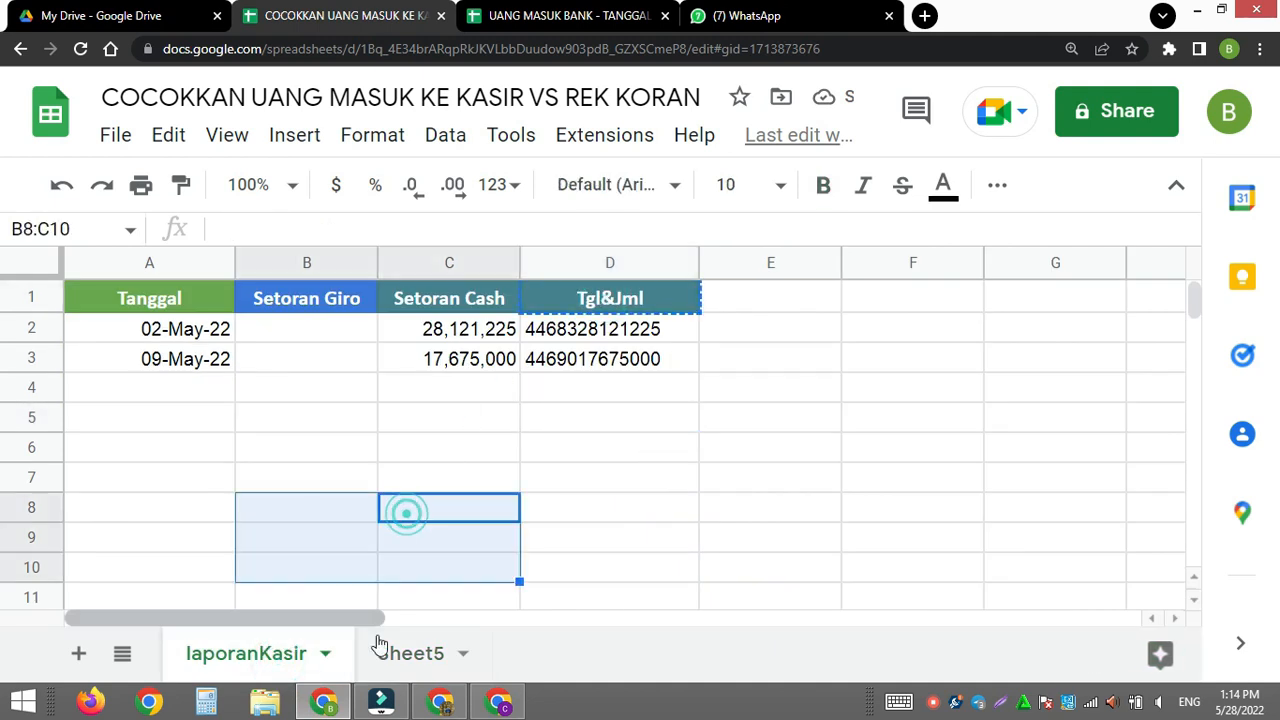
{"action": "left_click", "coordinate": [410, 653]}
{"action": "left_click", "coordinate": [696, 332]}
{"action": "key", "text": "ctrl+v"}
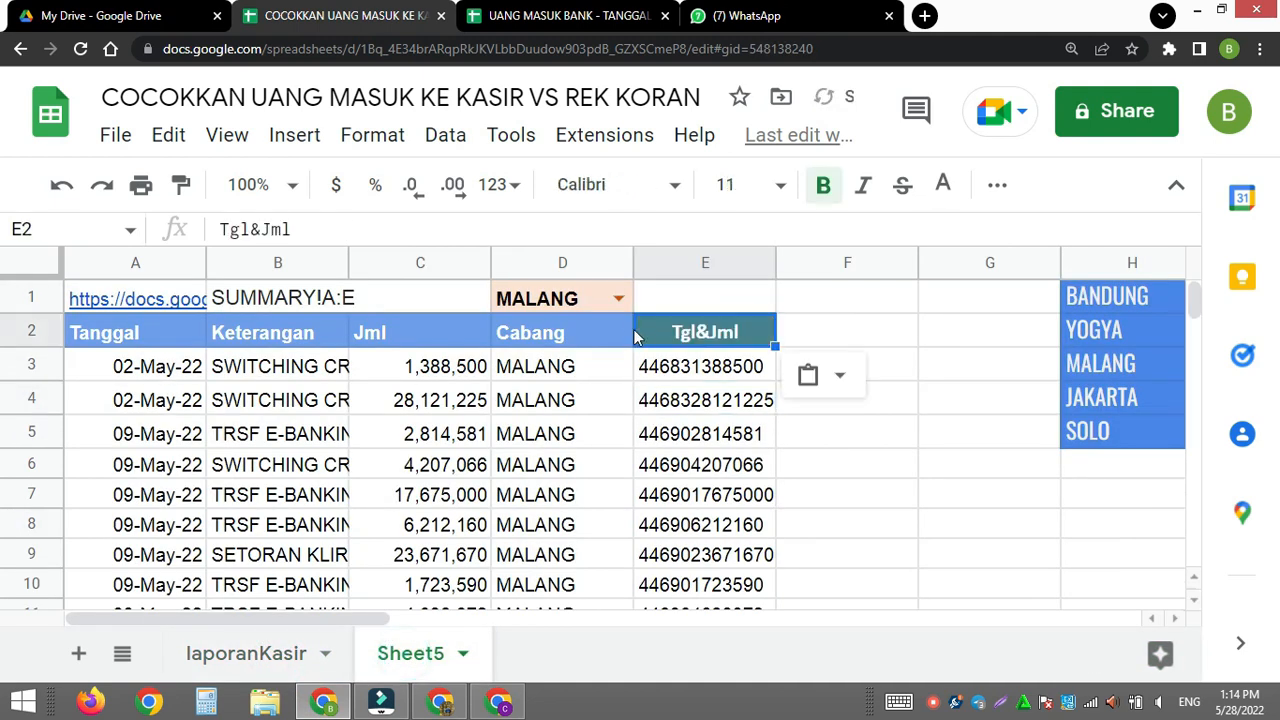
- Copy the formatting of Sheet5's Cabang header in D2 onto the Tgl&Jml header in E2
{"action": "left_click", "coordinate": [577, 331]}
{"action": "left_click", "coordinate": [181, 184]}
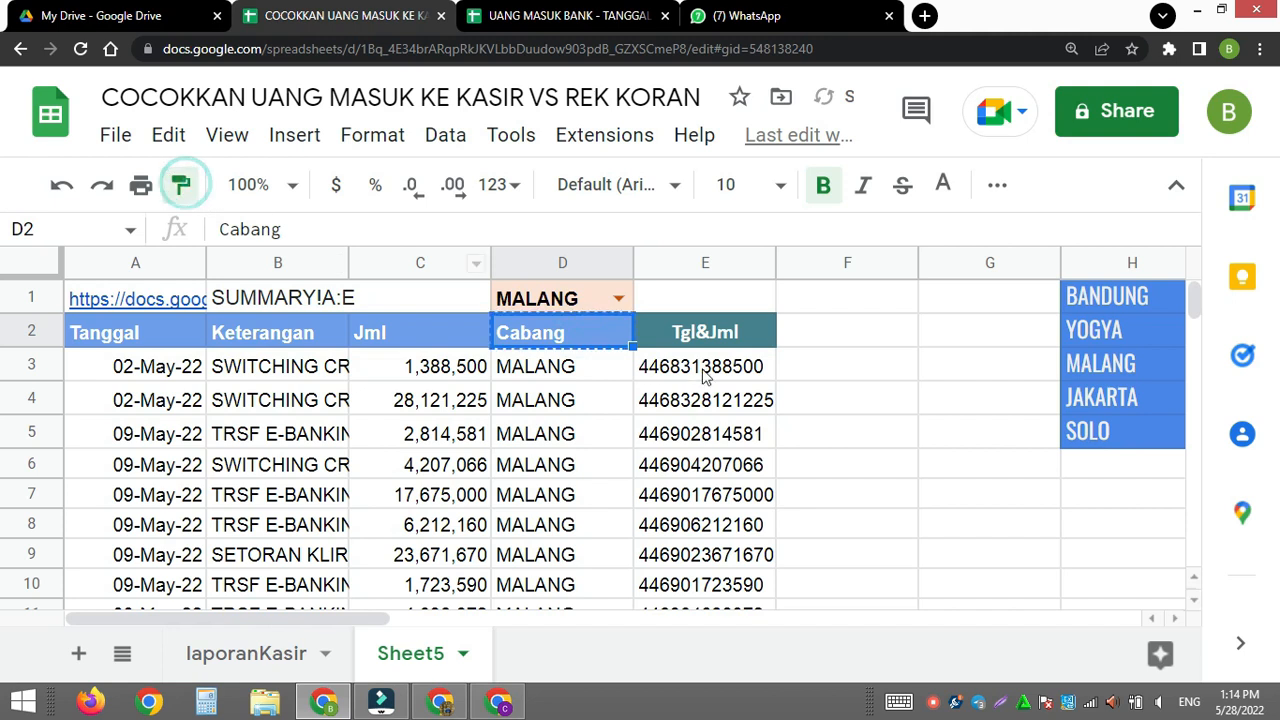
{"action": "left_click", "coordinate": [724, 338]}
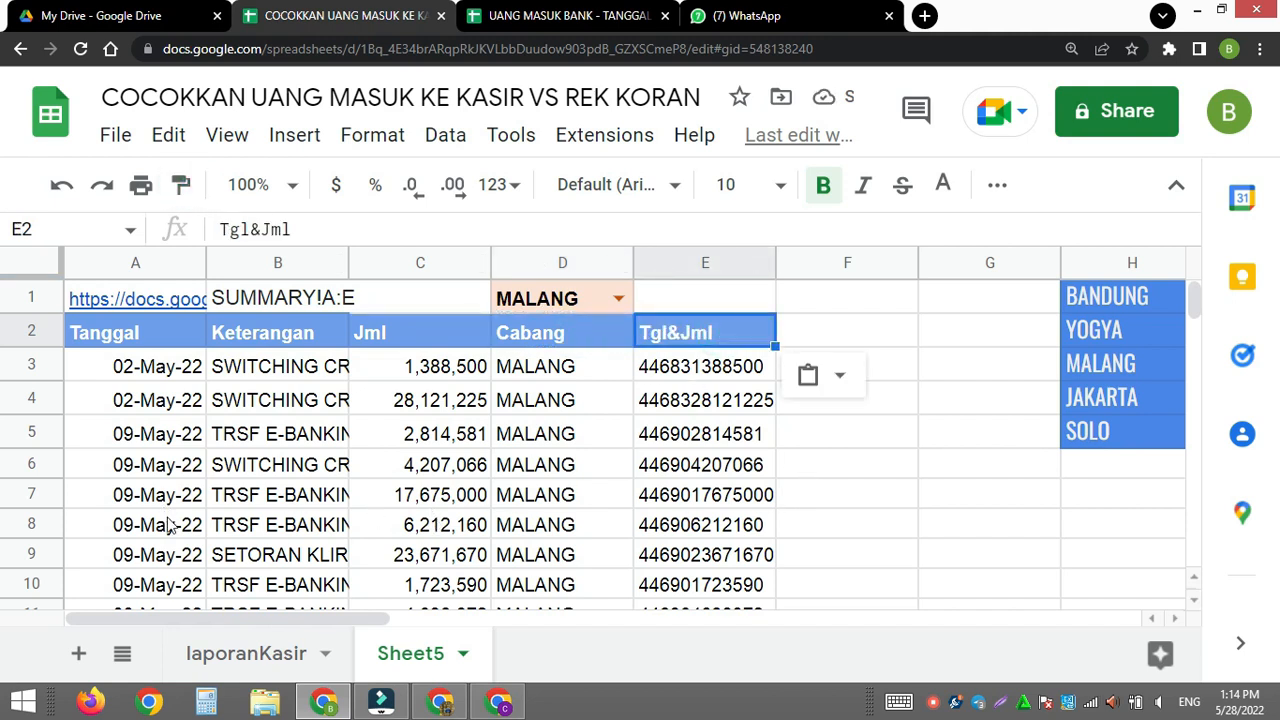
- Start a VLOOKUP formula in laporanKasir's cell E2 with D2:D as the search keys
{"action": "left_click", "coordinate": [246, 653]}
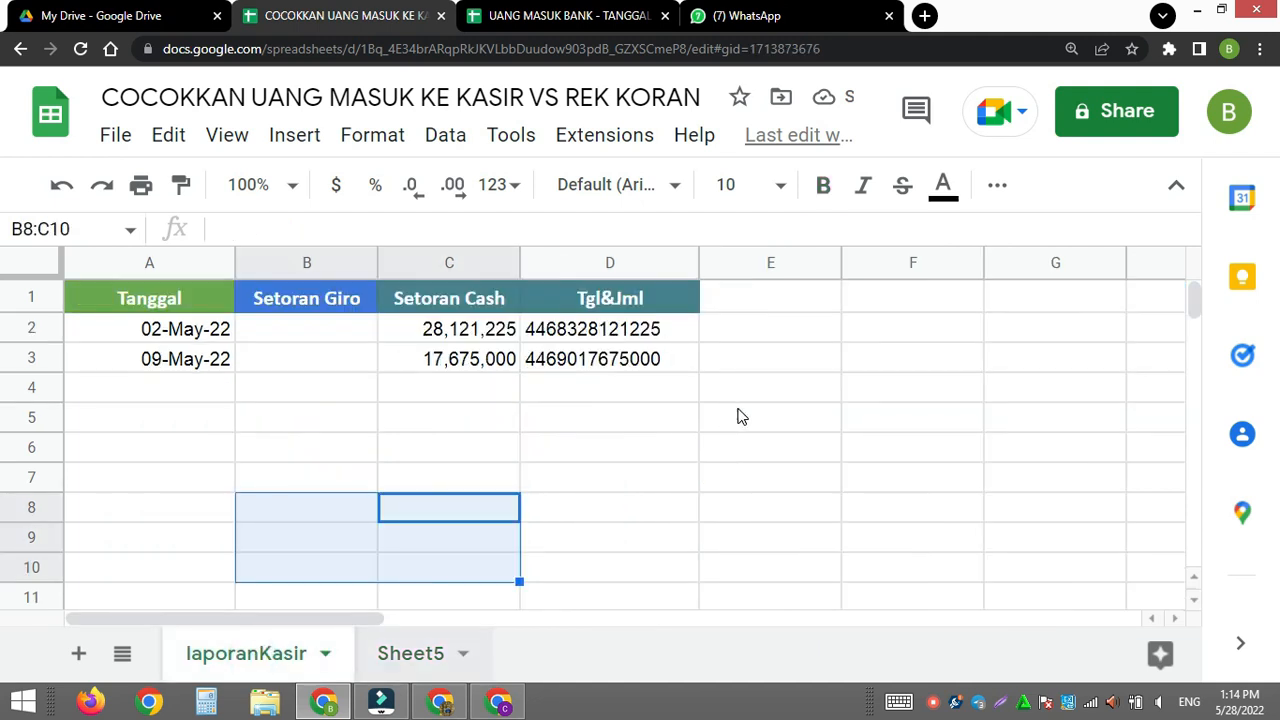
{"action": "left_click", "coordinate": [733, 330]}
{"action": "type", "text": "=vloop"}
{"action": "key", "text": "BackSpace"}
{"action": "key", "text": "Tab"}
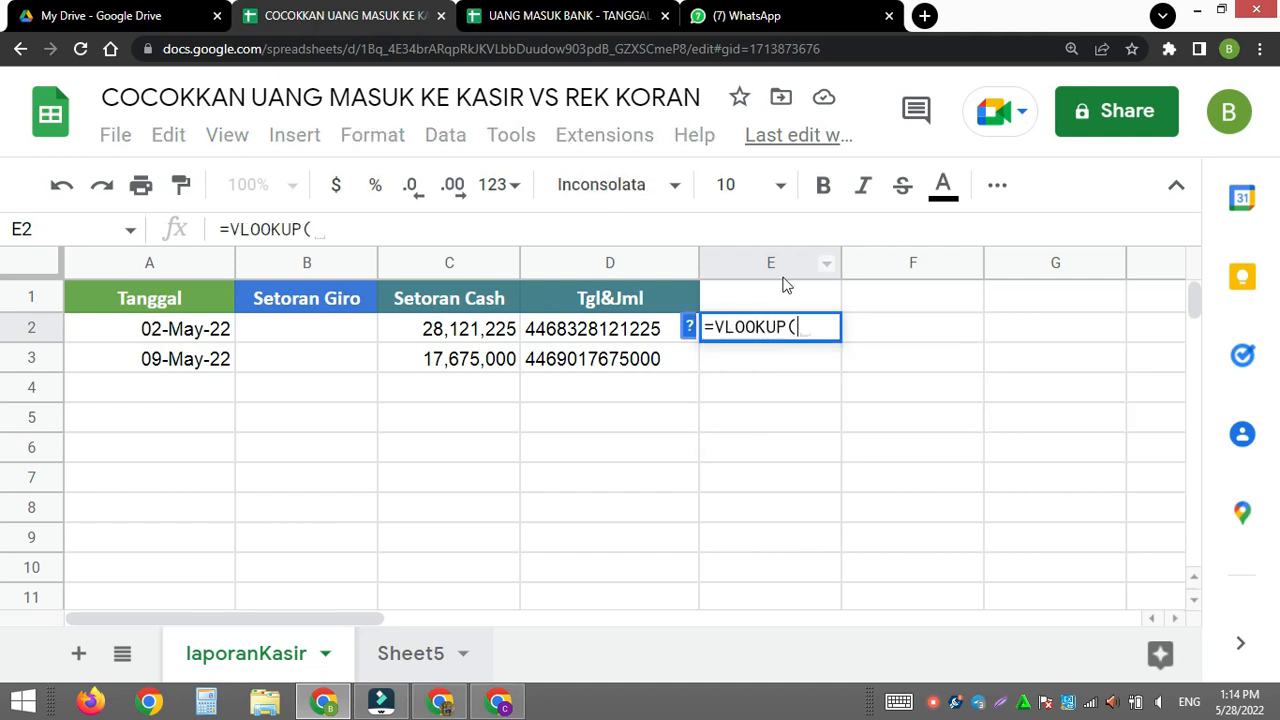
{"action": "left_click_drag", "start_coordinate": [640, 330], "coordinate": [645, 360]}
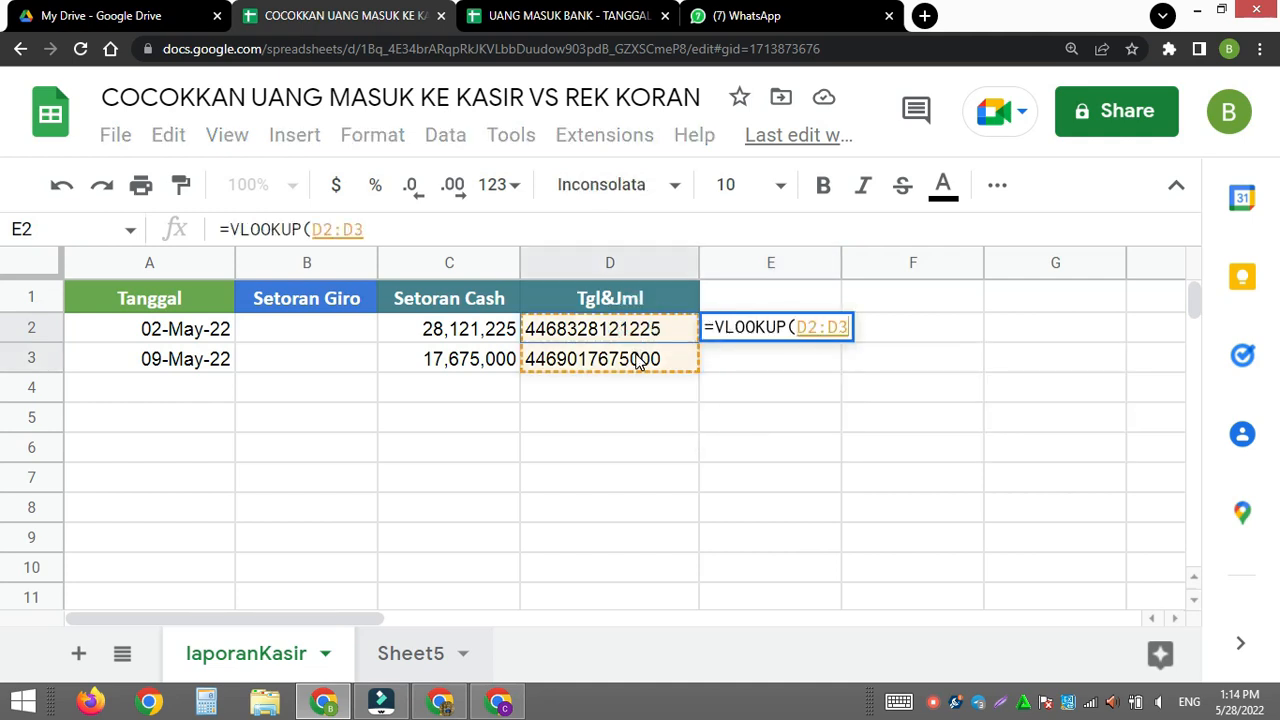
{"action": "key", "text": "BackSpace"}
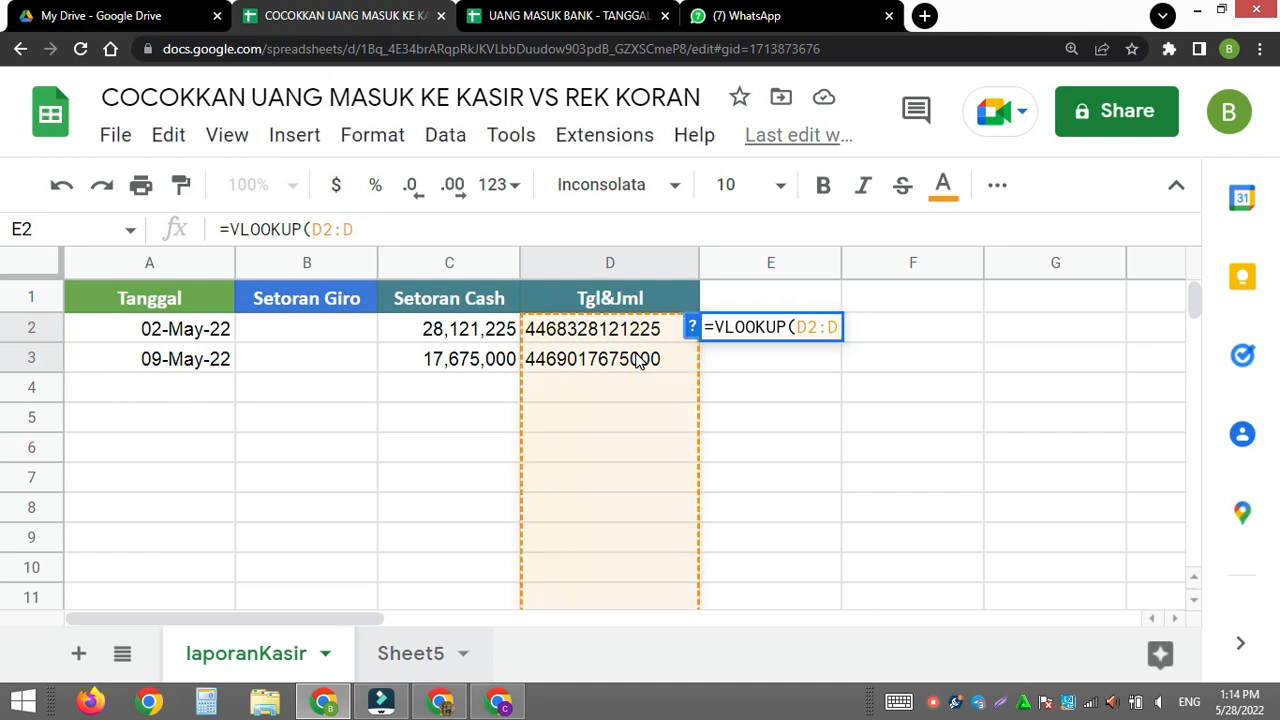
{"action": "type", "text": ","}
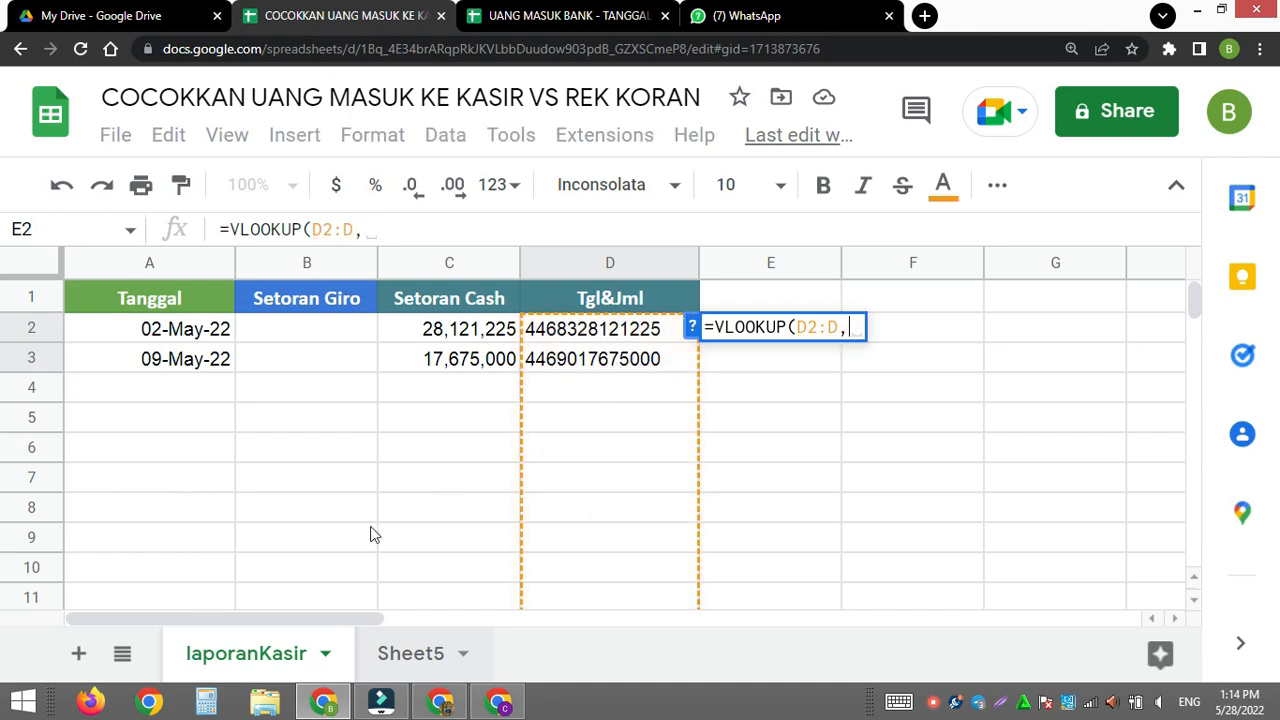
- Set the VLOOKUP range to the array {Sheet5!E3:E,Sheet5!A3:A,Sheet5!C3:C}, putting the combined key column first
{"action": "left_click", "coordinate": [404, 658]}
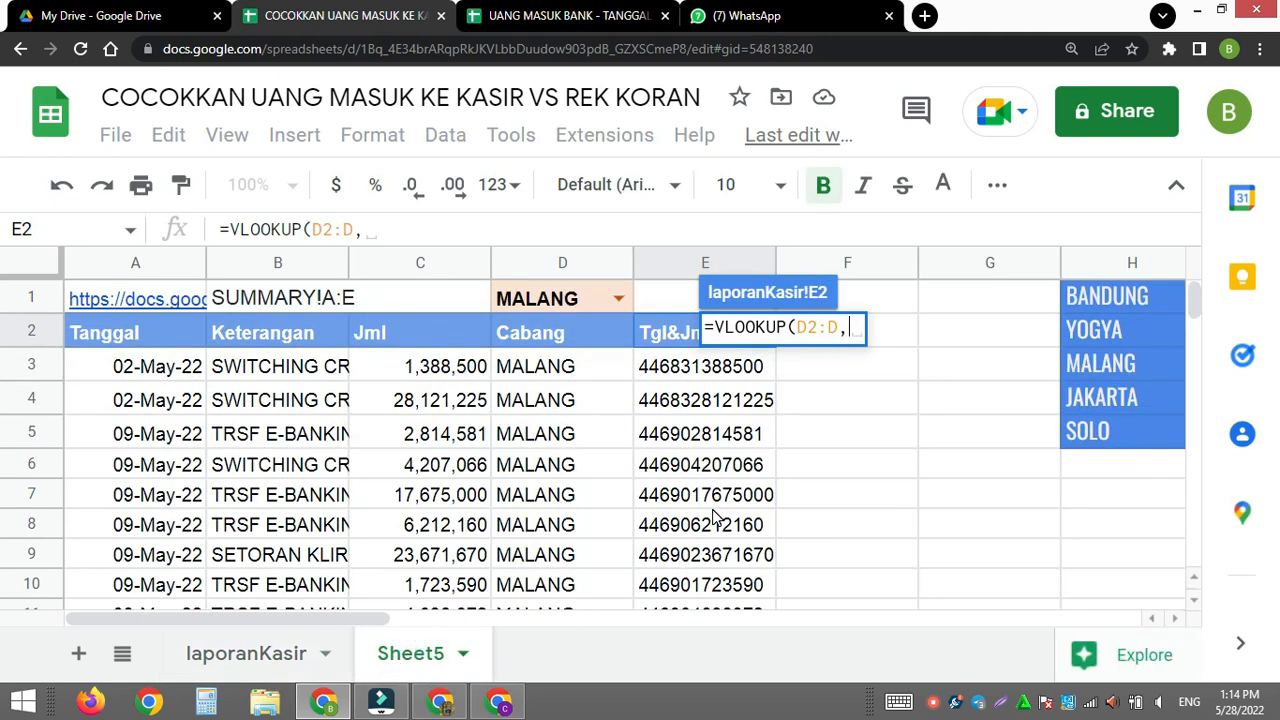
{"action": "type", "text": "{"}
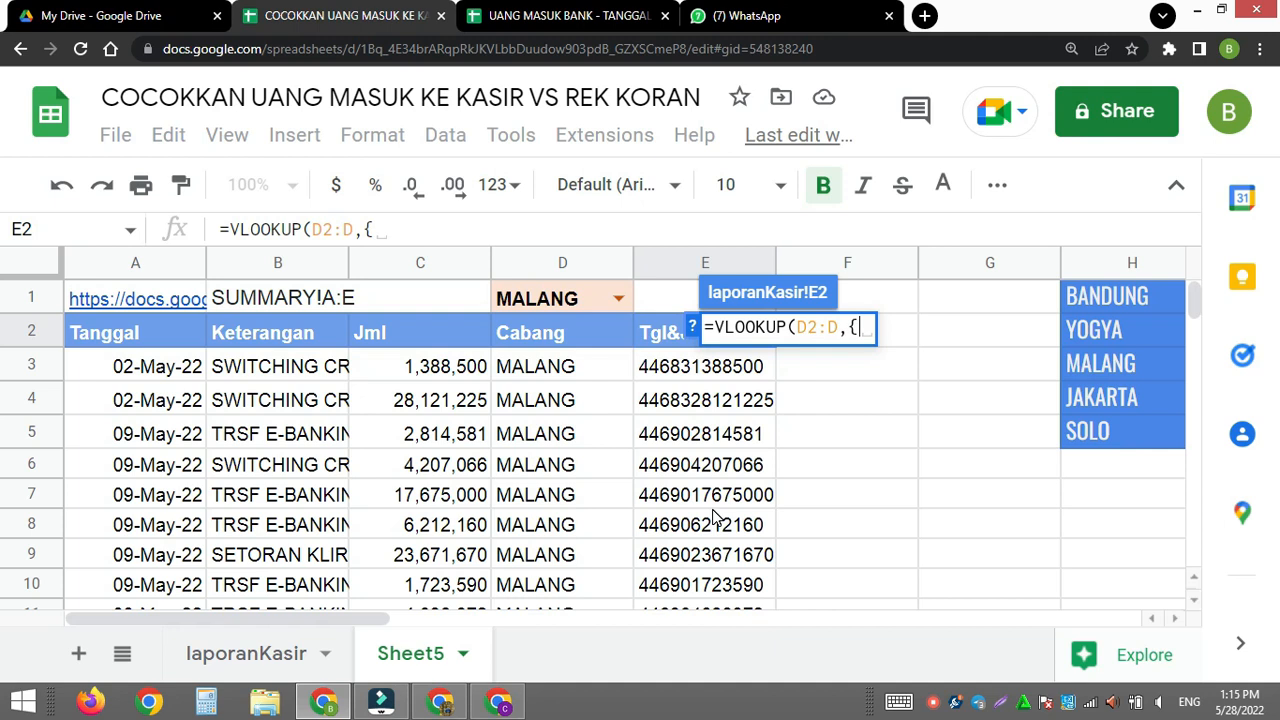
{"action": "left_click", "coordinate": [690, 378]}
{"action": "left_click_drag", "start_coordinate": [689, 383], "coordinate": [687, 392]}
{"action": "key", "text": "BackSpace"}
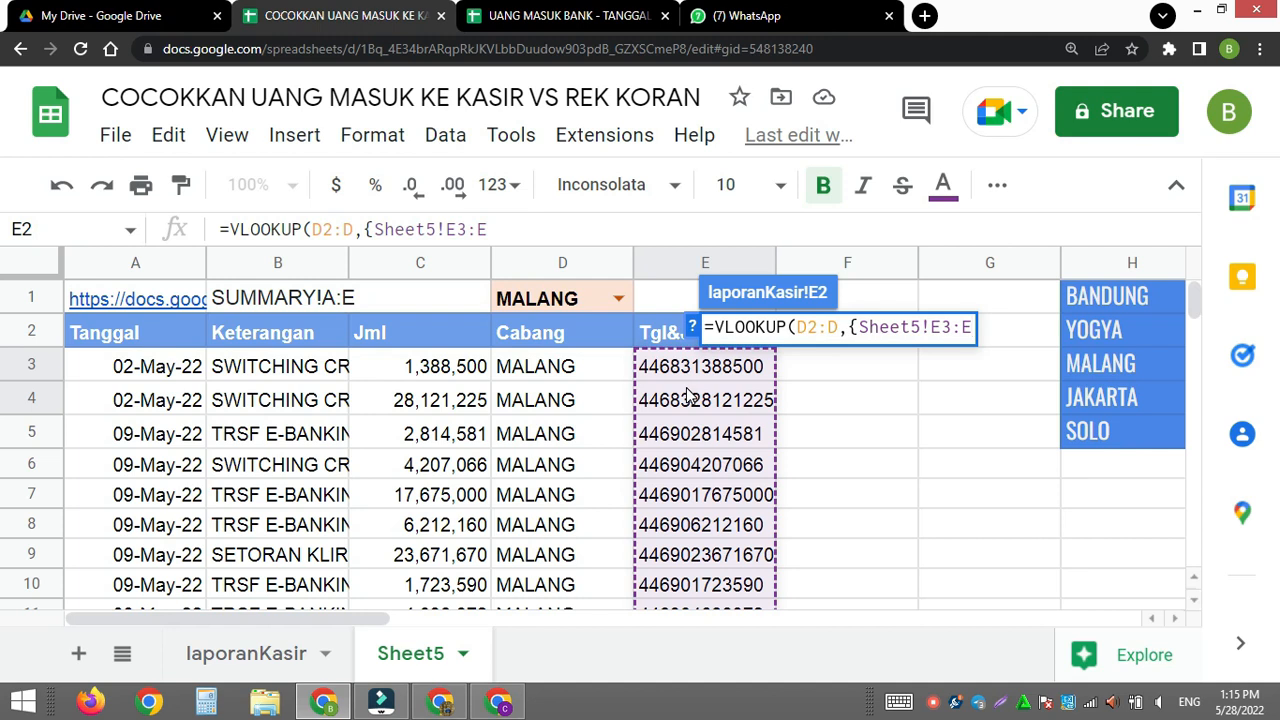
{"action": "type", "text": ","}
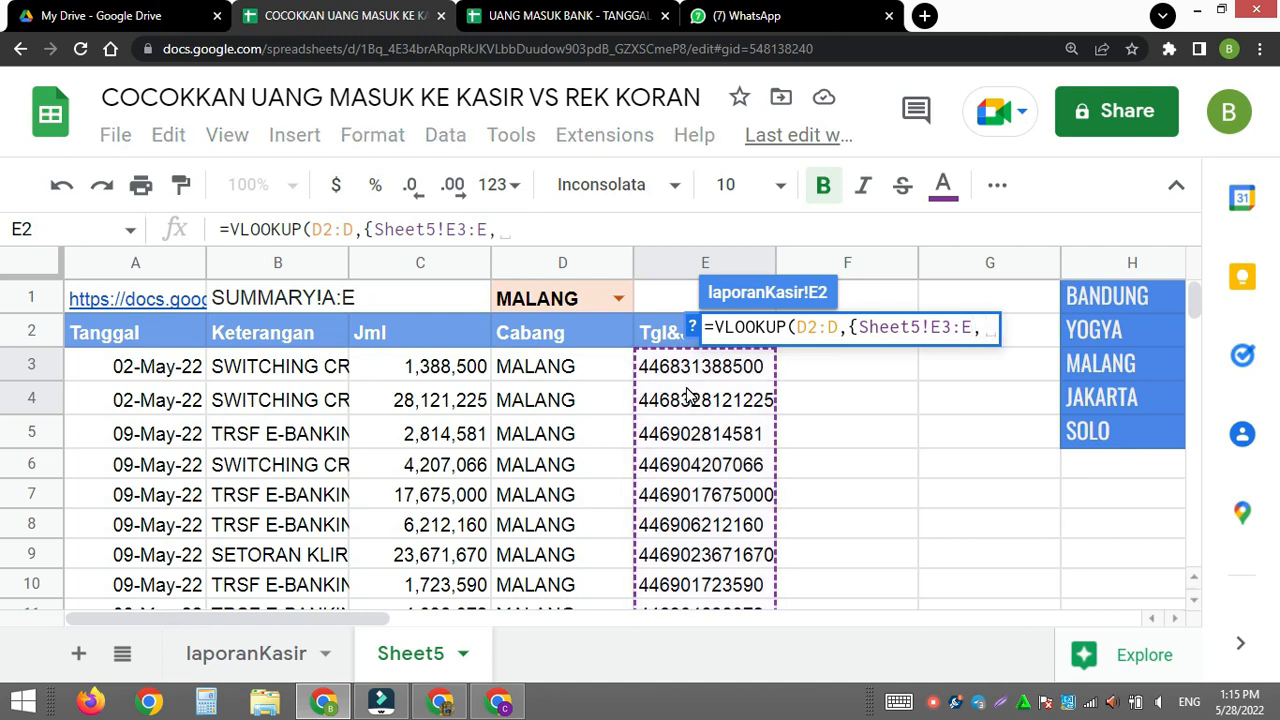
{"action": "left_click_drag", "start_coordinate": [132, 366], "coordinate": [130, 405]}
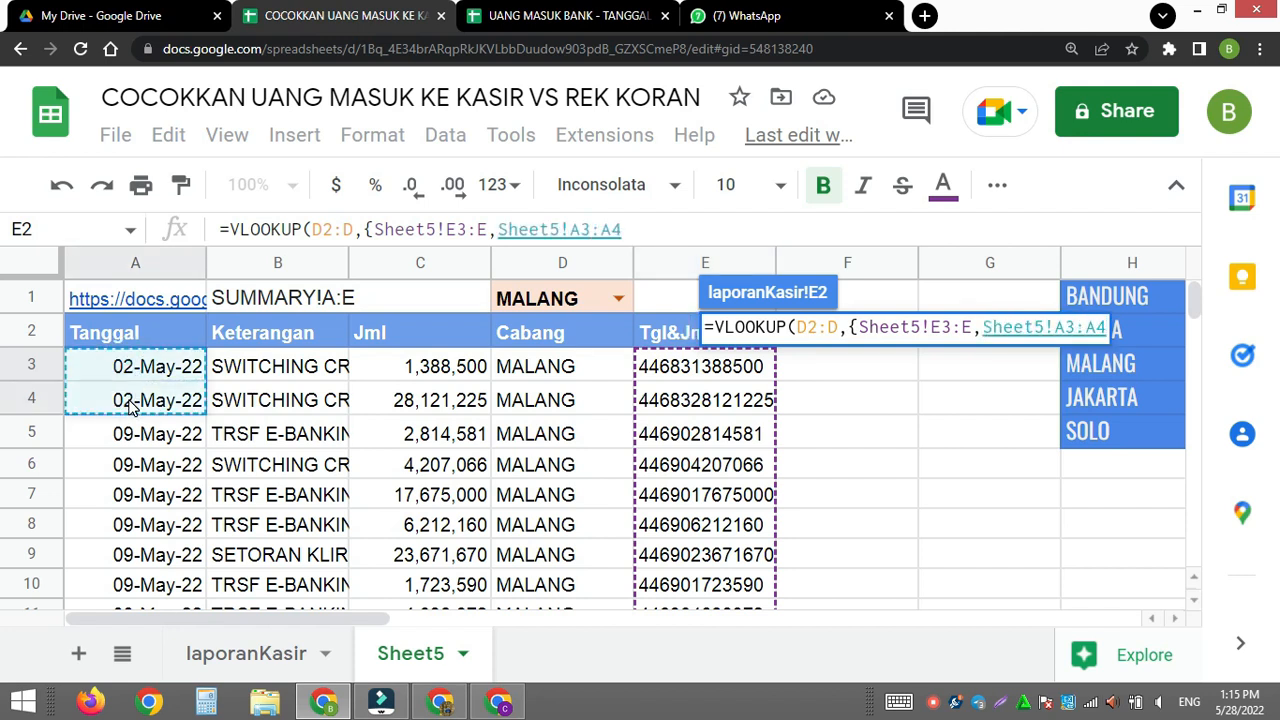
{"action": "key", "text": "BackSpace"}
{"action": "type", "text": ","}
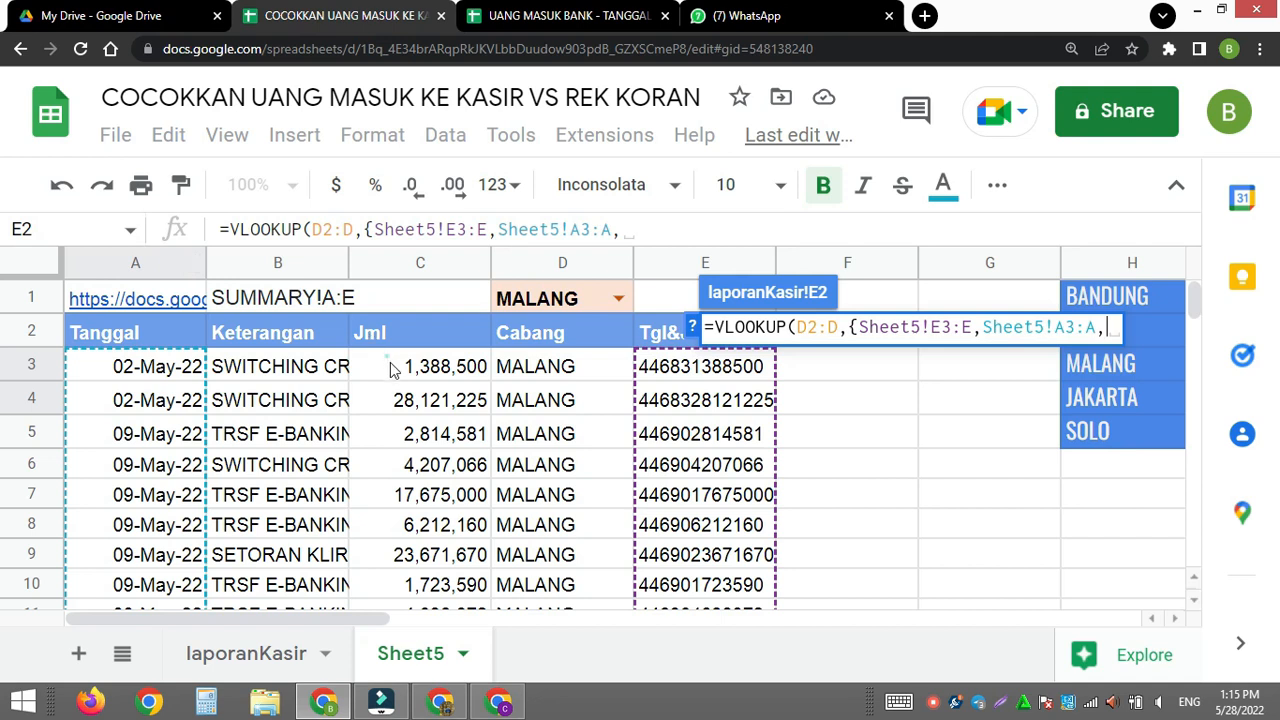
{"action": "left_click_drag", "start_coordinate": [390, 367], "coordinate": [393, 393]}
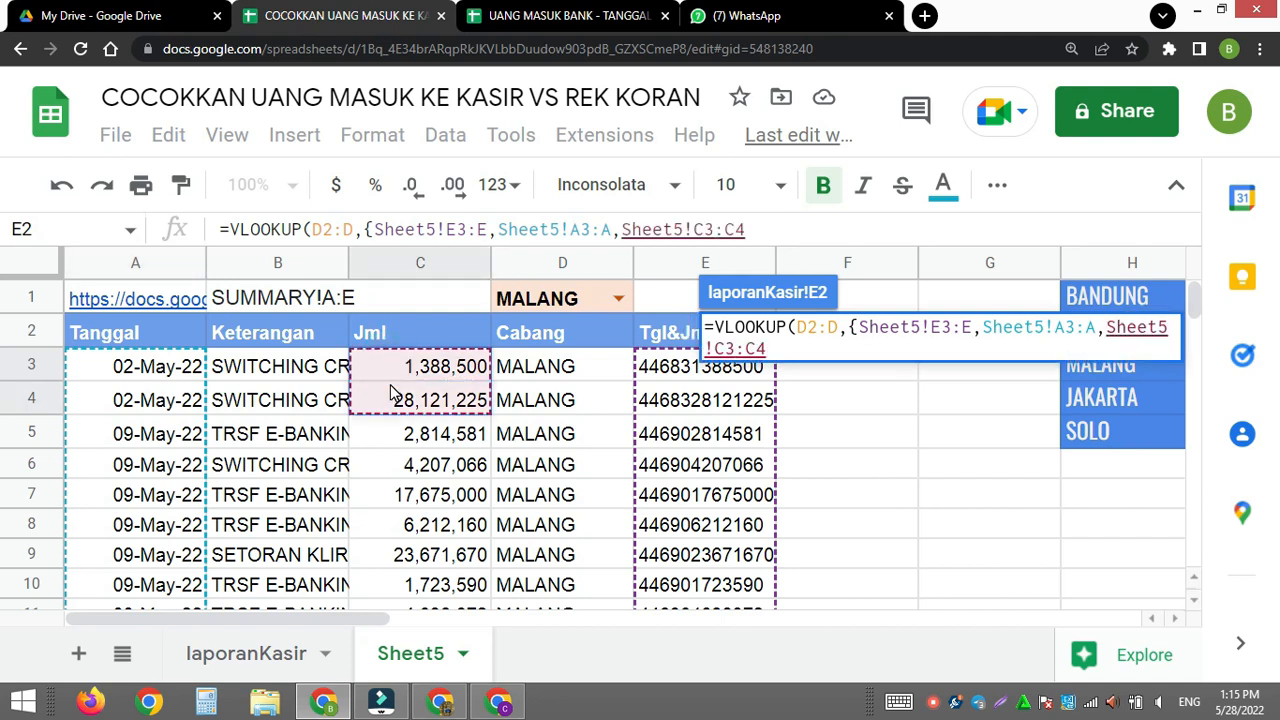
{"action": "key", "text": "BackSpace"}
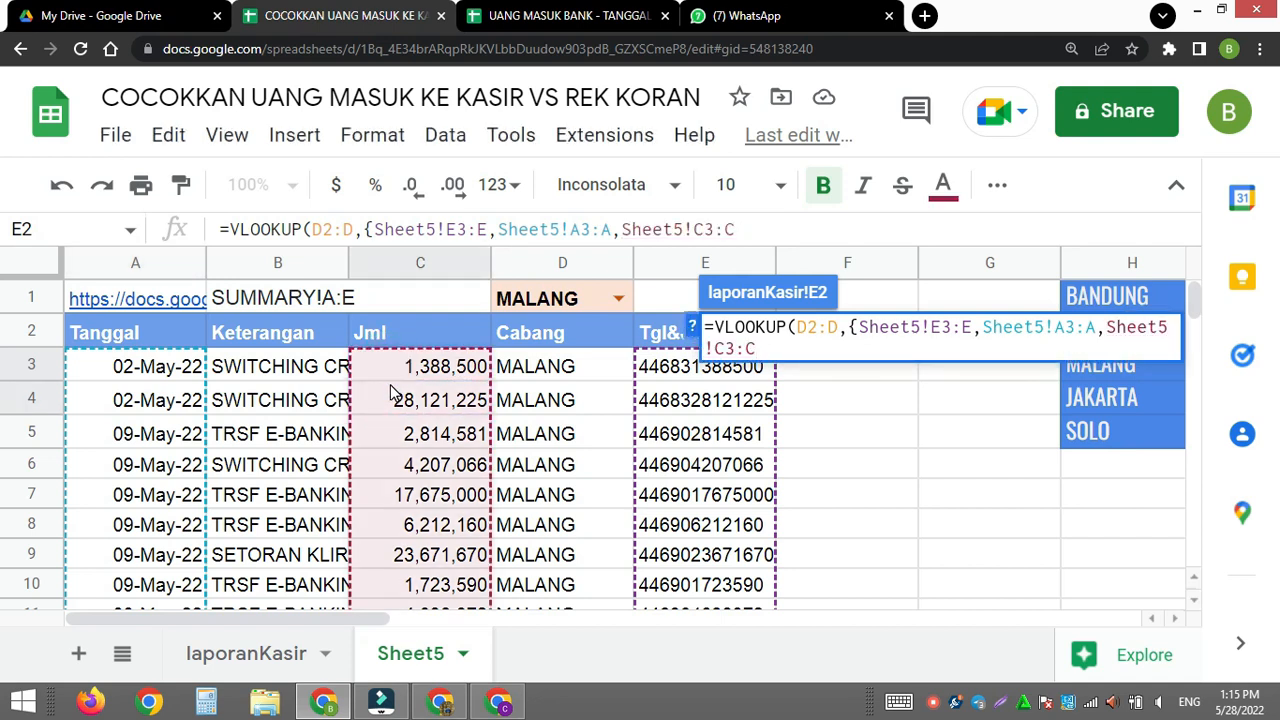
{"action": "type", "text": "}"}
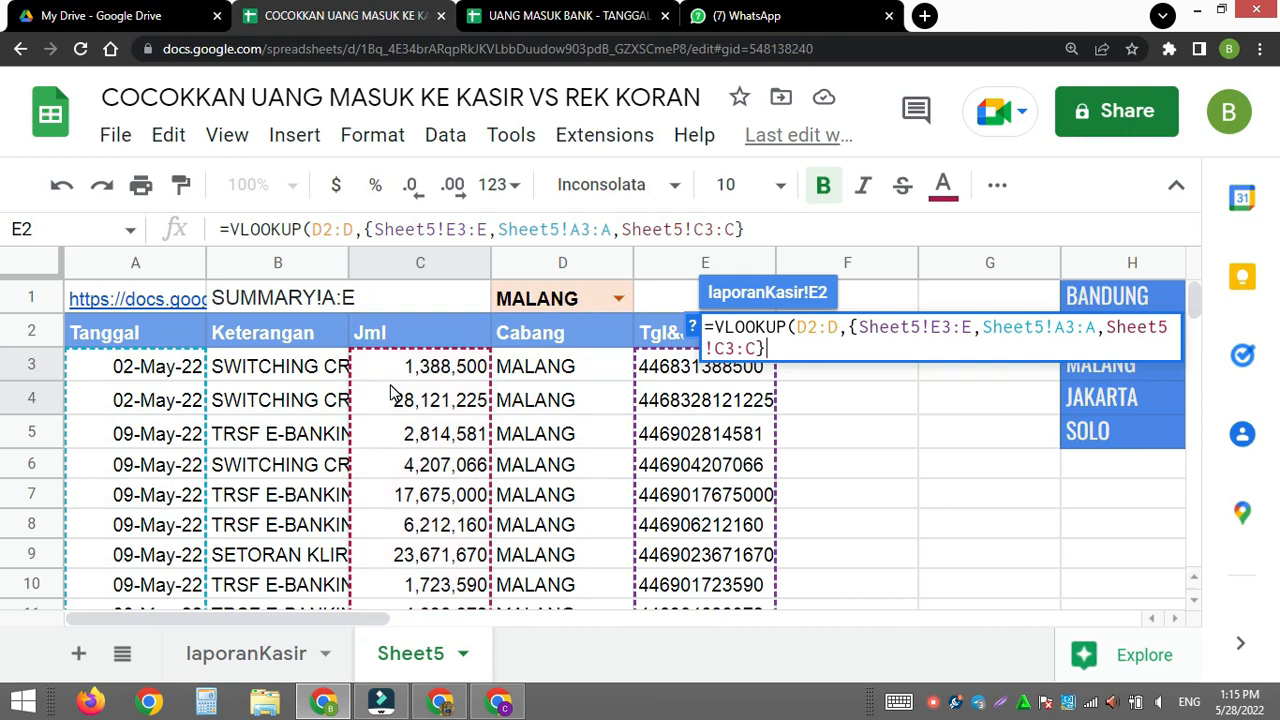
{"action": "type", "text": ",{"}
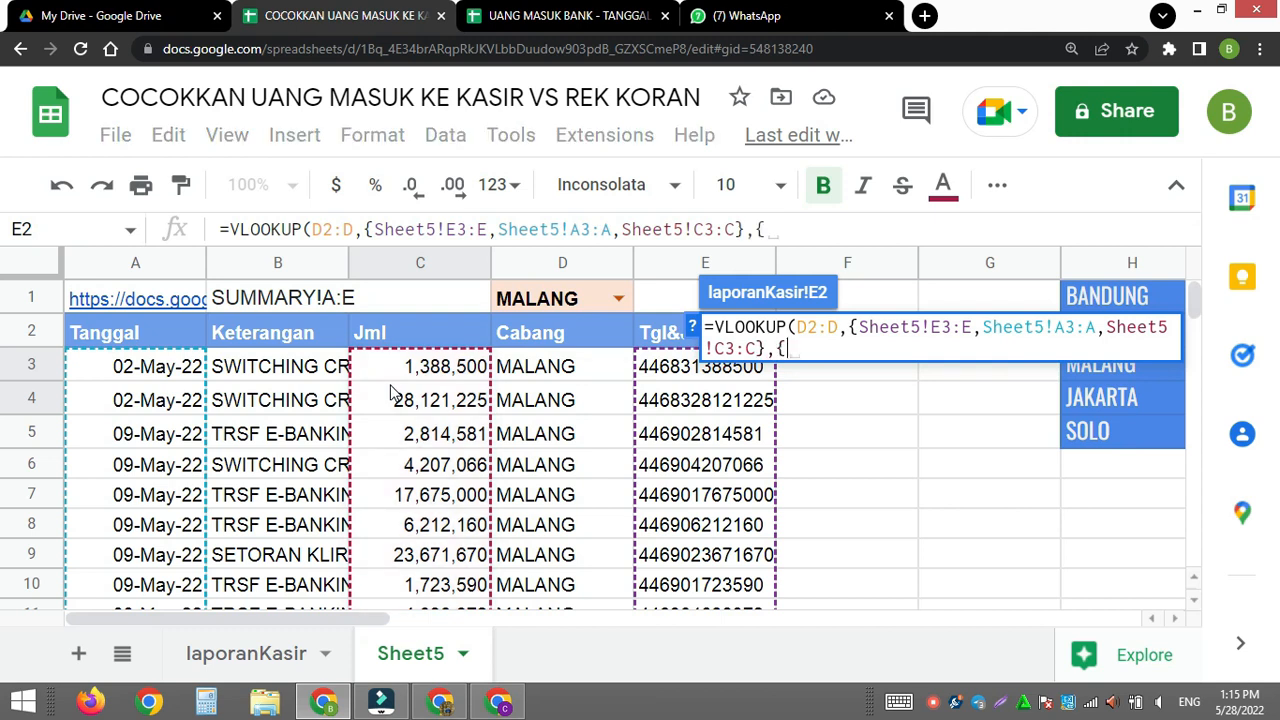
{"action": "type", "text": "2,3"}
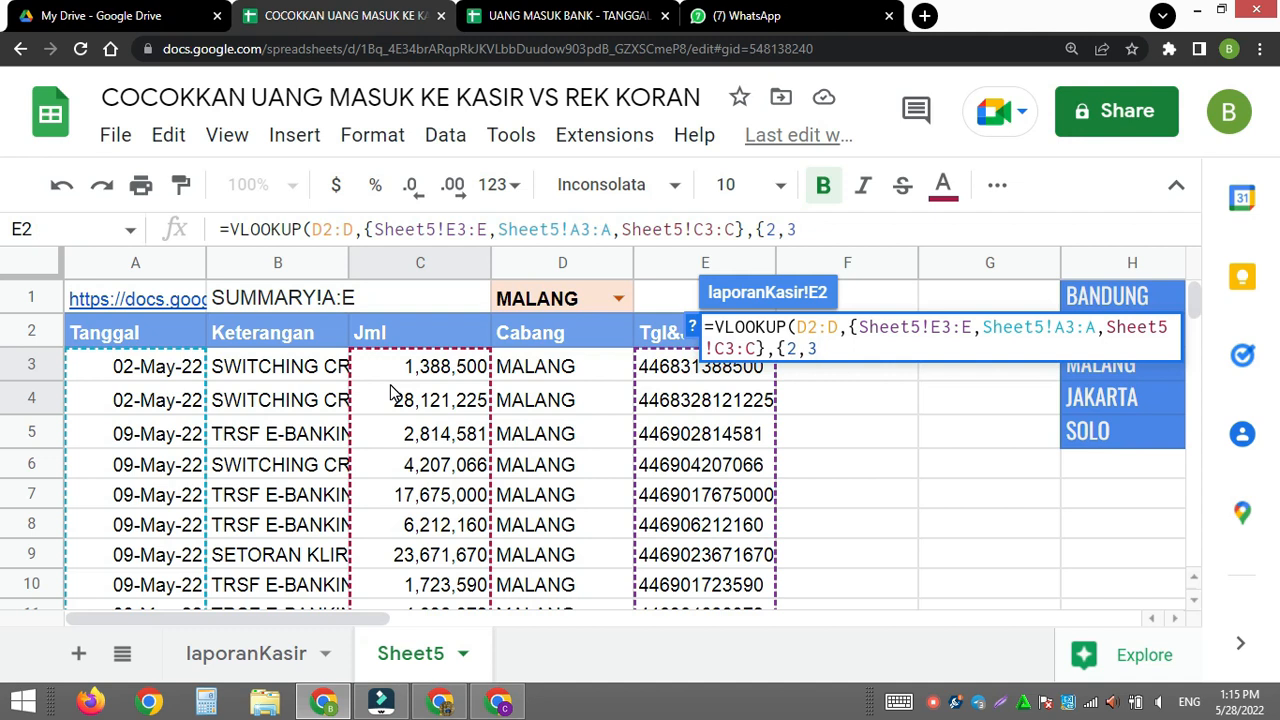
{"action": "type", "text": "},0)"}
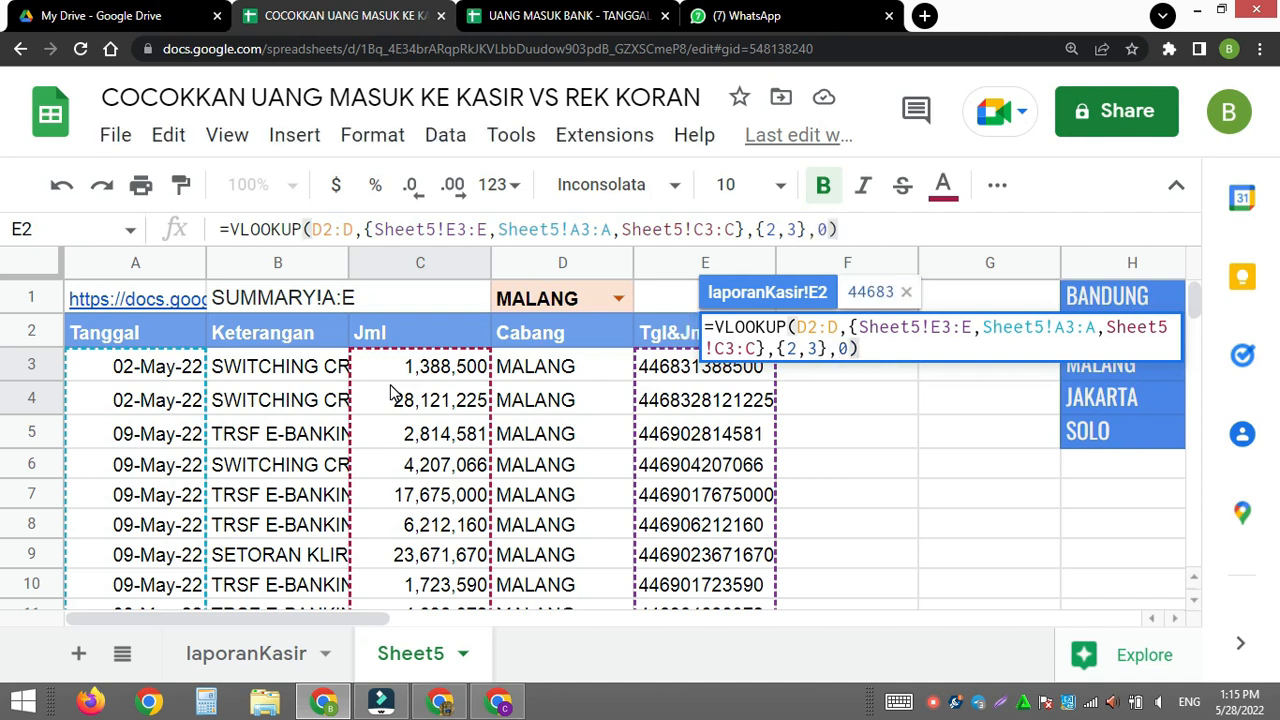
- Complete the VLOOKUP with return columns {2,3} and exact match 0, and enter it as an array formula
{"action": "key", "text": "ctrl+shift+Return"}
{"action": "key", "text": "Return"}
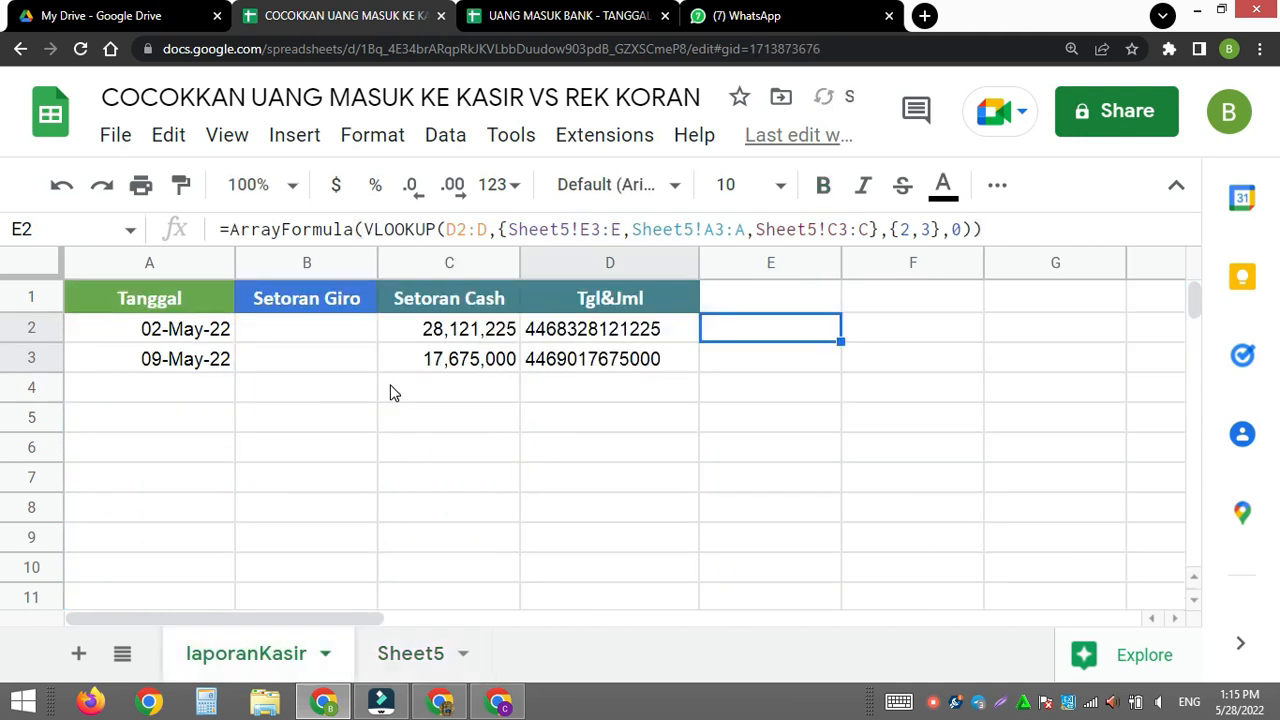
{"action": "left_click", "coordinate": [752, 260]}
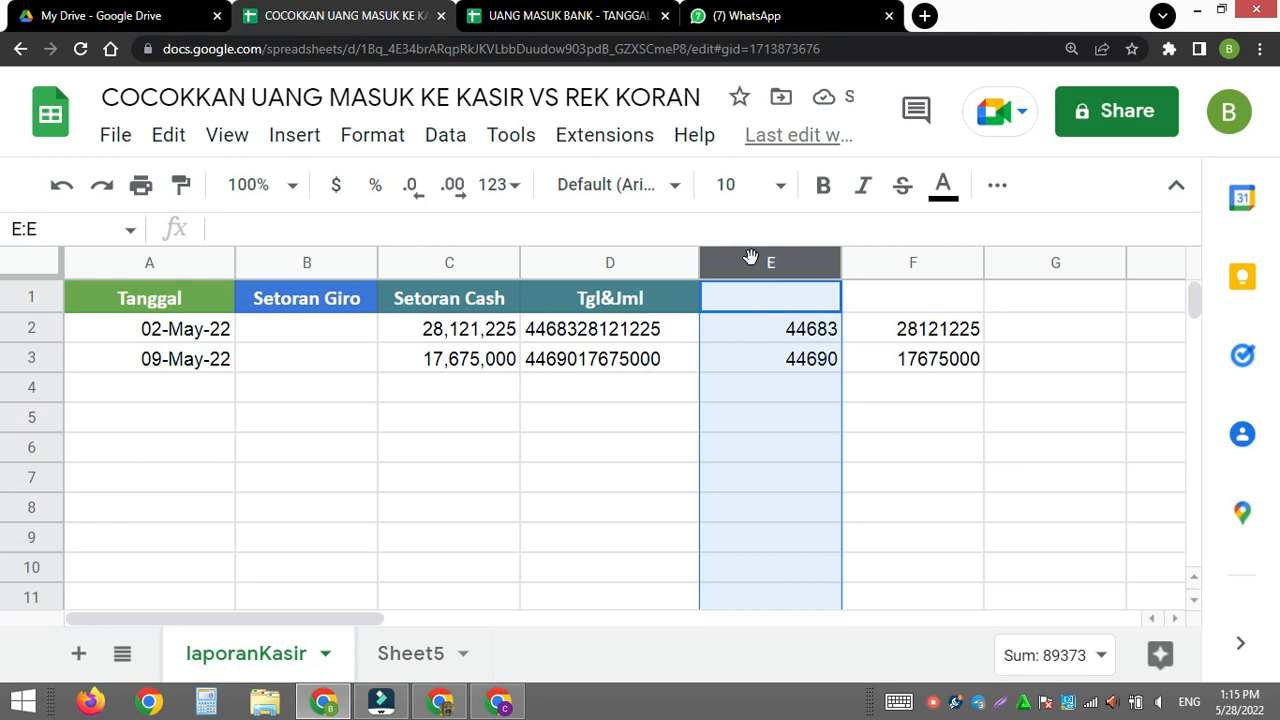
{"action": "left_click", "coordinate": [368, 136]}
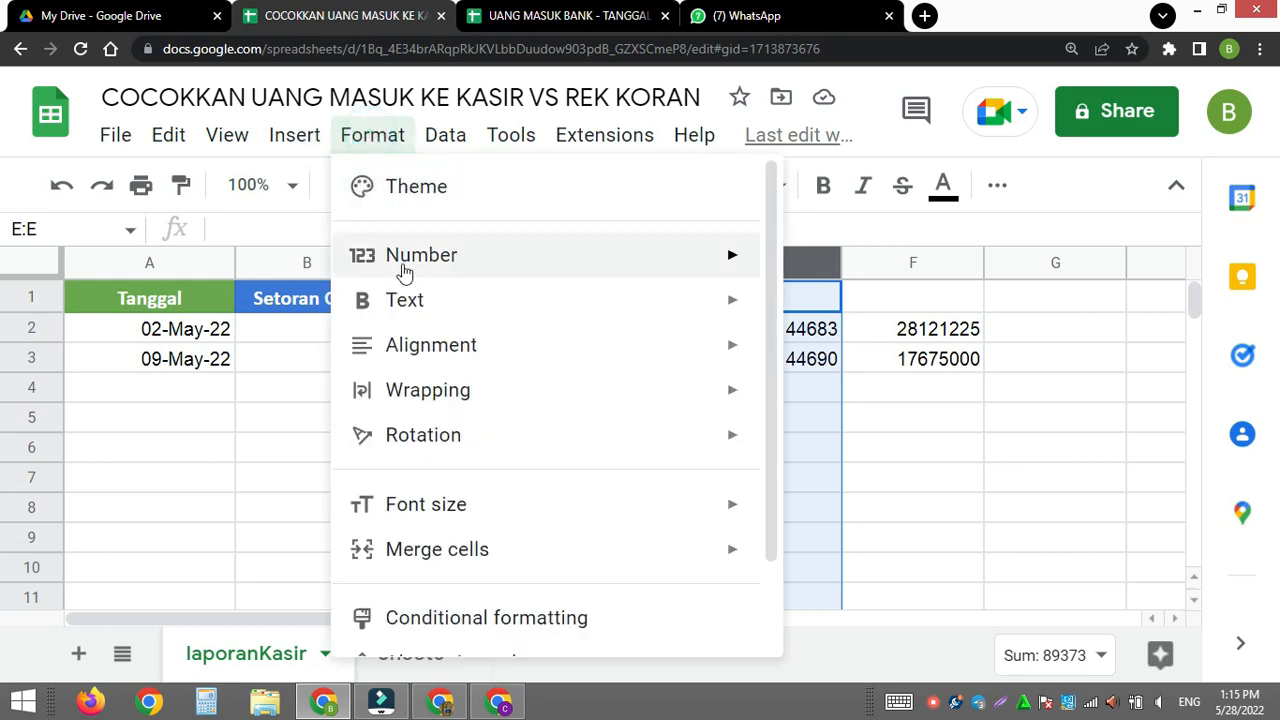
{"action": "mouse_move", "coordinate": [429, 397]}
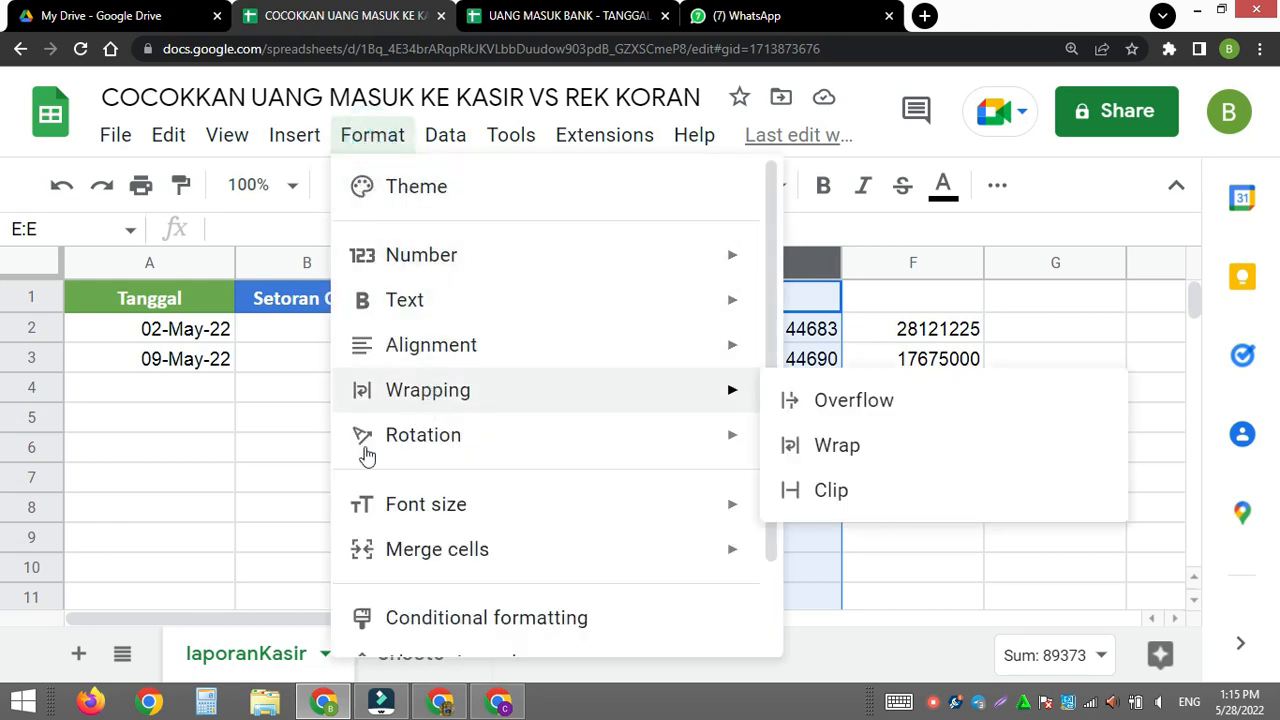
{"action": "left_click", "coordinate": [263, 471]}
- Copy the formatting of the whole Tanggal column A onto column E so the looked-up dates use the date format
{"action": "left_click", "coordinate": [150, 258]}
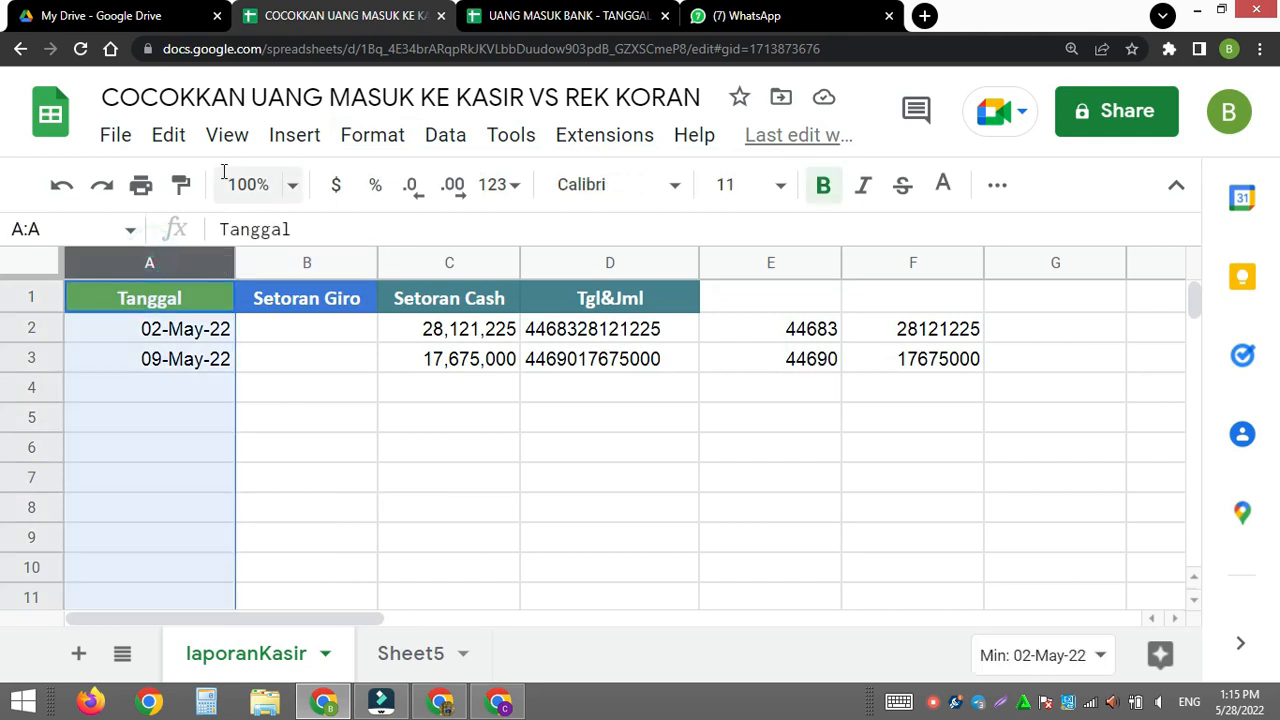
{"action": "left_click", "coordinate": [180, 184]}
{"action": "left_click", "coordinate": [742, 266]}
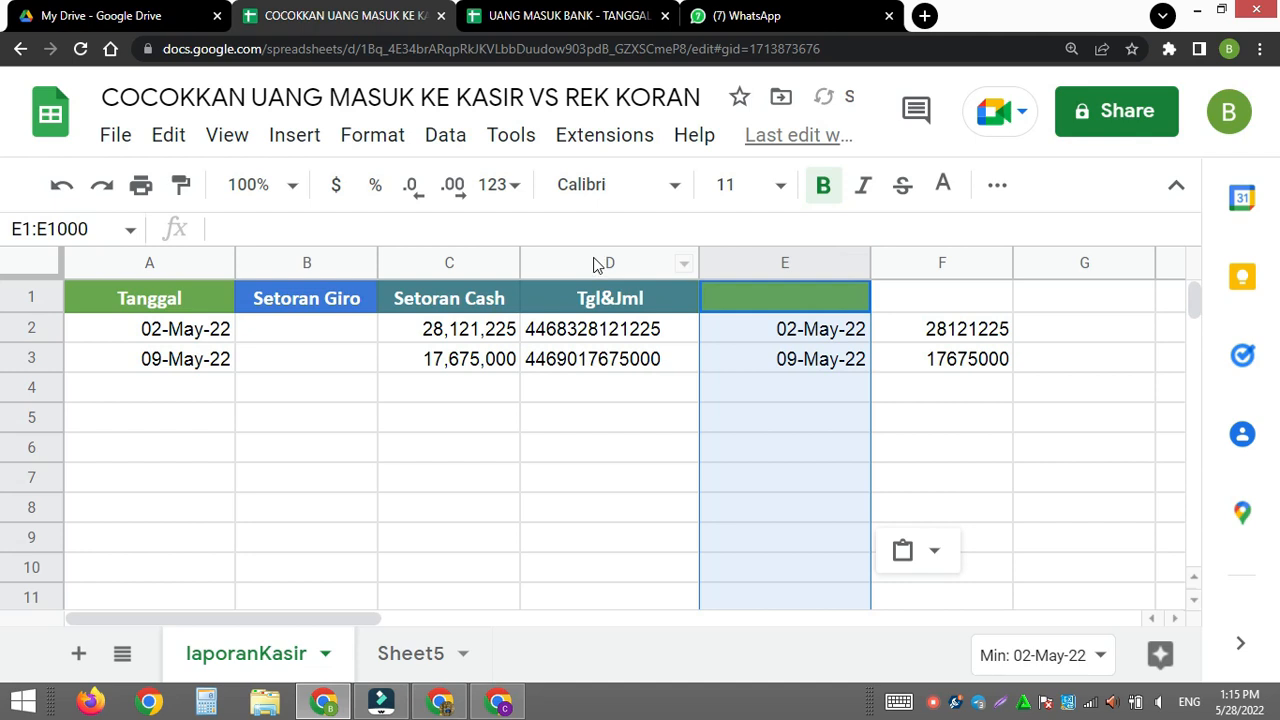
- Copy the formatting of the whole Setoran Cash column C onto column F so the looked-up amounts use the same number format
{"action": "left_click", "coordinate": [455, 265]}
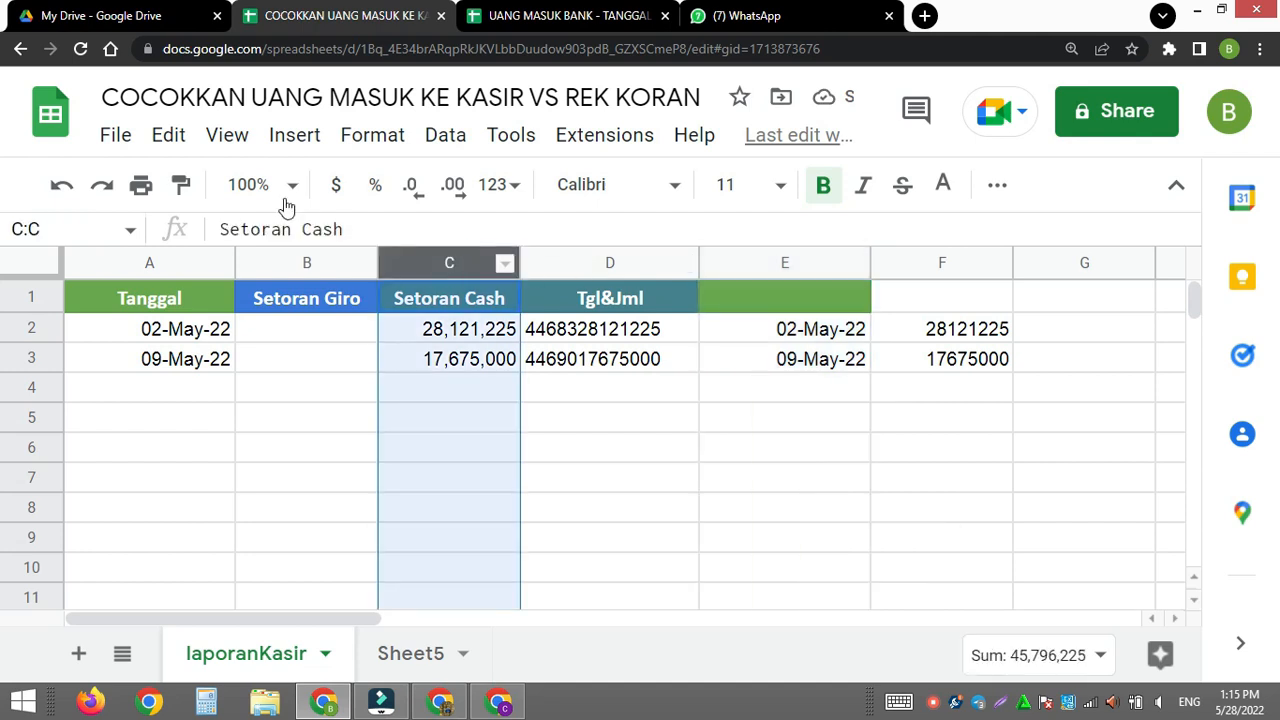
{"action": "left_click", "coordinate": [181, 188]}
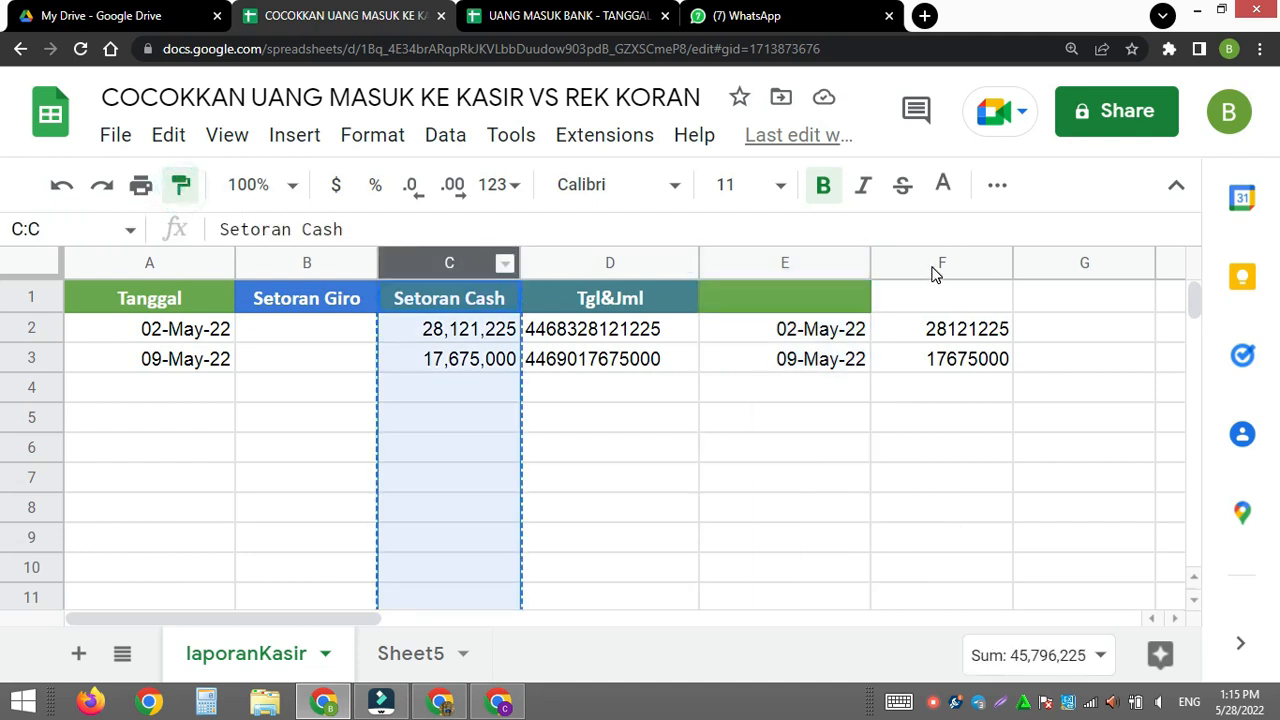
{"action": "left_click", "coordinate": [937, 263]}
{"action": "left_click", "coordinate": [936, 395]}
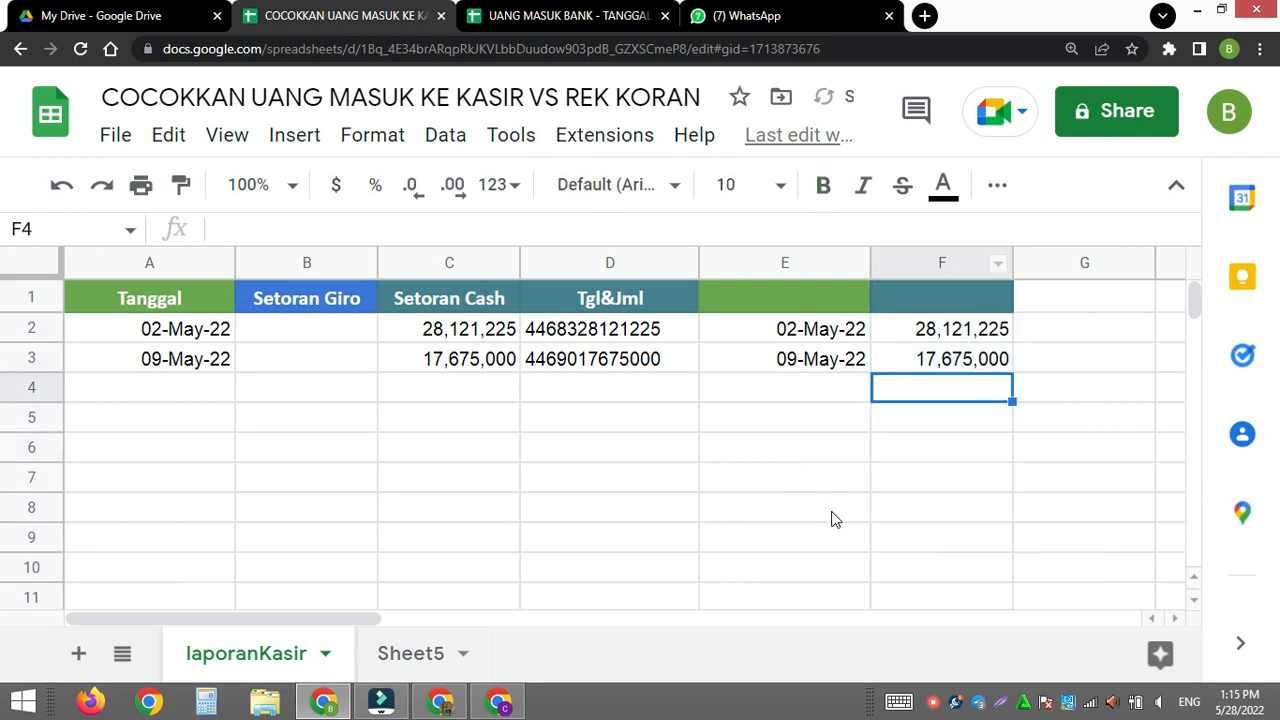
{"action": "left_click", "coordinate": [752, 331]}
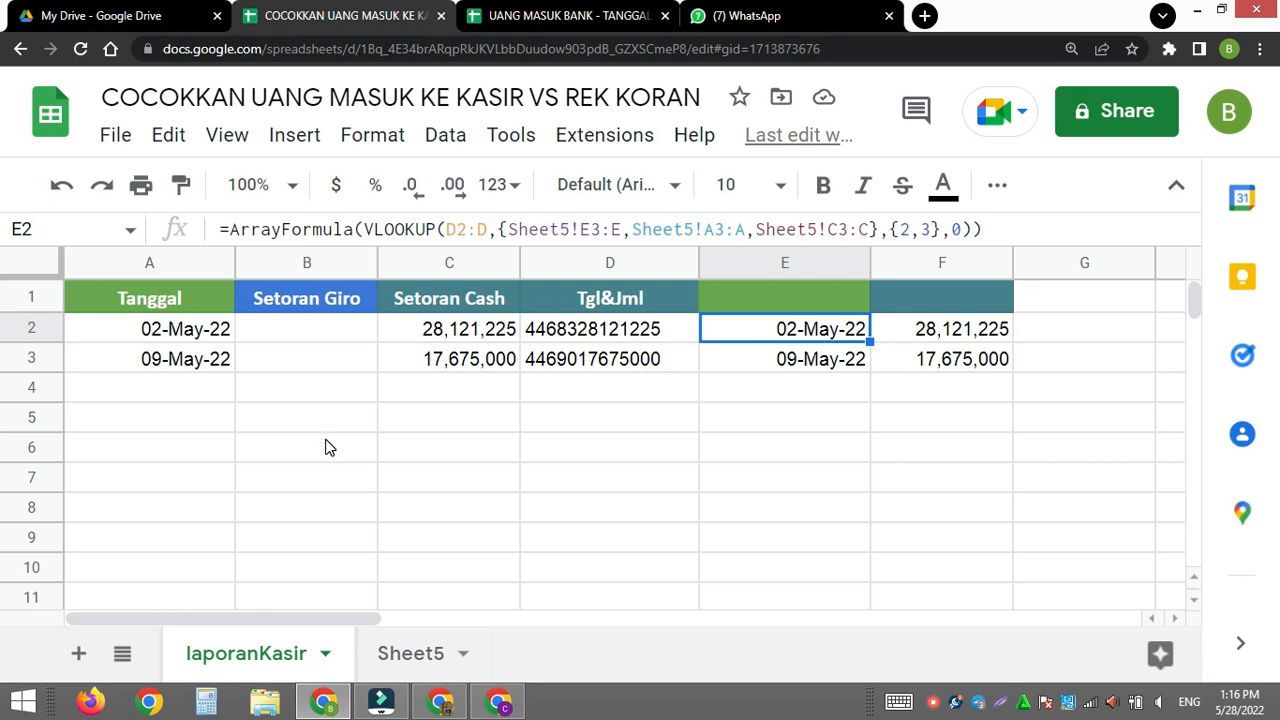
- Select the Setoran Cash cells C2:C1000
{"action": "left_click", "coordinate": [463, 333]}
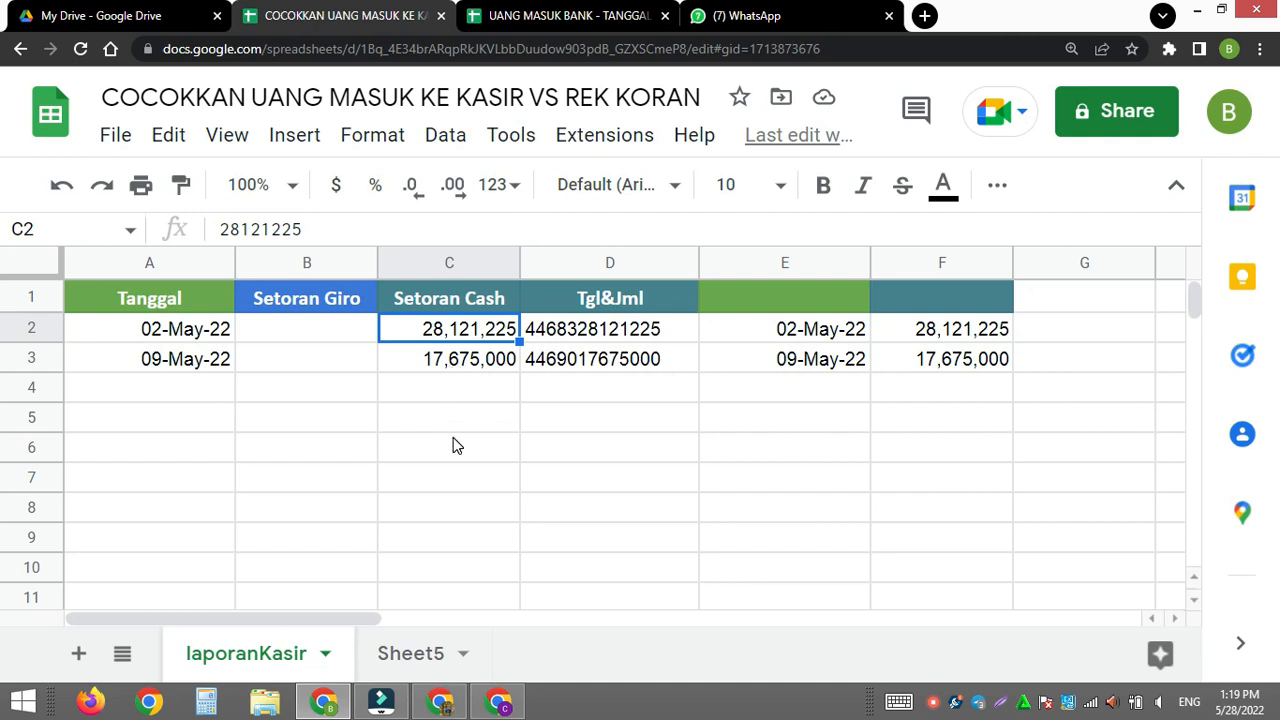
{"action": "left_click", "coordinate": [453, 449], "text": "shift"}
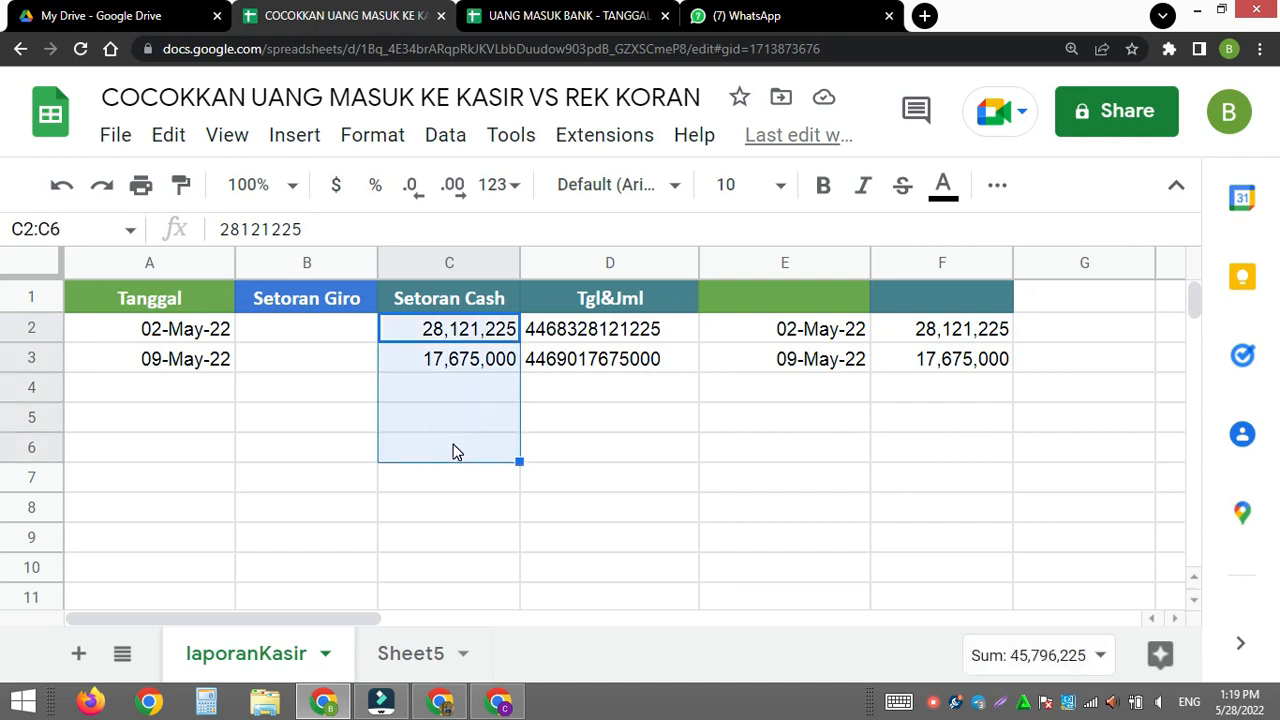
{"action": "key", "text": "ctrl+shift+Down"}
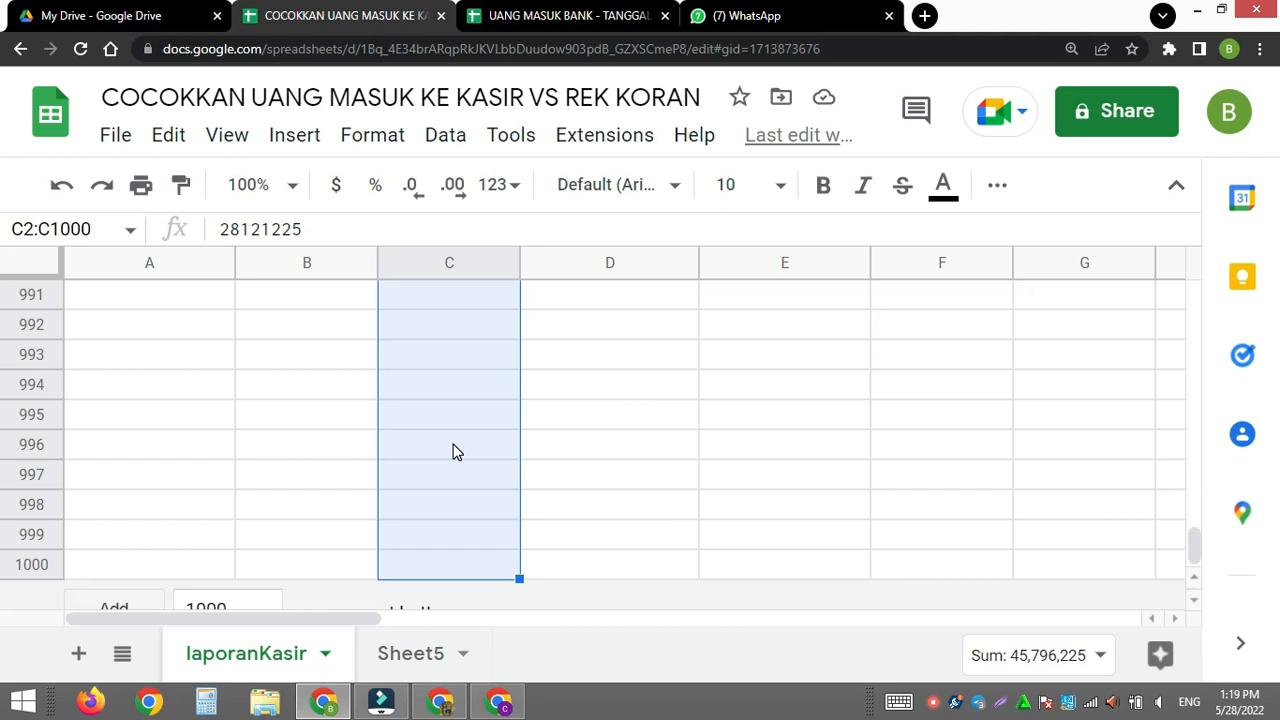
{"action": "left_click_drag", "start_coordinate": [1198, 560], "coordinate": [1195, 290]}
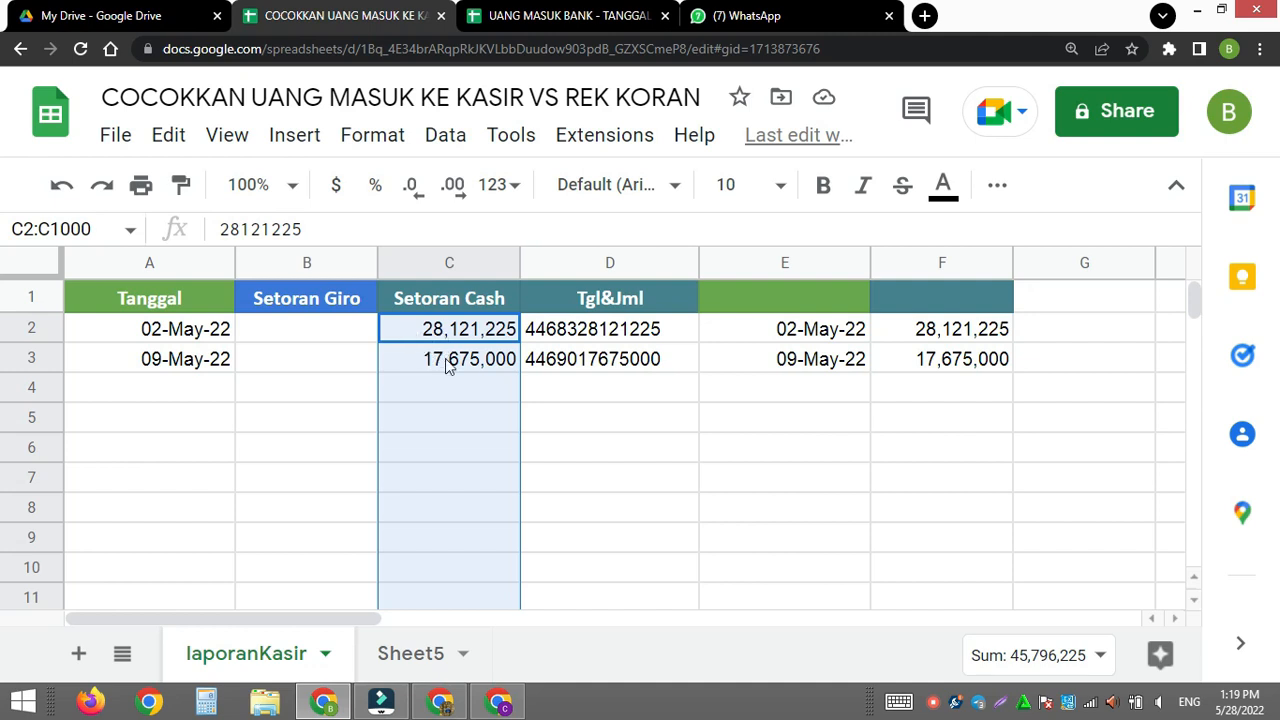
- Select the Tanggal cells A2:A1000
{"action": "left_click", "coordinate": [251, 421]}
{"action": "left_click", "coordinate": [184, 330]}
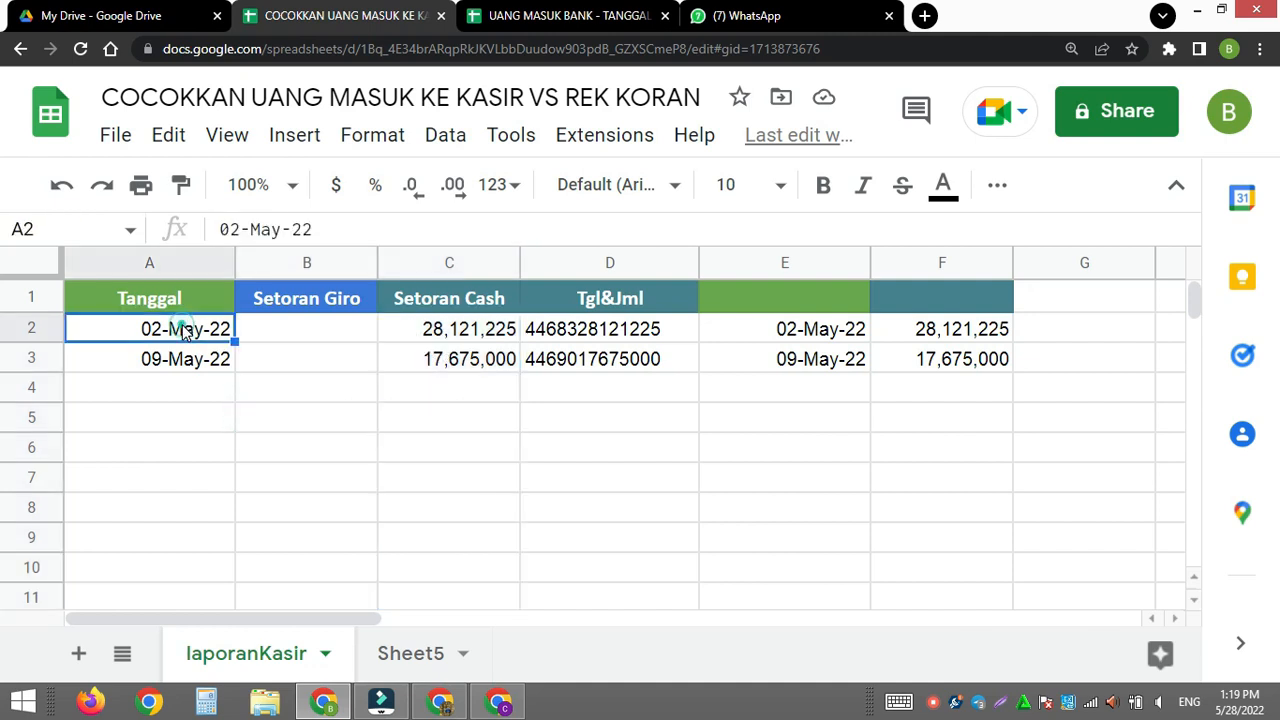
{"action": "left_click", "coordinate": [207, 561], "text": "shift"}
{"action": "key", "text": "ctrl+shift+Down"}
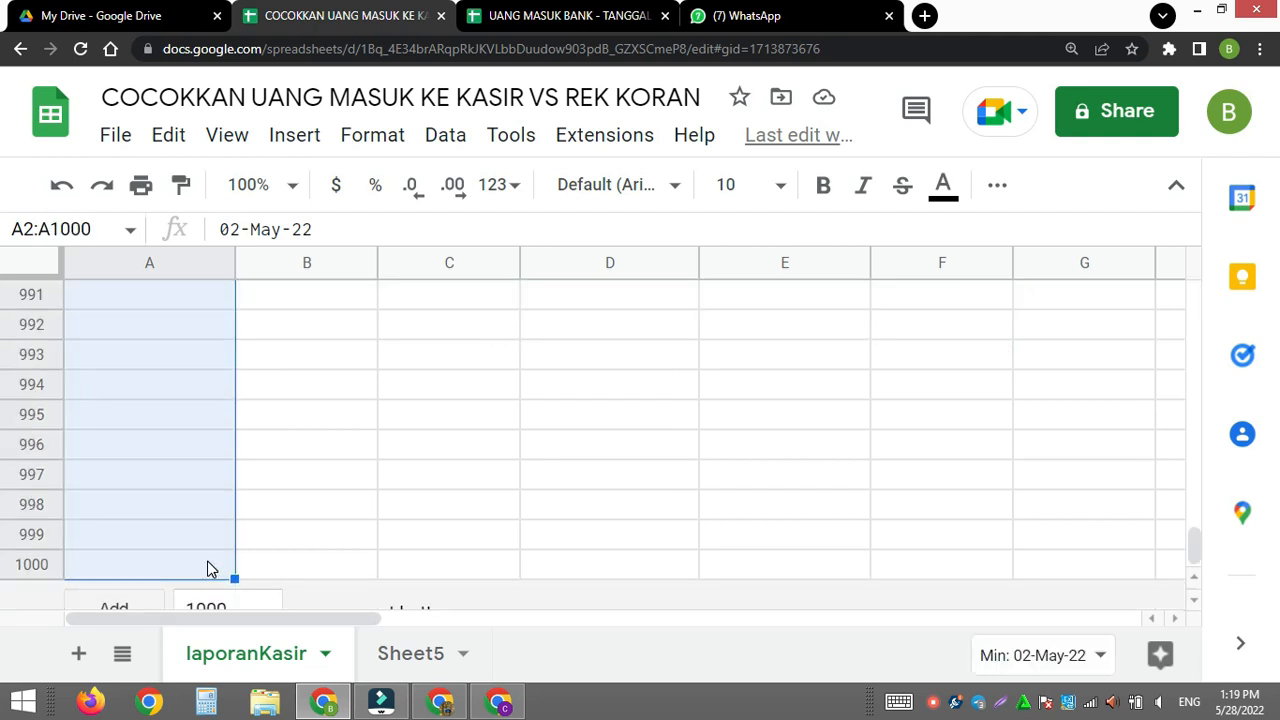
{"action": "left_click_drag", "start_coordinate": [1194, 538], "coordinate": [1181, 268]}
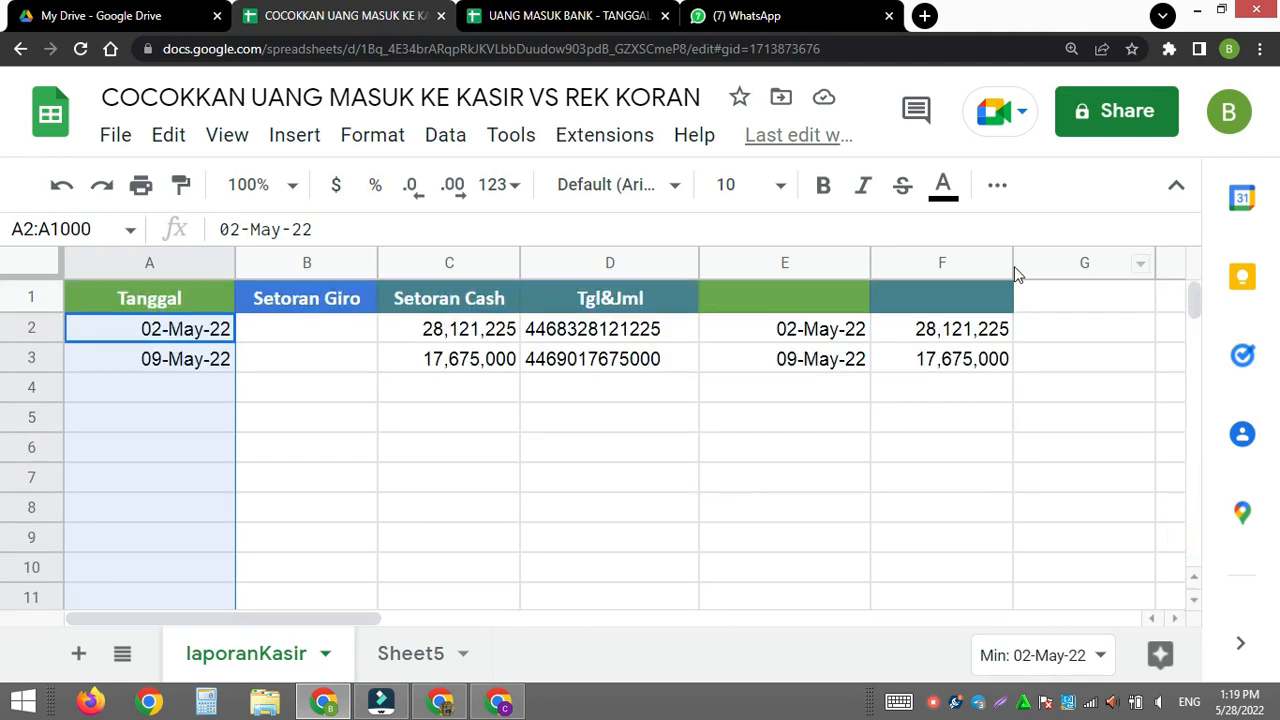
- Try selecting the Tanggal cells A2:A4 together with the Setoran Cash cells C2:C4
{"action": "left_click", "coordinate": [463, 337], "text": "shift"}
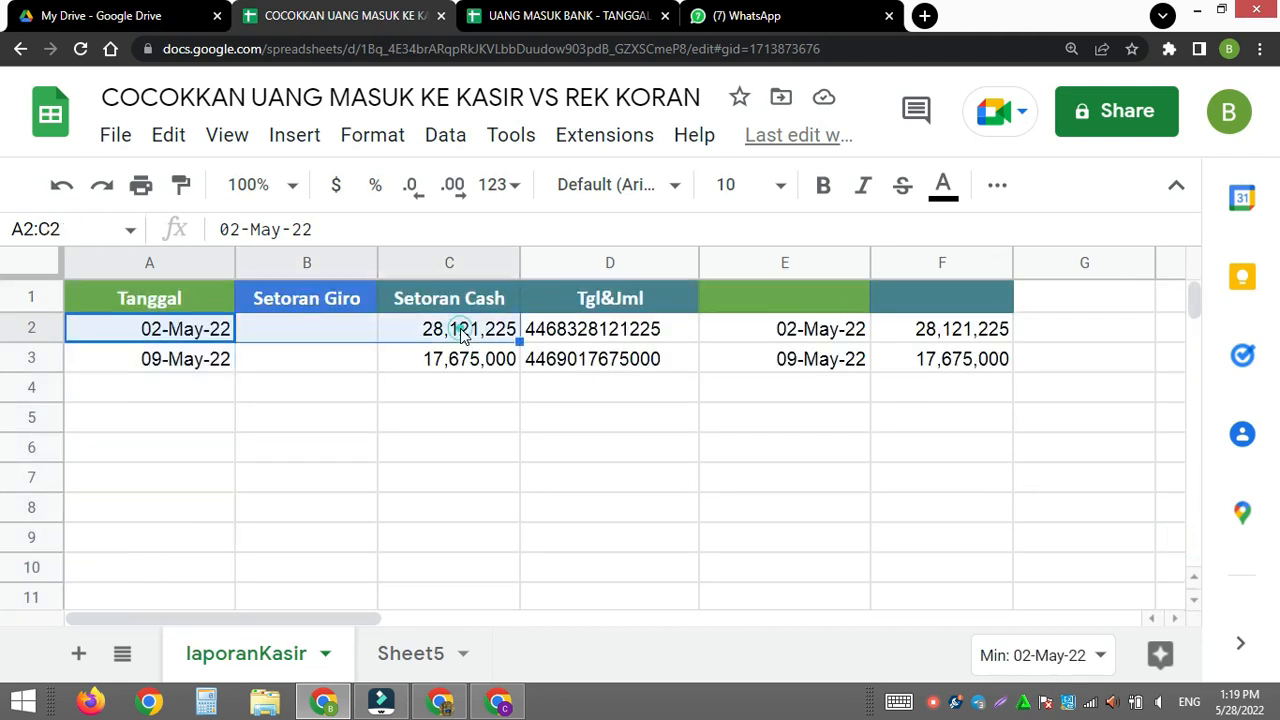
{"action": "left_click", "coordinate": [212, 336]}
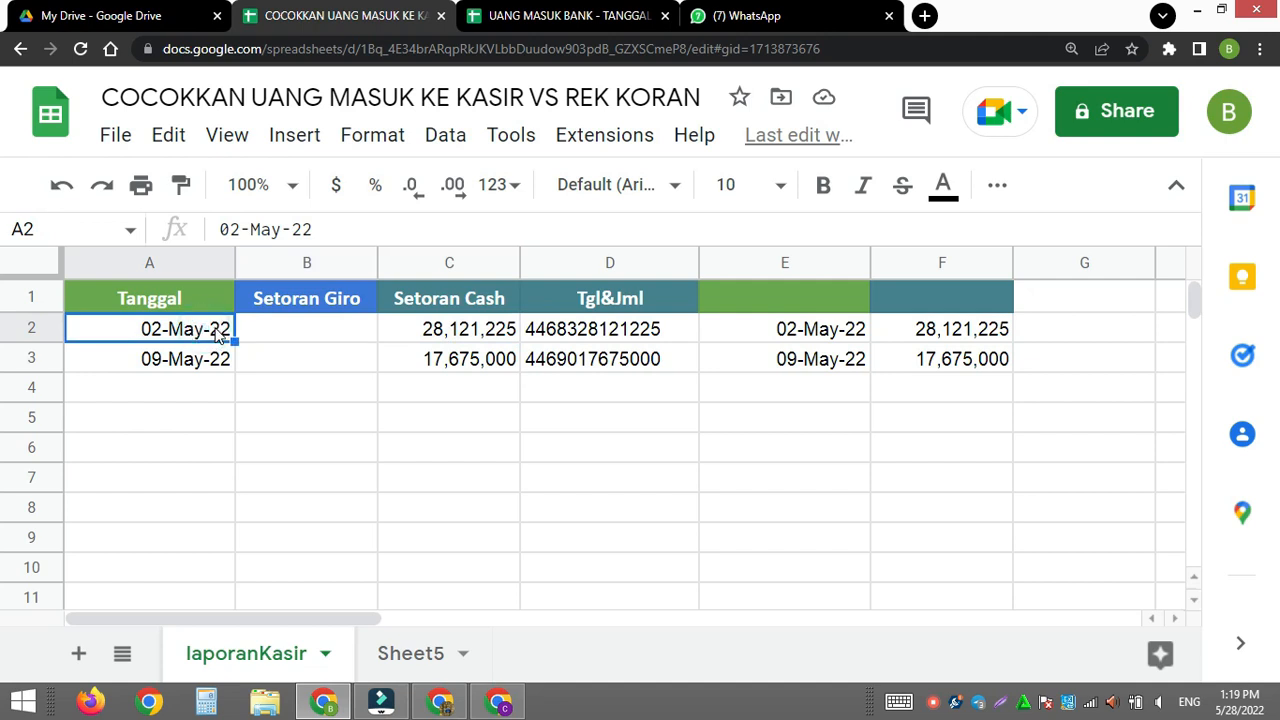
{"action": "left_click", "coordinate": [187, 397], "text": "shift"}
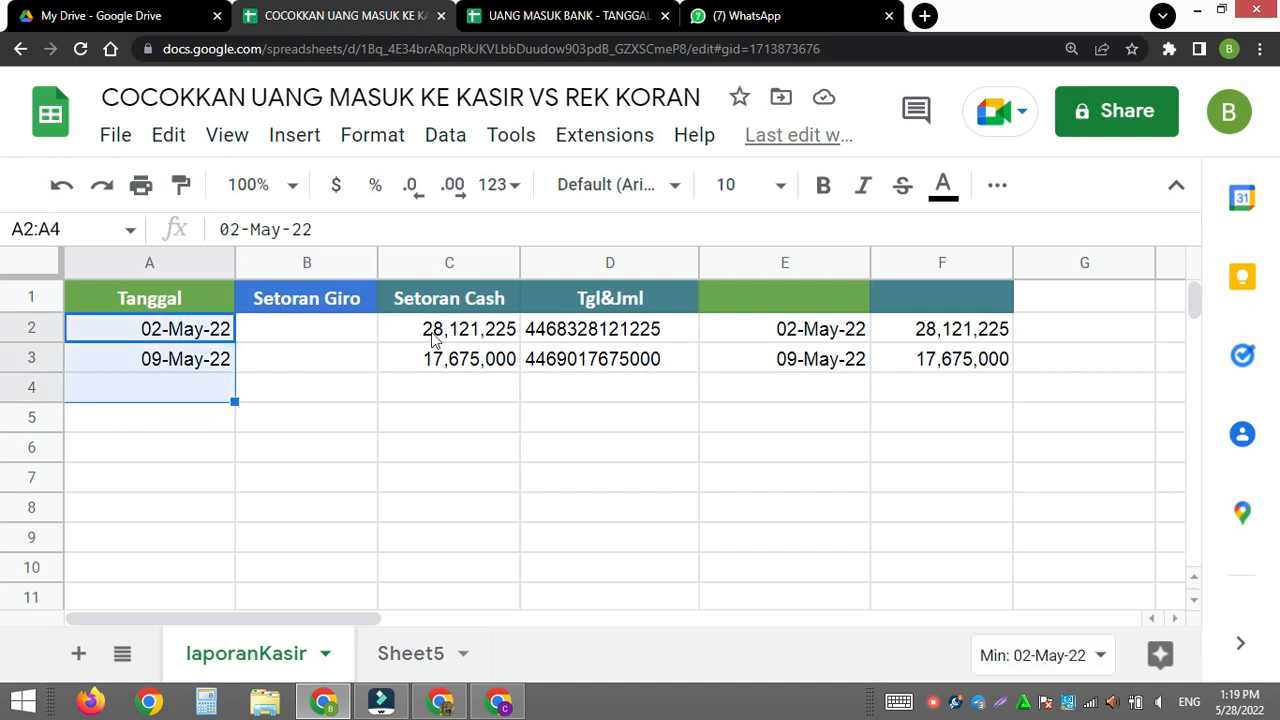
{"action": "left_click_drag", "start_coordinate": [430, 334], "coordinate": [437, 386], "text": "ctrl"}
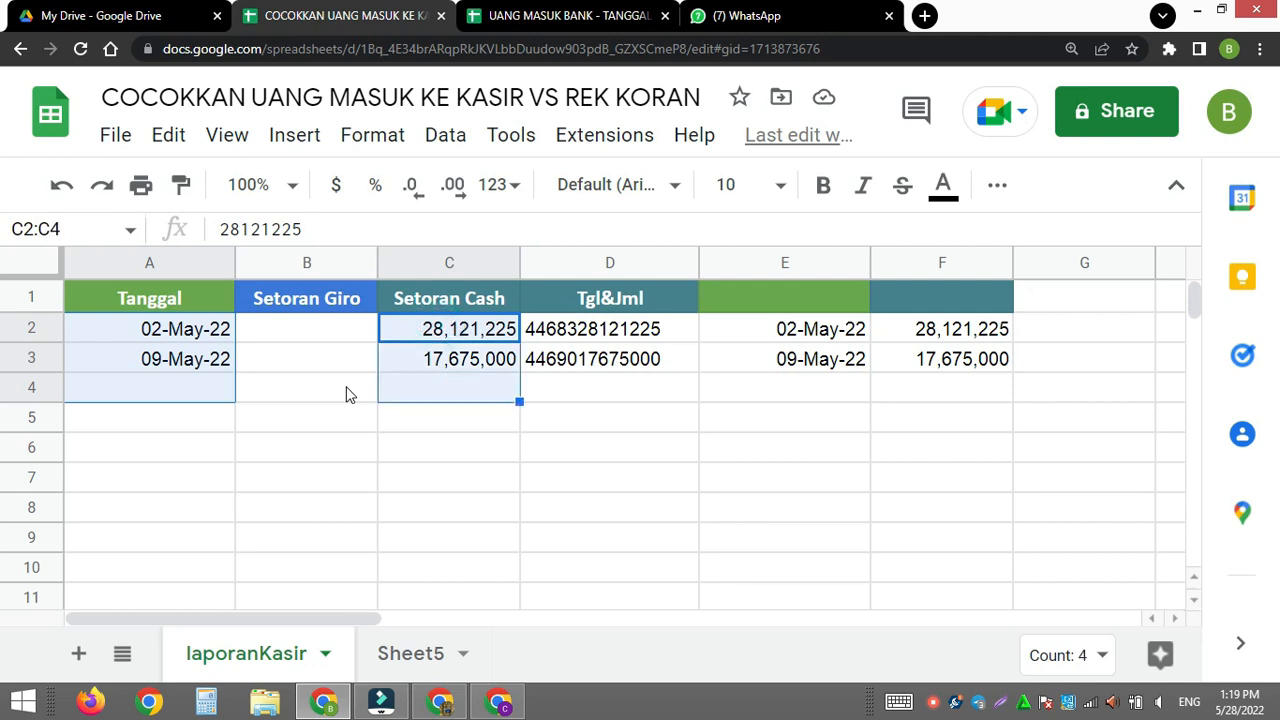
- Try to select the Tanggal cells A2:A1000 together with the Setoran Cash cells down to row 1000
{"action": "left_click", "coordinate": [190, 338]}
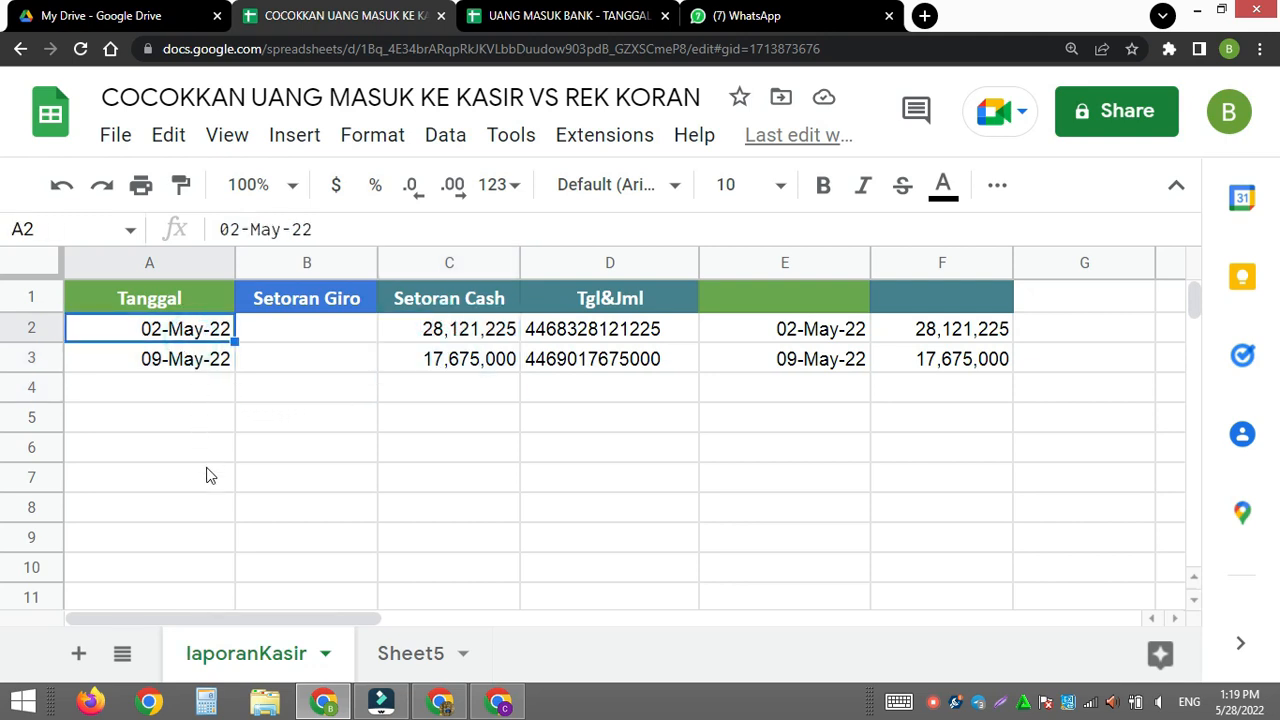
{"action": "left_click", "coordinate": [190, 488], "text": "shift"}
{"action": "key", "text": "ctrl+shift+Down"}
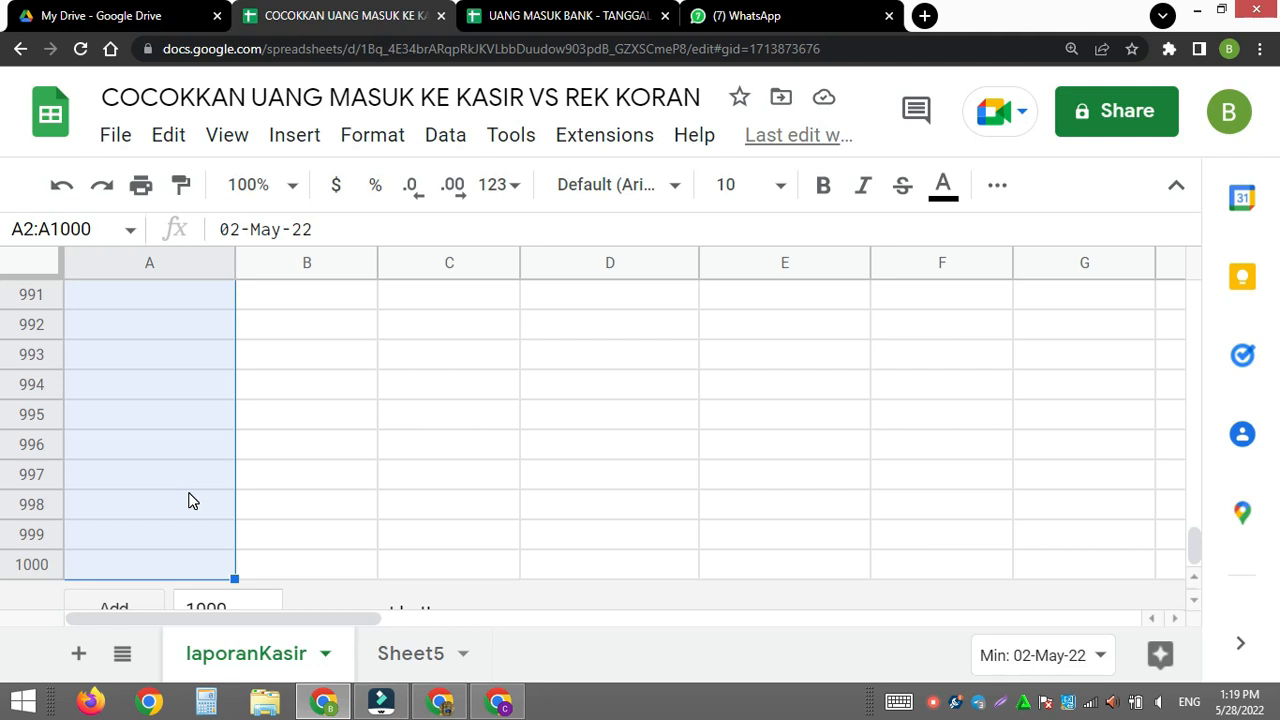
{"action": "left_click_drag", "start_coordinate": [1189, 543], "coordinate": [1203, 293]}
{"action": "left_click_drag", "start_coordinate": [470, 330], "coordinate": [445, 715]}
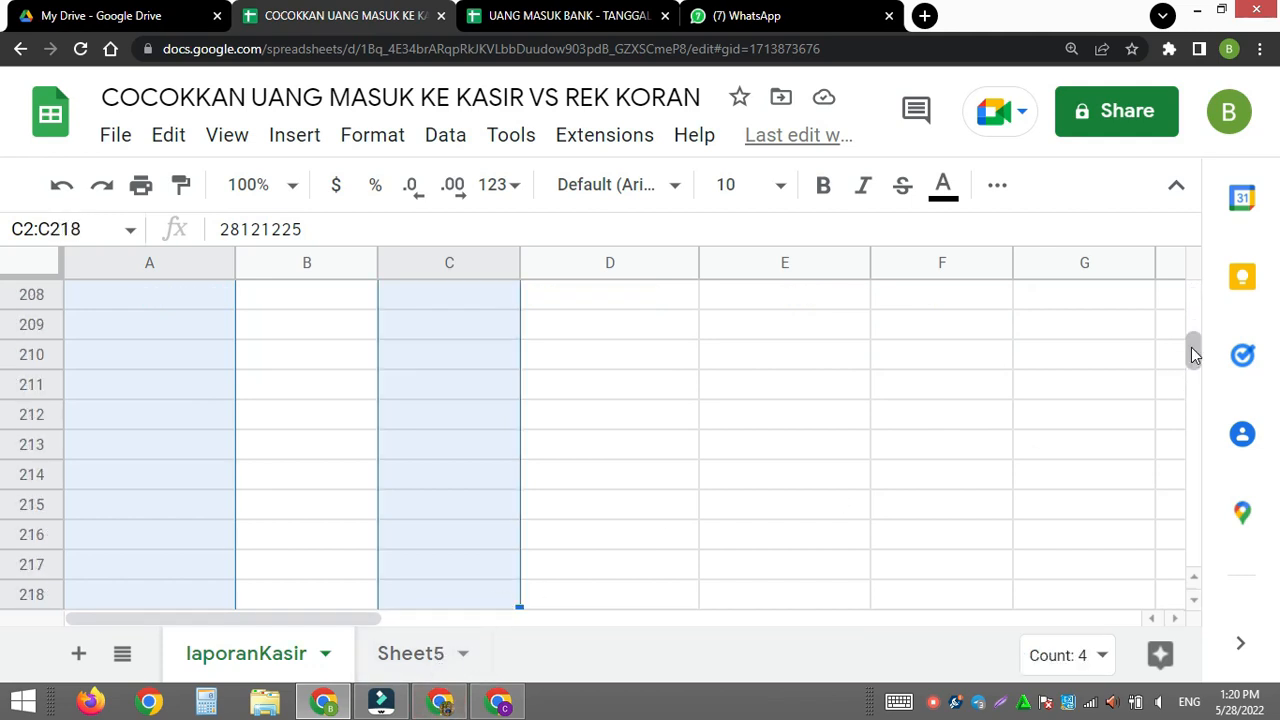
{"action": "left_click_drag", "start_coordinate": [1191, 356], "coordinate": [1194, 572]}
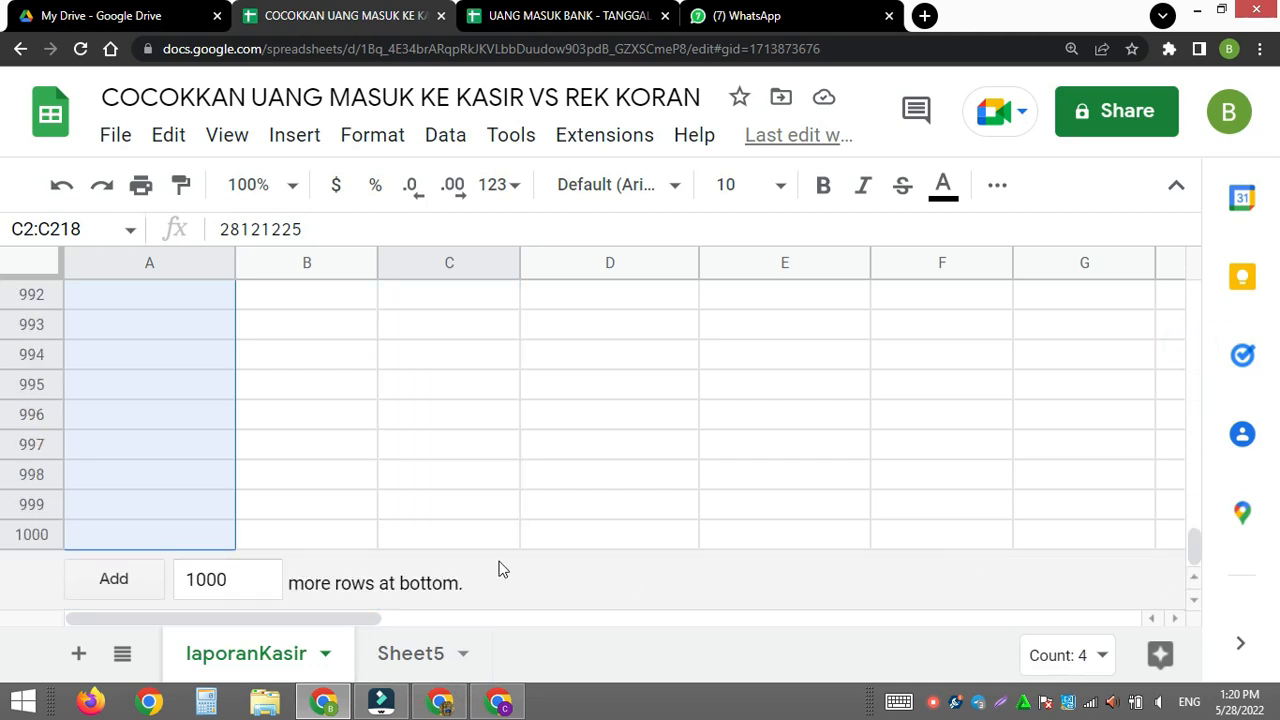
{"action": "left_click", "coordinate": [475, 541]}
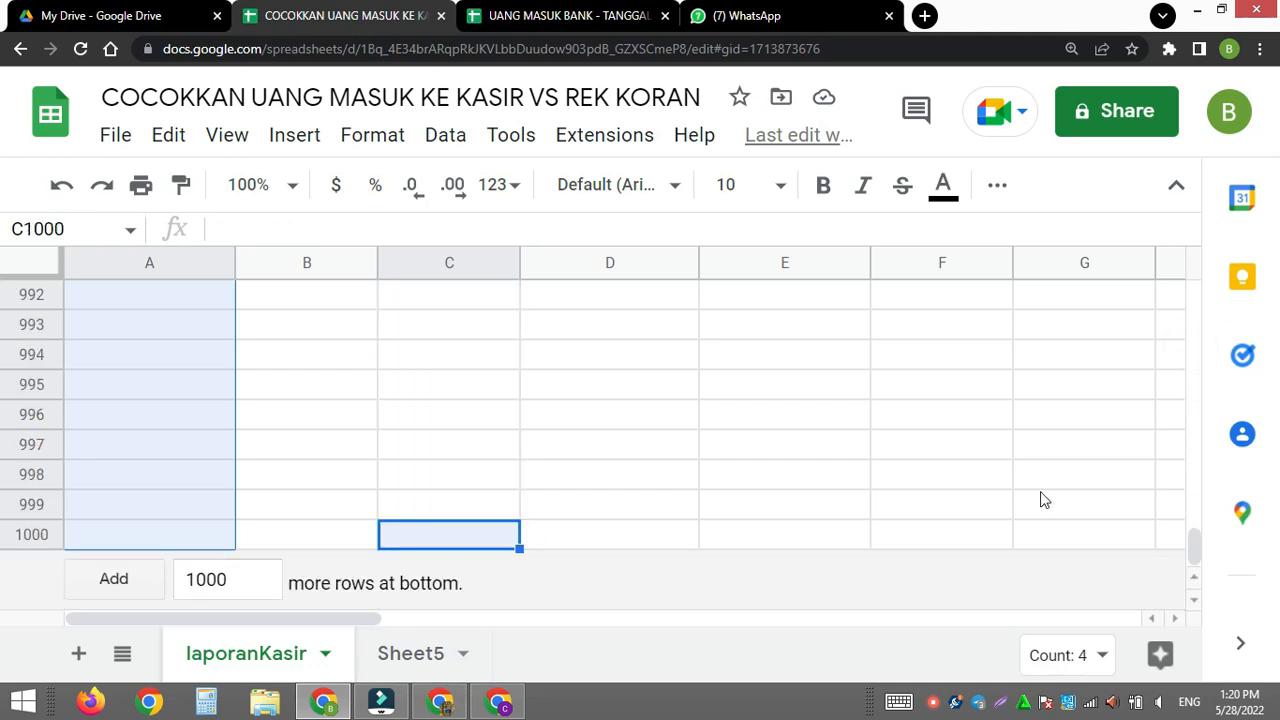
{"action": "left_click_drag", "start_coordinate": [1194, 536], "coordinate": [1193, 288]}
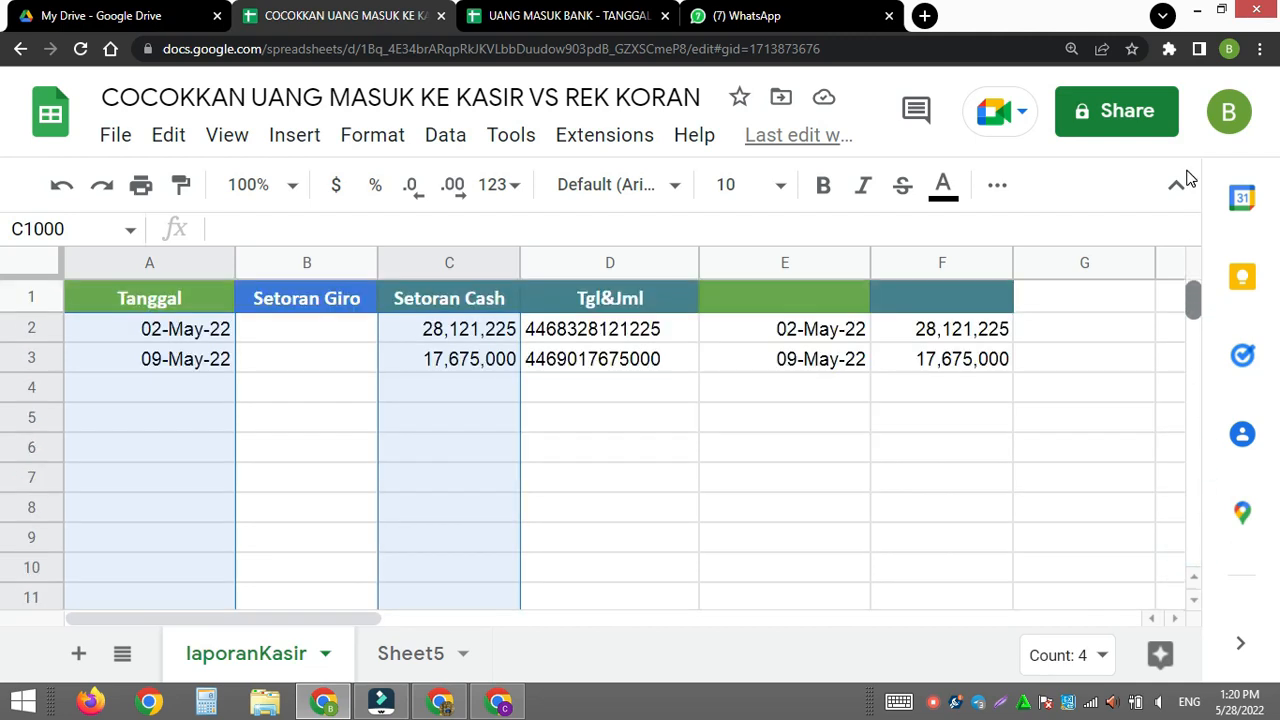
{"action": "scroll", "coordinate": [514, 400], "scroll_direction": "down", "scroll_amount": 7}
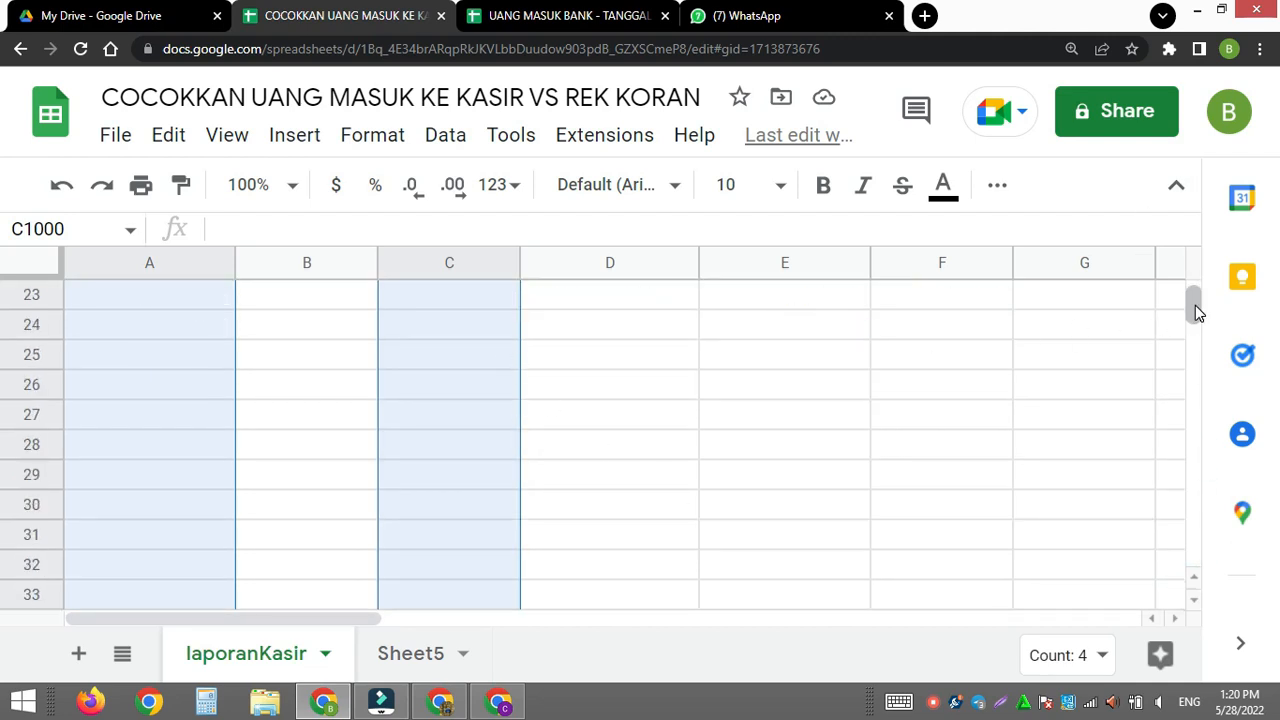
{"action": "left_click_drag", "start_coordinate": [1195, 305], "coordinate": [1192, 276]}
{"action": "left_click", "coordinate": [429, 329]}
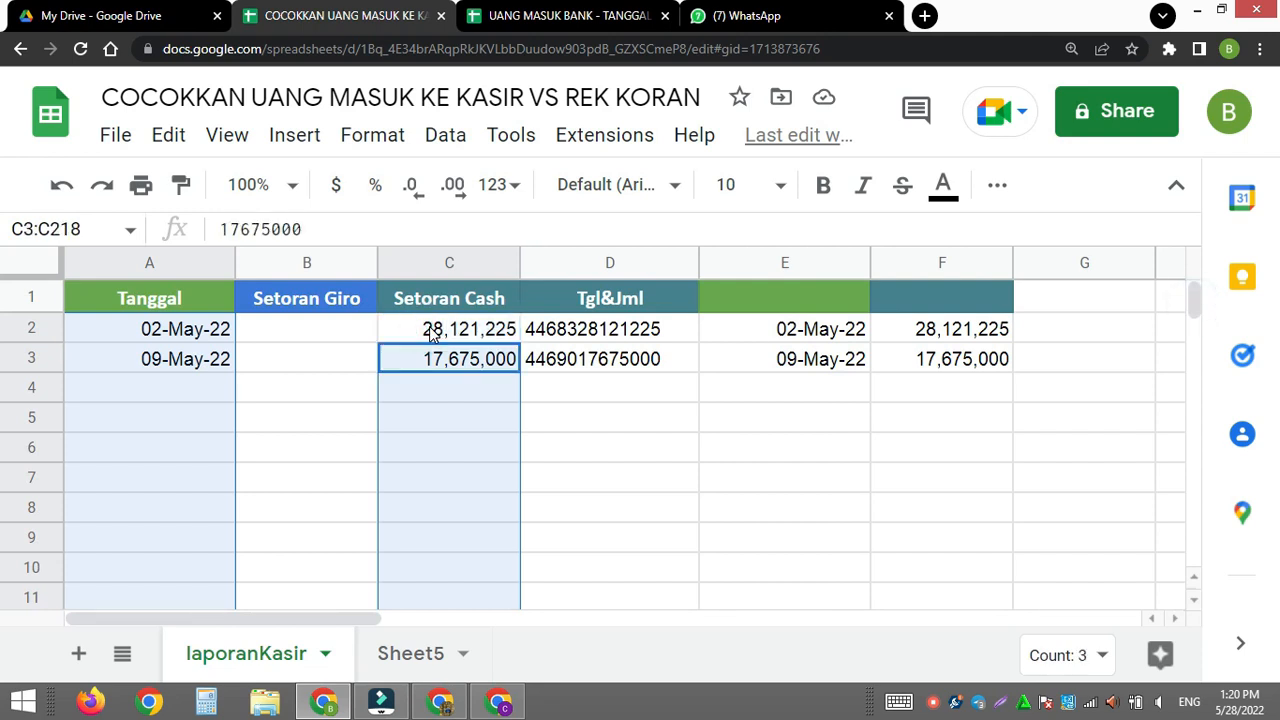
- Clear the multi-range selection and reselect only the Tanggal cells A2:A1000
{"action": "left_click", "coordinate": [460, 333]}
{"action": "left_click", "coordinate": [143, 330]}
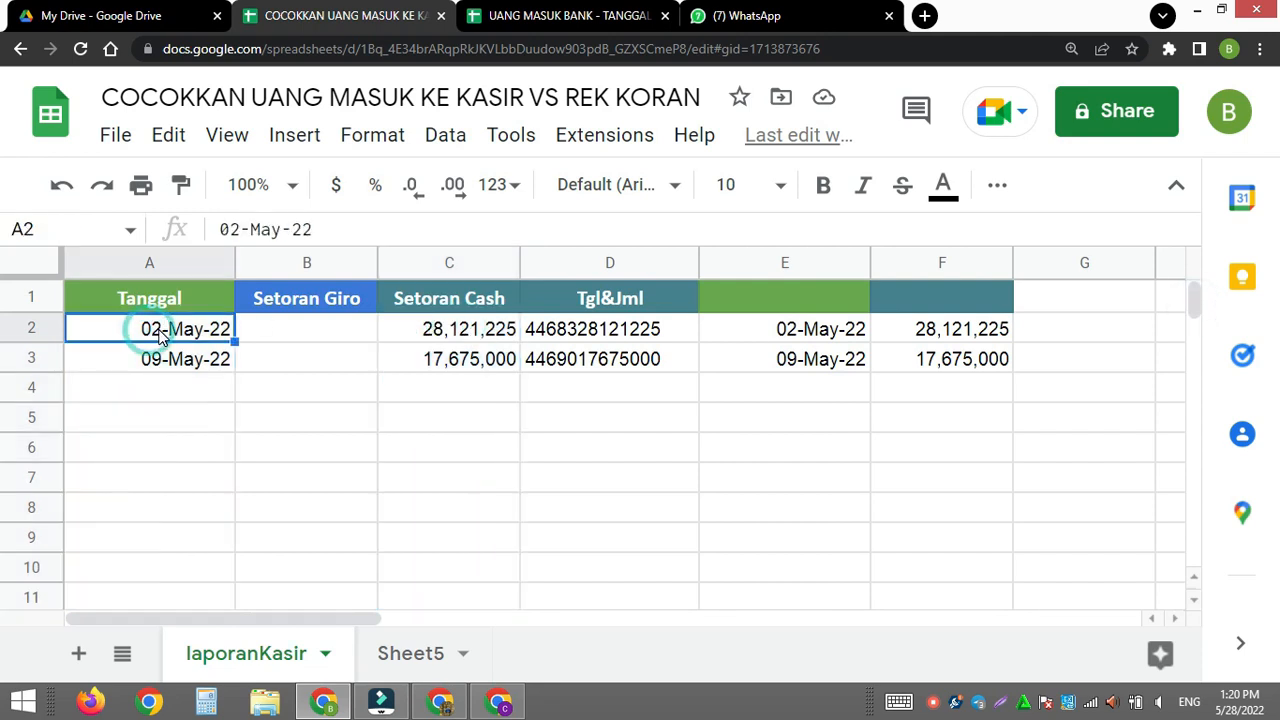
{"action": "left_click", "coordinate": [218, 391], "text": "shift"}
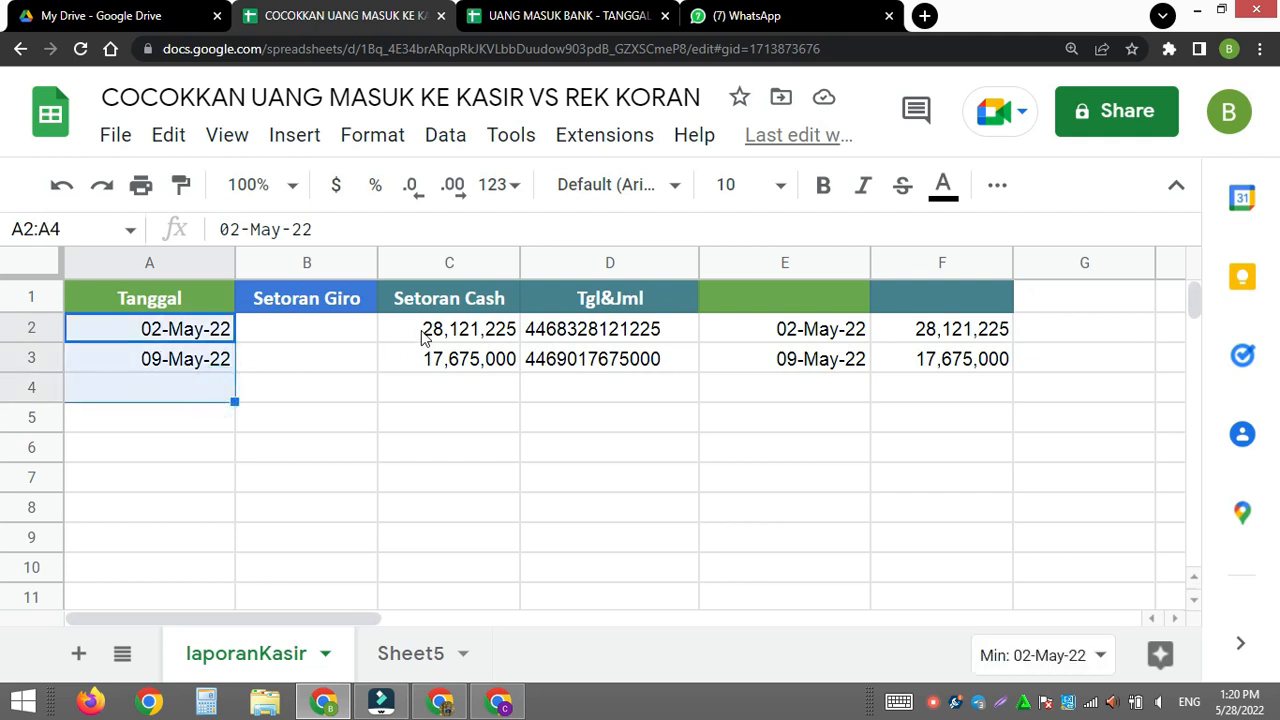
{"action": "left_click", "coordinate": [457, 337], "text": "shift"}
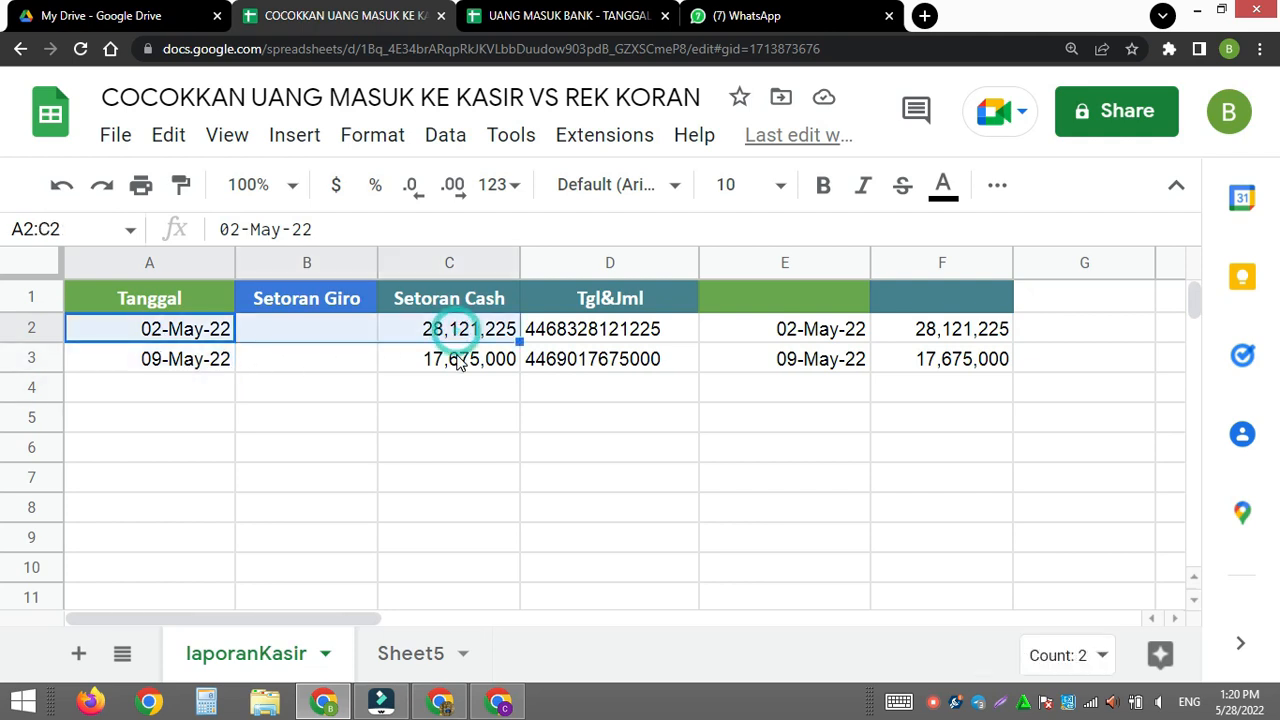
{"action": "left_click", "coordinate": [194, 397], "text": "shift"}
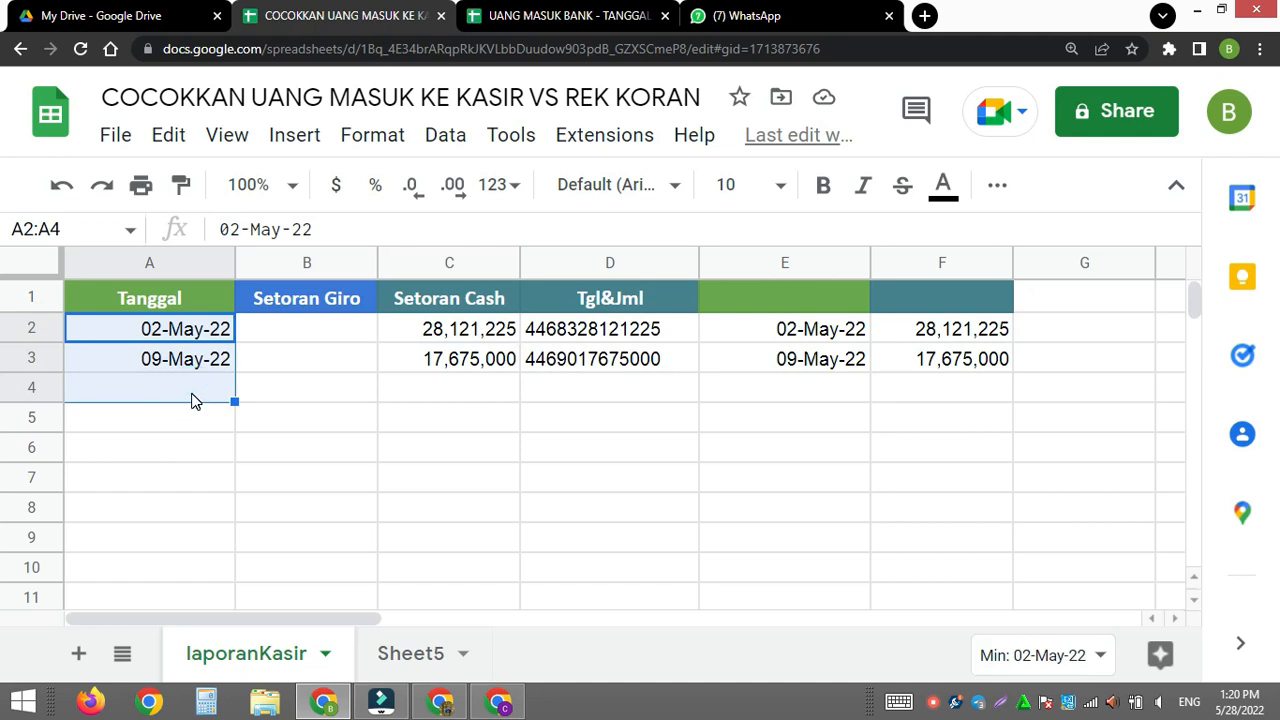
{"action": "key", "text": "ctrl+shift+Down"}
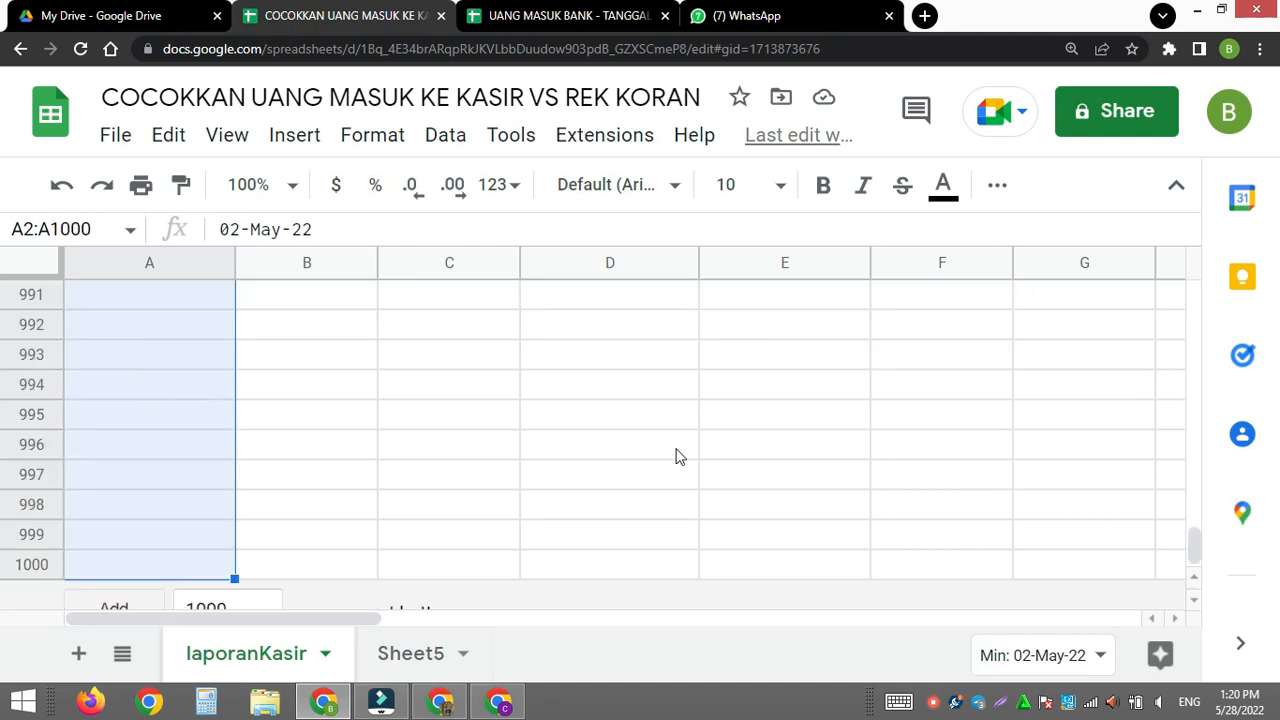
{"action": "left_click_drag", "start_coordinate": [1196, 548], "coordinate": [1169, 269]}
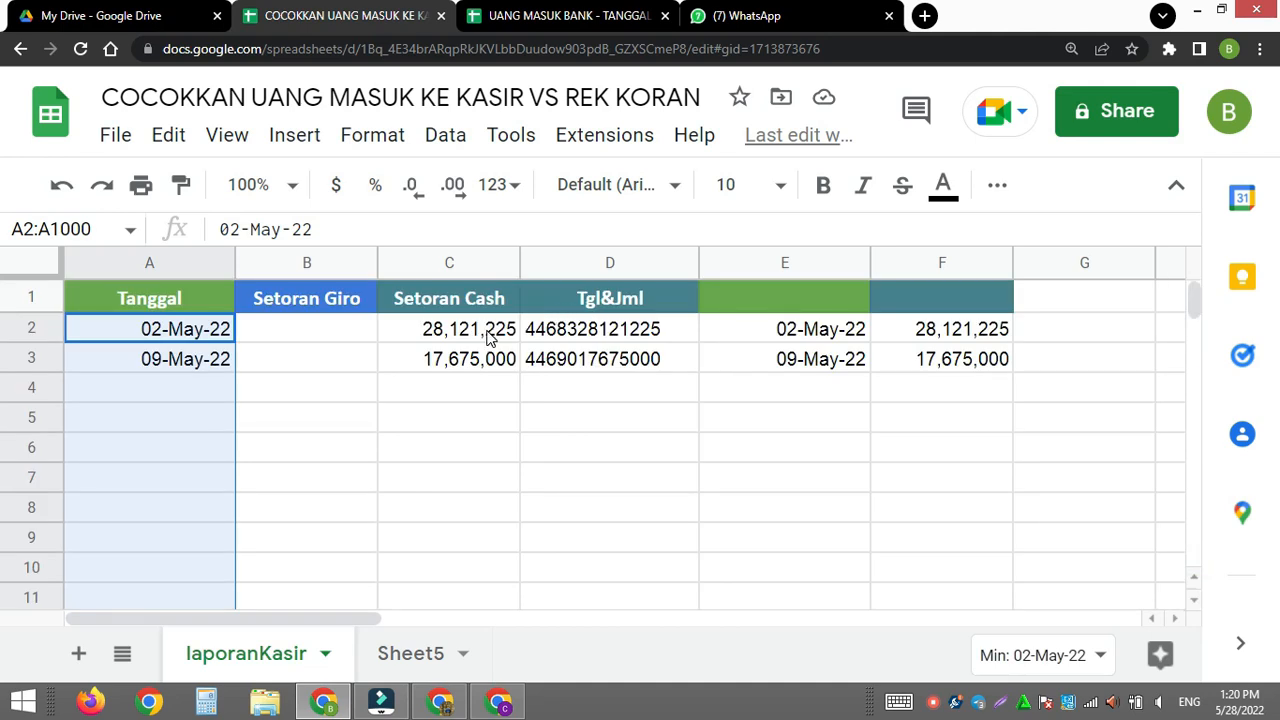
- Select the Setoran Cash cells C2:C1000
{"action": "left_click_drag", "start_coordinate": [487, 337], "coordinate": [524, 710]}
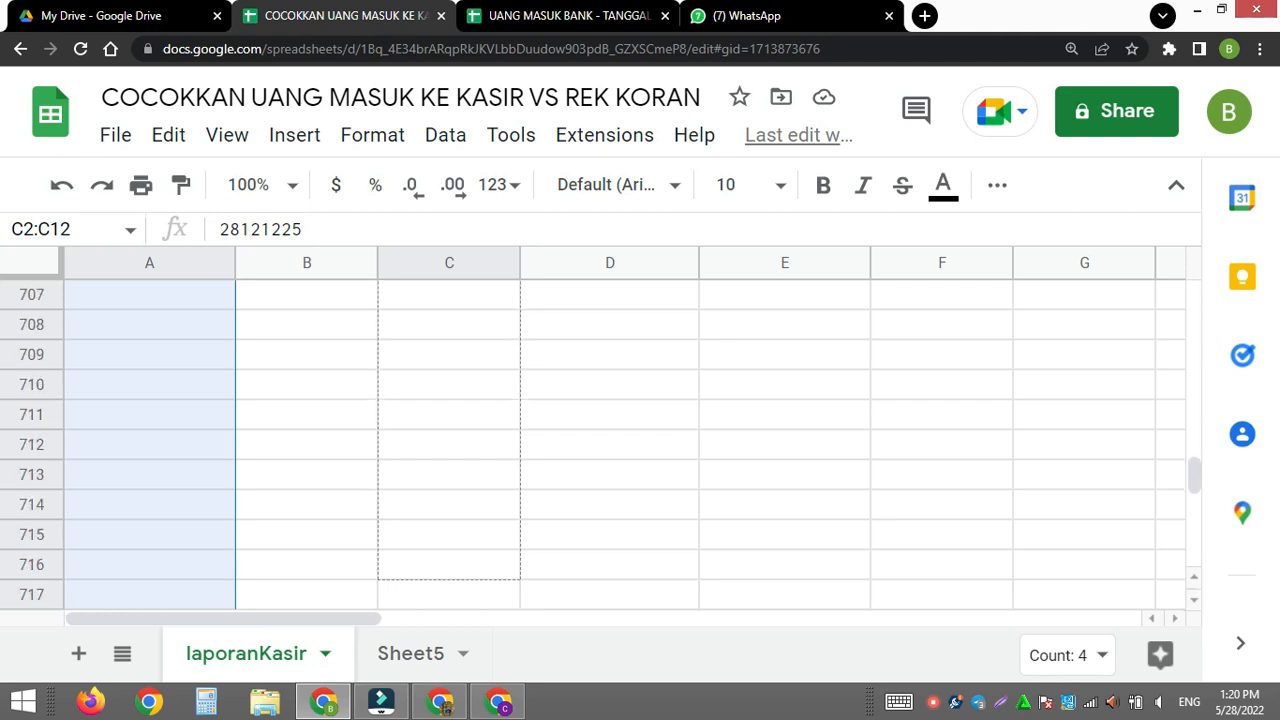
{"action": "left_click_drag", "start_coordinate": [524, 710], "coordinate": [524, 710]}
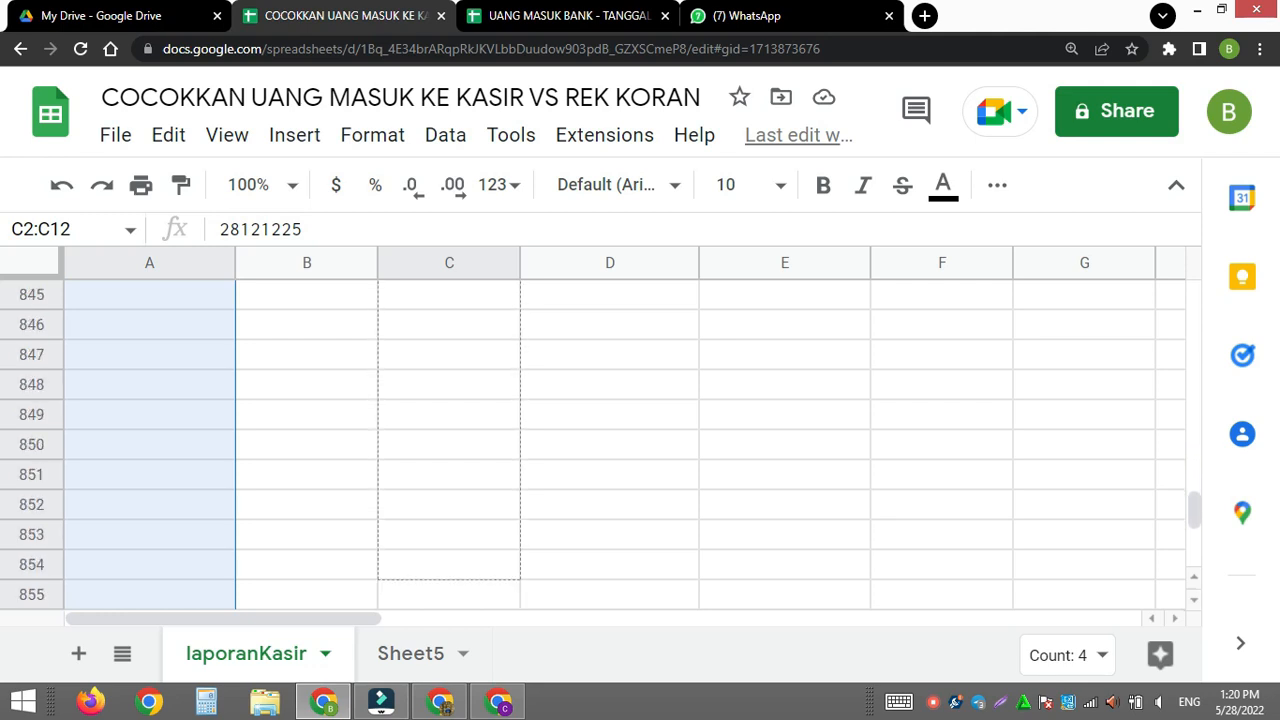
{"action": "left_click_drag", "start_coordinate": [524, 710], "coordinate": [524, 710]}
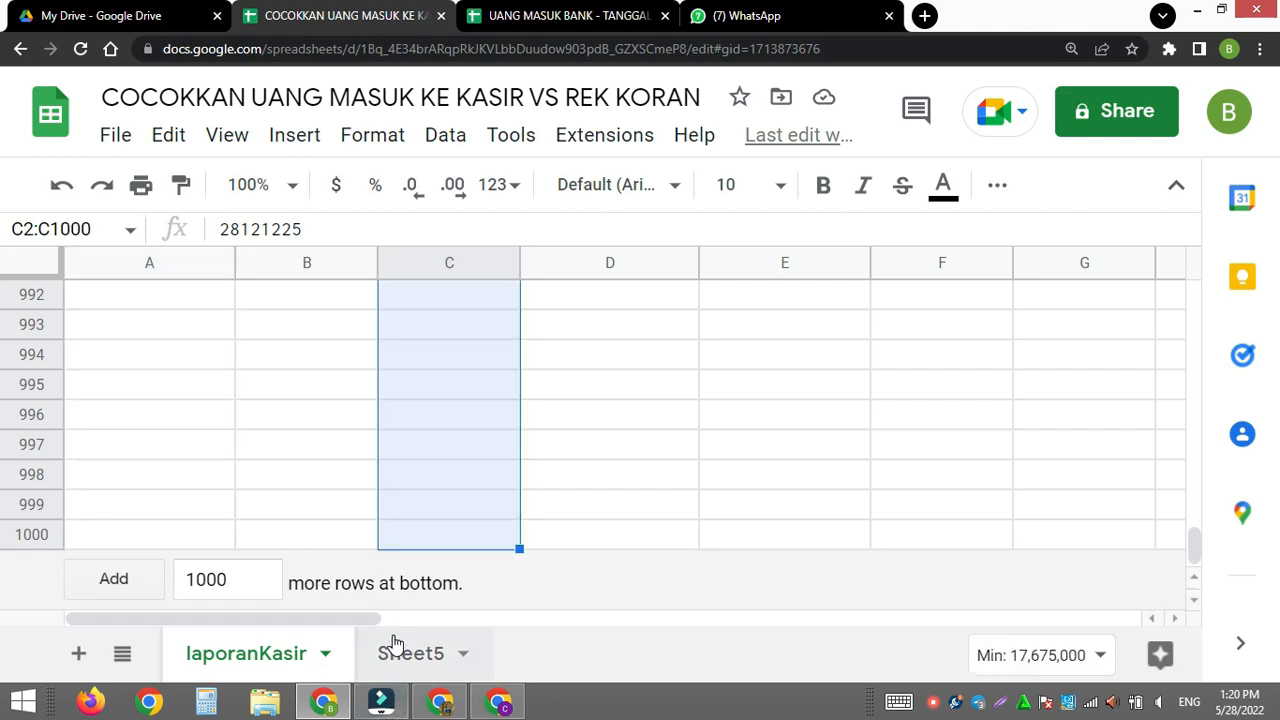
{"action": "left_click_drag", "start_coordinate": [1193, 540], "coordinate": [1134, 195]}
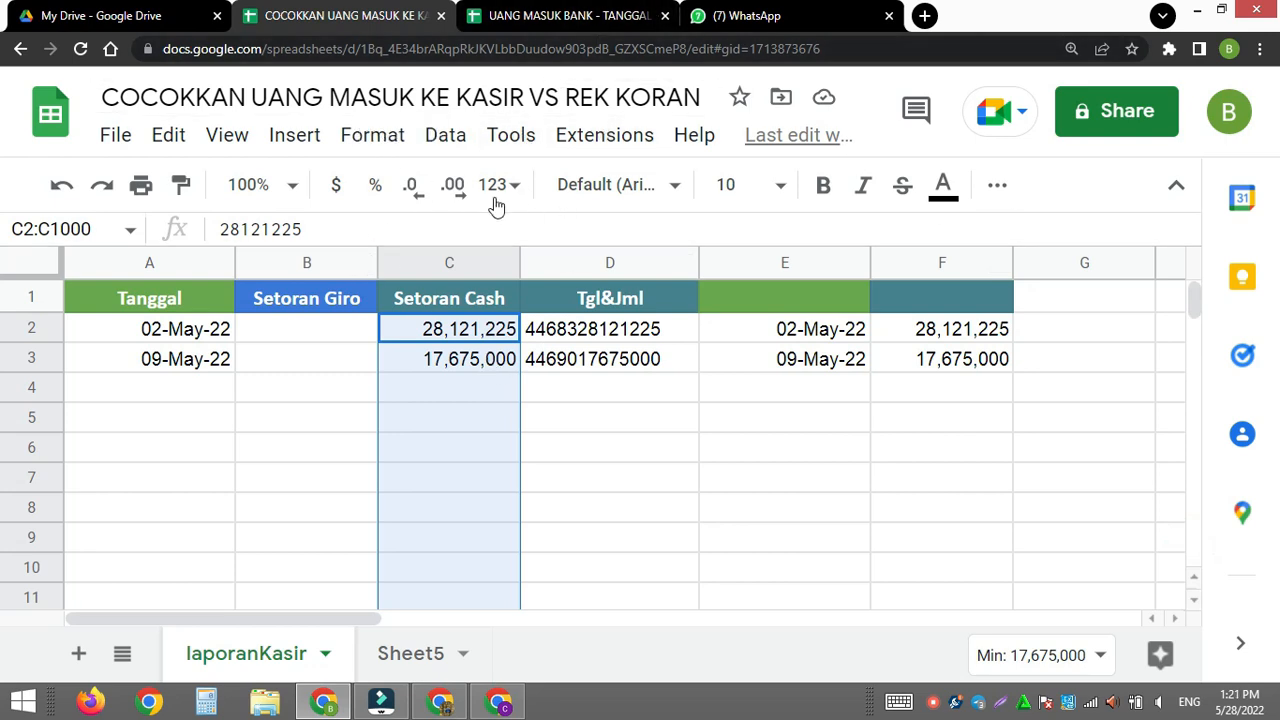
- Start a conditional format rule for C2:C1000 and review its range, condition and formatting style
{"action": "left_click", "coordinate": [381, 142]}
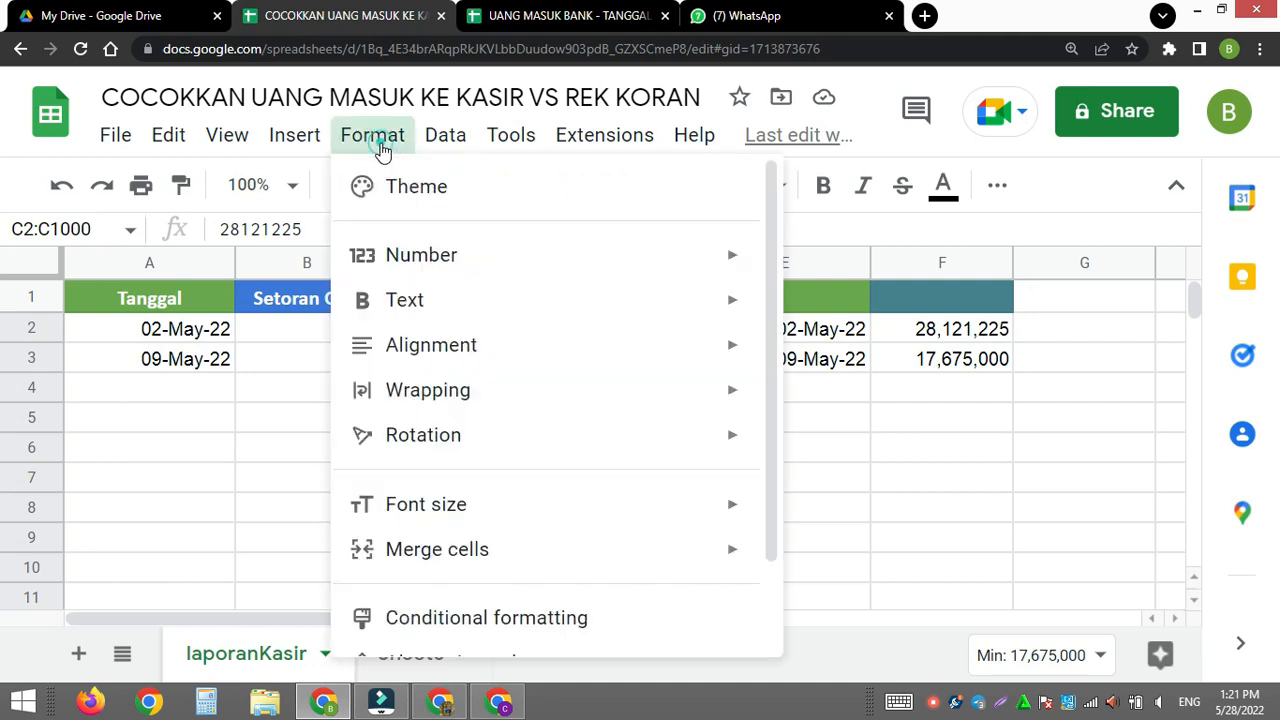
{"action": "left_click", "coordinate": [469, 625]}
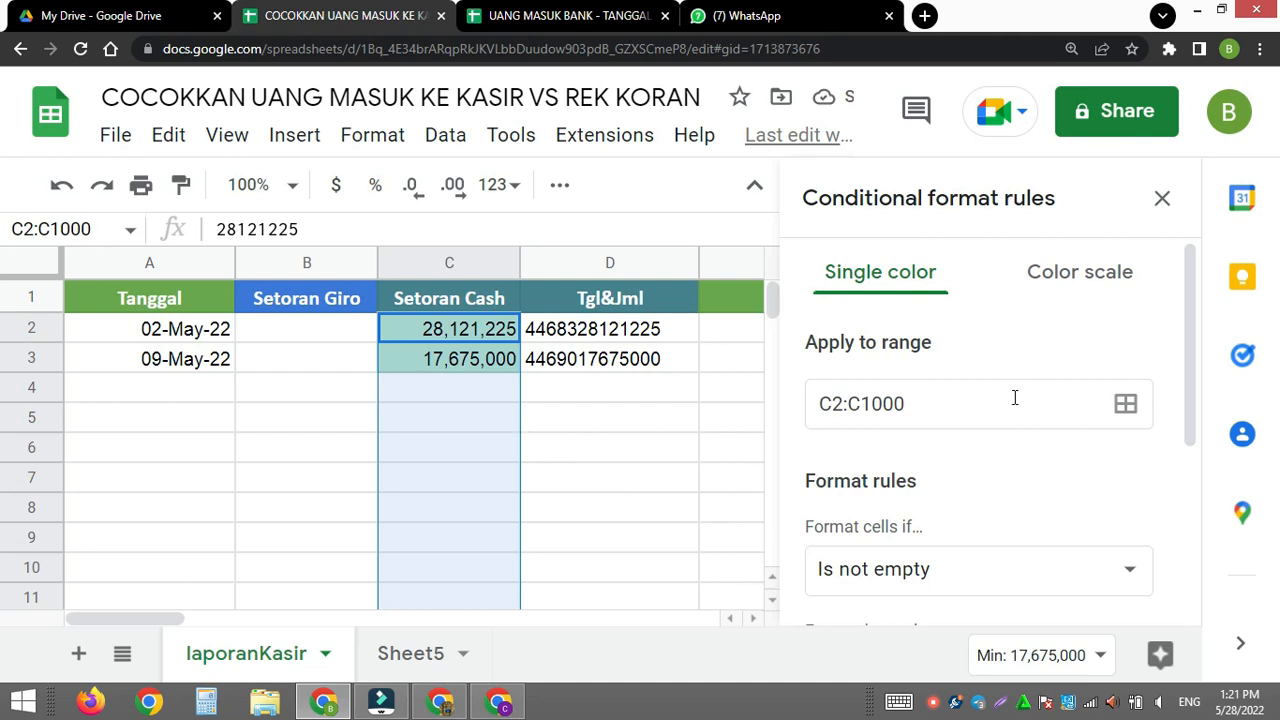
{"action": "scroll", "coordinate": [1015, 378], "scroll_direction": "down", "scroll_amount": 3}
{"action": "scroll", "coordinate": [1075, 410], "scroll_direction": "up", "scroll_amount": 2}
{"action": "scroll", "coordinate": [1095, 450], "scroll_direction": "down", "scroll_amount": 2}
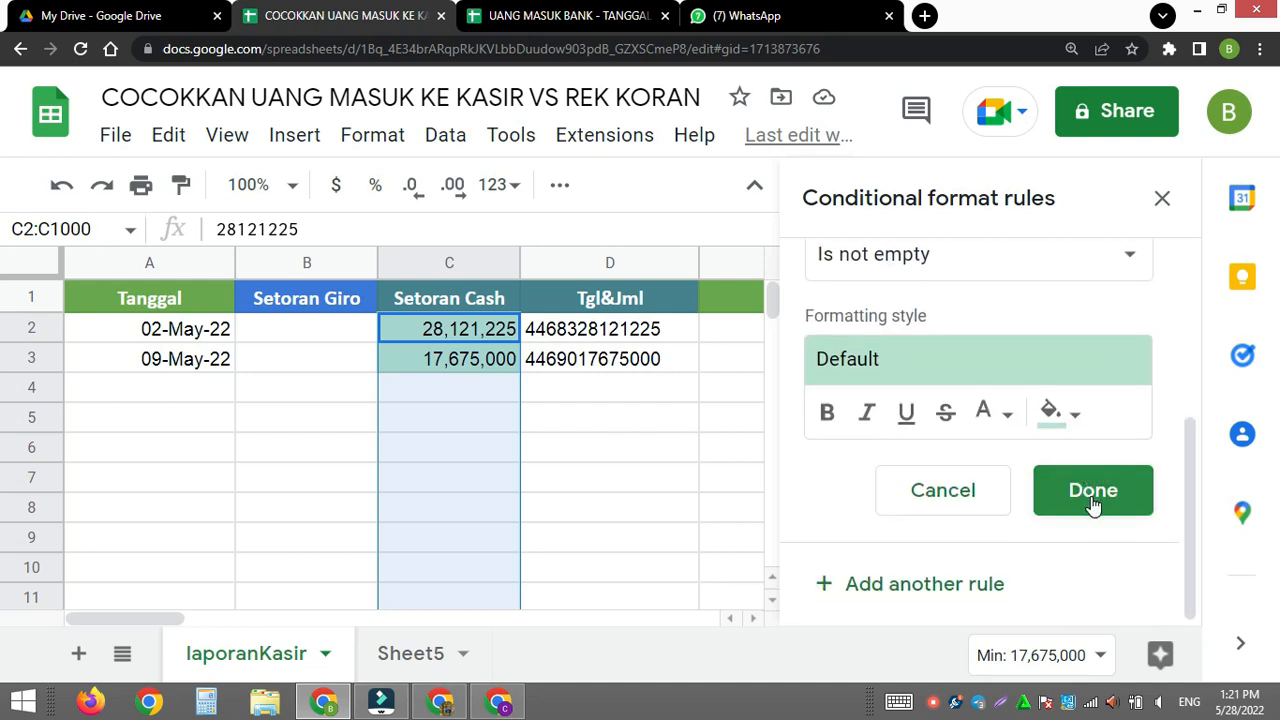
{"action": "scroll", "coordinate": [1077, 449], "scroll_direction": "up", "scroll_amount": 3}
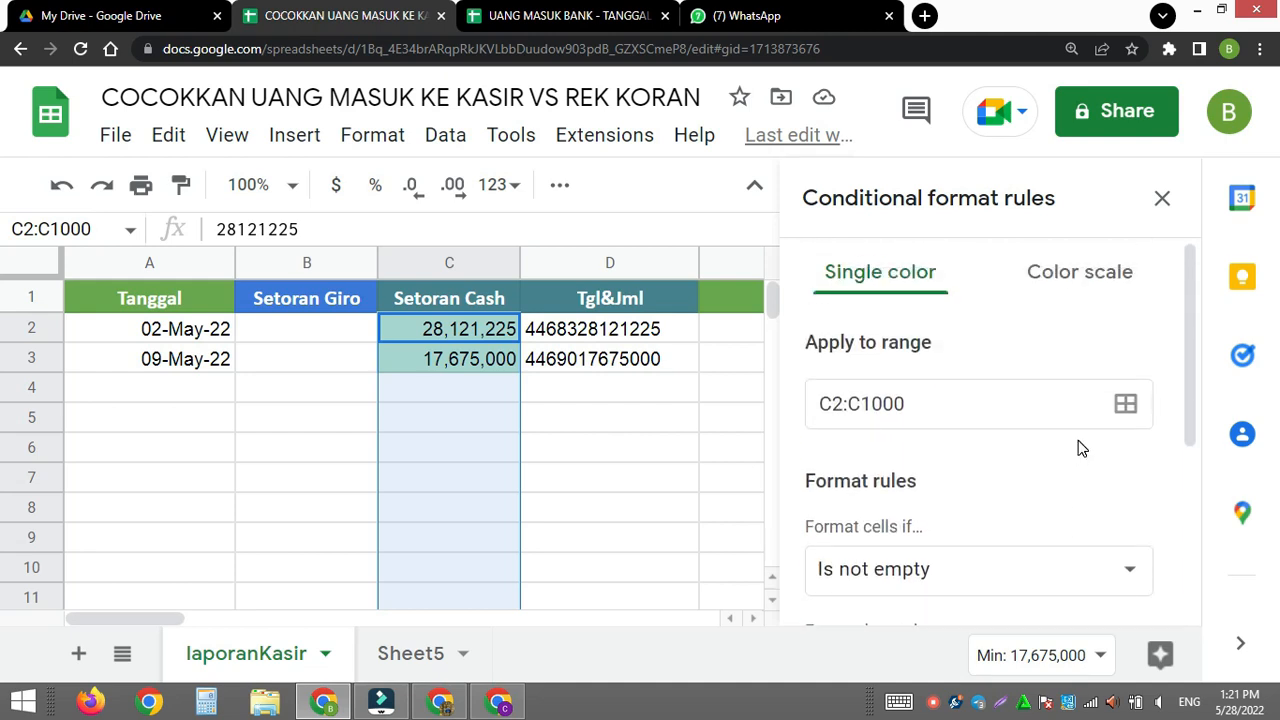
{"action": "scroll", "coordinate": [838, 421], "scroll_direction": "down", "scroll_amount": 2}
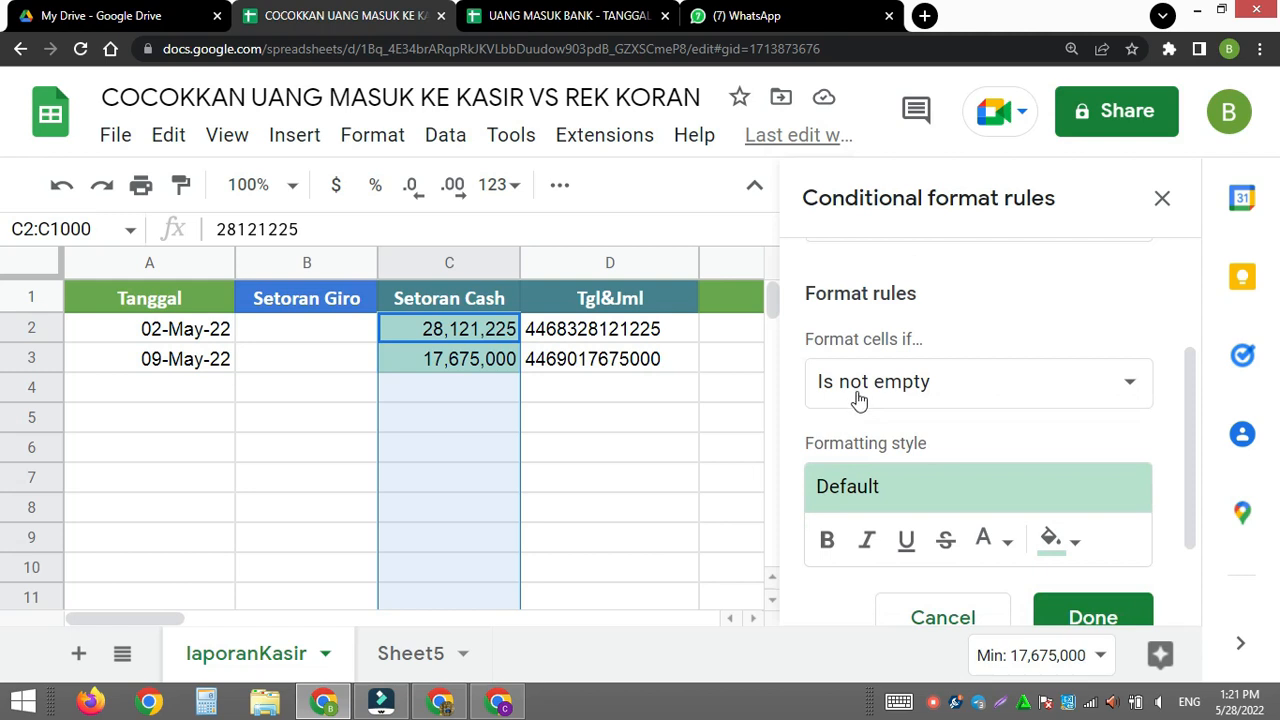
{"action": "scroll", "coordinate": [870, 380], "scroll_direction": "up", "scroll_amount": 2}
{"action": "scroll", "coordinate": [884, 365], "scroll_direction": "down", "scroll_amount": 1}
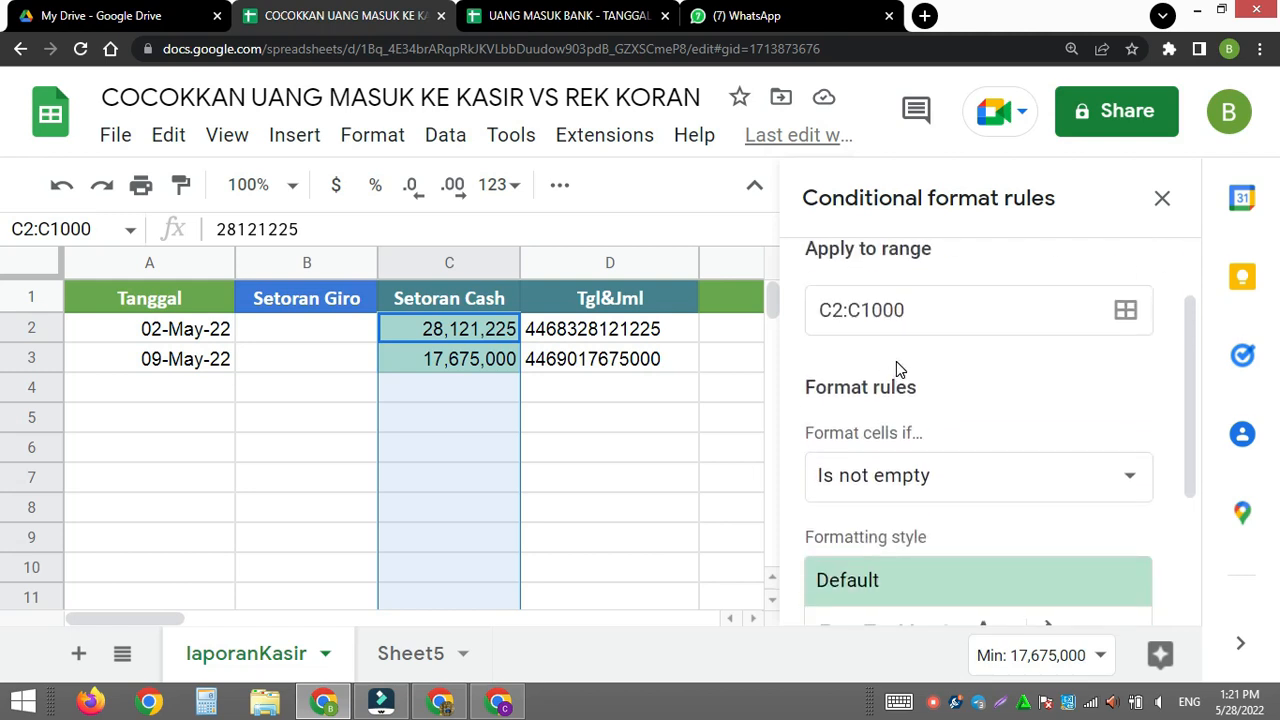
{"action": "scroll", "coordinate": [896, 361], "scroll_direction": "down", "scroll_amount": 1}
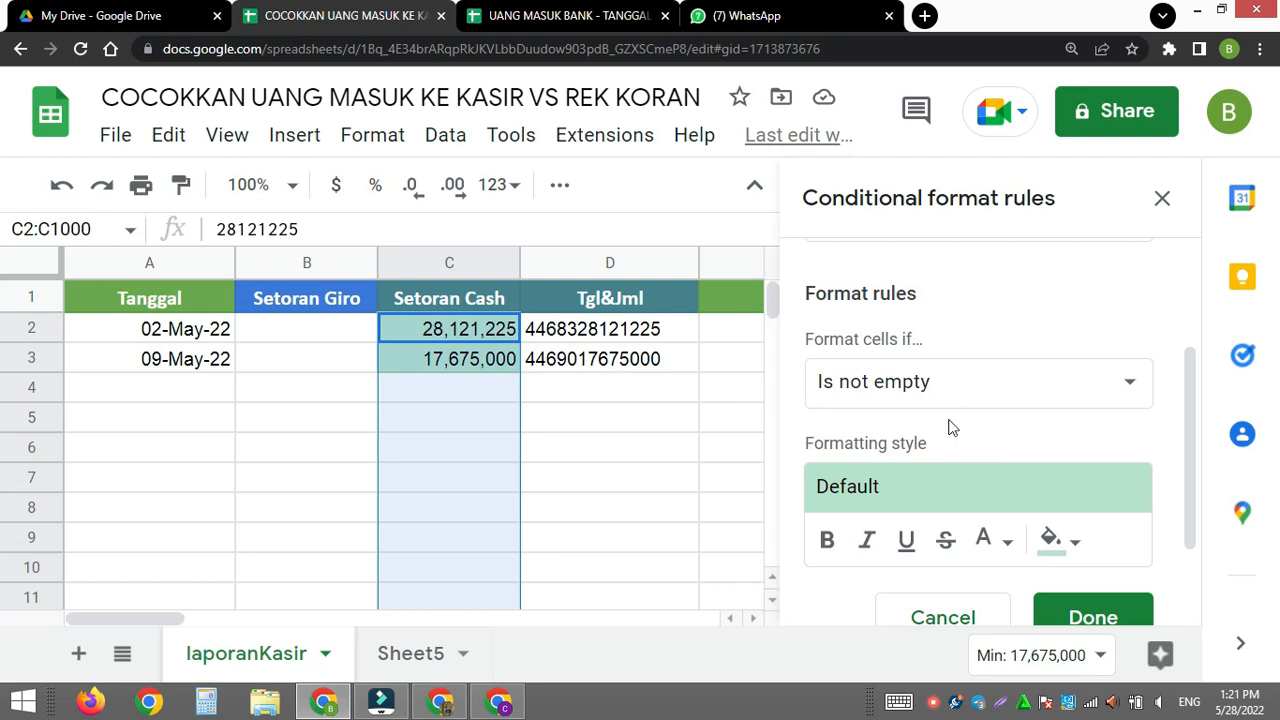
{"action": "scroll", "coordinate": [950, 428], "scroll_direction": "down", "scroll_amount": 1}
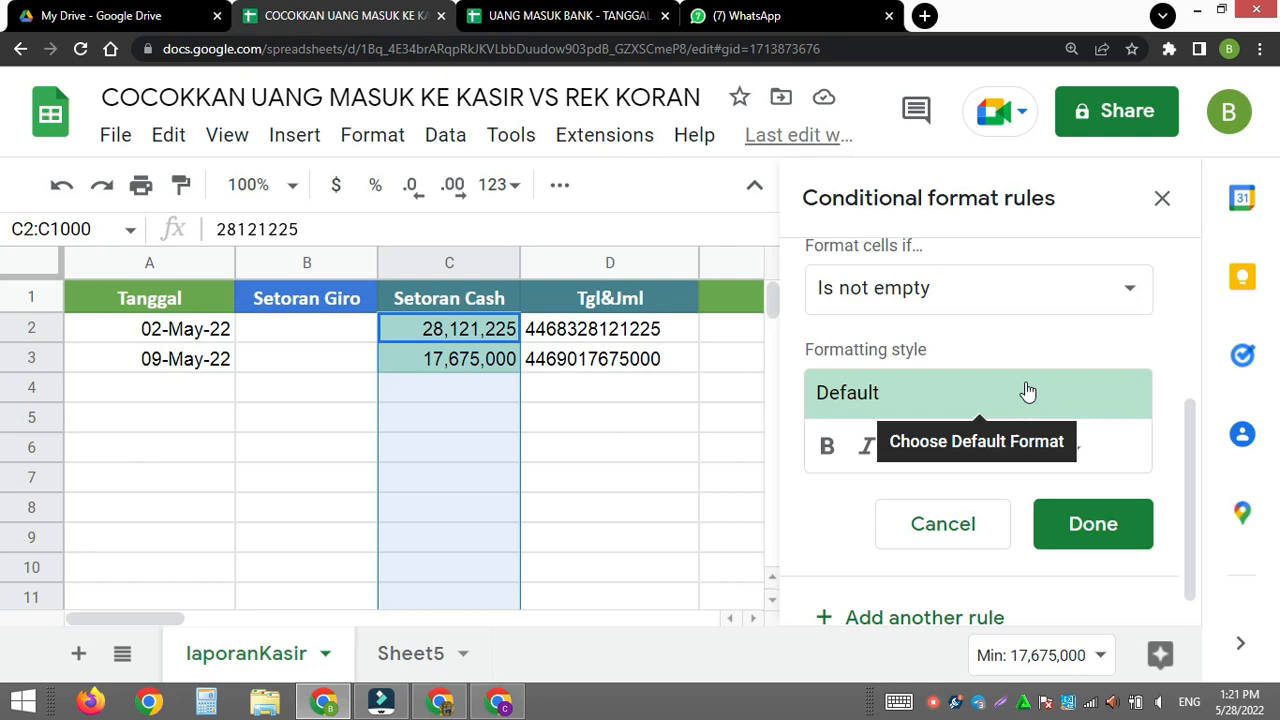
- Set the Setoran Cash rule's condition to Custom formula is
{"action": "left_click", "coordinate": [1128, 288]}
{"action": "left_click_drag", "start_coordinate": [1084, 362], "coordinate": [1050, 652]}
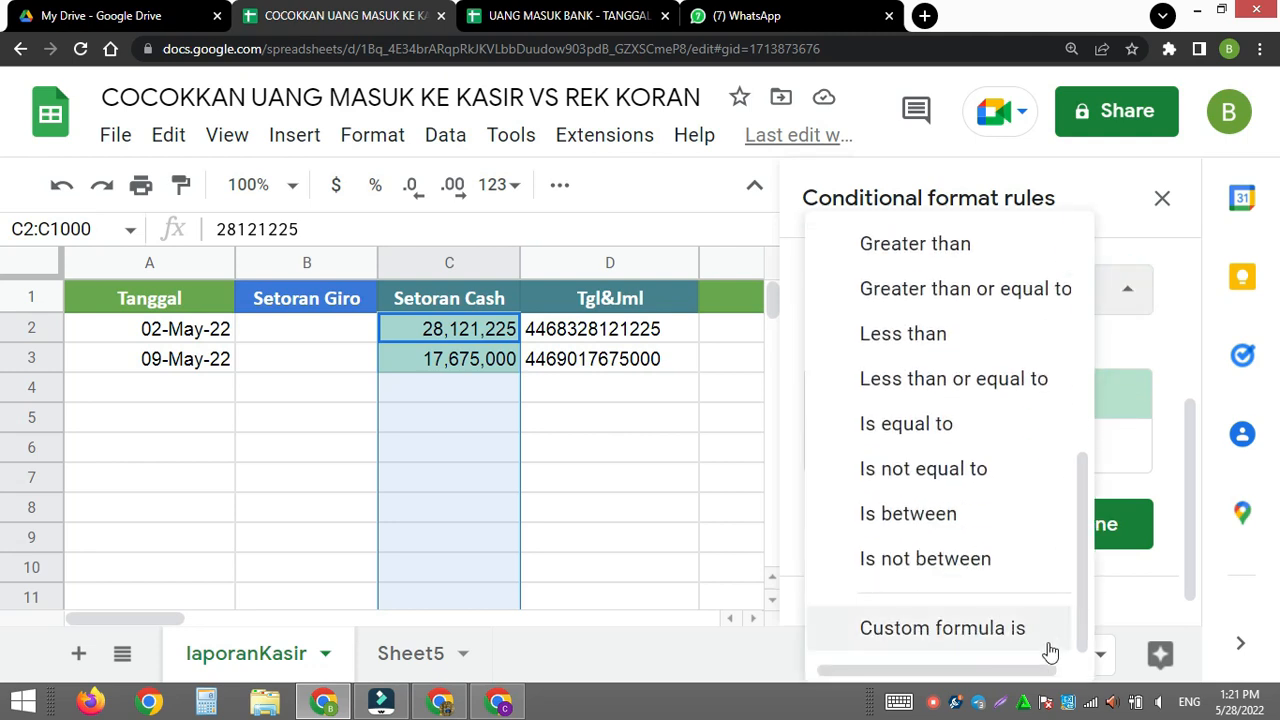
{"action": "left_click", "coordinate": [980, 638]}
{"action": "scroll", "coordinate": [1010, 420], "scroll_direction": "down", "scroll_amount": 1}
{"action": "scroll", "coordinate": [1010, 422], "scroll_direction": "down", "scroll_amount": 1}
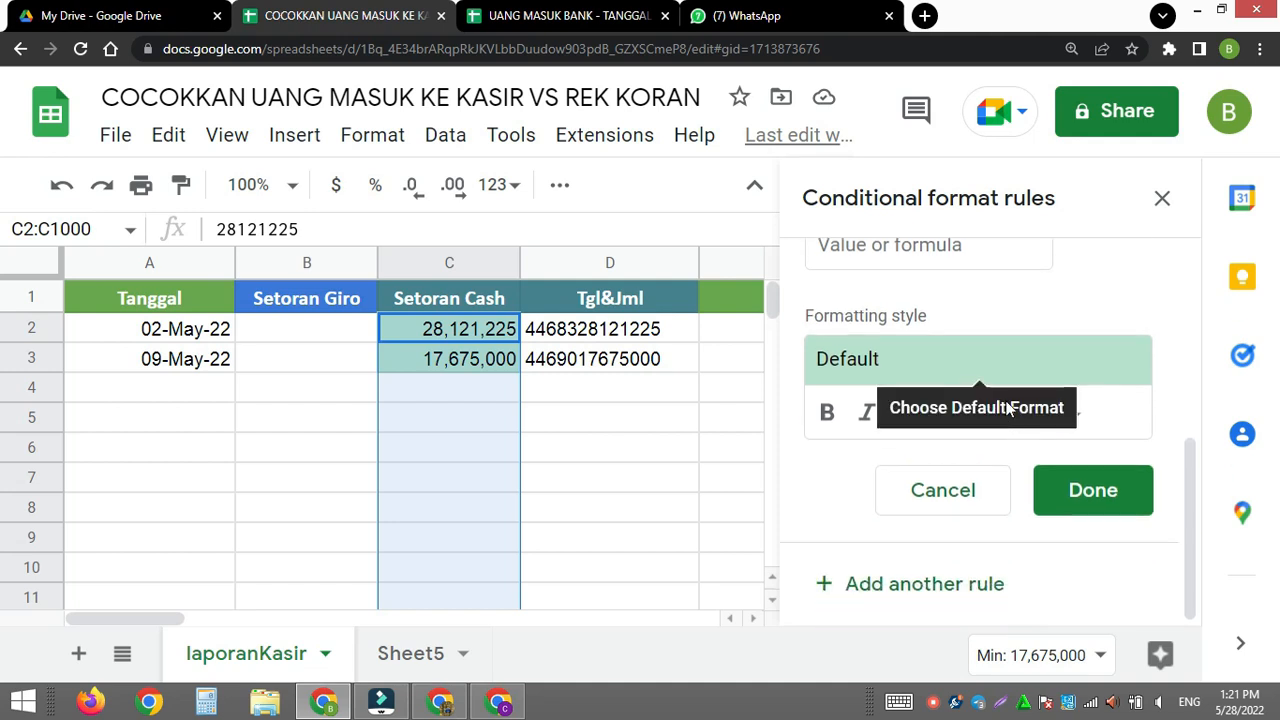
- Begin the rule's custom formula with the date comparison =AND($A2=$E2, for columns A and E
{"action": "left_click", "coordinate": [894, 260]}
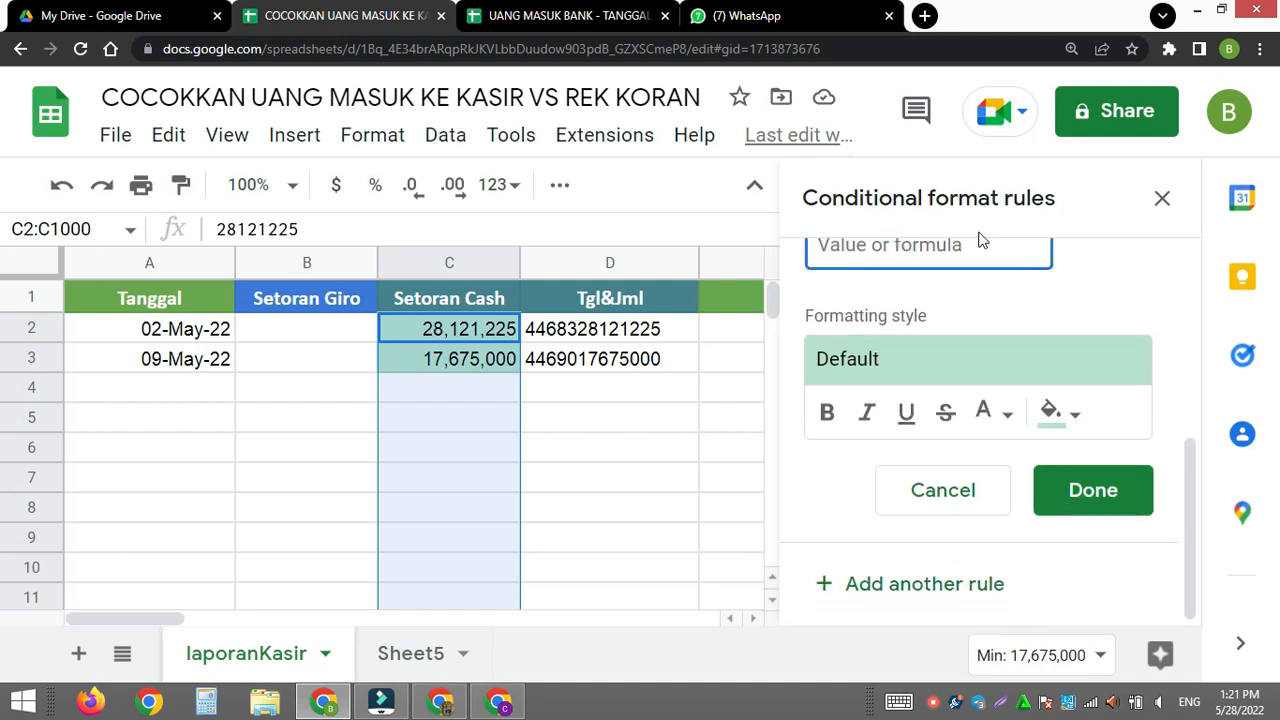
{"action": "scroll", "coordinate": [924, 320], "scroll_direction": "up", "scroll_amount": 2}
{"action": "scroll", "coordinate": [924, 320], "scroll_direction": "up", "scroll_amount": 1}
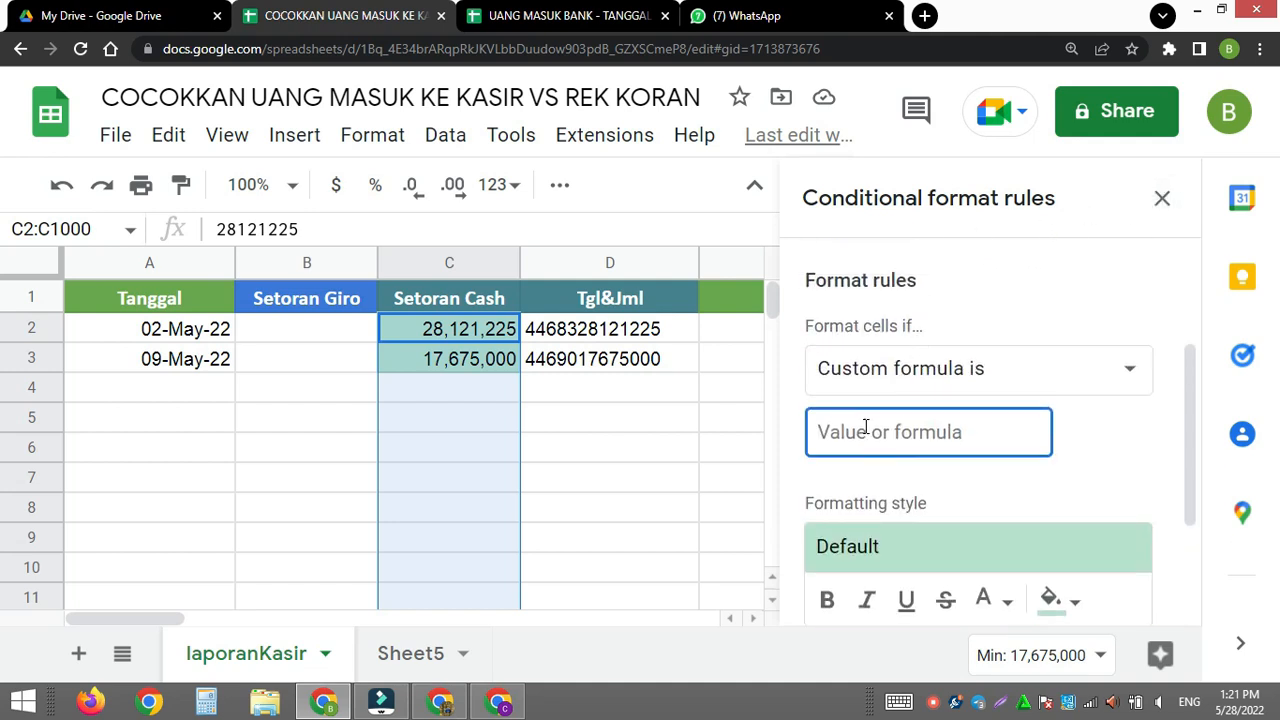
{"action": "type", "text": "="}
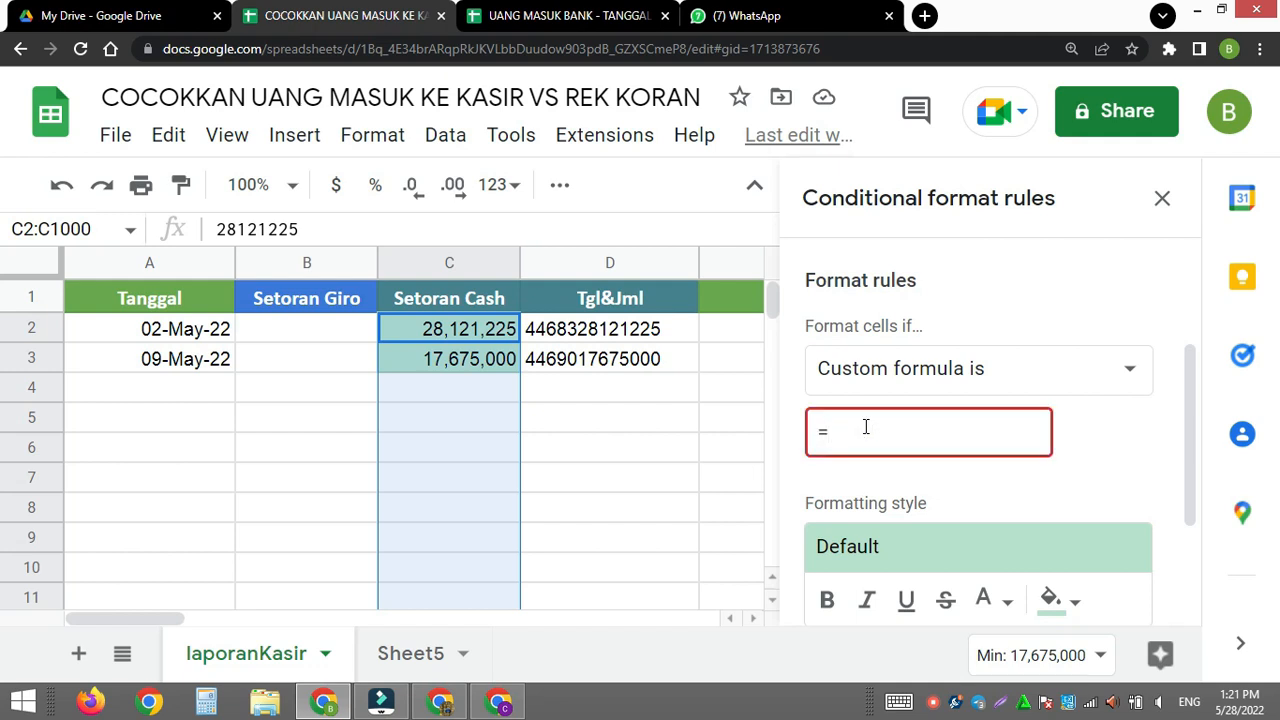
{"action": "type", "text": "AND"}
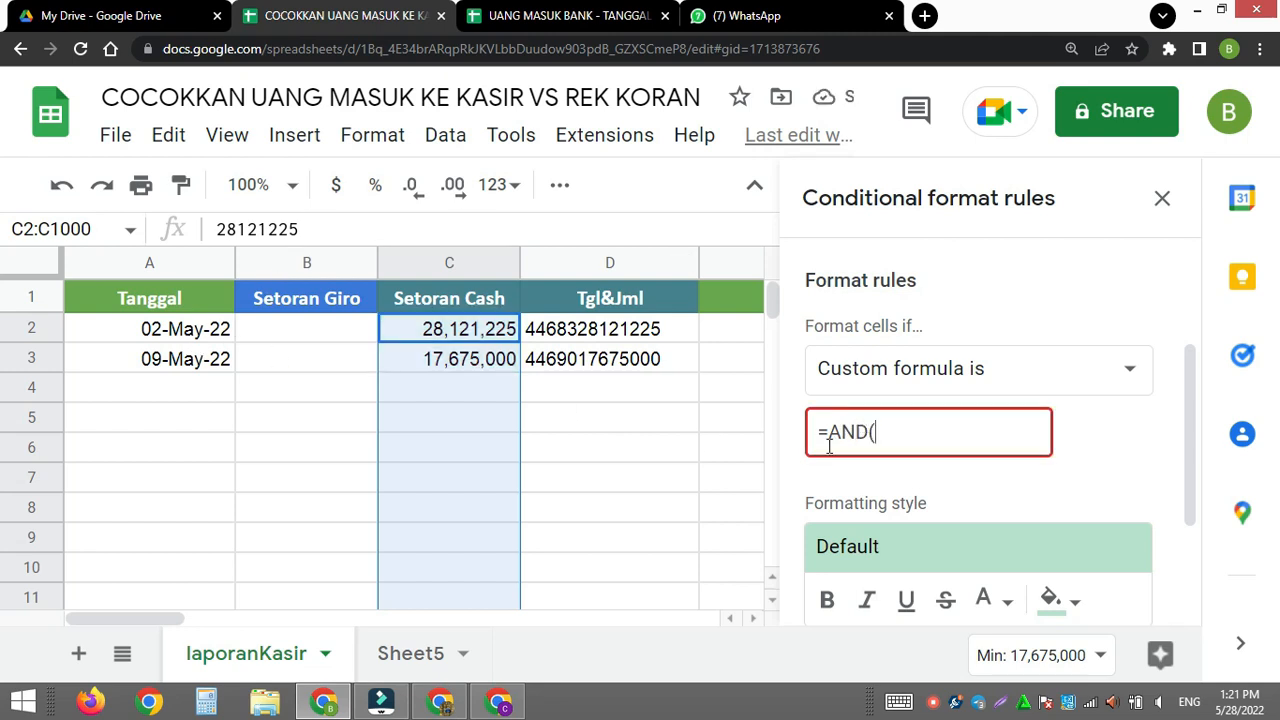
{"action": "type", "text": "($A2="}
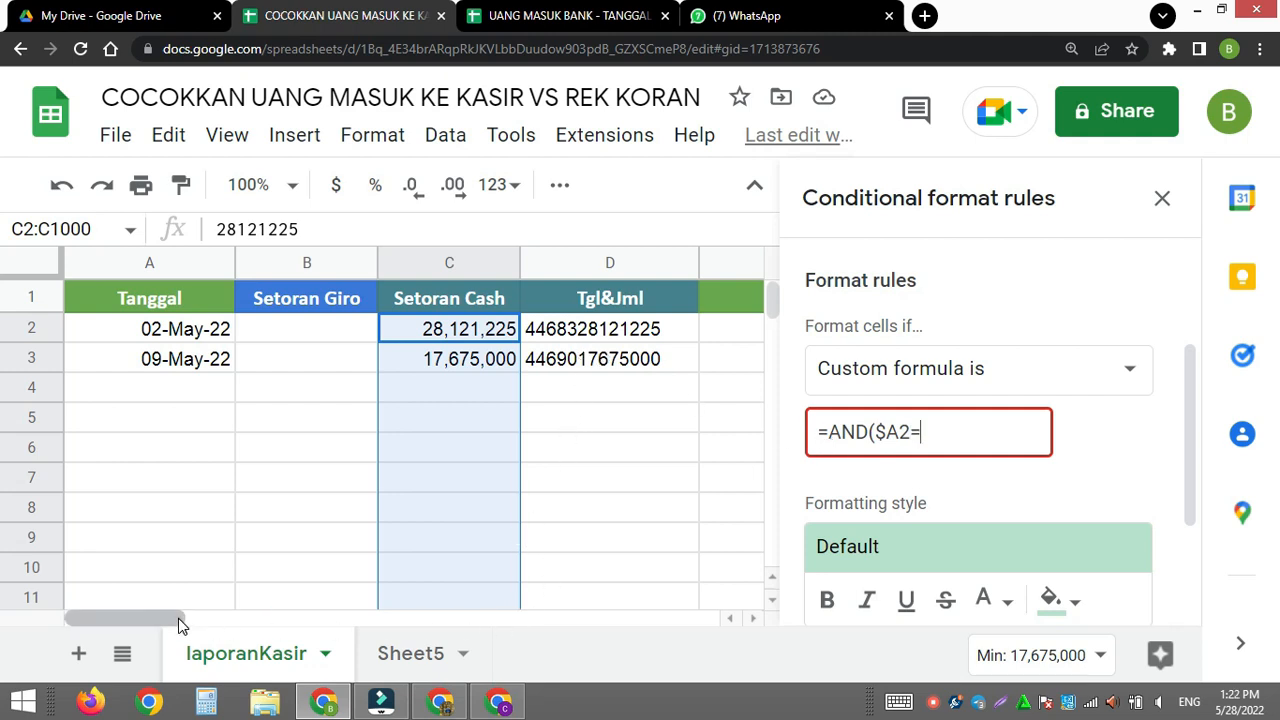
{"action": "left_click_drag", "start_coordinate": [177, 618], "coordinate": [247, 625]}
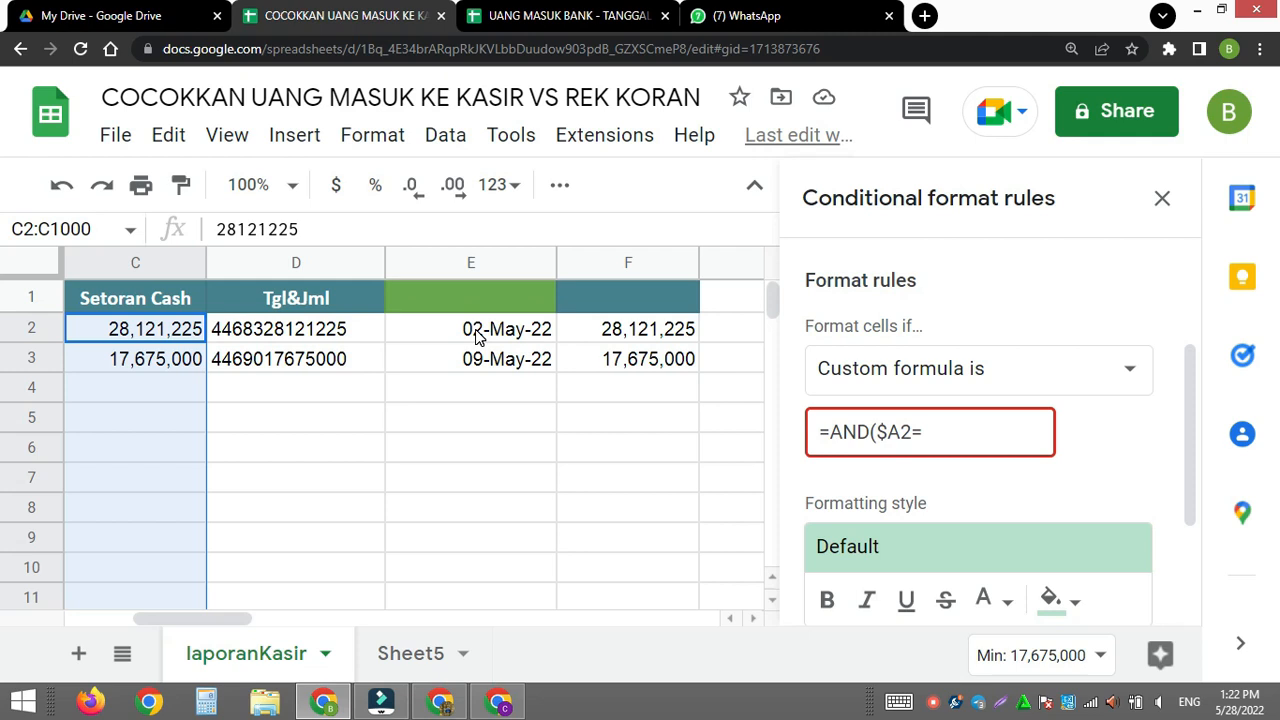
{"action": "left_click", "coordinate": [934, 435]}
{"action": "type", "text": "$E2,"}
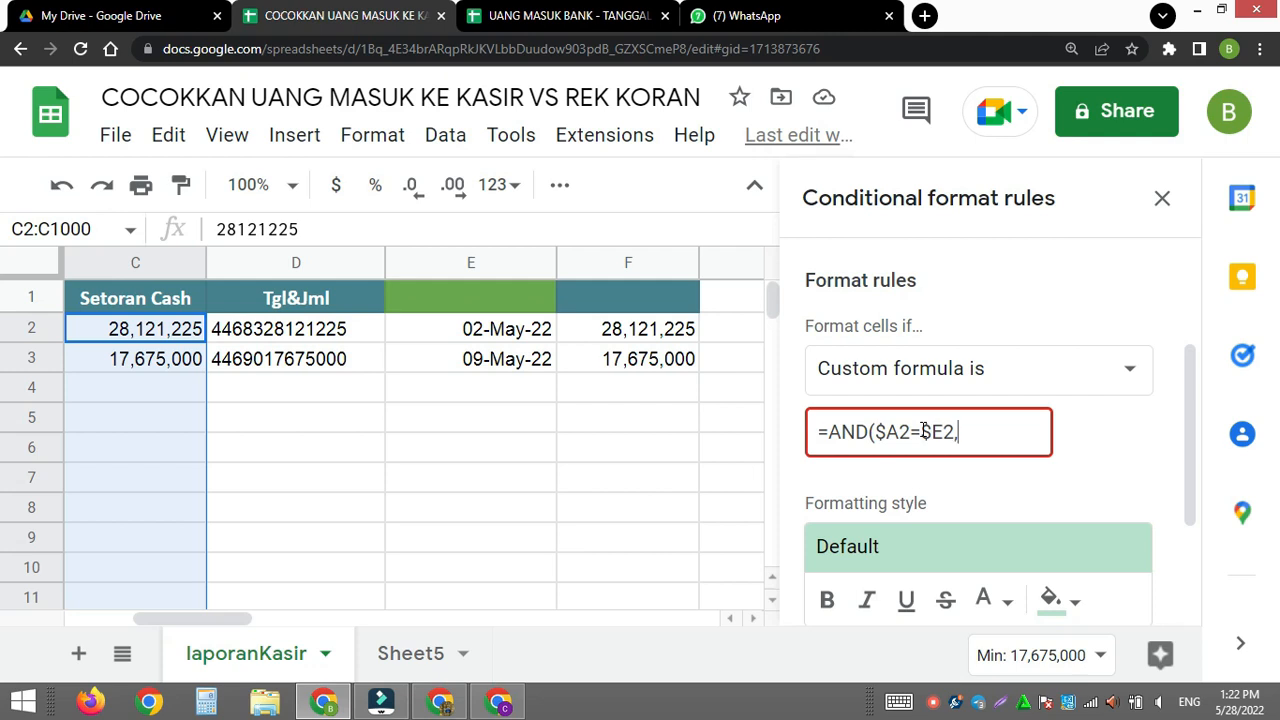
- Add the non-blank date condition $A2<>"", to the rule's custom formula
{"action": "mouse_move", "coordinate": [208, 616]}
{"action": "left_mouse_down"}
{"action": "mouse_move", "coordinate": [130, 622]}
{"action": "mouse_move", "coordinate": [231, 624]}
{"action": "left_mouse_up"}
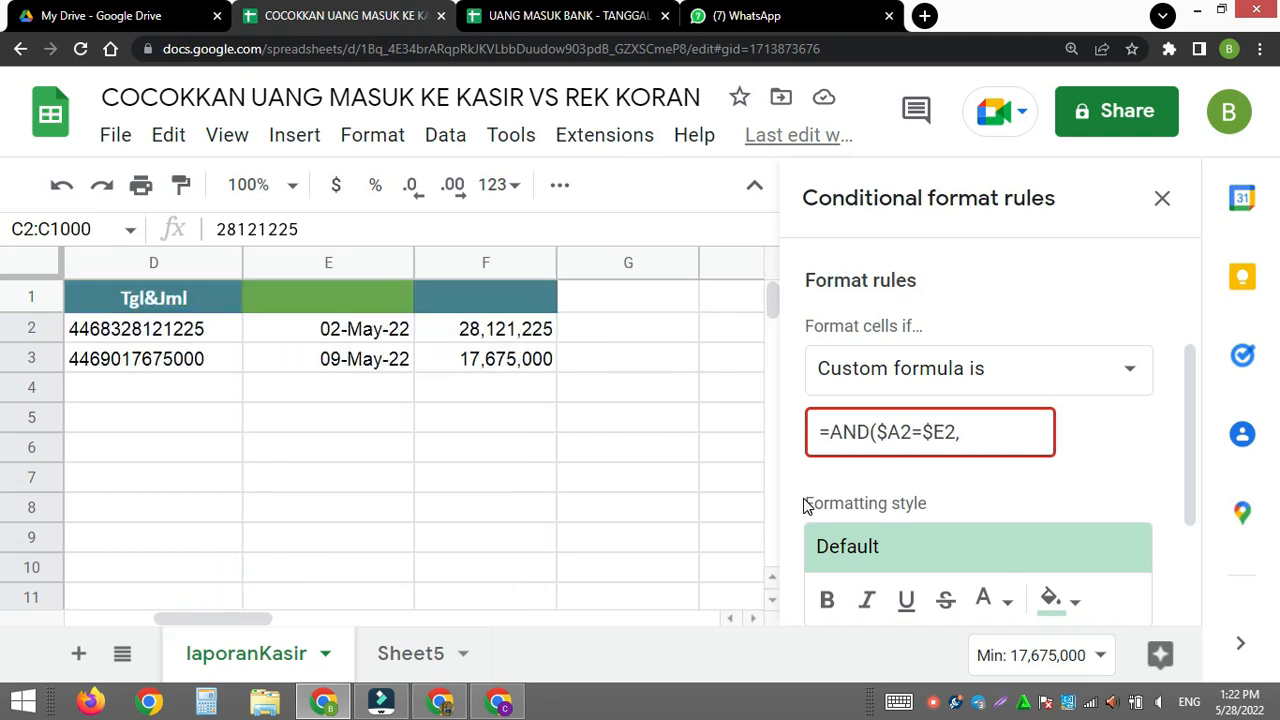
{"action": "left_click", "coordinate": [968, 431]}
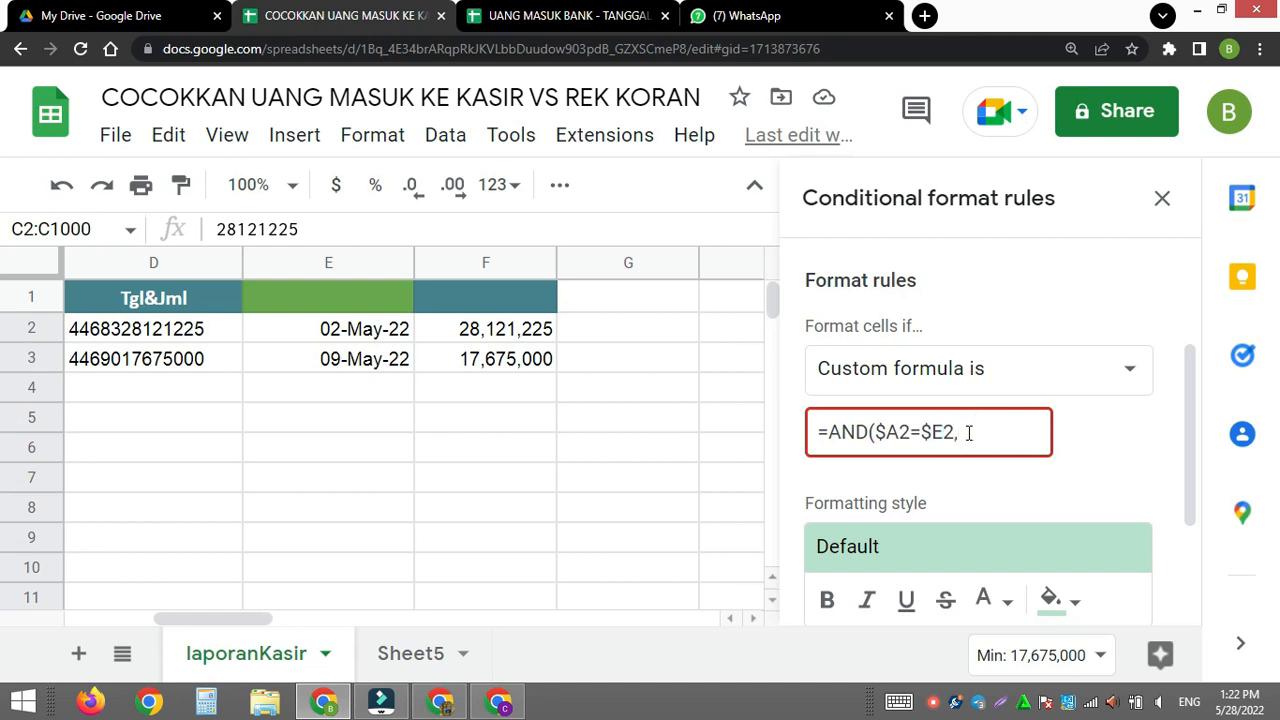
{"action": "type", "text": "$A2<>\"\","}
- Complete the custom formula with the amount comparison $C2=$F2) so it reads =AND($A2=$E2,$A2<>"",$C2=$F2)
{"action": "left_click_drag", "start_coordinate": [250, 617], "coordinate": [192, 615]}
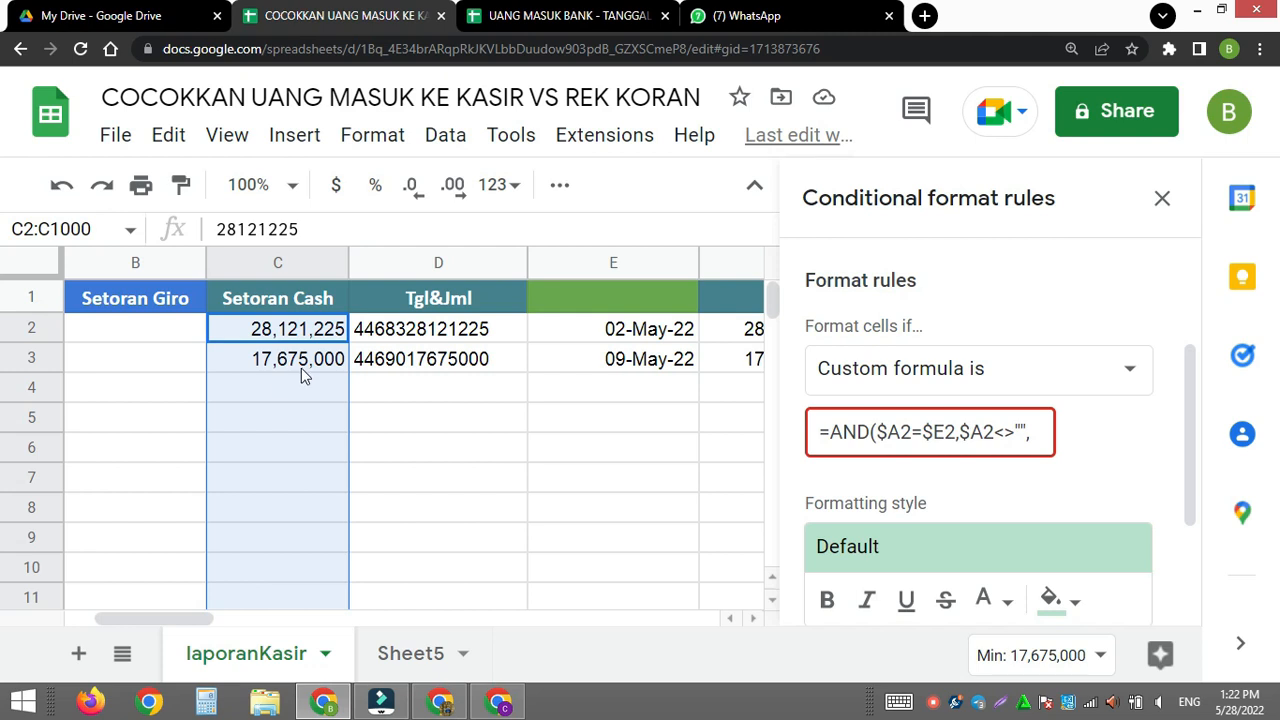
{"action": "left_click", "coordinate": [1036, 431]}
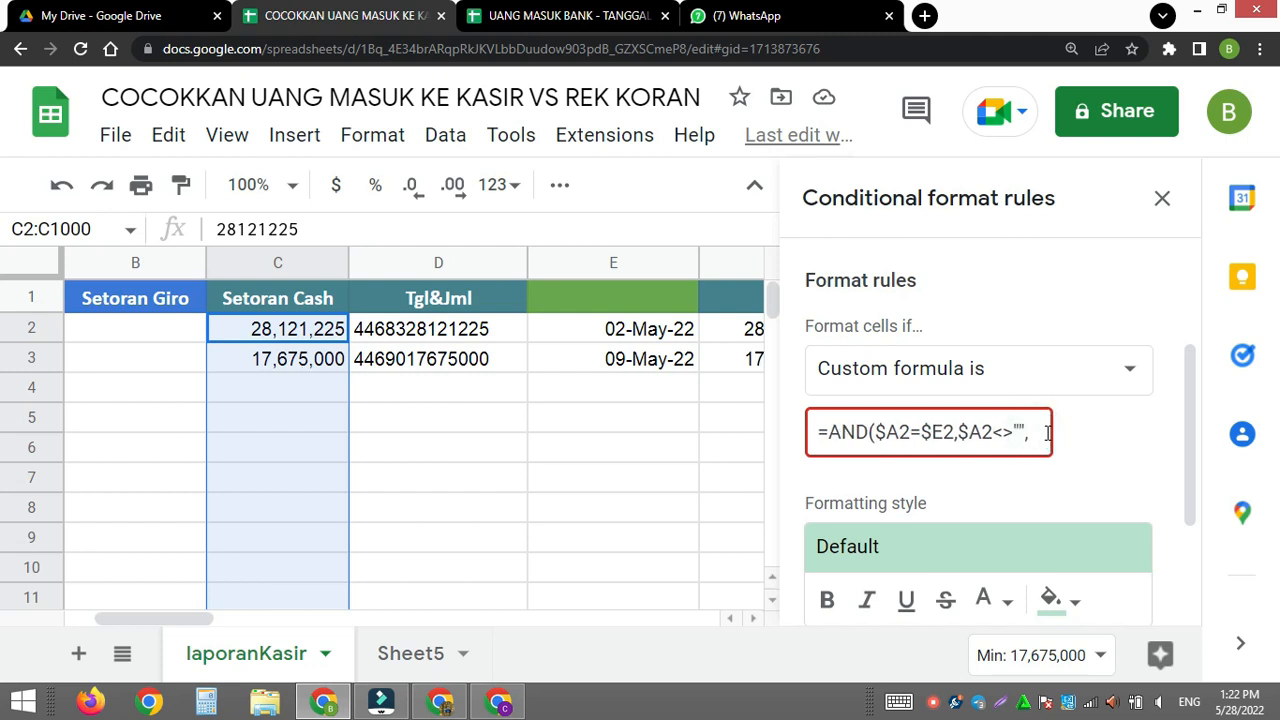
{"action": "type", "text": "C"}
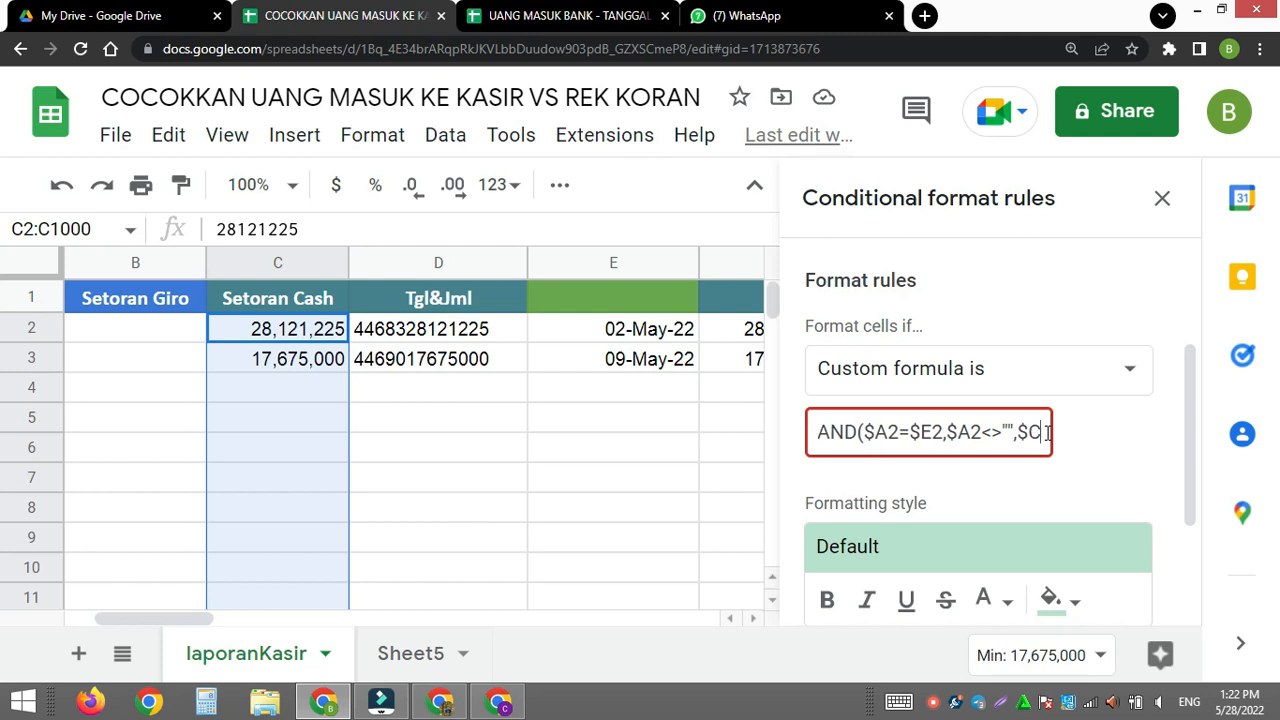
{"action": "type", "text": "="}
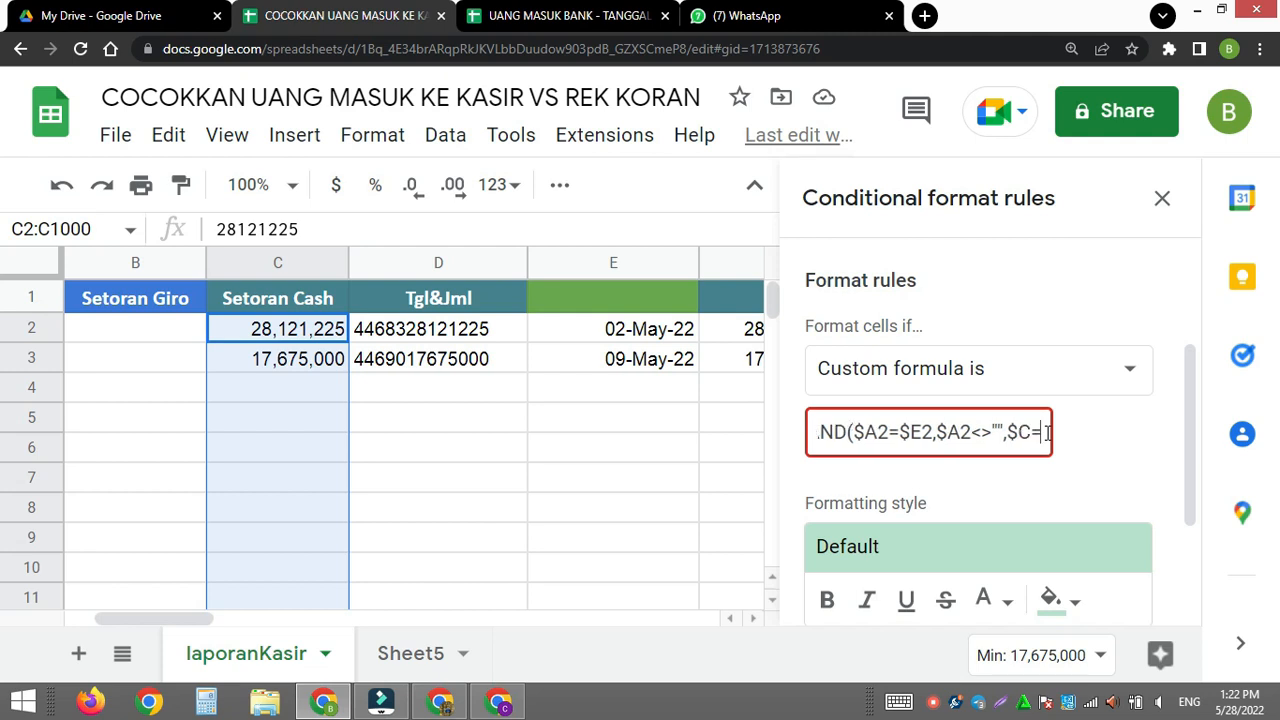
{"action": "type", "text": "$"}
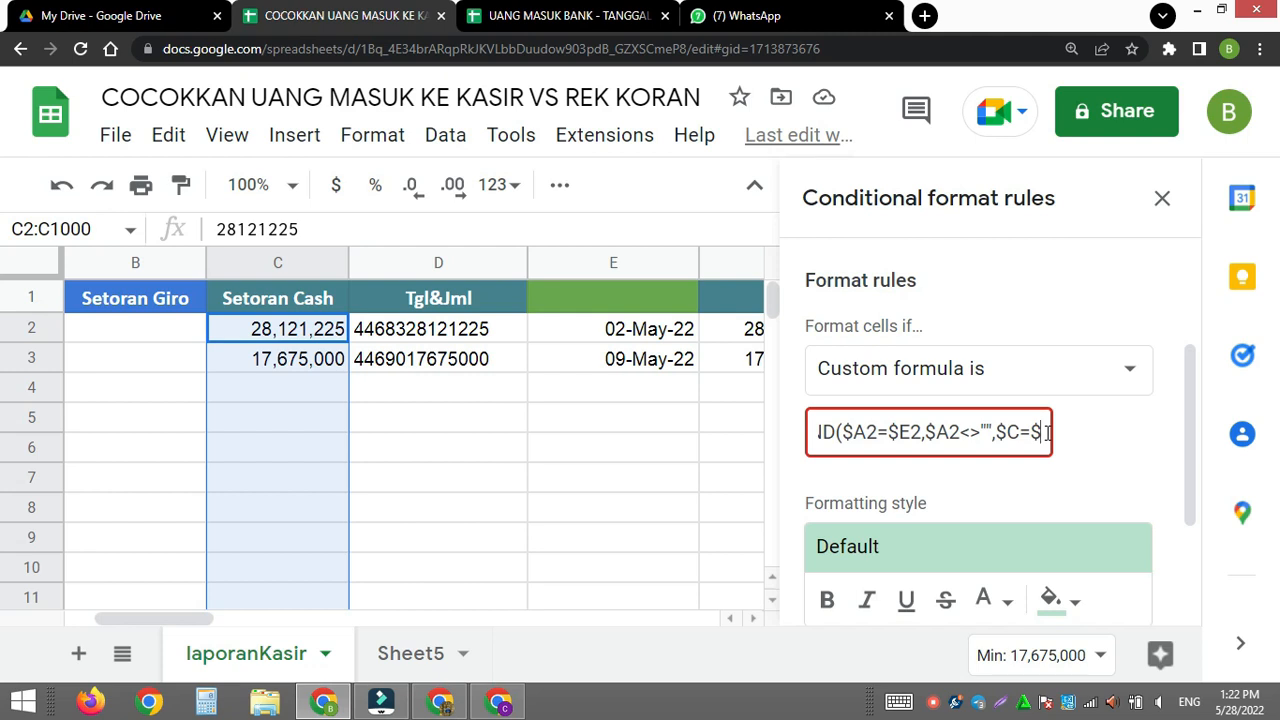
{"action": "type", "text": "F2"}
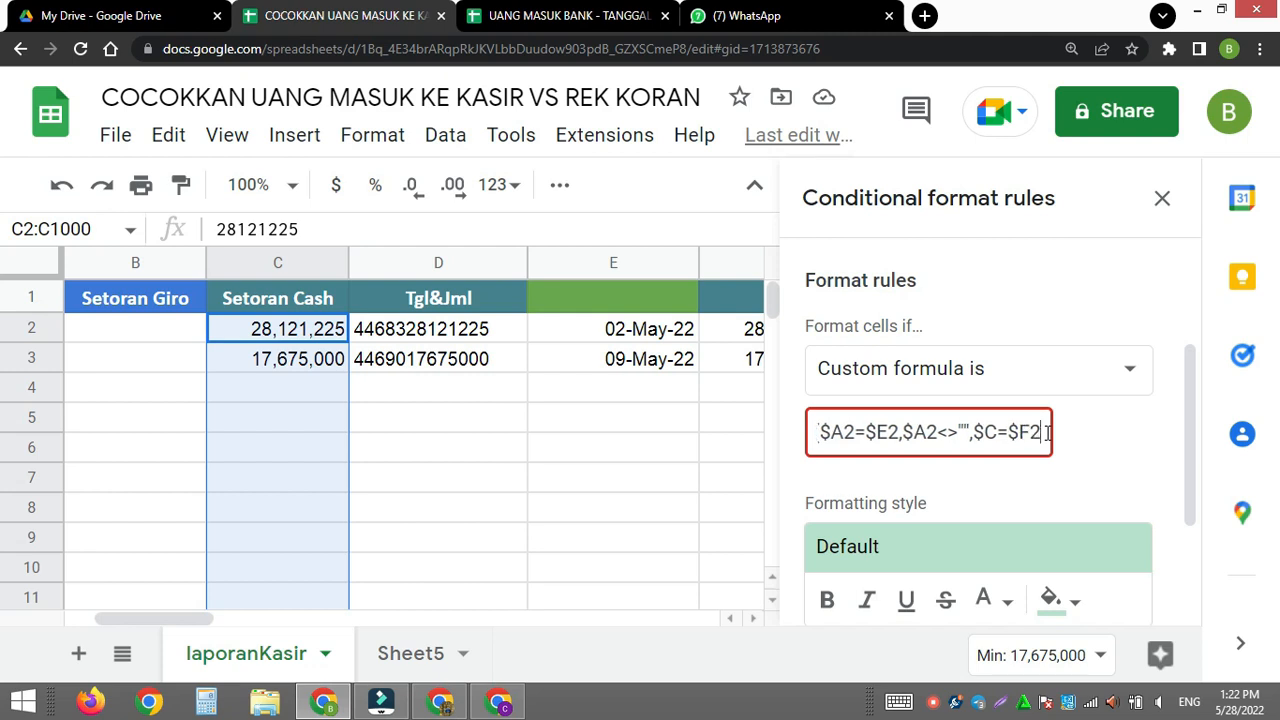
{"action": "left_click", "coordinate": [996, 431]}
{"action": "type", "text": "2"}
{"action": "left_click", "coordinate": [1042, 431]}
{"action": "key", "text": "Right"}
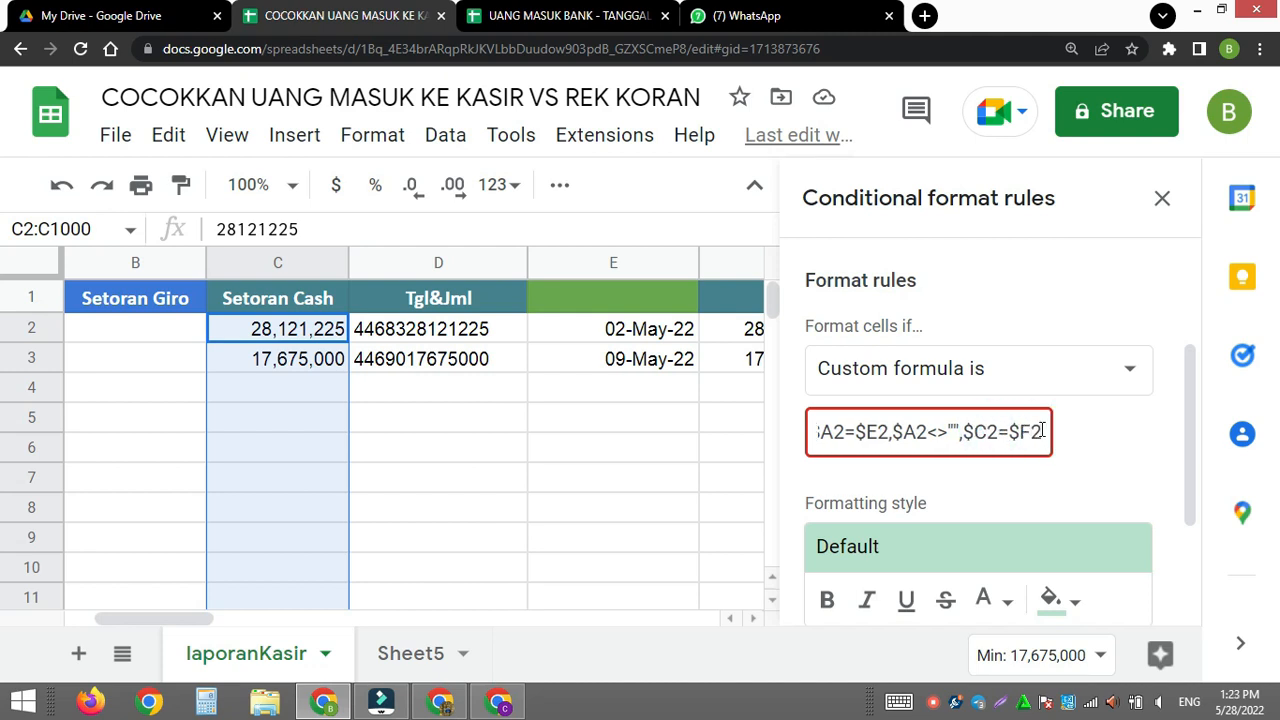
{"action": "type", "text": ")"}
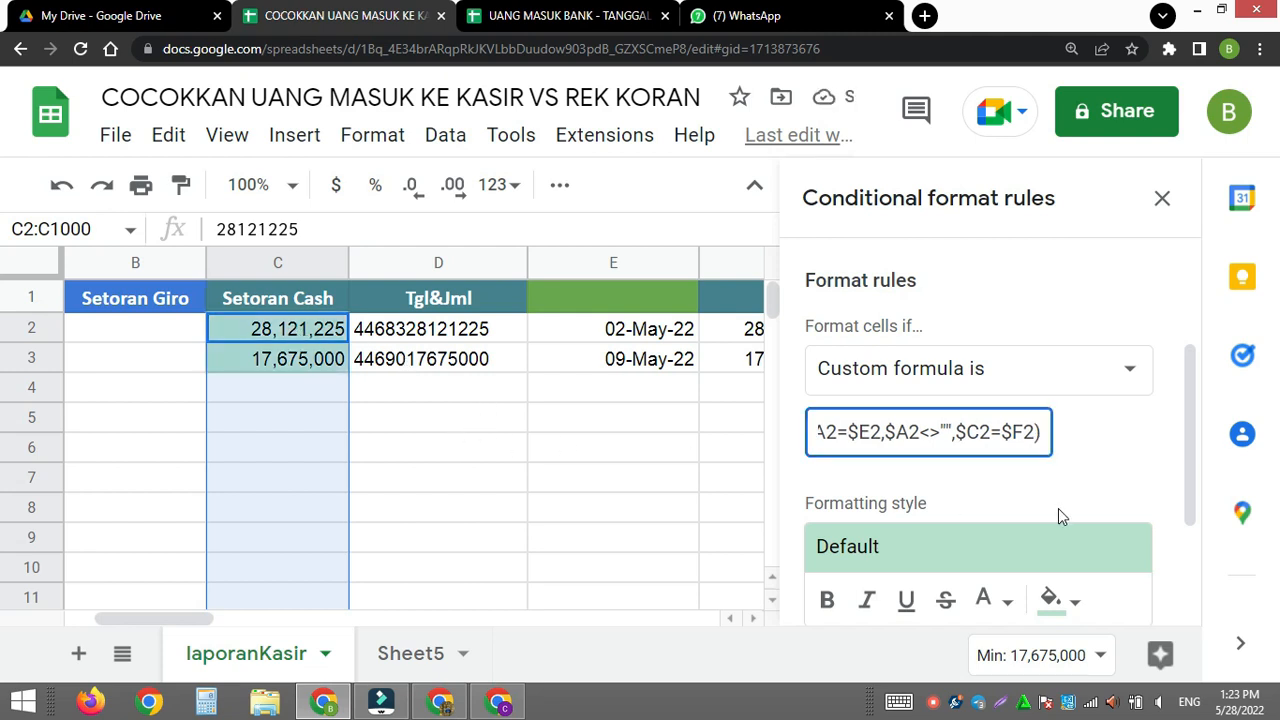
- Try the custom light peach text colour in the Setoran Cash rule's formatting style and undo that change
{"action": "left_click", "coordinate": [1070, 600]}
{"action": "scroll", "coordinate": [1075, 610], "scroll_direction": "down", "scroll_amount": 3}
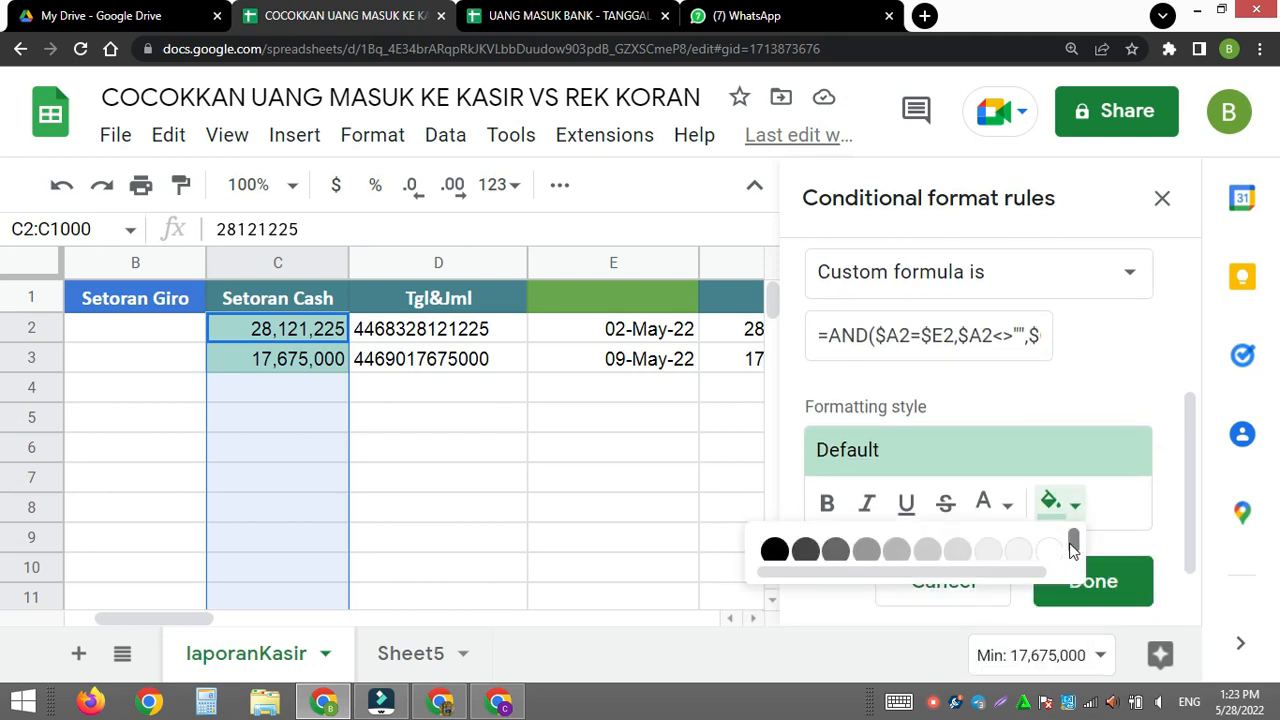
{"action": "scroll", "coordinate": [1072, 548], "scroll_direction": "down", "scroll_amount": 2}
{"action": "scroll", "coordinate": [1072, 544], "scroll_direction": "up", "scroll_amount": 2}
{"action": "key", "text": "ctrl+minus"}
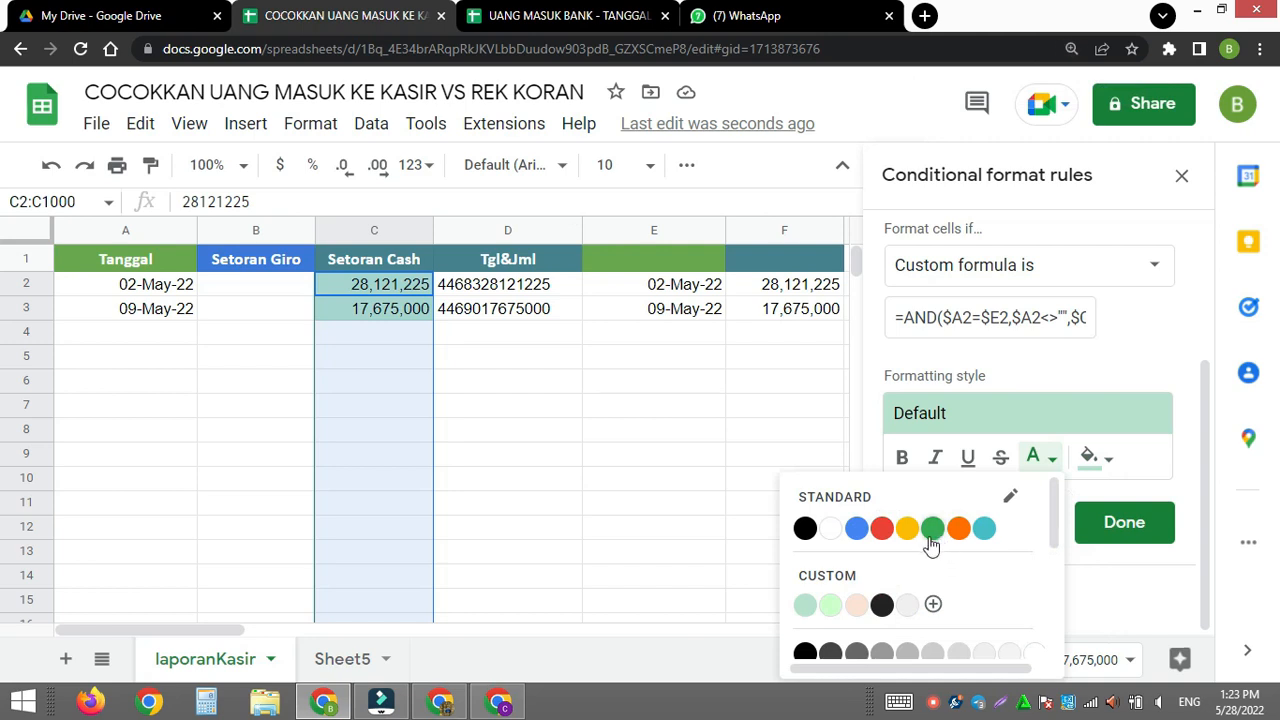
{"action": "left_click", "coordinate": [855, 606]}
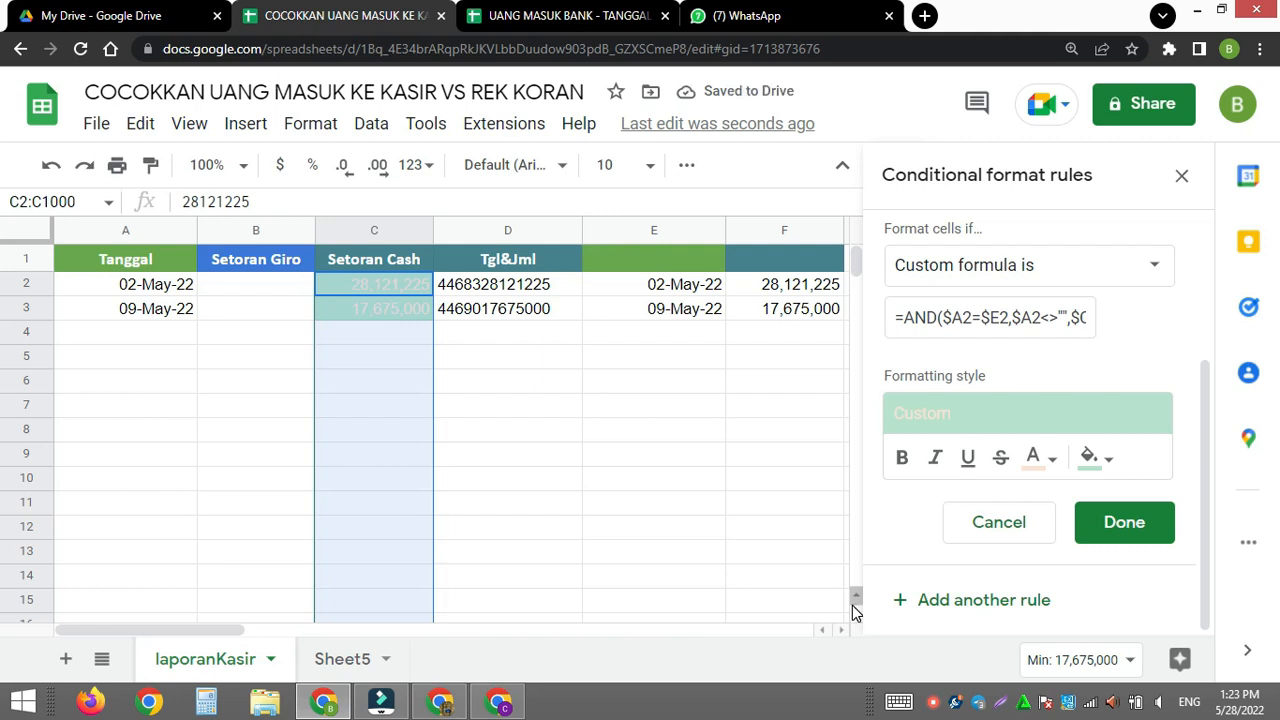
{"action": "key", "text": "ctrl+z"}
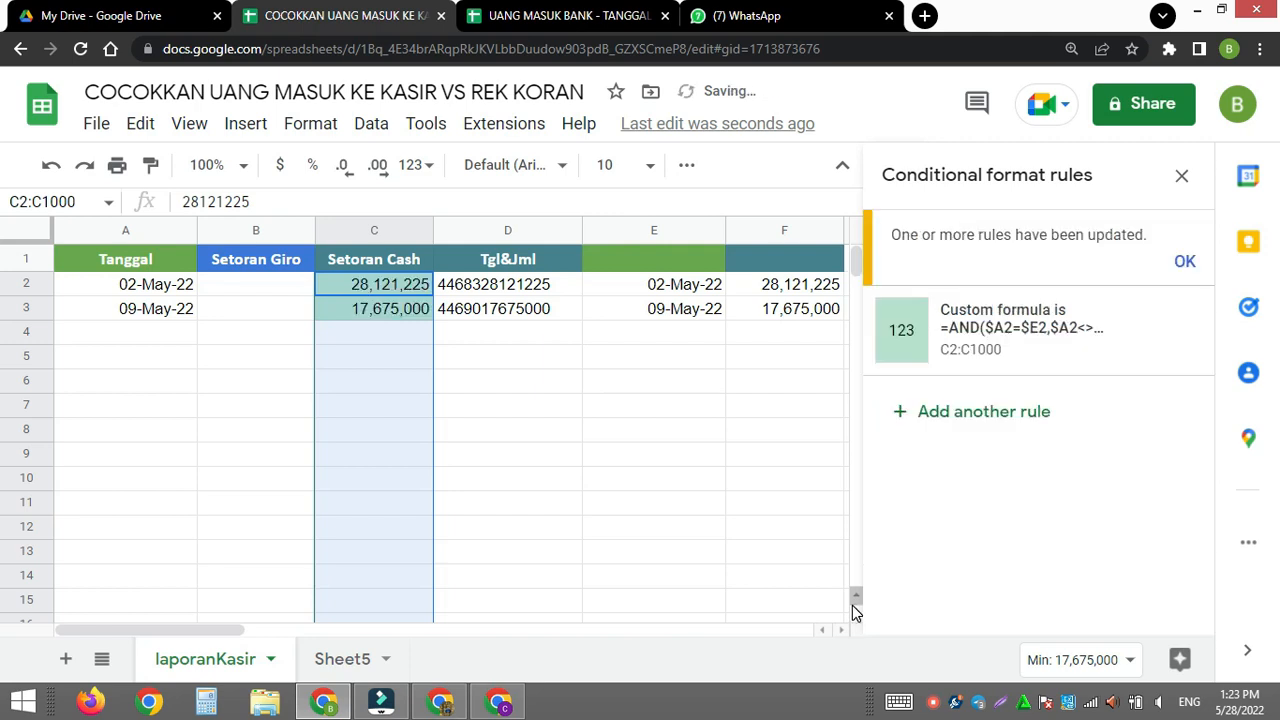
- Change the Setoran Cash conditional format rule's fill colour to bright green, save the rule and close the rules
{"action": "left_click", "coordinate": [987, 333]}
{"action": "scroll", "coordinate": [1049, 505], "scroll_direction": "down", "scroll_amount": 2}
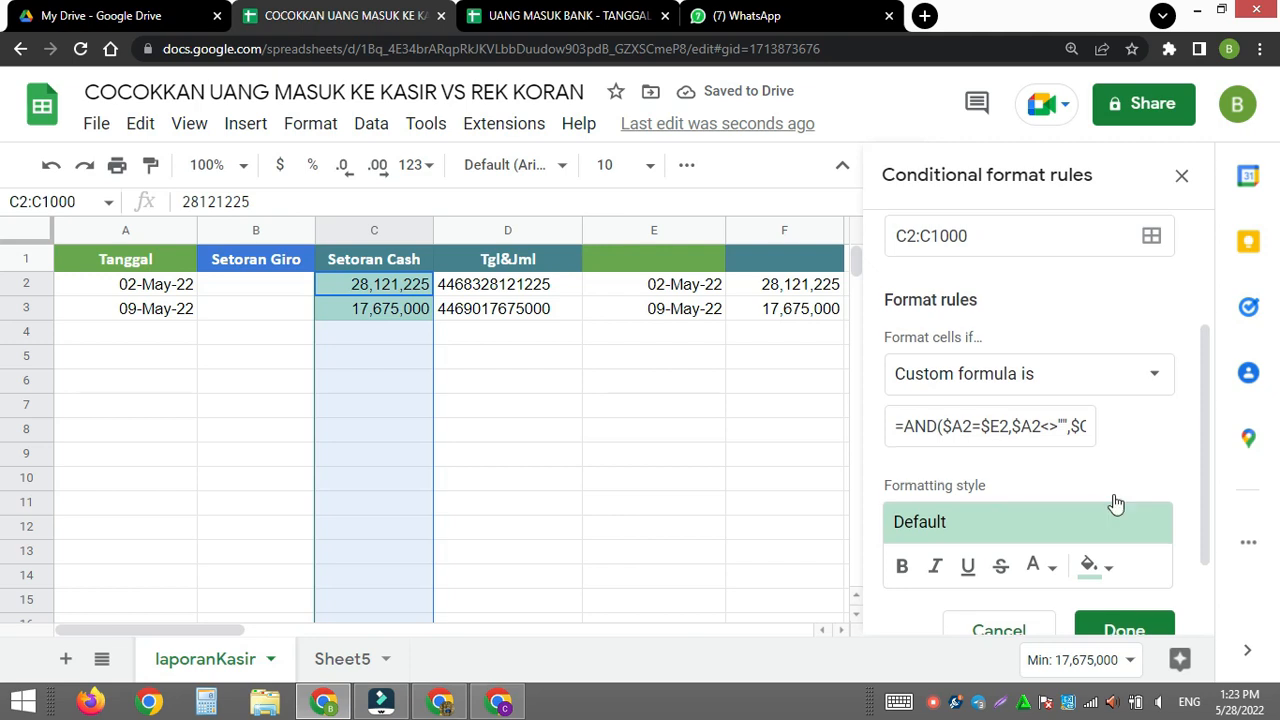
{"action": "scroll", "coordinate": [1116, 503], "scroll_direction": "down", "scroll_amount": 1}
{"action": "left_click", "coordinate": [1112, 476]}
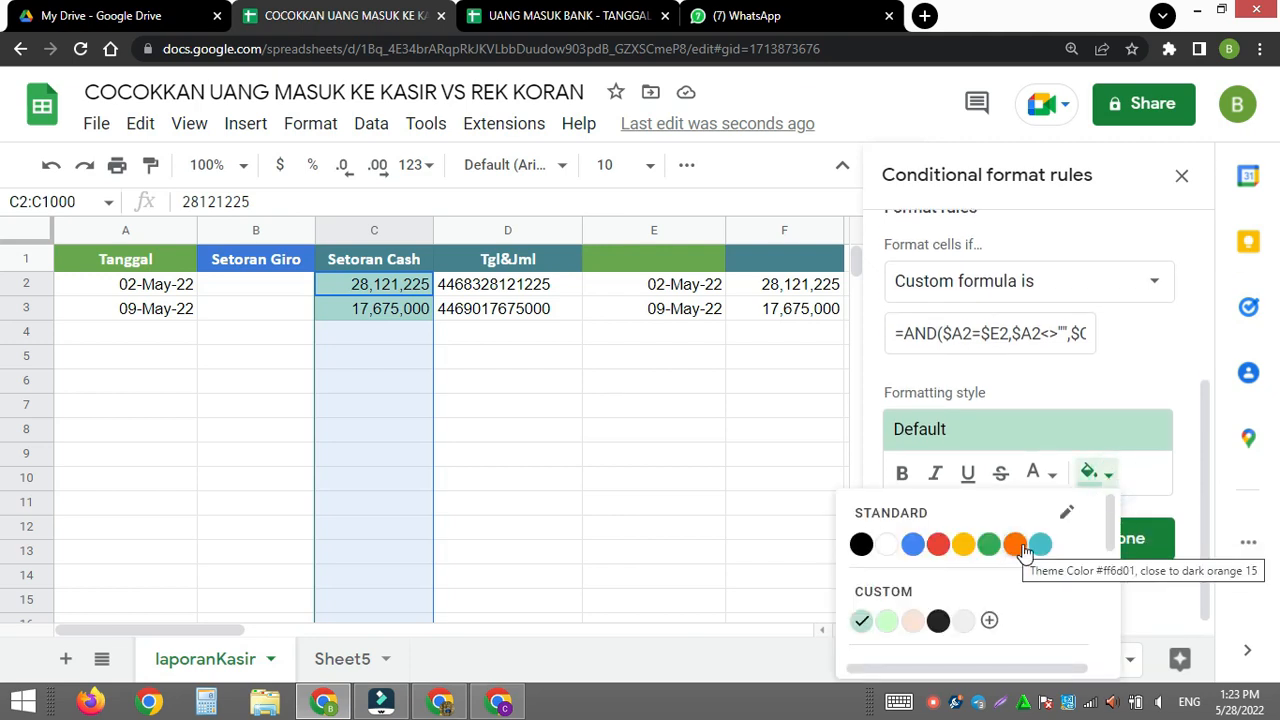
{"action": "scroll", "coordinate": [1012, 605], "scroll_direction": "down", "scroll_amount": 3}
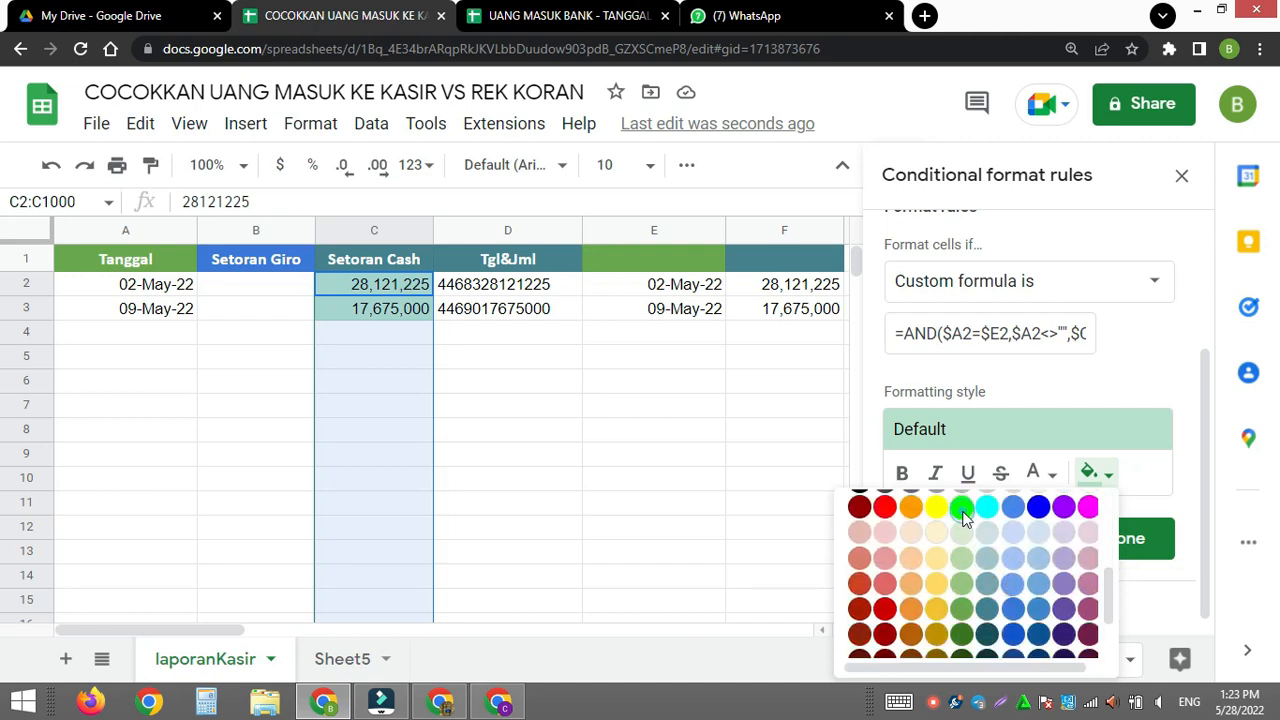
{"action": "left_click", "coordinate": [960, 512]}
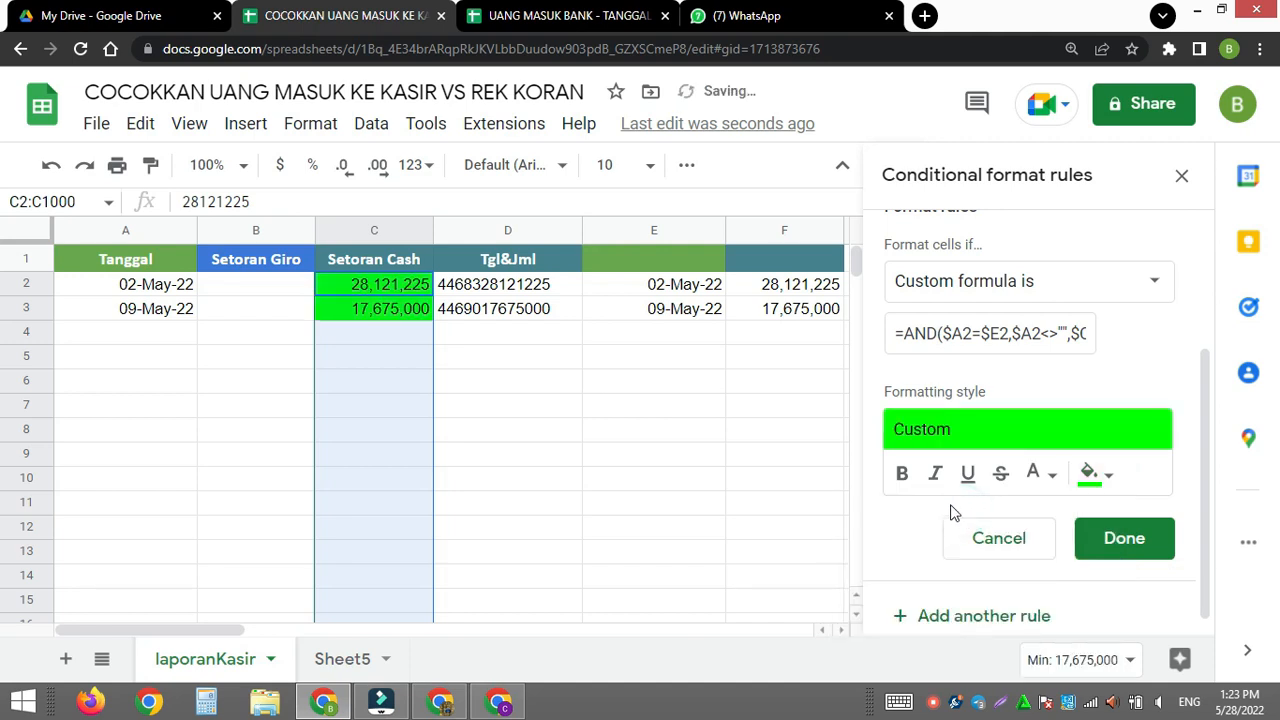
{"action": "left_click", "coordinate": [1130, 539]}
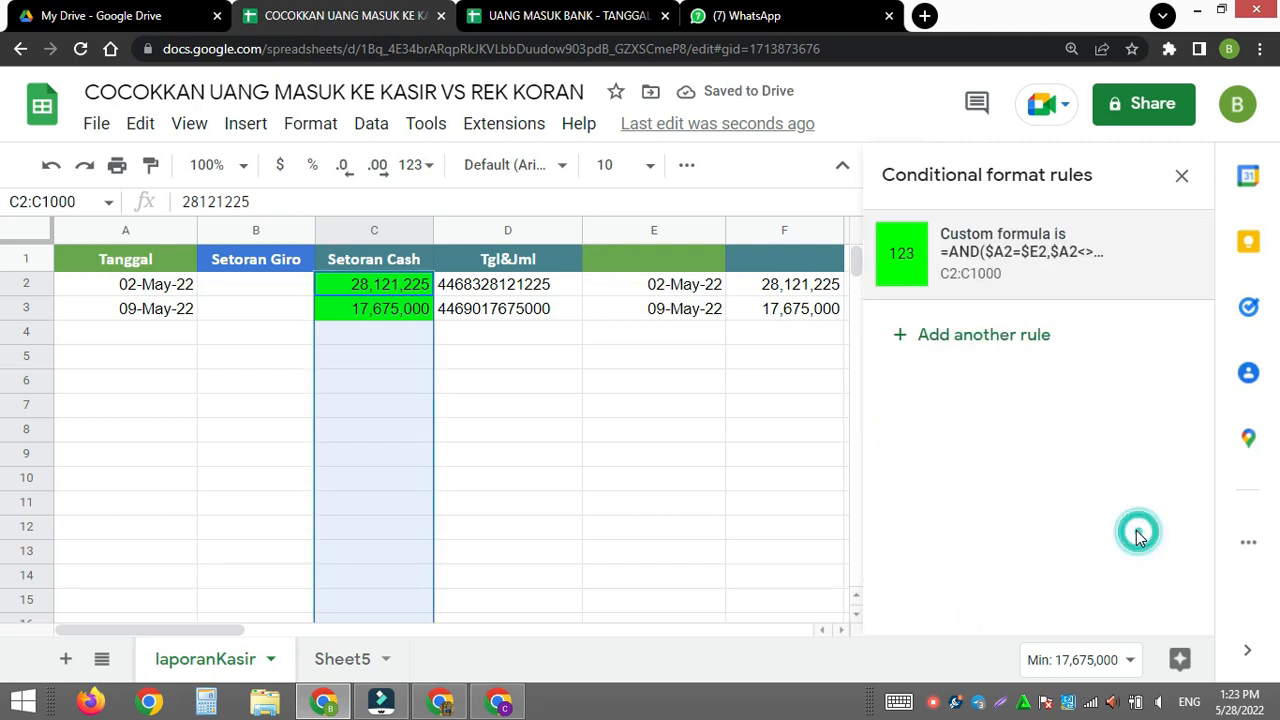
{"action": "left_click", "coordinate": [1183, 178]}
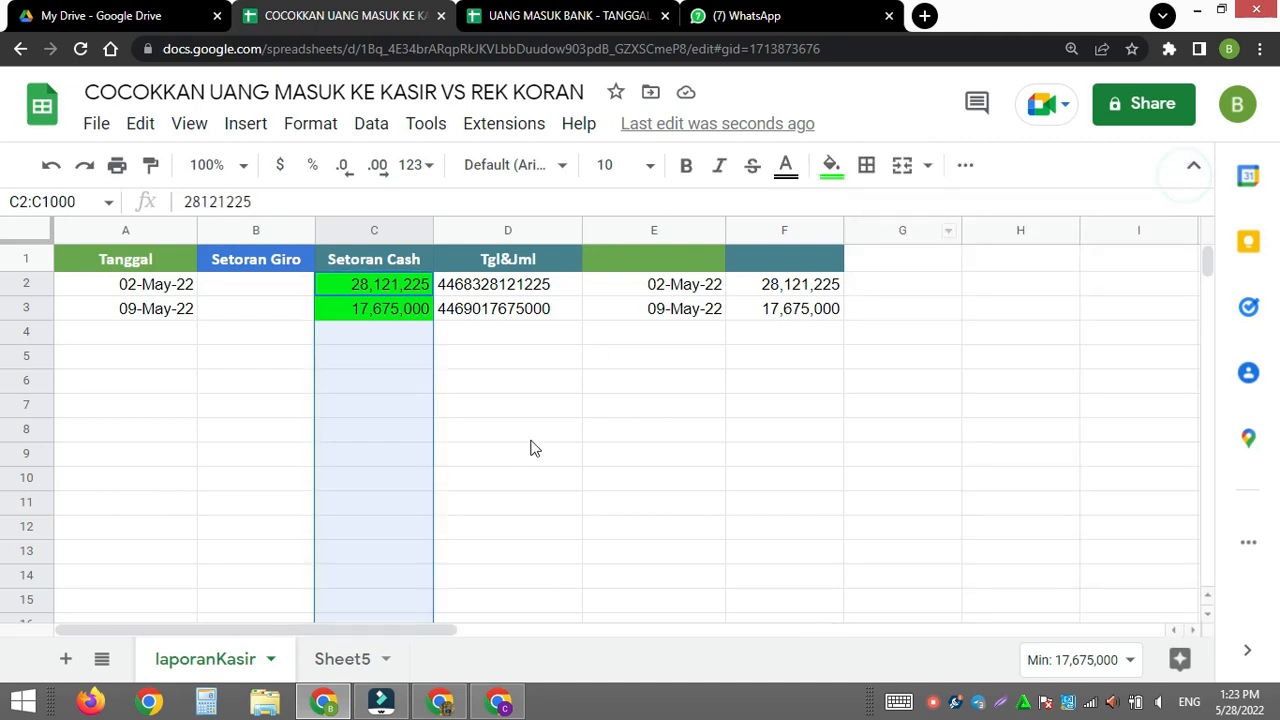
{"action": "left_click", "coordinate": [555, 432]}
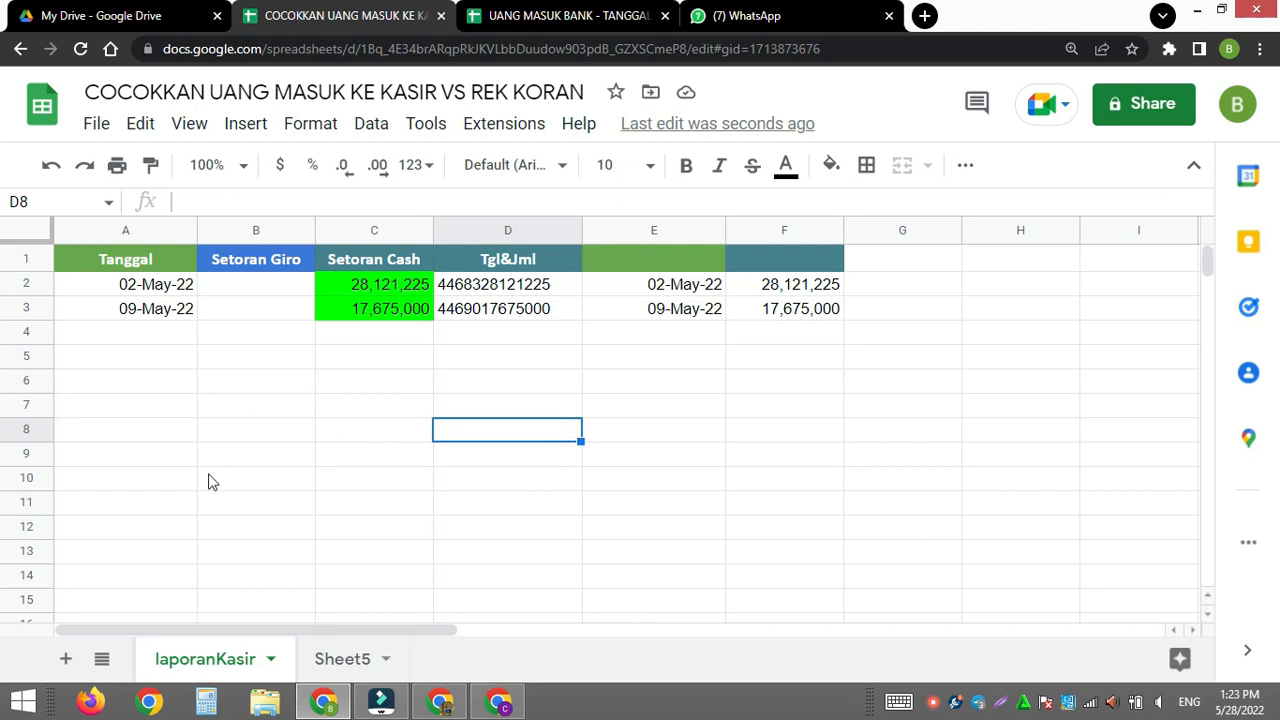
- Copy the 1,723,590 amount from C10 of Sheet5 into Setoran Cash cell C4 of laporanKasir
{"action": "left_click", "coordinate": [355, 659]}
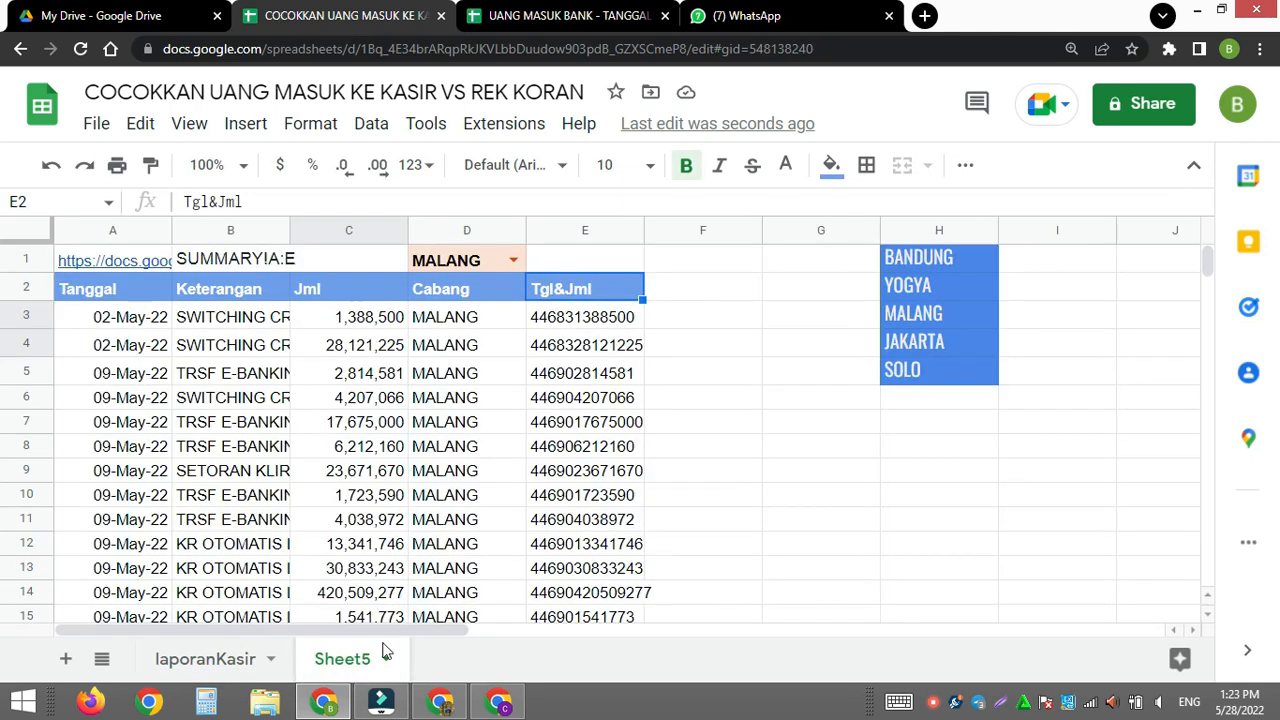
{"action": "left_click", "coordinate": [135, 505]}
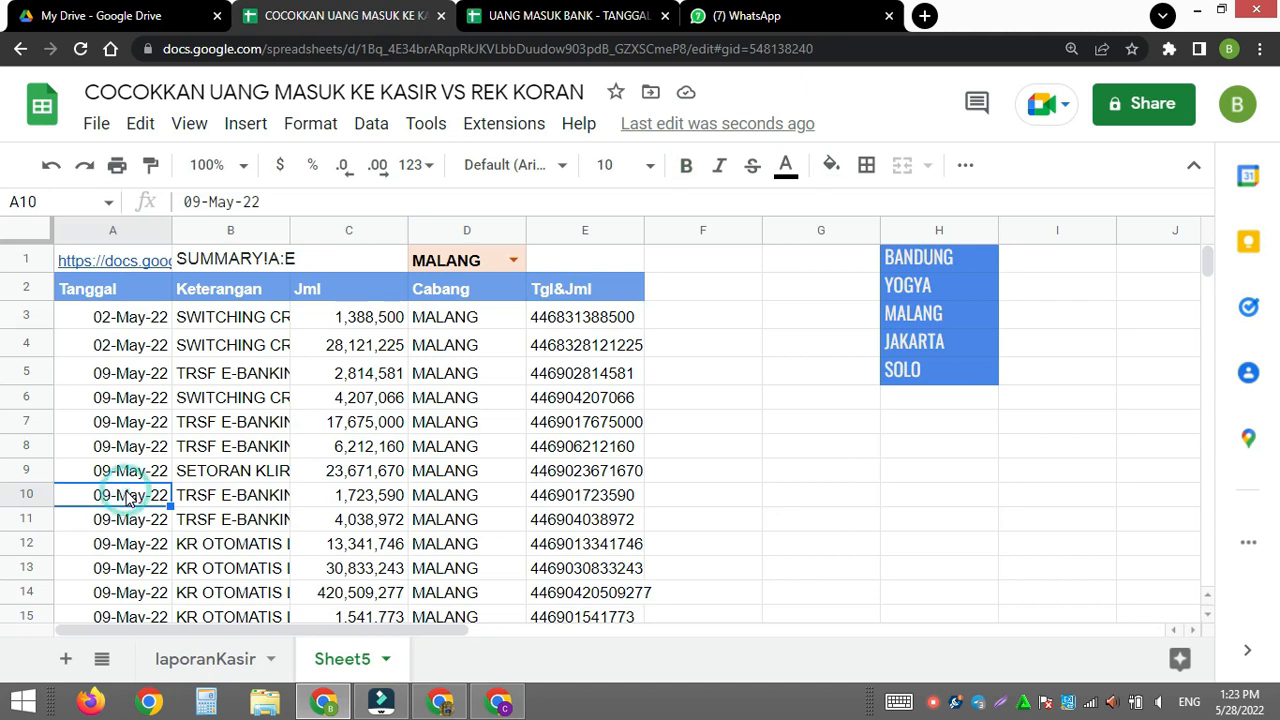
{"action": "left_click", "coordinate": [340, 498]}
{"action": "key", "text": "ctrl+c"}
{"action": "left_click", "coordinate": [240, 662]}
{"action": "left_click", "coordinate": [382, 340]}
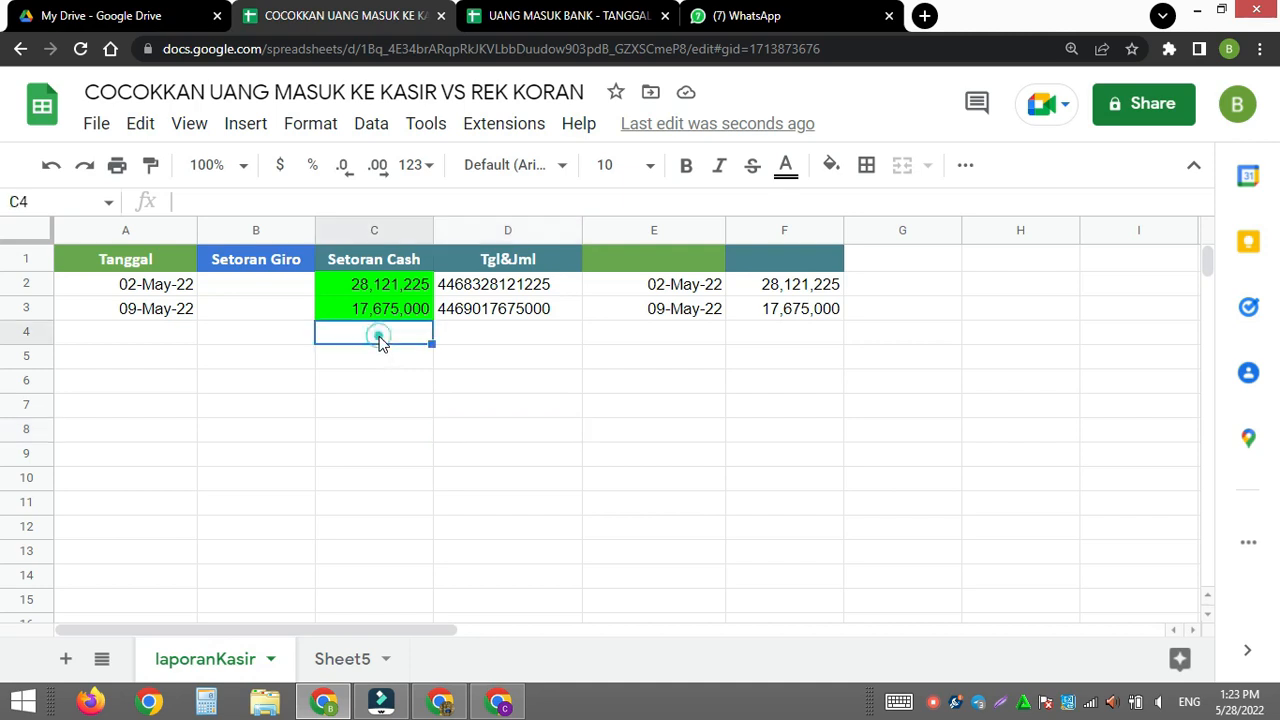
{"action": "key", "text": "ctrl+v"}
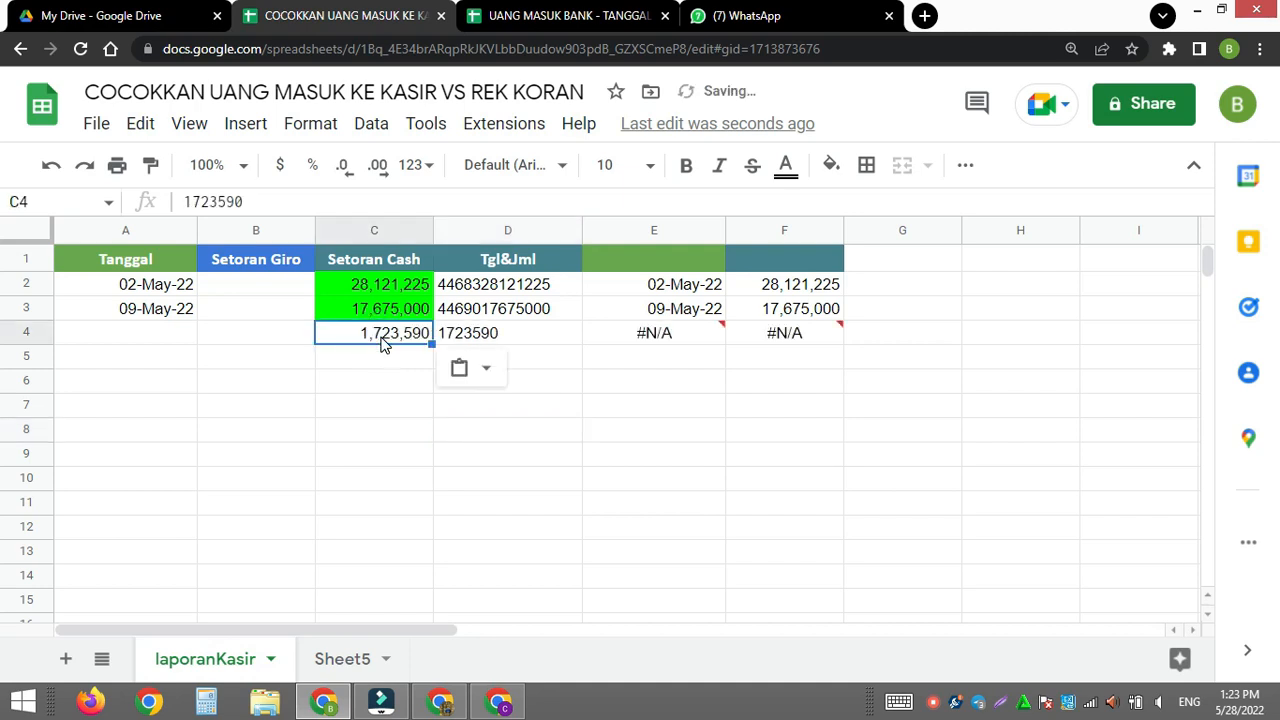
- Copy the date 02-May-22 from A2 into A4 and check the lookup result in E4
{"action": "left_click", "coordinate": [142, 332]}
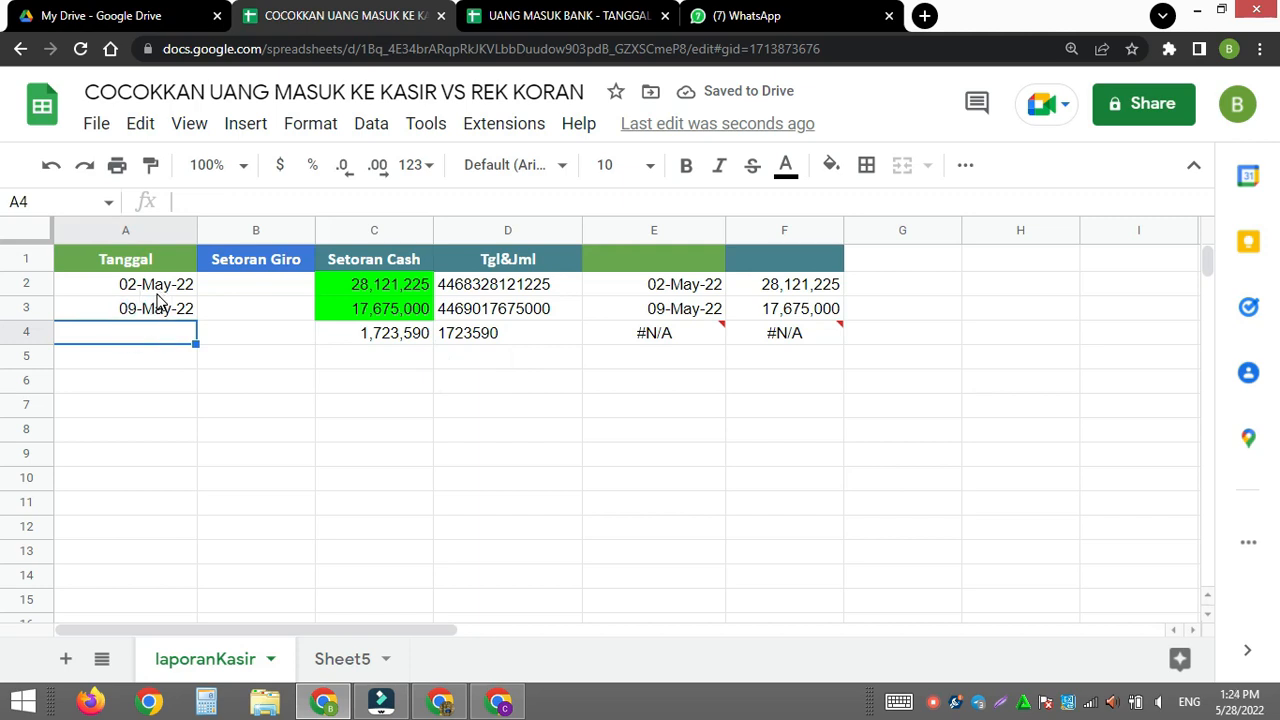
{"action": "left_click", "coordinate": [160, 287]}
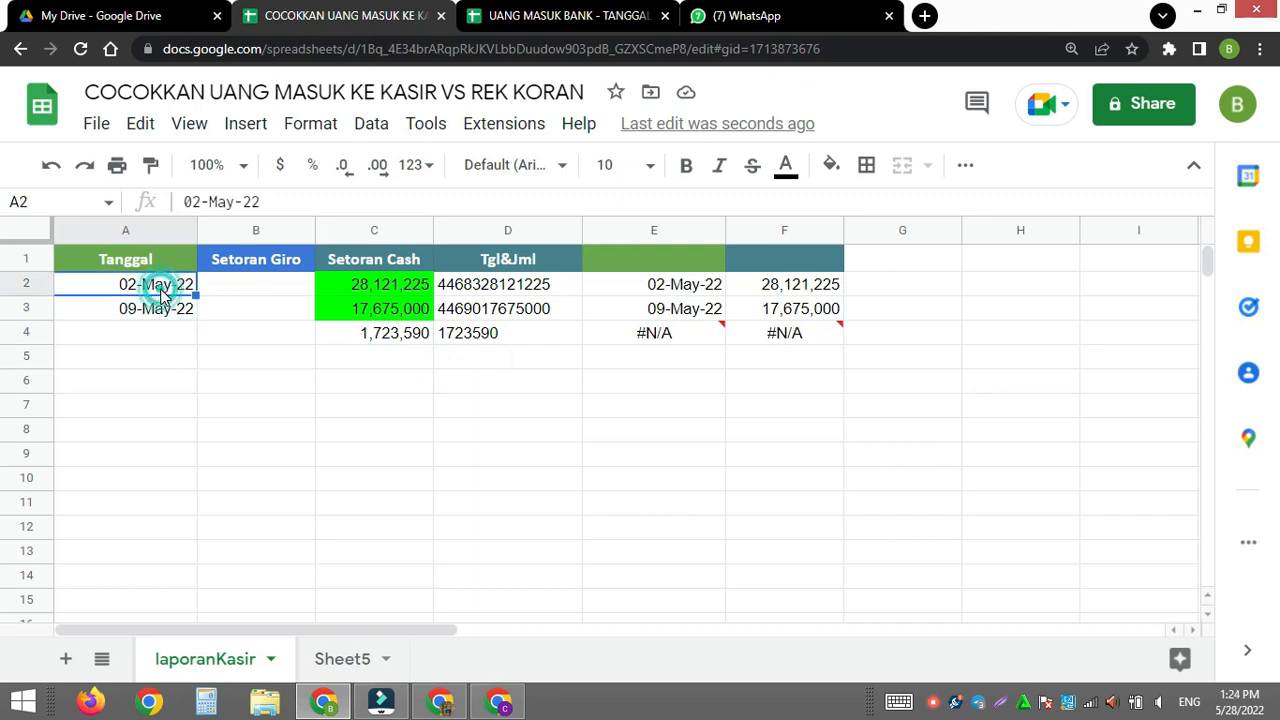
{"action": "key", "text": "ctrl+c"}
{"action": "left_click_drag", "start_coordinate": [160, 348], "coordinate": [153, 330]}
{"action": "left_click", "coordinate": [152, 329]}
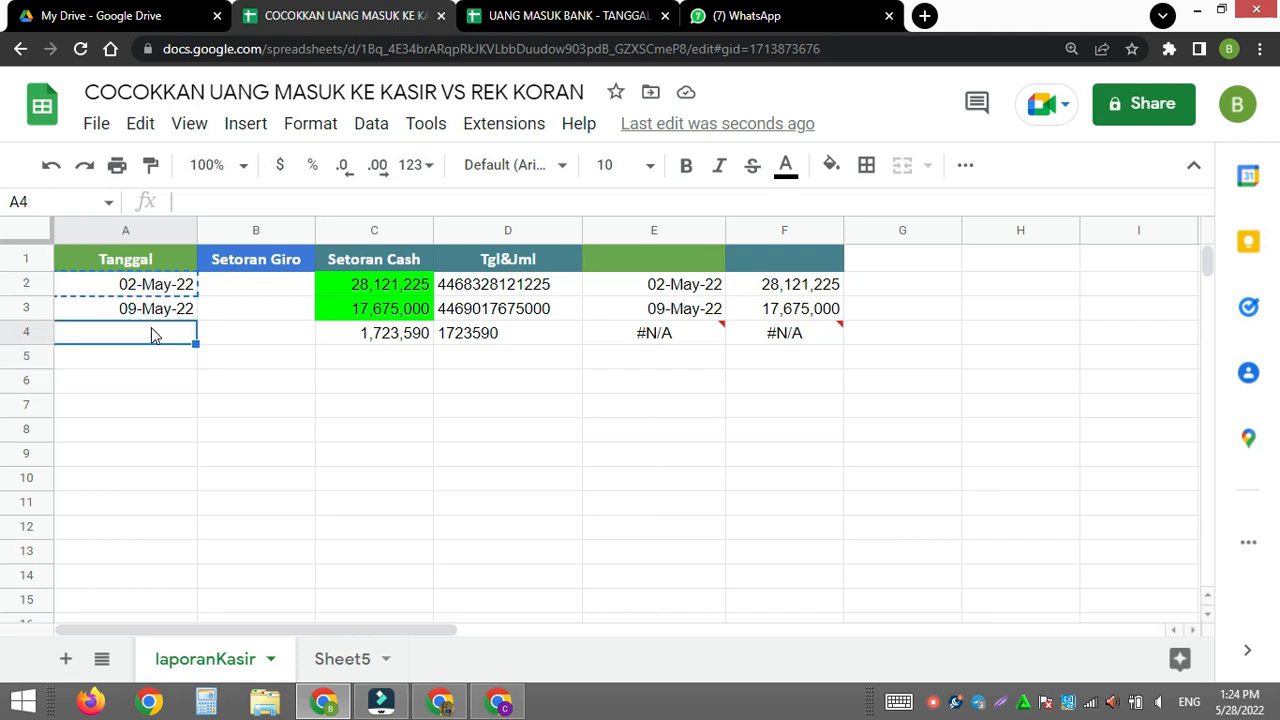
{"action": "key", "text": "ctrl+v"}
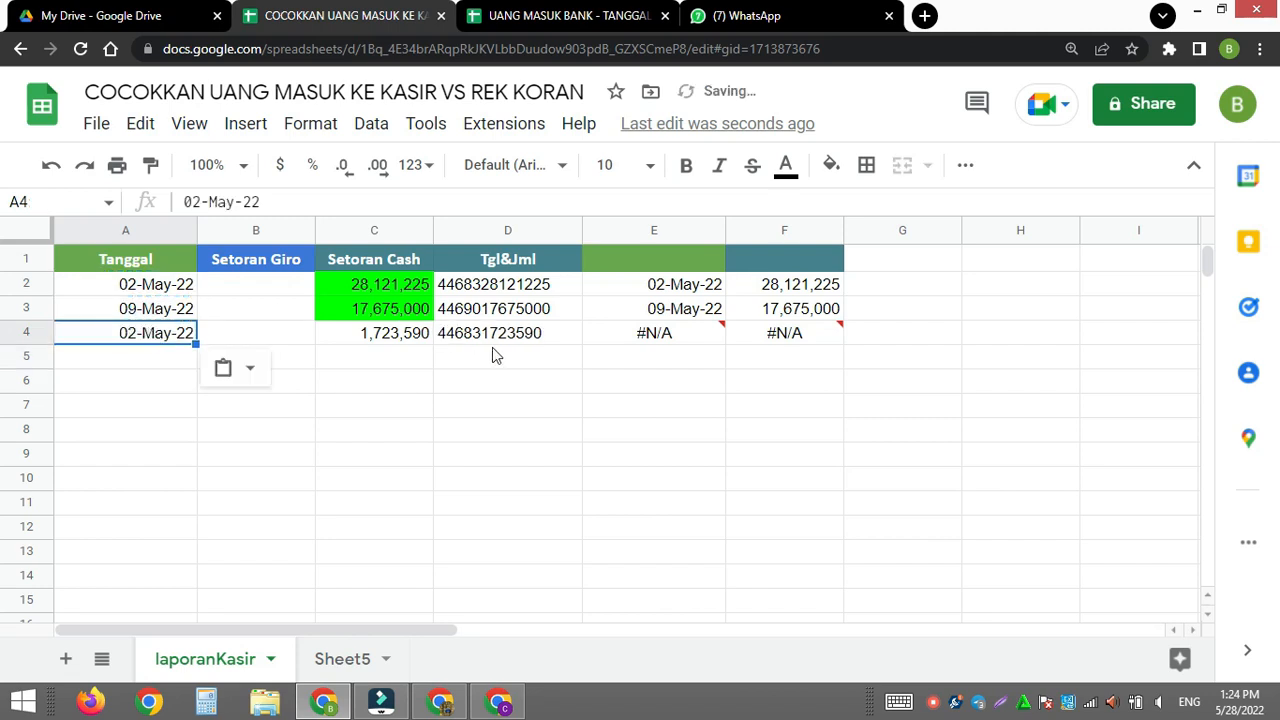
{"action": "left_click", "coordinate": [675, 348]}
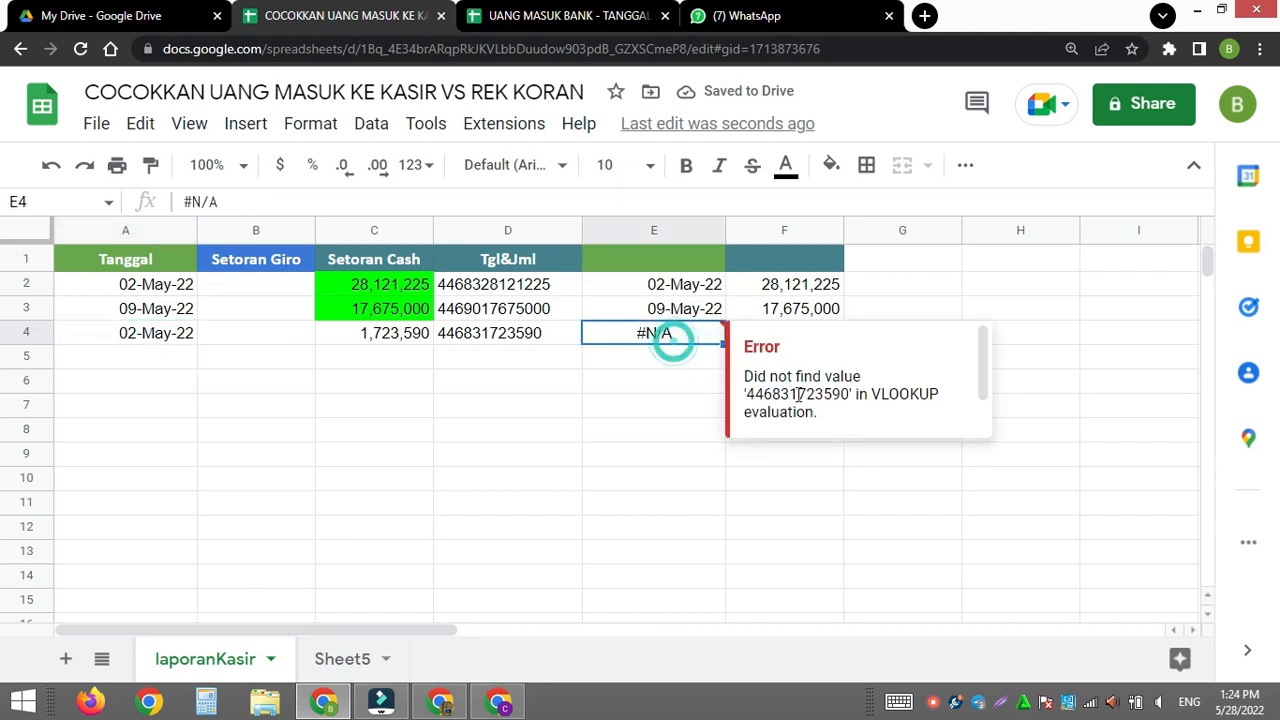
{"action": "left_click", "coordinate": [352, 346]}
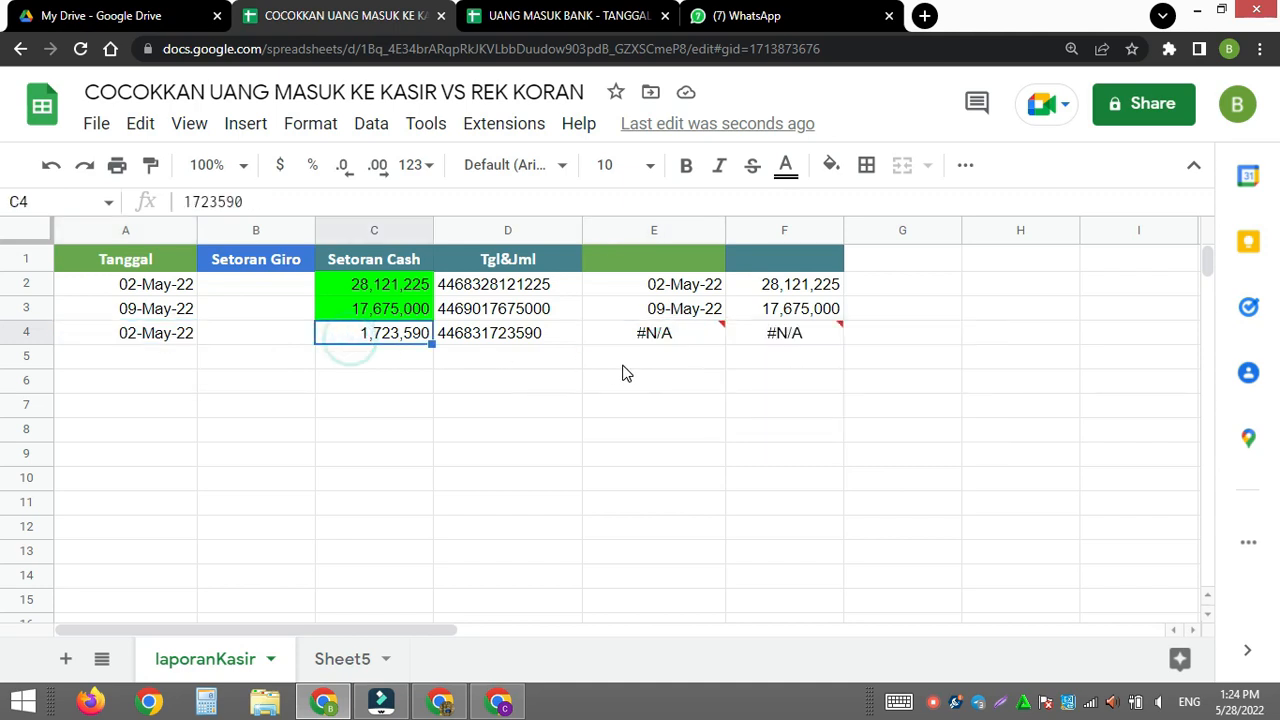
{"action": "left_click", "coordinate": [616, 288]}
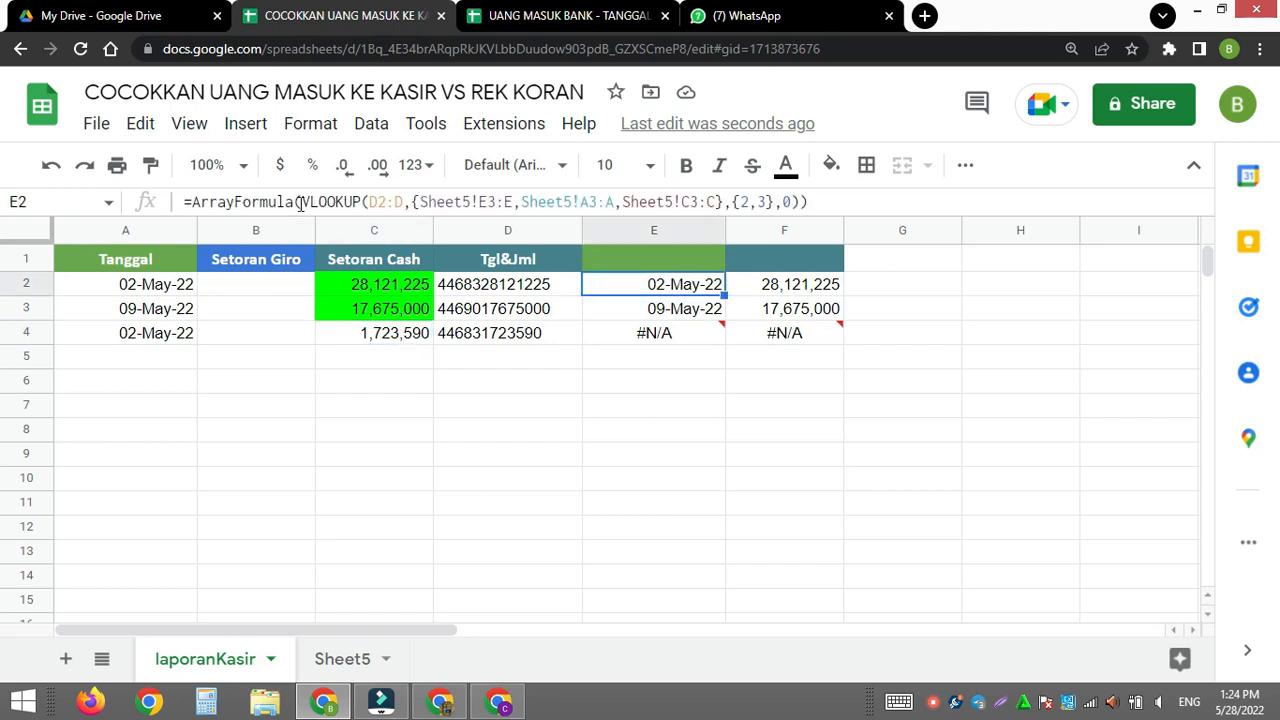
{"action": "left_click", "coordinate": [301, 201]}
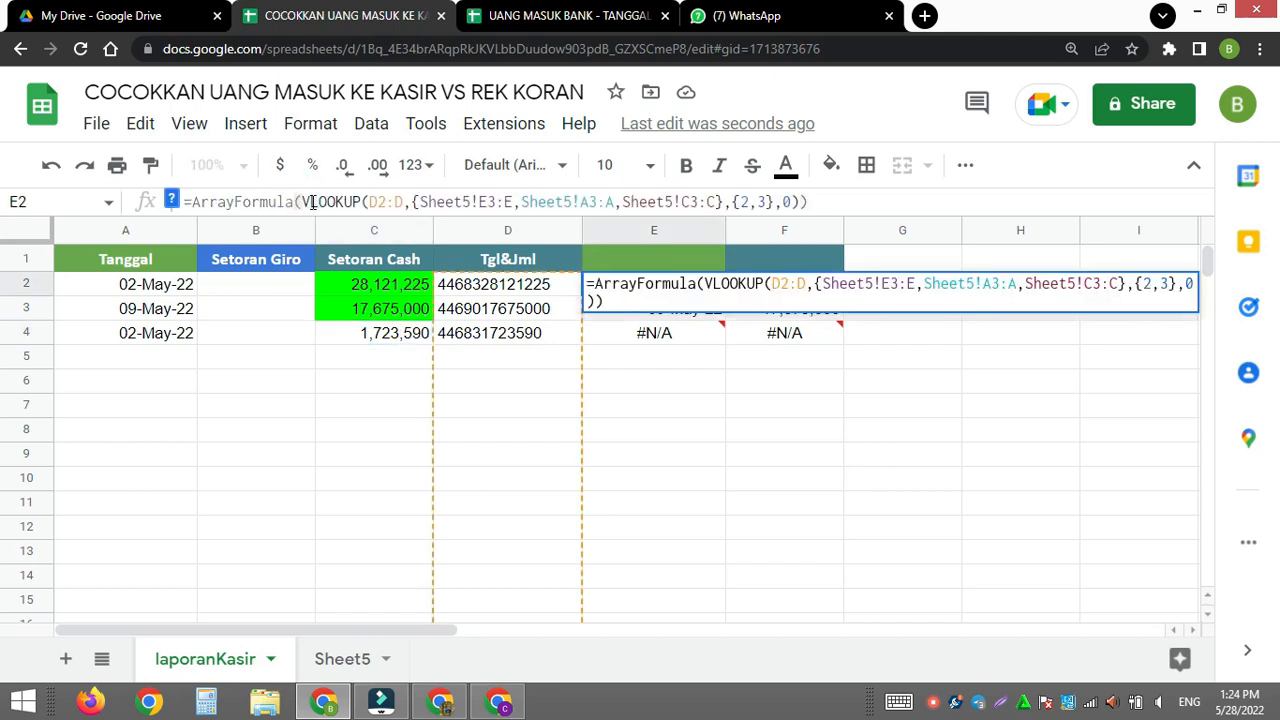
{"action": "type", "text": "I"}
{"action": "key", "text": "Escape"}
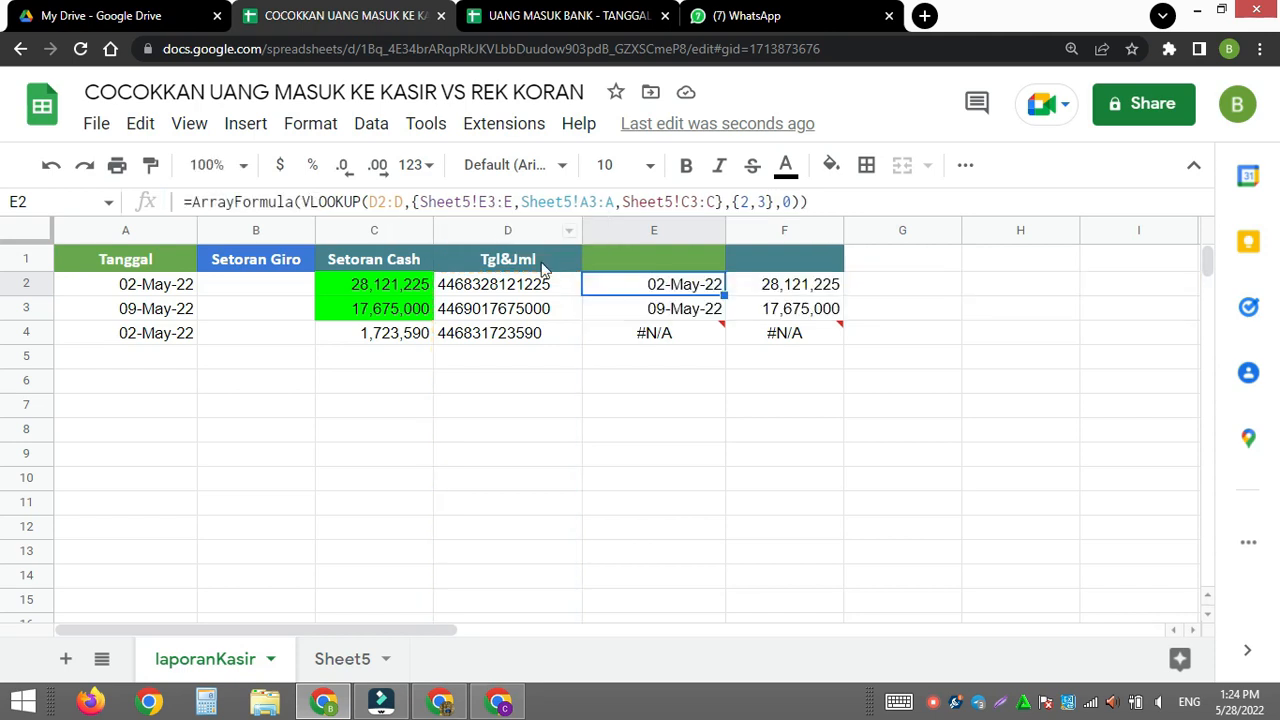
- Set the date in A4 to 09-May-22 by copying it from A3
{"action": "mouse_move", "coordinate": [652, 336]}
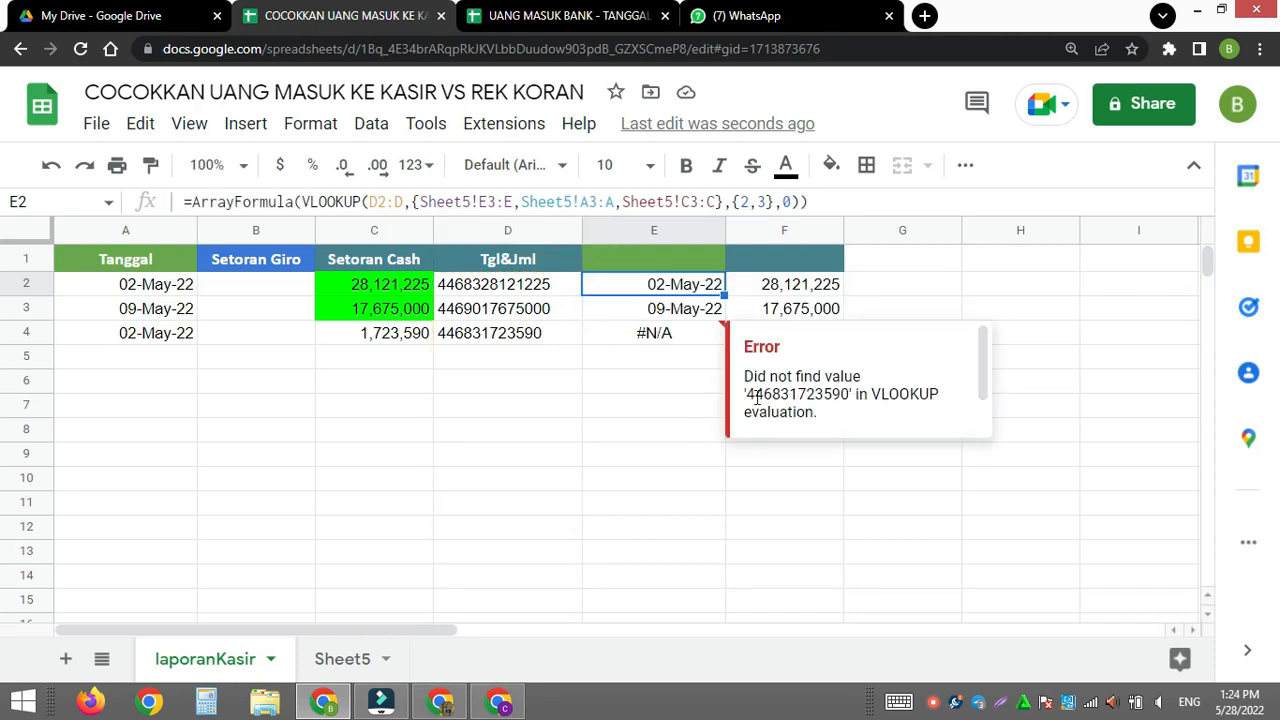
{"action": "left_click", "coordinate": [350, 342]}
{"action": "left_click", "coordinate": [135, 311]}
{"action": "key", "text": "ctrl+c"}
{"action": "left_click", "coordinate": [137, 337]}
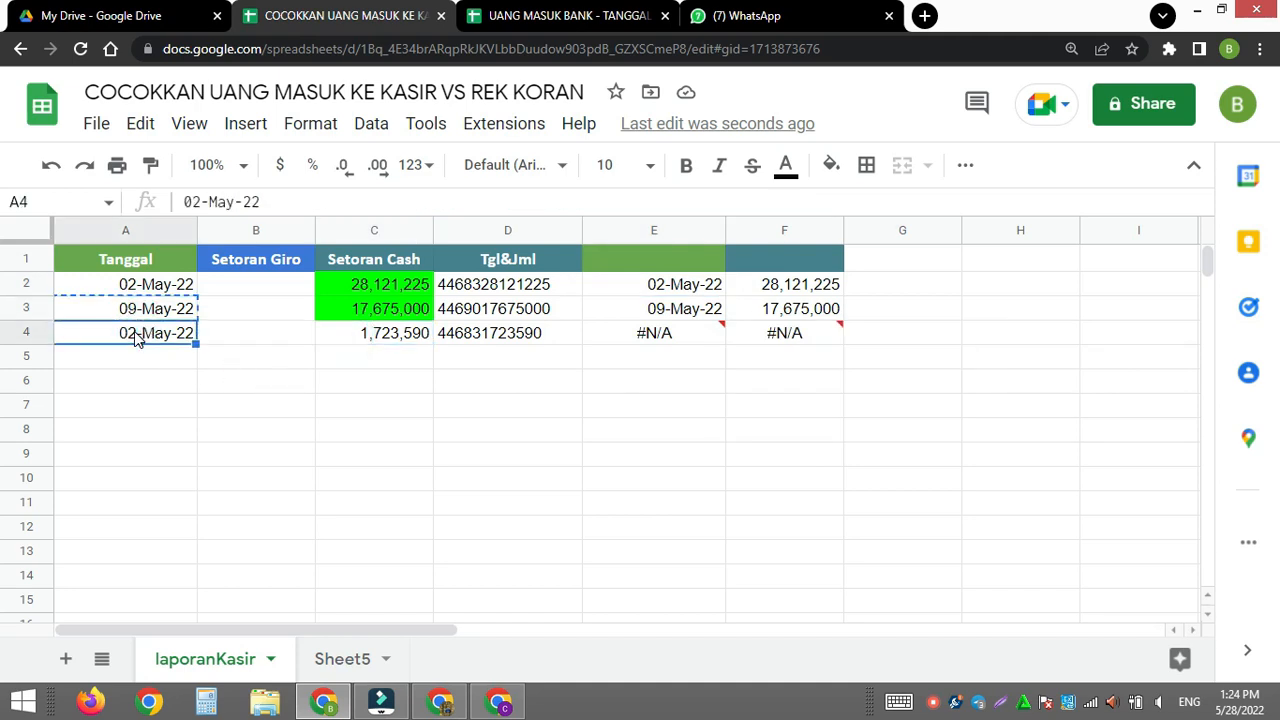
{"action": "key", "text": "ctrl+v"}
{"action": "left_click", "coordinate": [418, 411]}
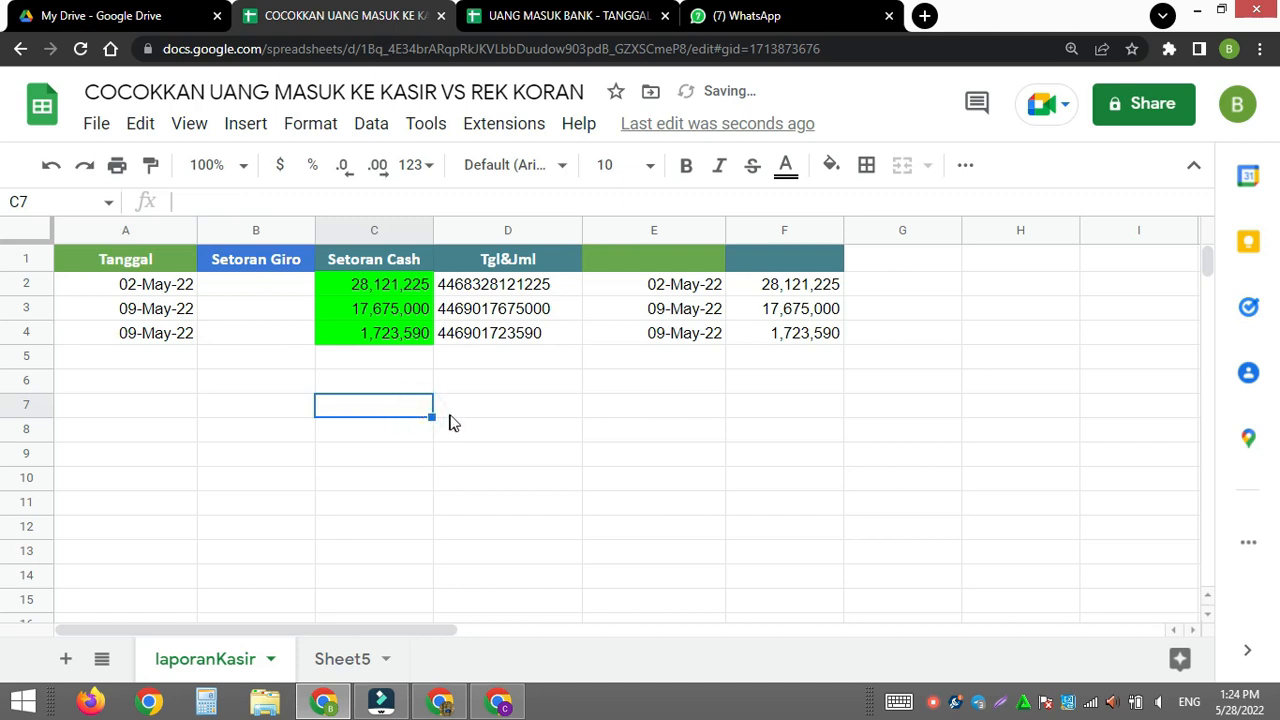
- Rename Sheet5 as IMPORT MUTASI BANK and return to the laporanKasir sheet
{"action": "left_click", "coordinate": [330, 660]}
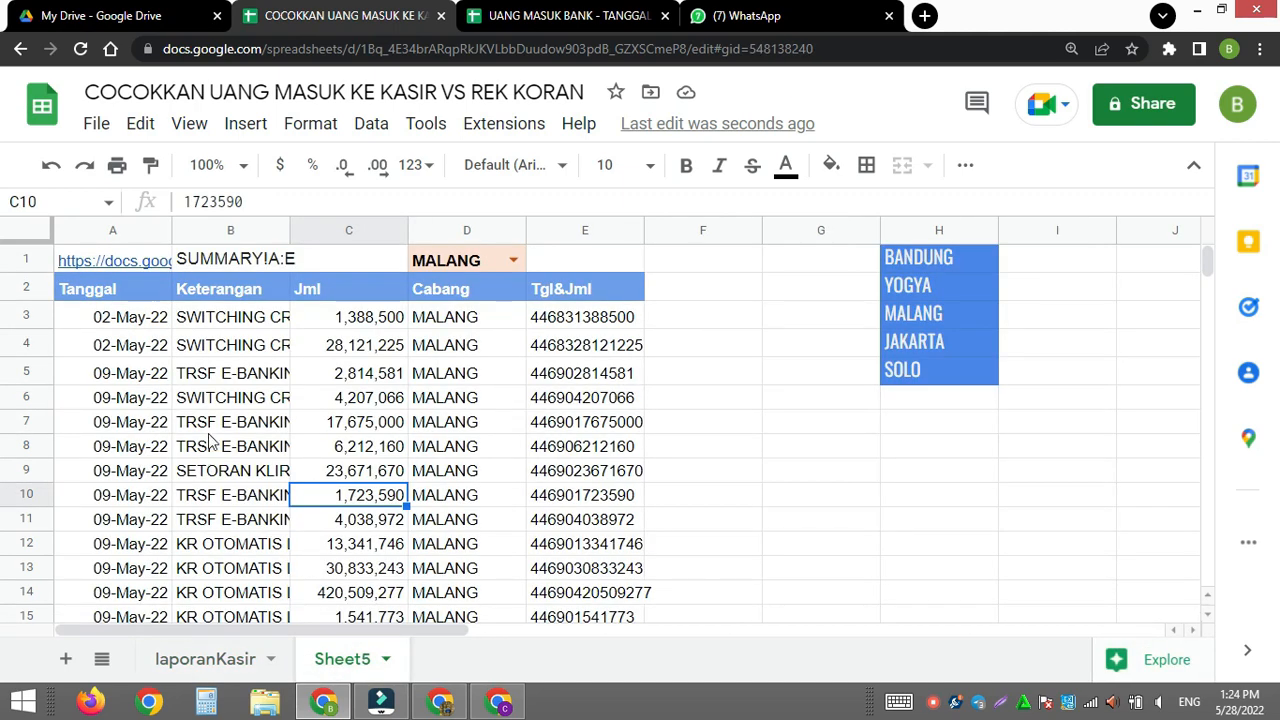
{"action": "left_click", "coordinate": [213, 424]}
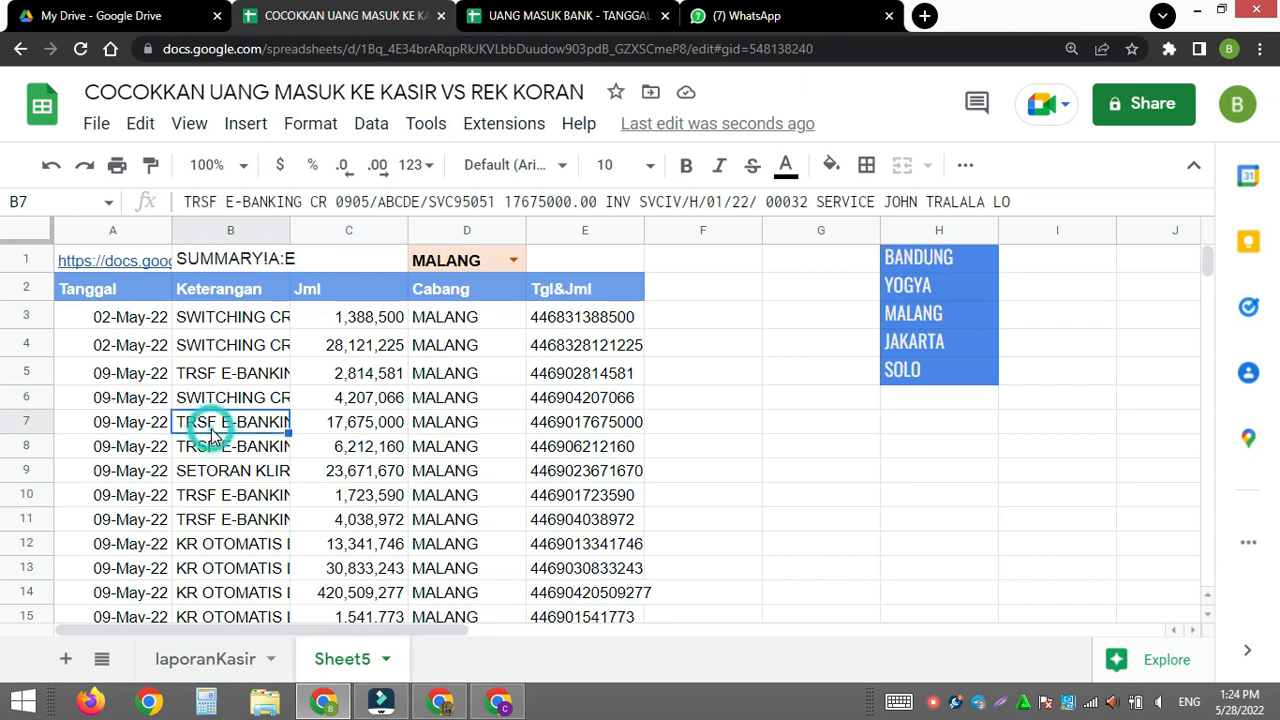
{"action": "double_click", "coordinate": [343, 668]}
{"action": "type", "text": "IM"}
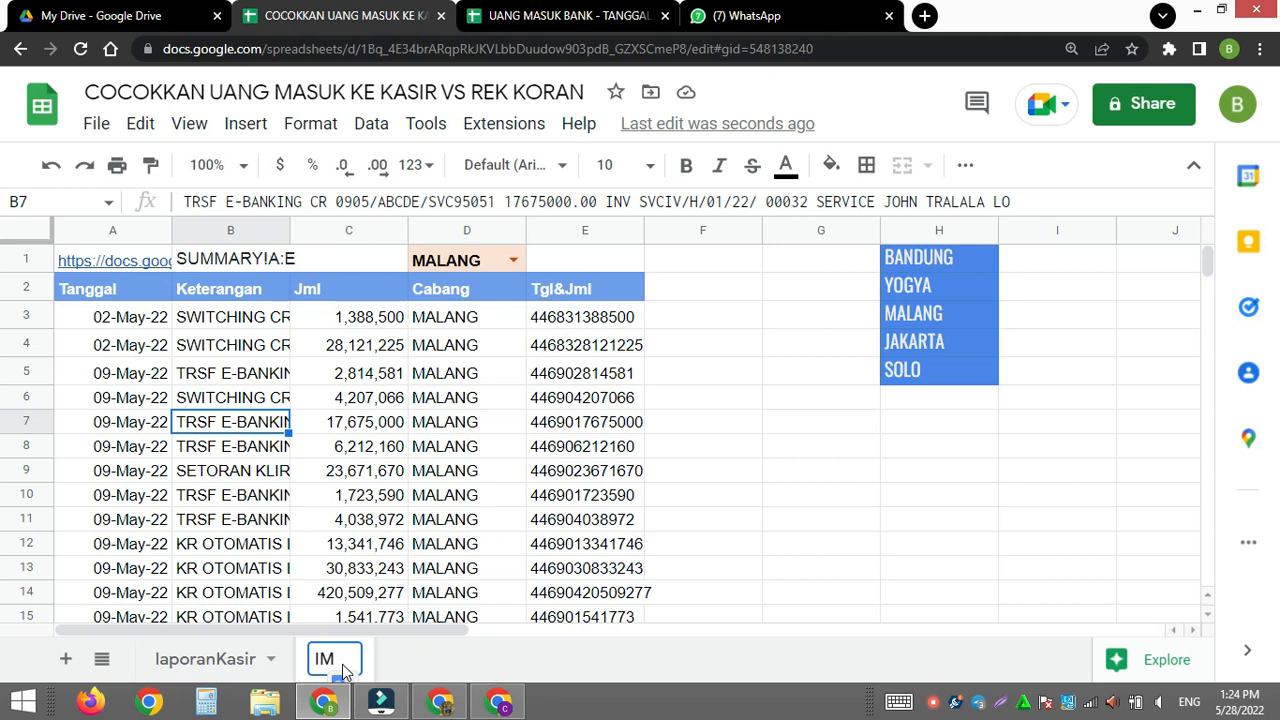
{"action": "type", "text": "PORT"}
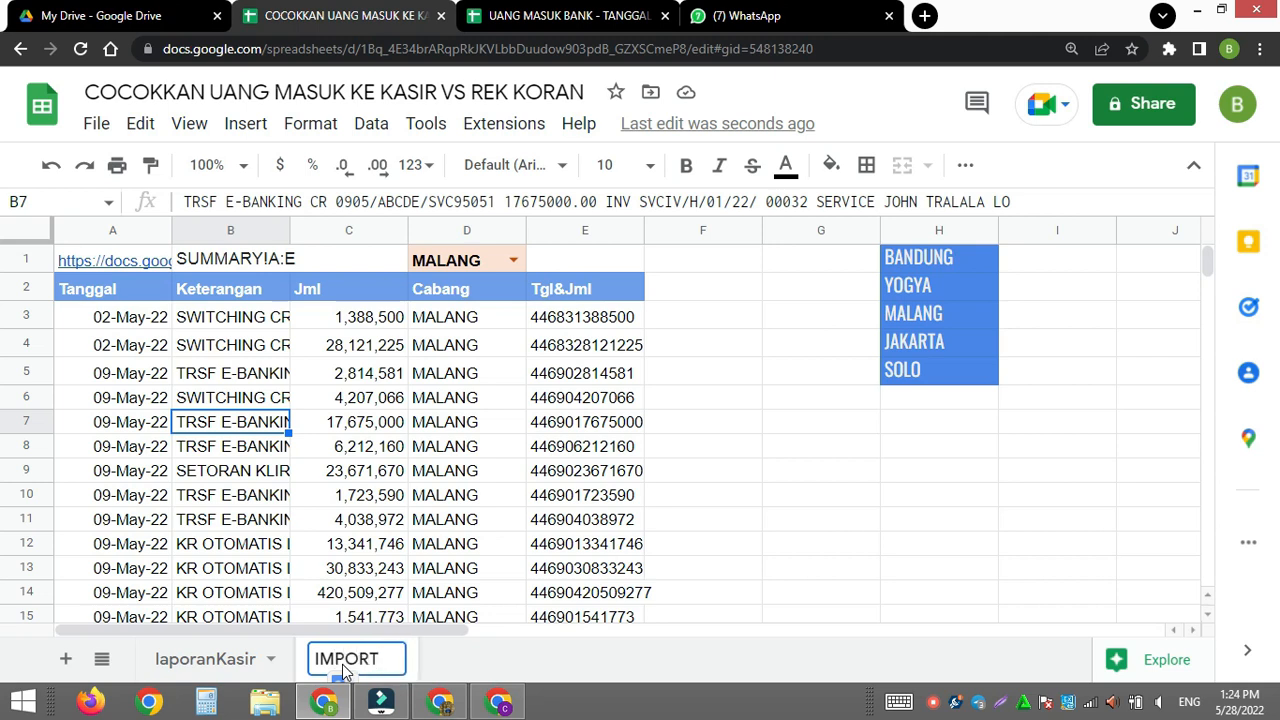
{"action": "type", "text": " MUTASI BANK"}
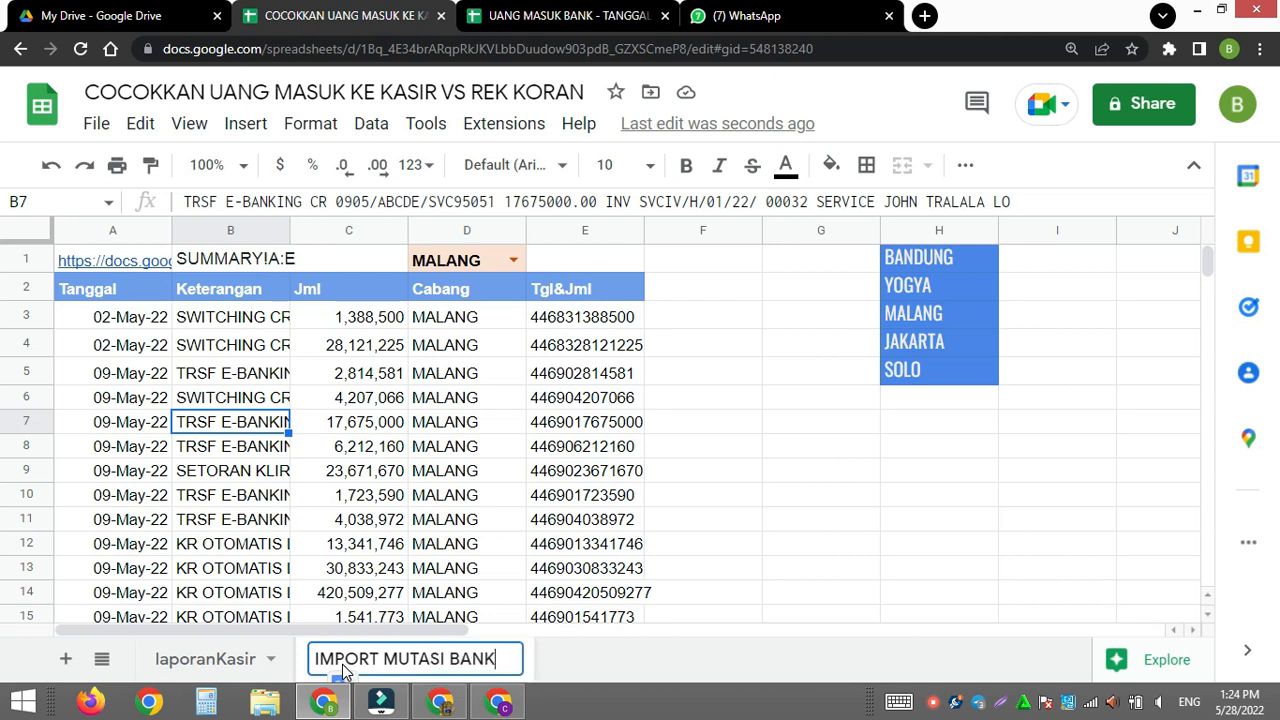
{"action": "key", "text": "Return"}
{"action": "left_click", "coordinate": [190, 662]}
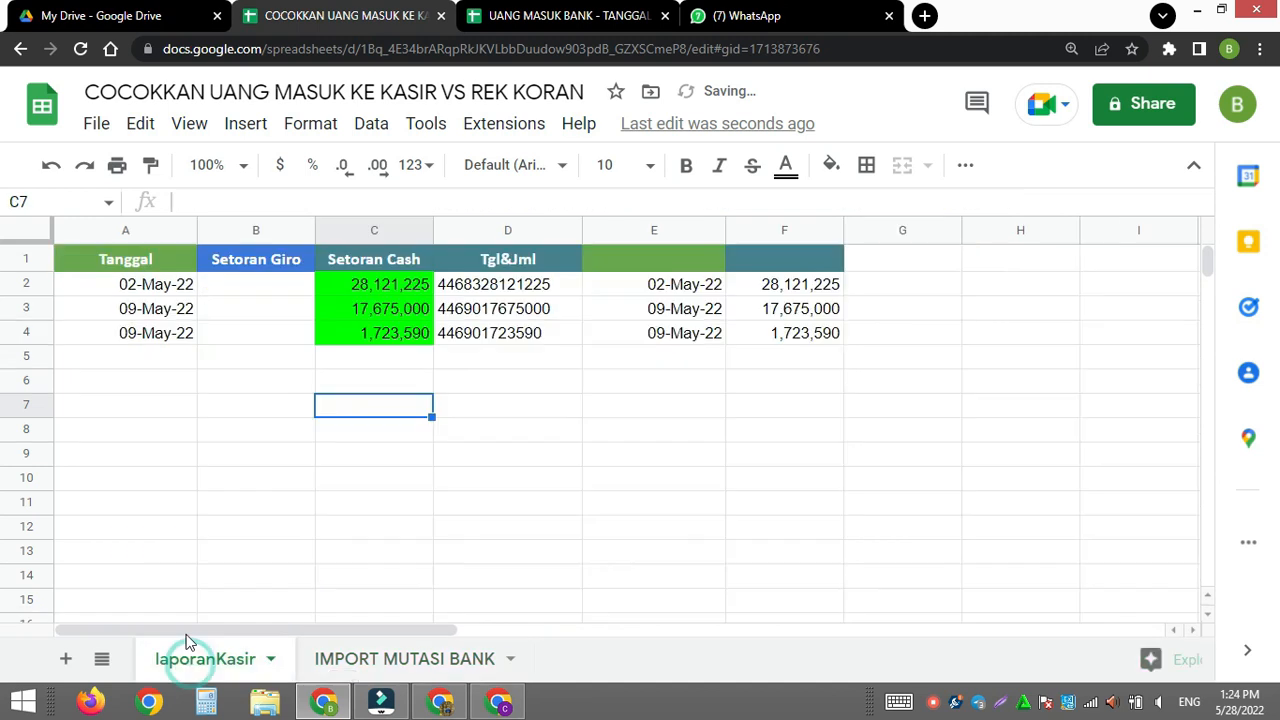
- Search the IMPORT MUTASI BANK sheet for KLIRI to locate the clearing deposit entry
{"action": "left_click", "coordinate": [368, 662]}
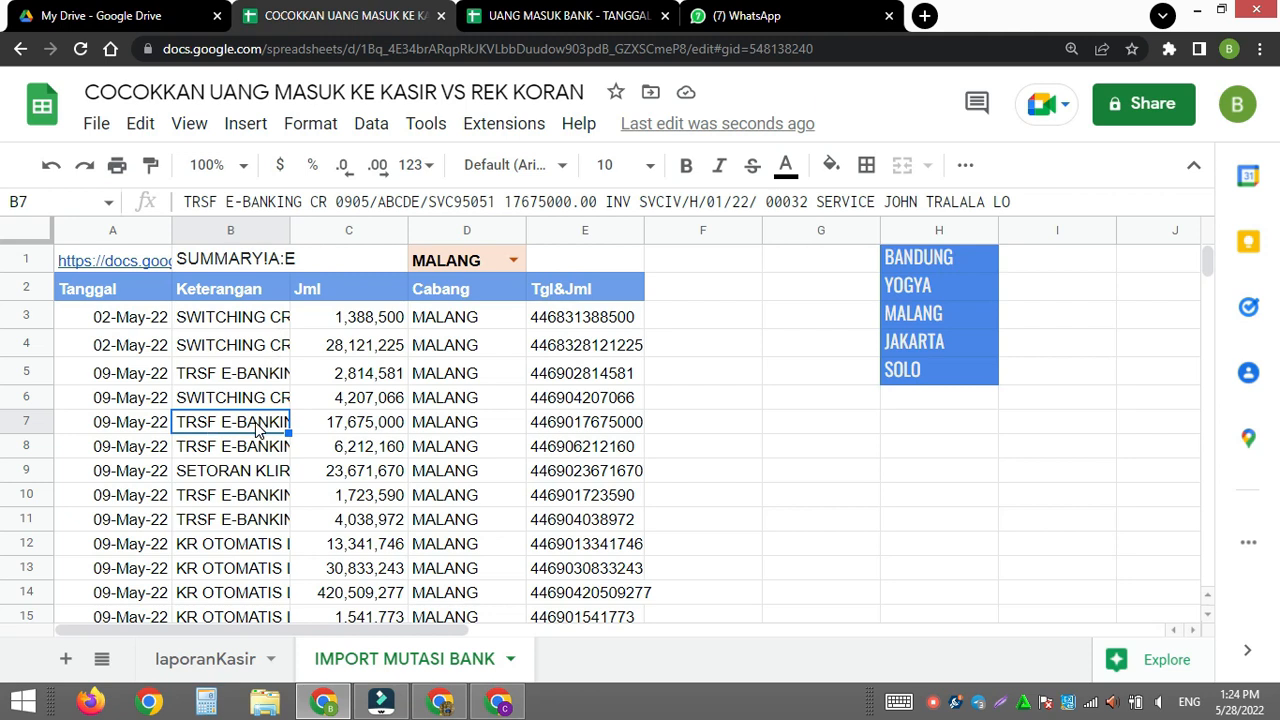
{"action": "key", "text": "ctrl+f"}
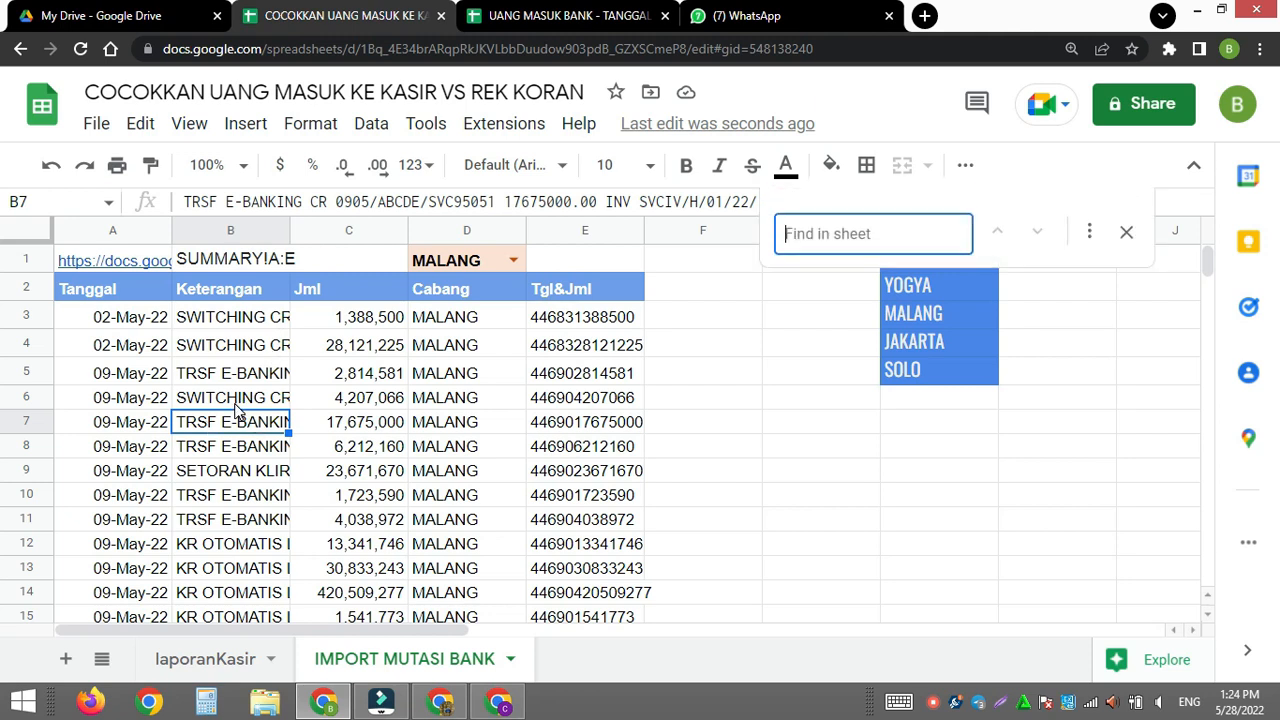
{"action": "type", "text": "KLIRI"}
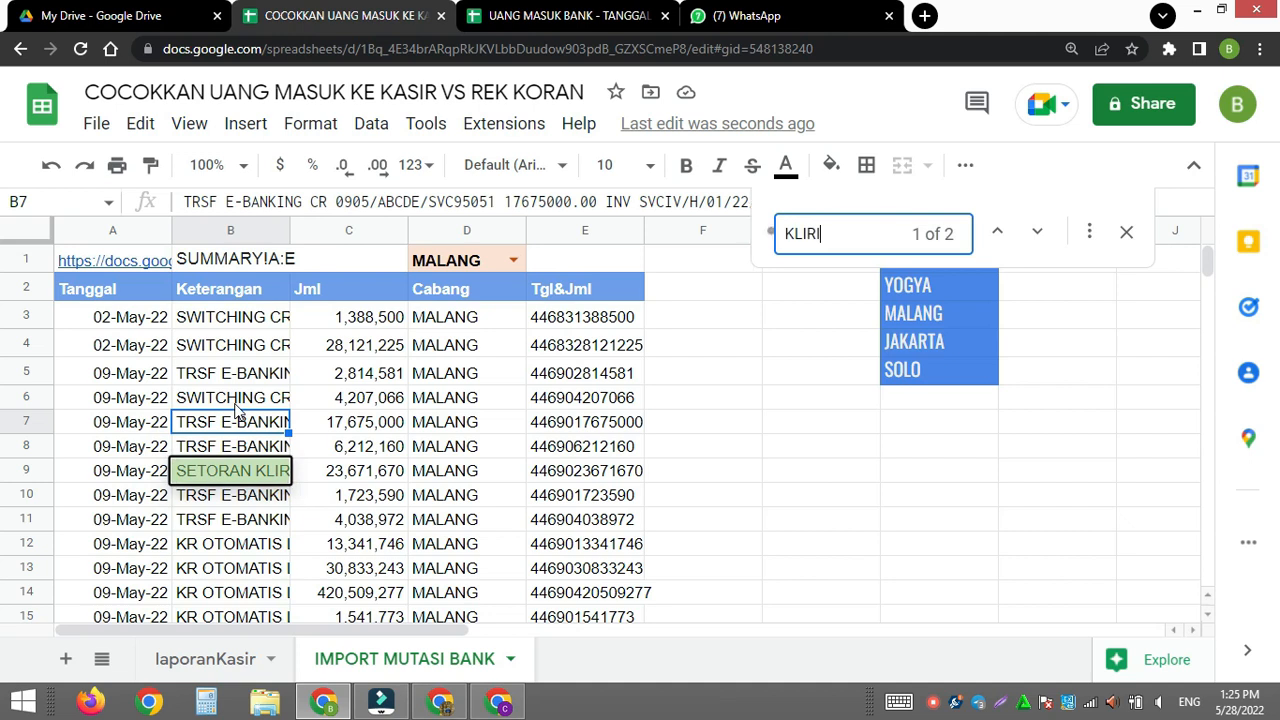
{"action": "key", "text": "Escape"}
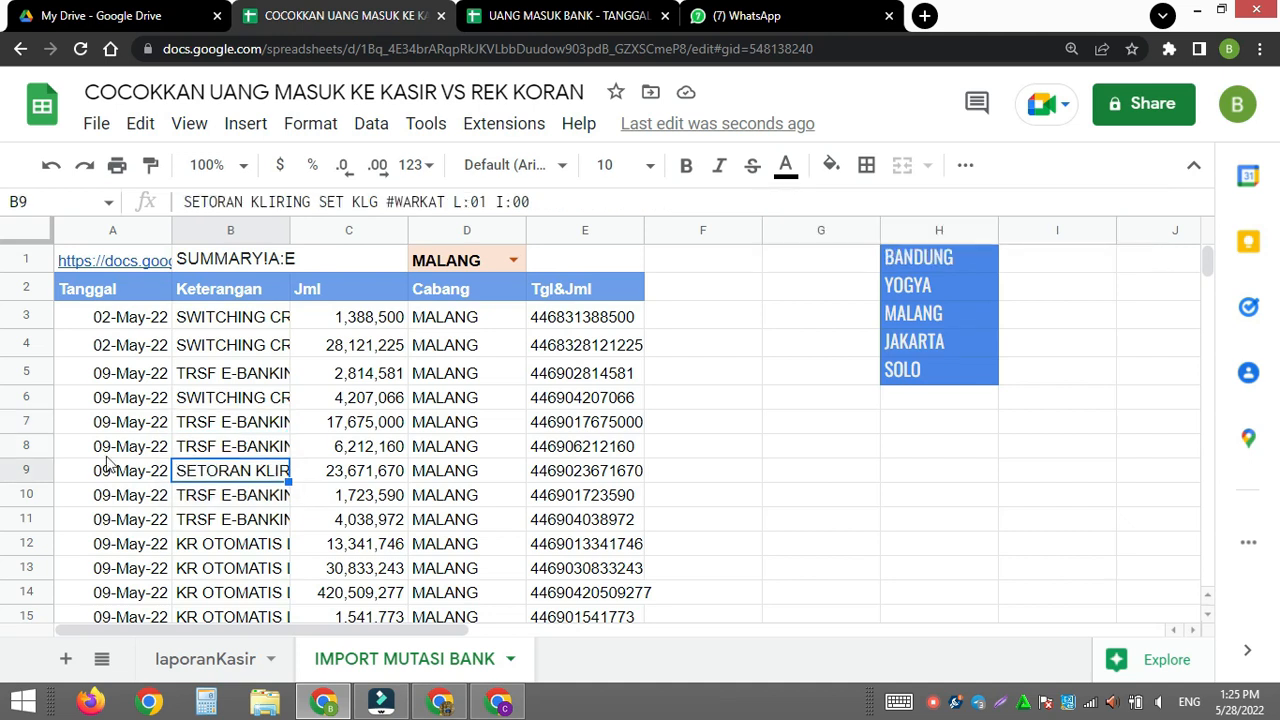
- Copy the 23,671,670 amount from C9 of IMPORT MUTASI BANK into Setoran Giro cell B6 of laporanKasir
{"action": "left_click", "coordinate": [372, 476]}
{"action": "key", "text": "ctrl+c"}
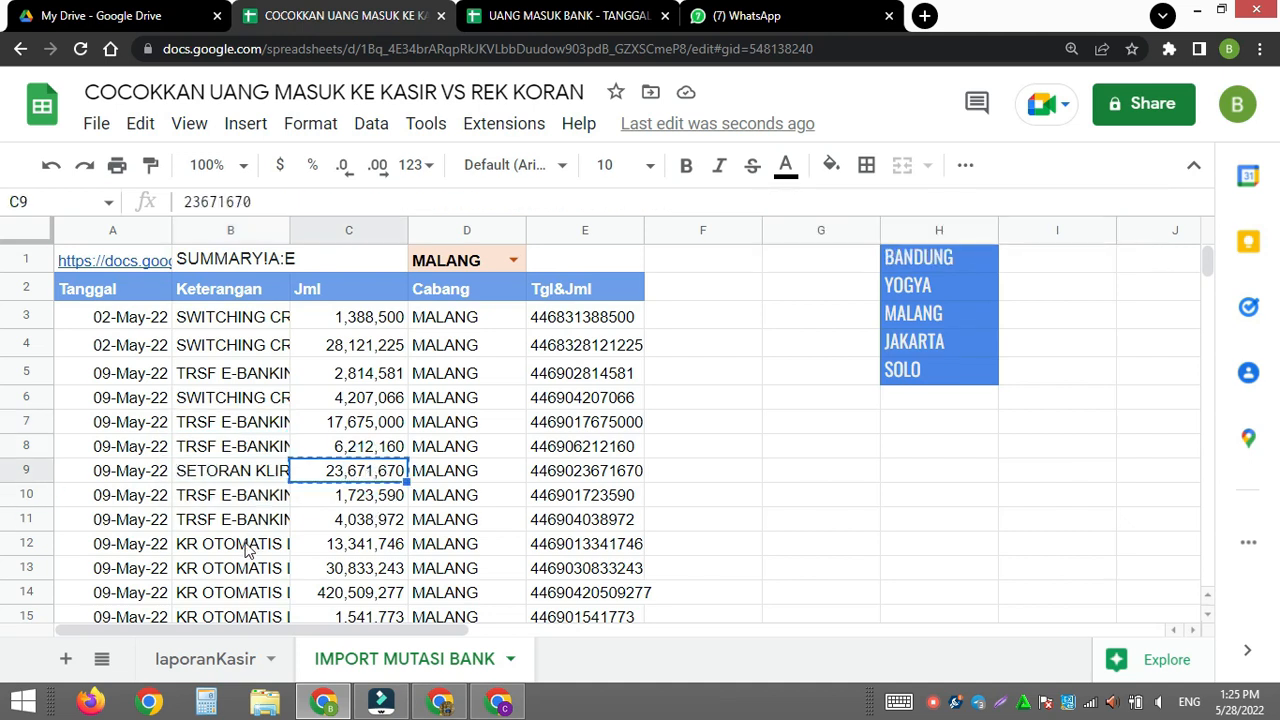
{"action": "left_click", "coordinate": [207, 662]}
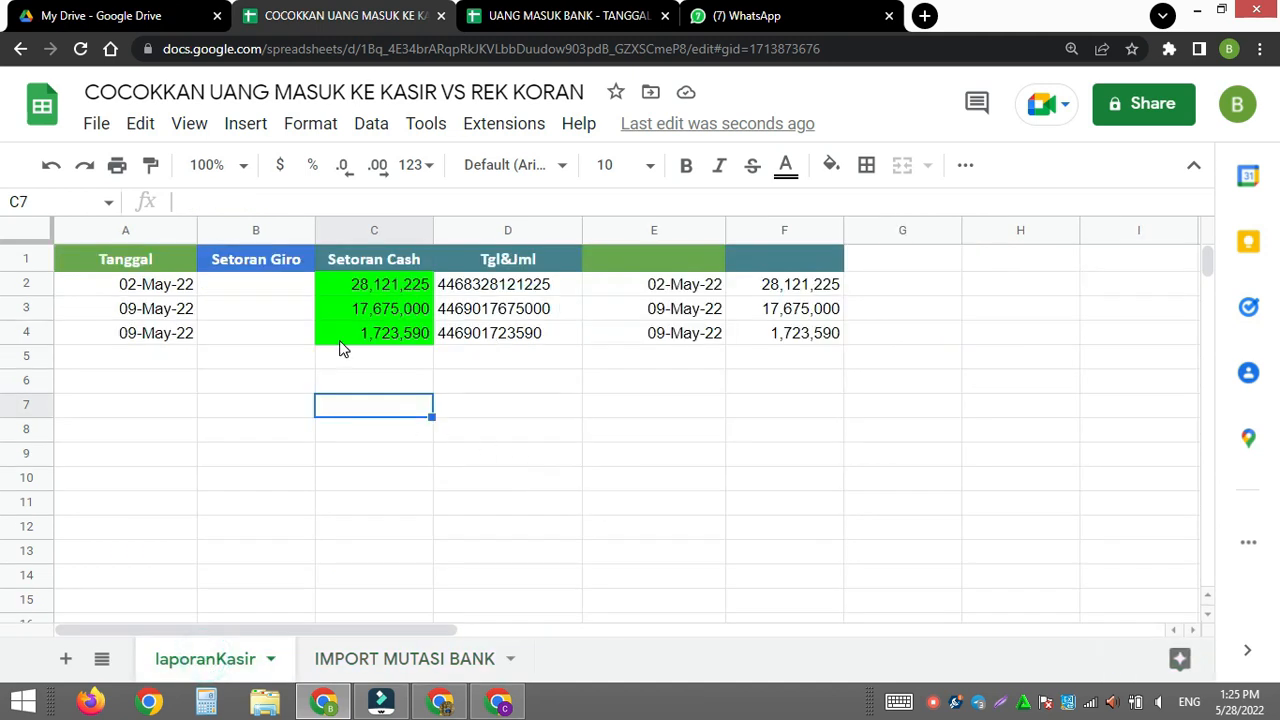
{"action": "left_click", "coordinate": [254, 361]}
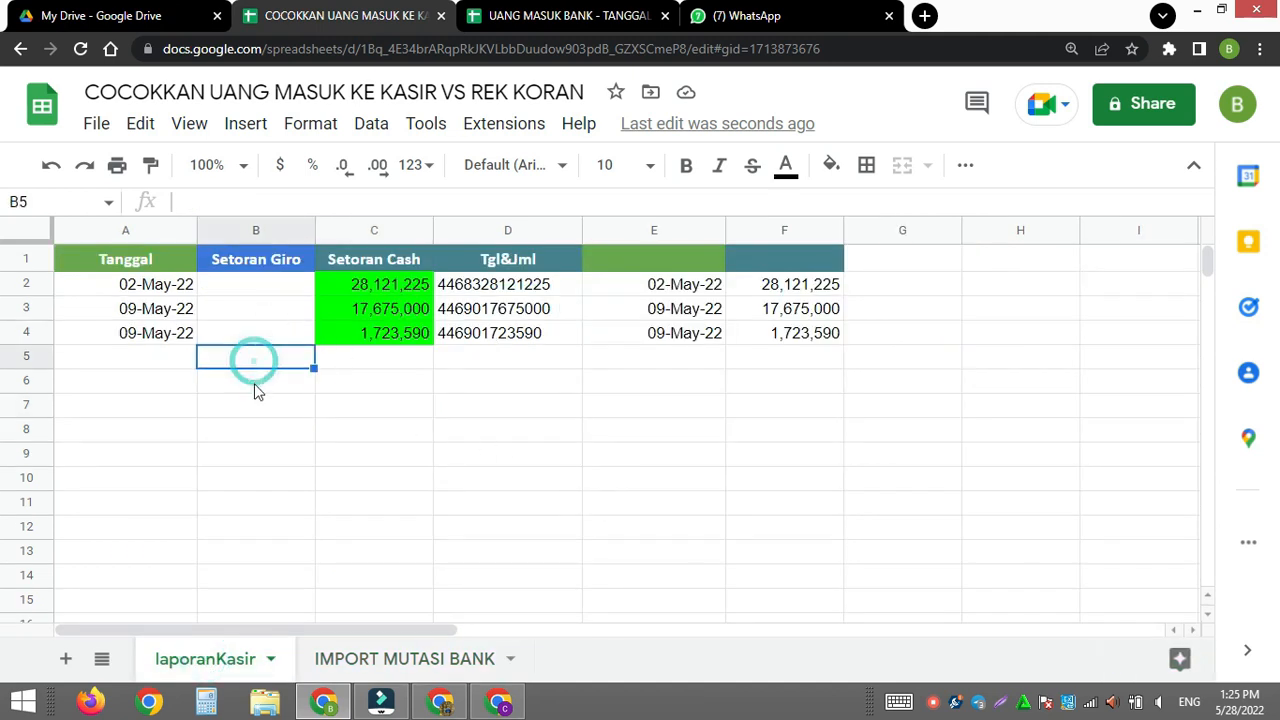
{"action": "left_click", "coordinate": [256, 389]}
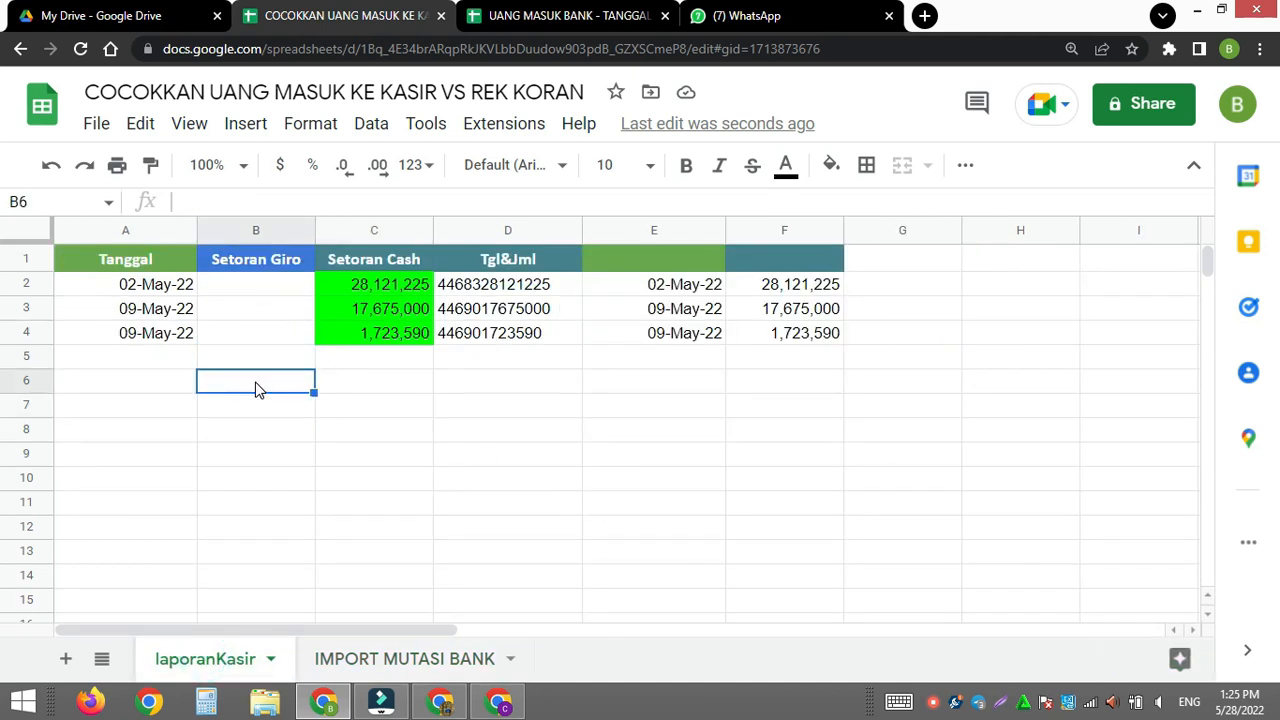
{"action": "key", "text": "ctrl+v"}
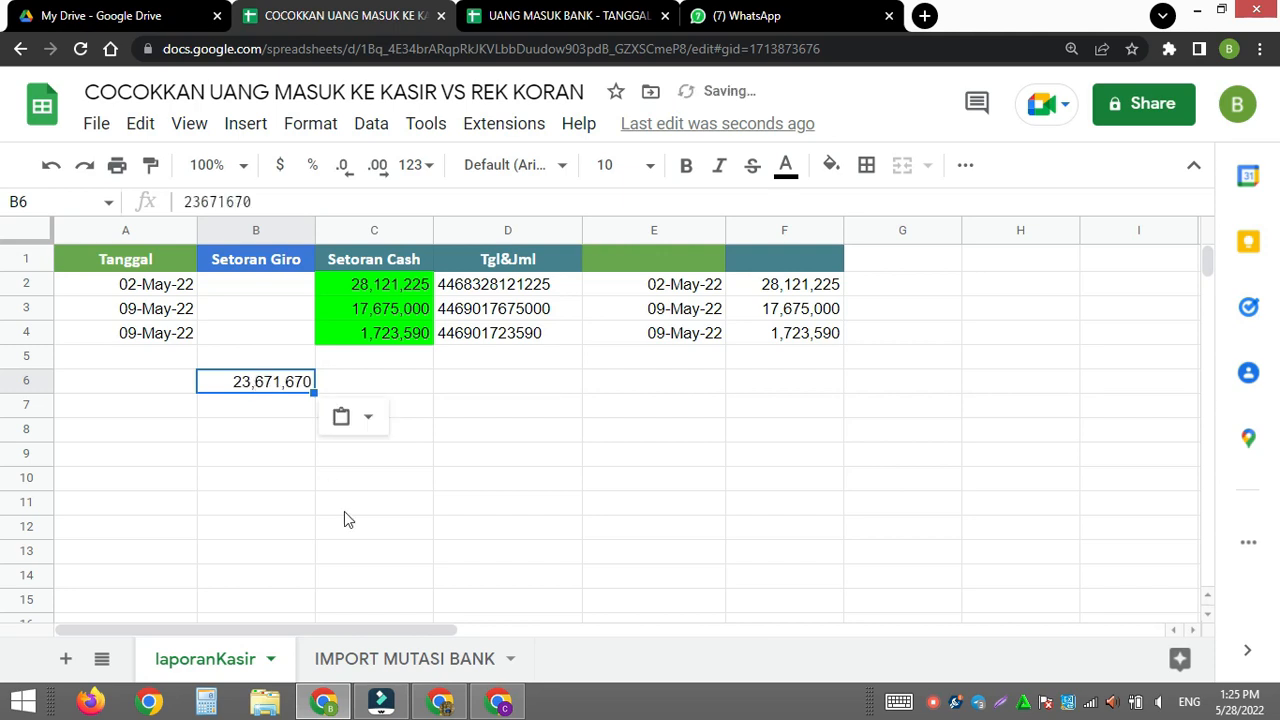
- Copy the date 09-May-22 from A9 of IMPORT MUTASI BANK into A6 of laporanKasir
{"action": "left_click", "coordinate": [362, 660]}
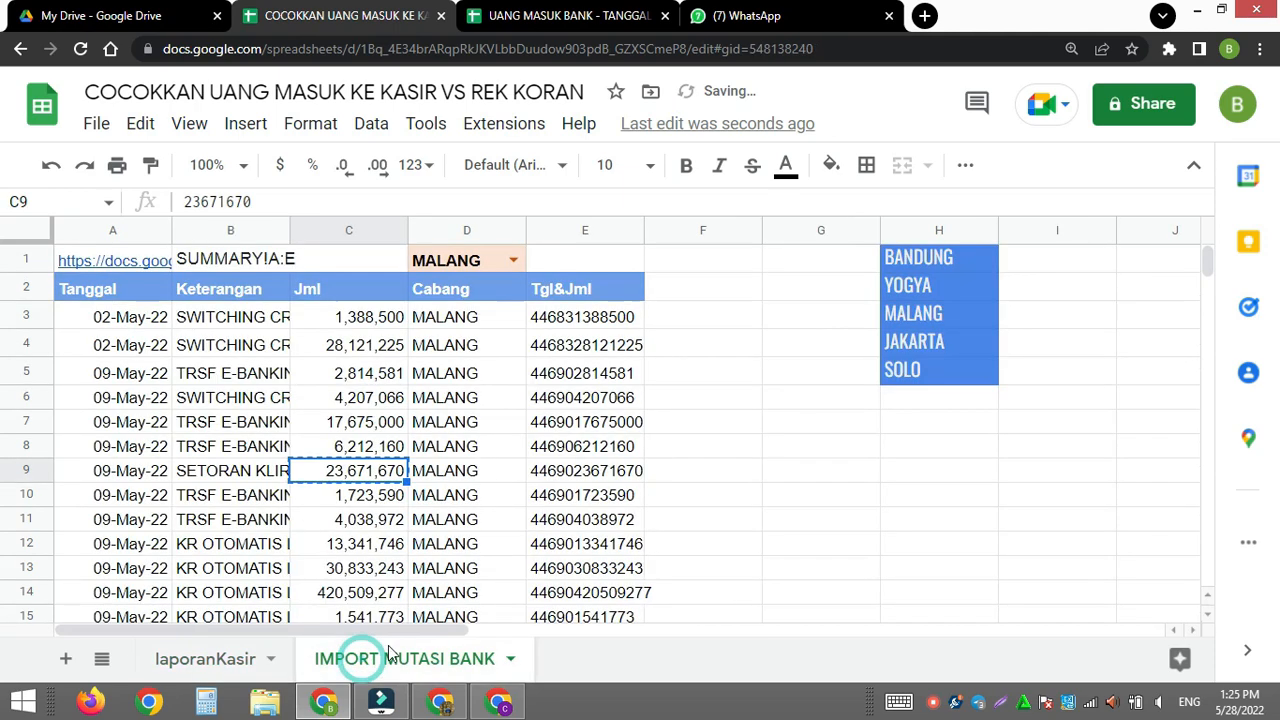
{"action": "left_click", "coordinate": [118, 474]}
{"action": "key", "text": "ctrl+c"}
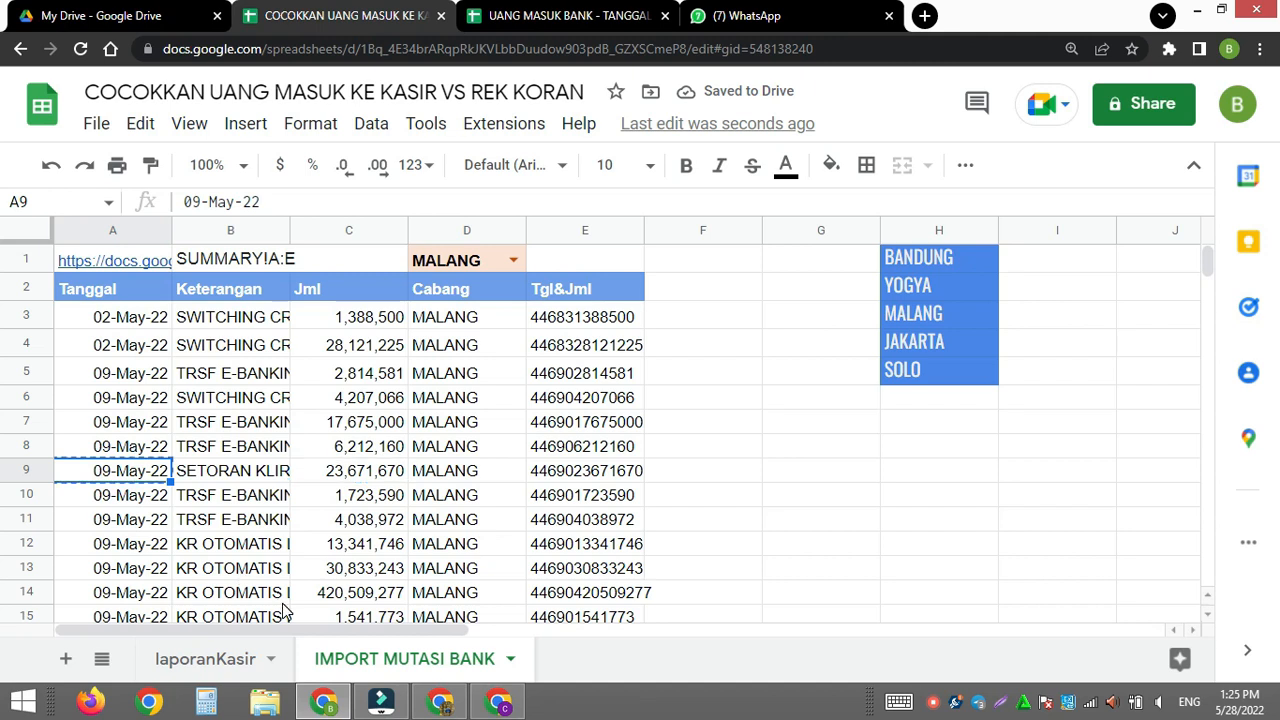
{"action": "left_click", "coordinate": [205, 659]}
{"action": "left_click", "coordinate": [149, 380]}
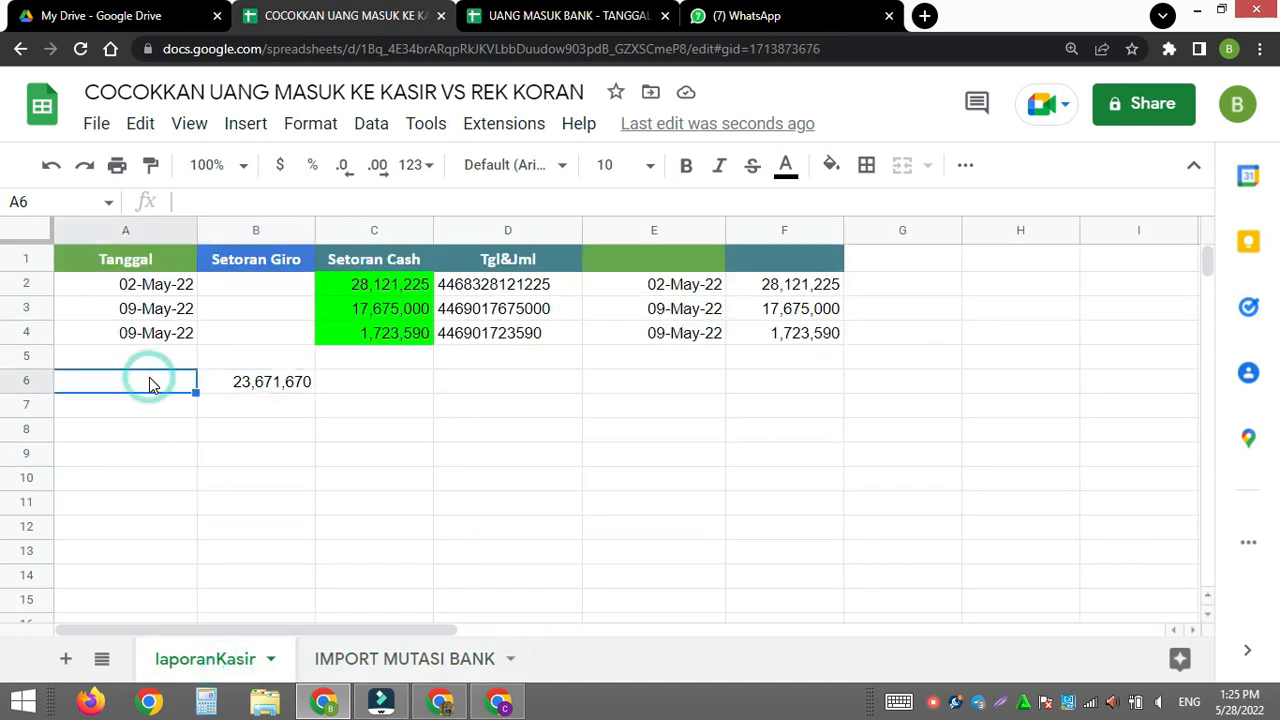
{"action": "key", "text": "ctrl+v"}
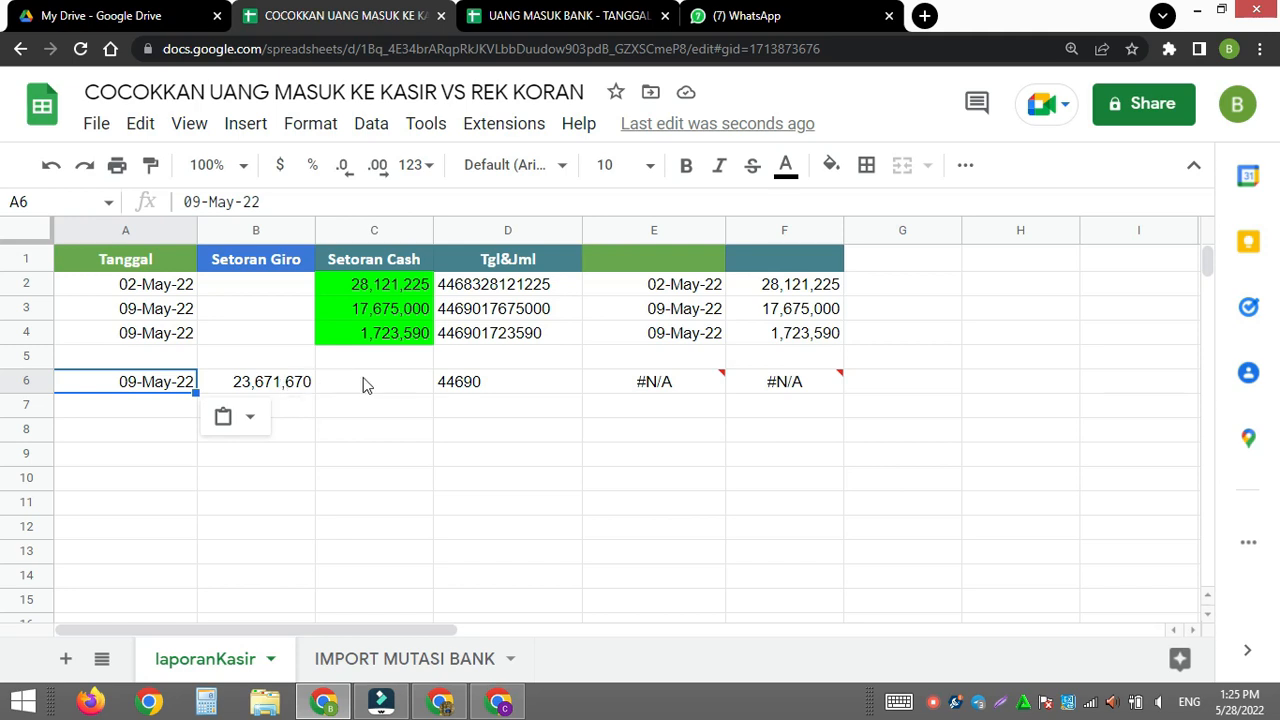
- Copy the Tgl&Jml header from D1 into G1 and give G1 a blue fill
{"action": "left_click", "coordinate": [461, 260]}
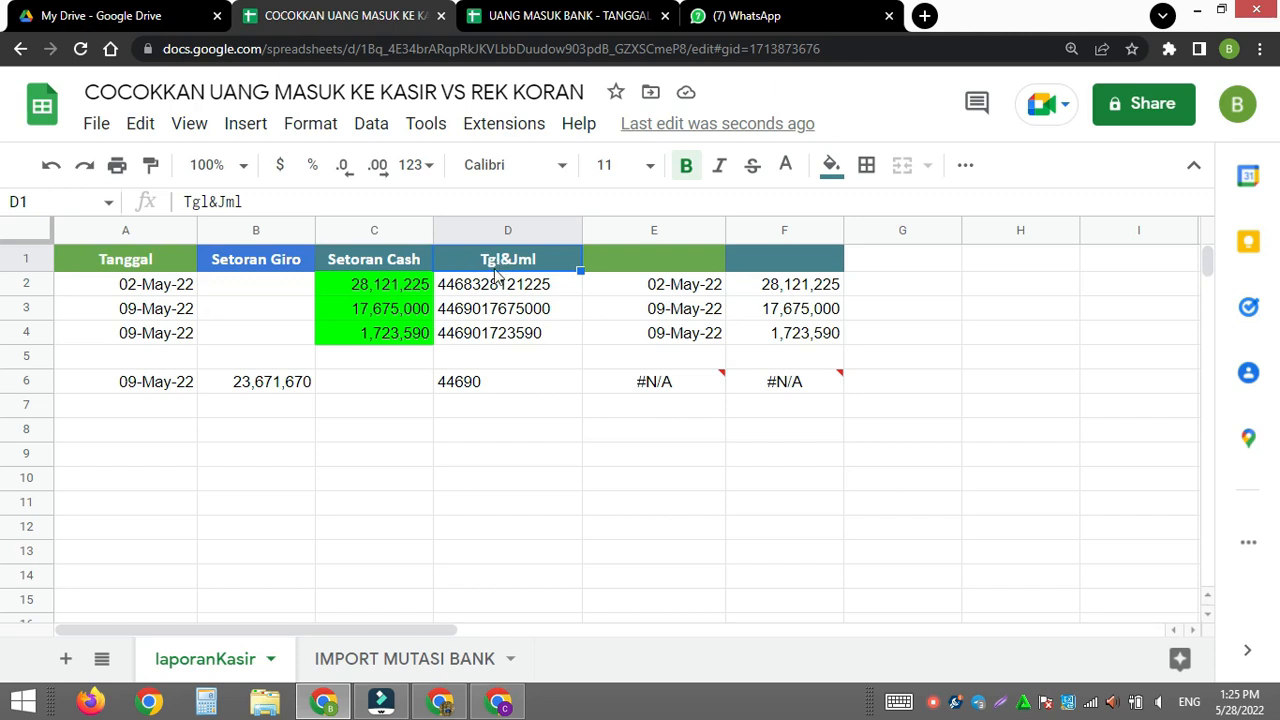
{"action": "key", "text": "ctrl+c"}
{"action": "left_click", "coordinate": [903, 259]}
{"action": "key", "text": "ctrl+v"}
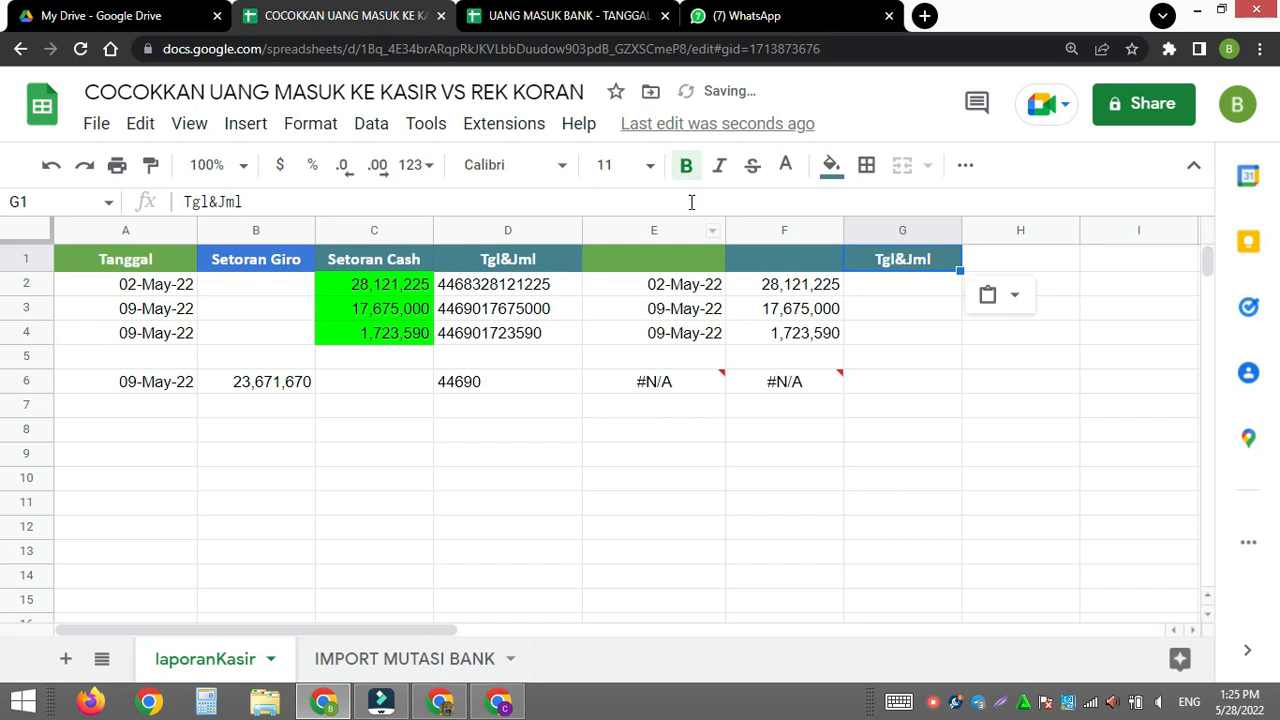
{"action": "left_click", "coordinate": [830, 165]}
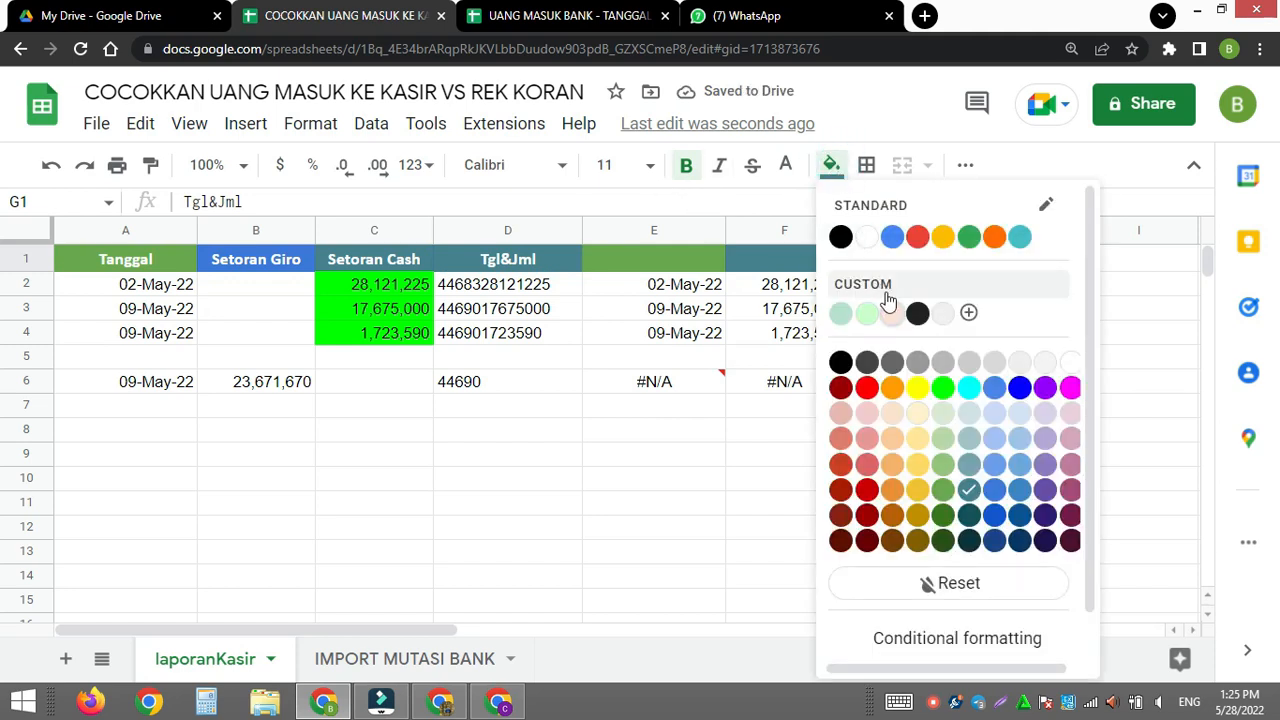
{"action": "left_click", "coordinate": [993, 390]}
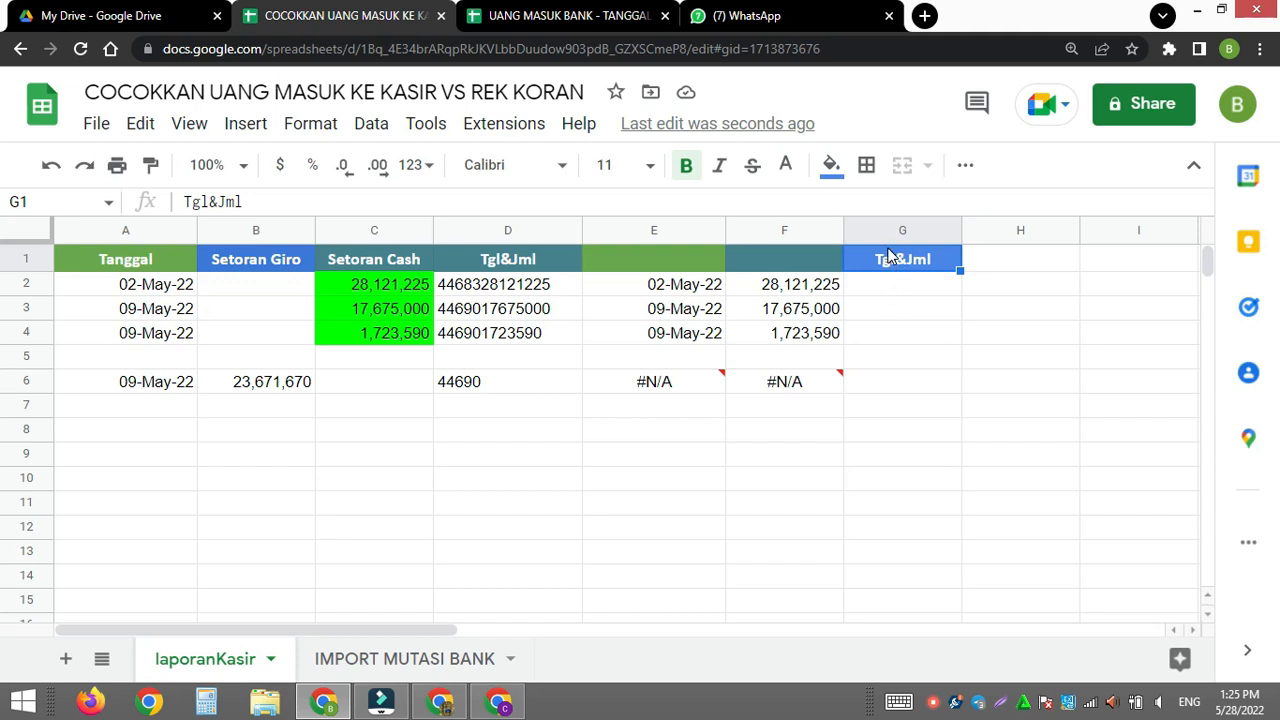
- Copy the blue header formatting of G1 to the empty header cells H1 and I1
{"action": "left_click", "coordinate": [150, 165]}
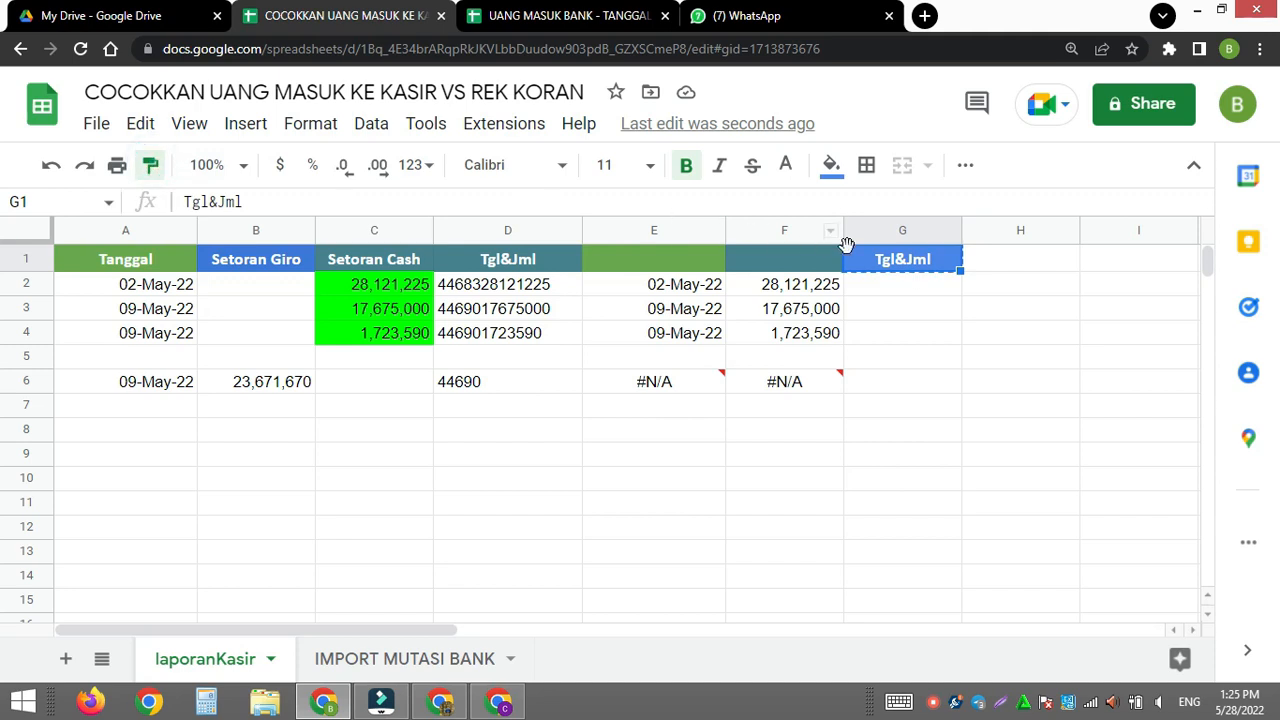
{"action": "left_click", "coordinate": [992, 260]}
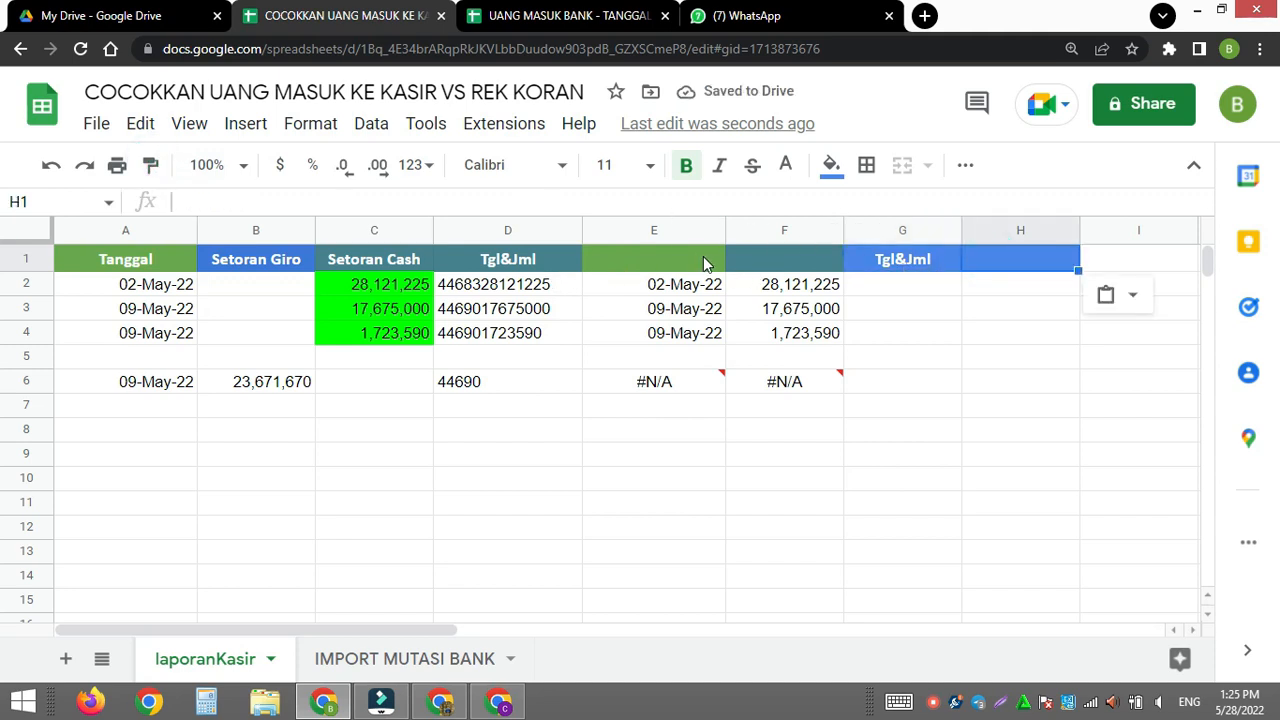
{"action": "left_click", "coordinate": [150, 165]}
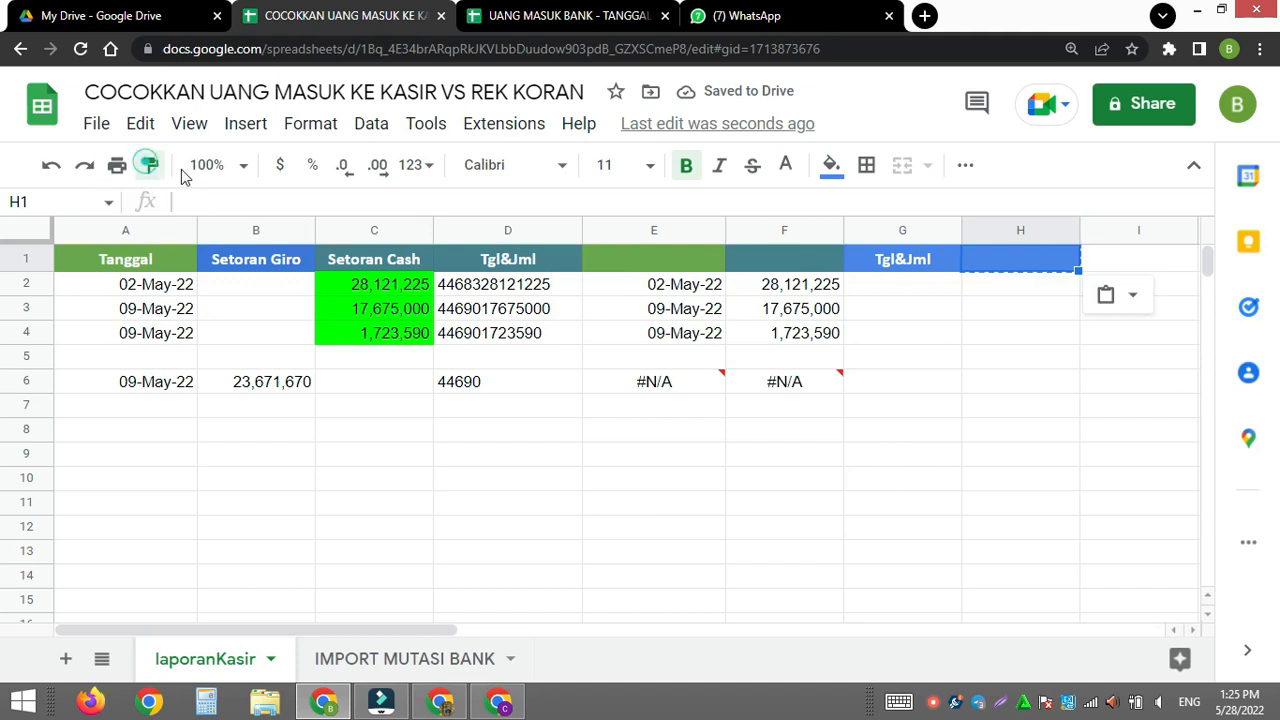
{"action": "left_click", "coordinate": [1100, 255]}
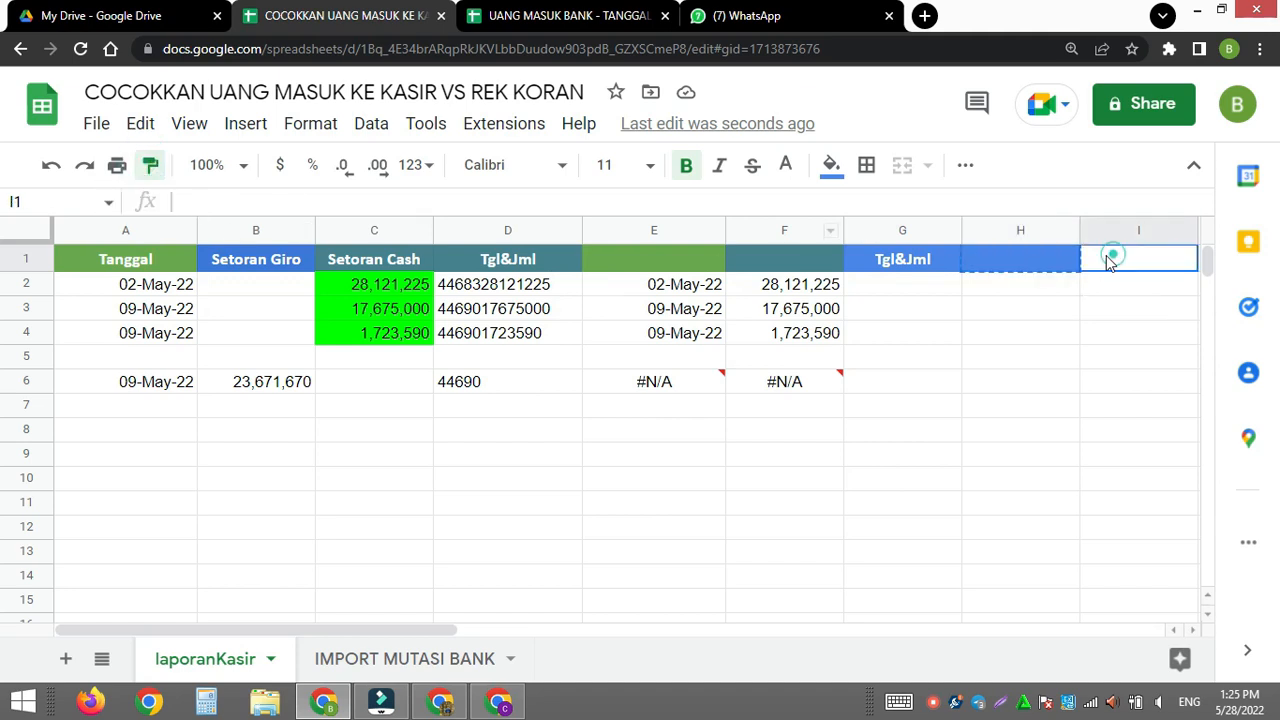
- Apply the teal header formatting of F1 to E1
{"action": "left_click", "coordinate": [770, 263]}
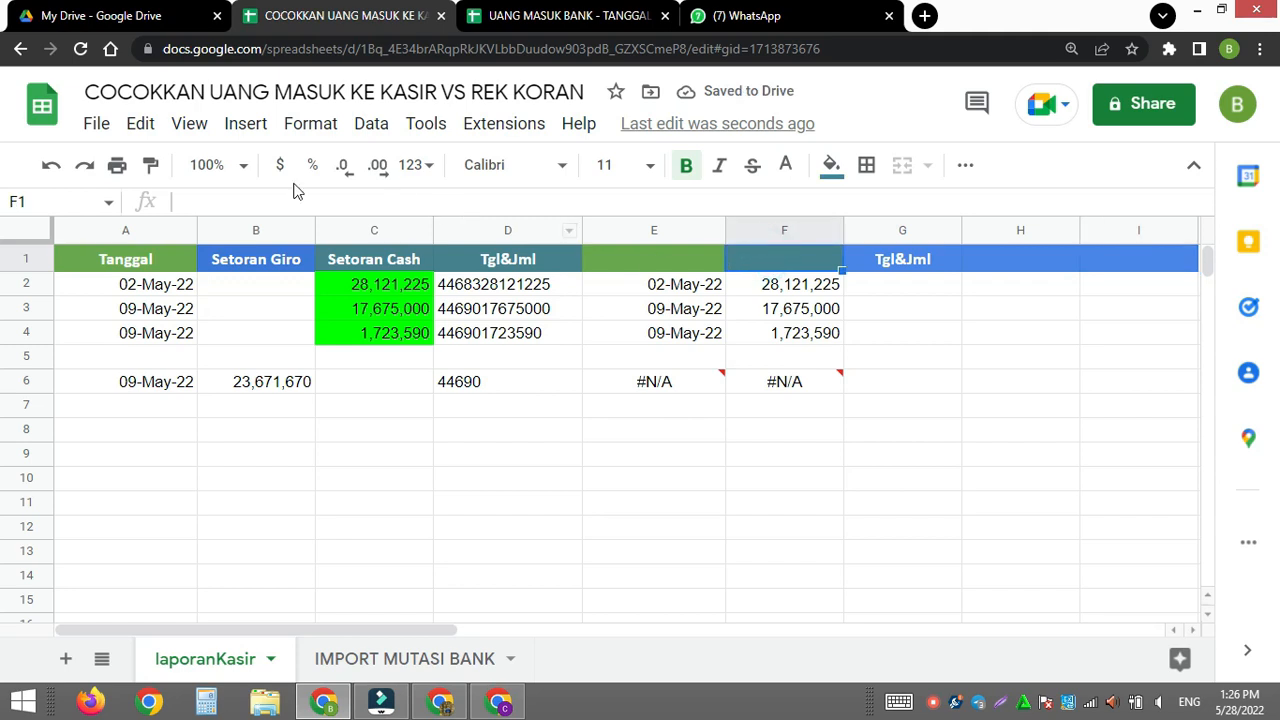
{"action": "left_click", "coordinate": [150, 165]}
{"action": "left_click", "coordinate": [610, 258]}
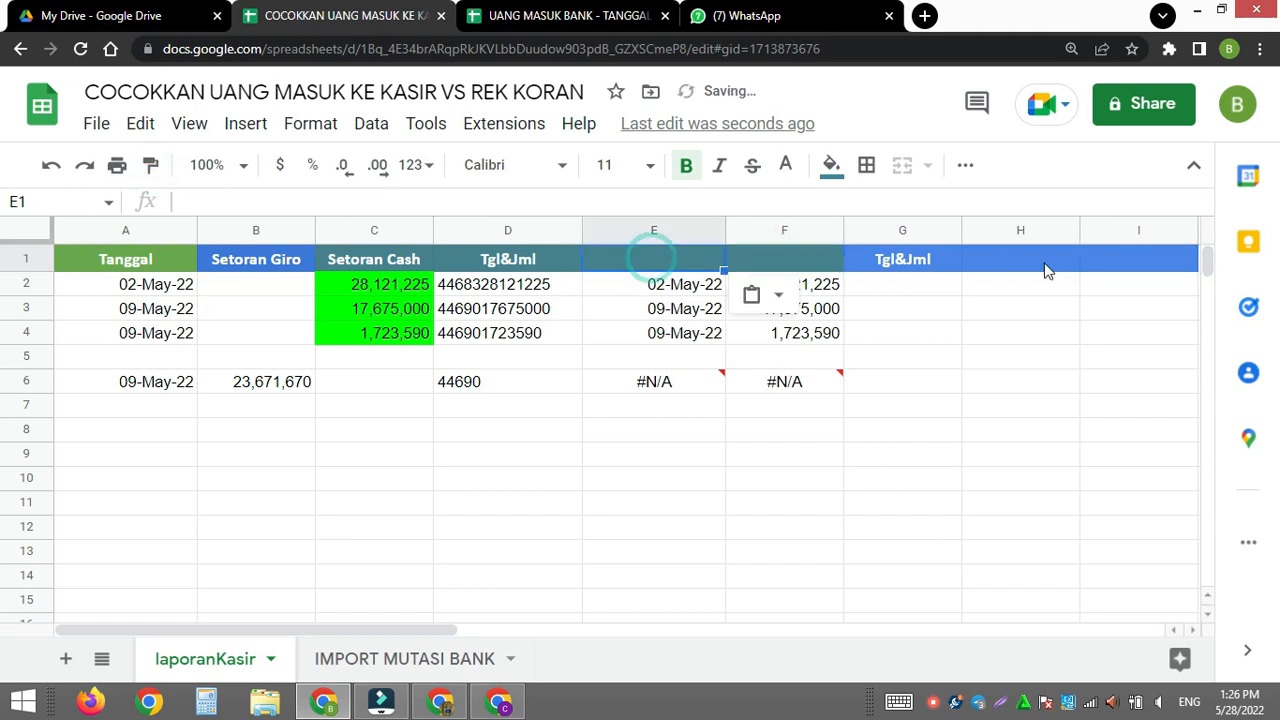
{"action": "left_click", "coordinate": [1043, 308]}
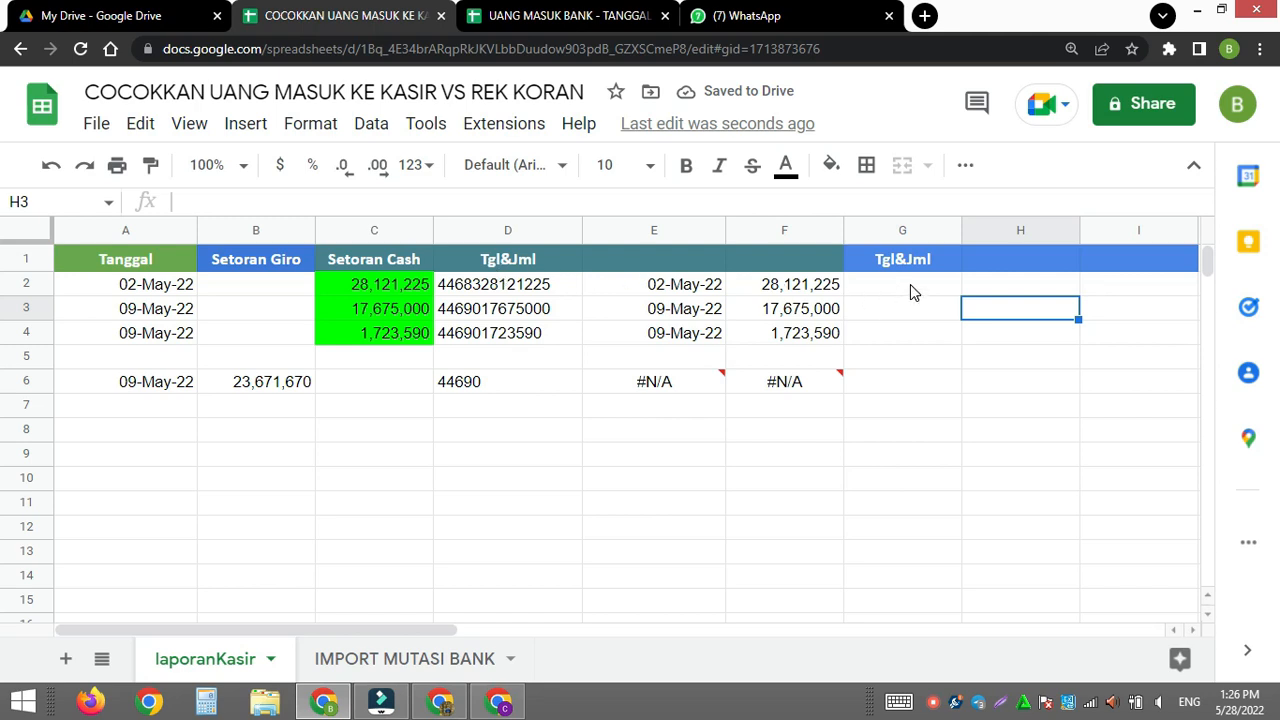
- Enter an array formula in G2 that joins the dates in A2:A with the Setoran Giro amounts in B2:B
{"action": "left_click", "coordinate": [522, 286]}
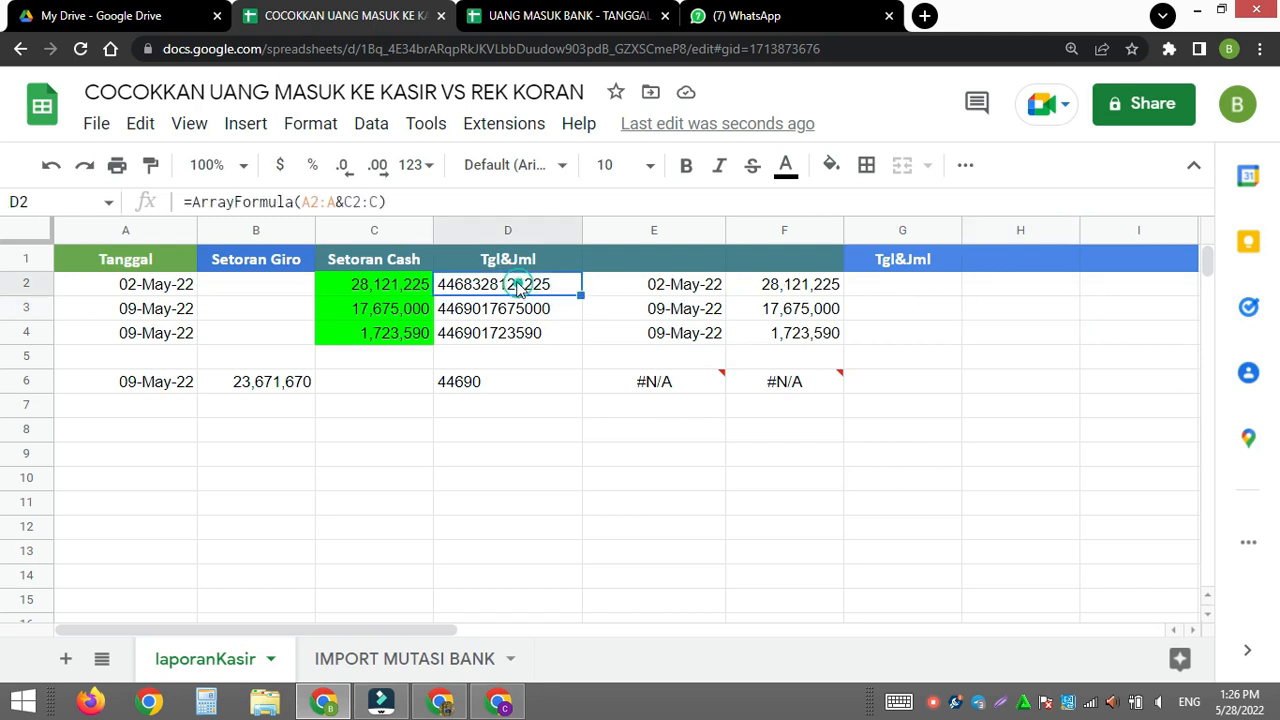
{"action": "left_click", "coordinate": [886, 288]}
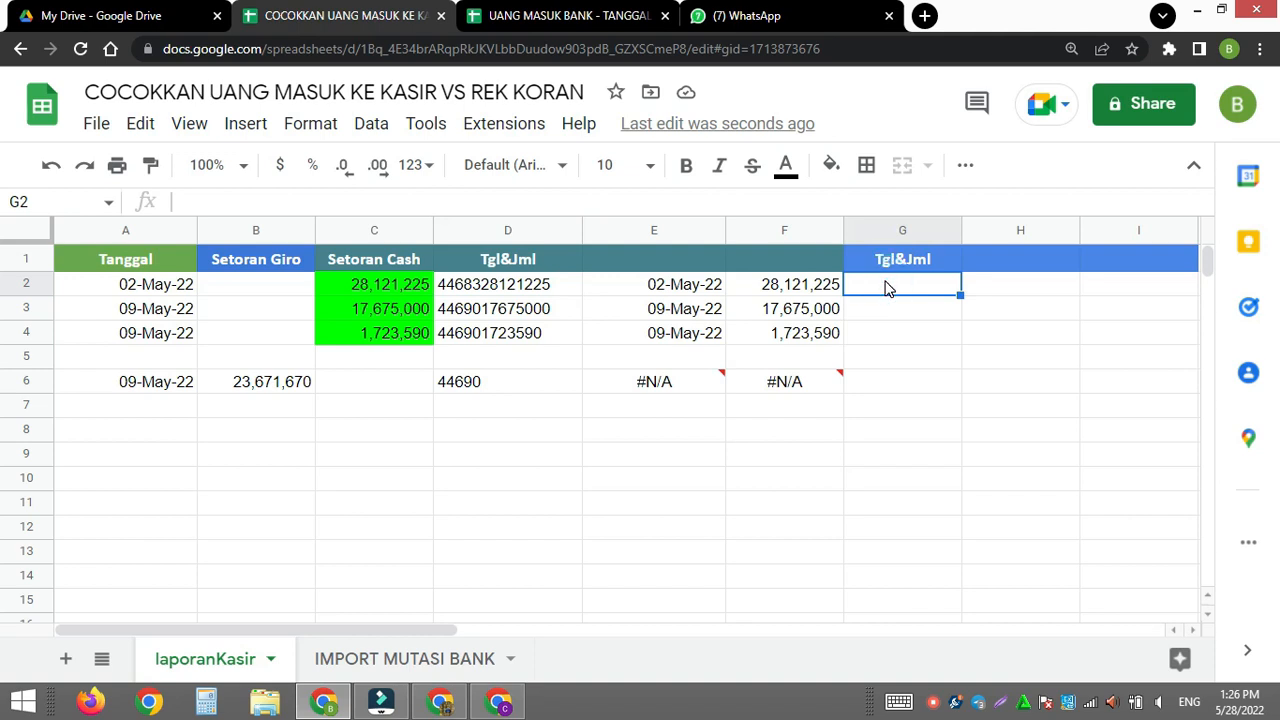
{"action": "type", "text": "="}
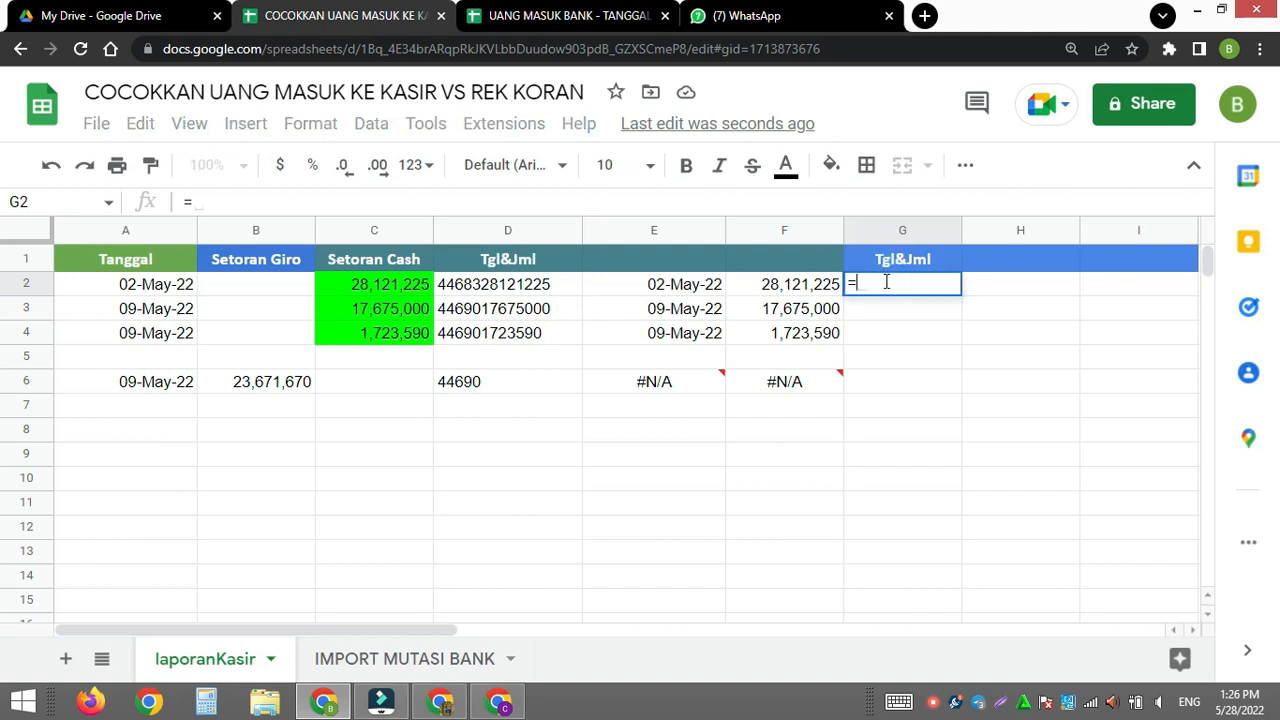
{"action": "left_click_drag", "start_coordinate": [160, 285], "coordinate": [160, 308]}
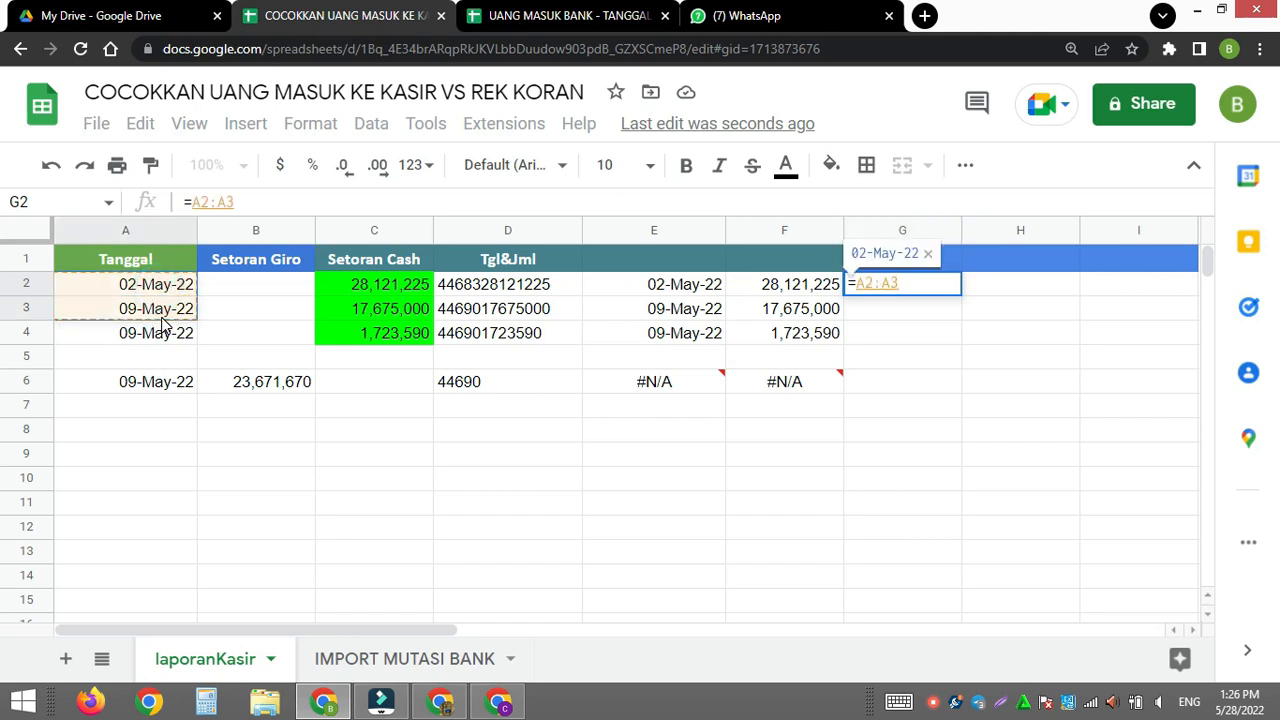
{"action": "key", "text": "BackSpace"}
{"action": "type", "text": "&"}
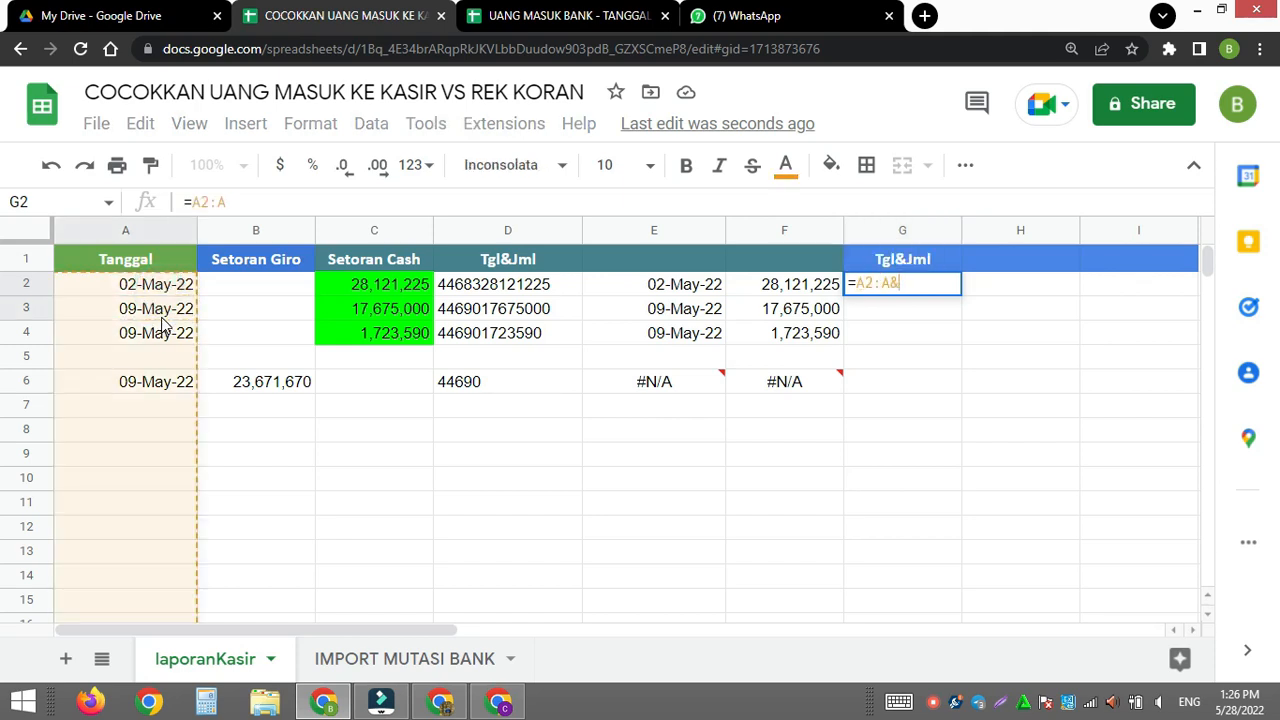
{"action": "left_click_drag", "start_coordinate": [243, 291], "coordinate": [251, 313]}
{"action": "key", "text": "BackSpace"}
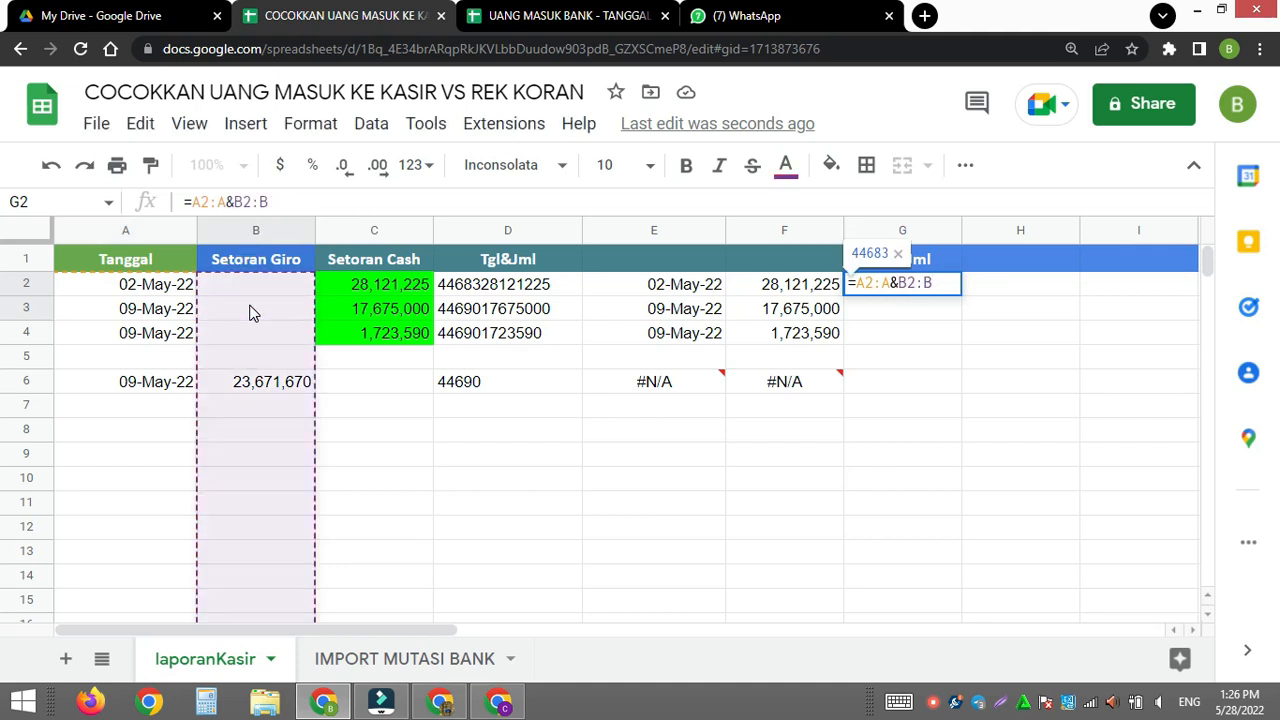
{"action": "key", "text": "ctrl+shift+Return"}
{"action": "key", "text": "Return"}
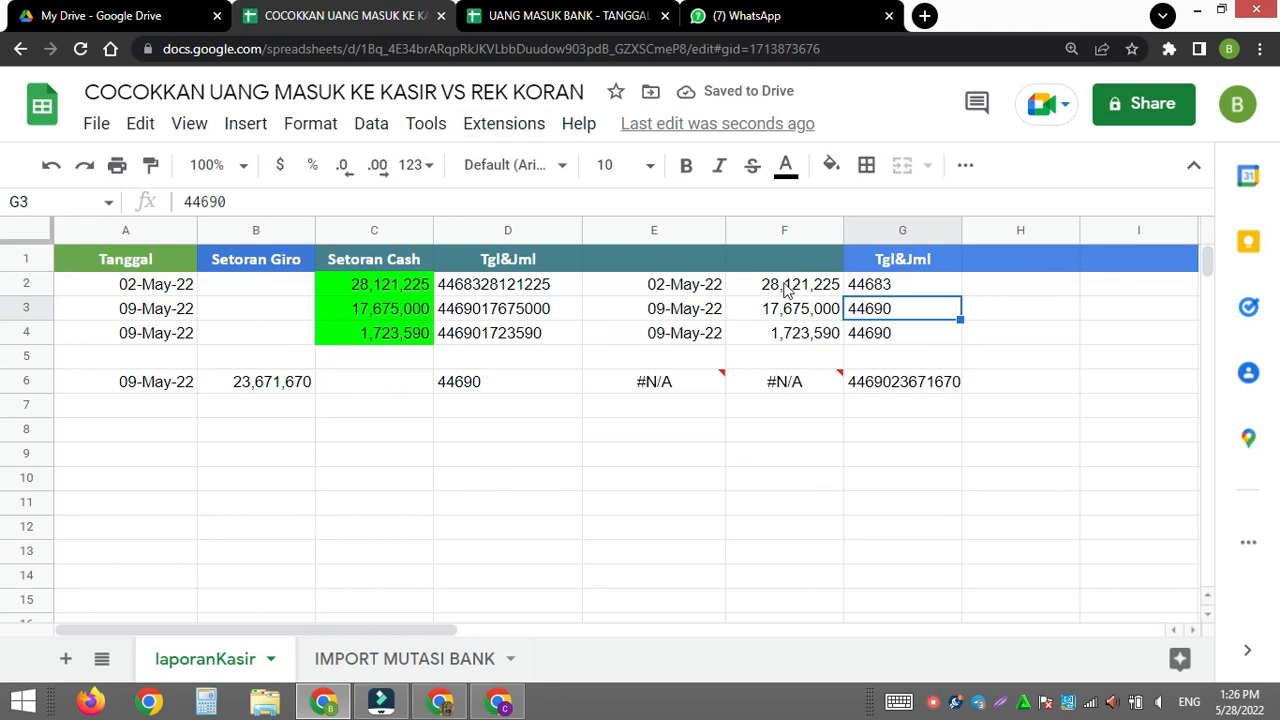
- Select E2 to view its VLOOKUP array formula
{"action": "left_click", "coordinate": [631, 288]}
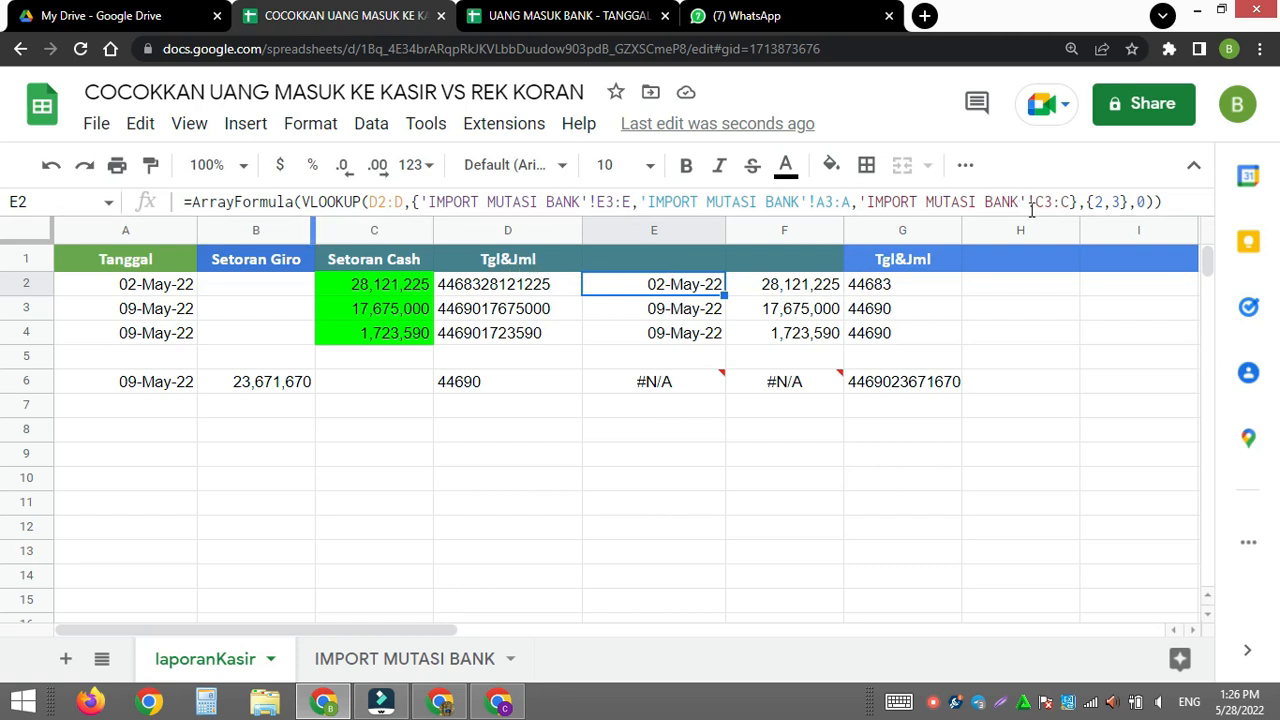
- Copy the VLOOKUP array formula from E2 and paste it into H2
{"action": "left_click_drag", "start_coordinate": [1159, 202], "coordinate": [108, 238]}
{"action": "key", "text": "ctrl+c"}
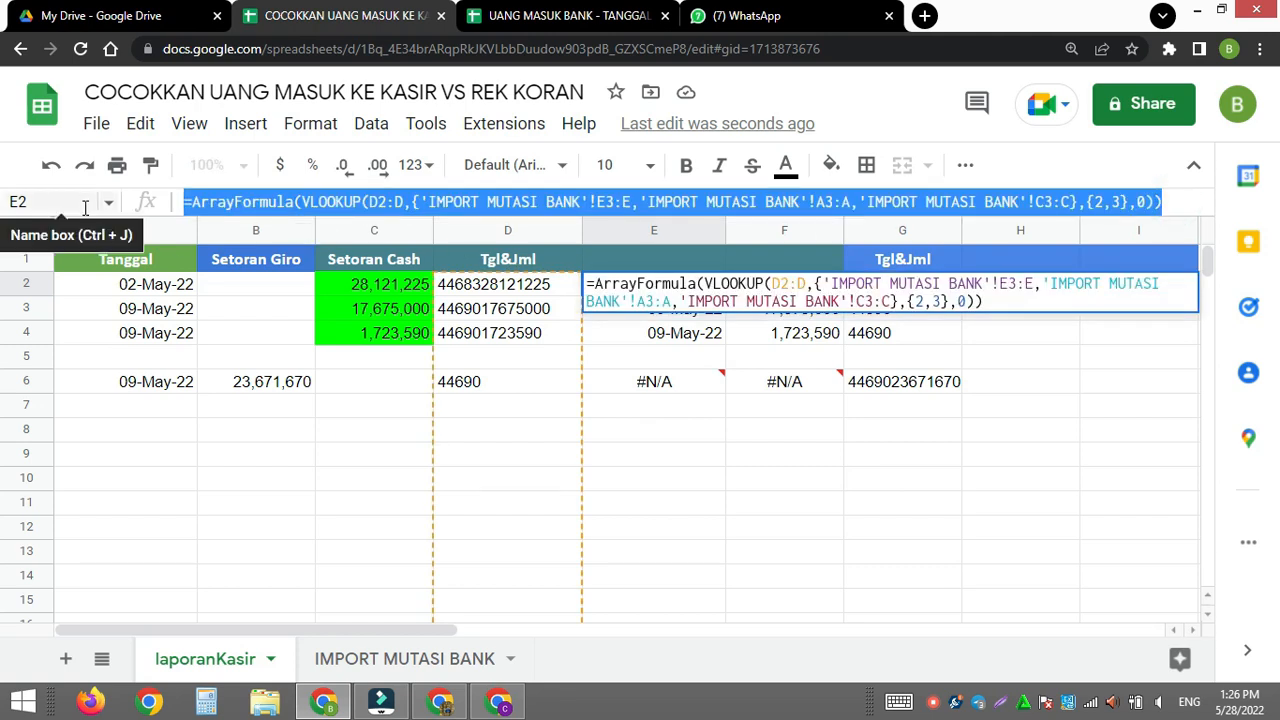
{"action": "key", "text": "Escape"}
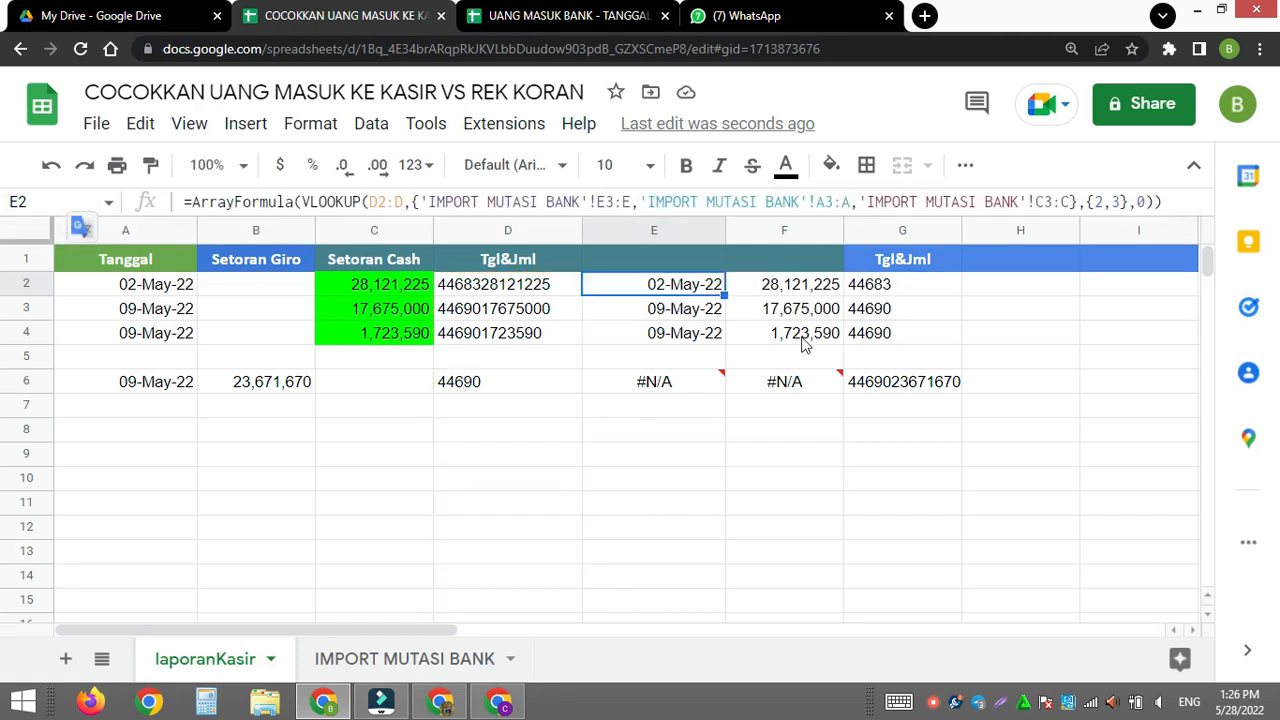
{"action": "left_click", "coordinate": [995, 291]}
{"action": "double_click", "coordinate": [993, 287]}
{"action": "key", "text": "ctrl+v"}
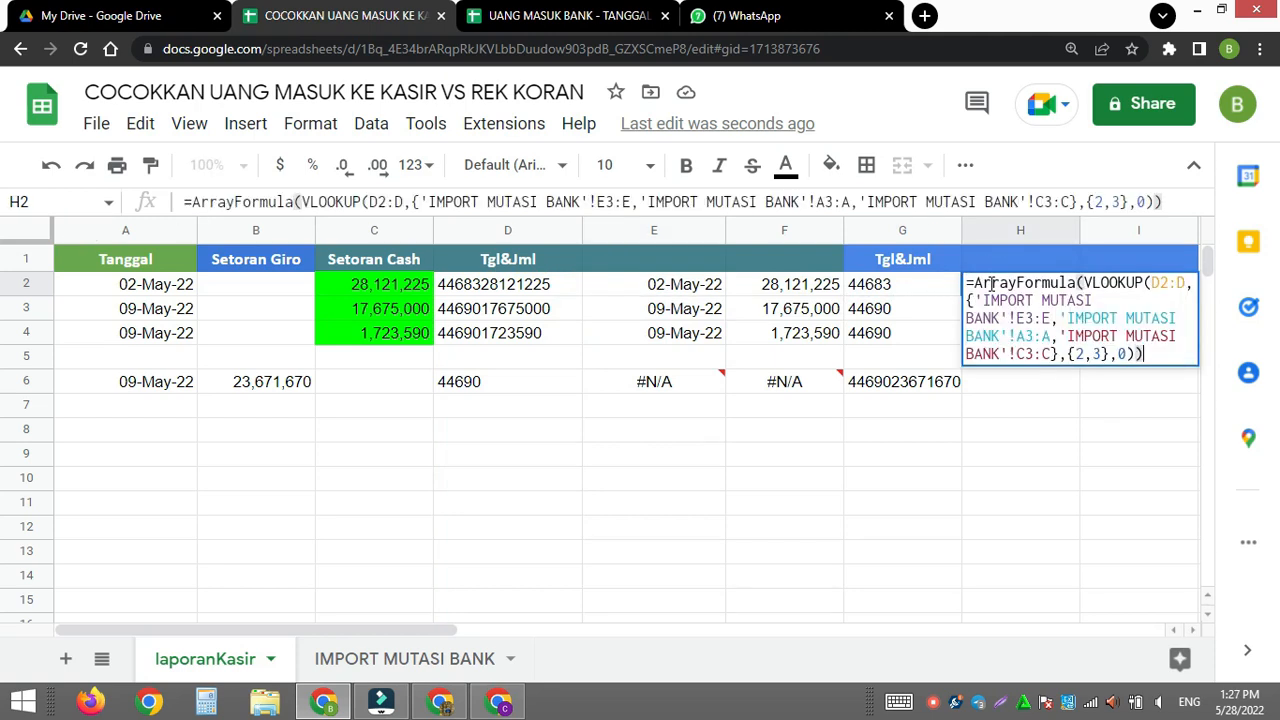
- Change the lookup key range in H2's pasted formula to G2:G and check the looked-up date in H6
{"action": "double_click", "coordinate": [372, 201]}
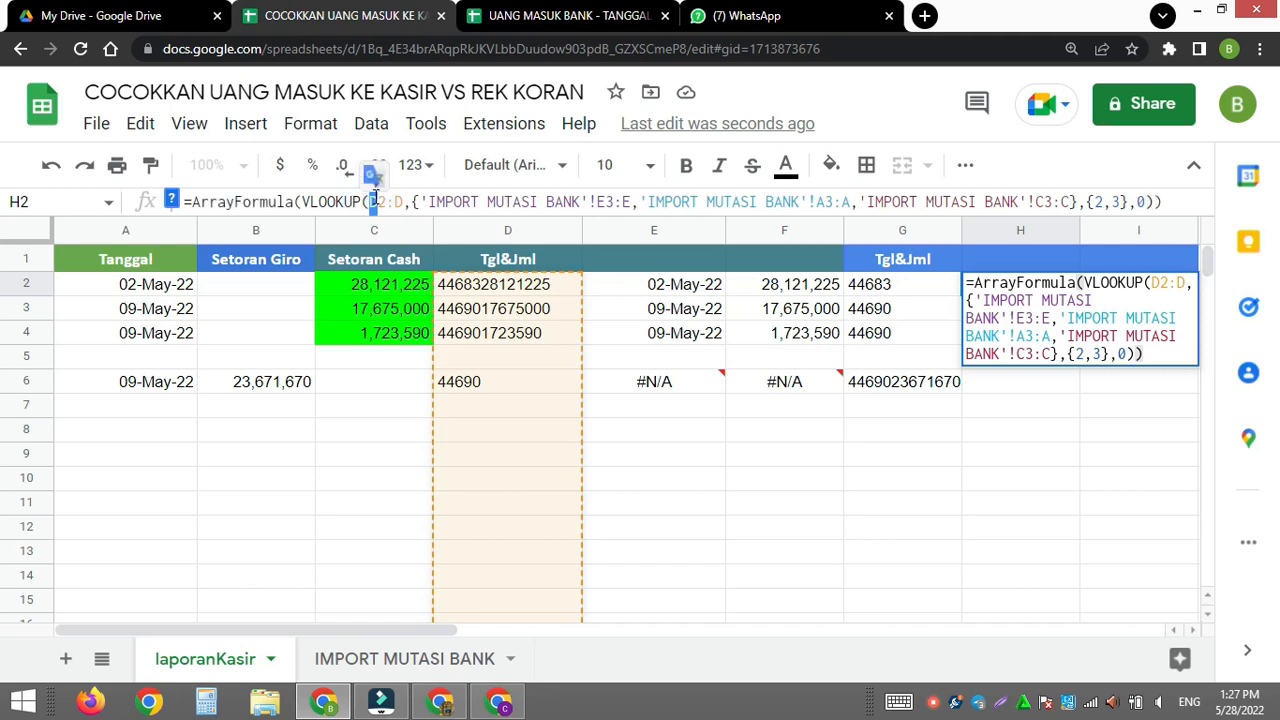
{"action": "type", "text": "G2"}
{"action": "double_click", "coordinate": [399, 202]}
{"action": "type", "text": "G"}
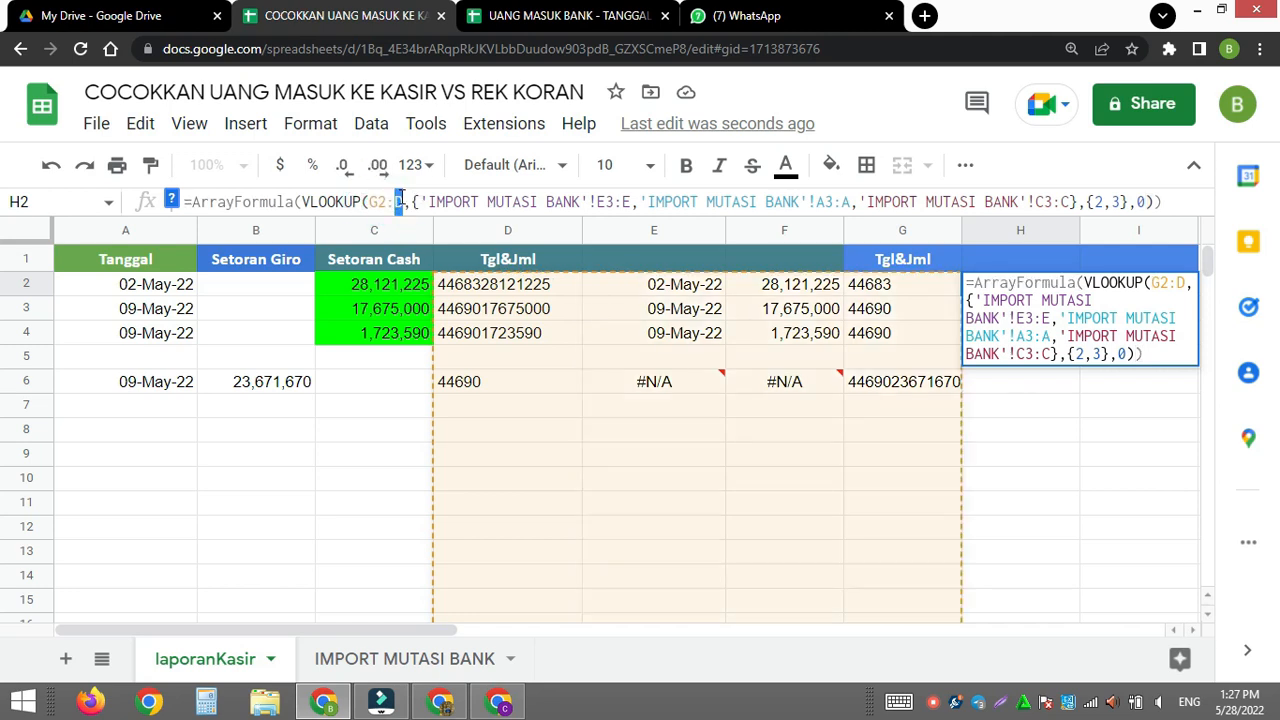
{"action": "key", "text": "Return"}
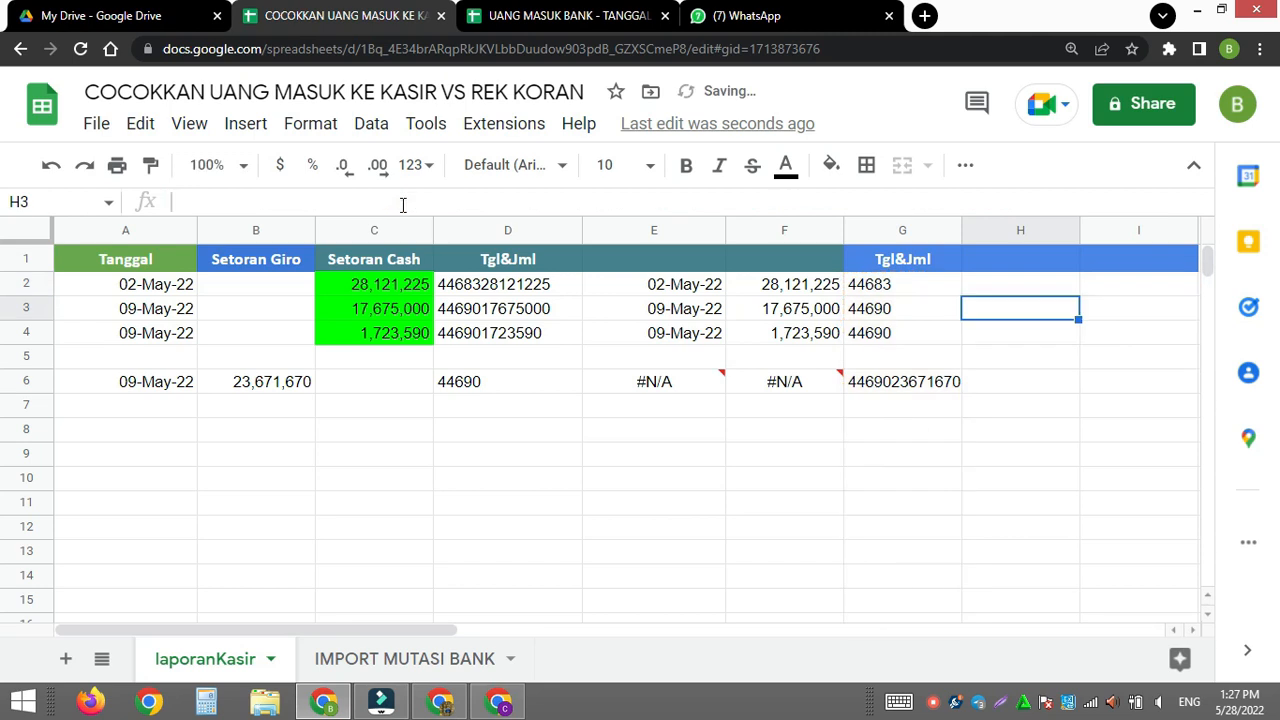
{"action": "left_click", "coordinate": [1030, 390]}
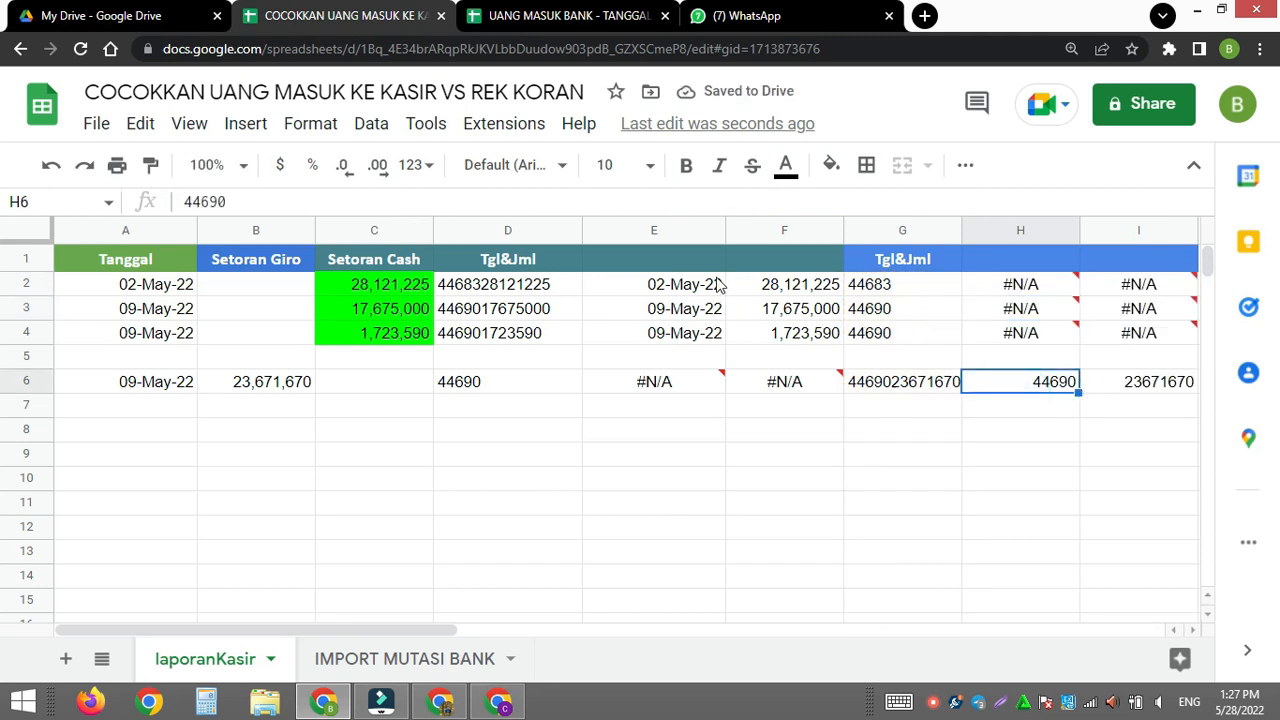
- Copy the formatting of columns E and F onto columns H and I
{"action": "left_click", "coordinate": [653, 230]}
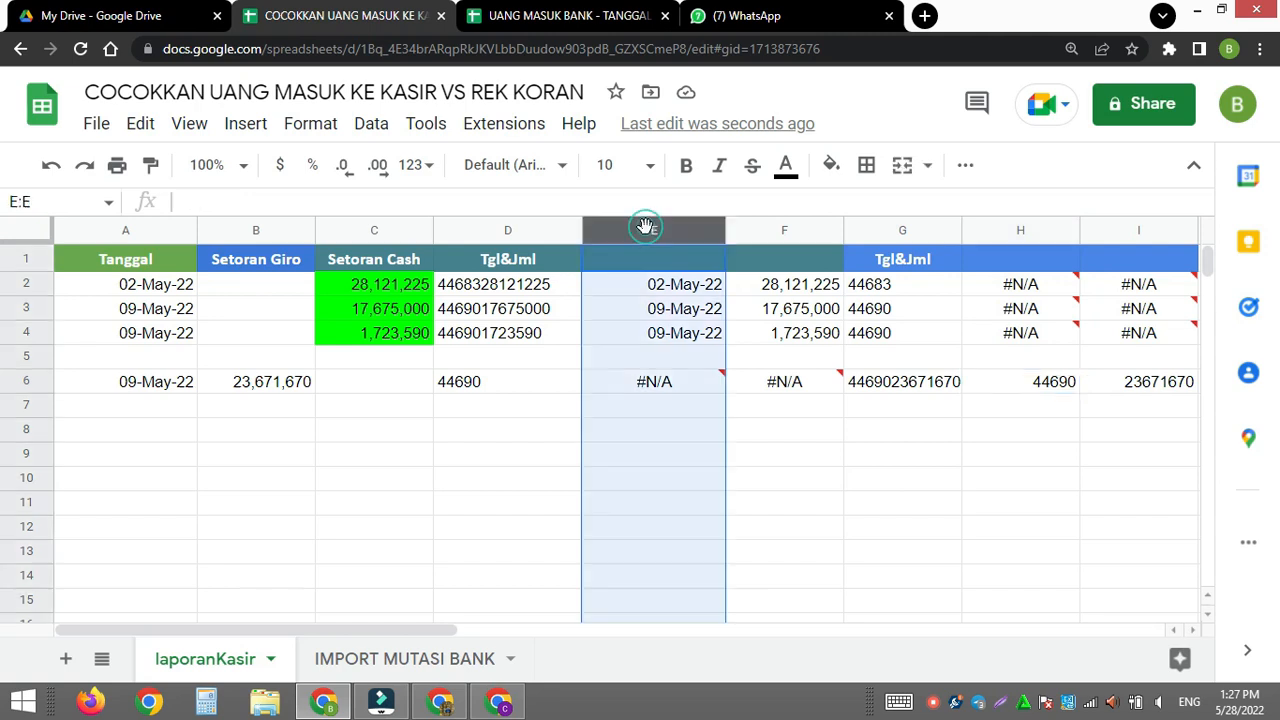
{"action": "left_click", "coordinate": [762, 231], "text": "shift"}
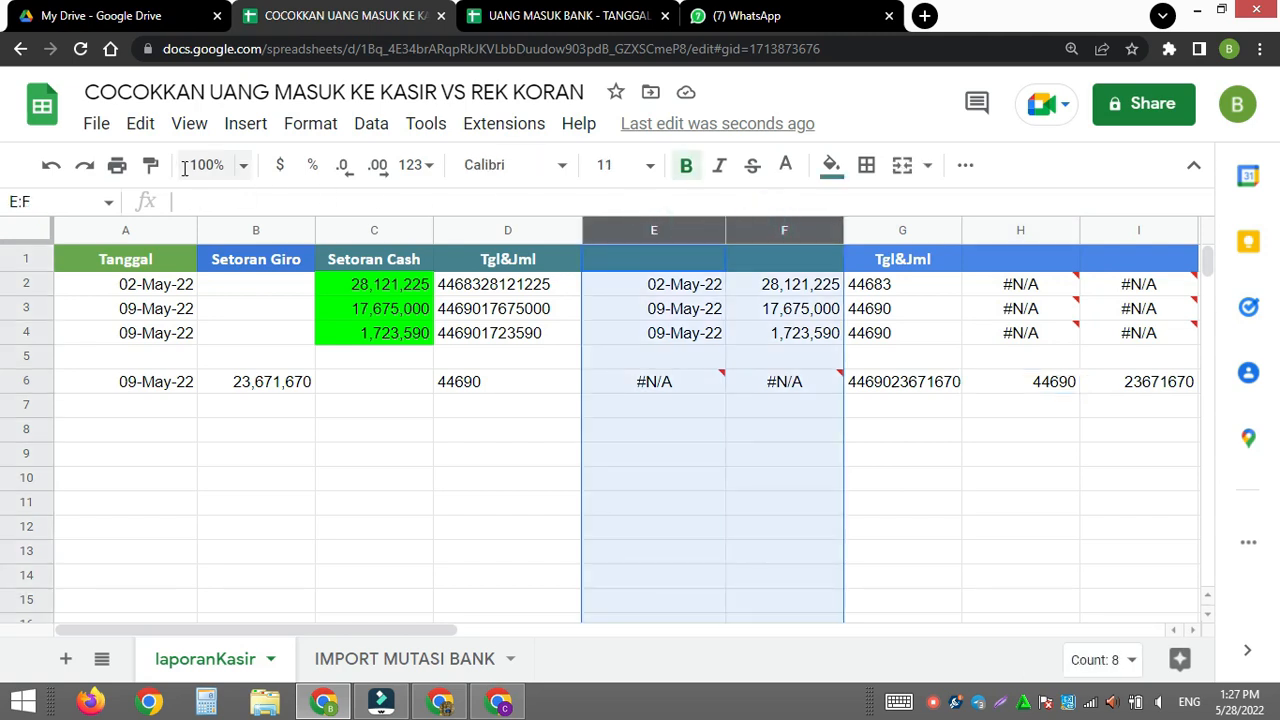
{"action": "left_click", "coordinate": [148, 170]}
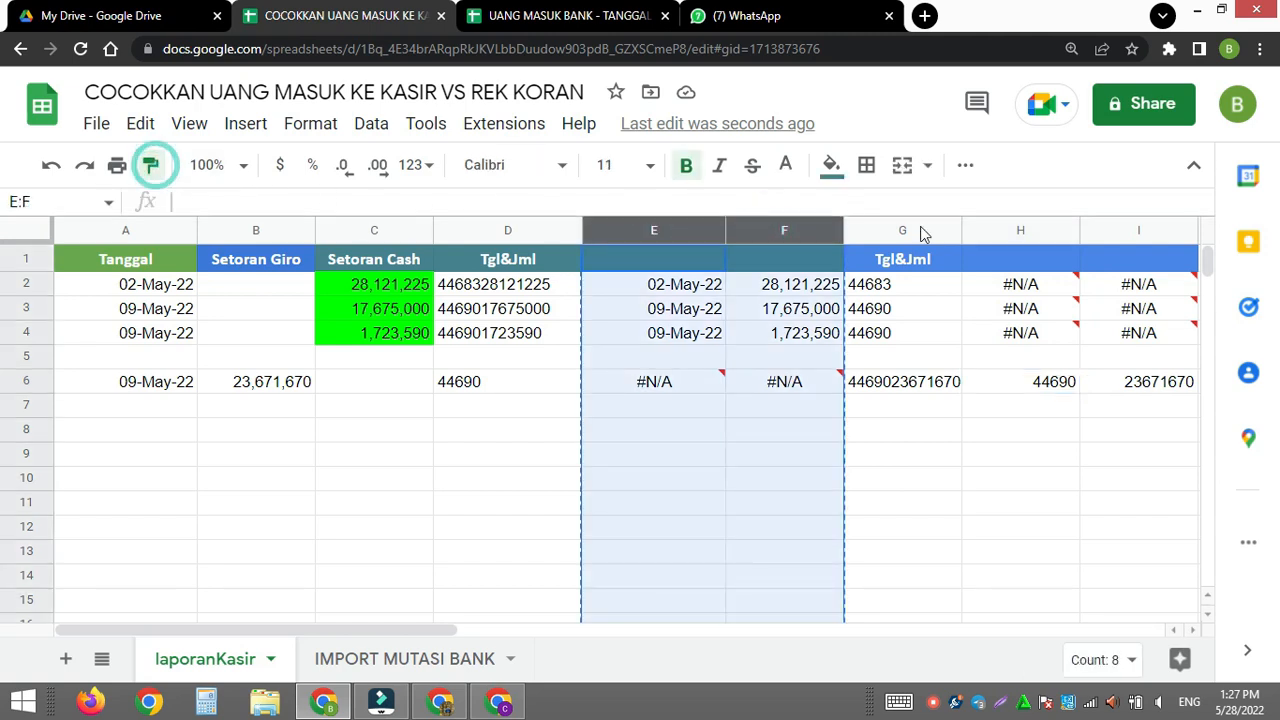
{"action": "left_click", "coordinate": [1020, 226]}
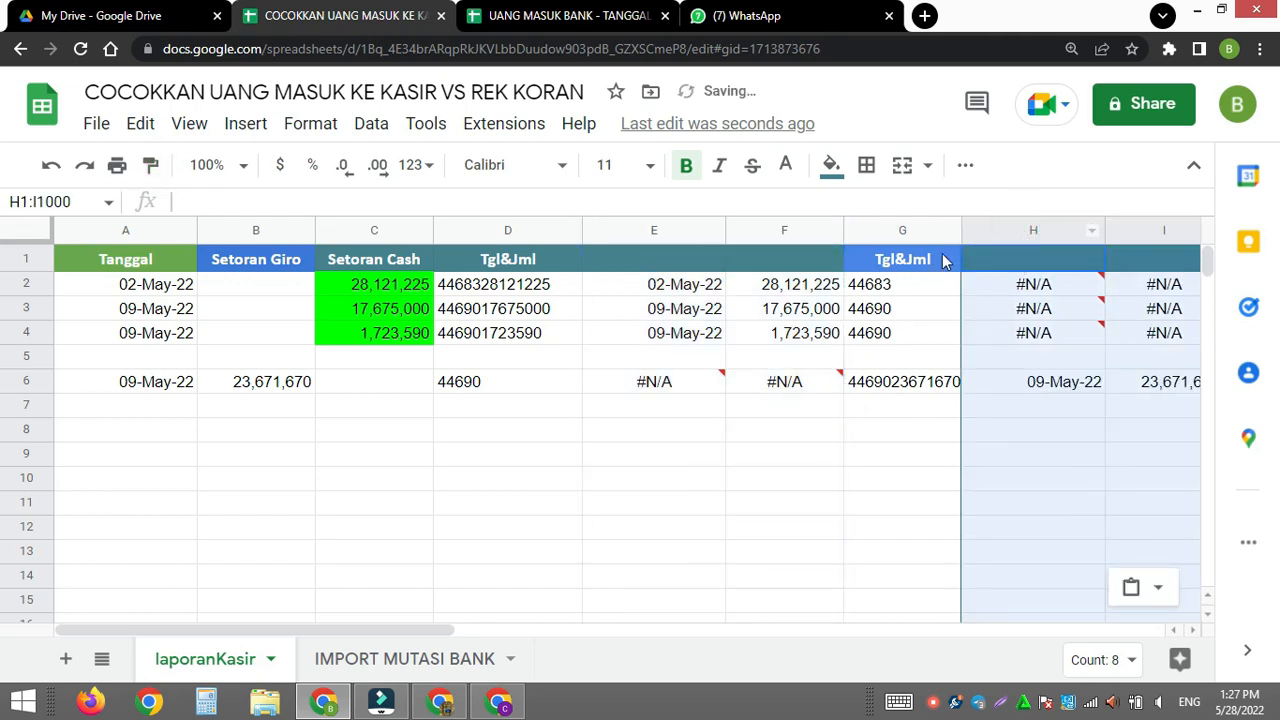
- Fill the header cells H1:I1 with cornflower blue to match the Tgl&Jml header in G1
{"action": "left_click", "coordinate": [1150, 260]}
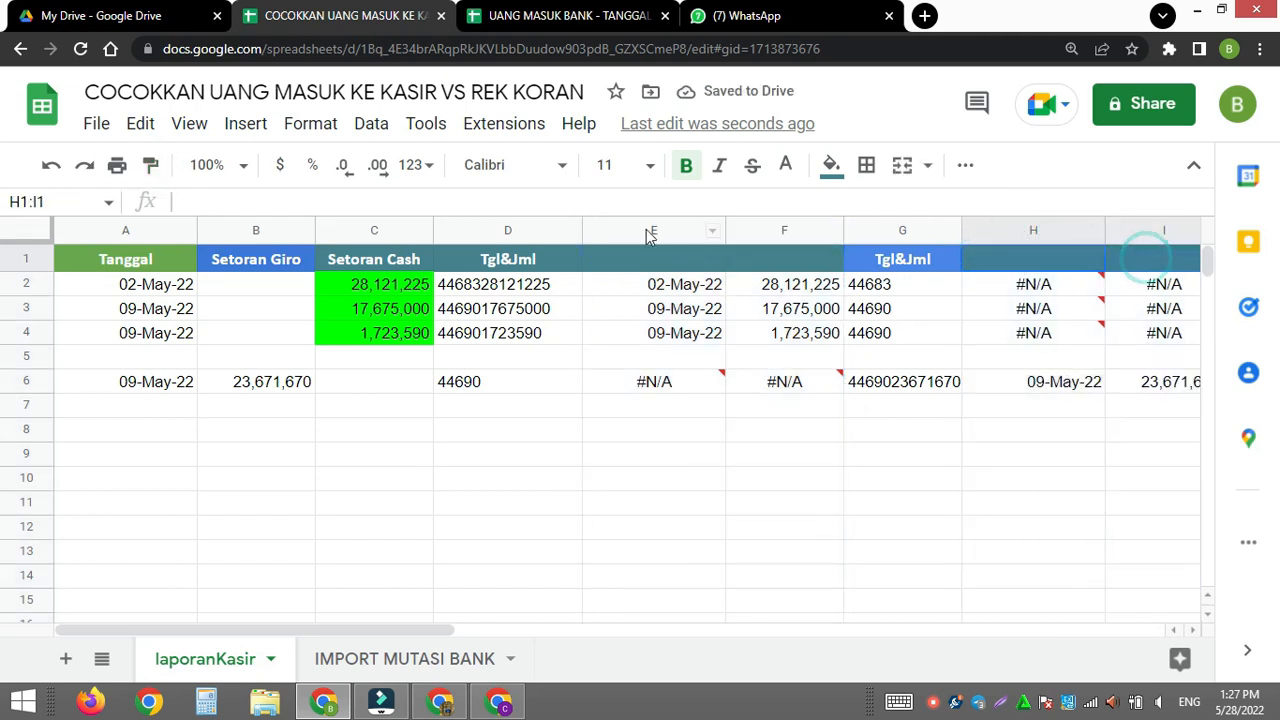
{"action": "left_click", "coordinate": [830, 165]}
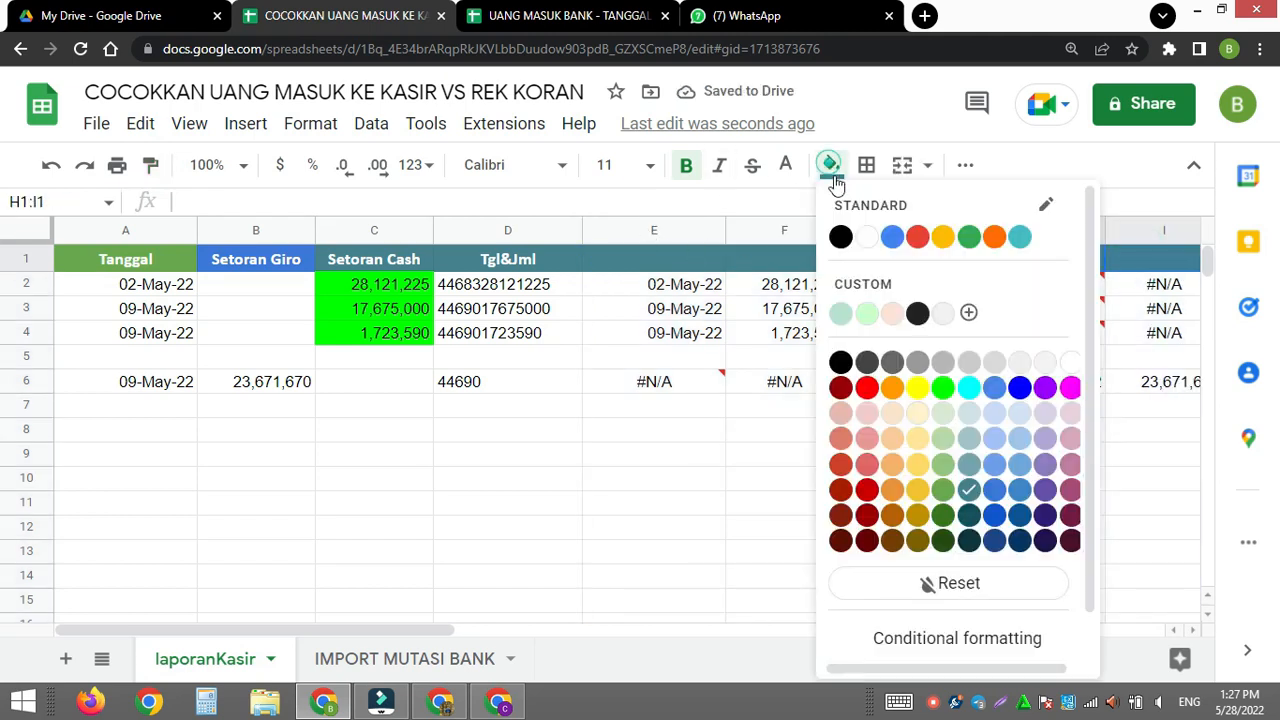
{"action": "left_click", "coordinate": [996, 389]}
{"action": "left_click", "coordinate": [1045, 428]}
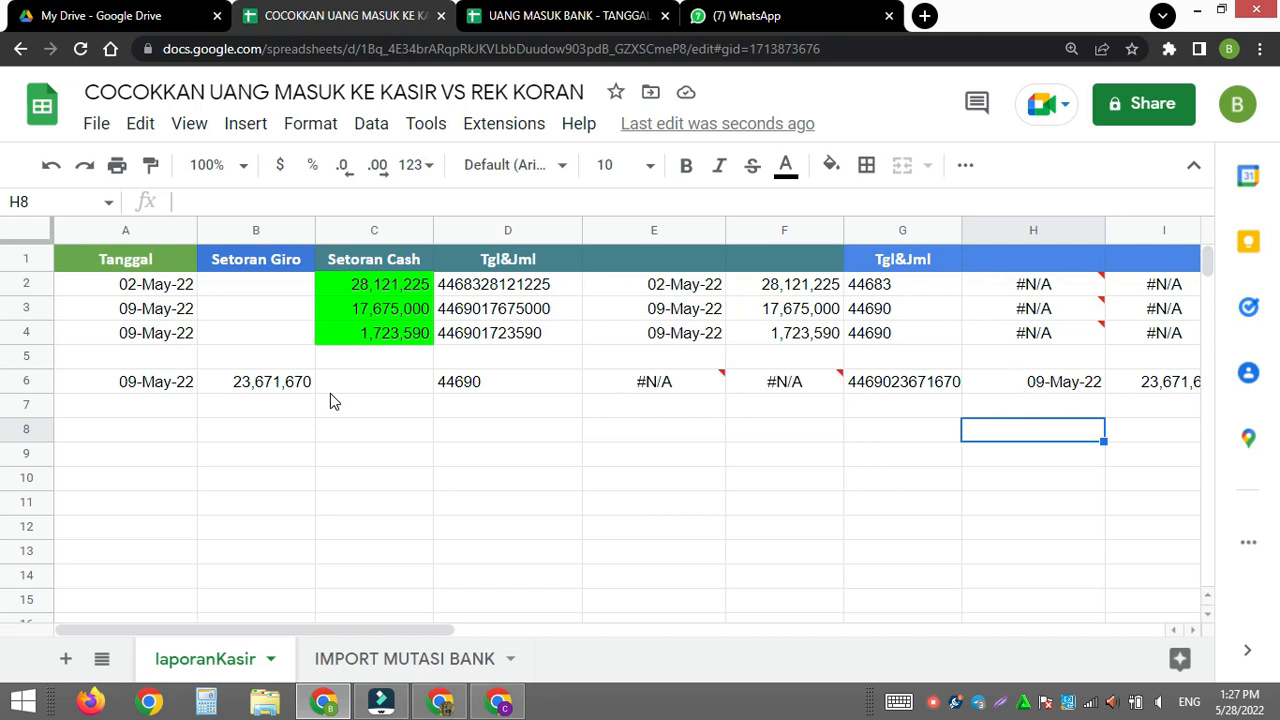
- Copy the custom formula from the conditional formatting rule on the Setoran Cash cells, keeping the rule as it is
{"action": "left_click", "coordinate": [358, 287]}
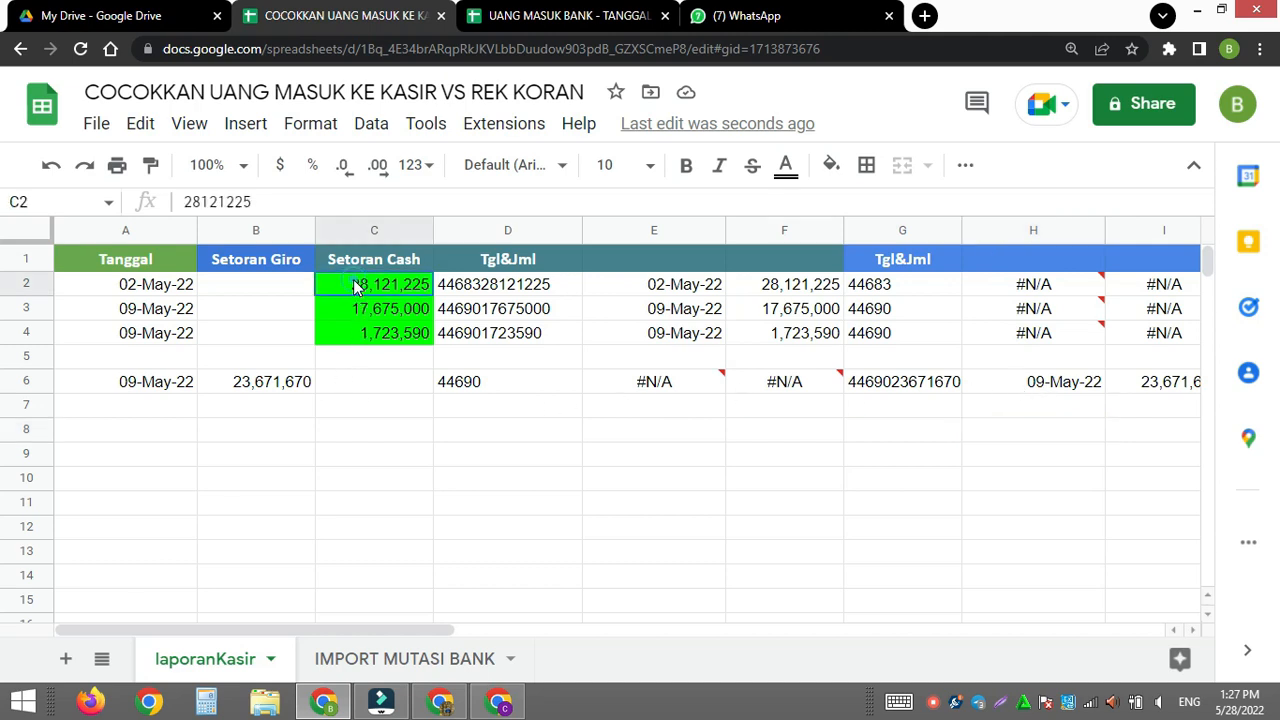
{"action": "left_click", "coordinate": [365, 345], "text": "shift"}
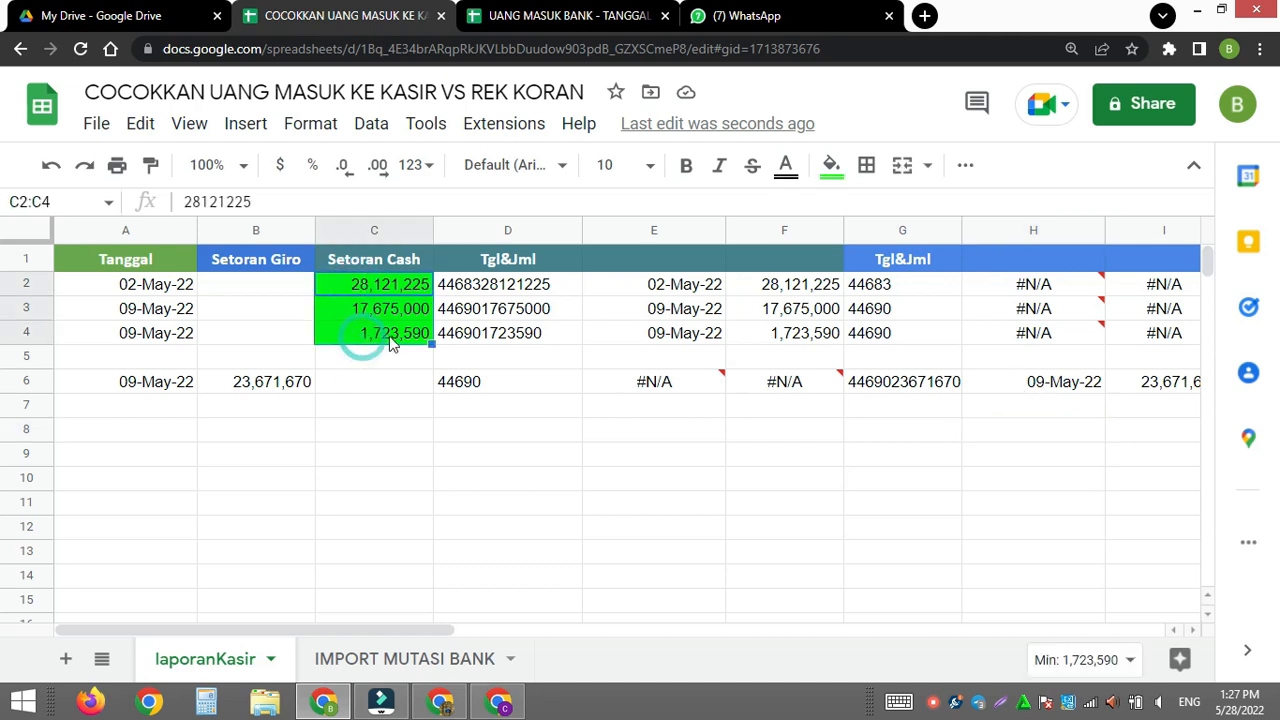
{"action": "left_click", "coordinate": [312, 124]}
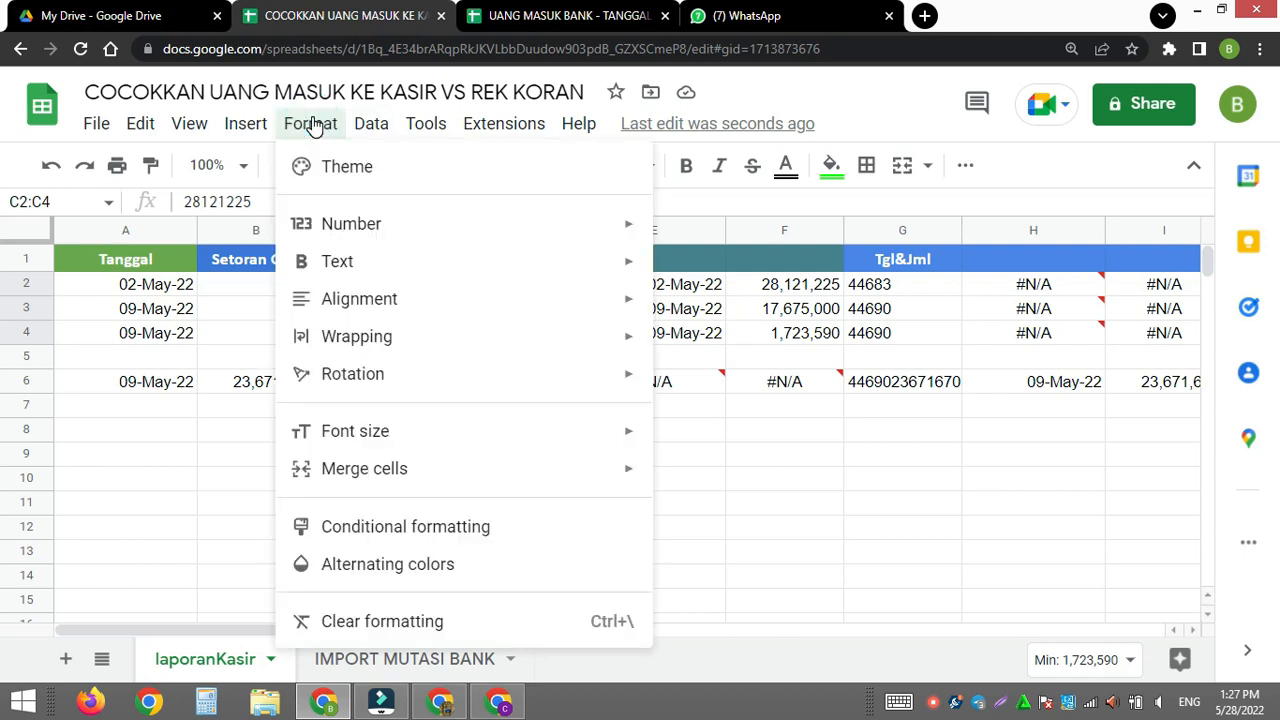
{"action": "left_click", "coordinate": [422, 530]}
{"action": "left_click", "coordinate": [988, 255]}
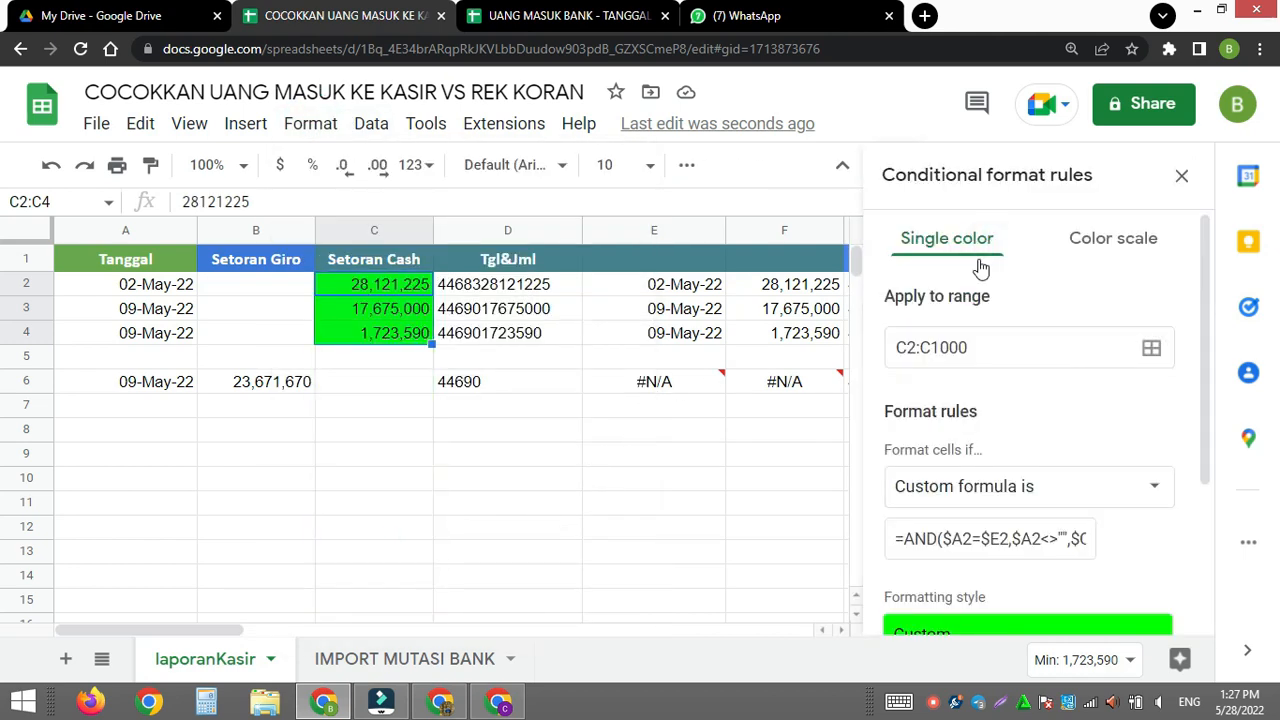
{"action": "left_click_drag", "start_coordinate": [897, 540], "coordinate": [1131, 536]}
{"action": "key", "text": "ctrl+c"}
{"action": "key", "text": "Return"}
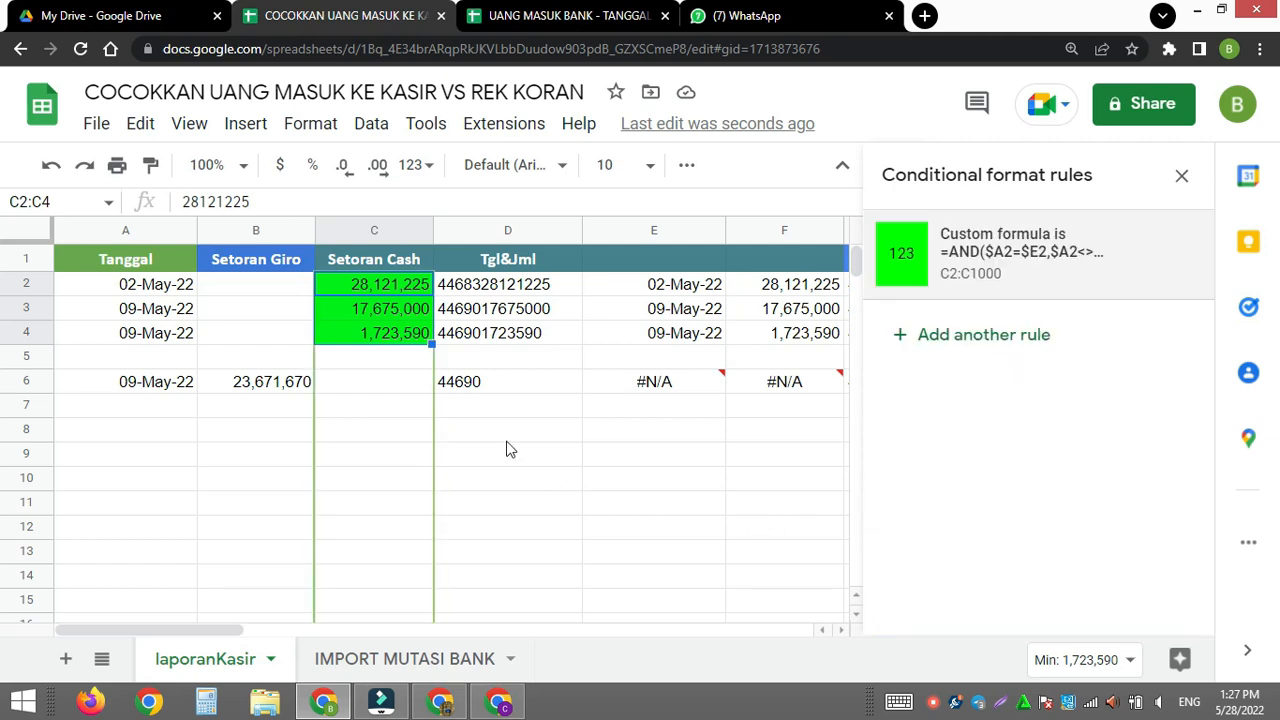
- Paste the copied rule formula into B9 as plain text with a leading apostrophe, and close the conditional format rules
{"action": "left_click", "coordinate": [517, 487]}
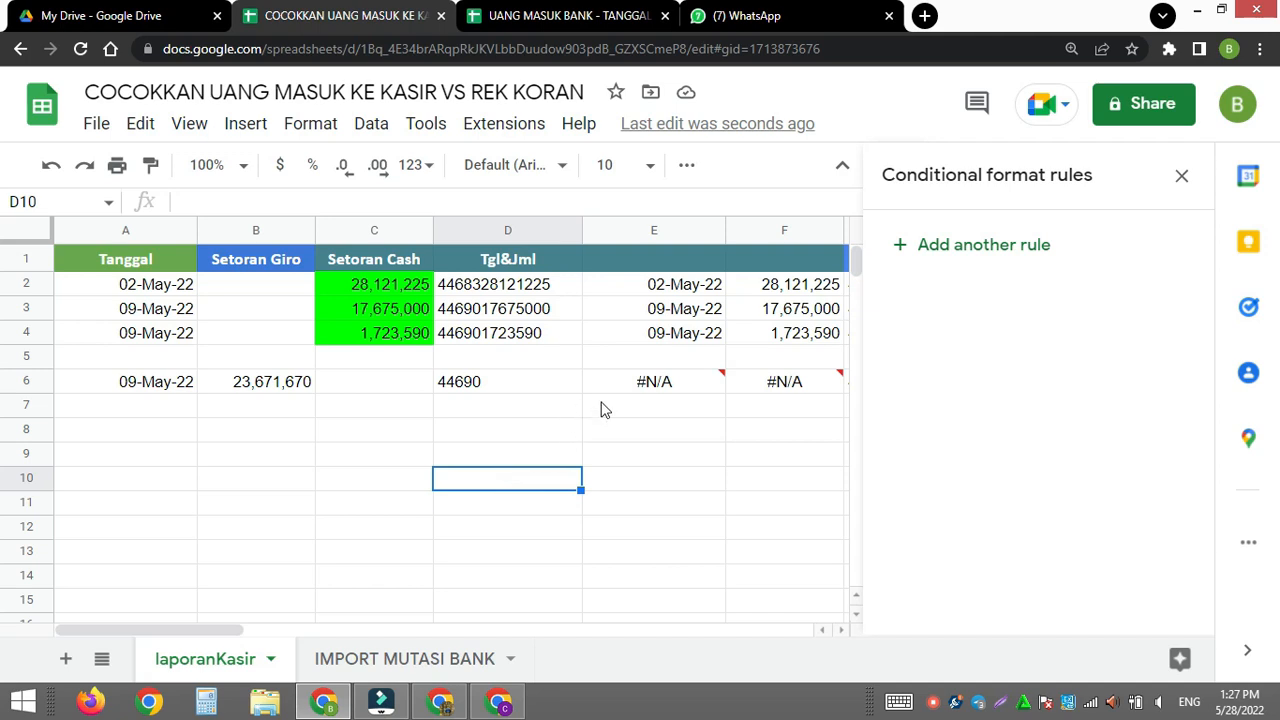
{"action": "left_click", "coordinate": [235, 454]}
{"action": "type", "text": "'"}
{"action": "key", "text": "ctrl+v"}
{"action": "key", "text": "Return"}
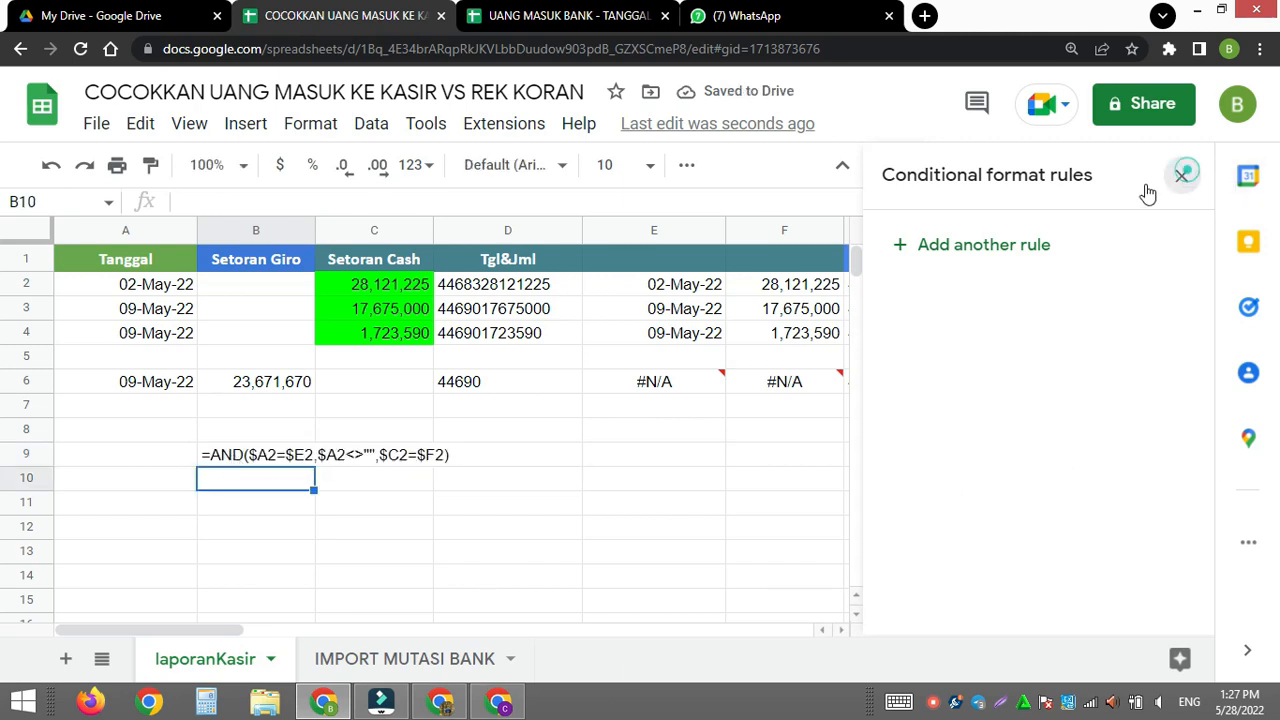
{"action": "left_click", "coordinate": [1181, 176]}
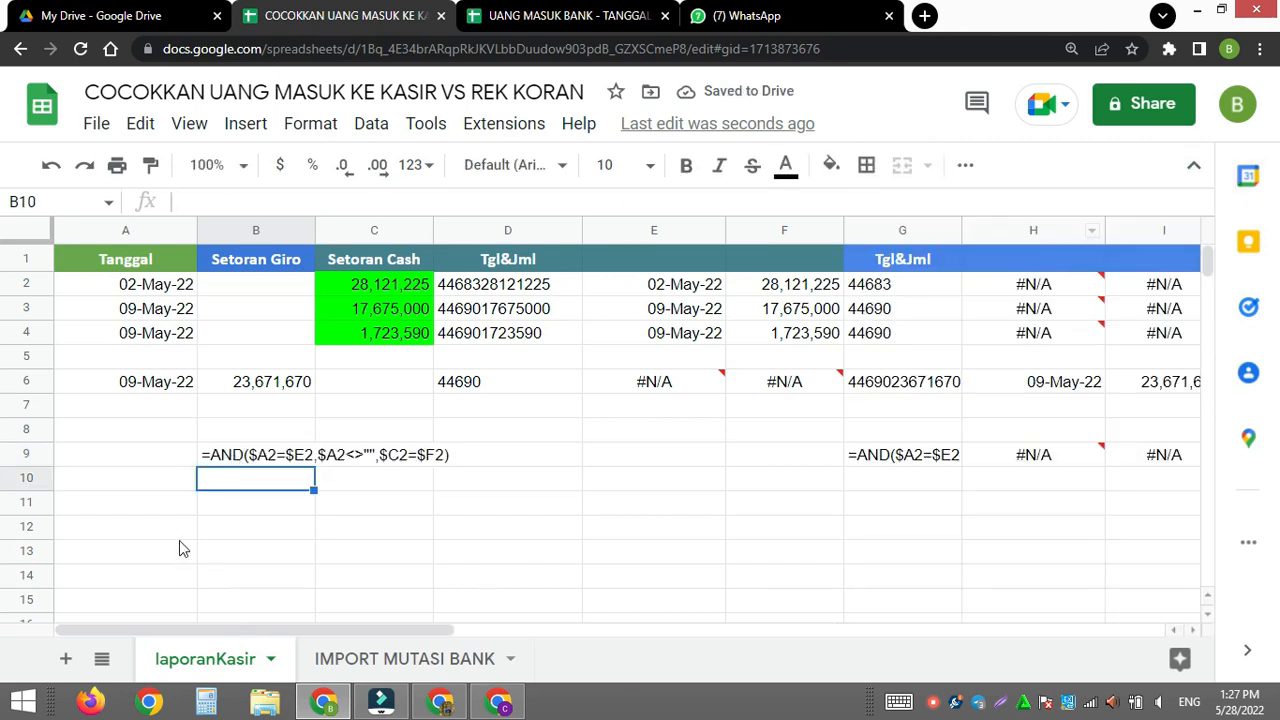
- Edit the formula text in B9 to =AND($A2=$H2,$A2<>"",$B2=$I2)
{"action": "left_click", "coordinate": [240, 458]}
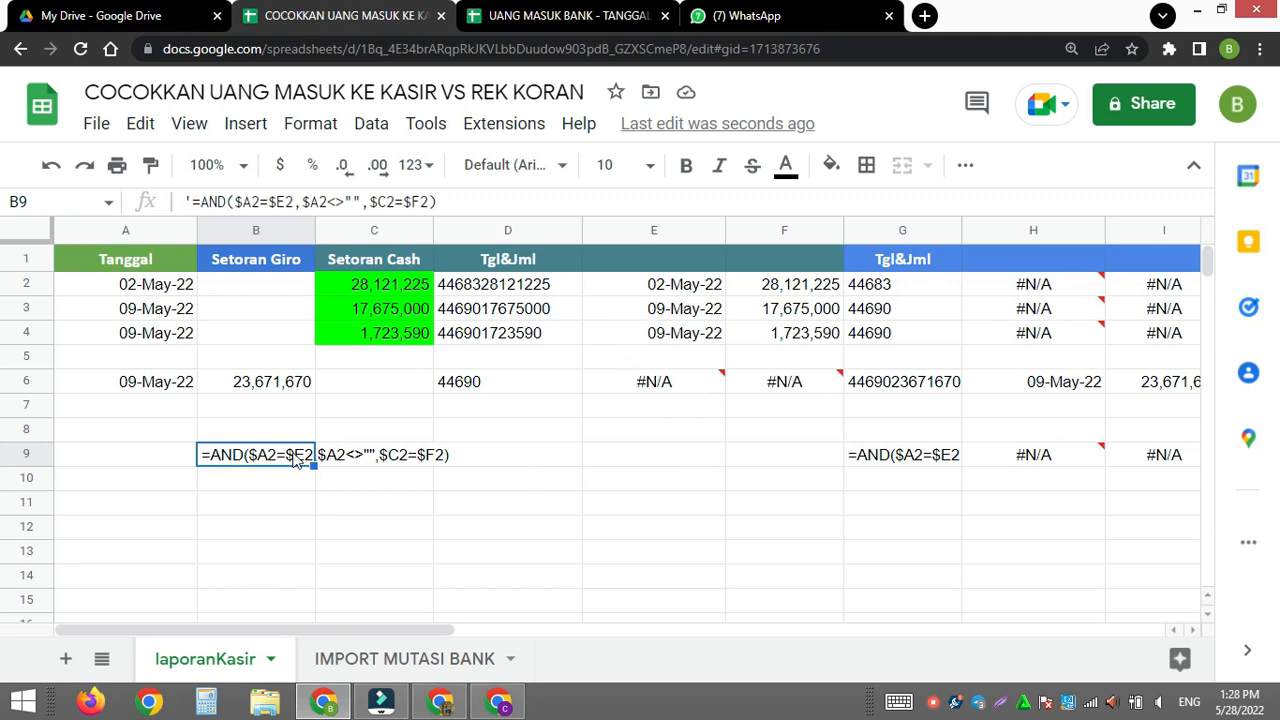
{"action": "left_click_drag", "start_coordinate": [278, 200], "coordinate": [287, 197]}
{"action": "type", "text": "H"}
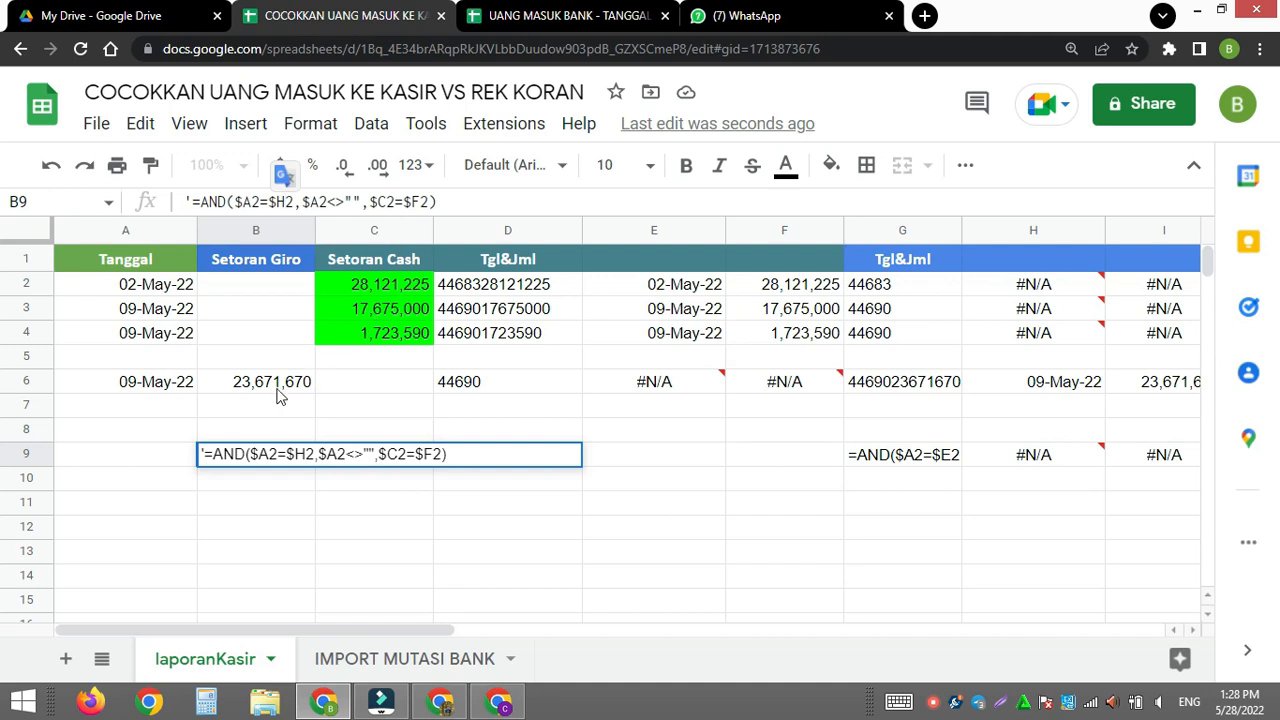
{"action": "left_click_drag", "start_coordinate": [378, 202], "coordinate": [387, 202]}
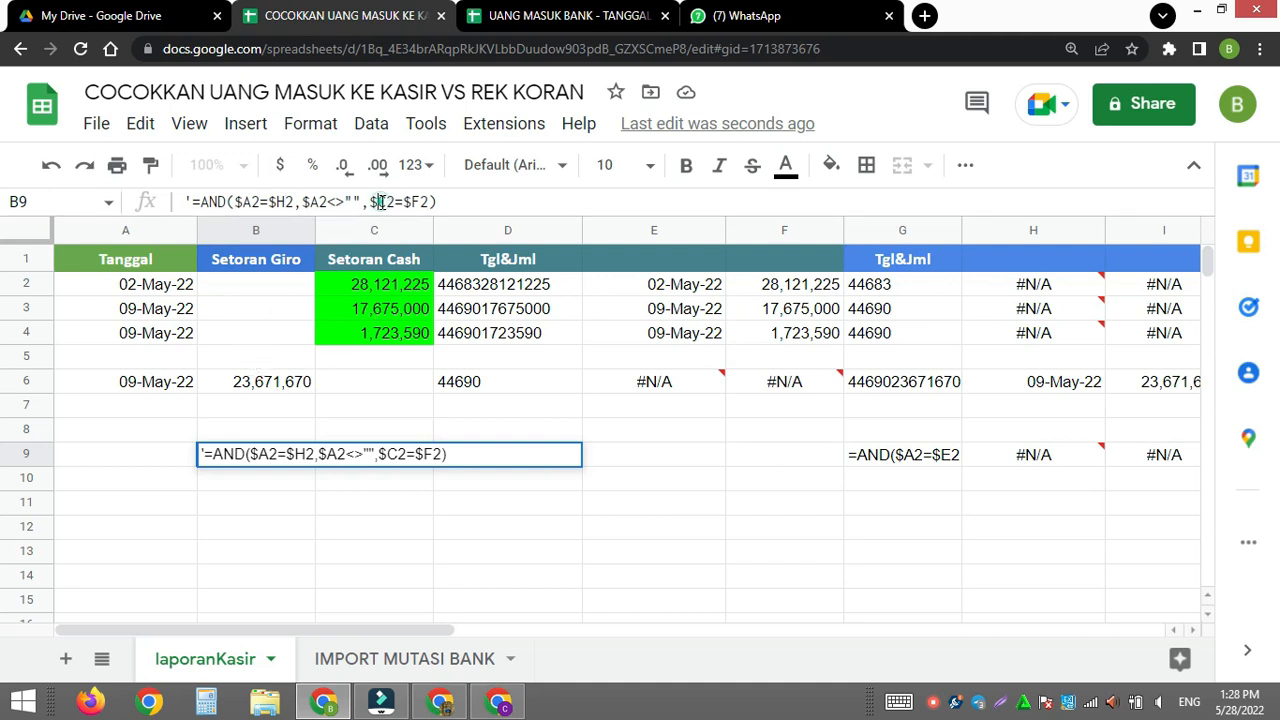
{"action": "type", "text": "B"}
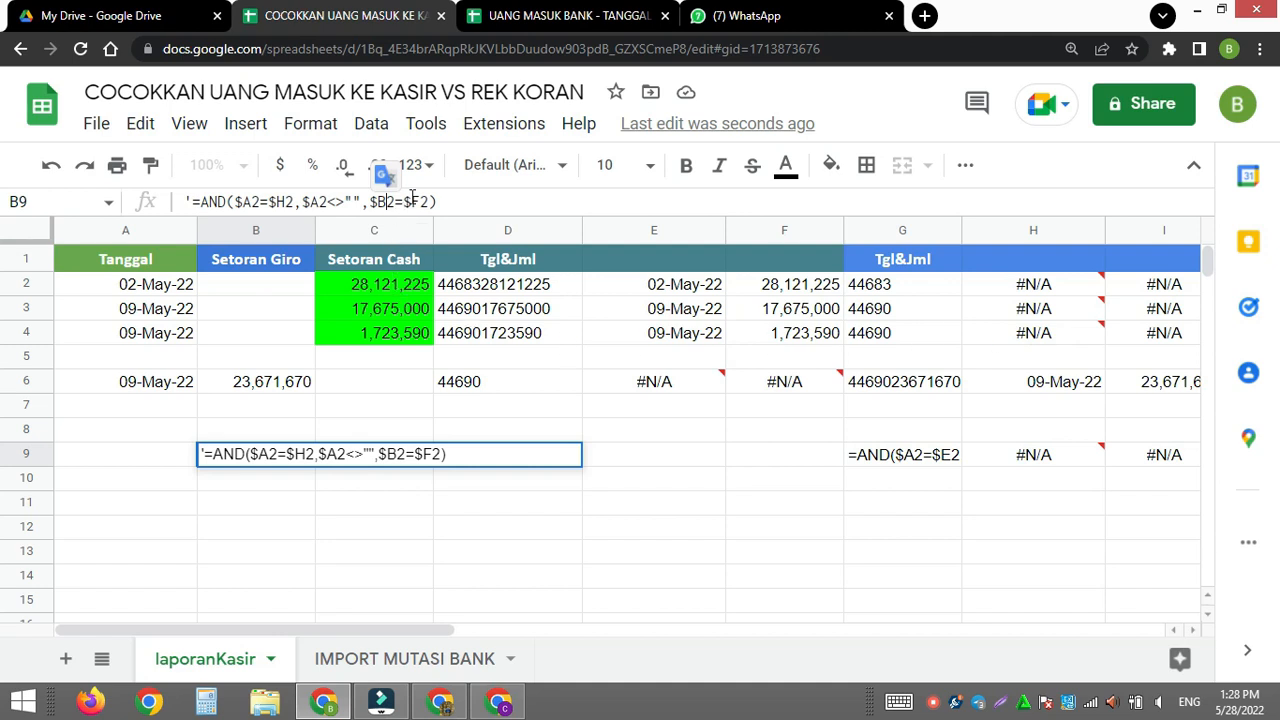
{"action": "left_click_drag", "start_coordinate": [403, 202], "coordinate": [412, 202]}
{"action": "type", "text": "I"}
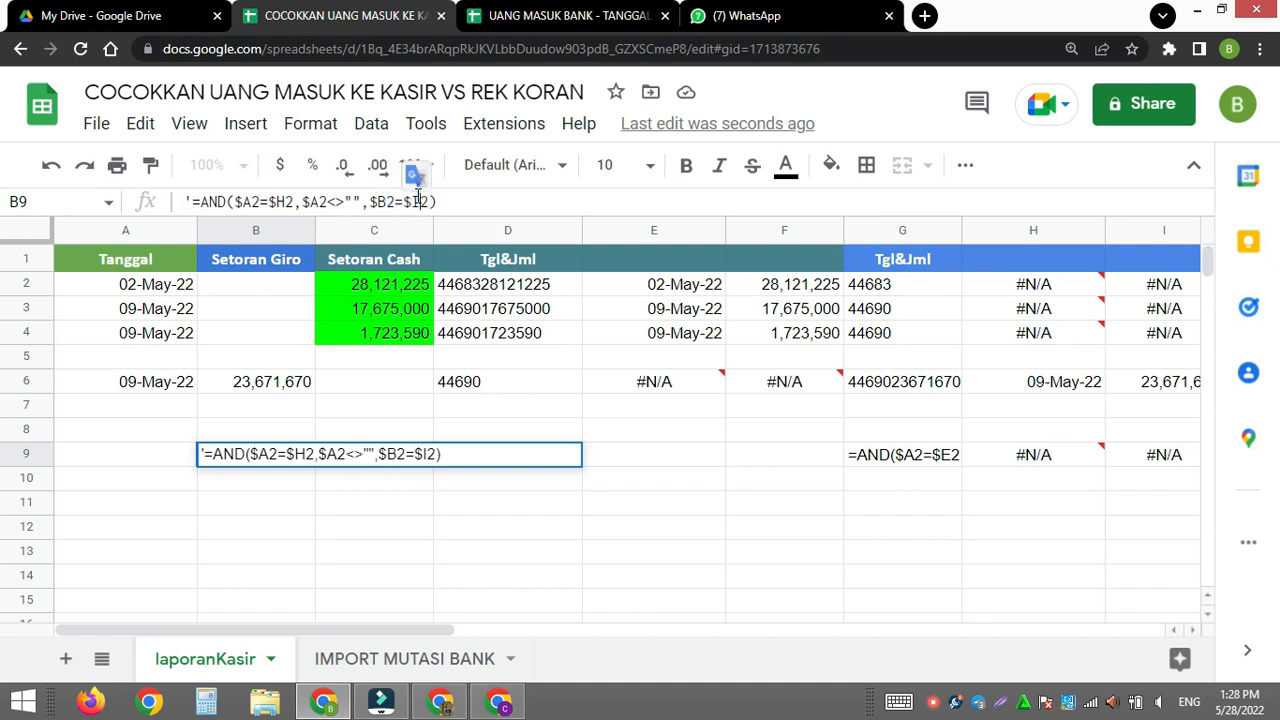
{"action": "key", "text": "Return"}
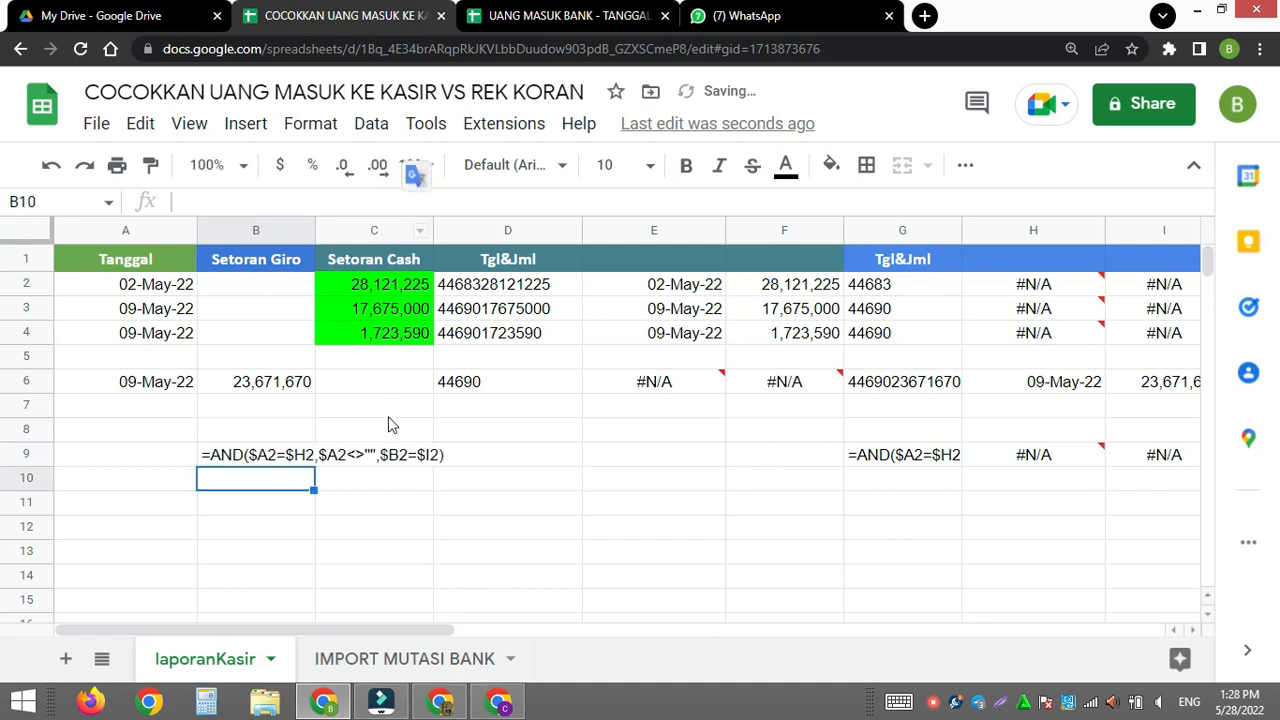
- Cut the edited AND formula text out of B9, leaving the cell empty
{"action": "left_click", "coordinate": [227, 459]}
{"action": "left_click_drag", "start_coordinate": [203, 202], "coordinate": [471, 204]}
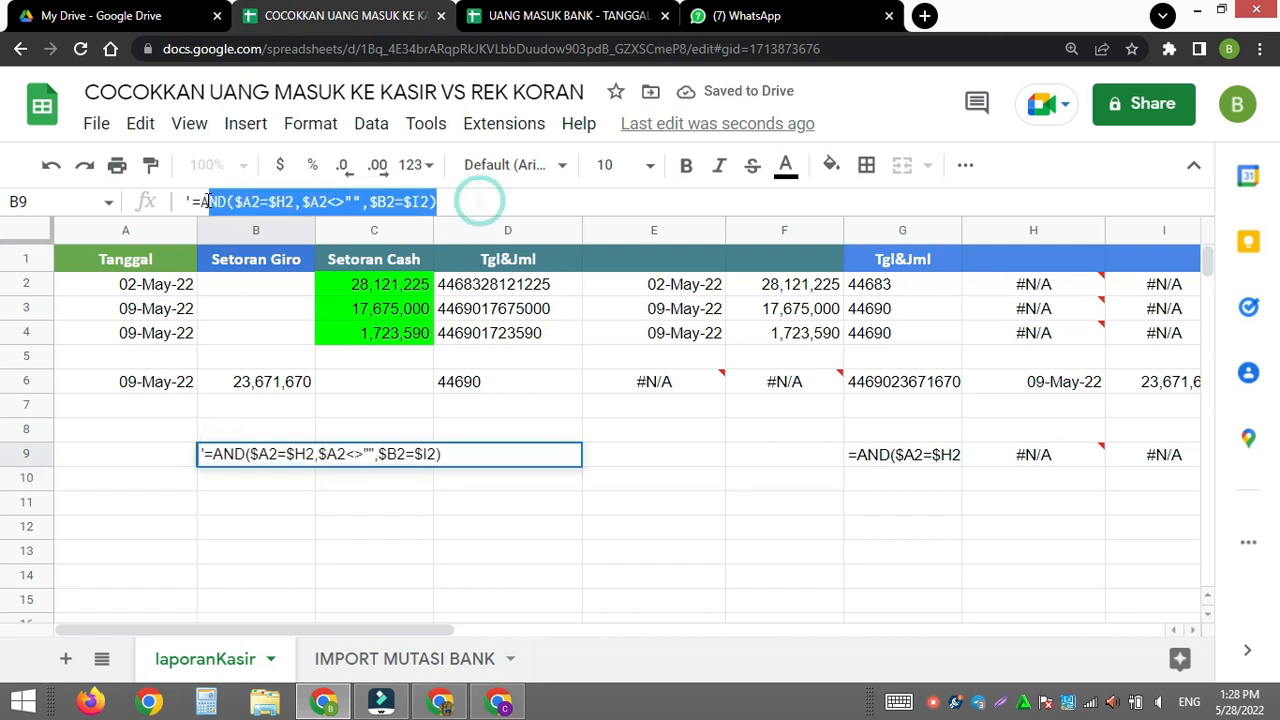
{"action": "left_click_drag", "start_coordinate": [200, 204], "coordinate": [190, 205]}
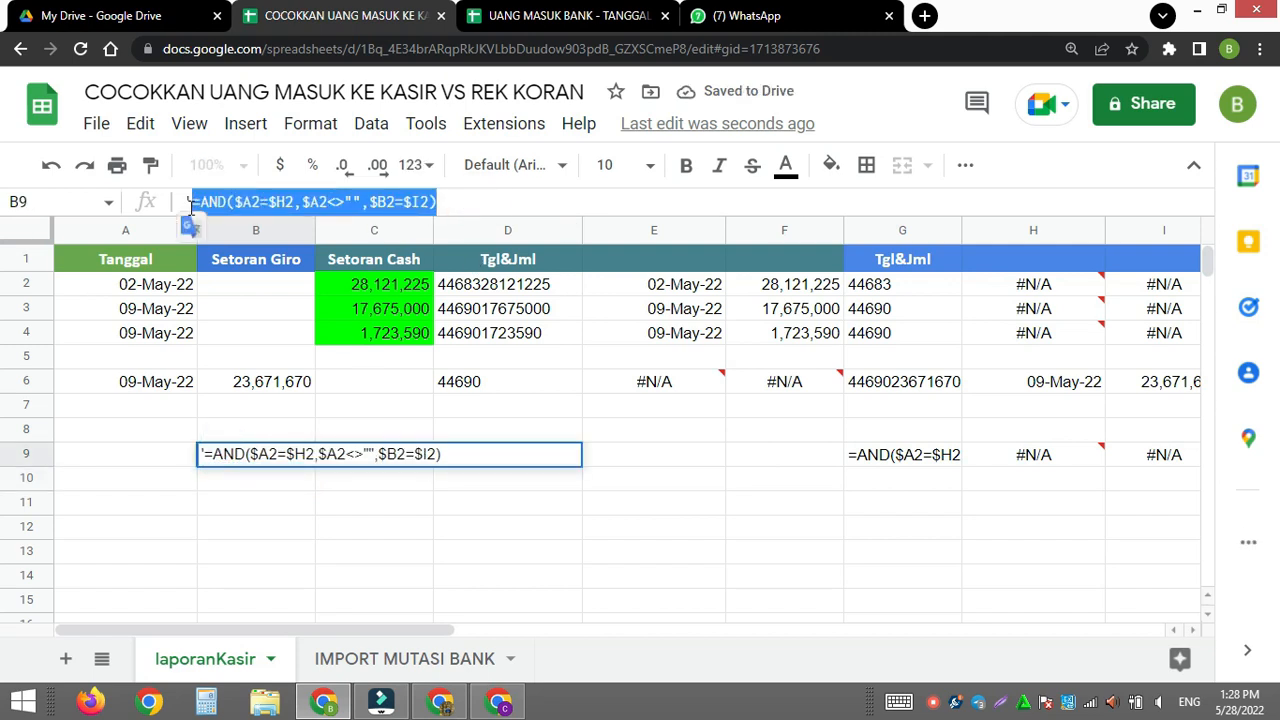
{"action": "key", "text": "ctrl+x"}
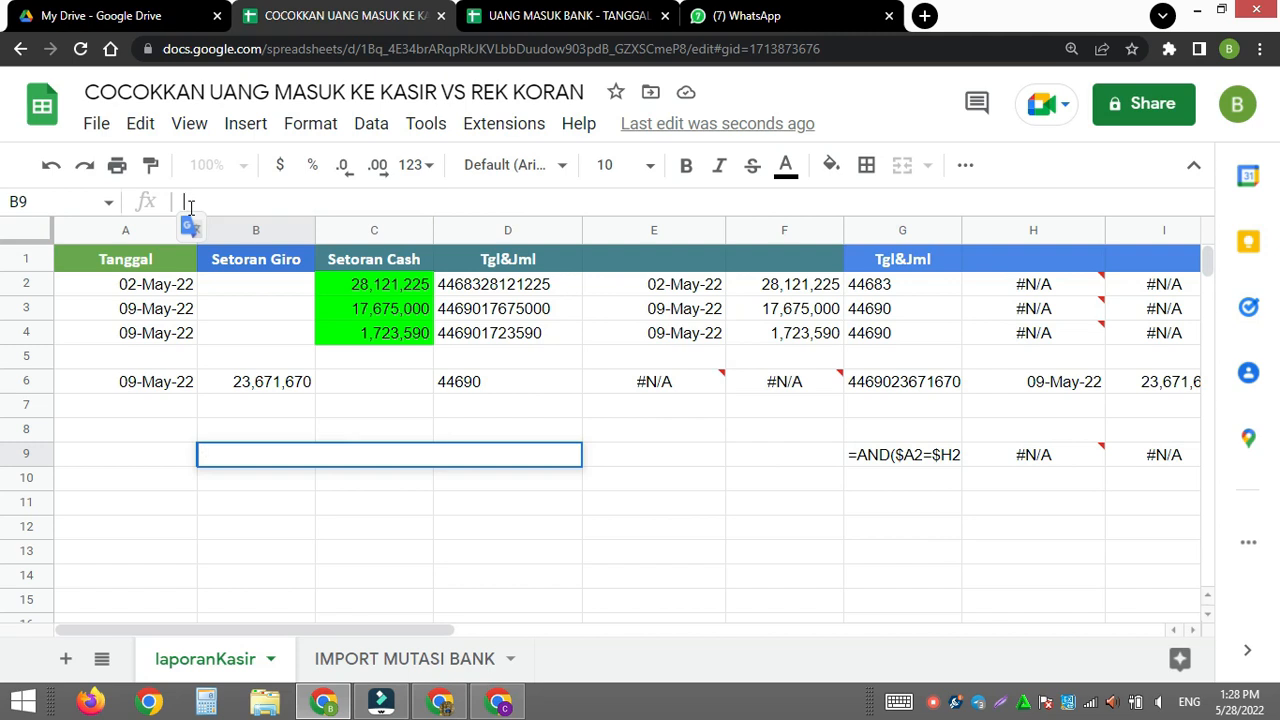
{"action": "key", "text": "Return"}
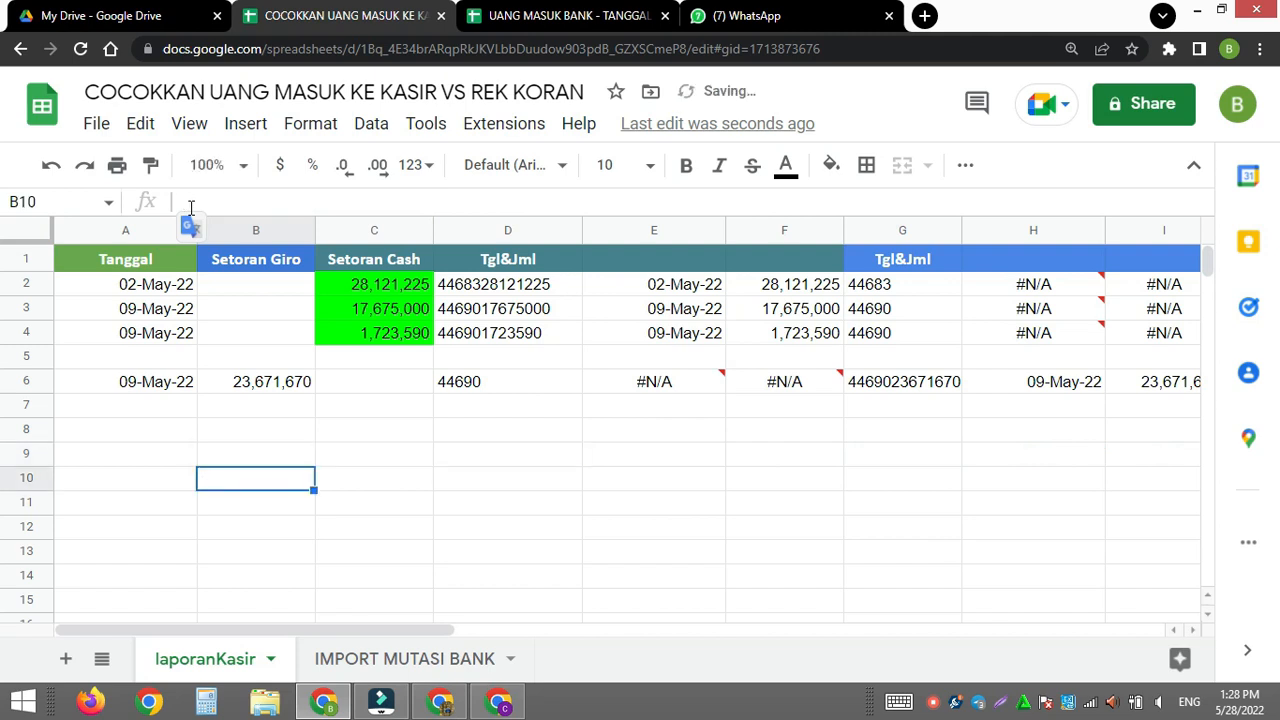
- Start a conditional format rule for the Setoran Giro cells B2:B1000 on laporanKasir
{"action": "left_click", "coordinate": [218, 285]}
{"action": "key", "text": "ctrl+shift+Down"}
{"action": "key", "text": "ctrl+shift+Down"}
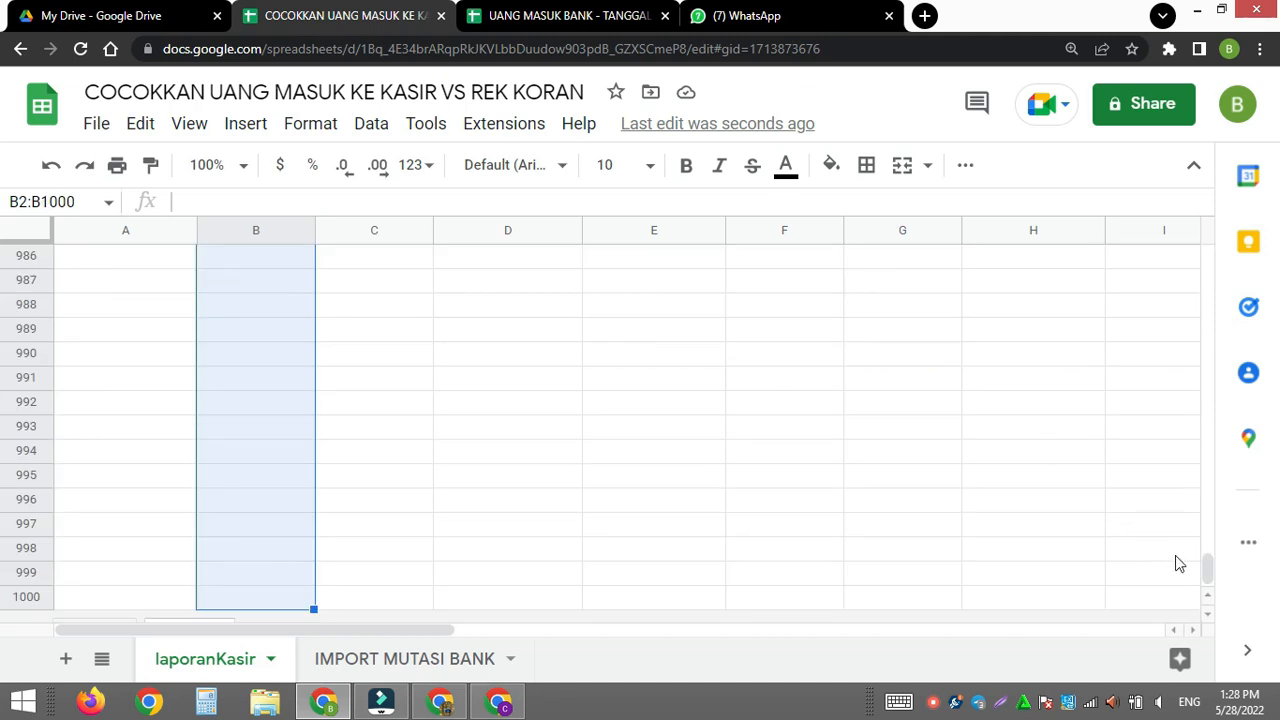
{"action": "left_click_drag", "start_coordinate": [1206, 564], "coordinate": [1175, 232]}
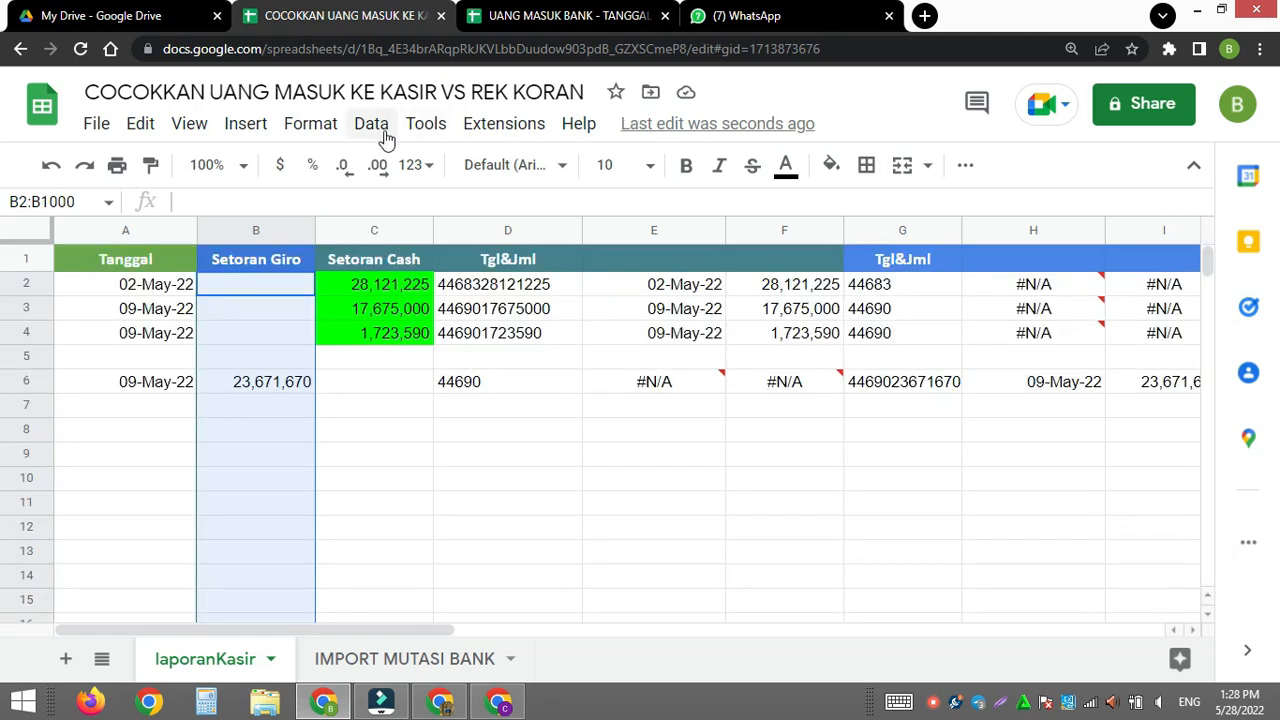
{"action": "left_click", "coordinate": [310, 123]}
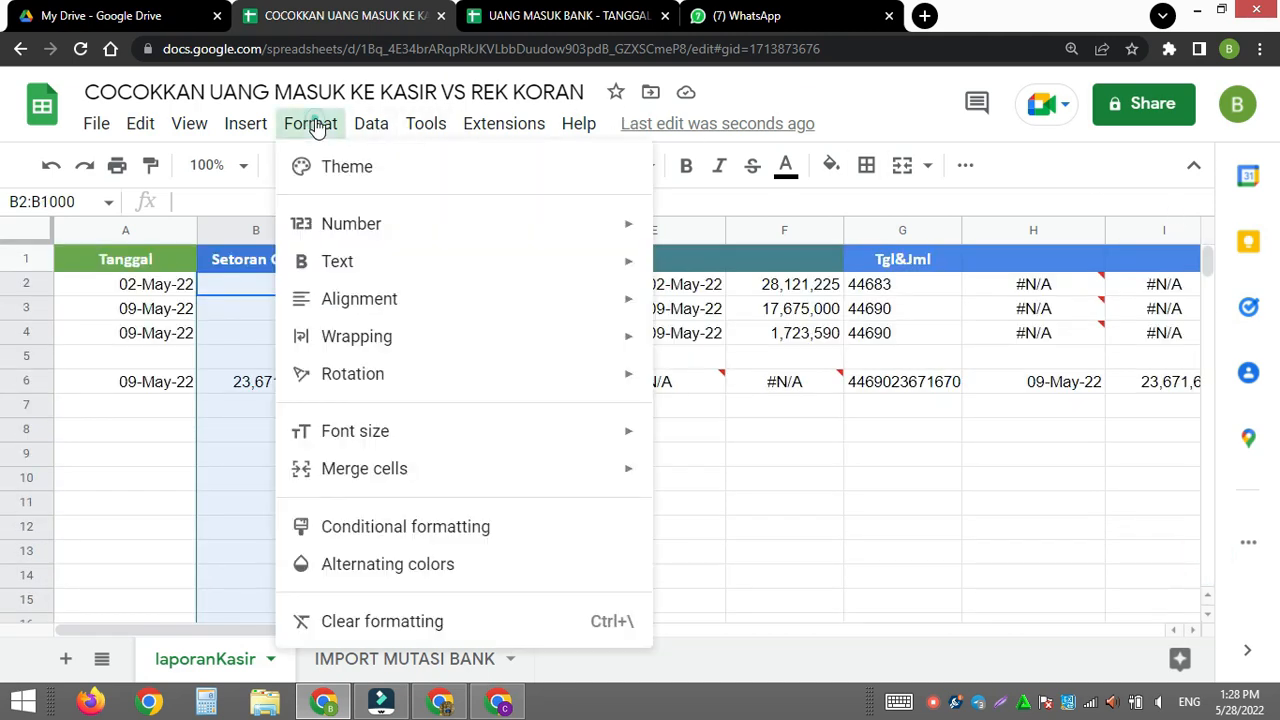
{"action": "left_click", "coordinate": [410, 520]}
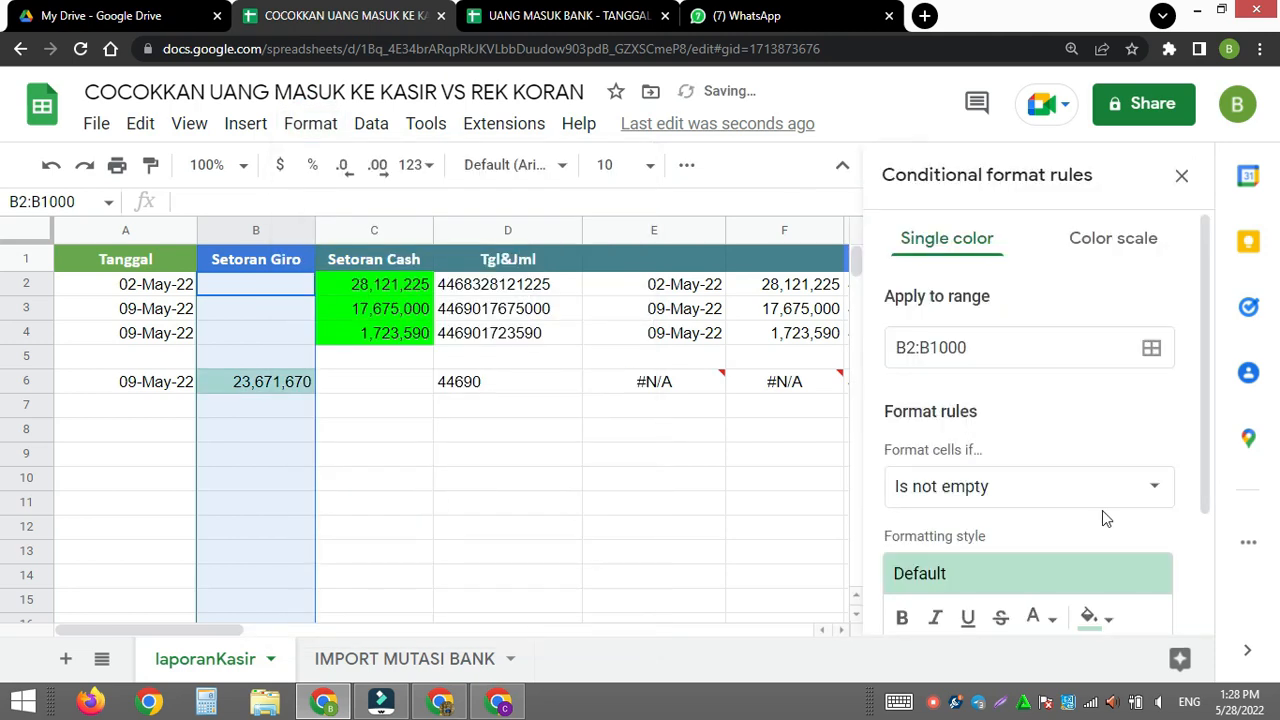
- Set the rule's condition to the custom formula =AND($A2=$H2,$A2<>"",$B2=$I2), pasted from the clipboard
{"action": "left_click", "coordinate": [1143, 490]}
{"action": "scroll", "coordinate": [1117, 545], "scroll_direction": "down", "scroll_amount": 5}
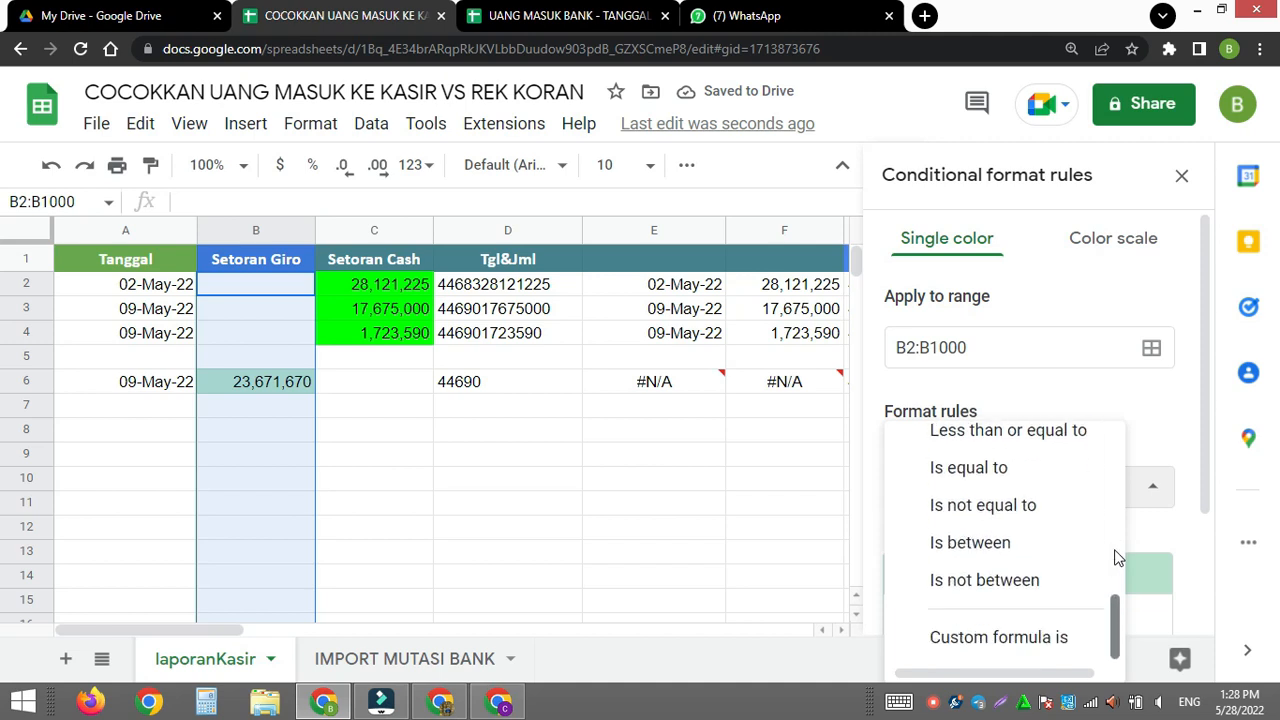
{"action": "left_click", "coordinate": [1037, 640]}
{"action": "scroll", "coordinate": [1065, 515], "scroll_direction": "down", "scroll_amount": 2}
{"action": "left_click", "coordinate": [962, 350]}
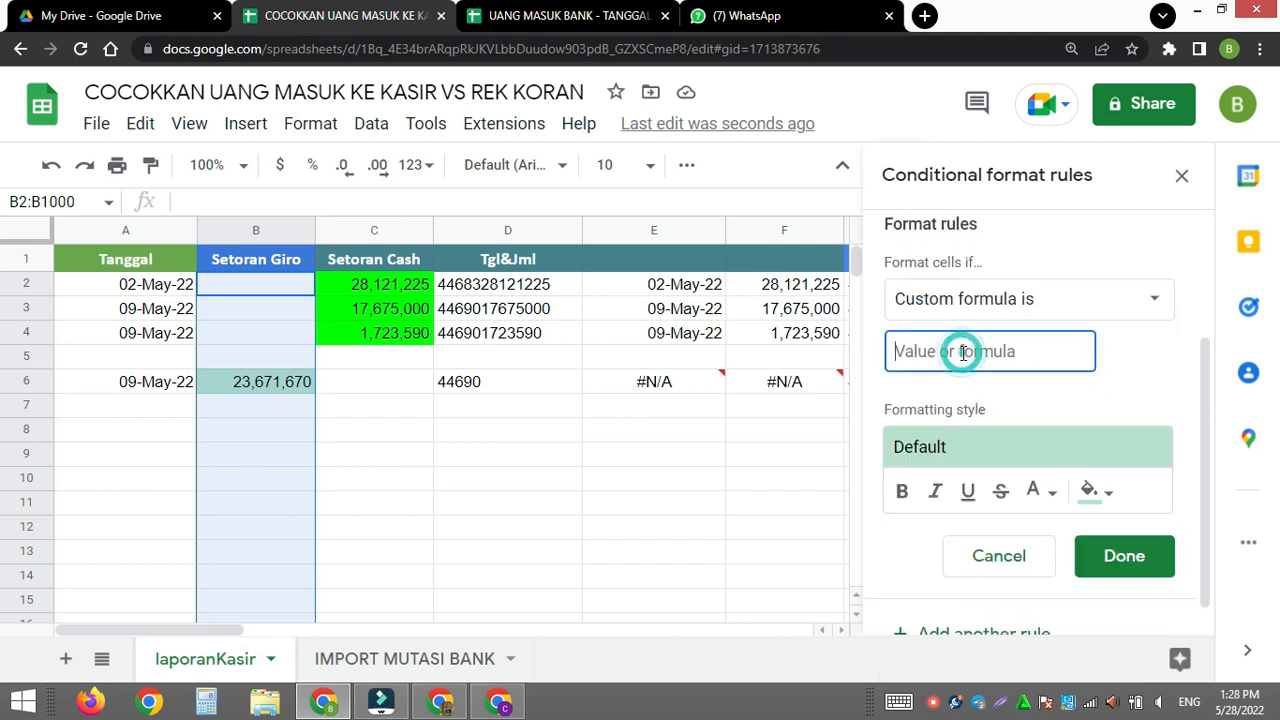
{"action": "key", "text": "ctrl+v"}
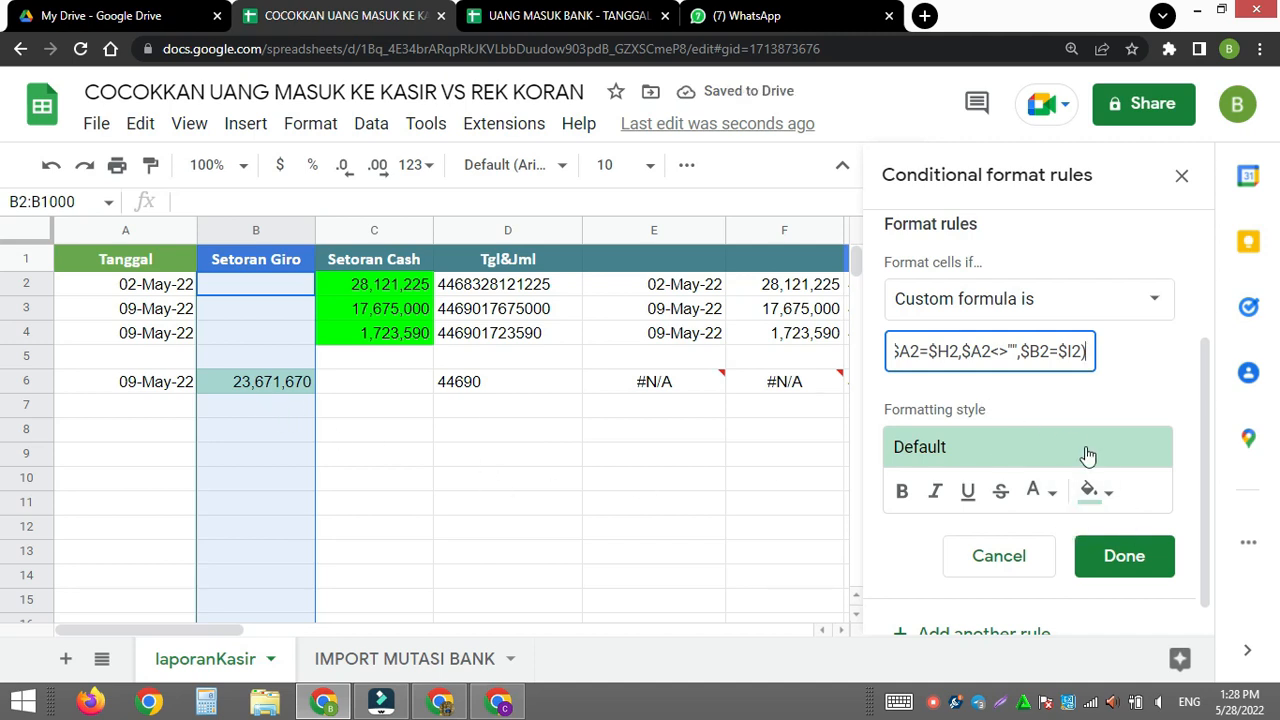
- Give the Setoran Giro rule a cyan fill, save it and close the conditional format rules
{"action": "left_click", "coordinate": [1108, 495]}
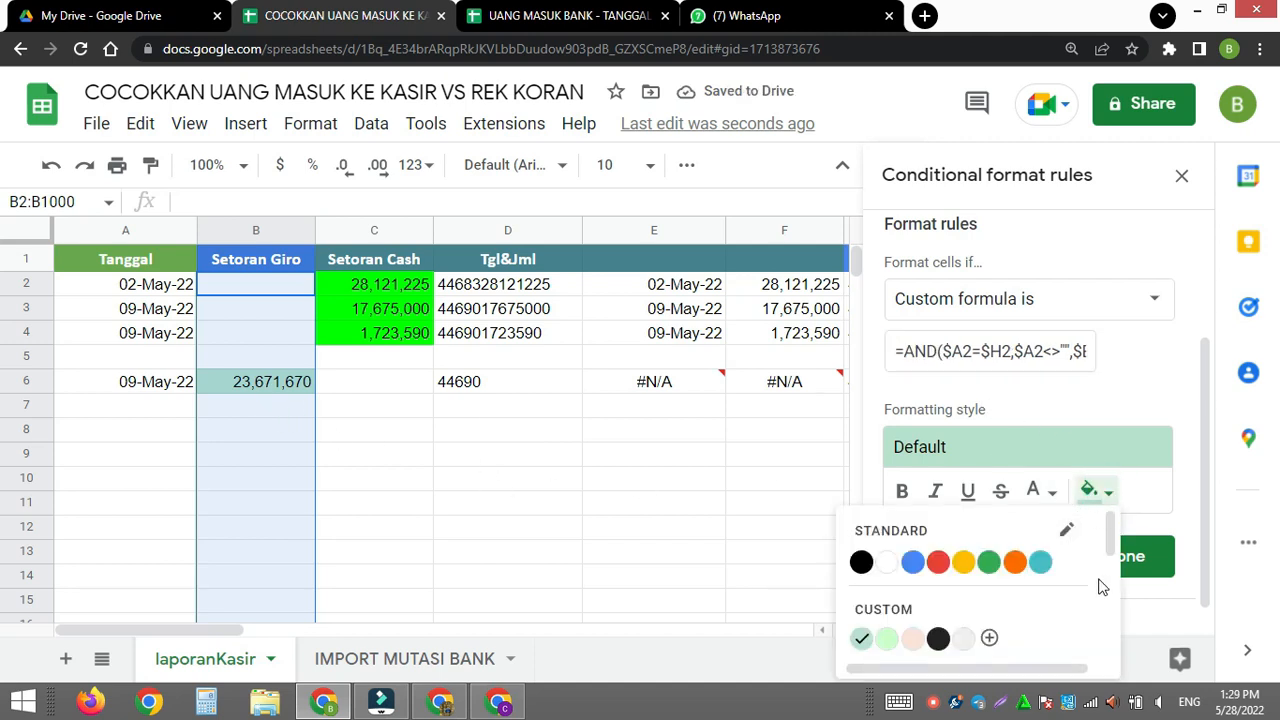
{"action": "left_click_drag", "start_coordinate": [1114, 545], "coordinate": [1114, 597]}
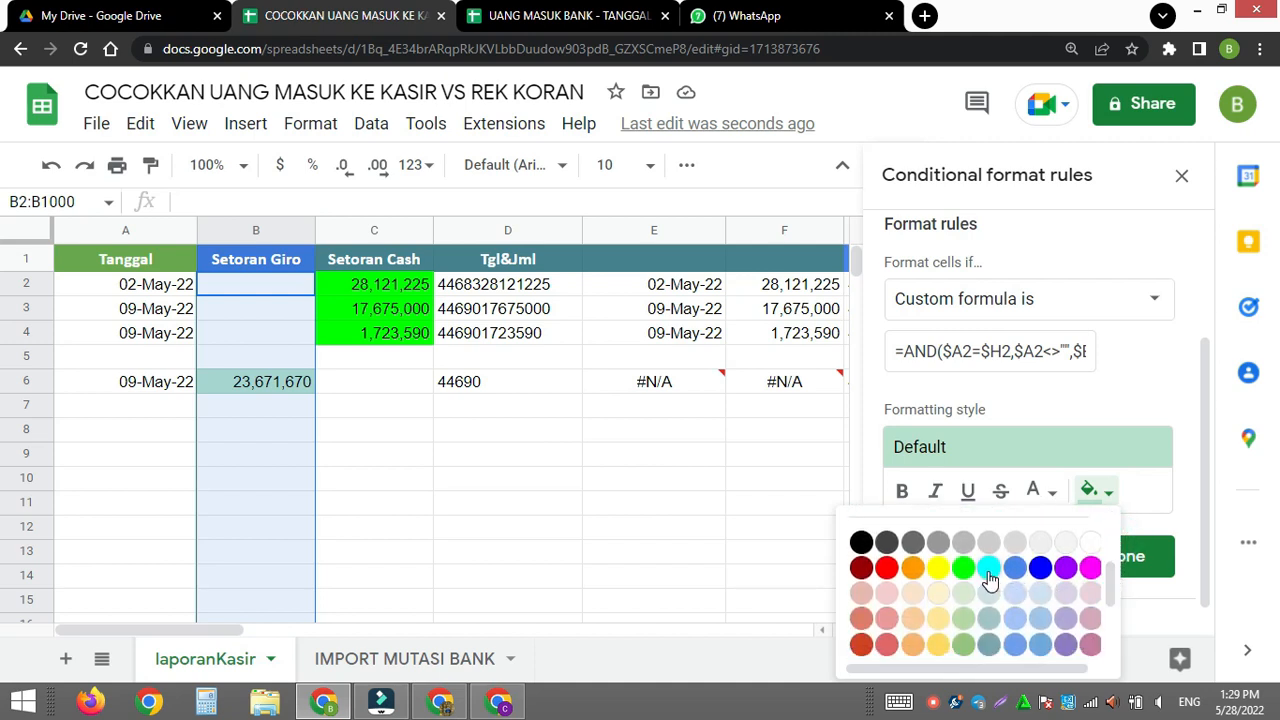
{"action": "left_click", "coordinate": [988, 567]}
{"action": "left_click", "coordinate": [1107, 578]}
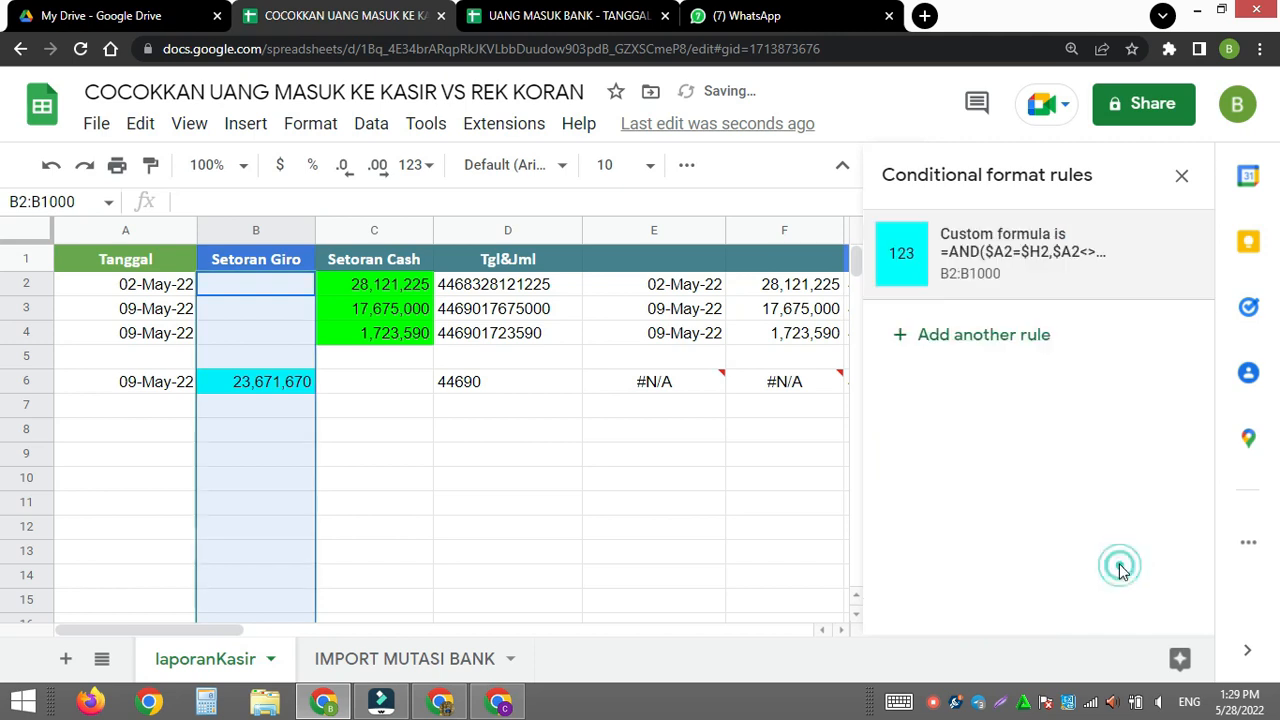
{"action": "left_click", "coordinate": [1181, 175]}
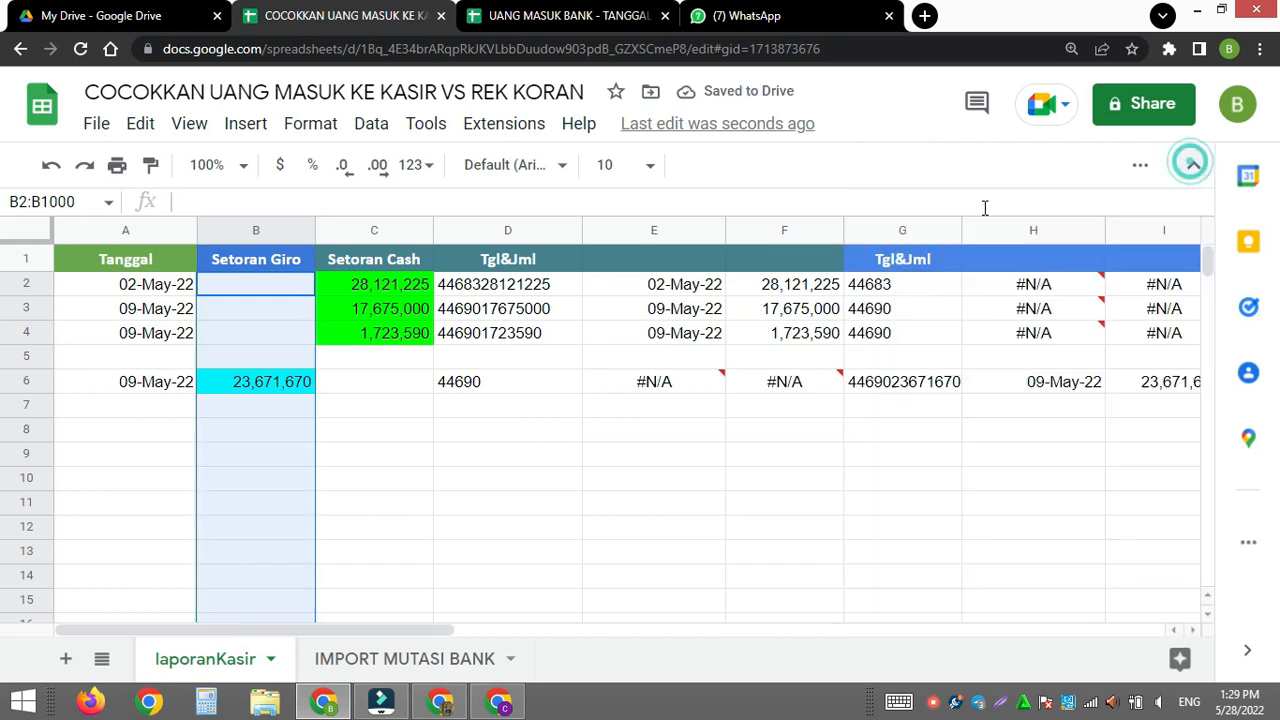
{"action": "left_click", "coordinate": [530, 518]}
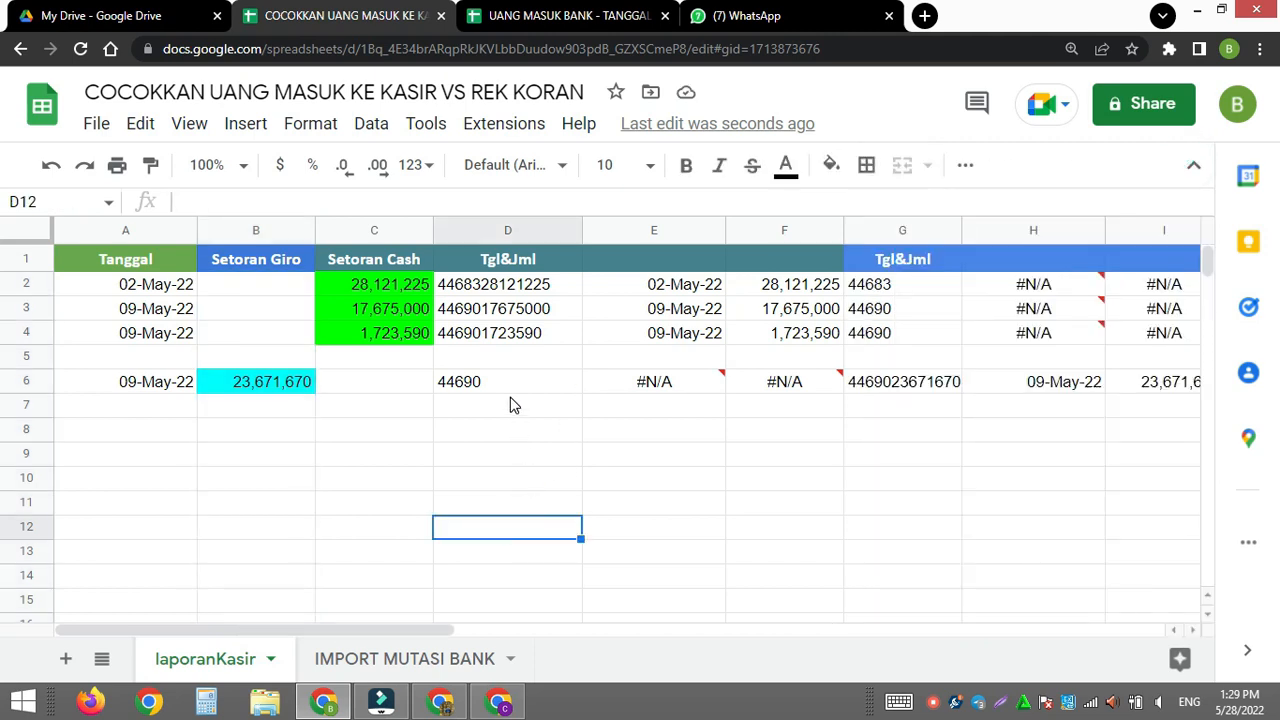
- Try hiding the helper columns D through I, and undo the hiding
{"action": "left_click", "coordinate": [483, 232]}
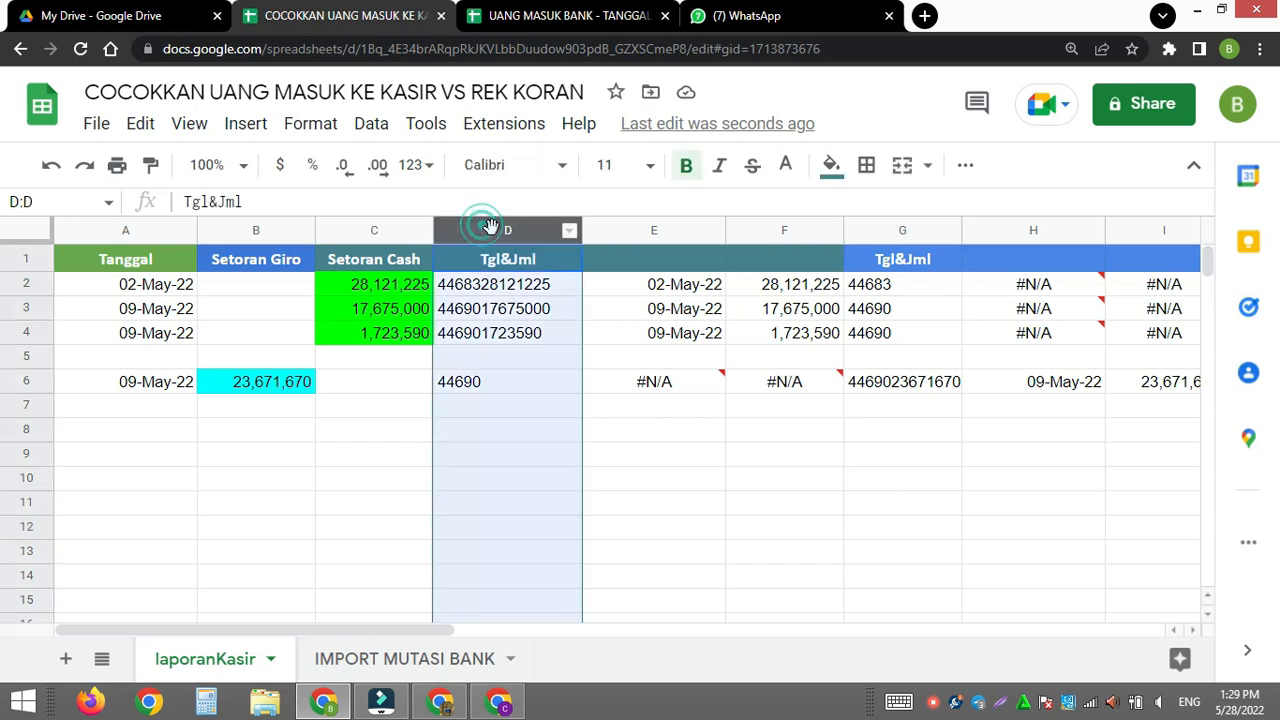
{"action": "left_click", "coordinate": [1137, 230], "text": "shift"}
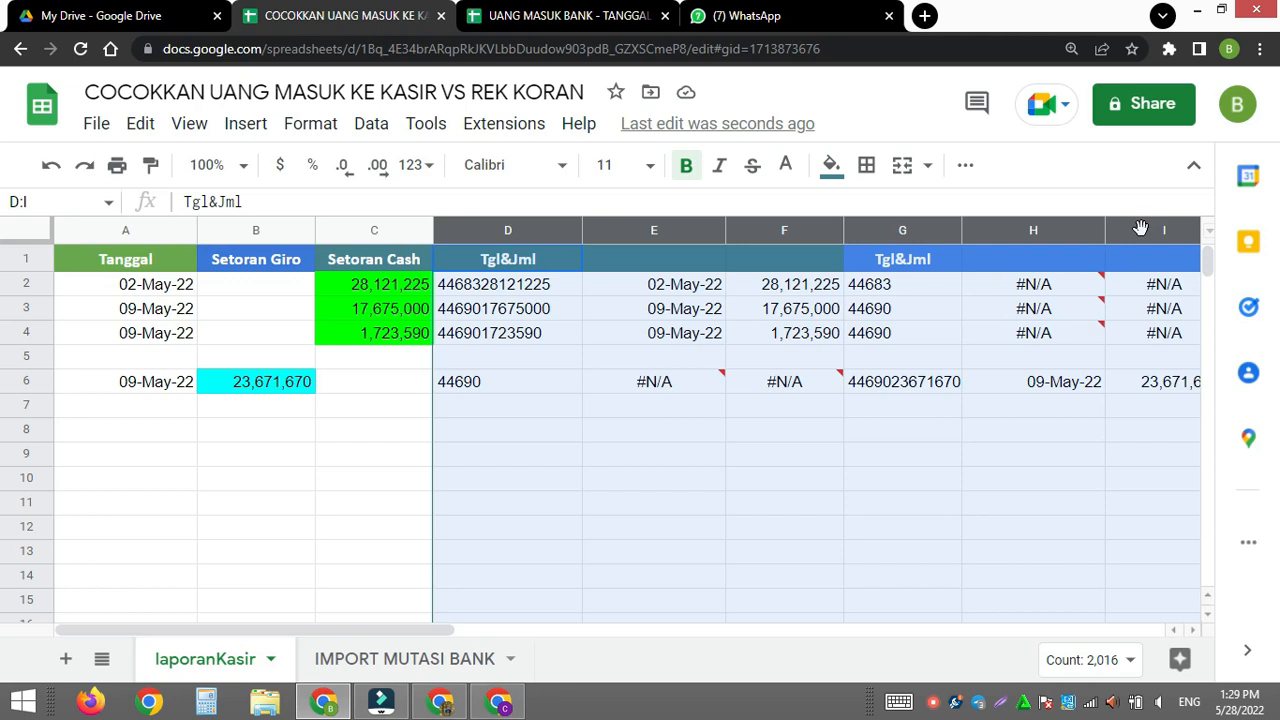
{"action": "right_click", "coordinate": [1139, 231]}
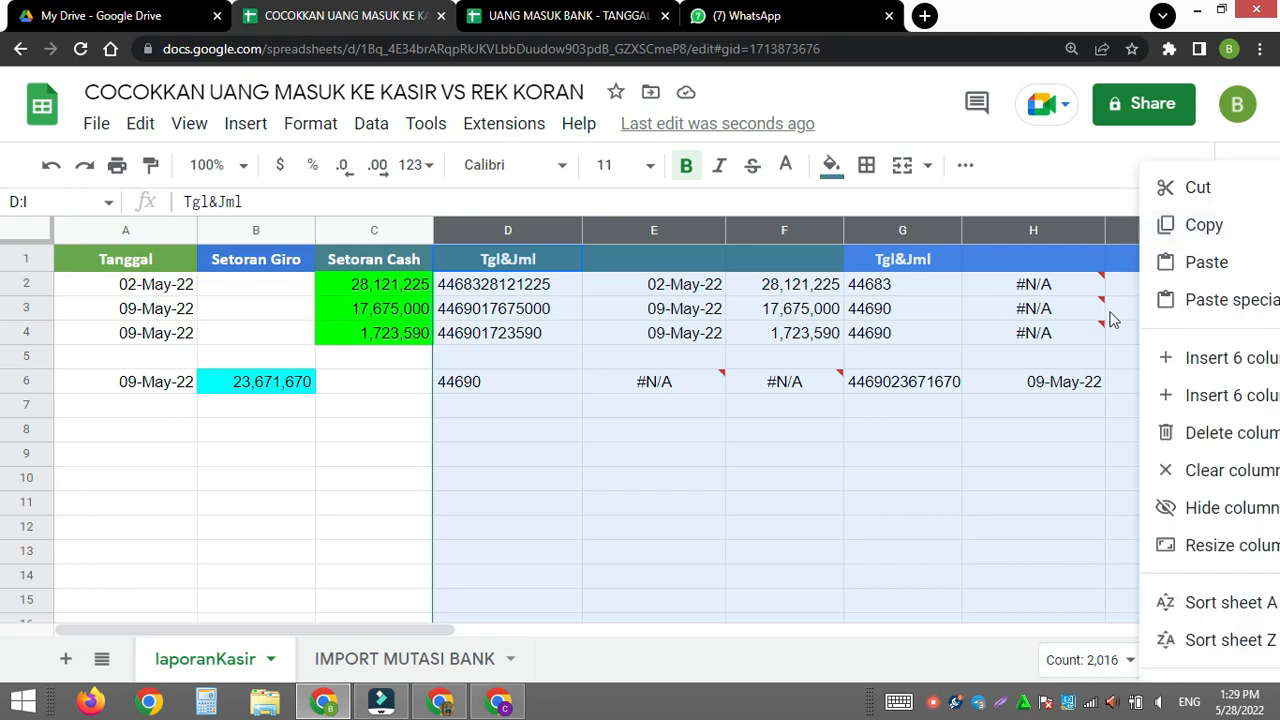
{"action": "left_click", "coordinate": [1168, 506]}
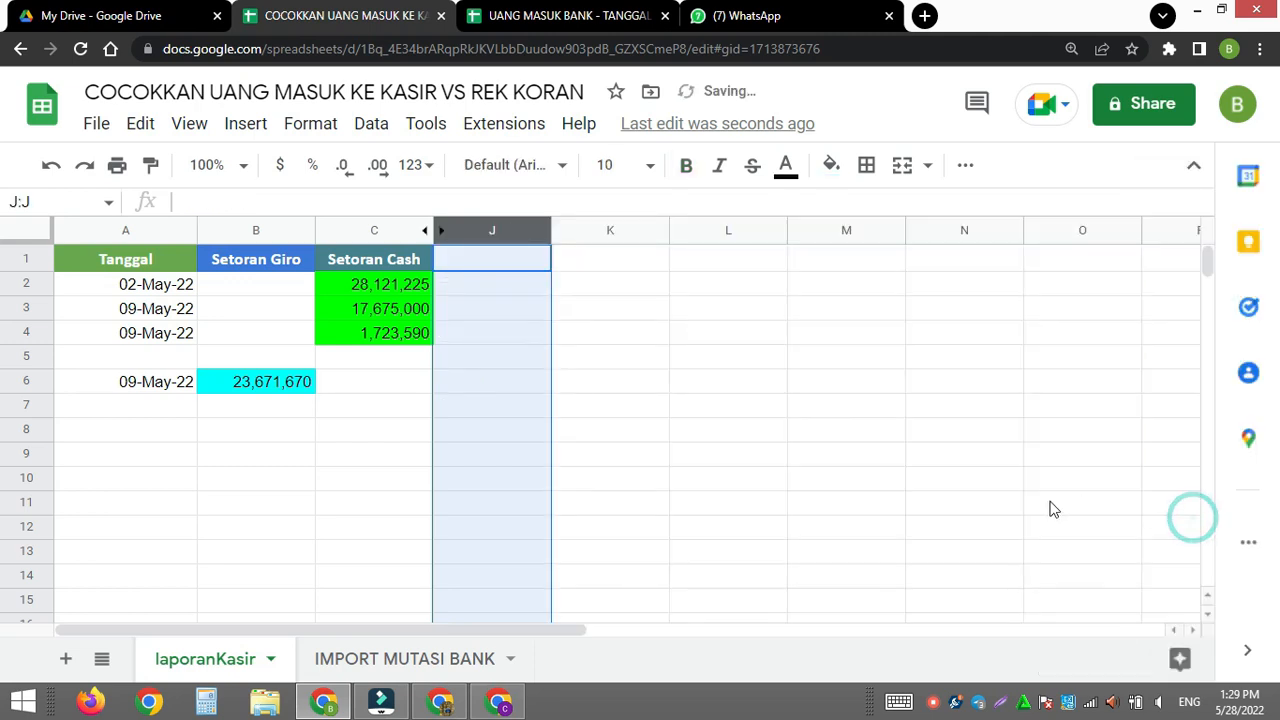
{"action": "key", "text": "ctrl+z"}
{"action": "left_click", "coordinate": [689, 480]}
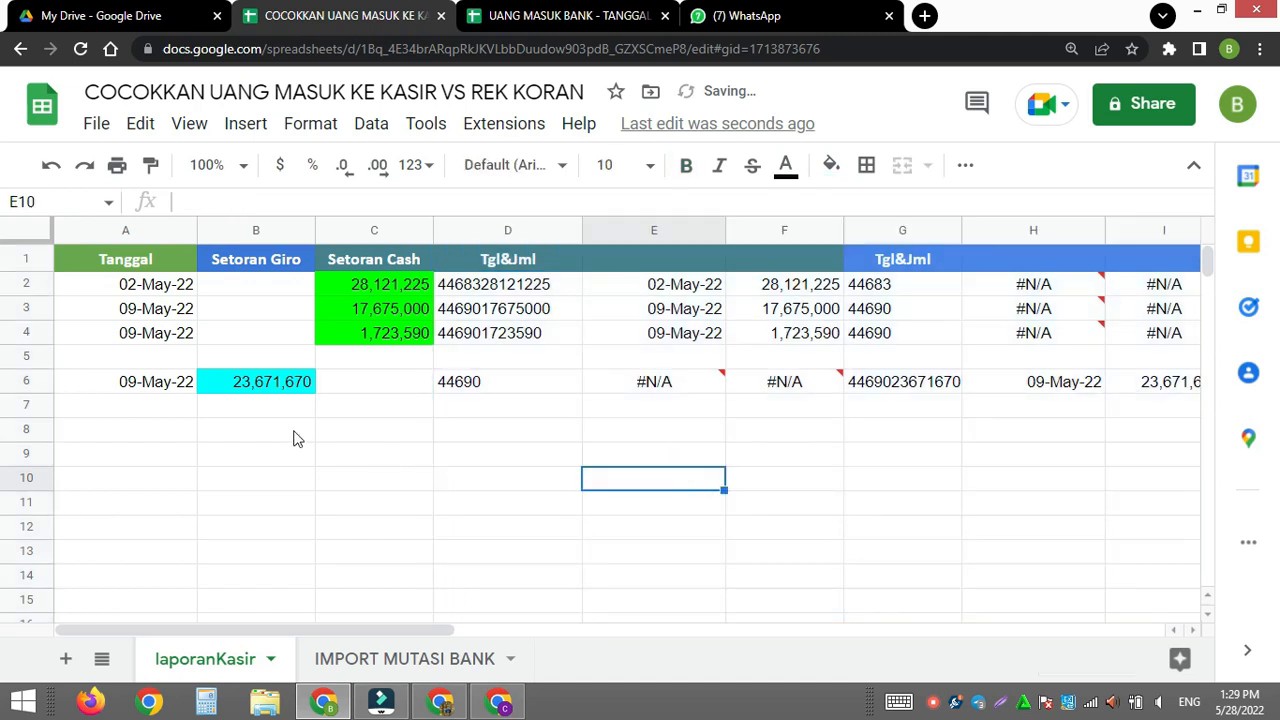
- Search the IMPORT MUTASI BANK sheet for KLI and go to the second match
{"action": "left_click", "coordinate": [352, 660]}
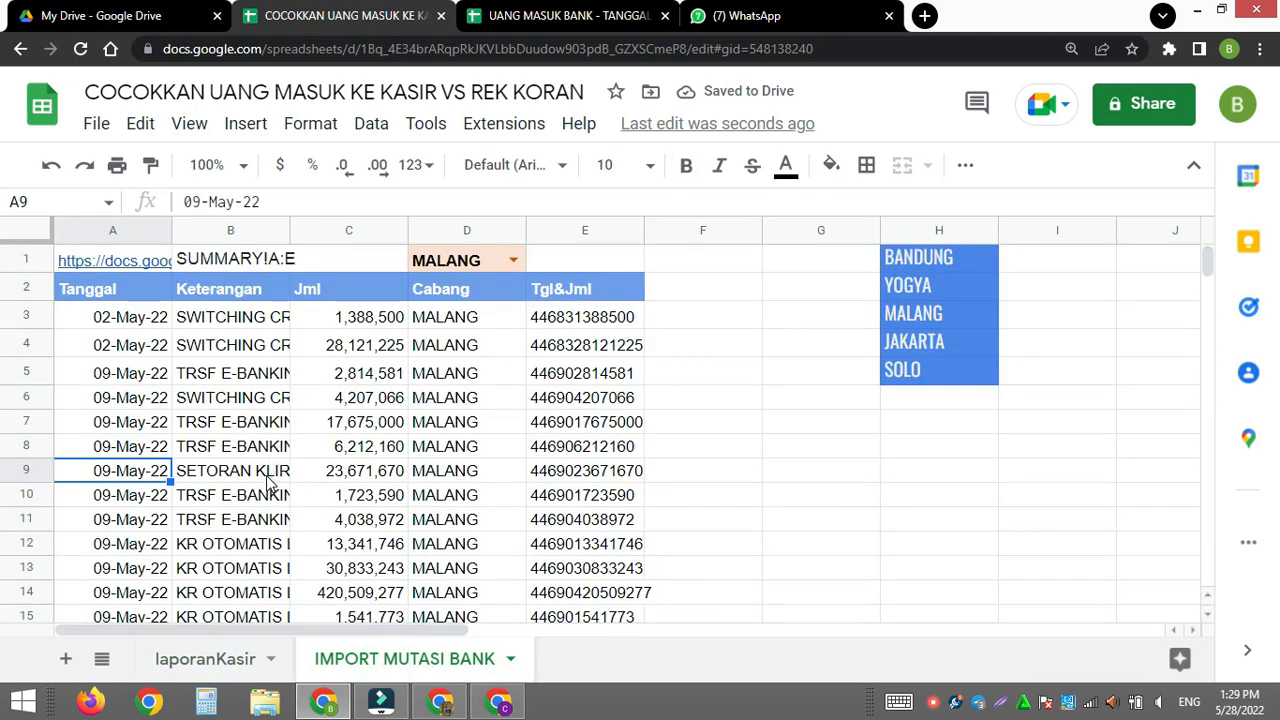
{"action": "left_click", "coordinate": [268, 482]}
{"action": "key", "text": "ctrl+f"}
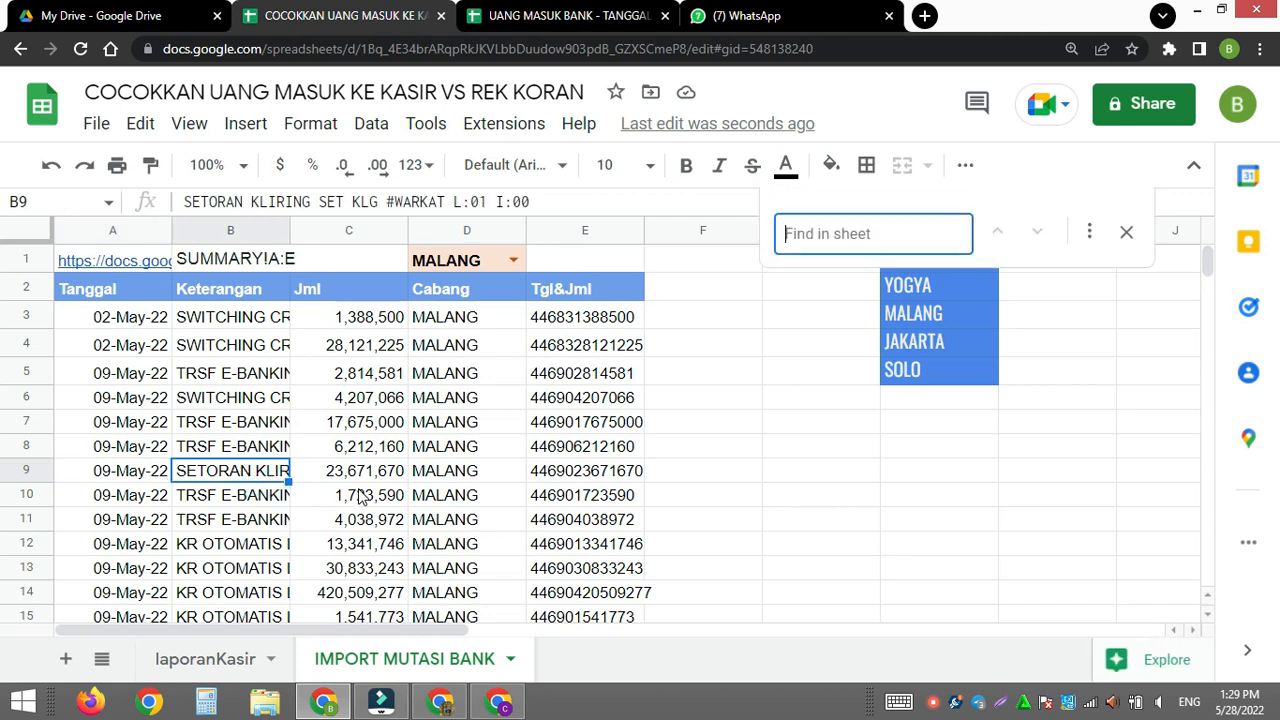
{"action": "type", "text": "KLI"}
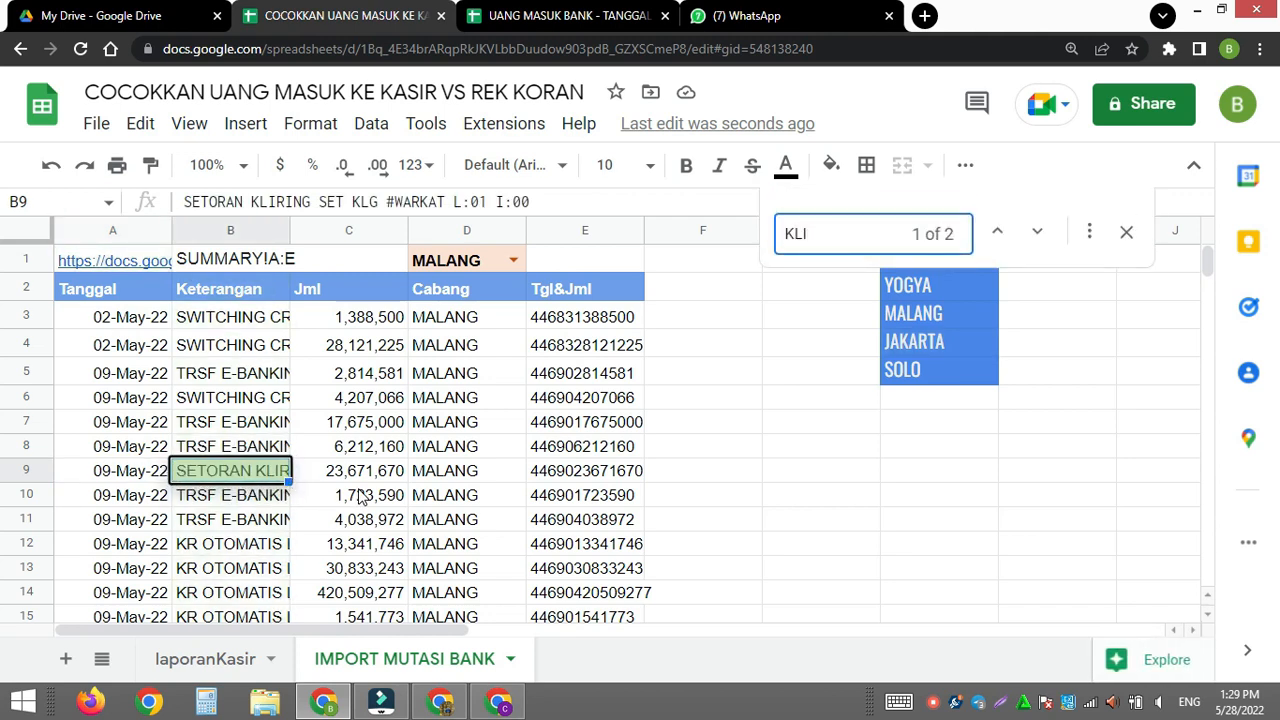
{"action": "left_click", "coordinate": [1037, 233]}
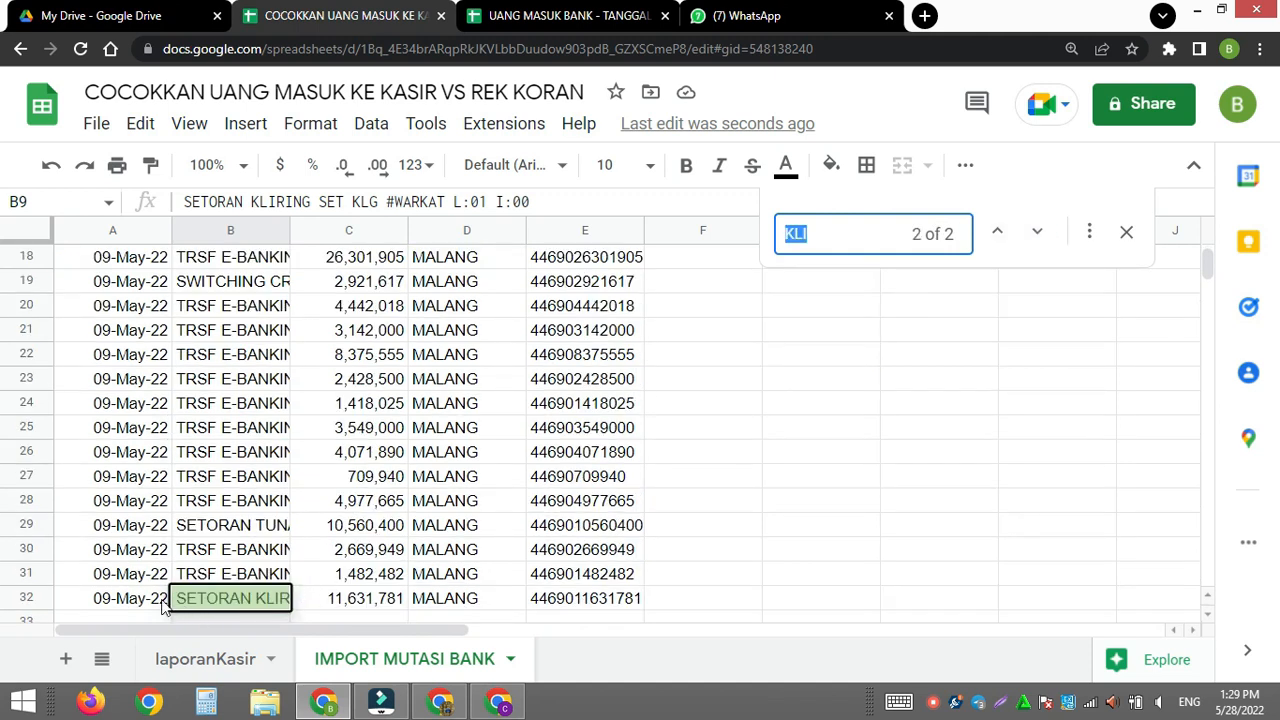
- Copy the amount 11,631,781 from C32 of IMPORT MUTASI BANK into B8 of laporanKasir, closing the search
{"action": "left_click", "coordinate": [374, 600]}
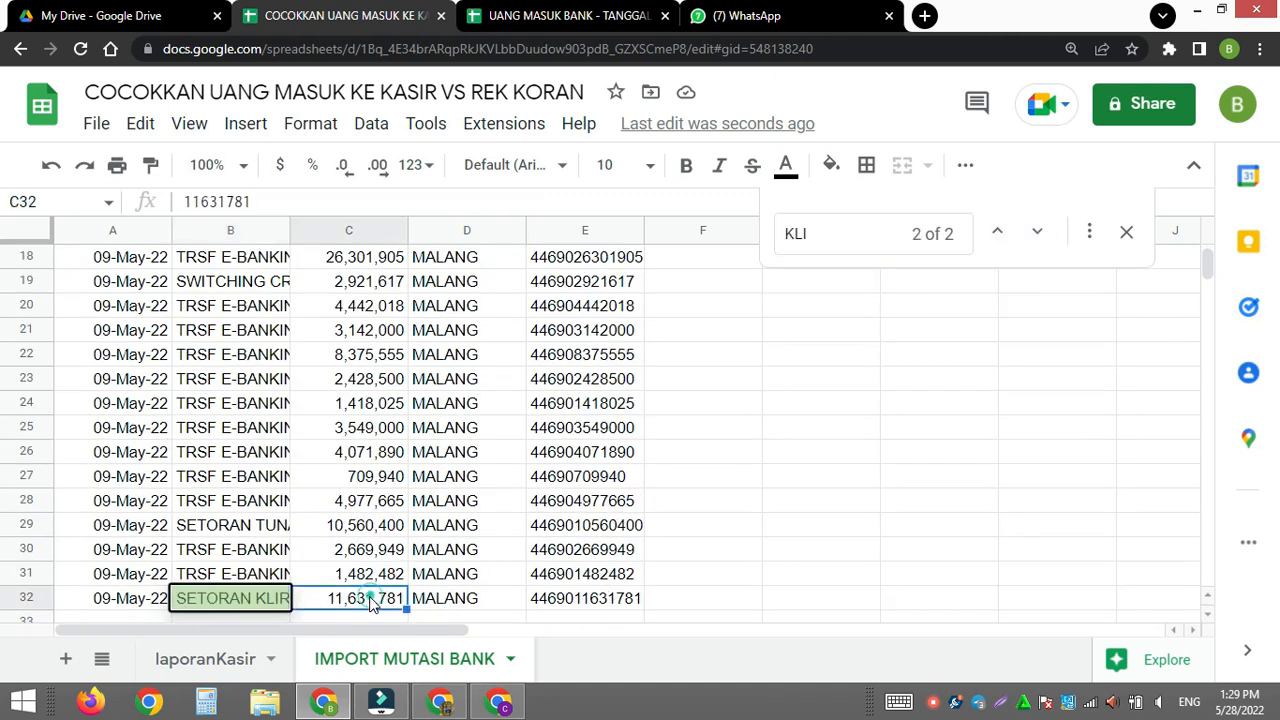
{"action": "left_click", "coordinate": [1126, 232]}
{"action": "left_click", "coordinate": [240, 665]}
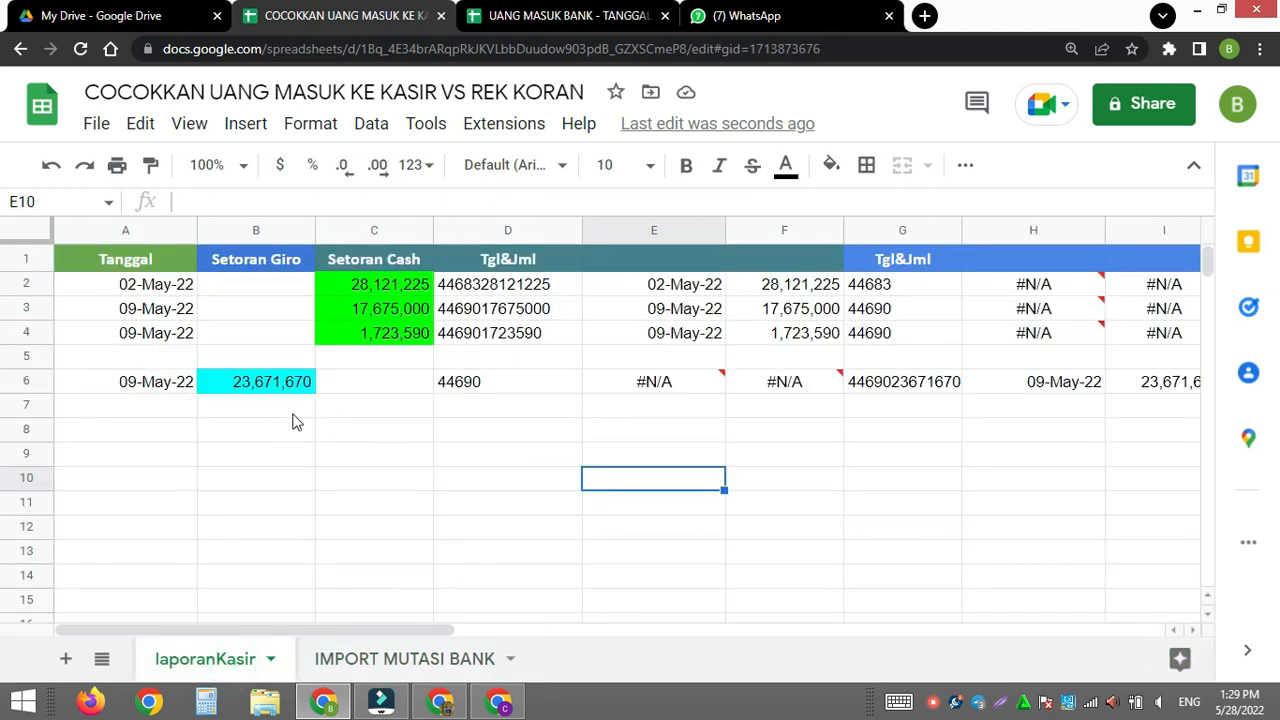
{"action": "left_click", "coordinate": [263, 441]}
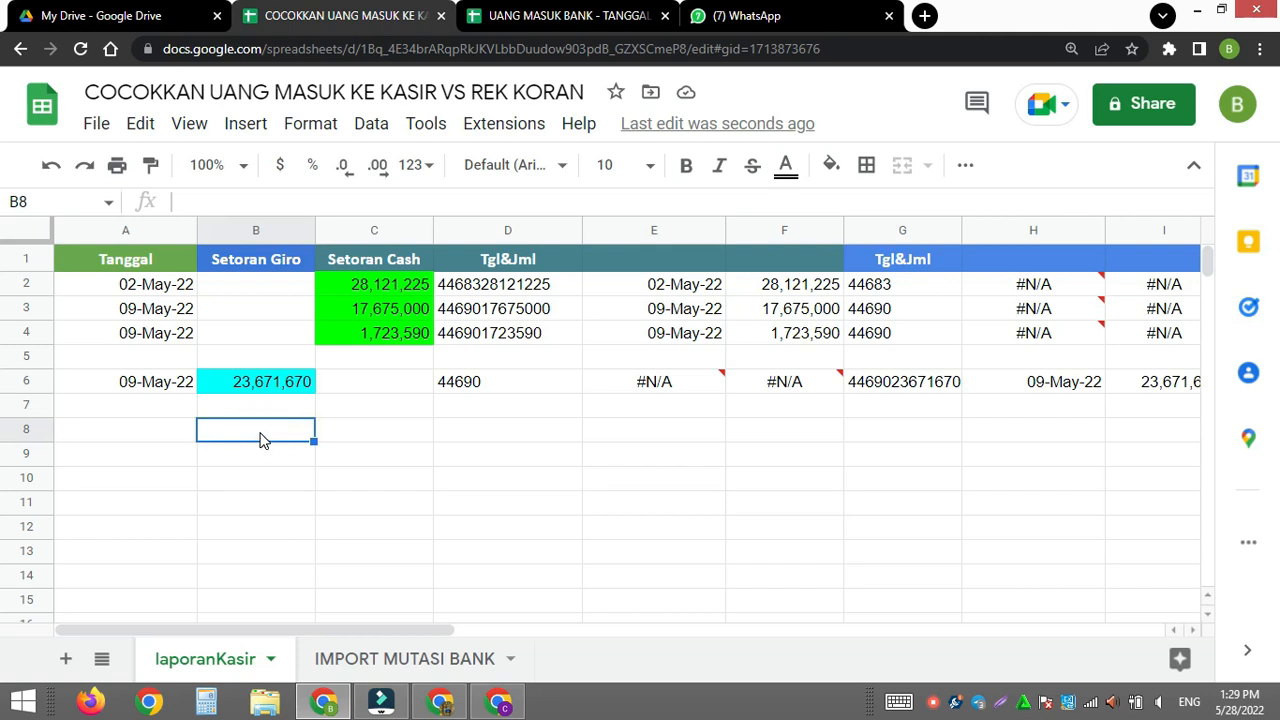
{"action": "type", "text": "11631781"}
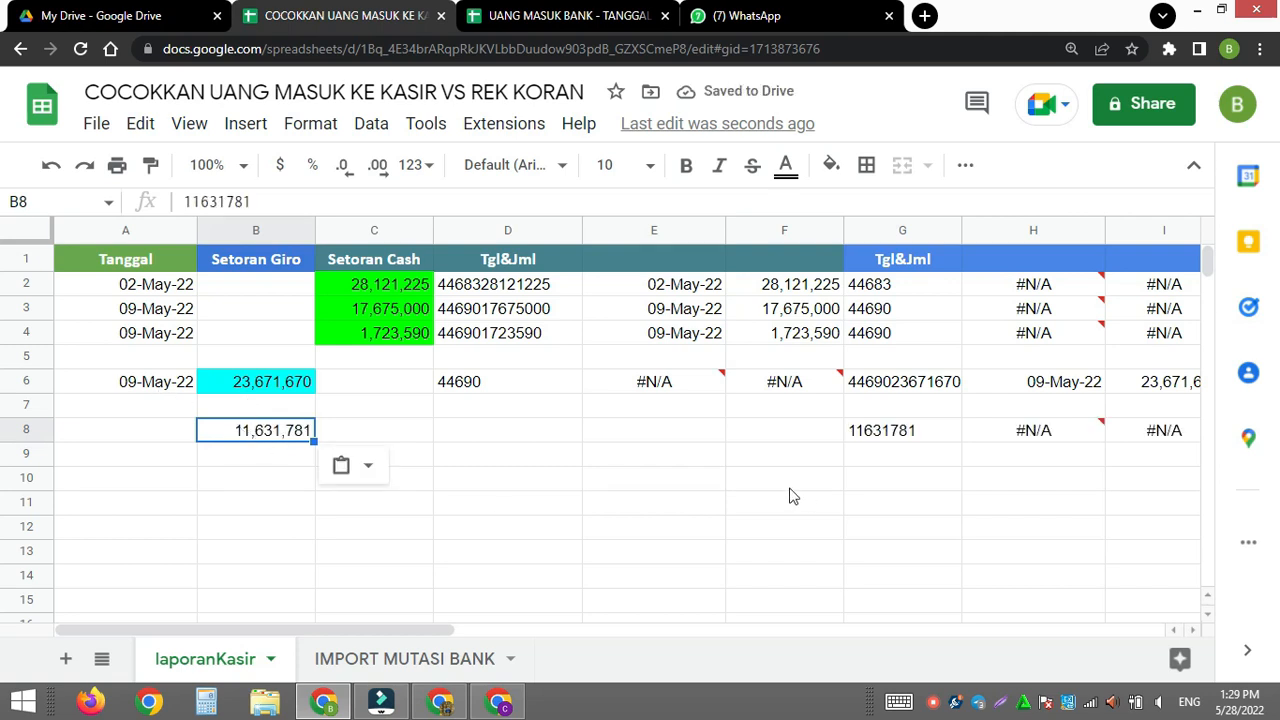
- Copy the date 09-May-22 from A6 into A8 beside the new giro amount
{"action": "left_click", "coordinate": [165, 391]}
{"action": "key", "text": "ctrl+c"}
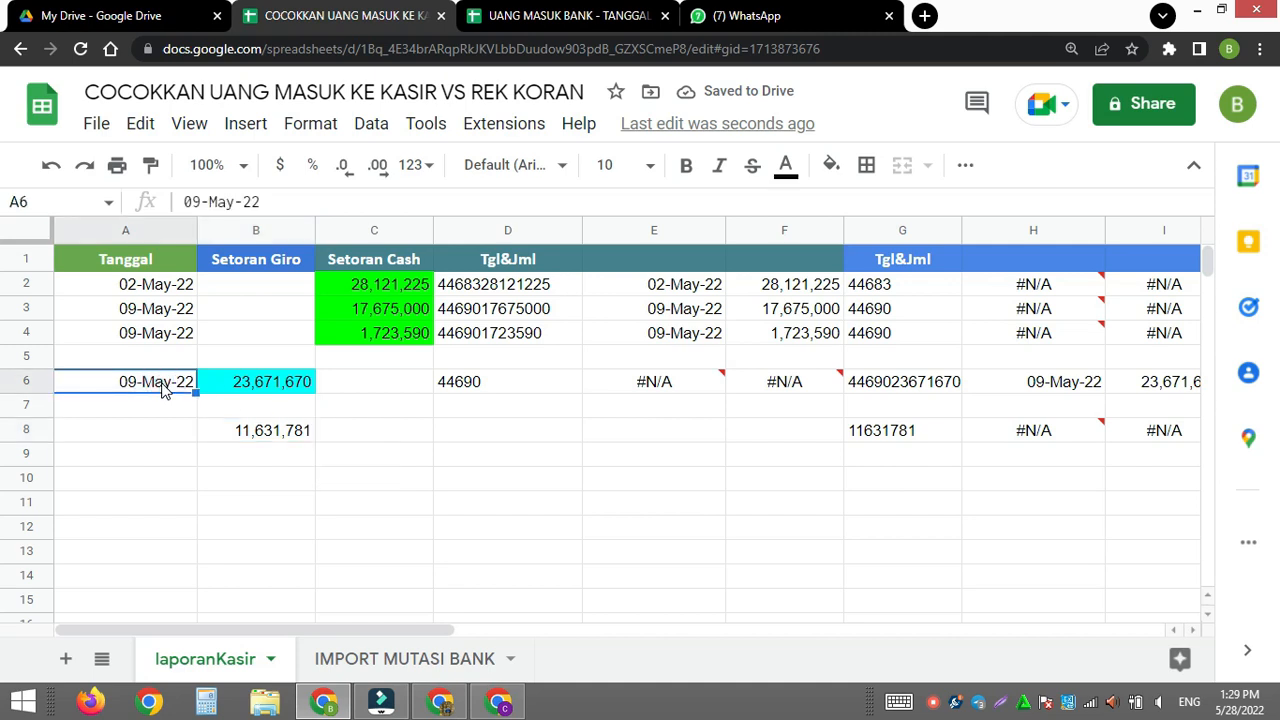
{"action": "left_click", "coordinate": [151, 424]}
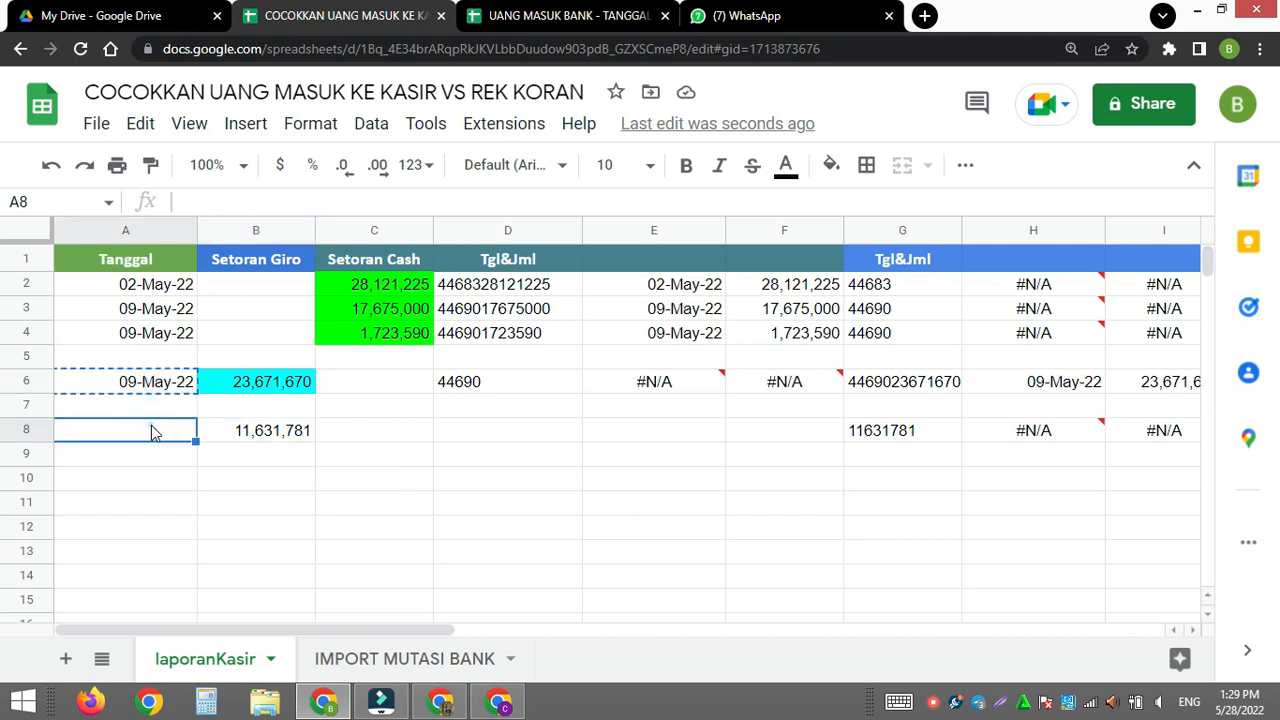
{"action": "key", "text": "ctrl+v"}
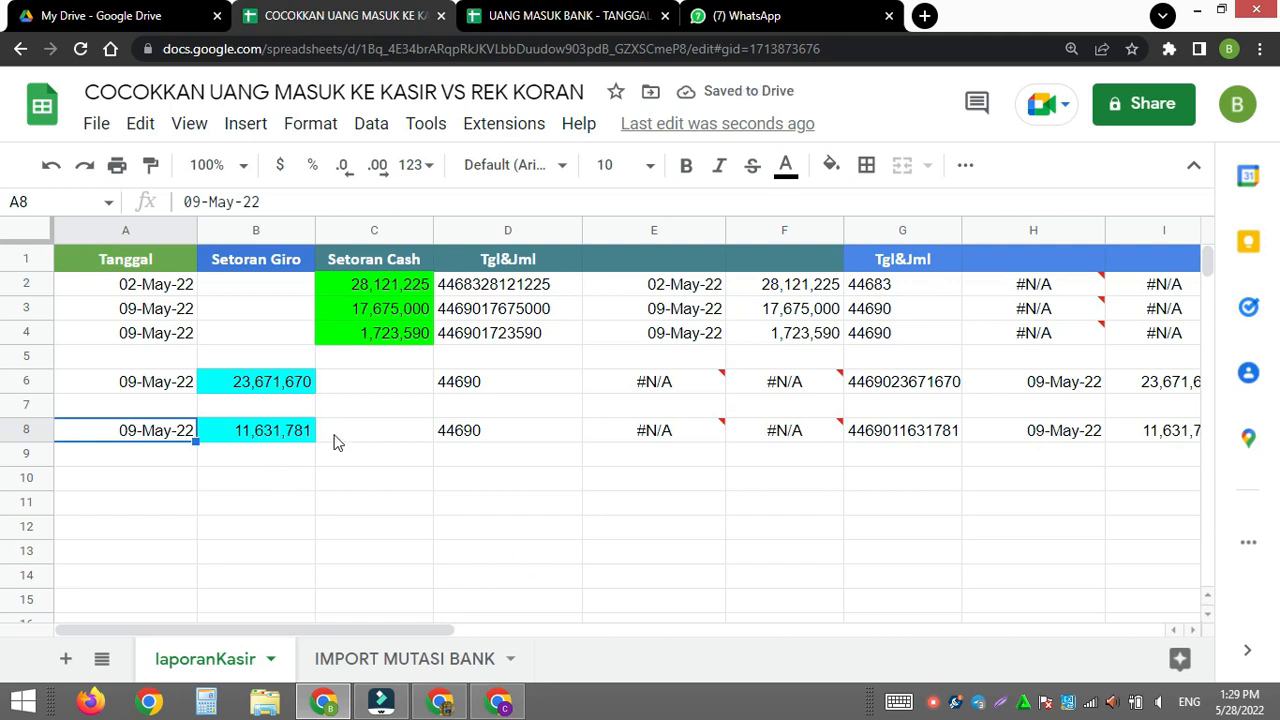
- Hide the lookup helper columns E through I on laporanKasir
{"action": "left_click", "coordinate": [629, 230]}
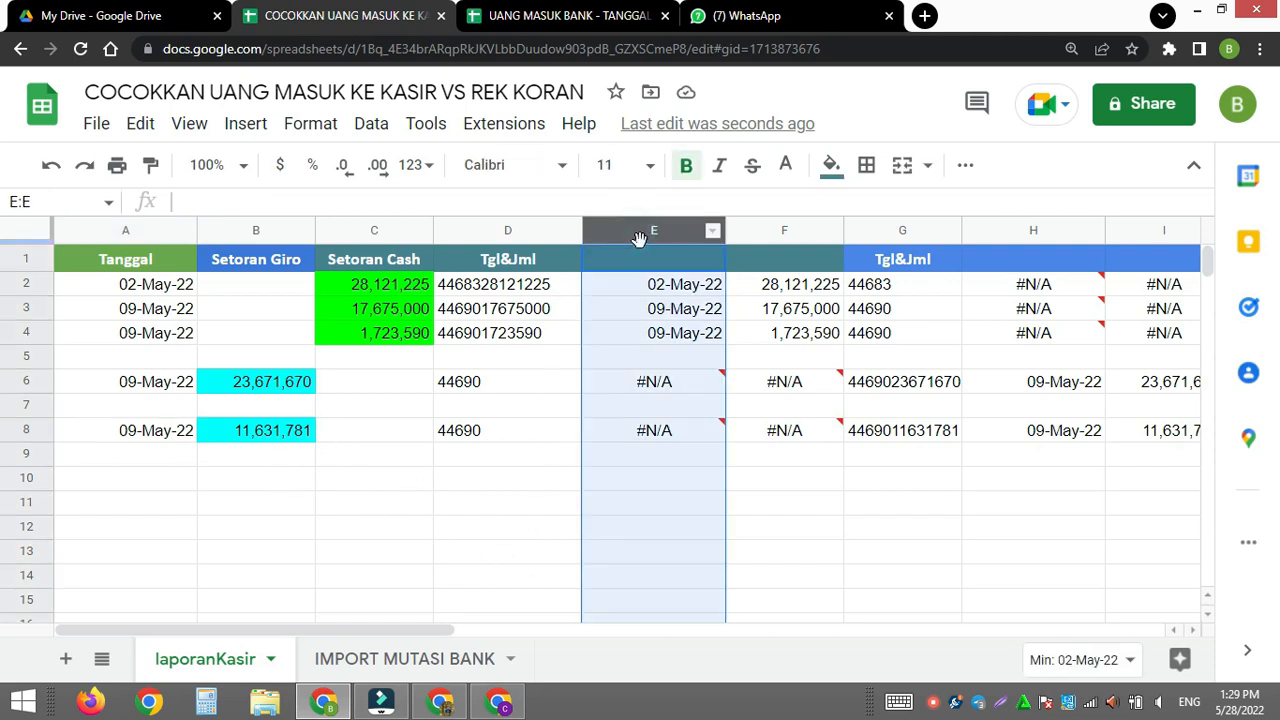
{"action": "left_click", "coordinate": [1150, 232], "text": "shift"}
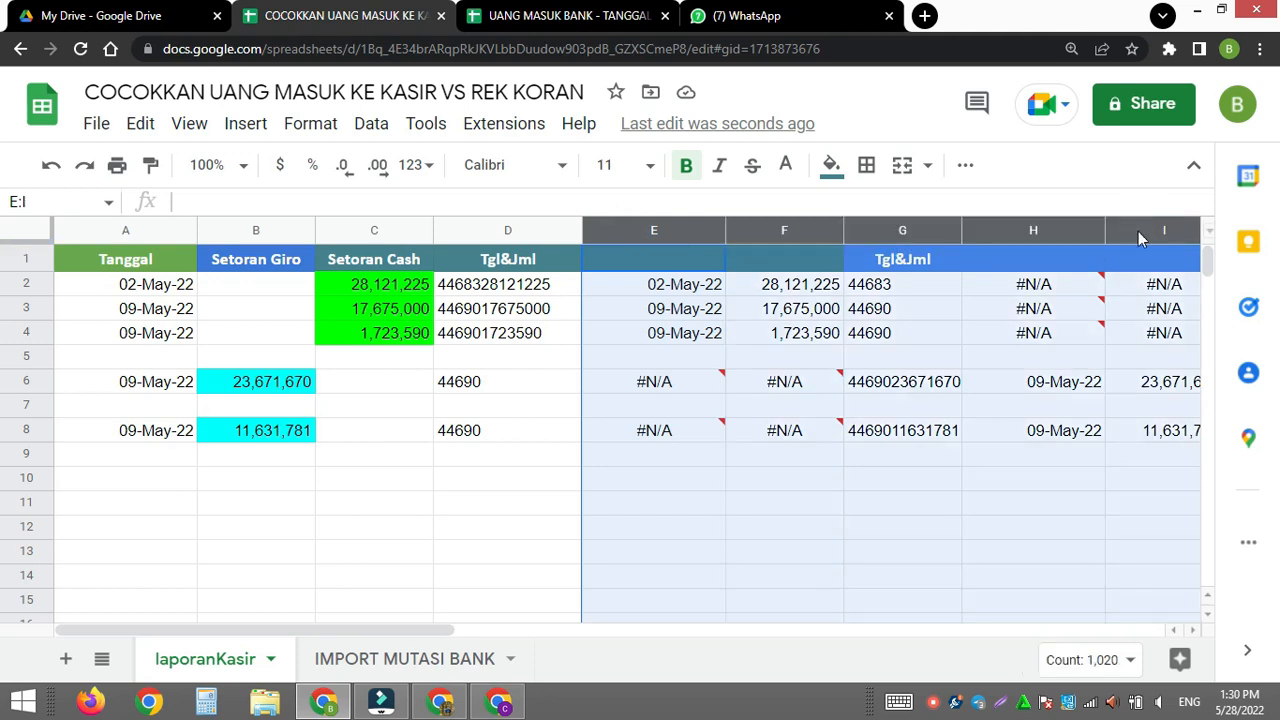
{"action": "right_click", "coordinate": [1145, 230]}
{"action": "left_click", "coordinate": [1165, 507]}
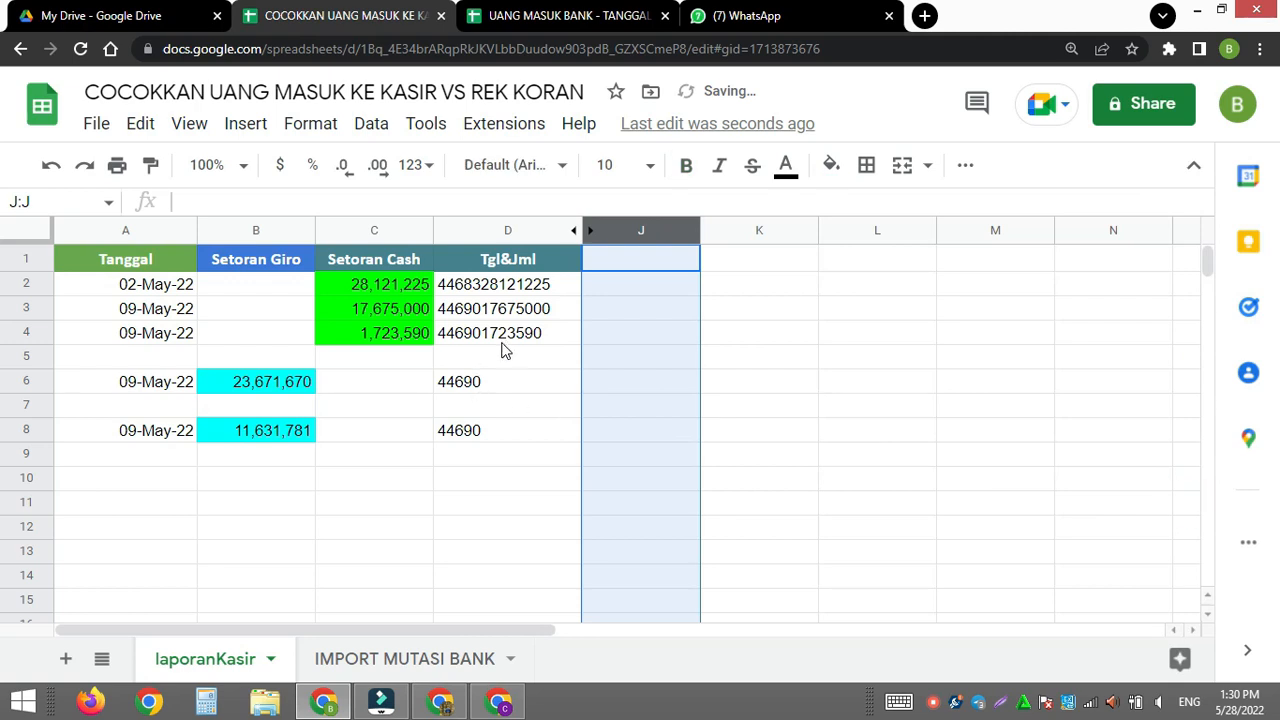
{"action": "left_click", "coordinate": [287, 479]}
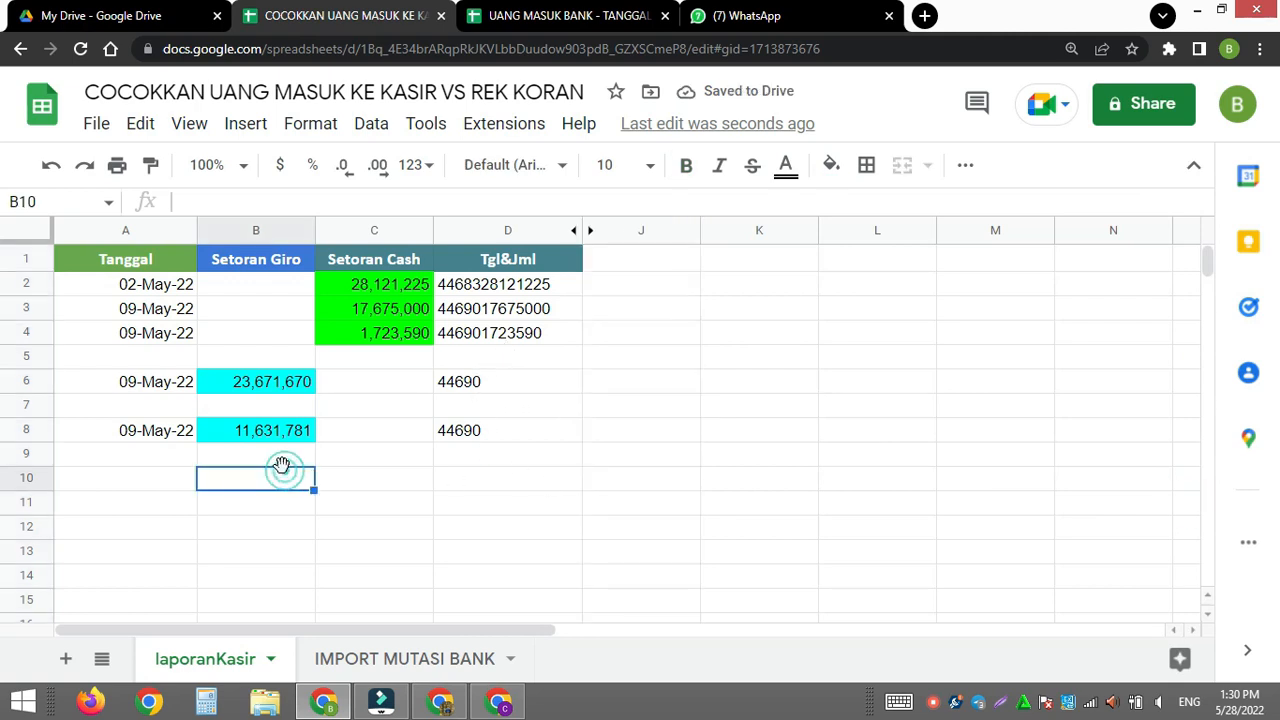
- Hide the Tgl&Jml helper column D as well, and select the first giro amount in B6
{"action": "left_click", "coordinate": [280, 385]}
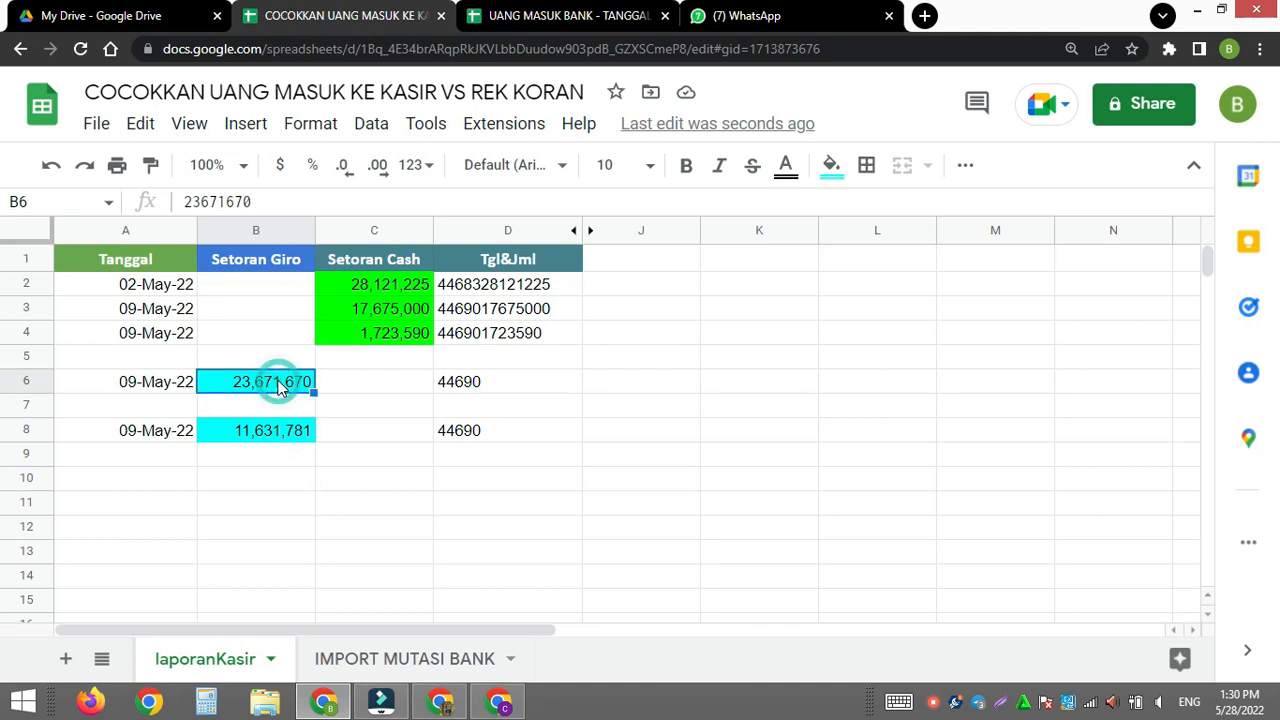
{"action": "left_click", "coordinate": [492, 232]}
{"action": "right_click", "coordinate": [492, 232]}
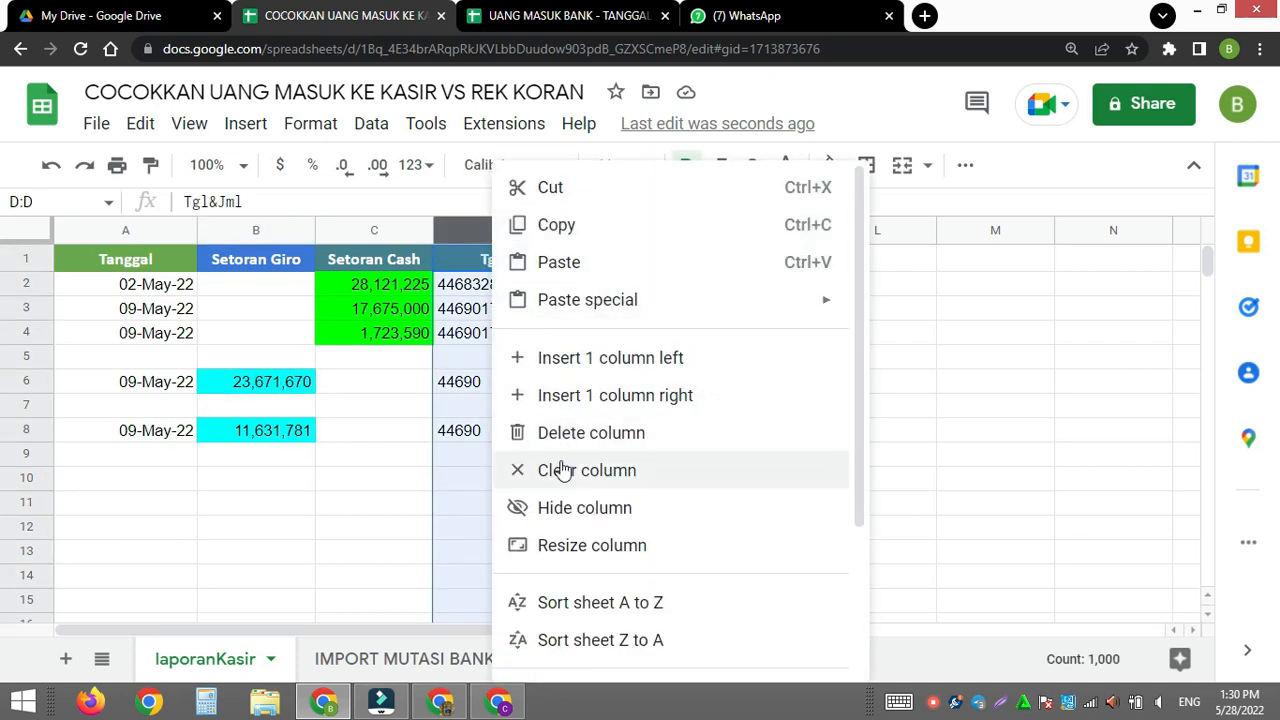
{"action": "left_click", "coordinate": [558, 505]}
{"action": "left_click", "coordinate": [284, 453]}
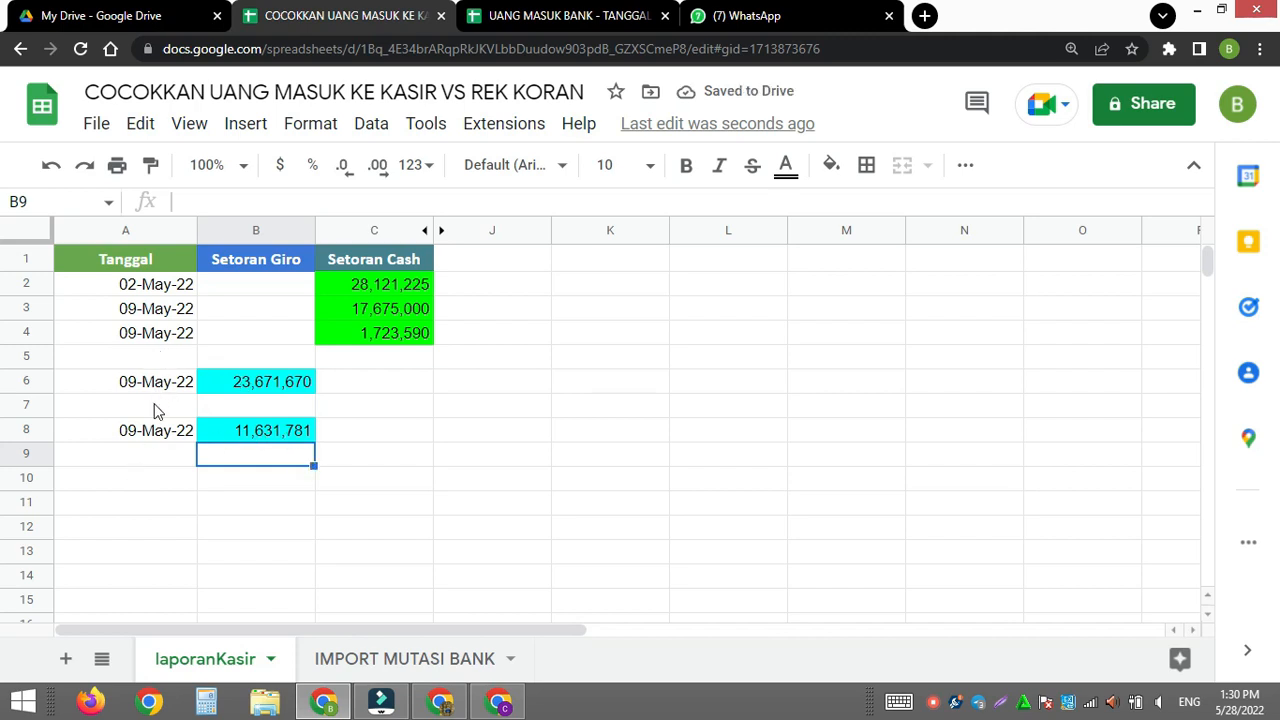
{"action": "left_click", "coordinate": [222, 389]}
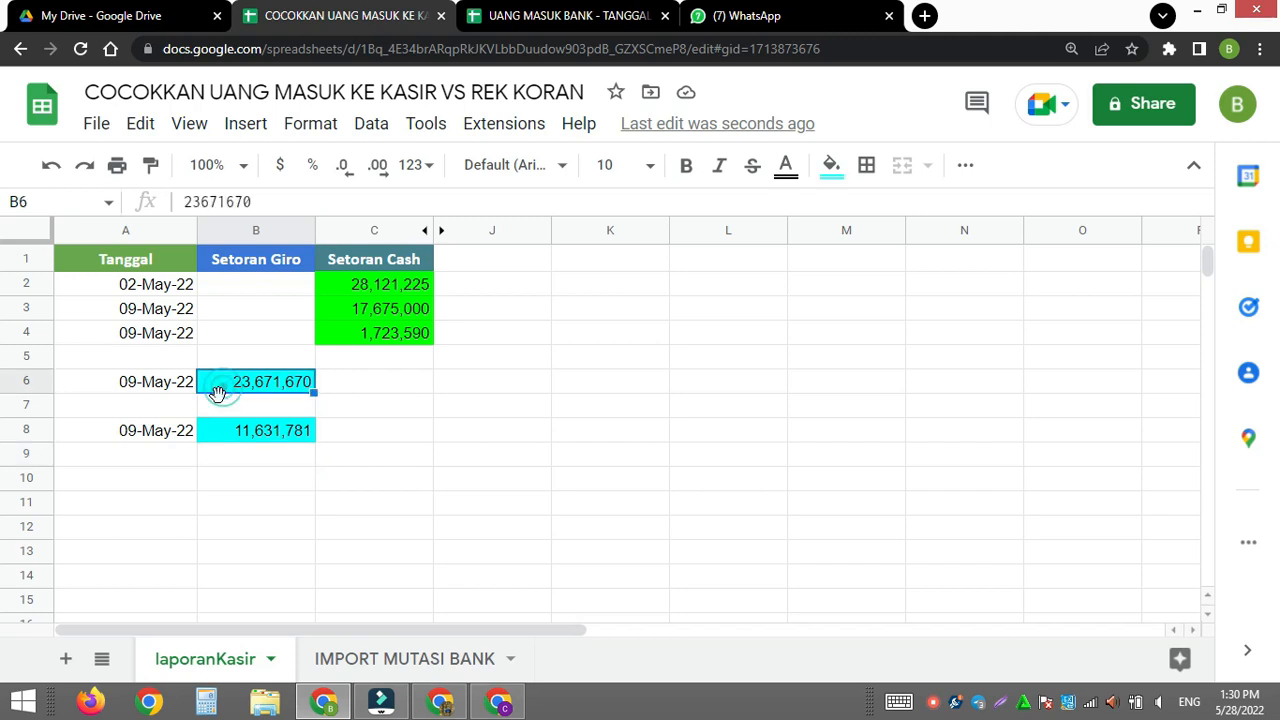